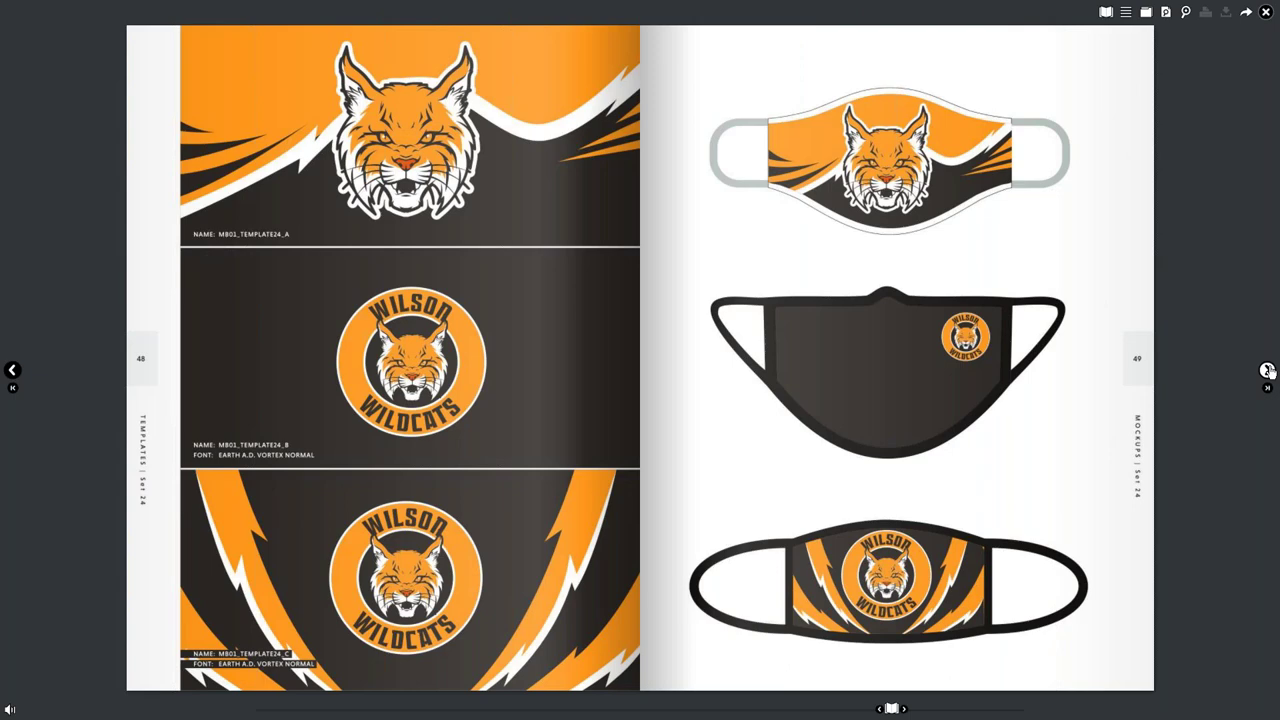
Step: Look through the flipbook's mascot and font sample spreads, and close its full-screen view
left_click(1267, 371)
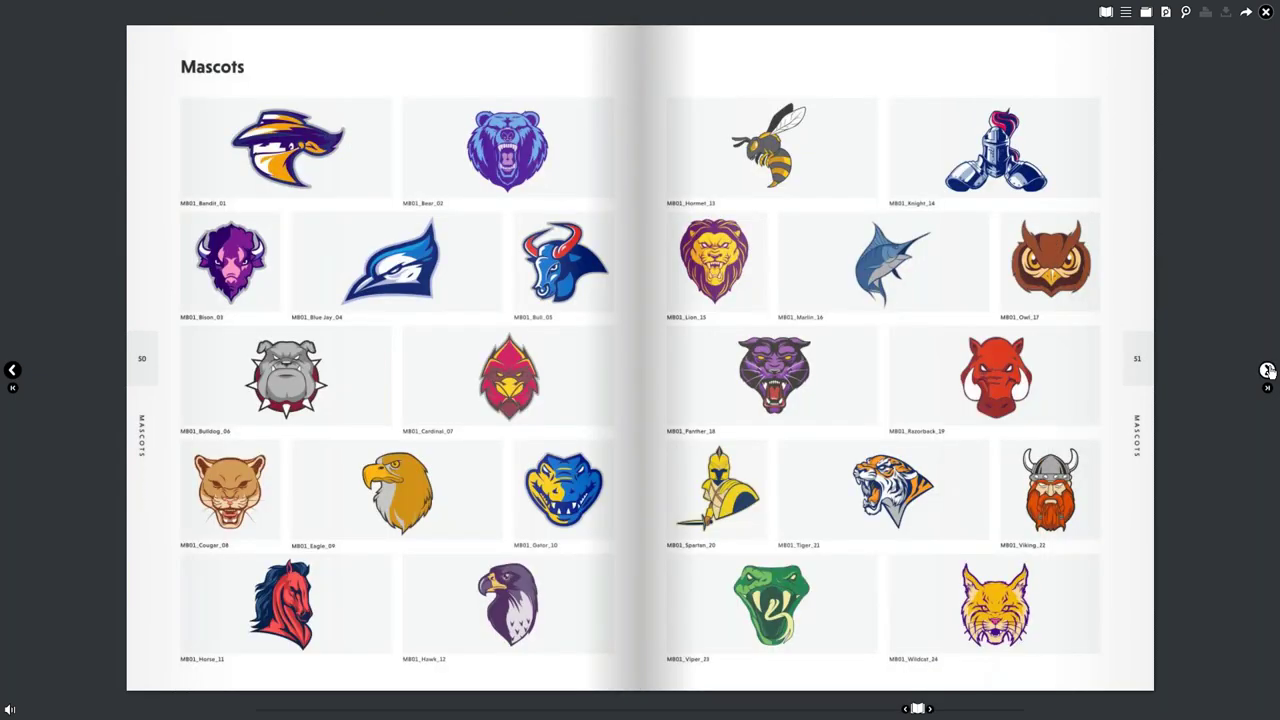
left_click(1267, 371)
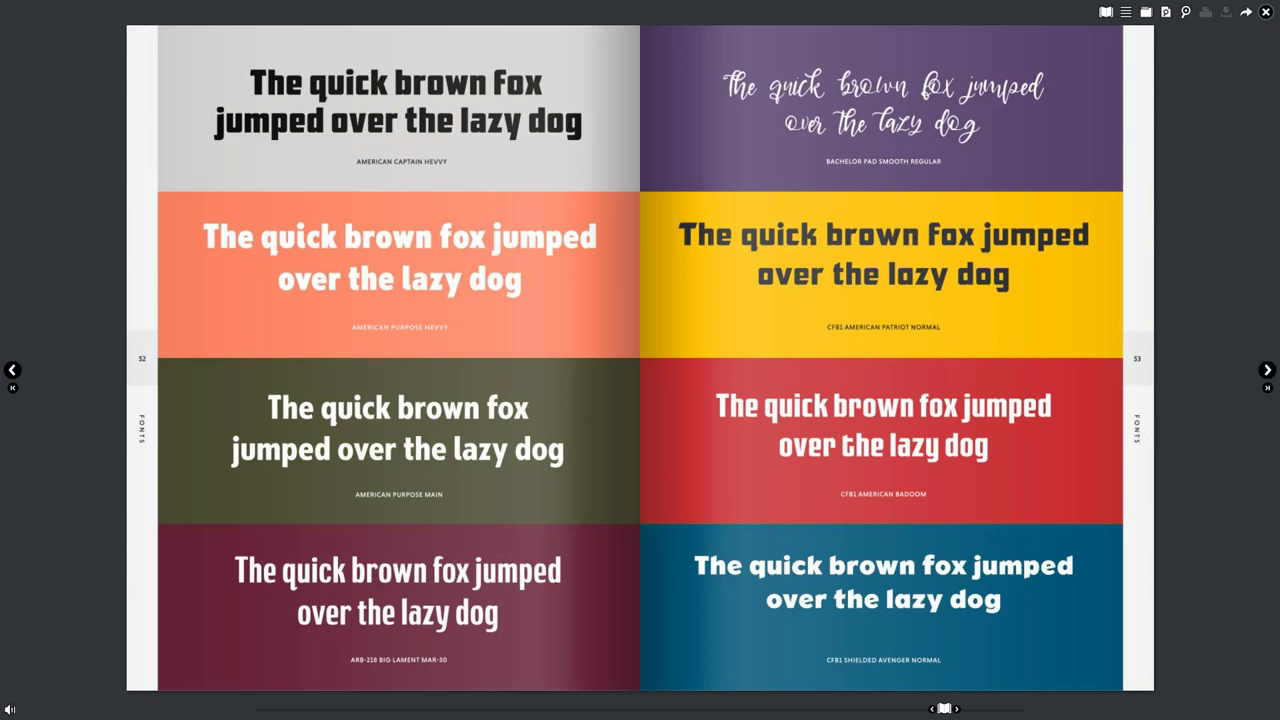
left_click(1266, 370)
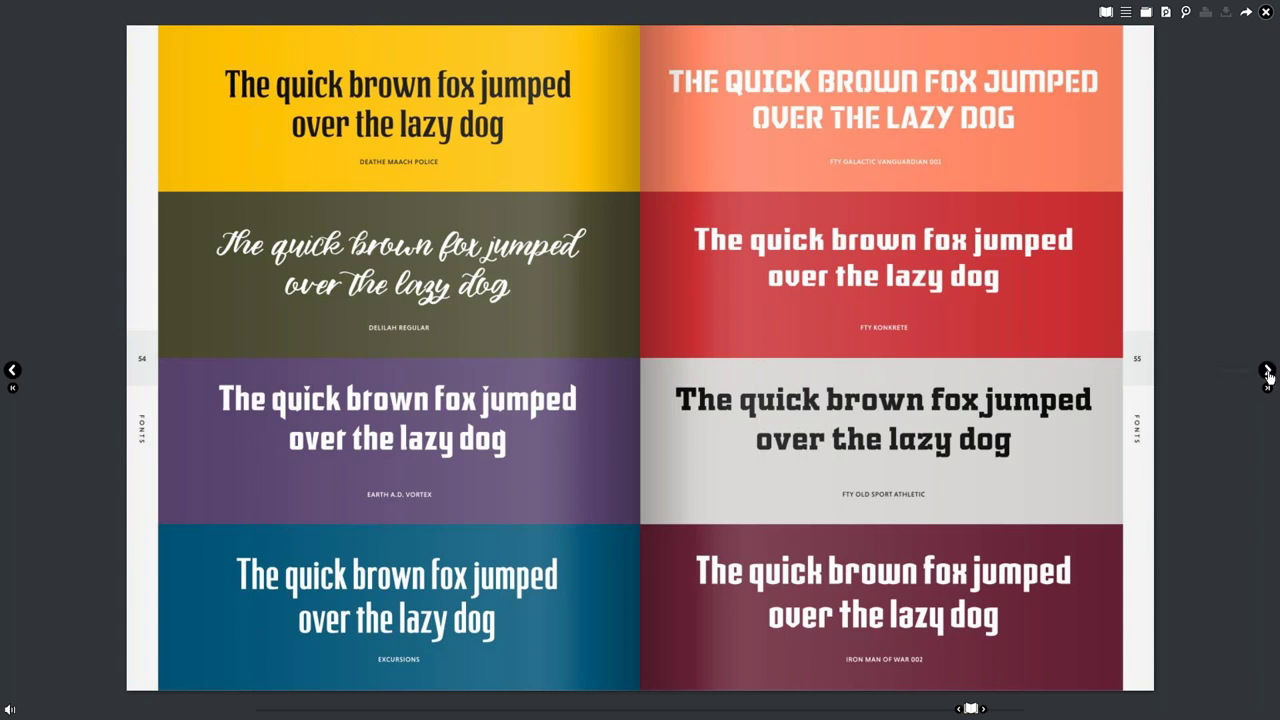
left_click(1266, 371)
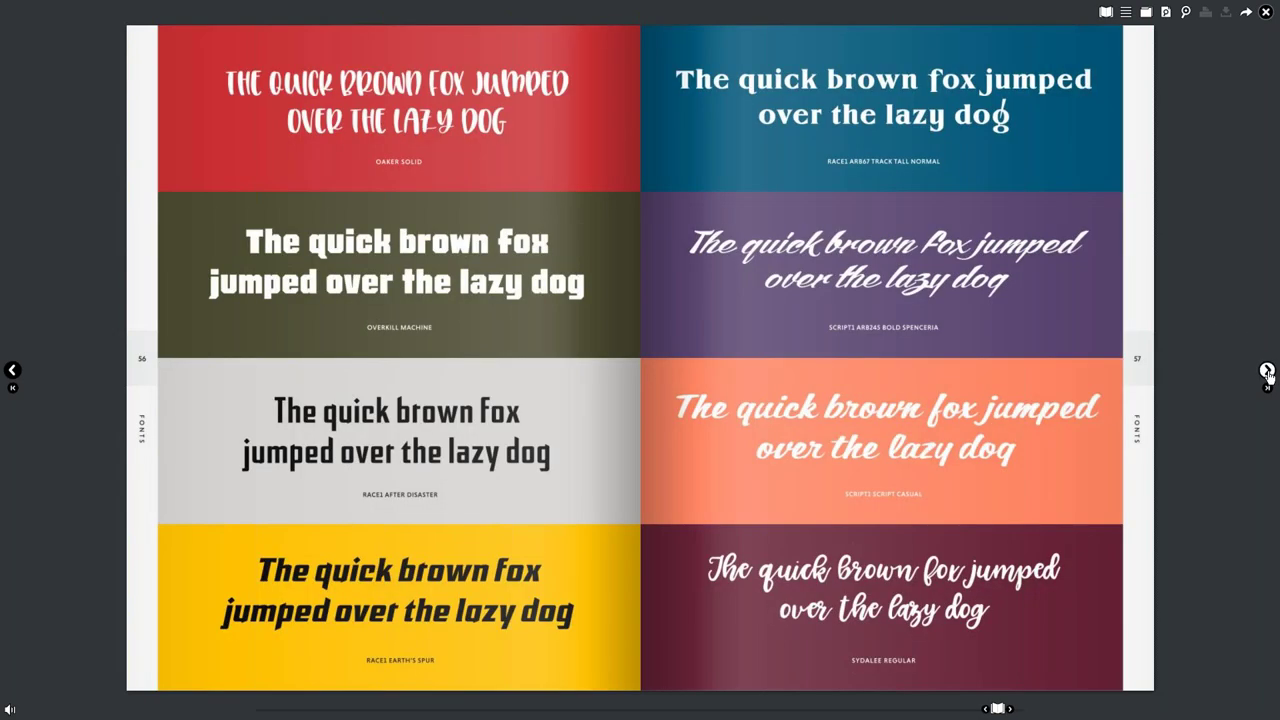
left_click(1265, 11)
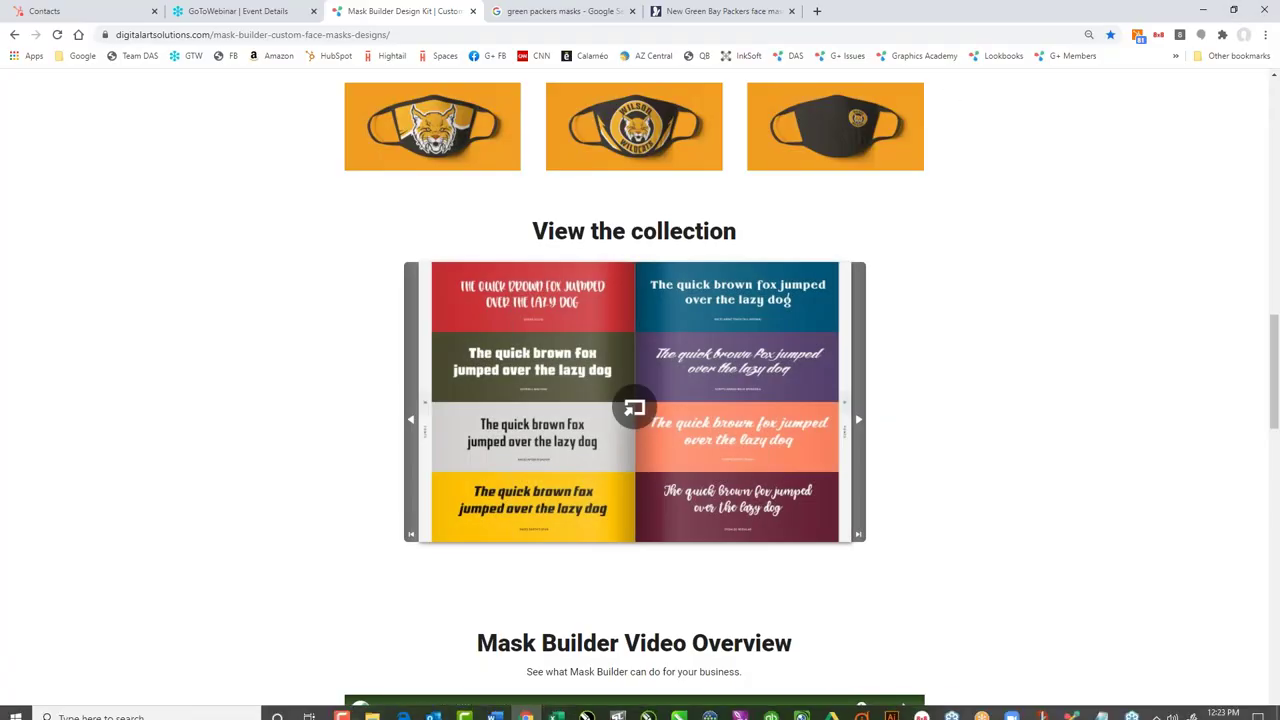
Step: Switch to CorelDRAW, create a new blank document, and close the black T-shirt virtual sample without saving
left_click(683, 709)
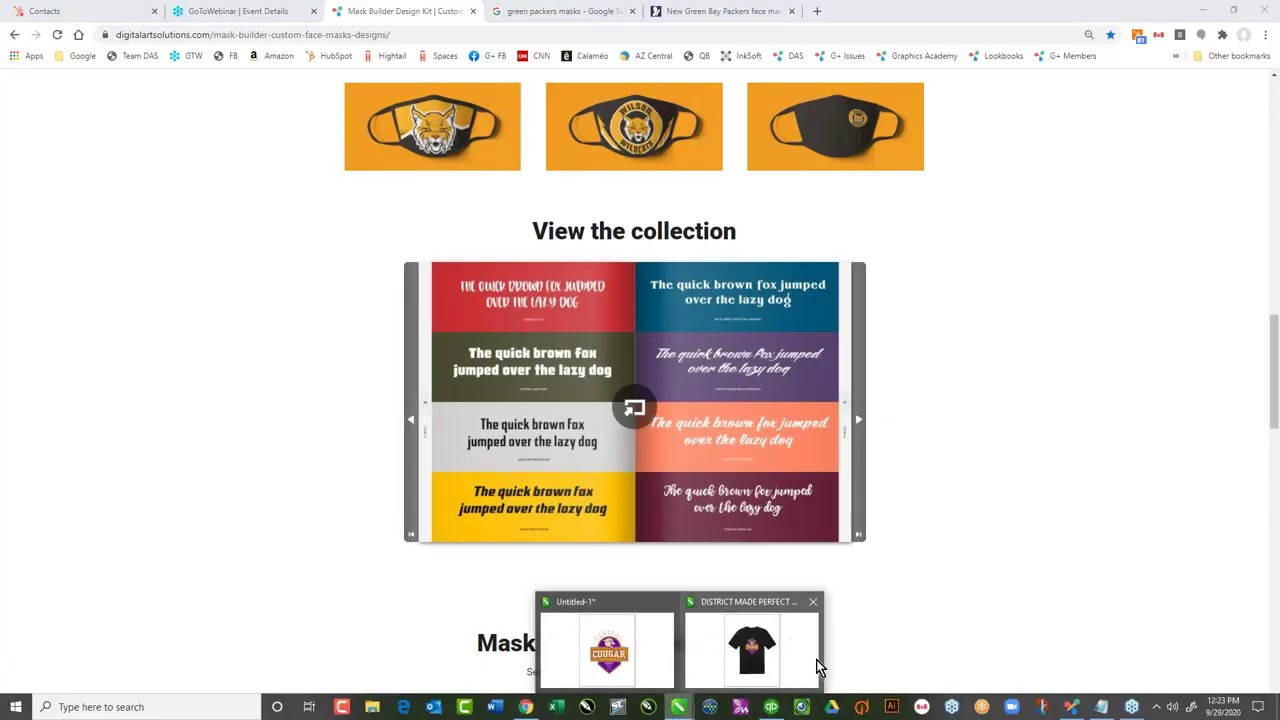
left_click(796, 648)
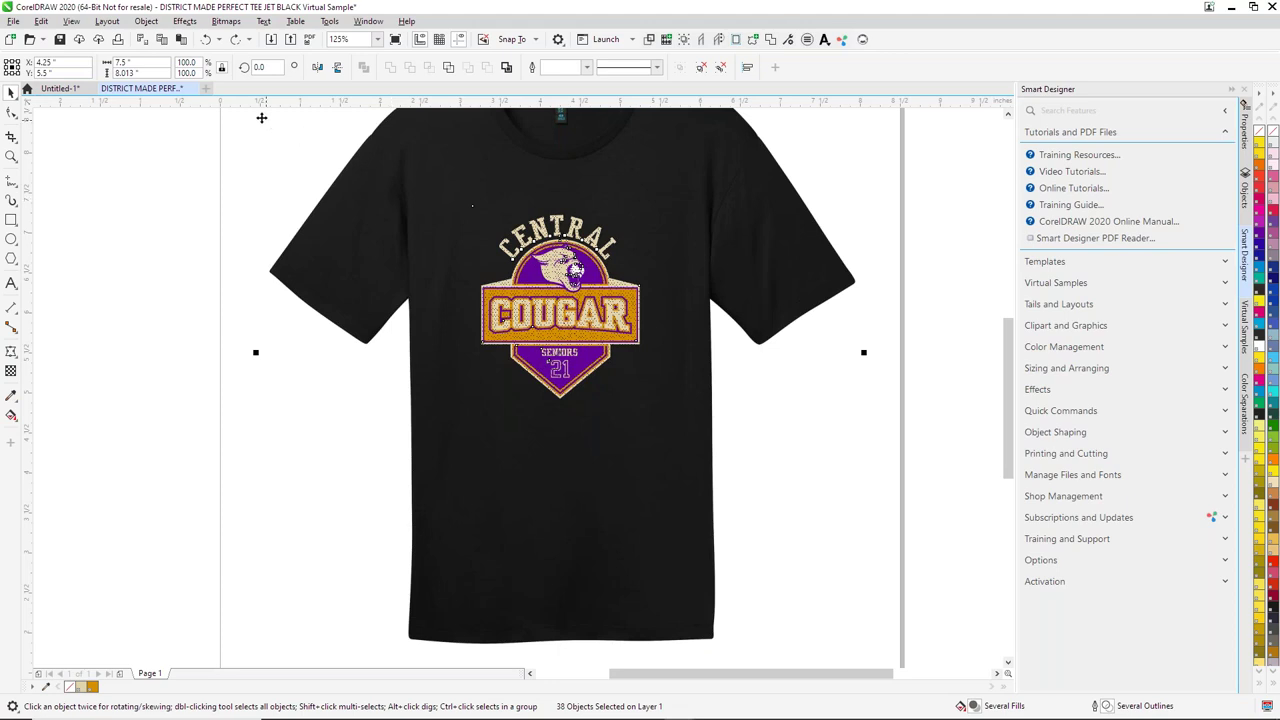
left_click(205, 90)
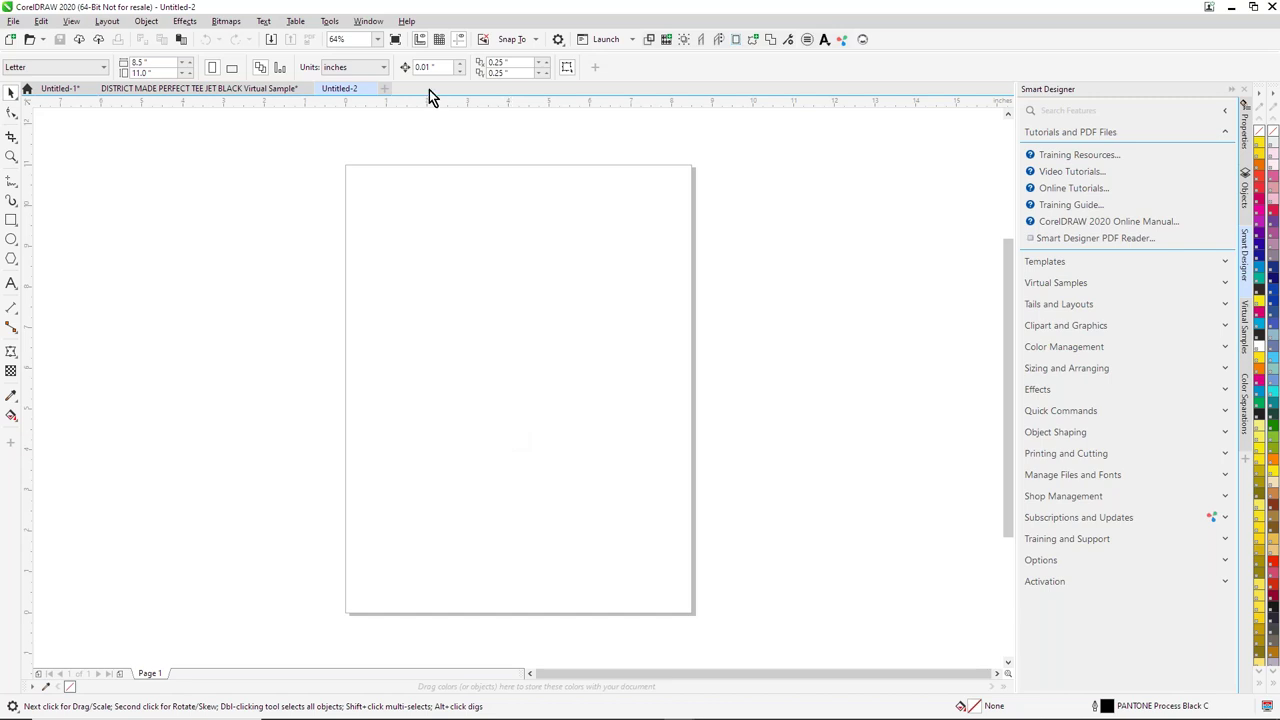
left_click(307, 88)
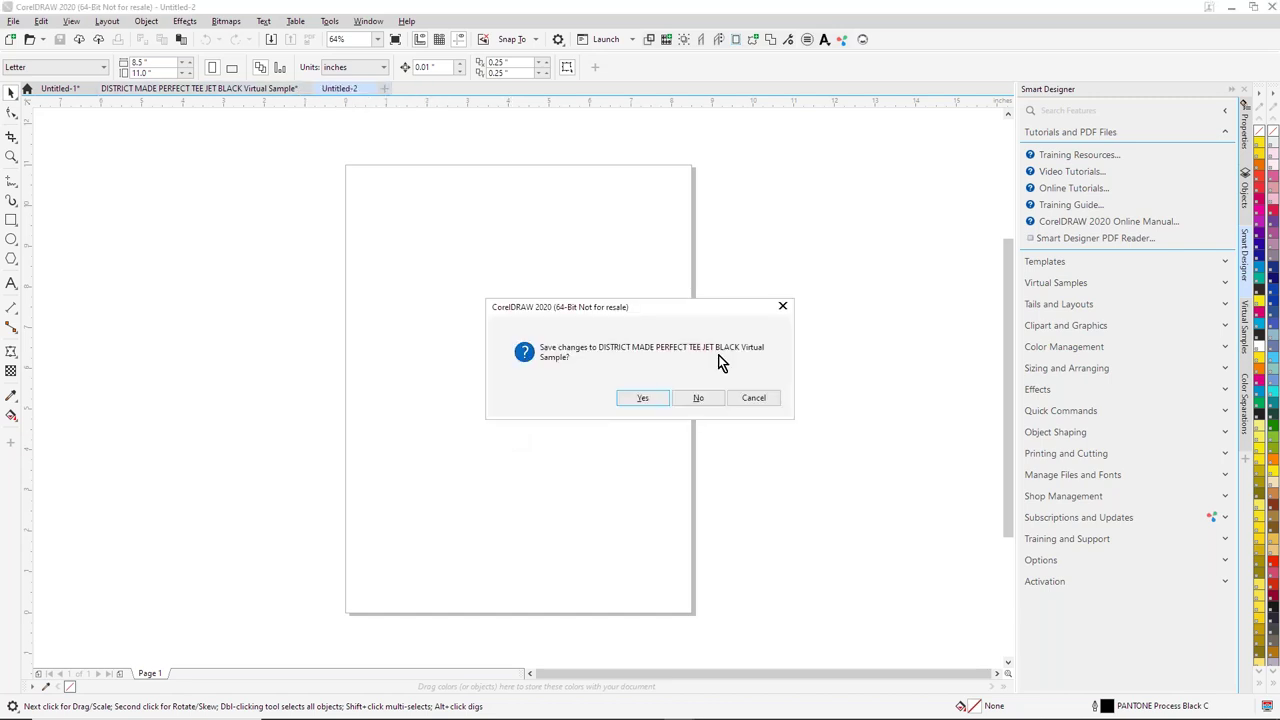
left_click(704, 399)
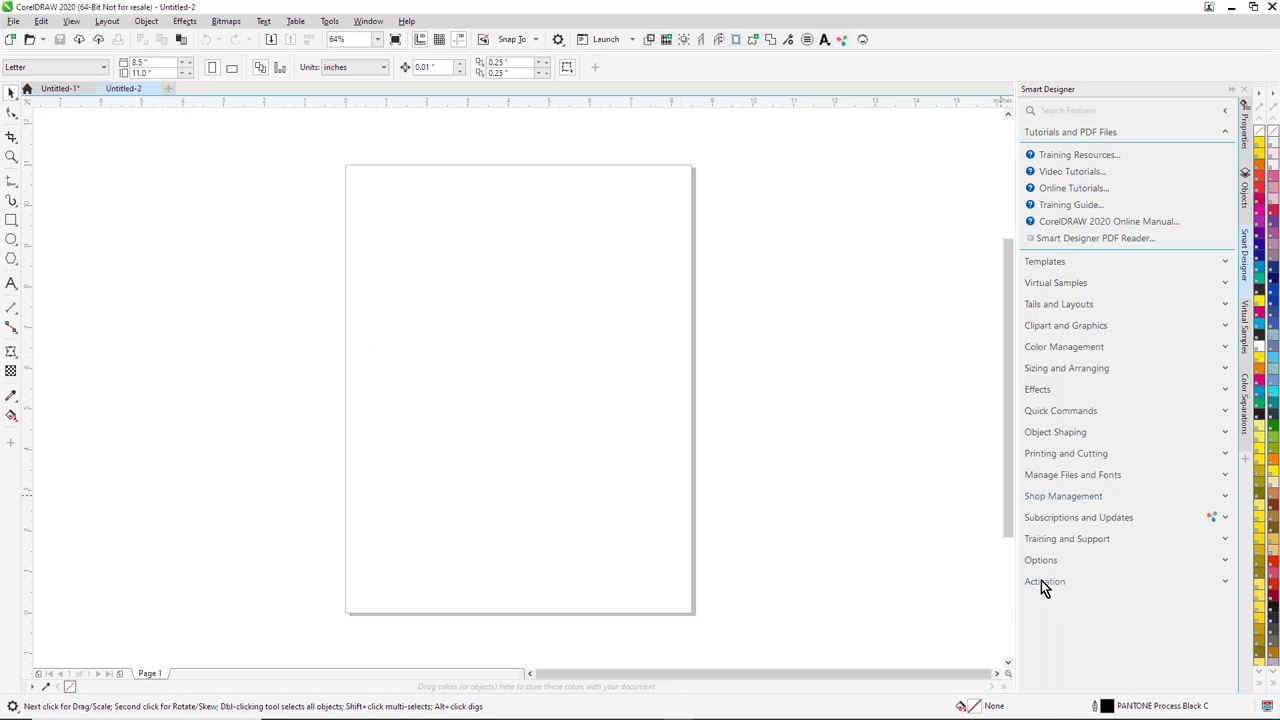
Step: Open the Content Manager for purchased content and mark the Mask Builder 01 download
left_click(1225, 517)
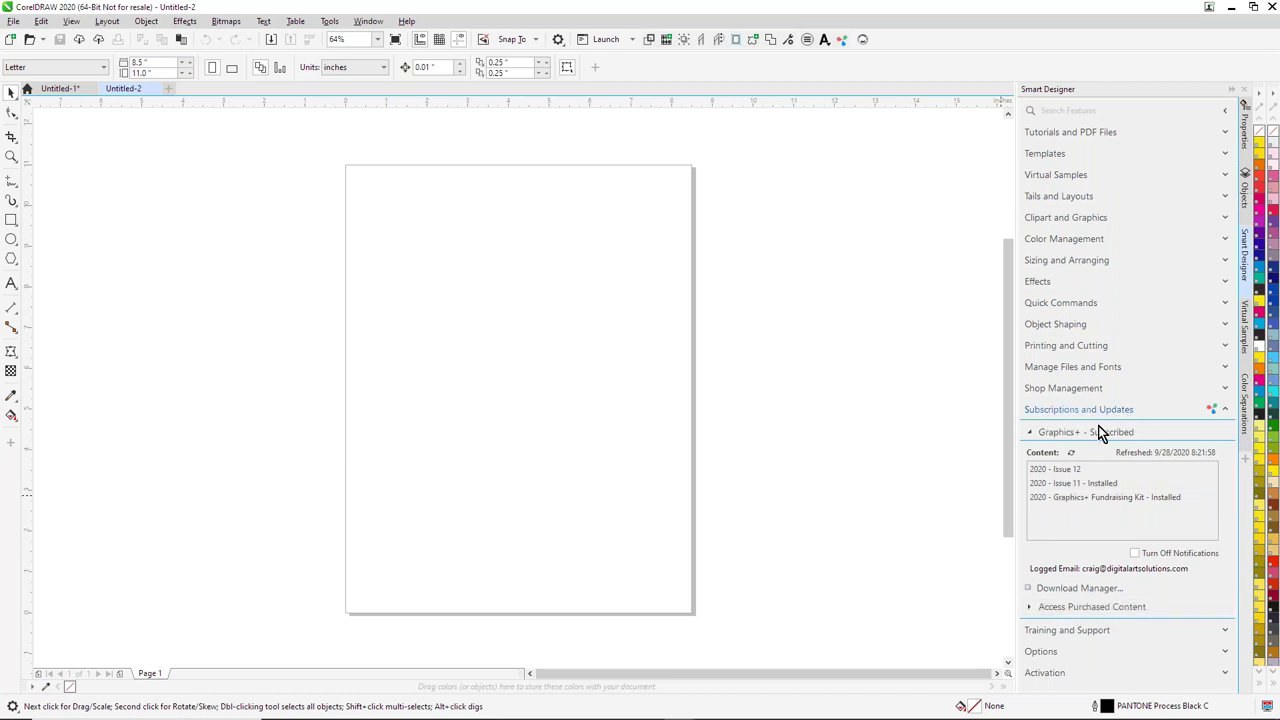
left_click(1055, 608)
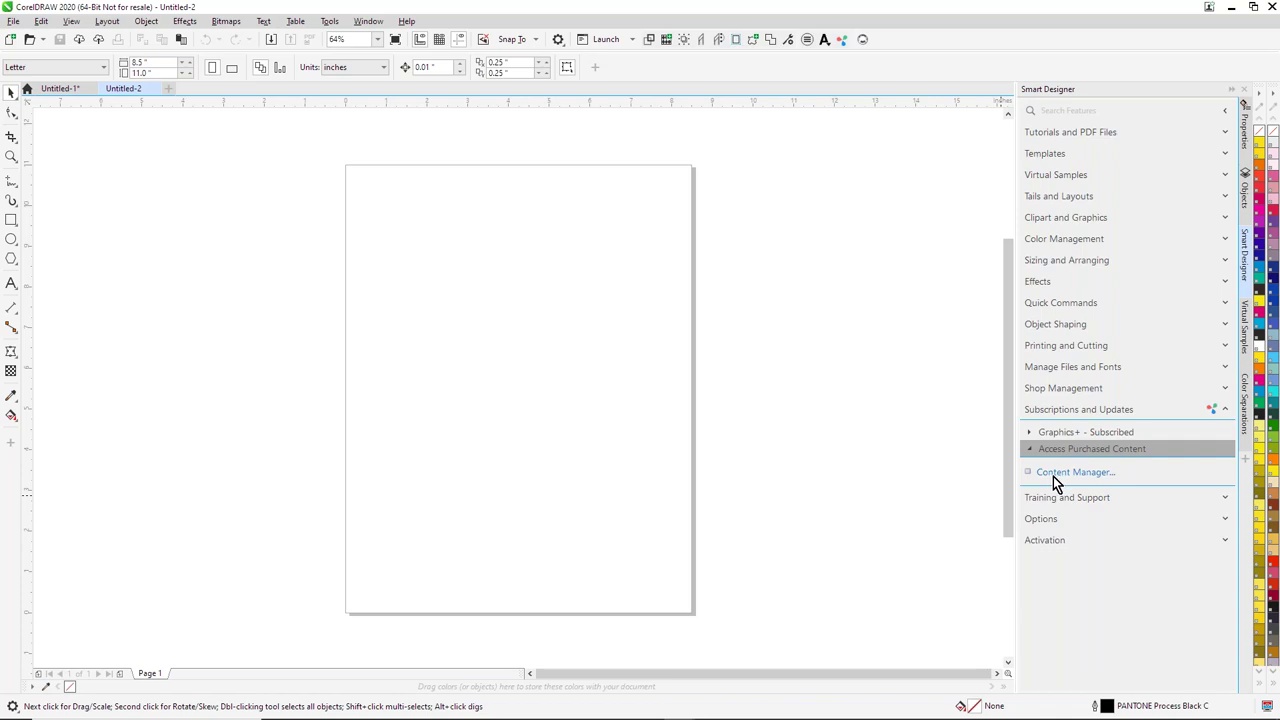
left_click(1053, 476)
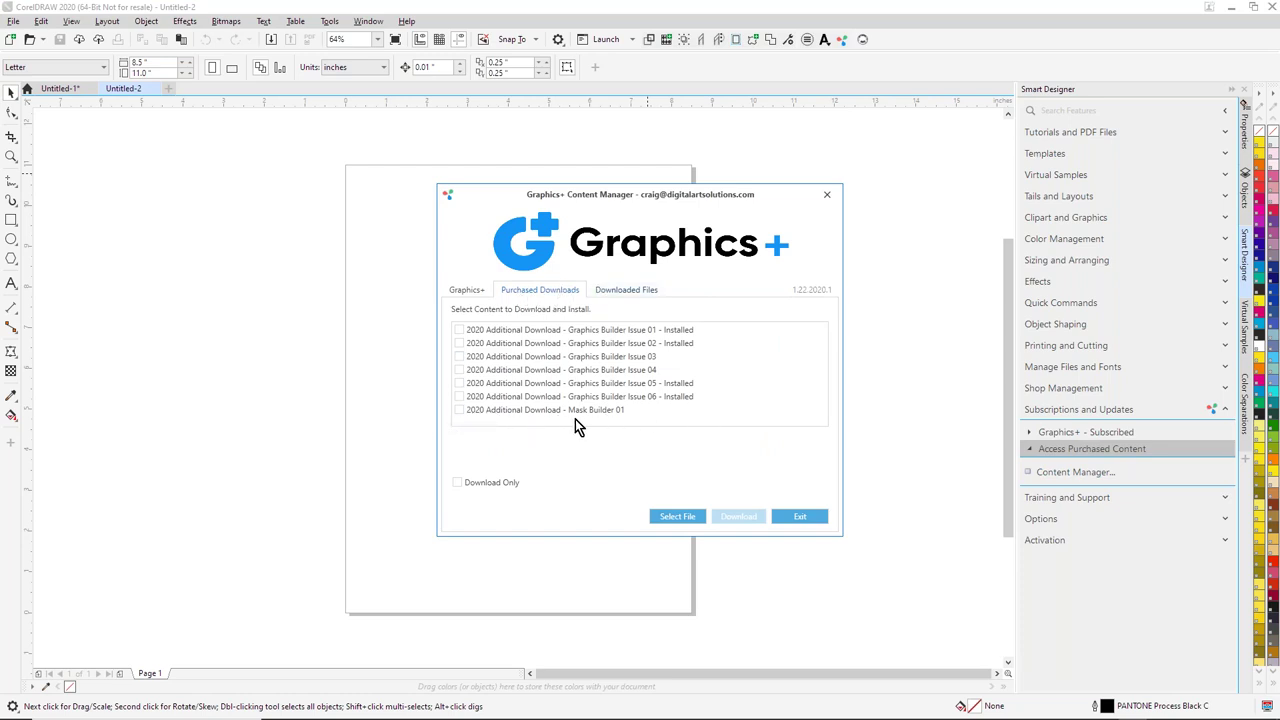
left_click(458, 410)
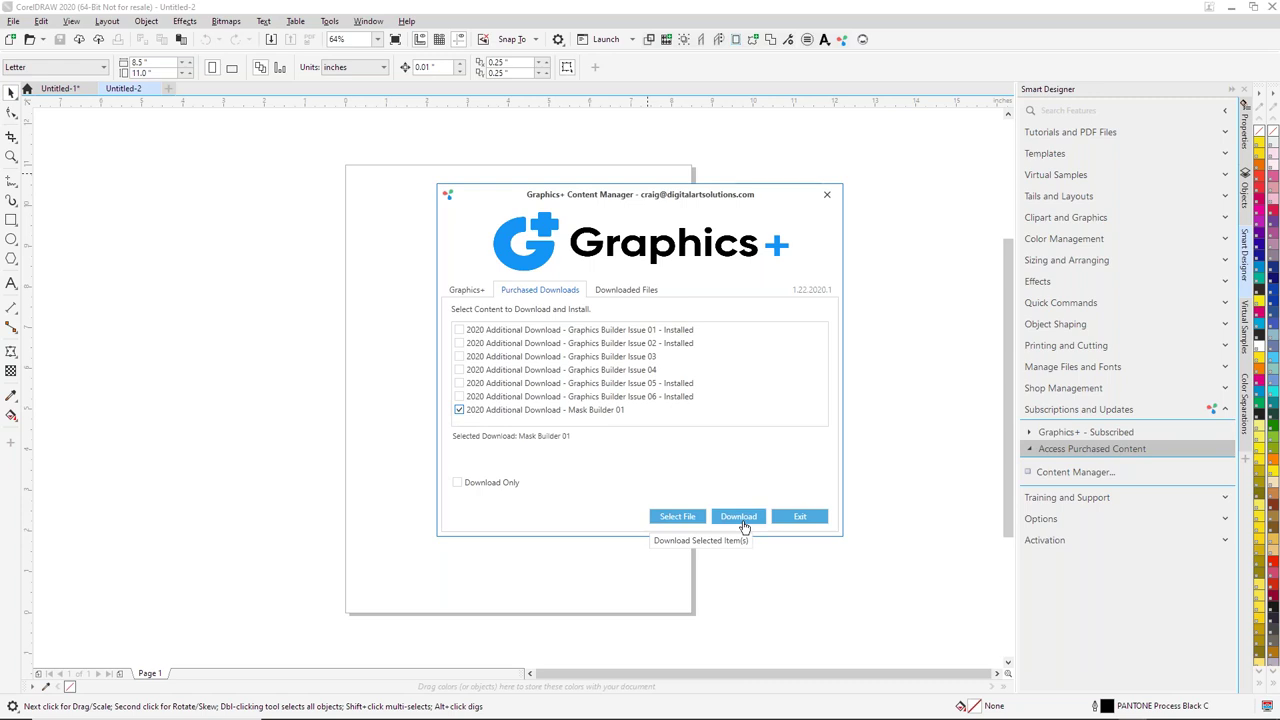
Step: Review the Graphics+ updates and the downloaded files, including Graphics Builder Issue 01.zip, and close the Content Manager
left_click(488, 291)
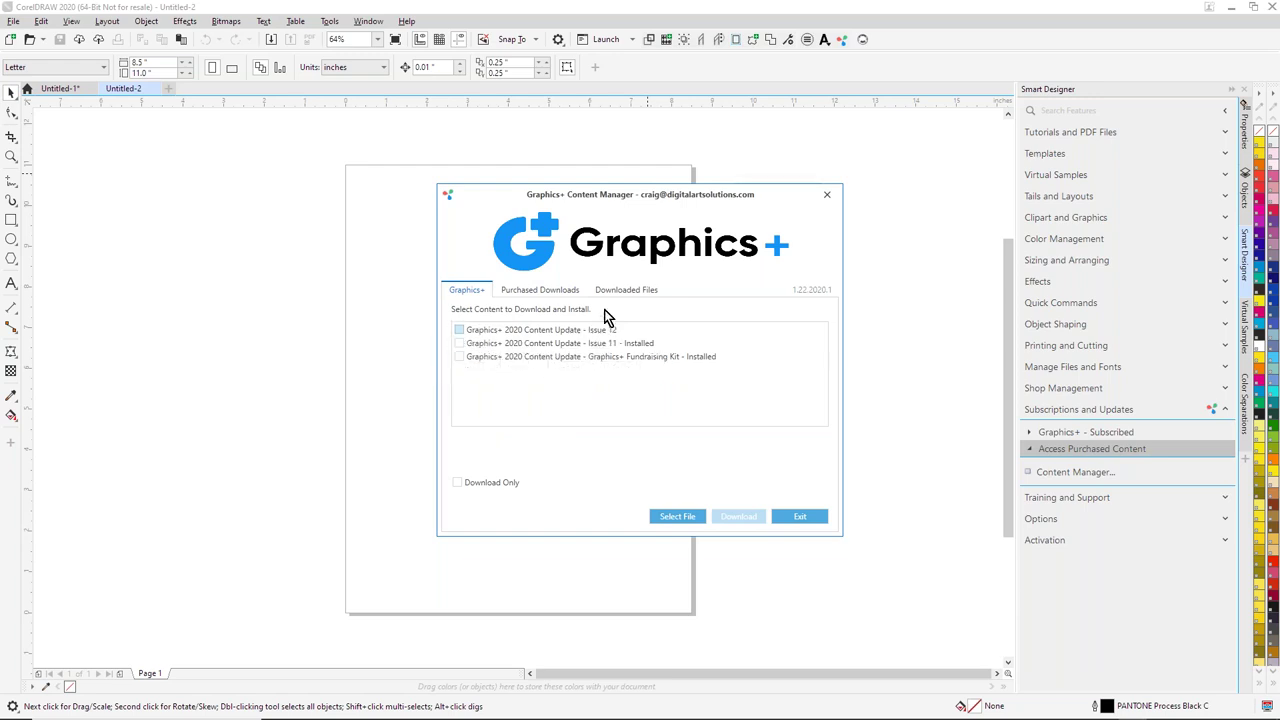
left_click(636, 289)
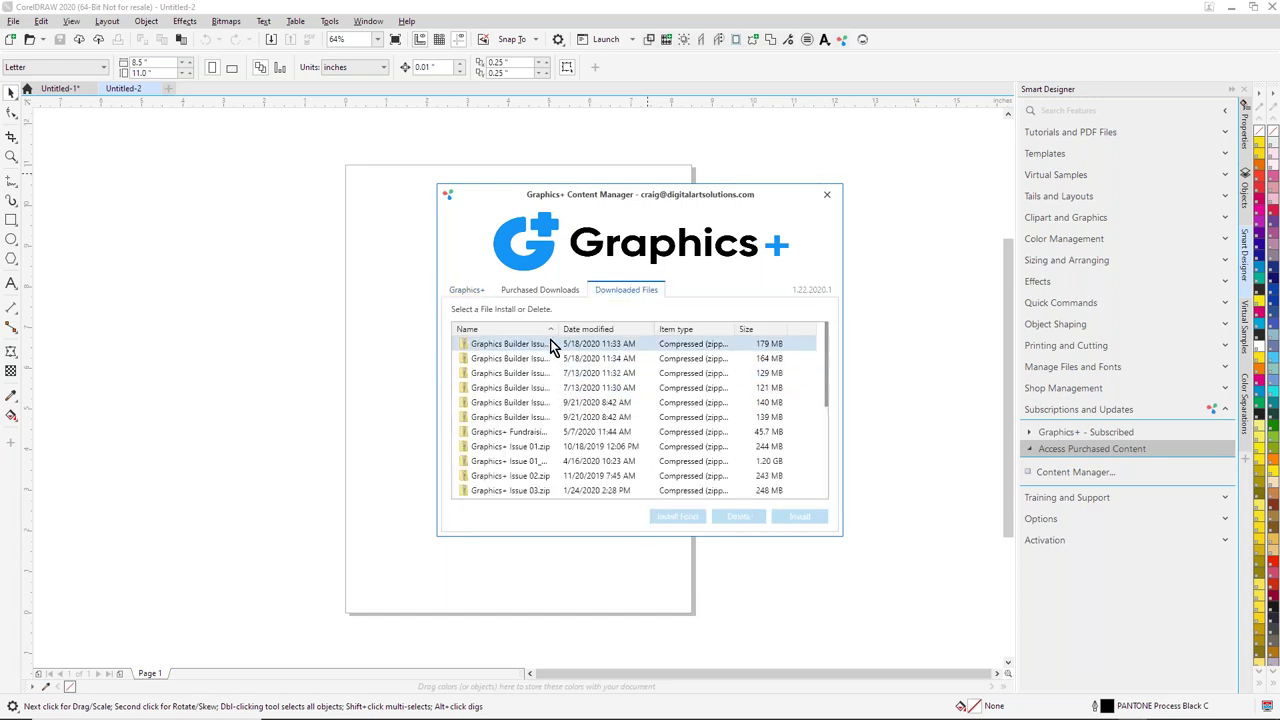
left_click_drag(558, 329, 600, 323)
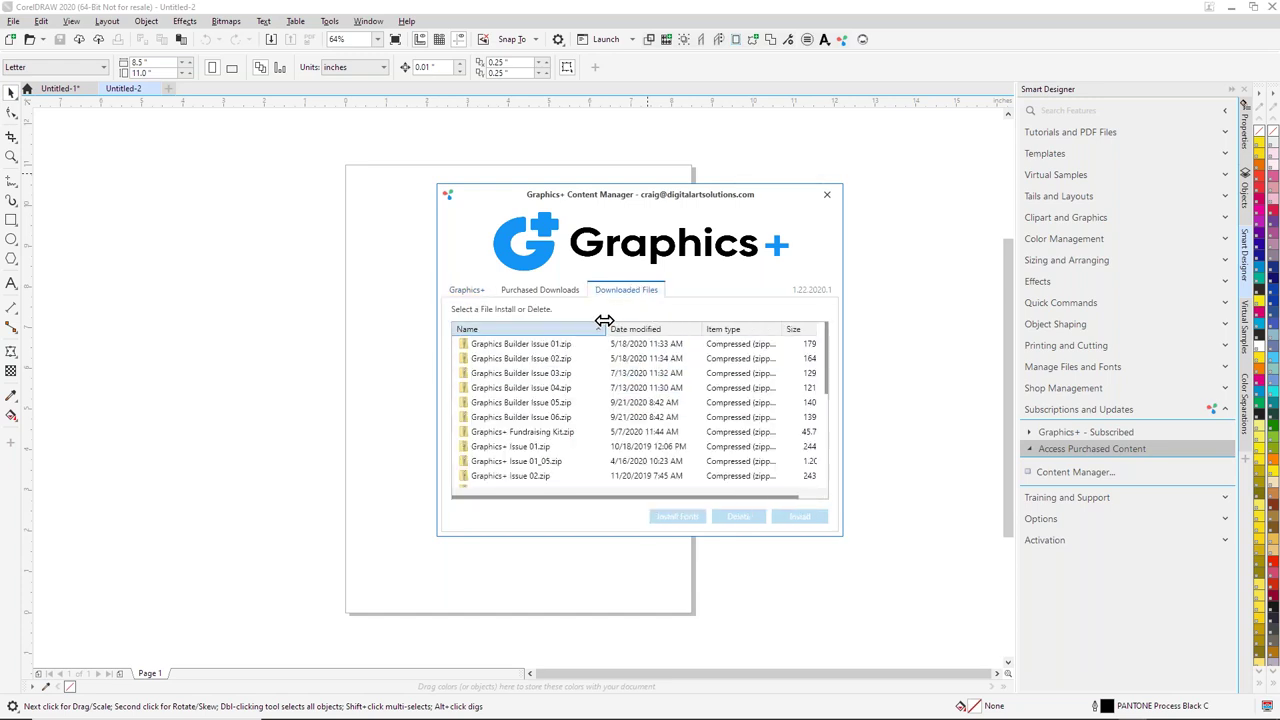
left_click(507, 344)
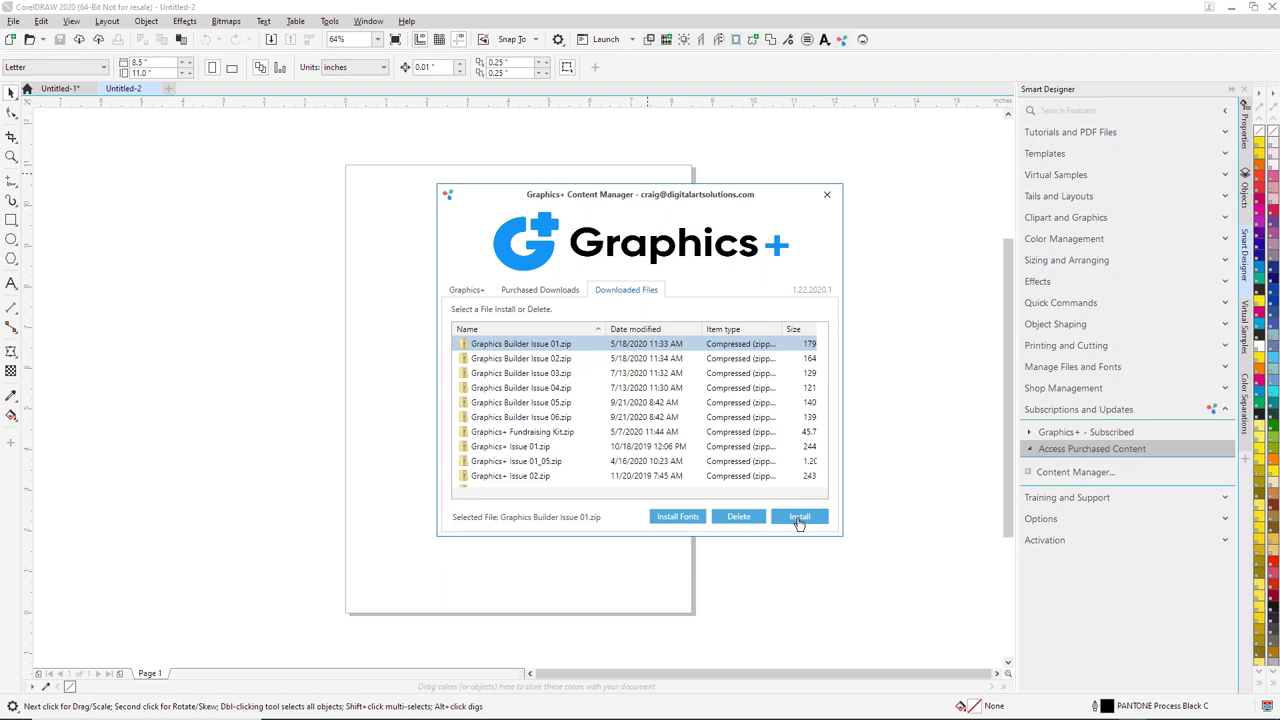
left_click(553, 288)
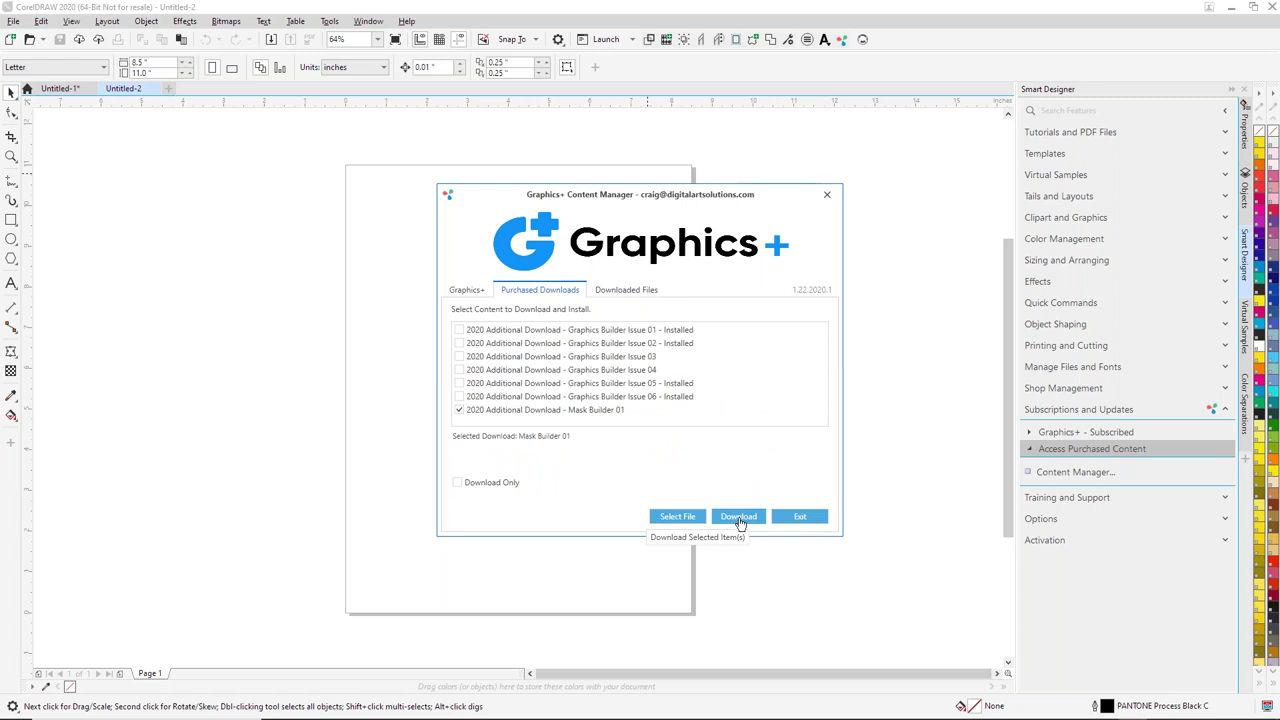
left_click(826, 195)
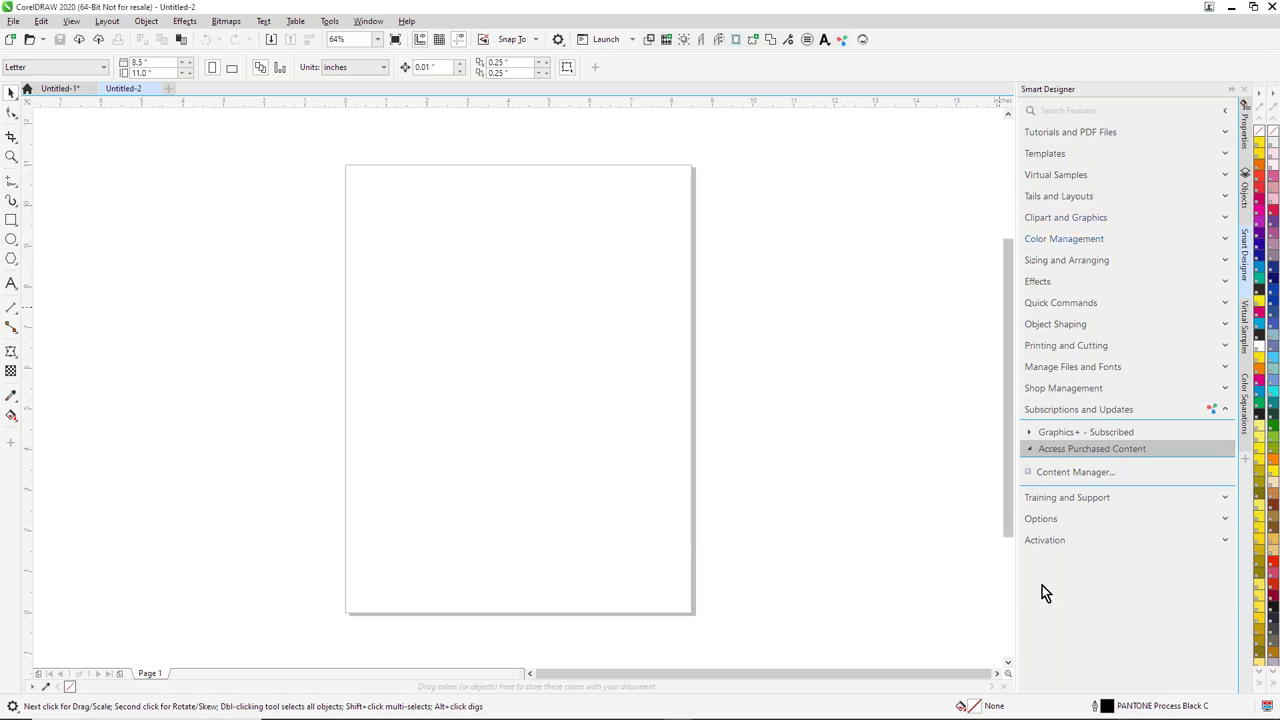
Step: Open the Graphics Browser from the Smart Designer template tools and reposition its window over the document
left_click(1034, 156)
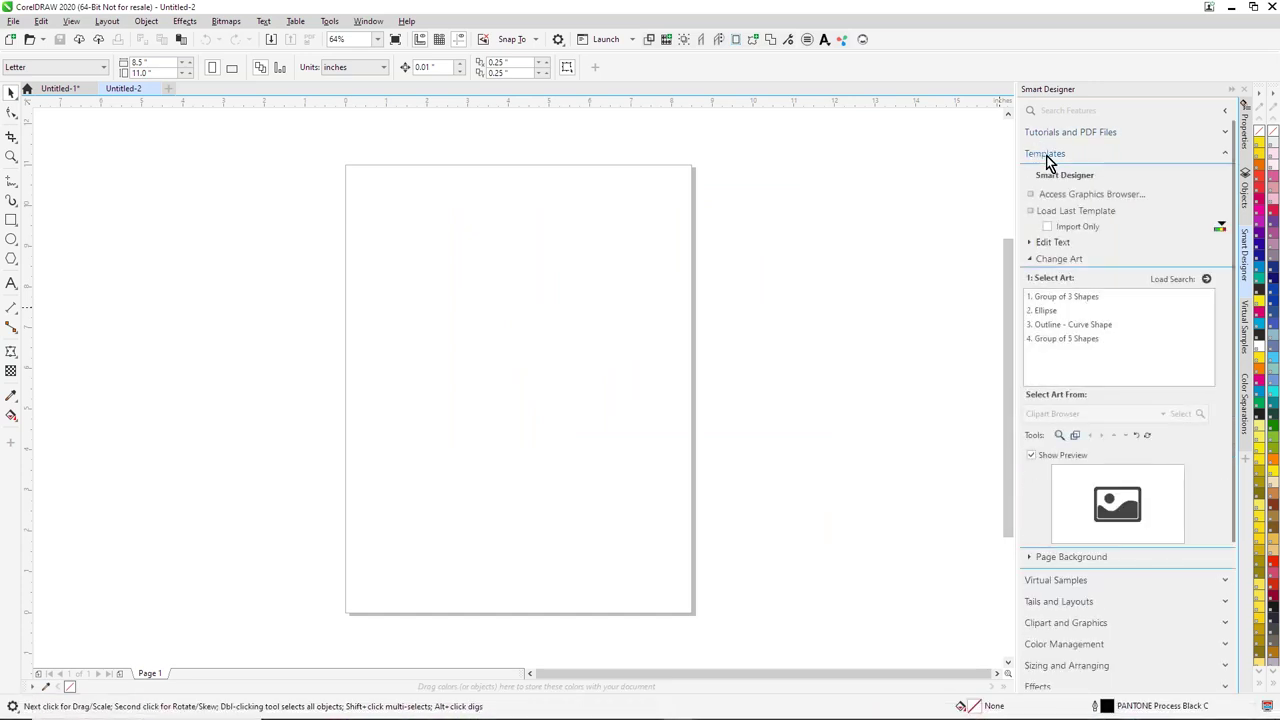
left_click(1099, 193)
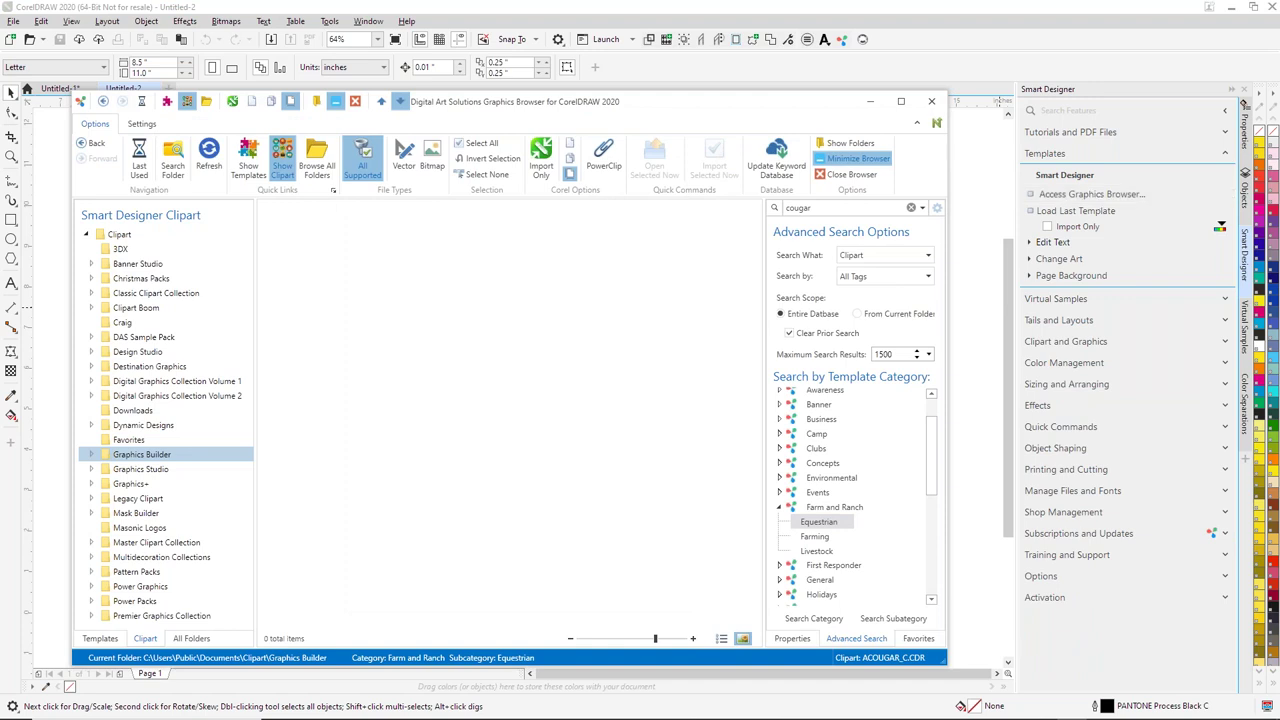
left_click_drag(533, 102, 640, 104)
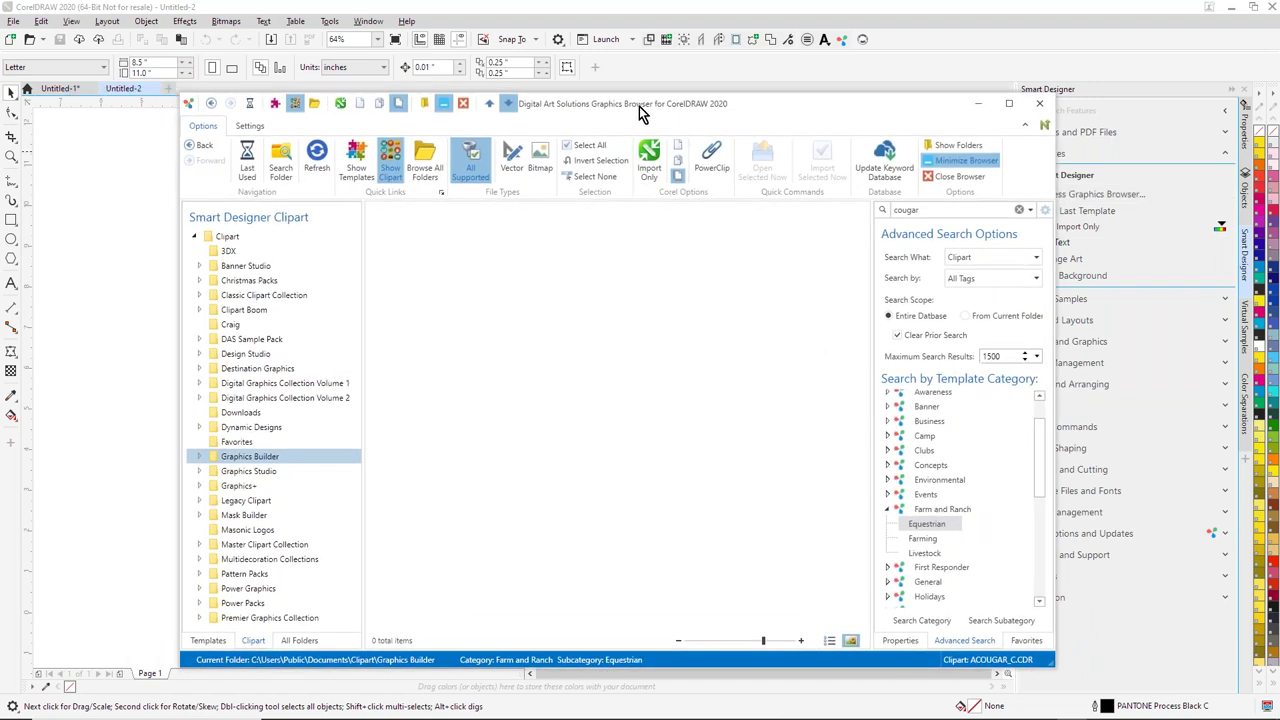
Step: View the desktop files among all folders and the cougar search results in the clipart library
left_click(303, 642)
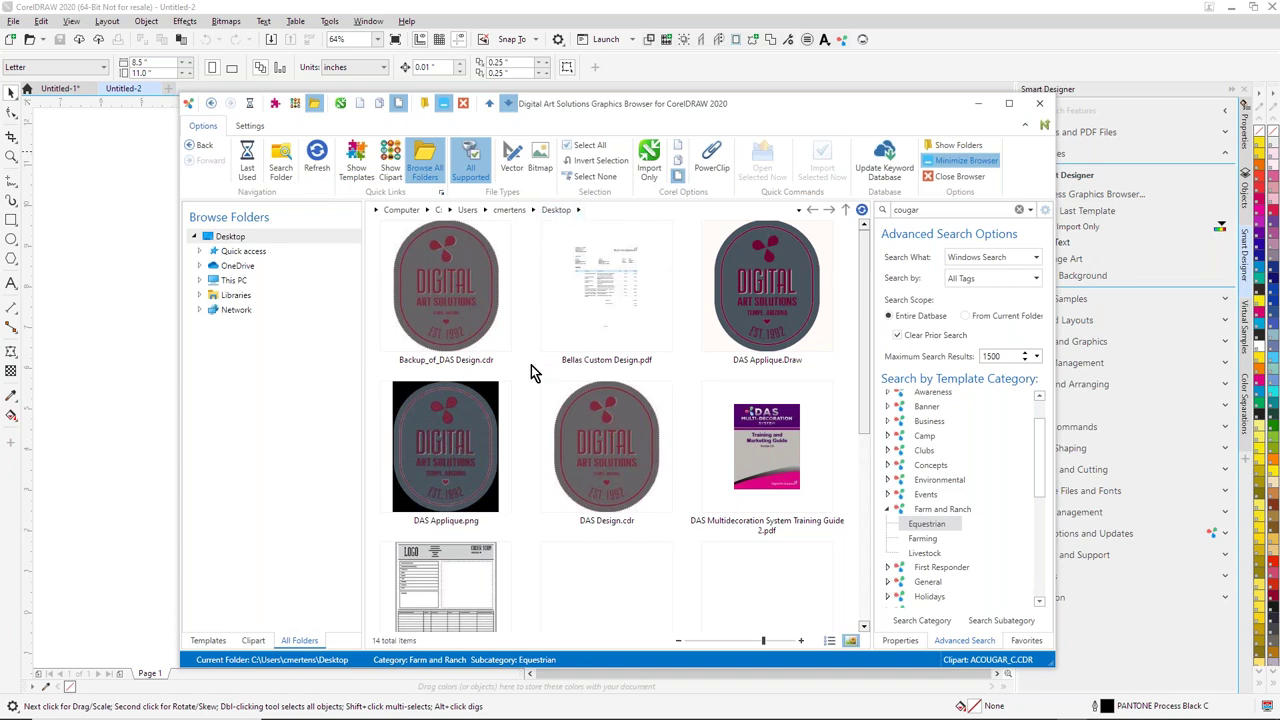
left_click(258, 642)
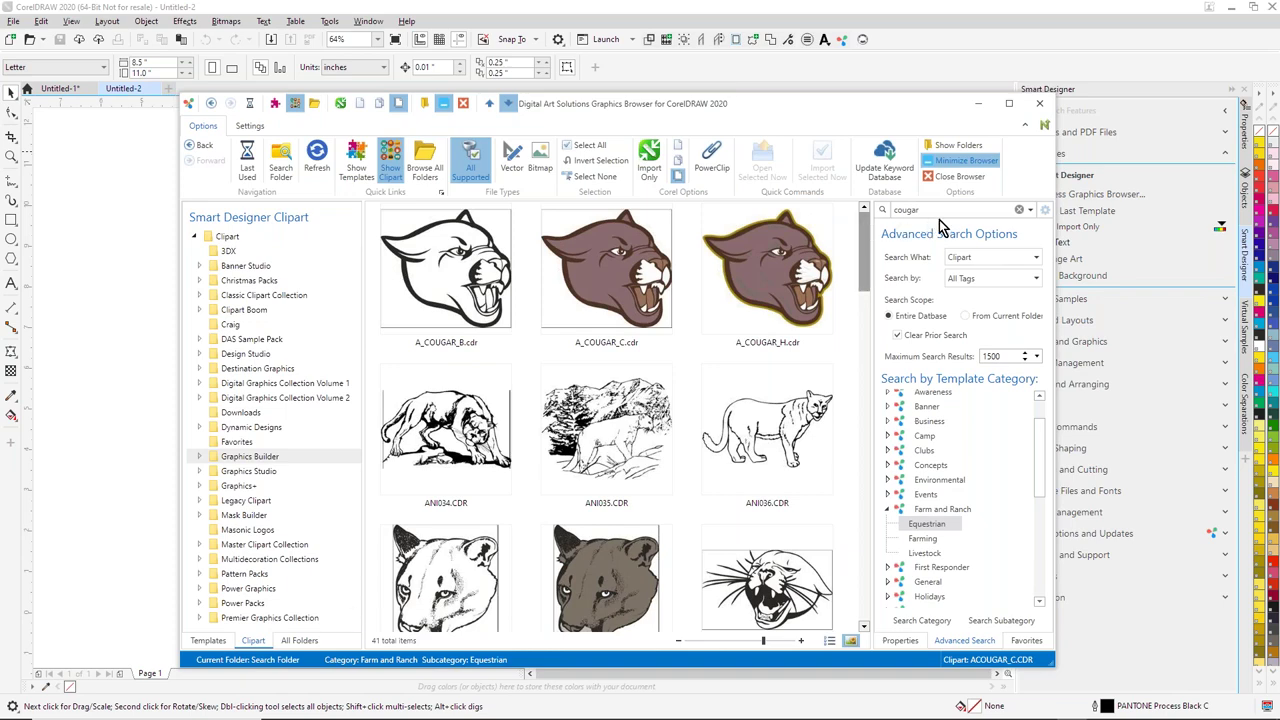
left_click_drag(866, 271, 855, 233)
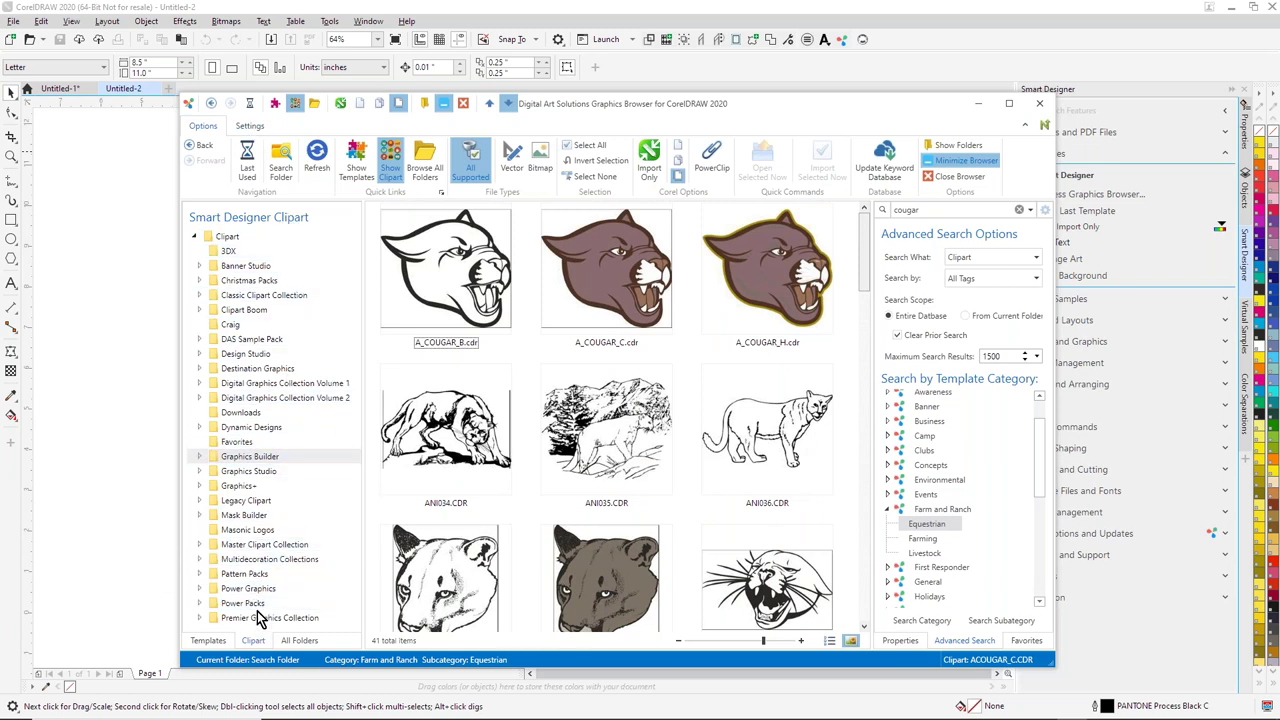
Step: Display the Mascots clipart folder of Mask Builder 01
left_click(199, 515)
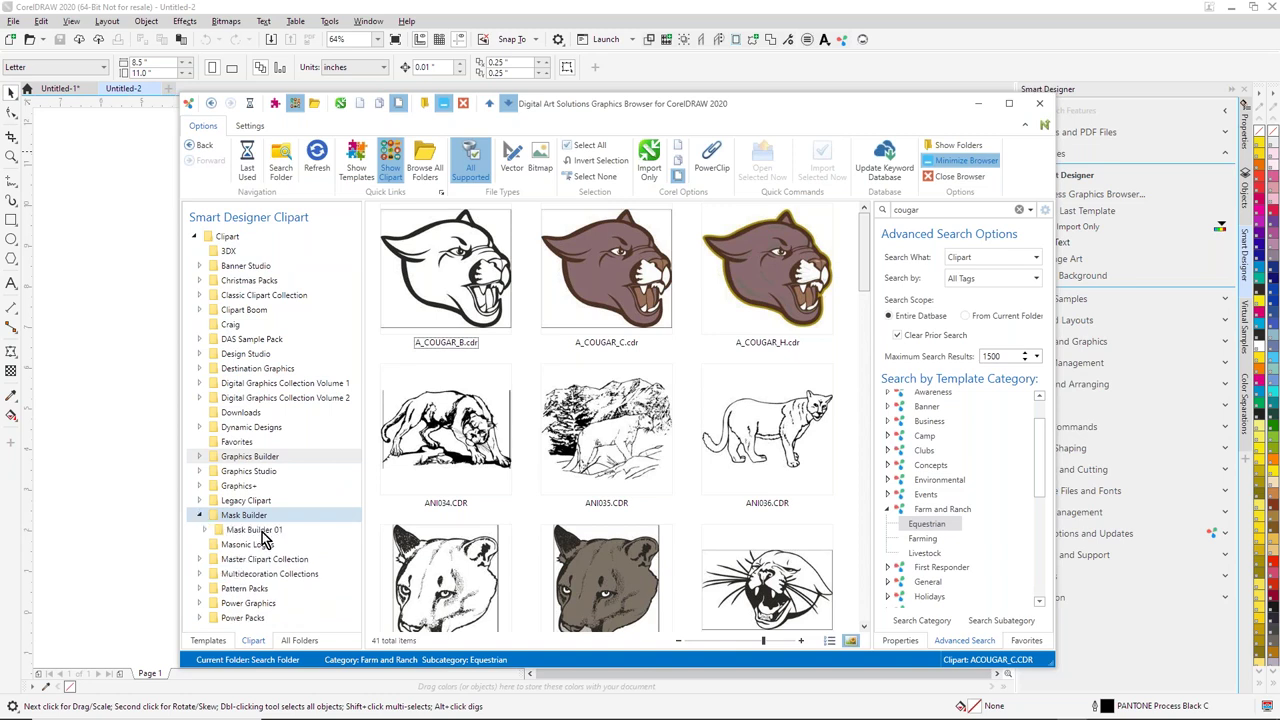
left_click(204, 529)
left_click(241, 545)
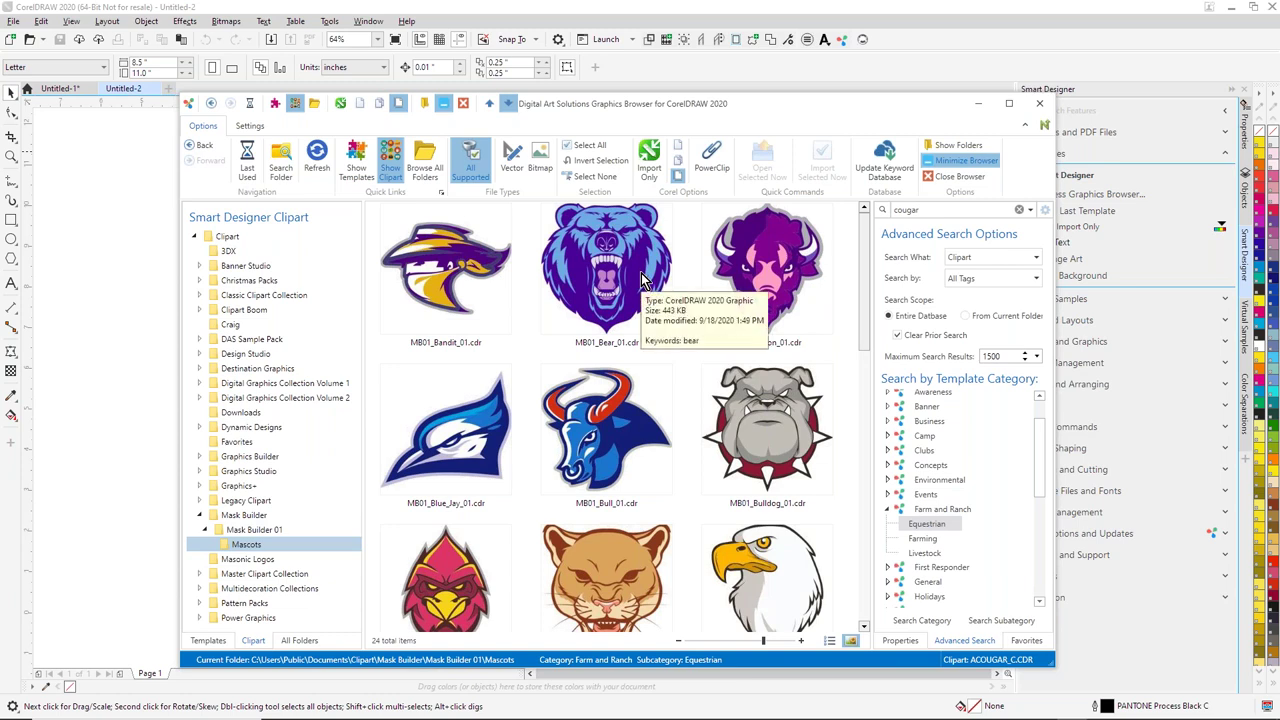
Step: Place the MB01_Bear_01.cdr mascot beside the blank page and delete it, returning to the Graphics Browser
left_click_drag(645, 280, 100, 311)
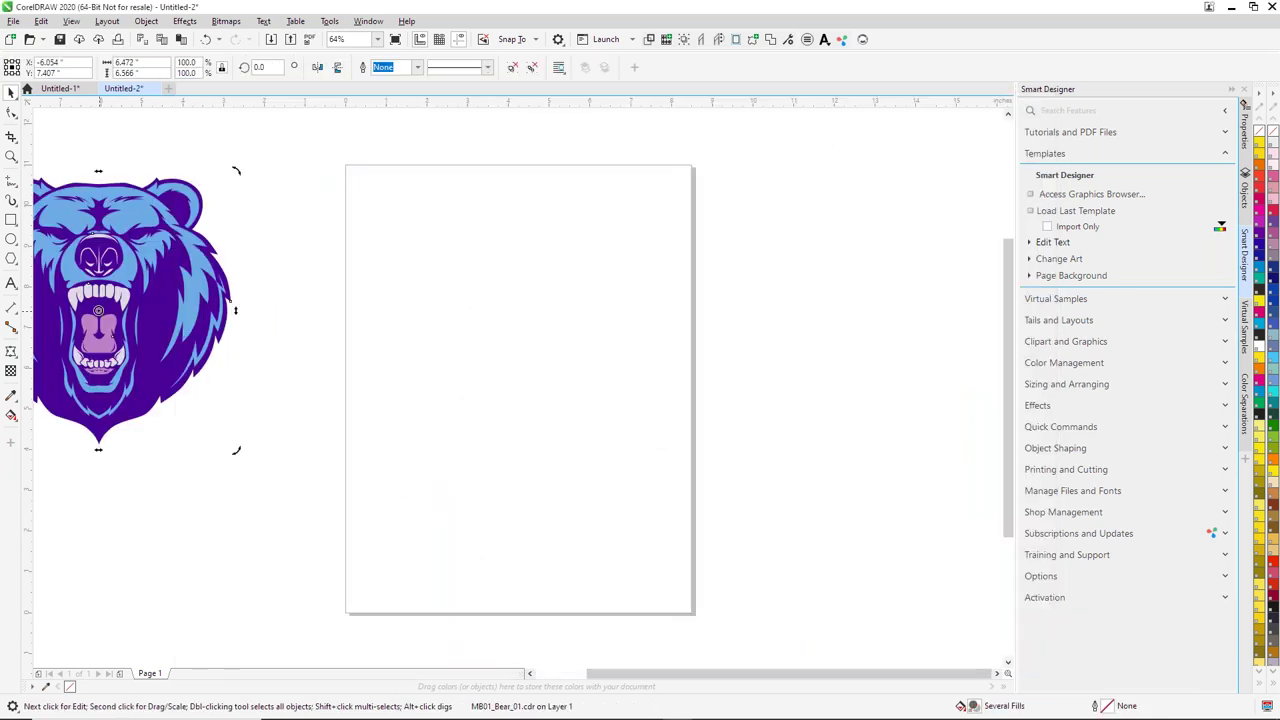
key("Delete")
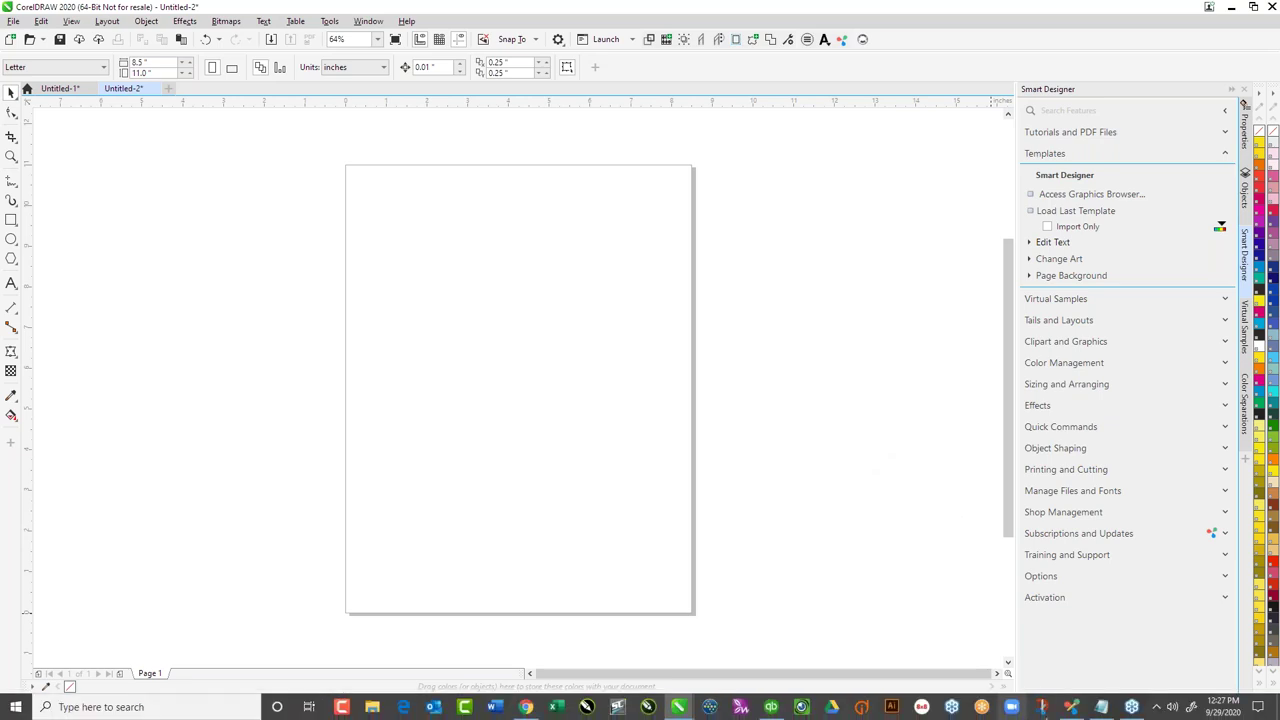
left_click(1071, 712)
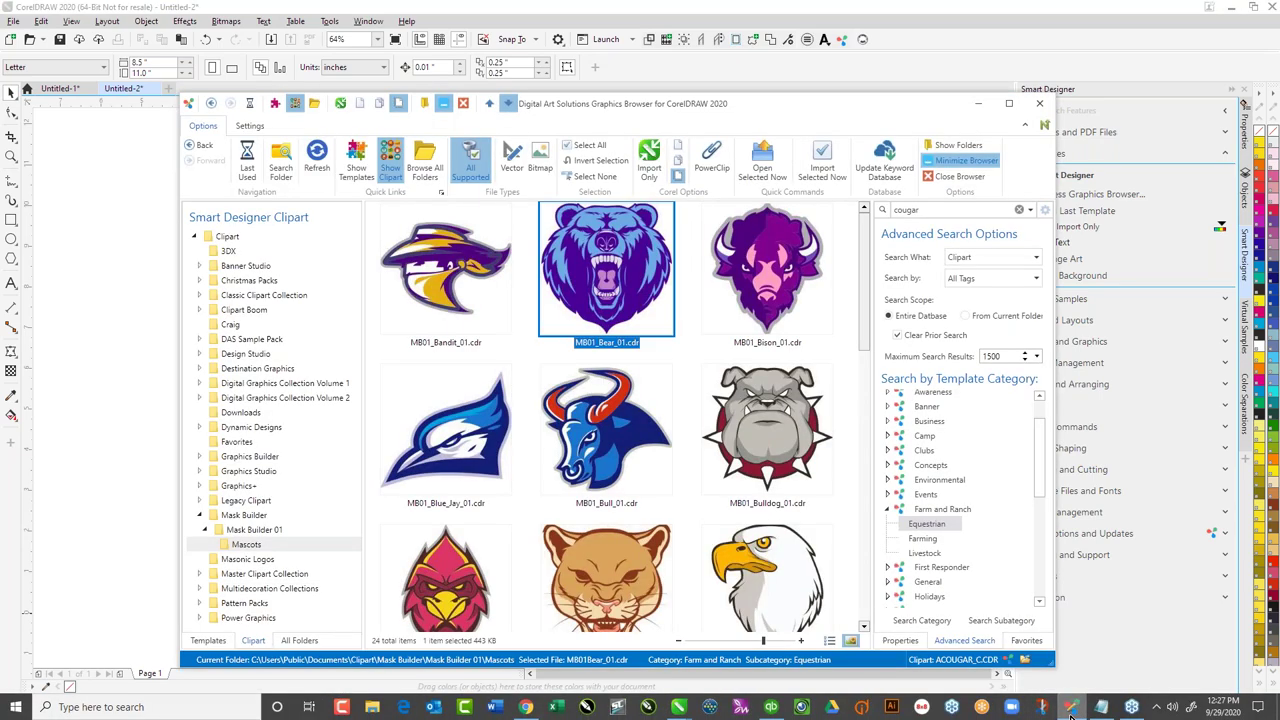
Step: Display the Mockups folder of Mask Builder 01 in the template library
left_click(210, 641)
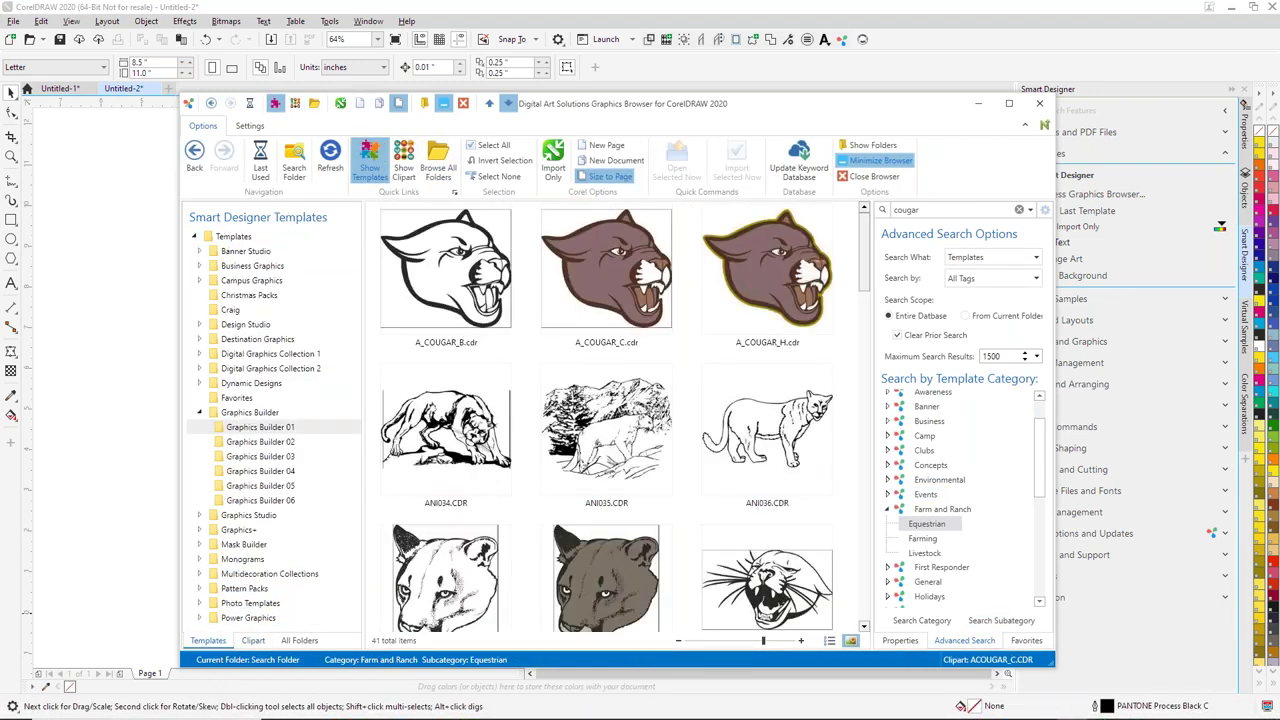
left_click(200, 544)
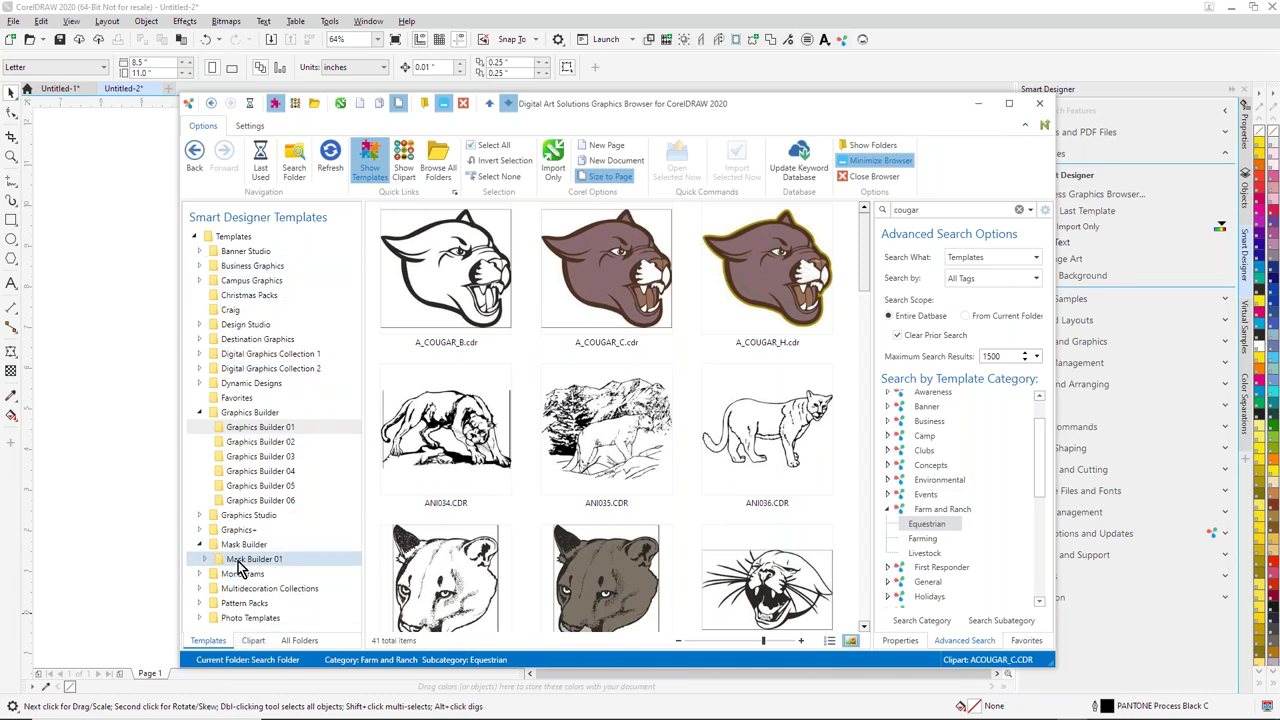
left_click(205, 559)
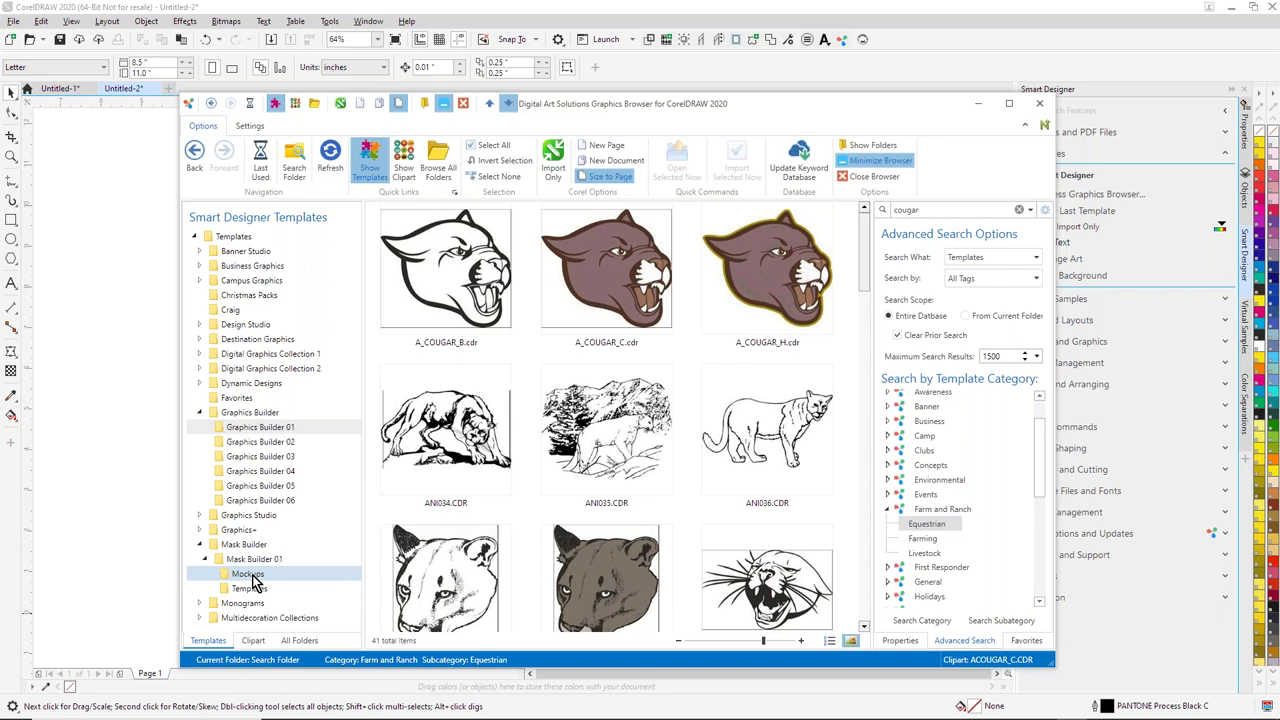
left_click(248, 575)
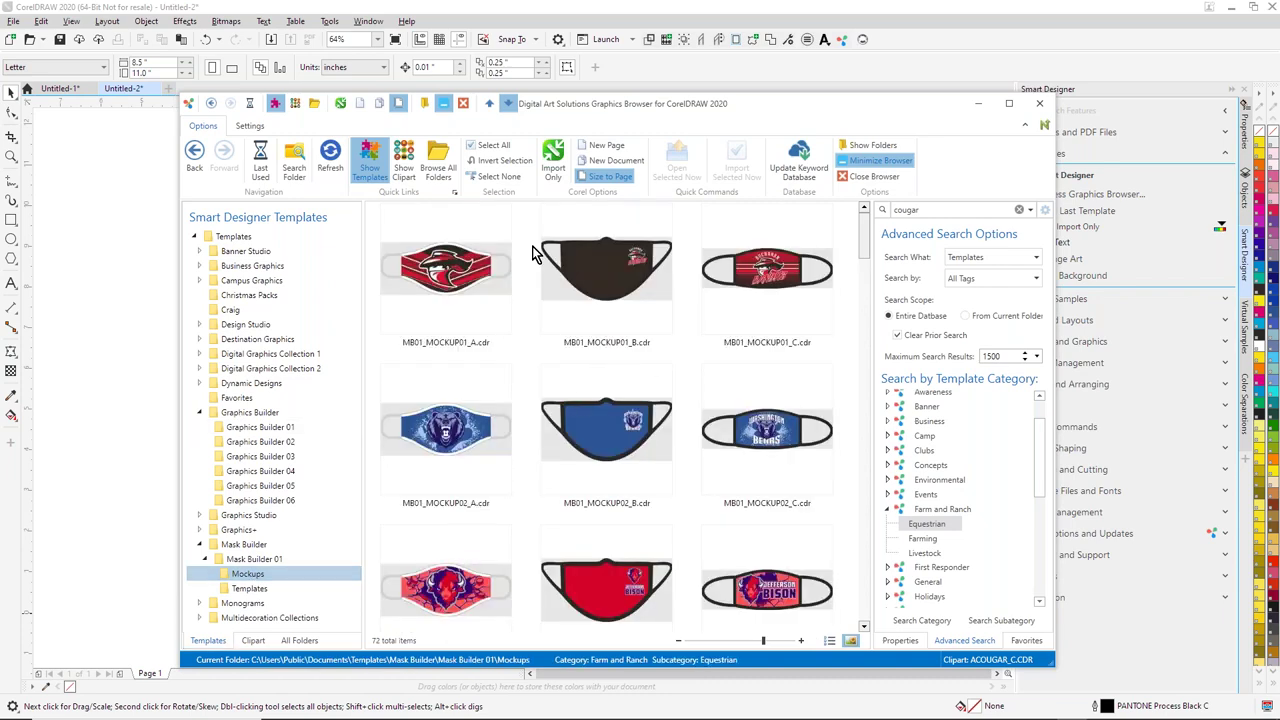
Step: Load MB01_TEMPLATE09_A.cdr from the Templates folder of Mask Builder 01 onto the page
left_click(250, 589)
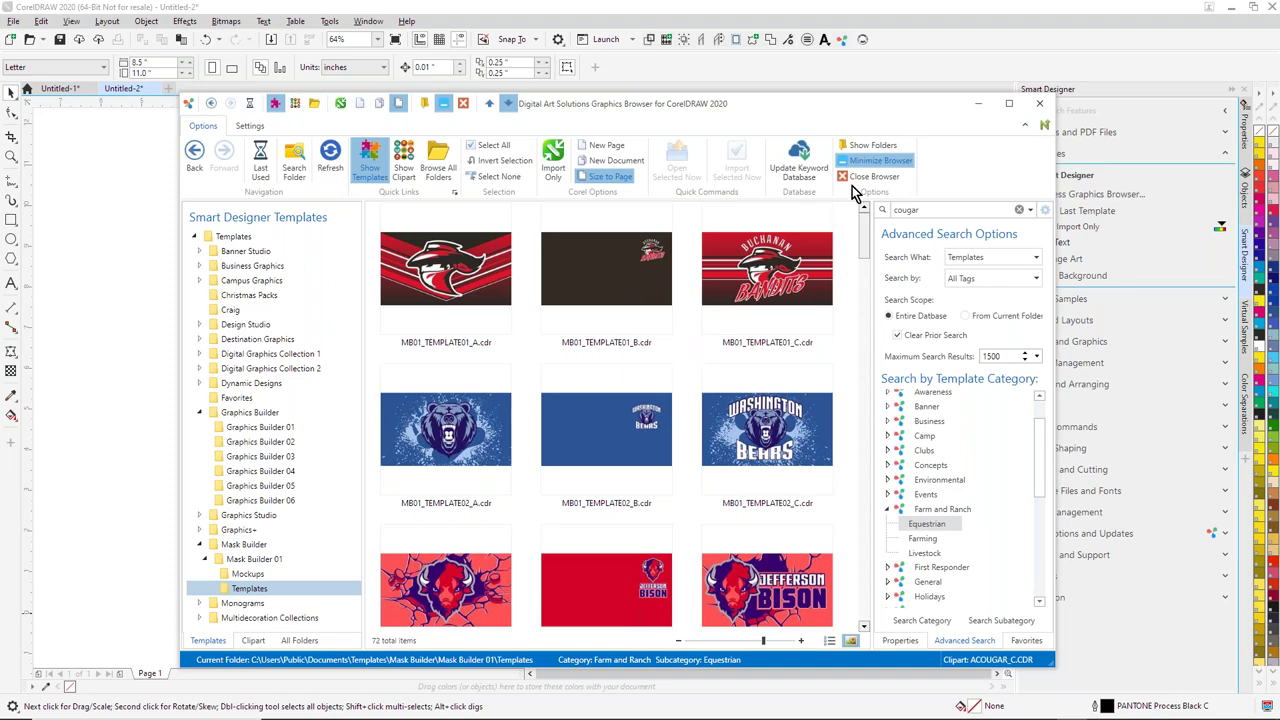
left_click_drag(865, 239, 878, 373)
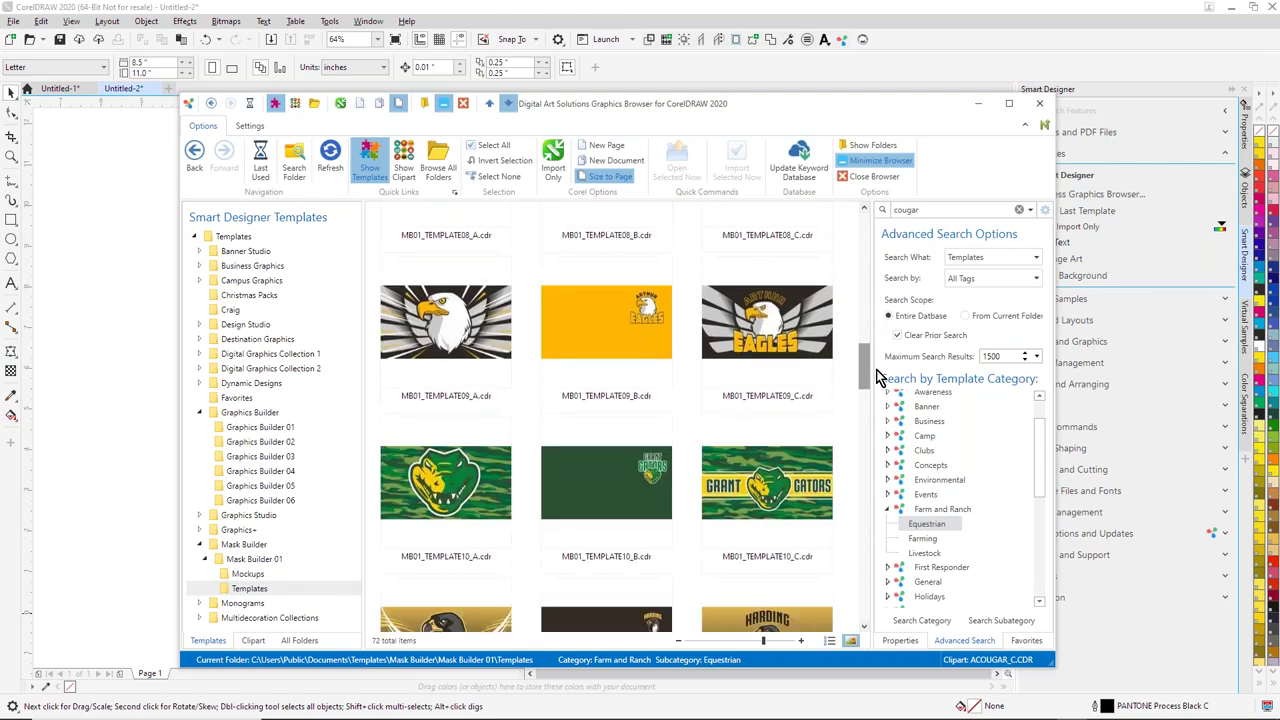
double_click(424, 336)
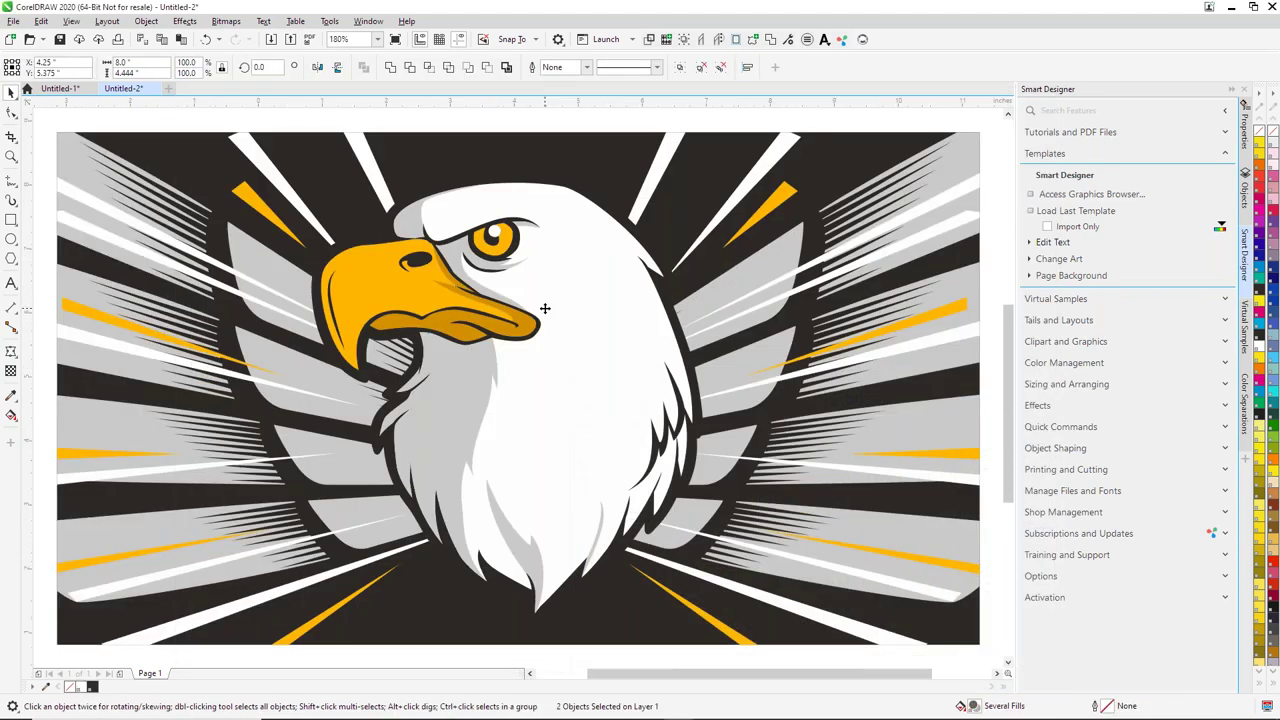
Step: Change the page around the eagle template to landscape orientation
key("shift+F4")
left_click(500, 203)
left_click(557, 260)
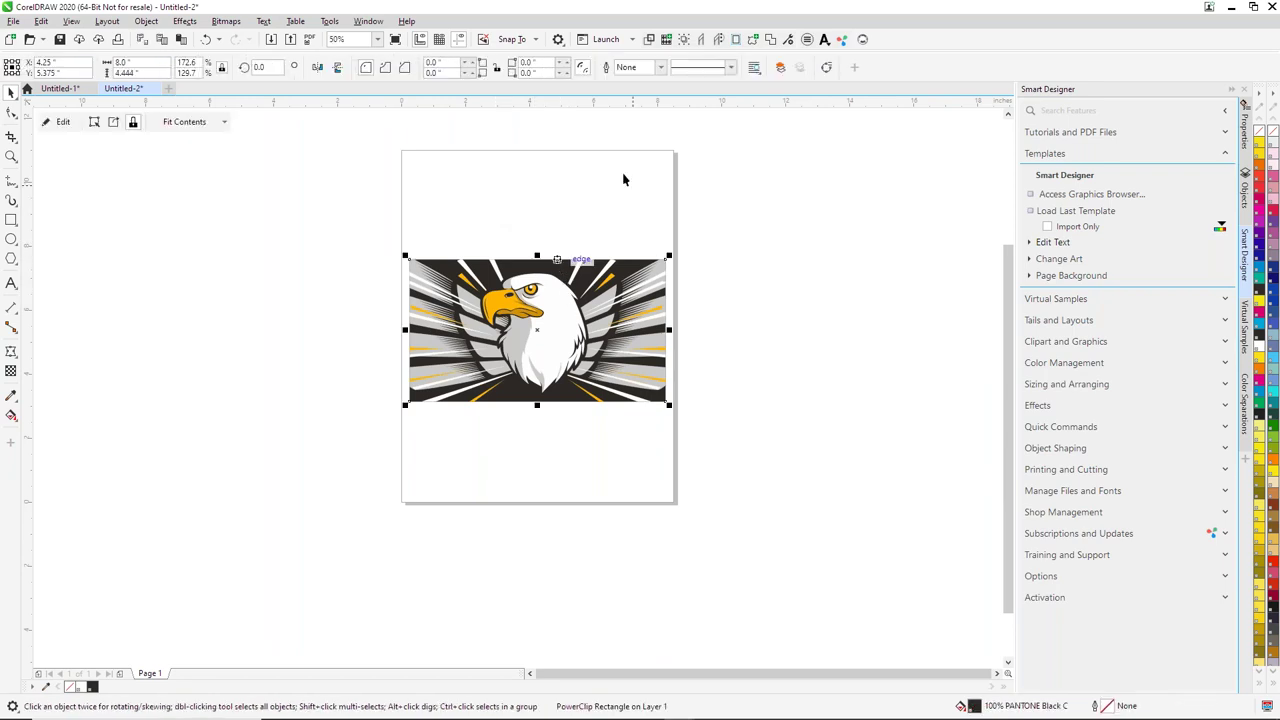
left_click_drag(301, 195, 683, 490)
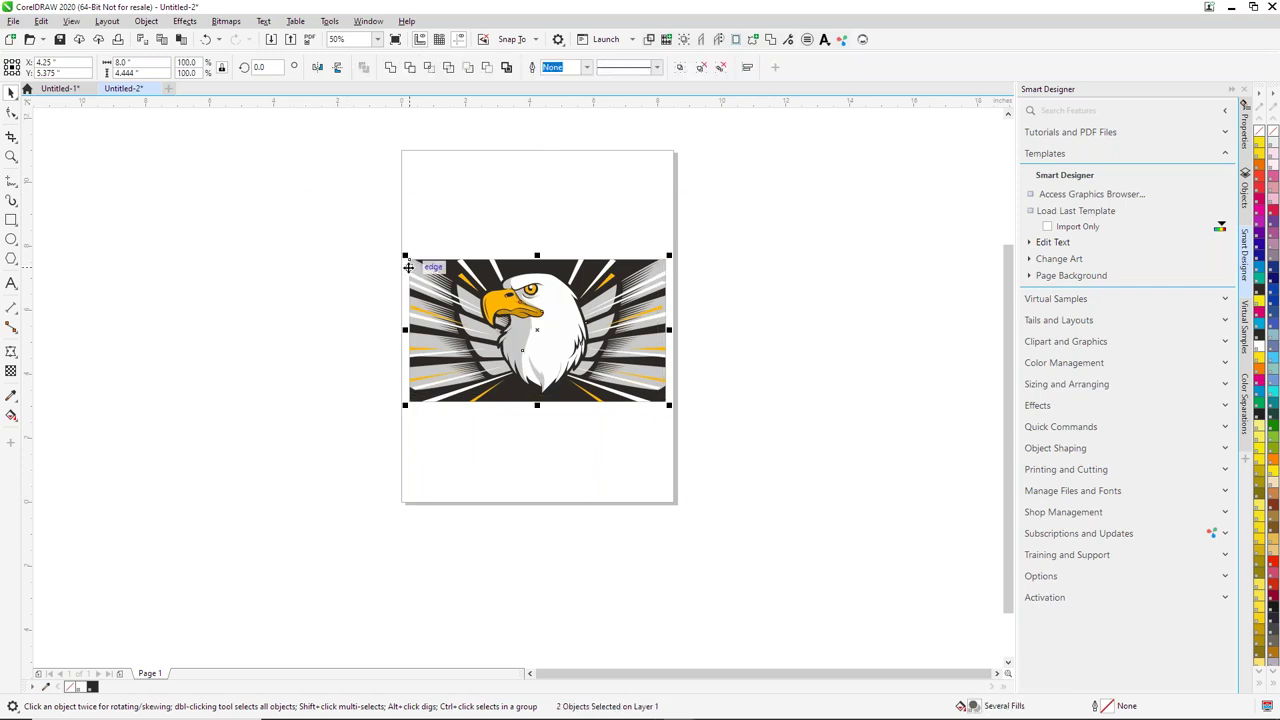
left_click(302, 137)
left_click(231, 68)
left_click_drag(297, 212, 751, 537)
left_click_drag(669, 262, 749, 231)
key("ctrl+z")
Step: Move the eagle head off the wing background to the empty area outside the page's lower-left corner
left_click(563, 338)
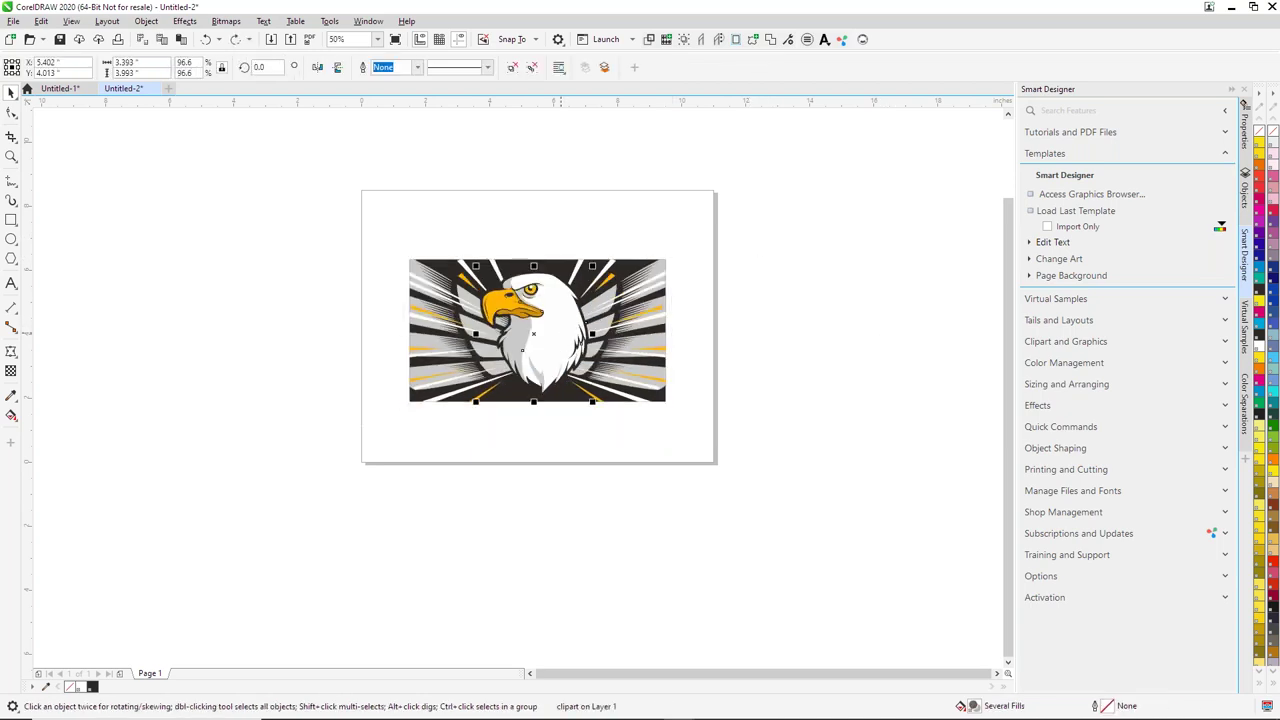
left_click_drag(562, 336, 327, 534)
left_click(525, 564)
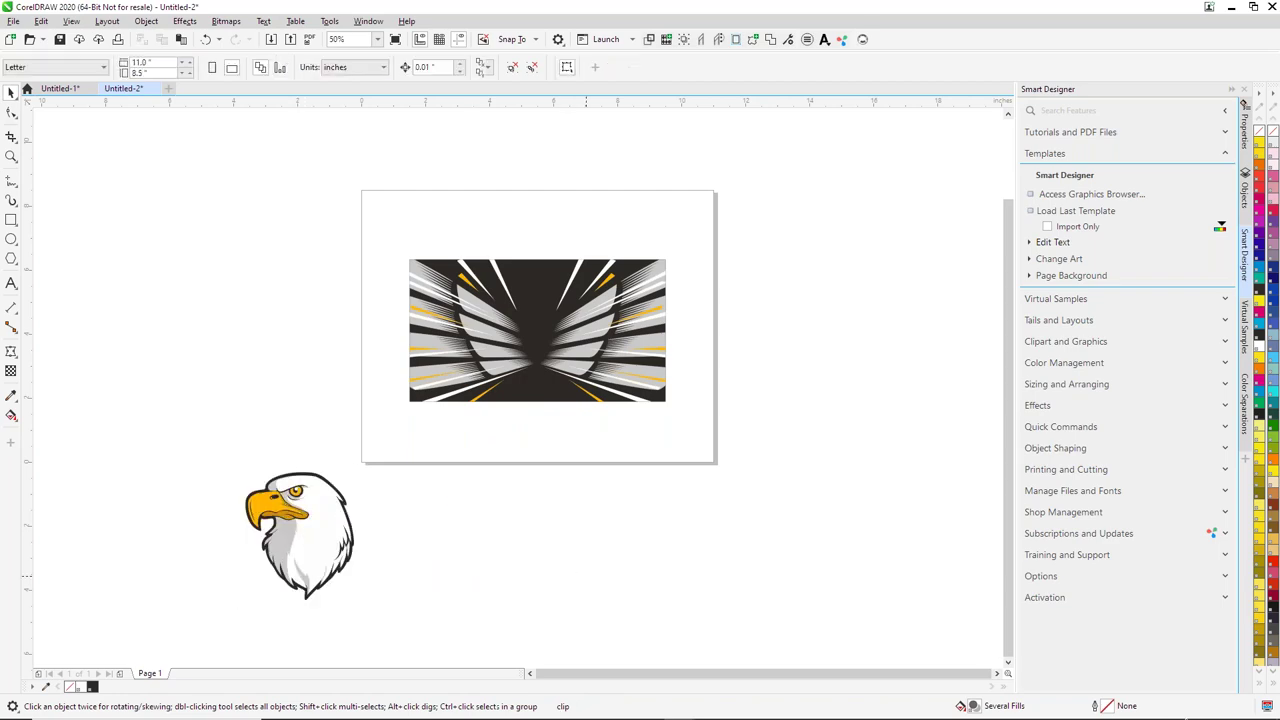
Step: Reopen the Graphics Browser and display the Mascots clipart folder of Mask Builder 01
left_click(1098, 708)
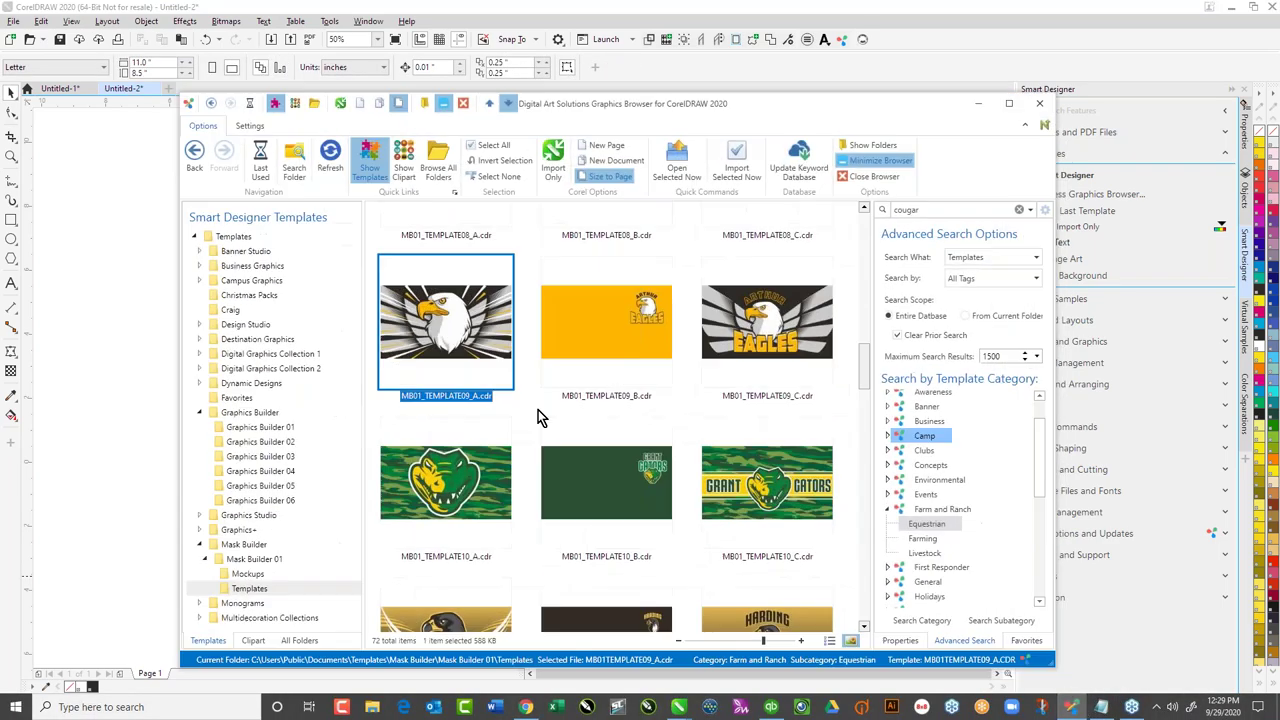
left_click(254, 640)
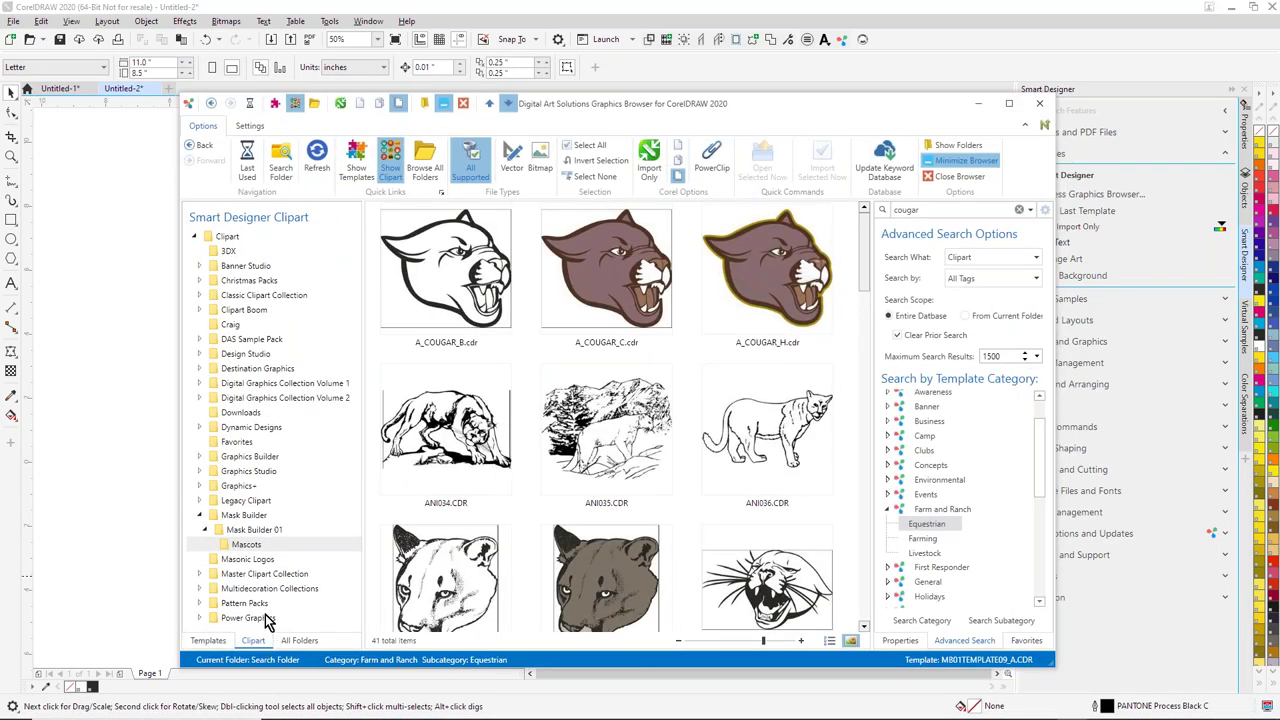
left_click(232, 528)
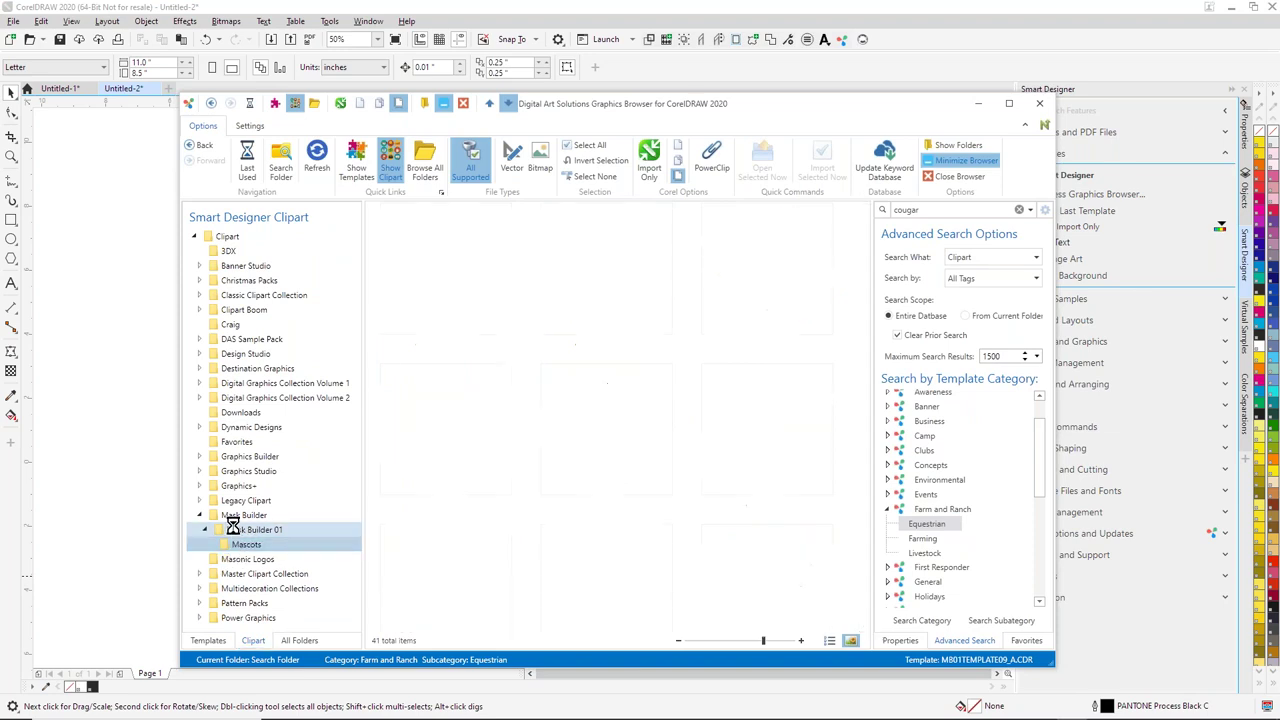
left_click(240, 545)
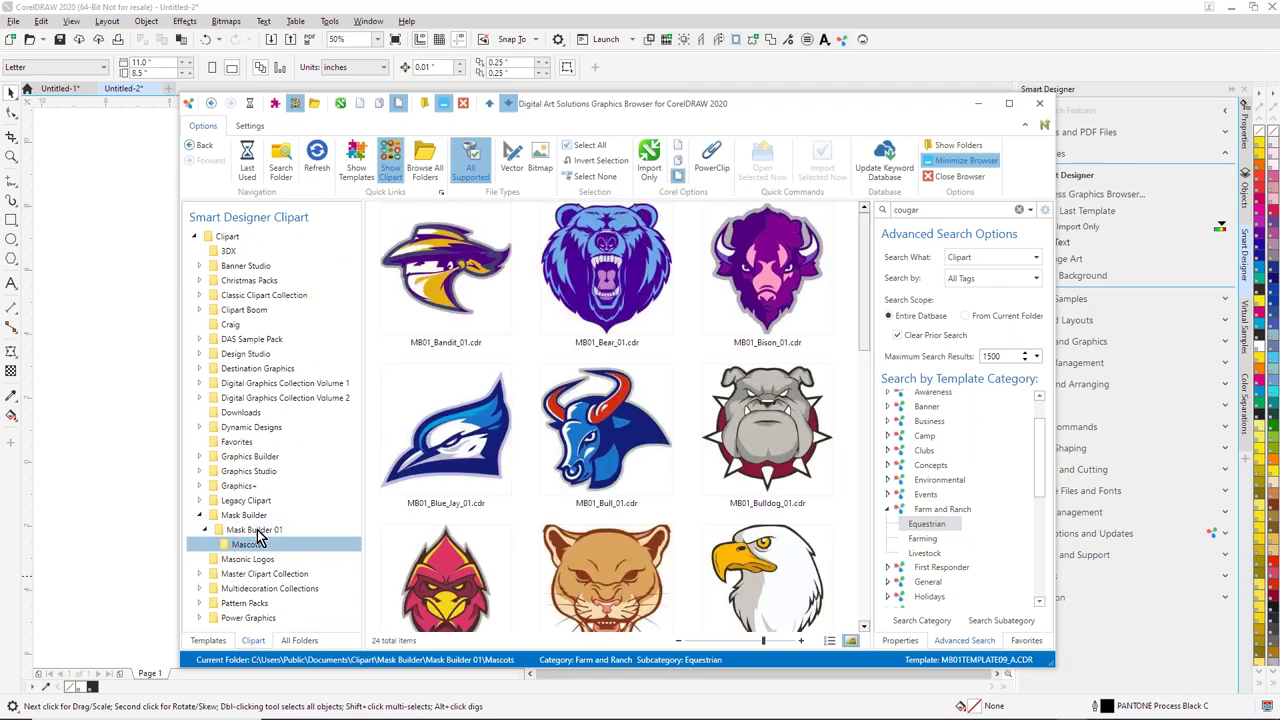
Step: Place the MB01_Tiger_01.cdr mascot beside the page, above the eagle head
left_click_drag(598, 118, 813, 107)
scroll(790, 358, "down", 5)
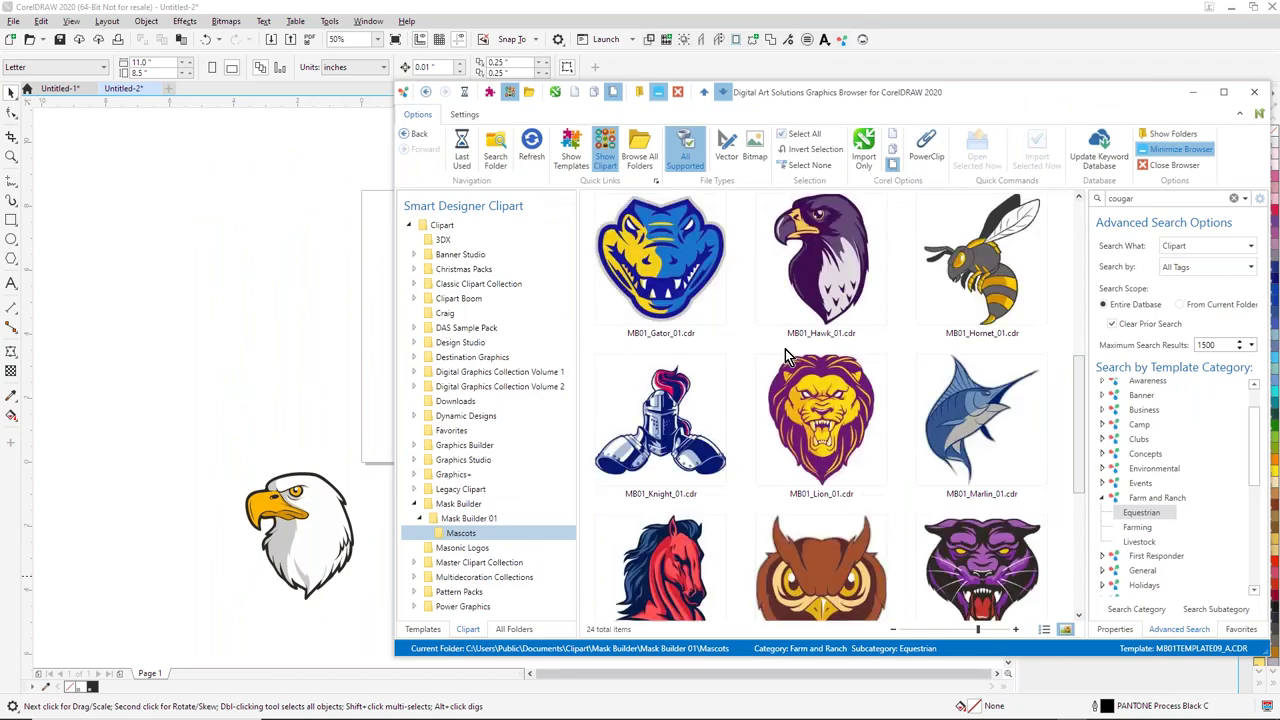
scroll(855, 375, "down", 2)
scroll(855, 375, "down", 1)
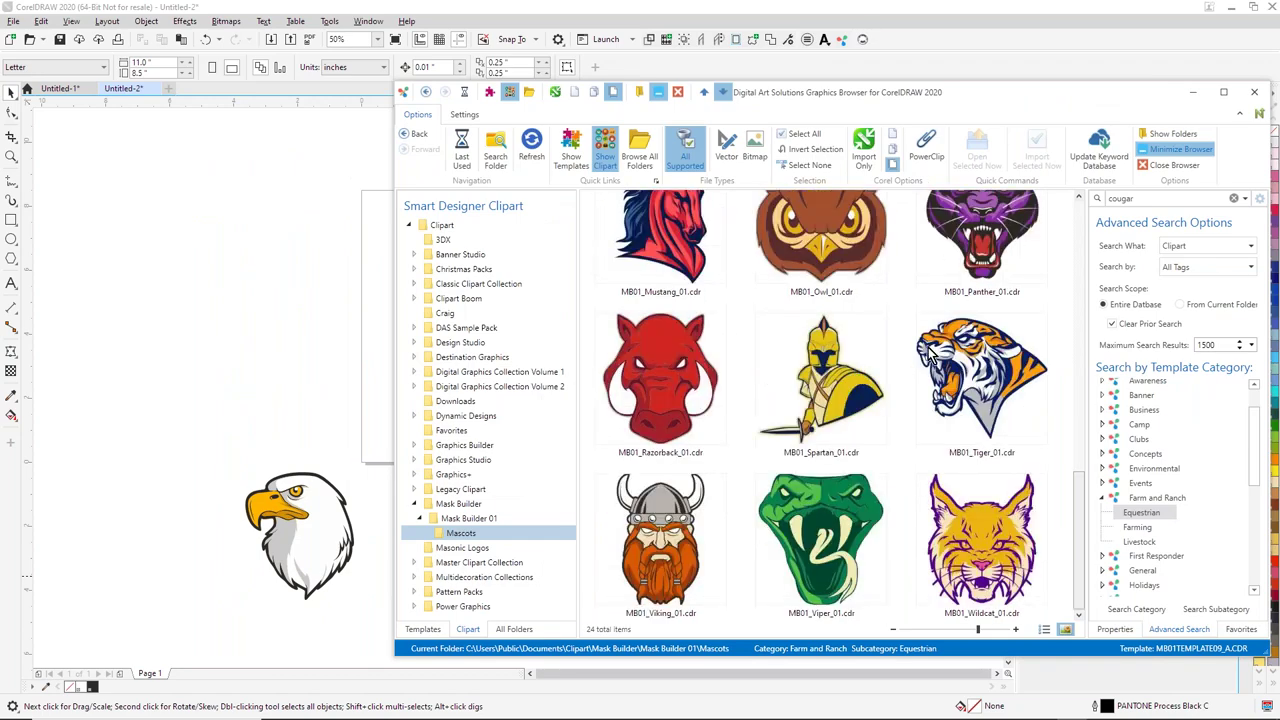
left_click(981, 378)
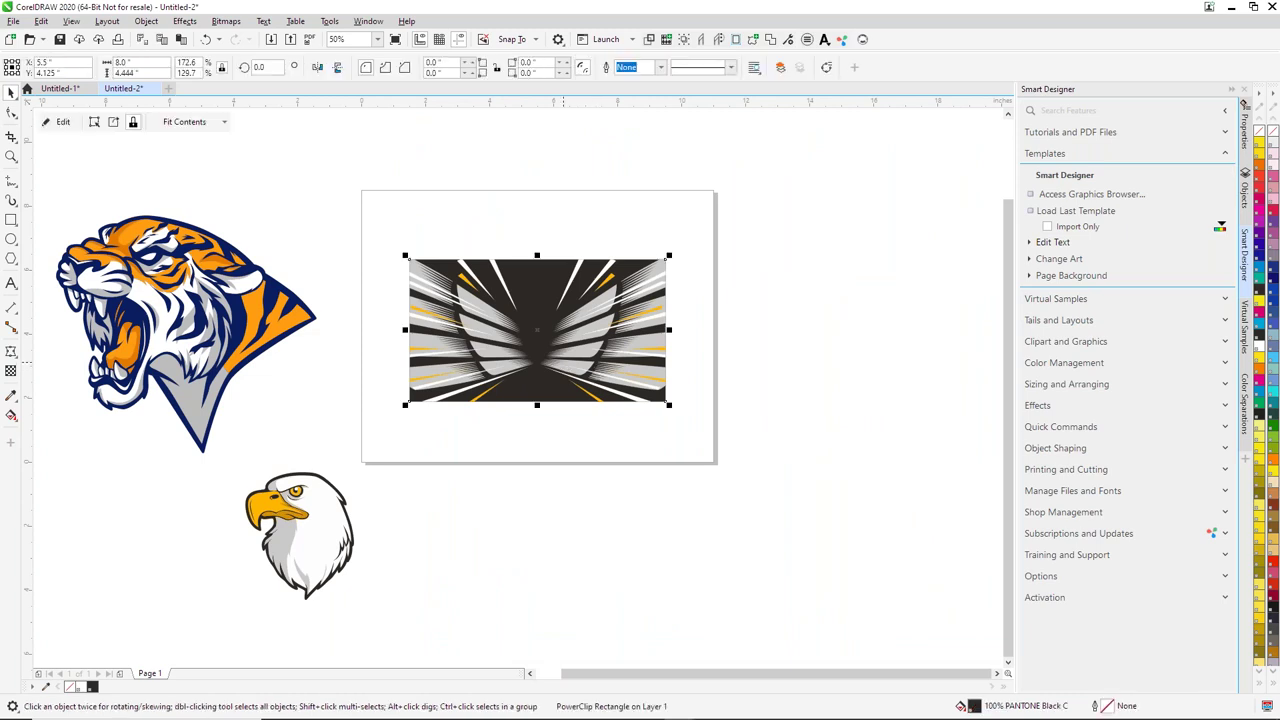
Step: Edit the PowerClip contents to scale the wings to about 7.48 inches wide and reposition them inside the frame
left_click(554, 206)
left_click(540, 300)
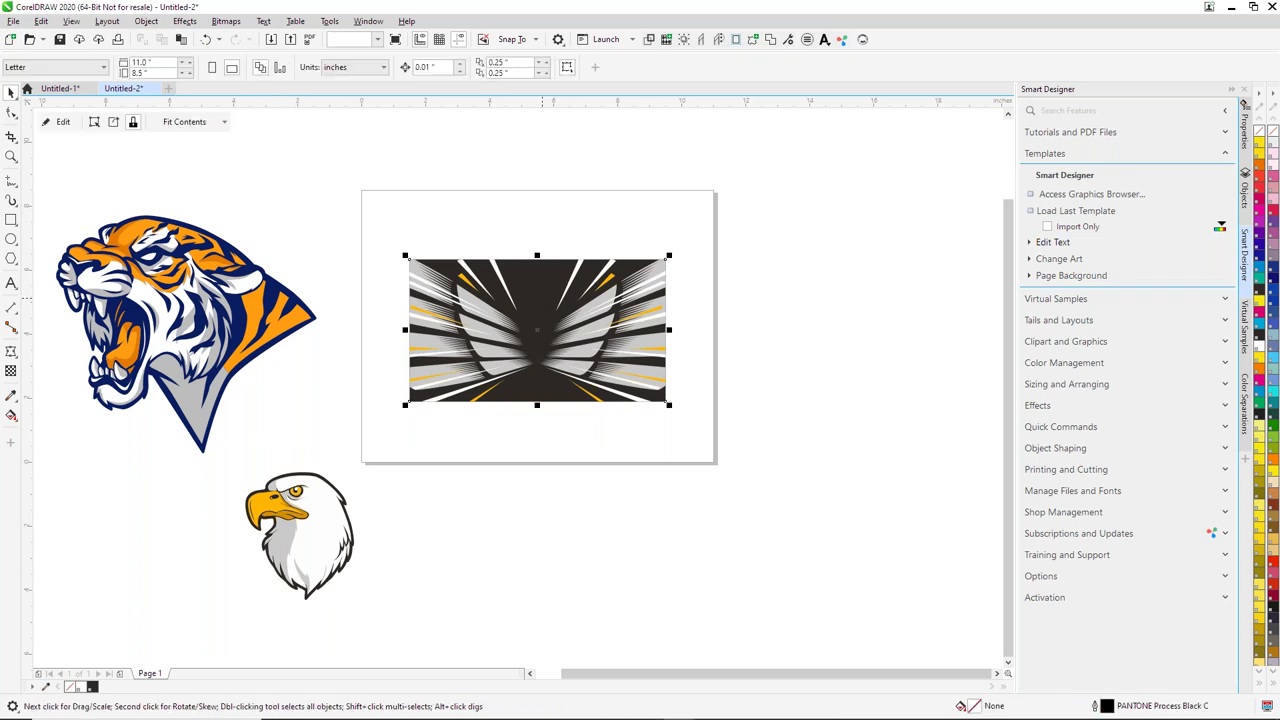
left_click(60, 124)
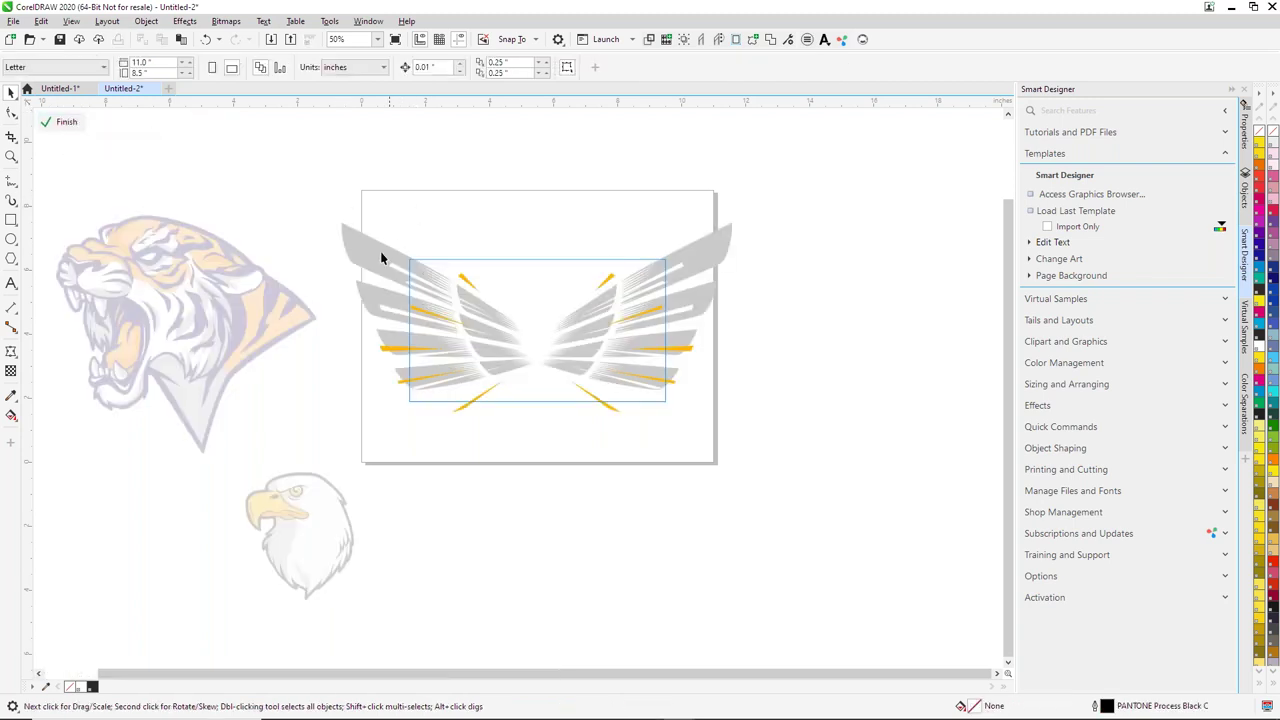
left_click(378, 257)
left_click_drag(337, 218, 406, 257)
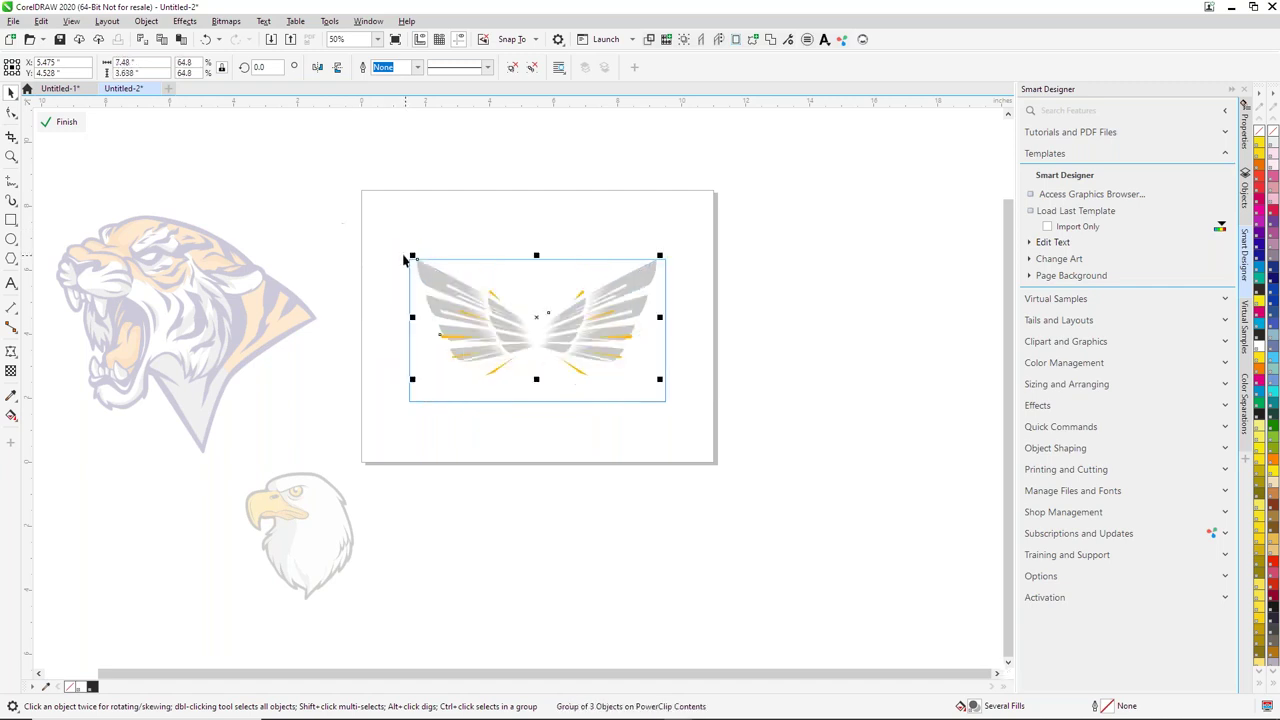
left_click_drag(524, 330, 517, 347)
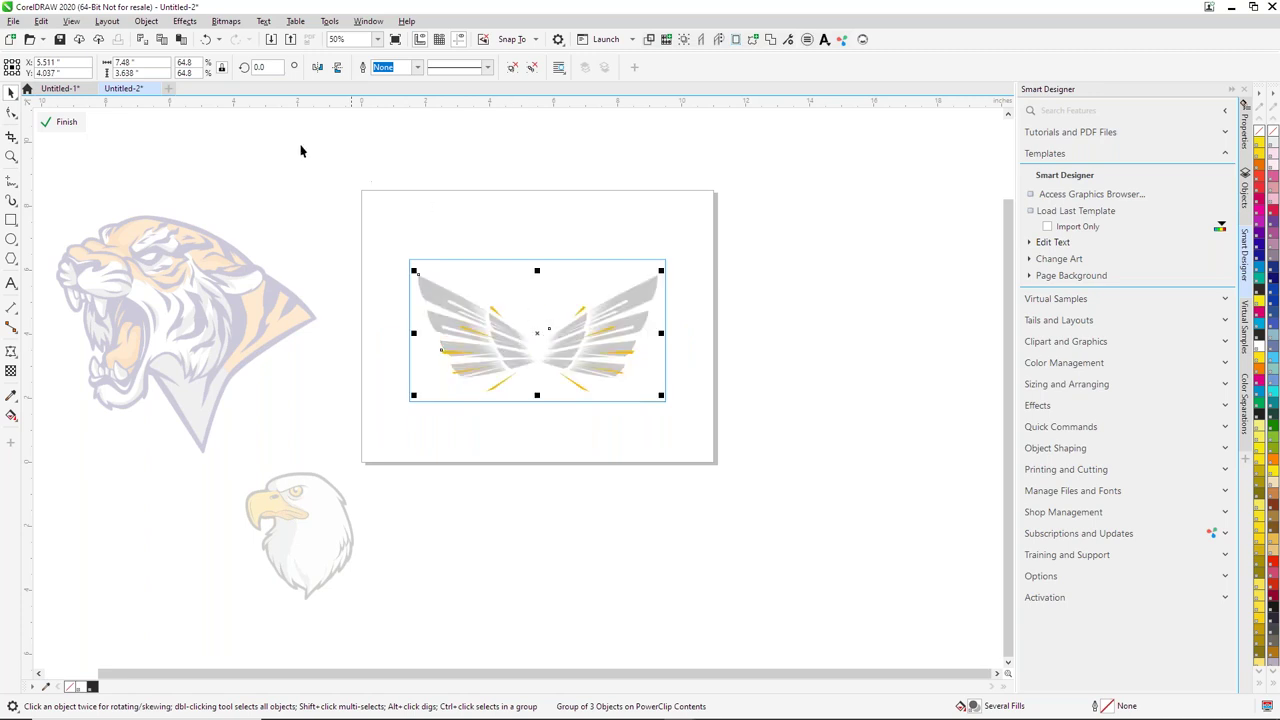
left_click(63, 125)
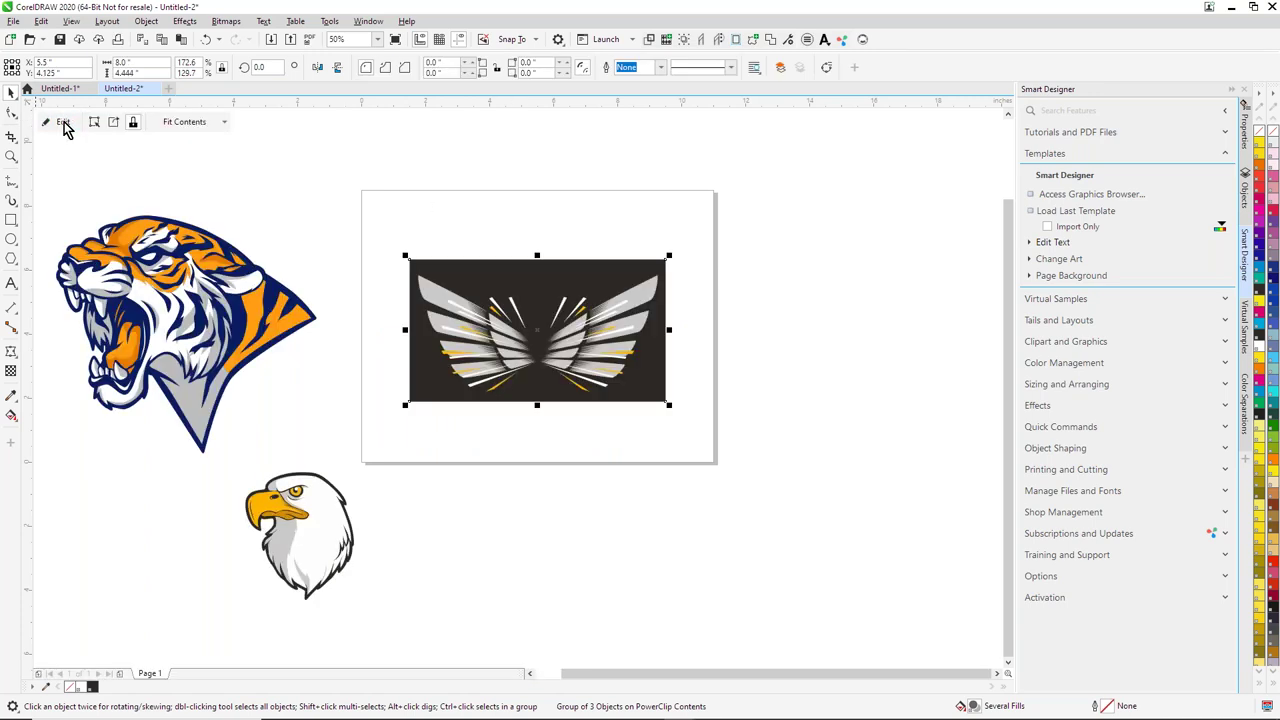
left_click(838, 248)
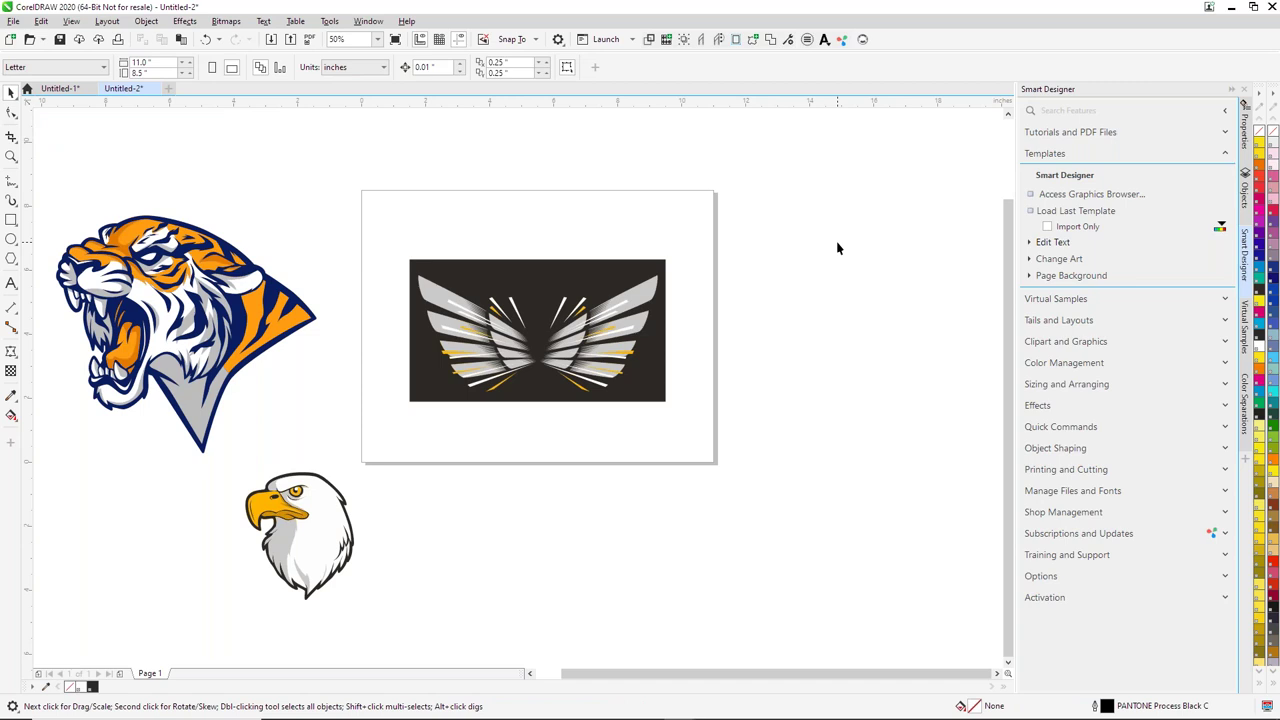
Step: Undo the resizing and repositioning of the wings inside the PowerClip
key("ctrl+z")
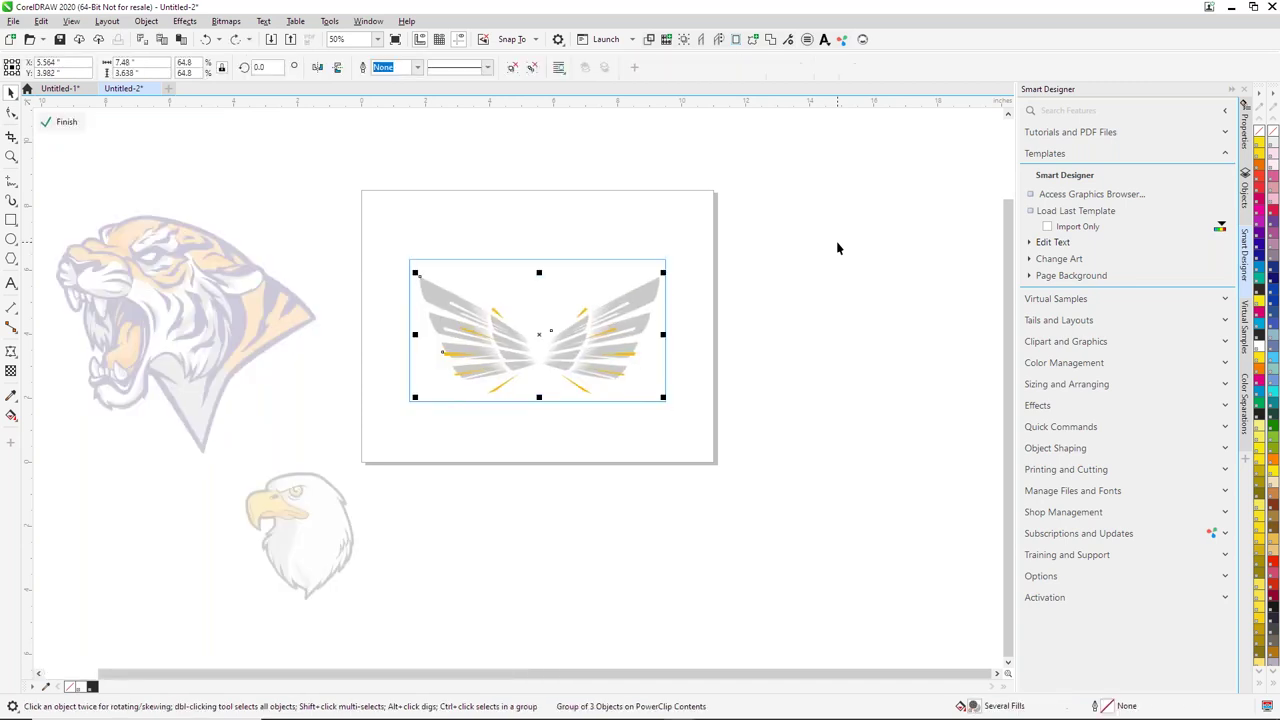
key("ctrl+shift+z")
key("ctrl+shift+z")
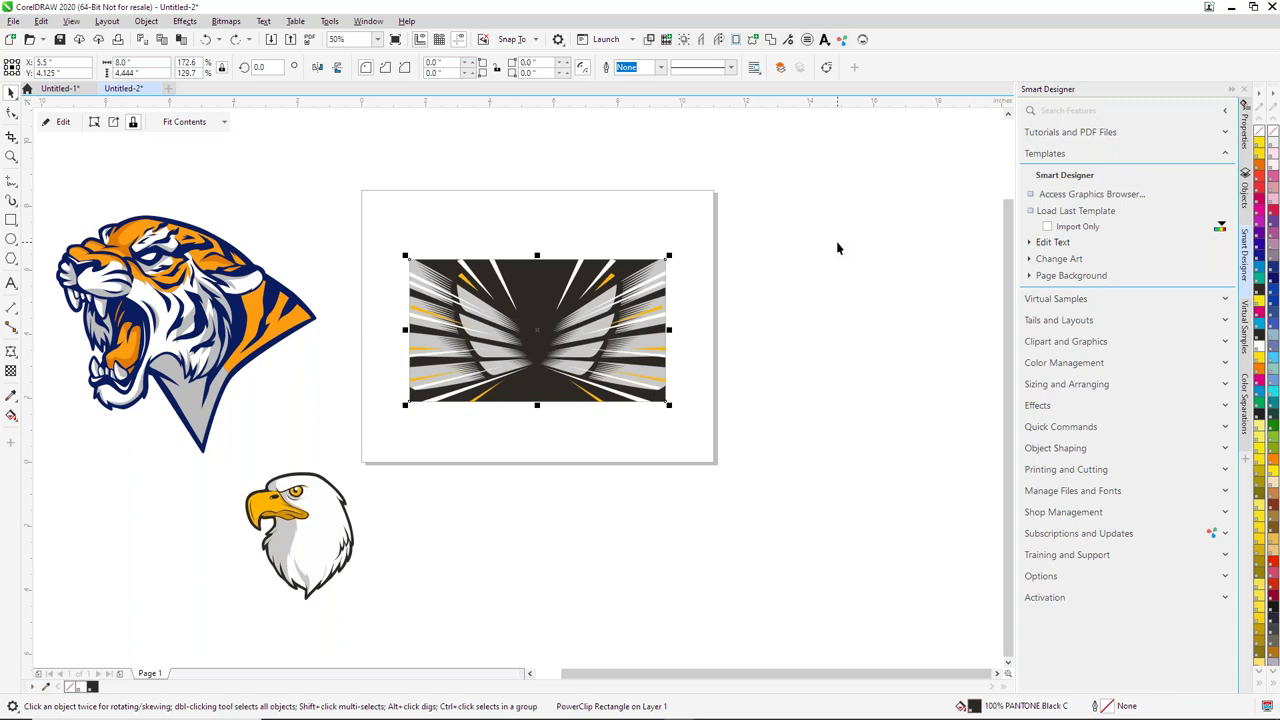
left_click(824, 269)
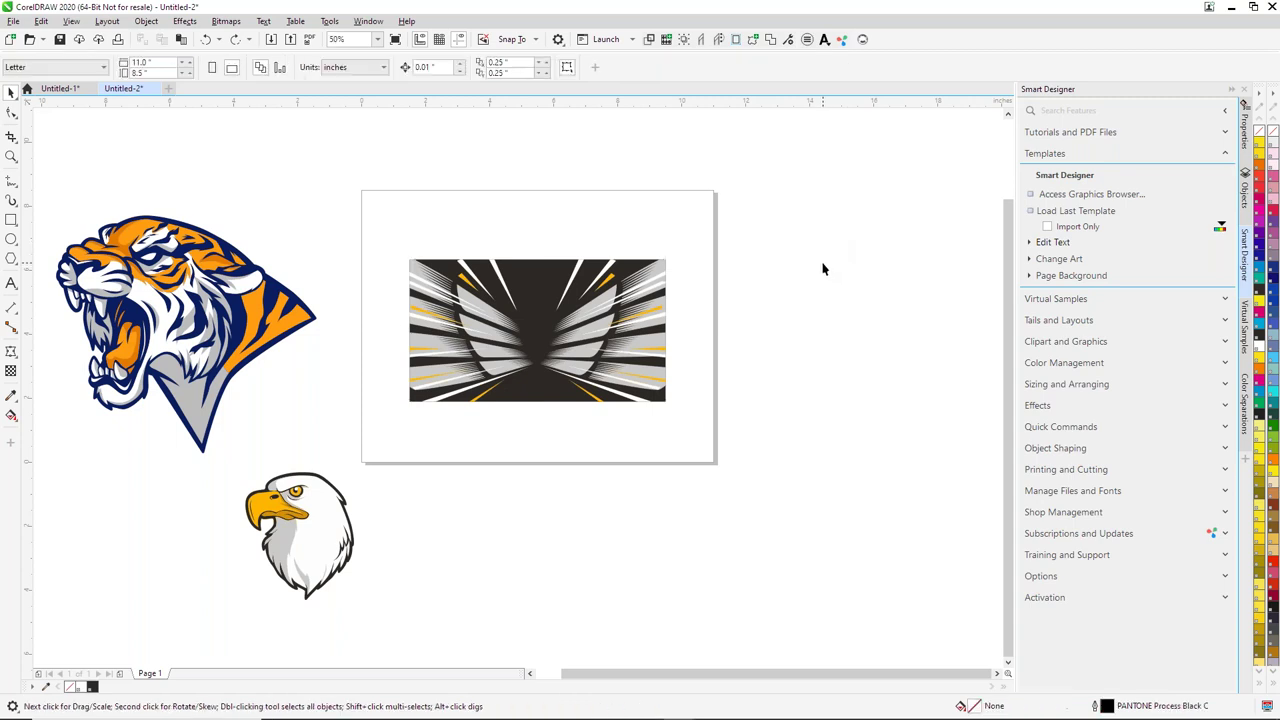
Step: View the wing background's PowerClip contents in edit mode and finish editing without changing them
left_click(493, 338)
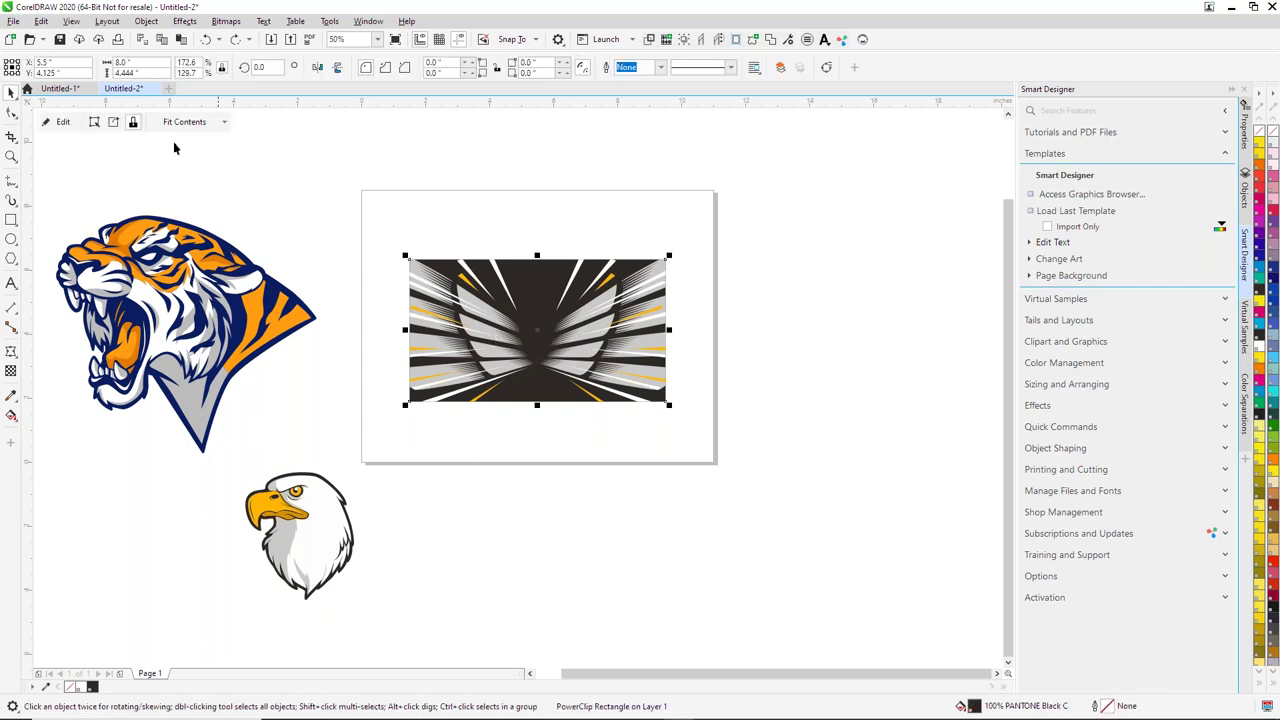
left_click(60, 125)
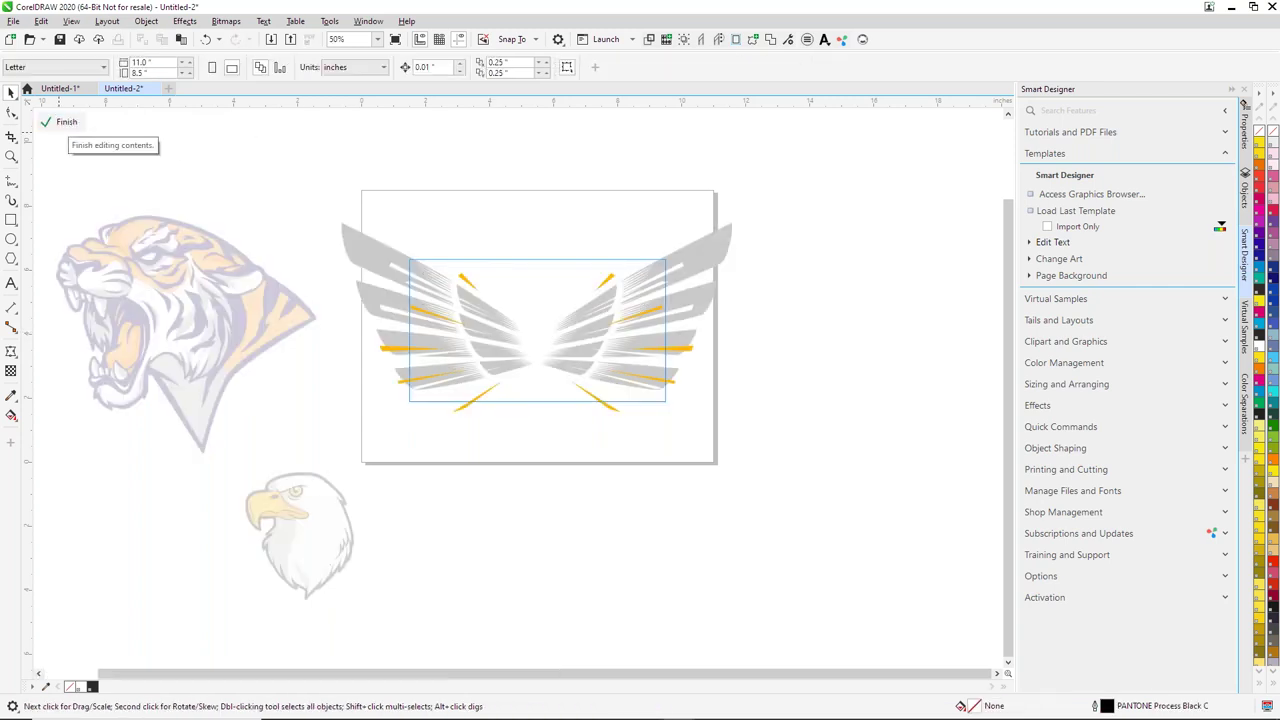
left_click(64, 124)
left_click(853, 360)
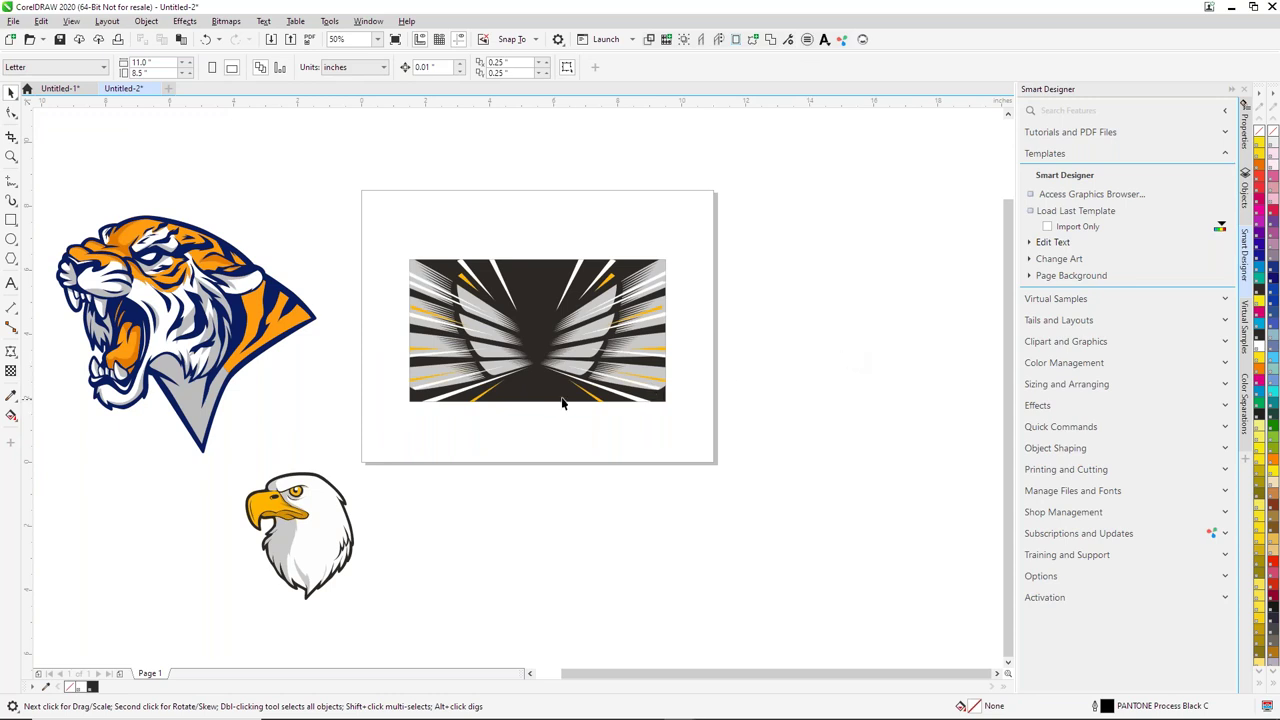
Step: Extract the wings from the PowerClip frame and move them below the page
left_click(579, 335)
right_click(579, 335)
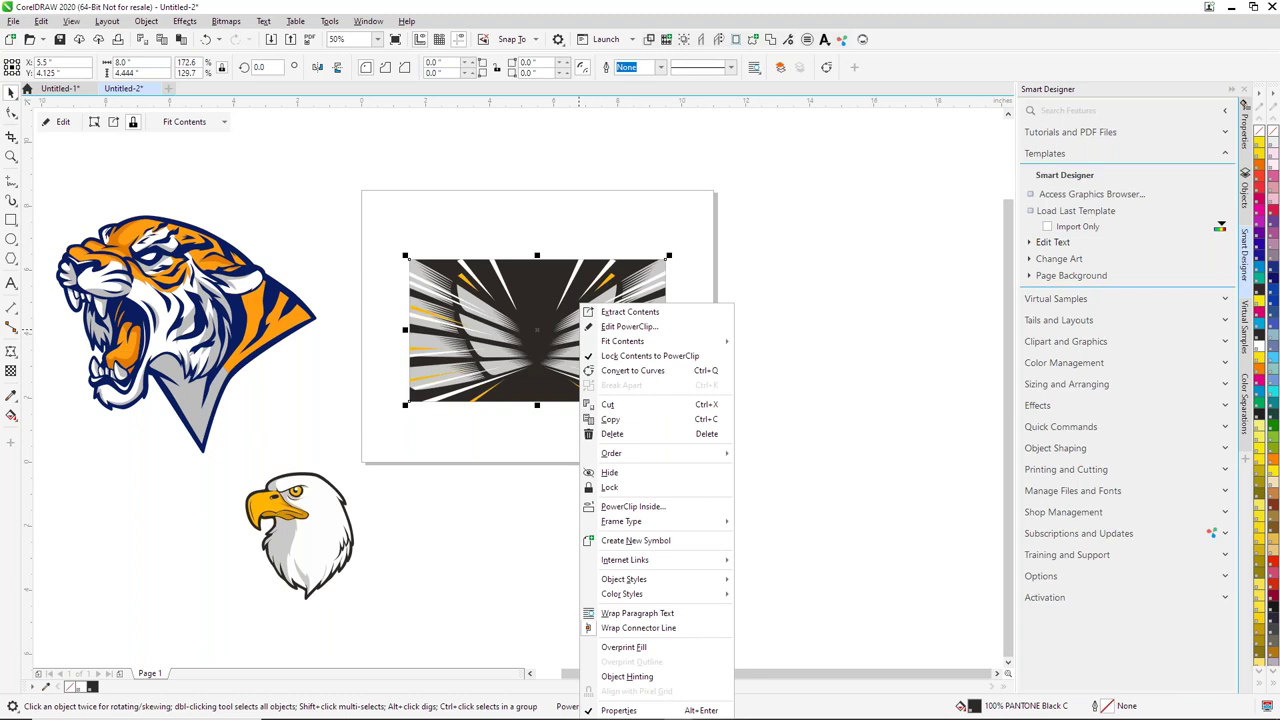
left_click(572, 200)
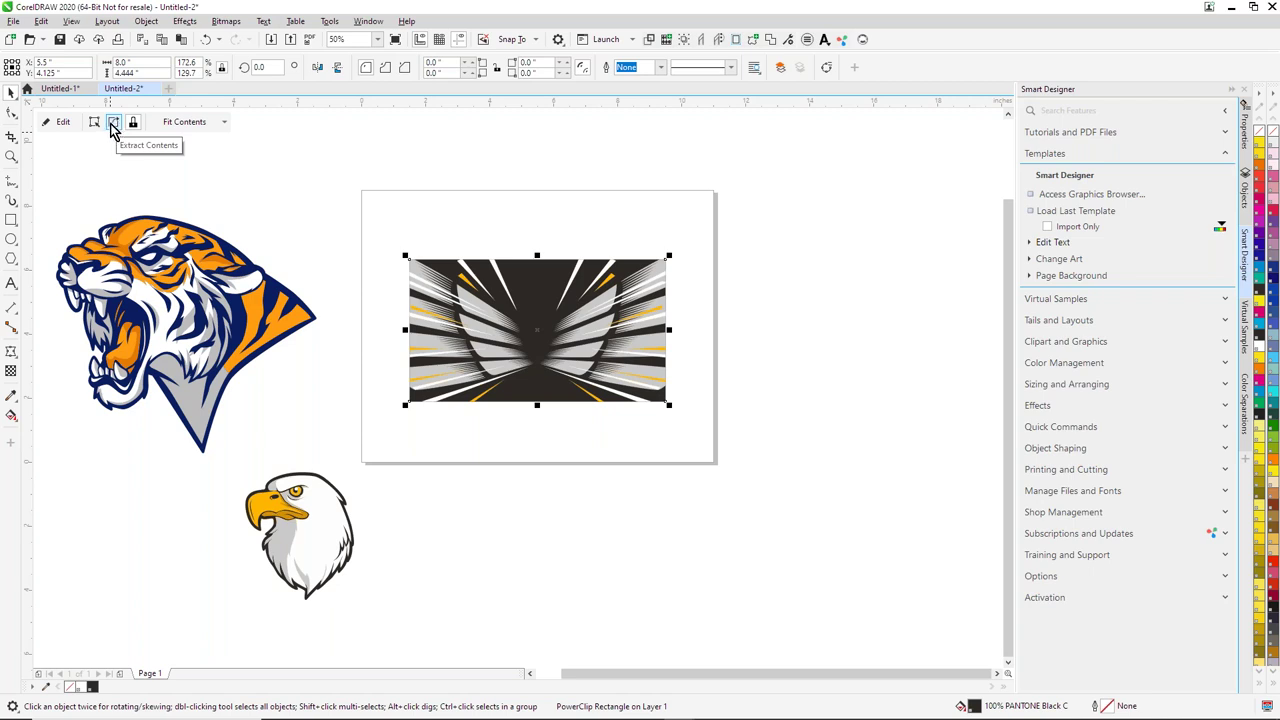
right_click(564, 290)
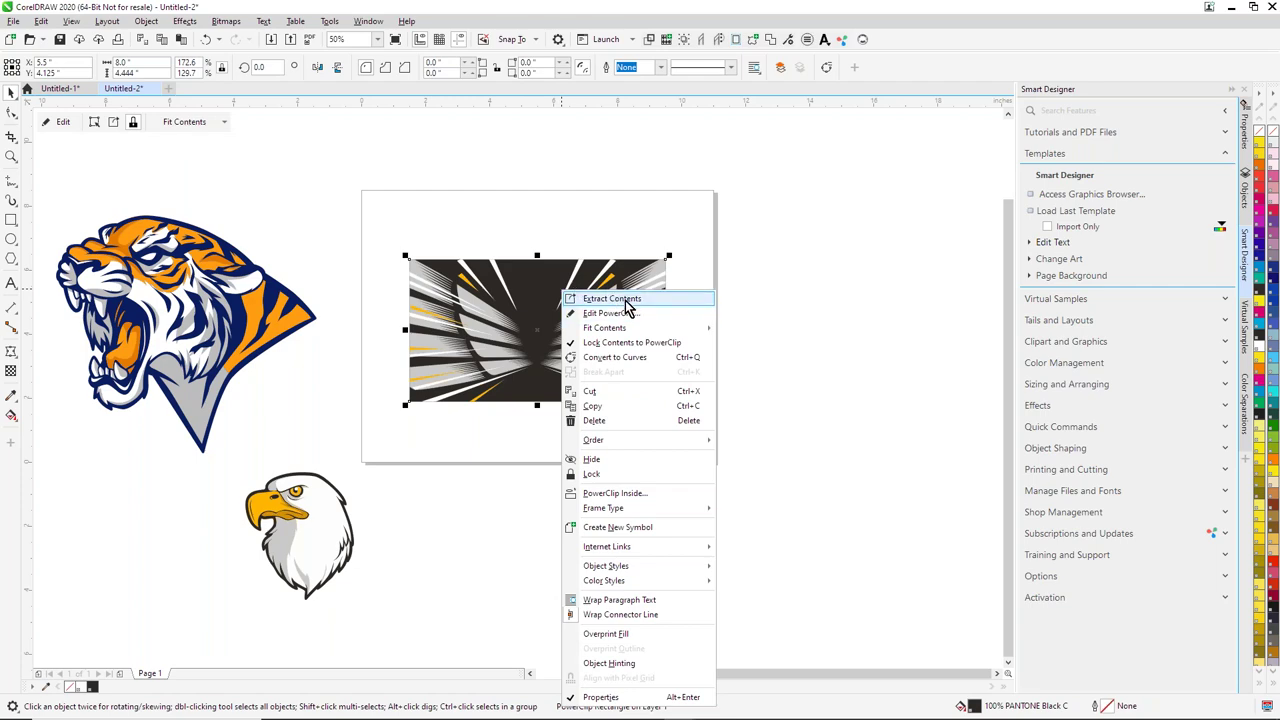
left_click(612, 298)
left_click(509, 210)
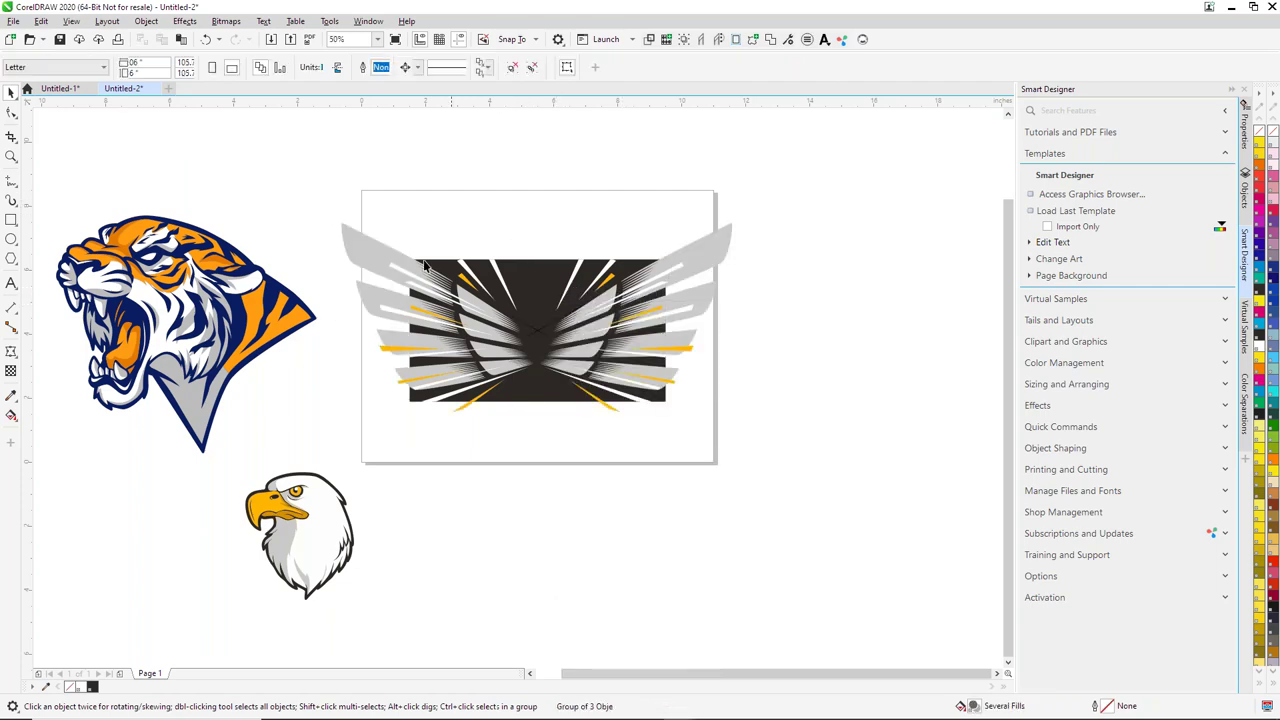
left_click_drag(404, 333, 529, 523)
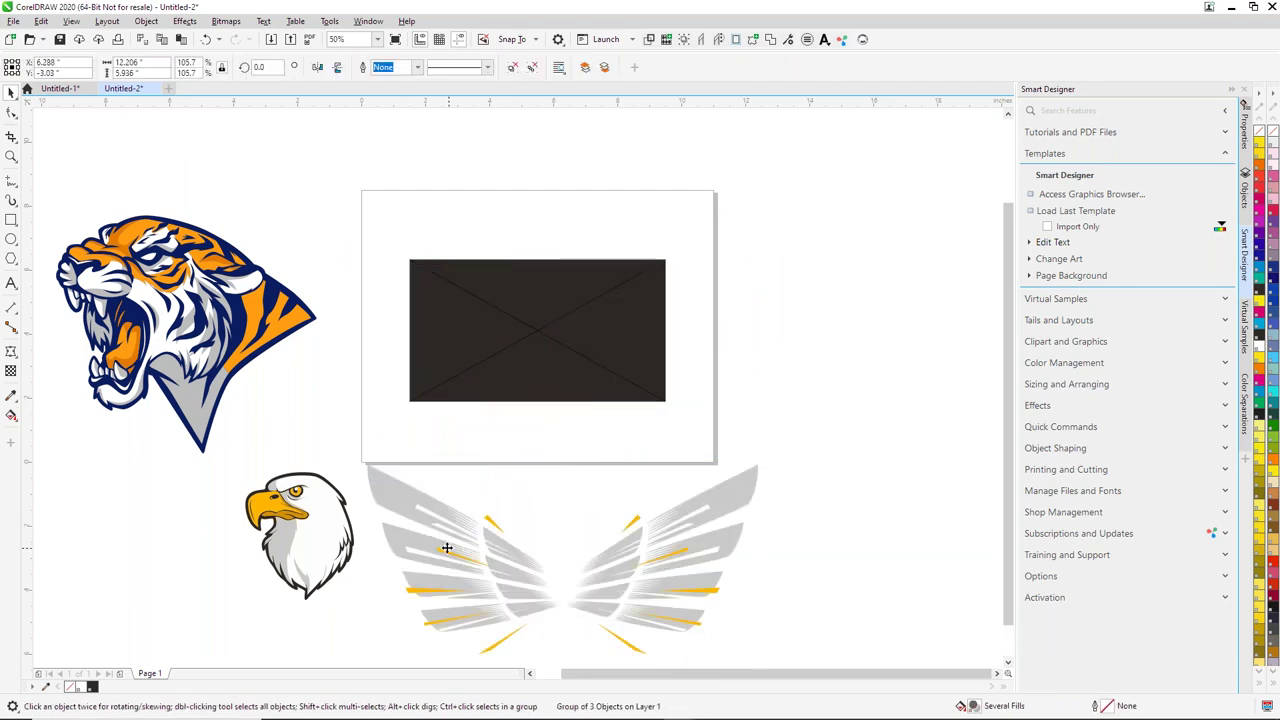
left_click(519, 328)
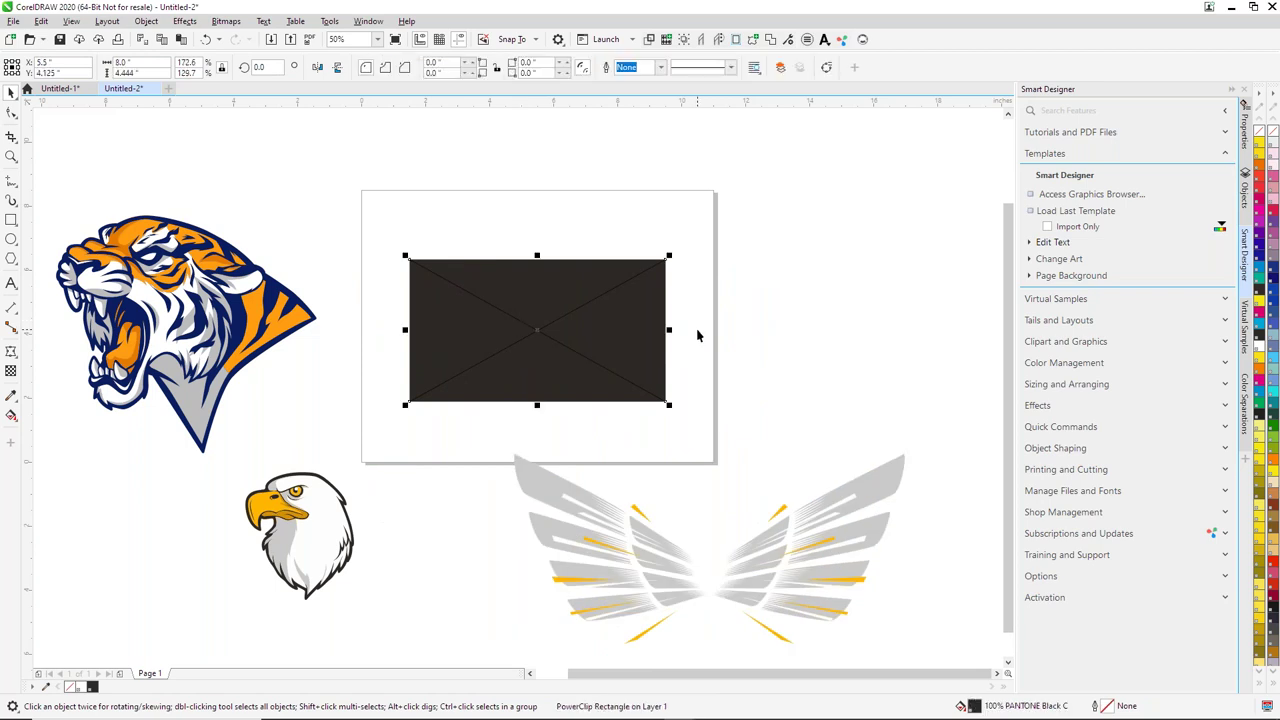
Step: Shift the extracted wings slightly closer to the eagle head and recolor their yellow accent shapes to PANTONE Orange
left_click(548, 547)
left_click_drag(642, 518, 590, 500)
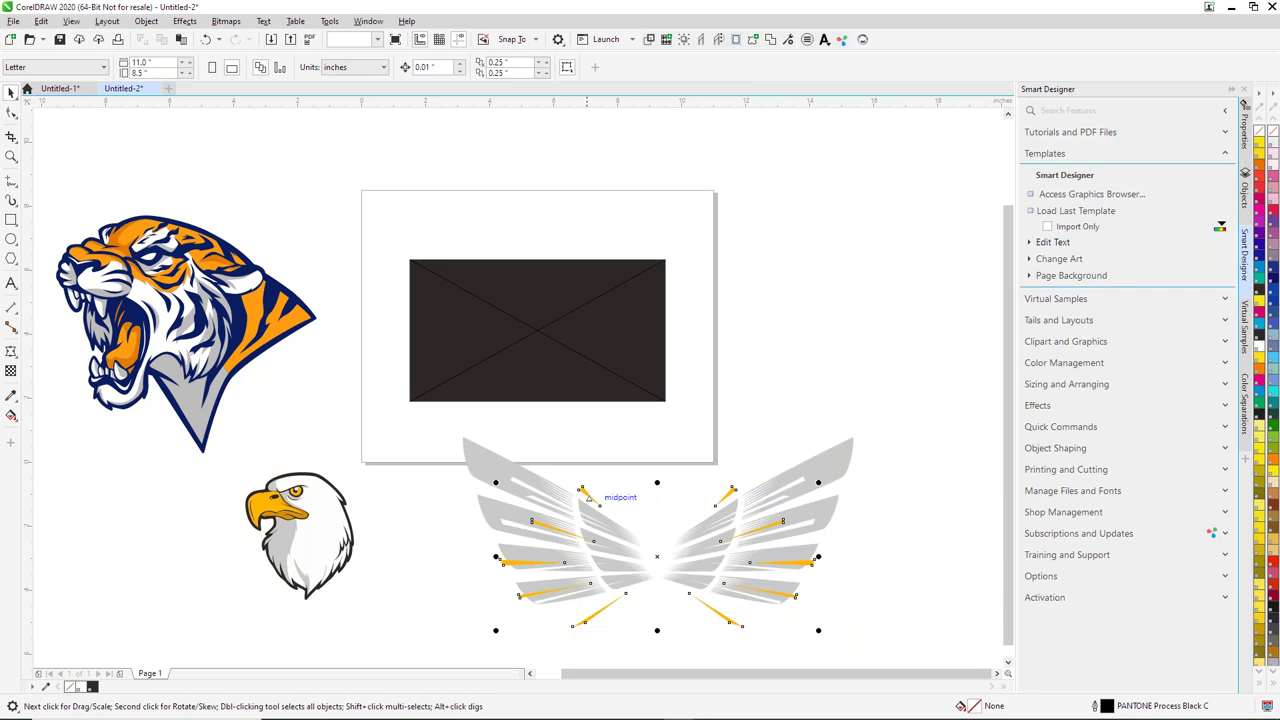
left_click(585, 493)
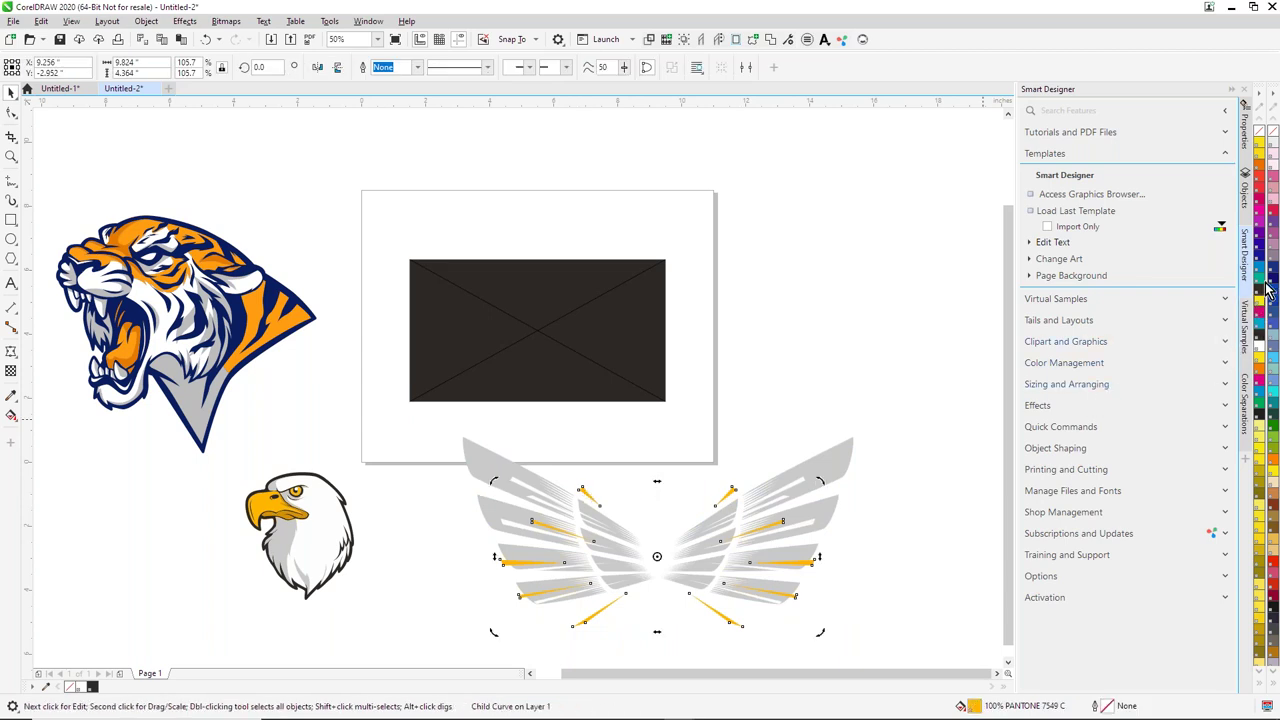
left_click(1262, 172)
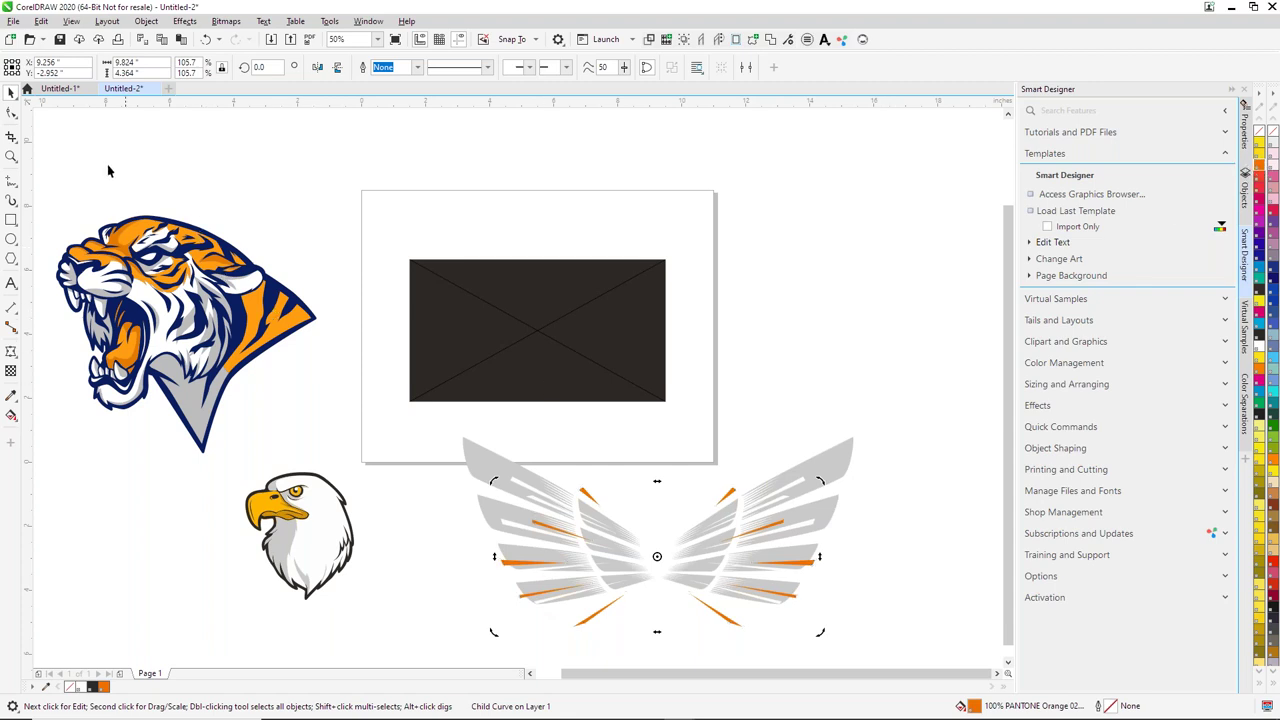
Step: Add the tiger head's colors to the document palette
left_click_drag(40, 172, 329, 480)
left_click_drag(265, 303, 138, 693)
left_click(101, 525)
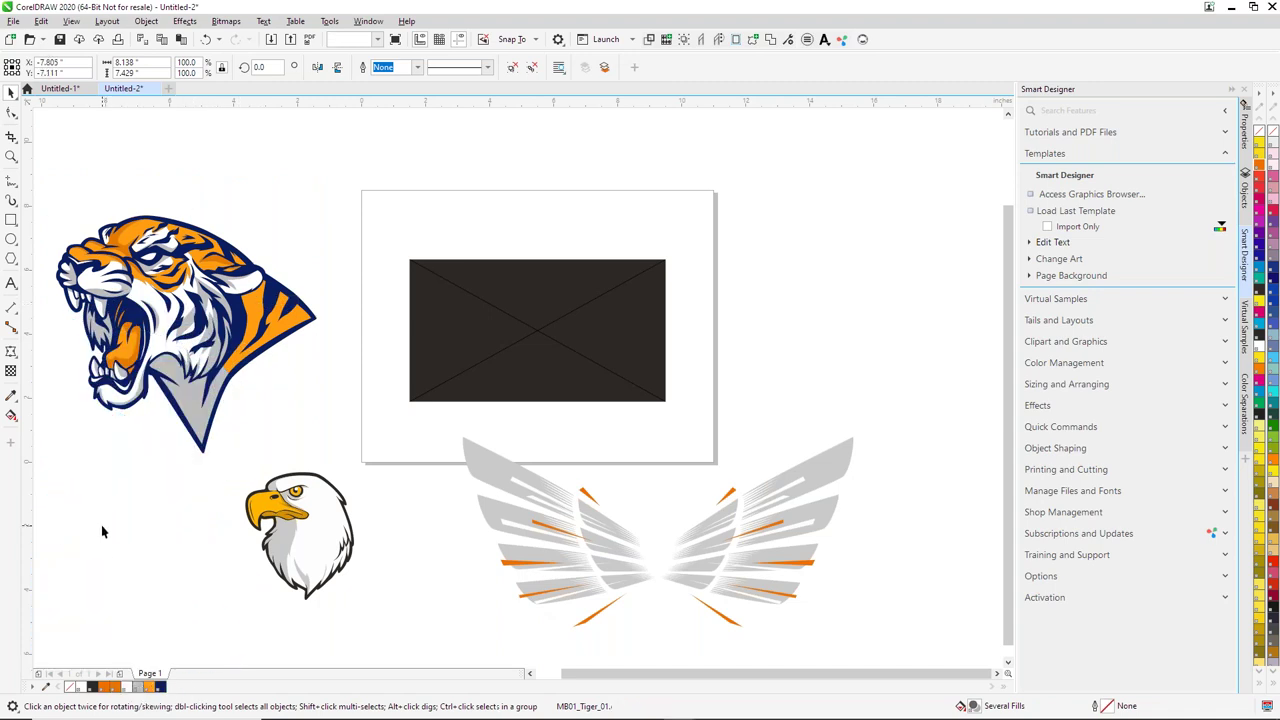
Step: Recolor the wings' accent shapes with the tiger's orange PANTONE 1375 C and the gray wing shapes with its navy PANTONE 2758 C
left_click(600, 490)
left_click(598, 494, "ctrl")
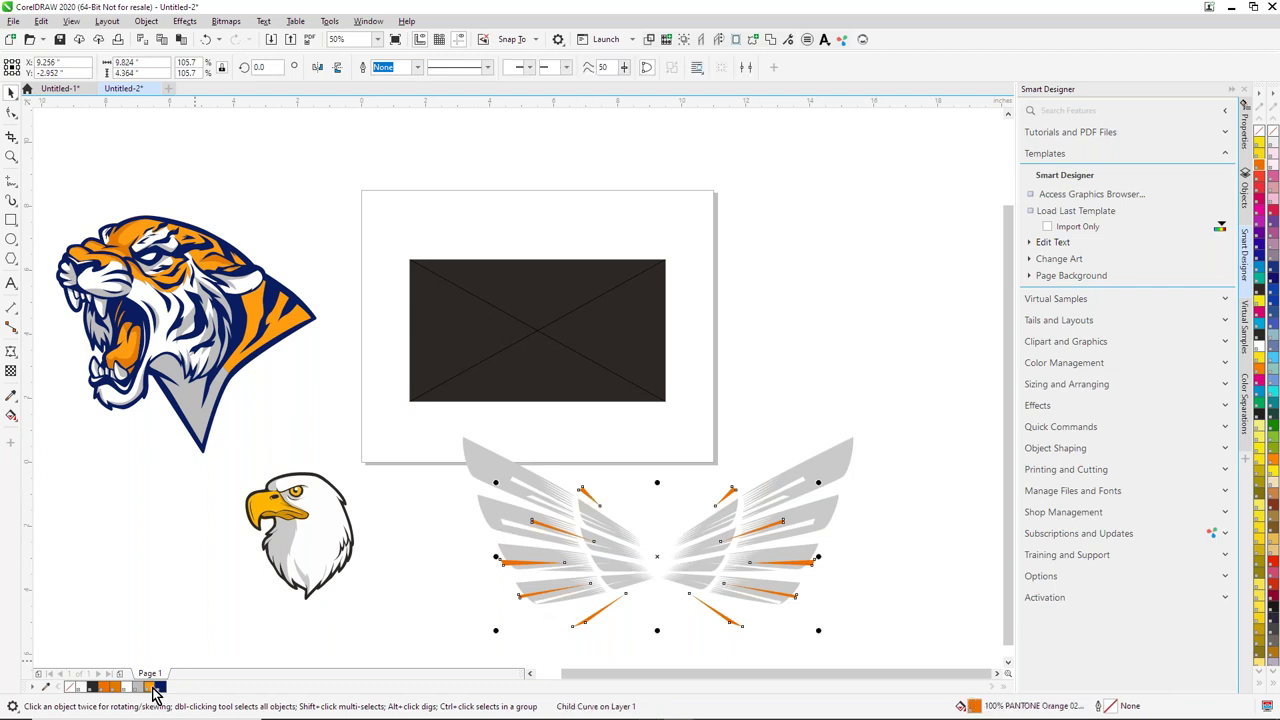
left_click(159, 566)
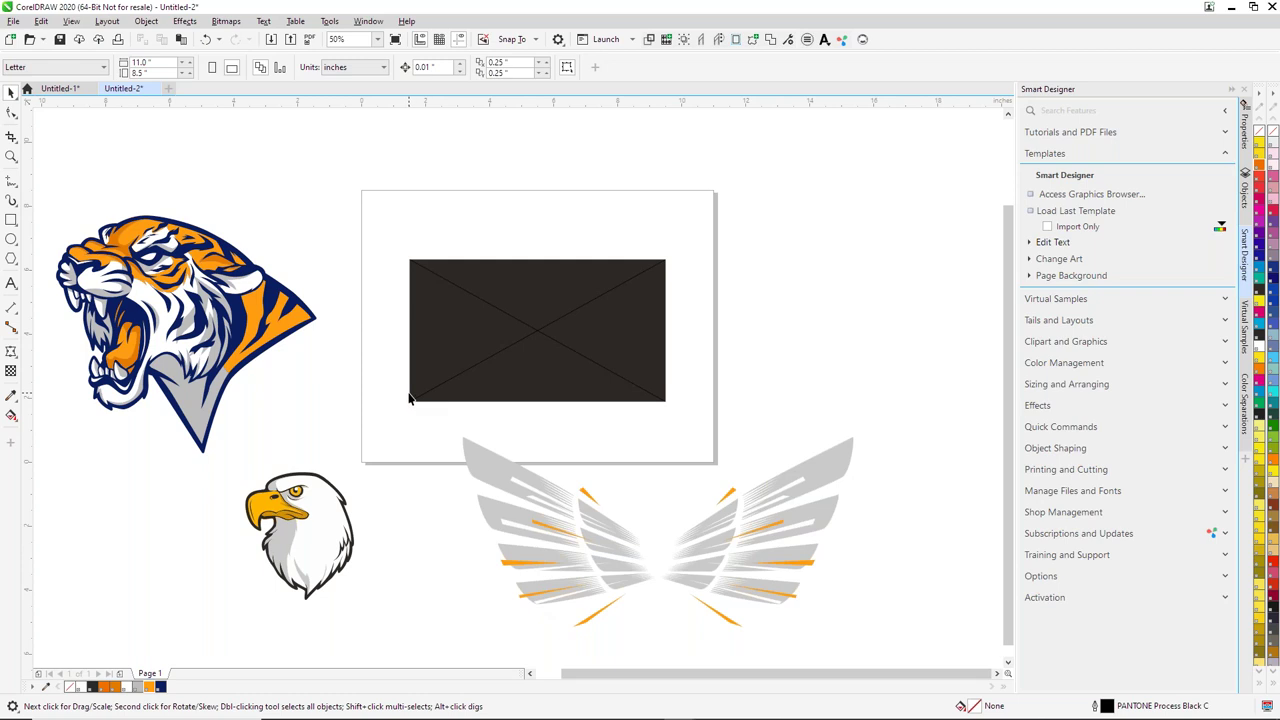
left_click_drag(393, 382, 467, 469)
left_click_drag(162, 687, 490, 465)
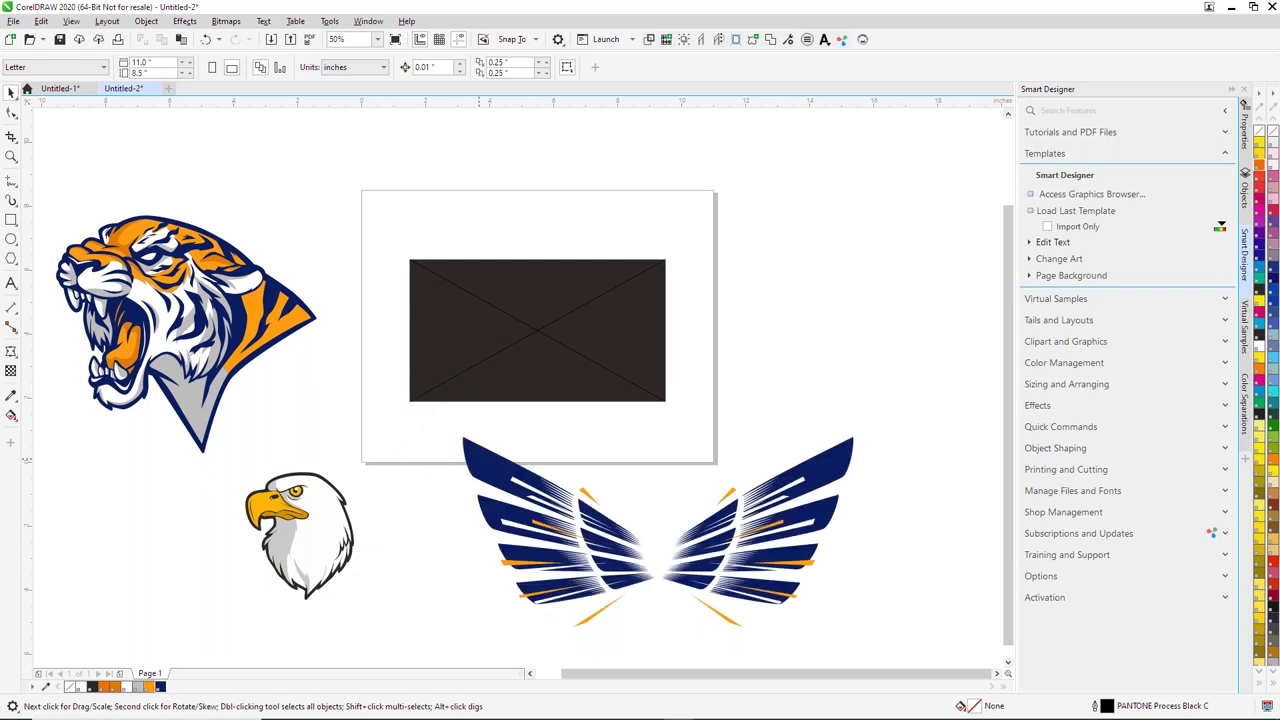
Step: Sample PANTONE Cool Gray 4 C from the tiger's neck and fill the empty PowerClip rectangle with it
left_click(502, 332)
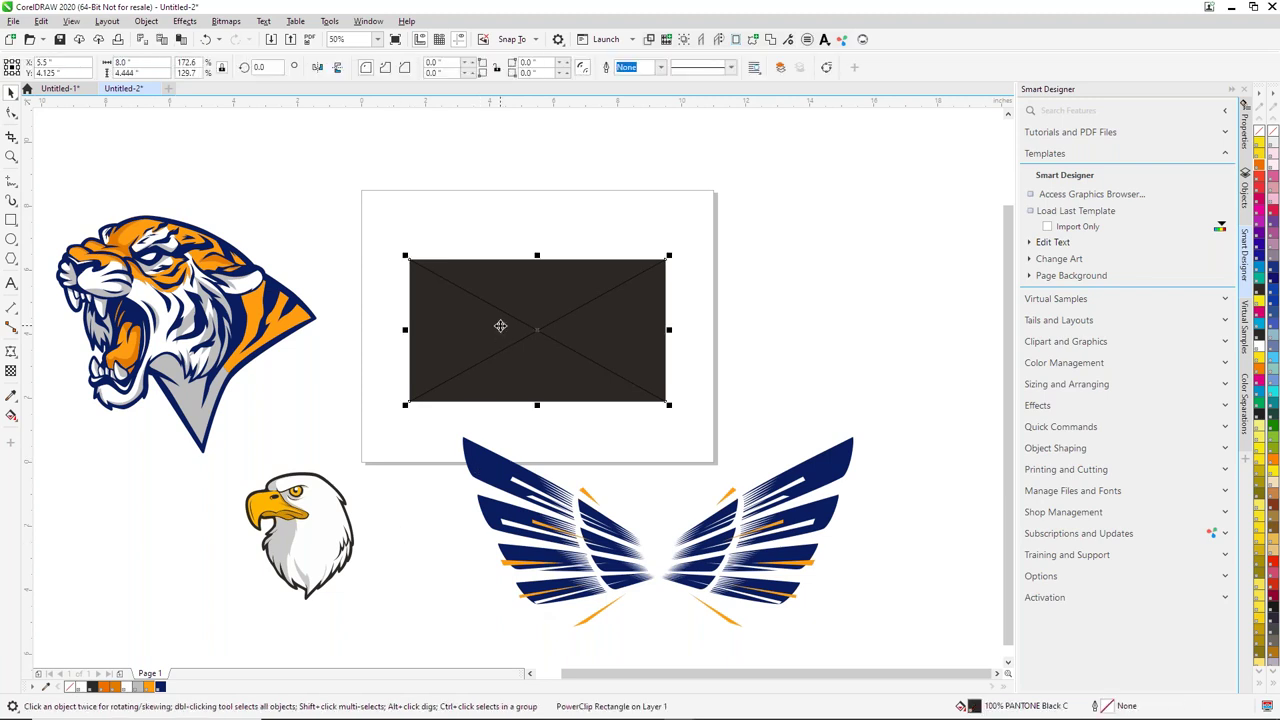
left_click(306, 384)
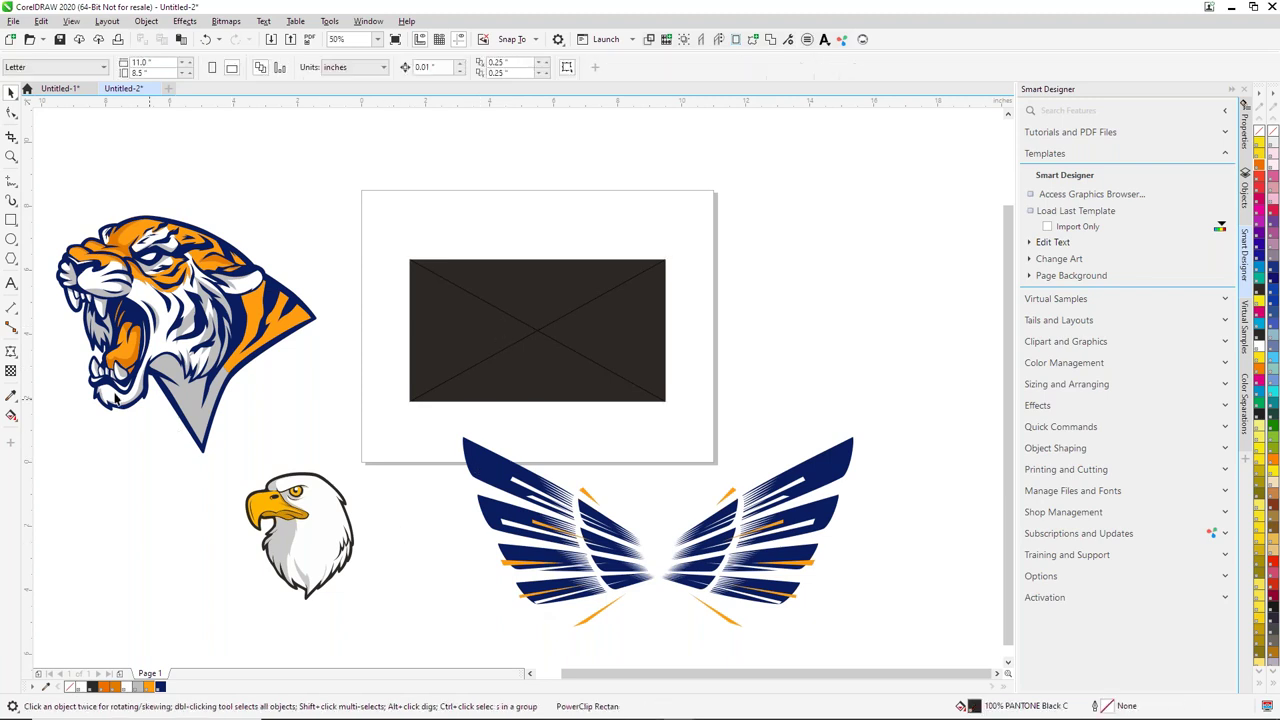
left_click(12, 396)
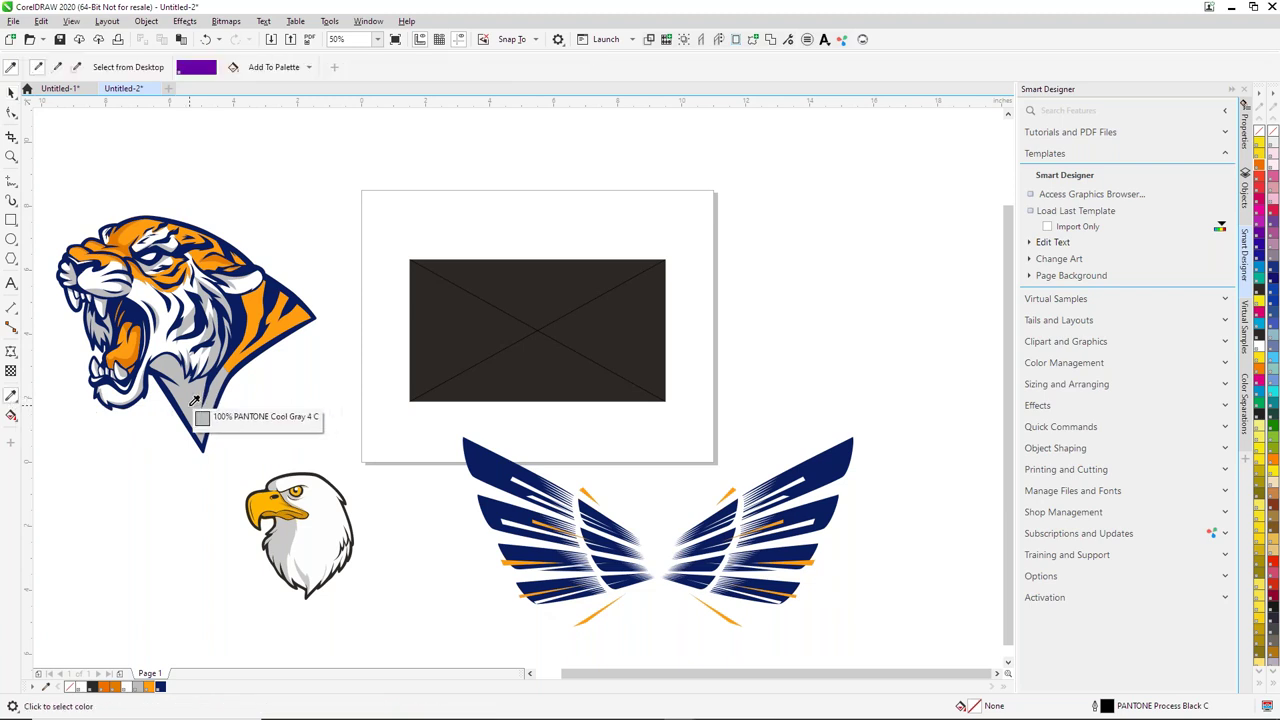
left_click(195, 400)
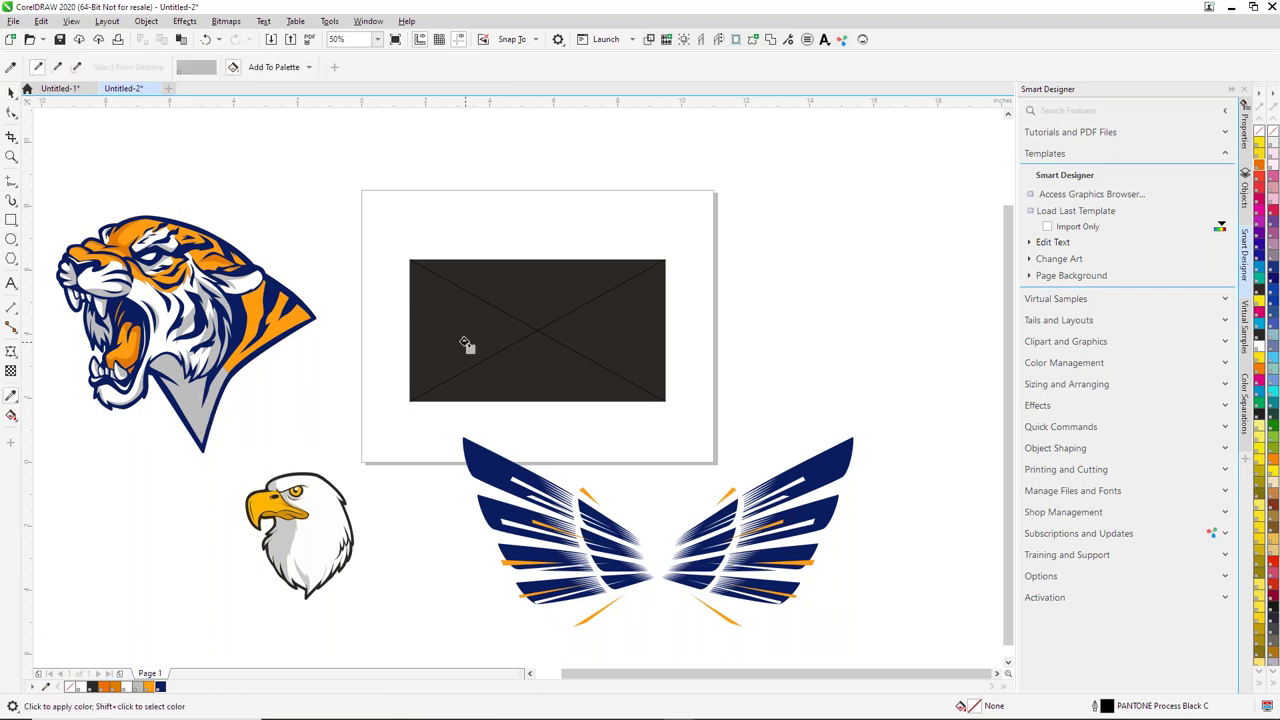
left_click(465, 343)
left_click(12, 92)
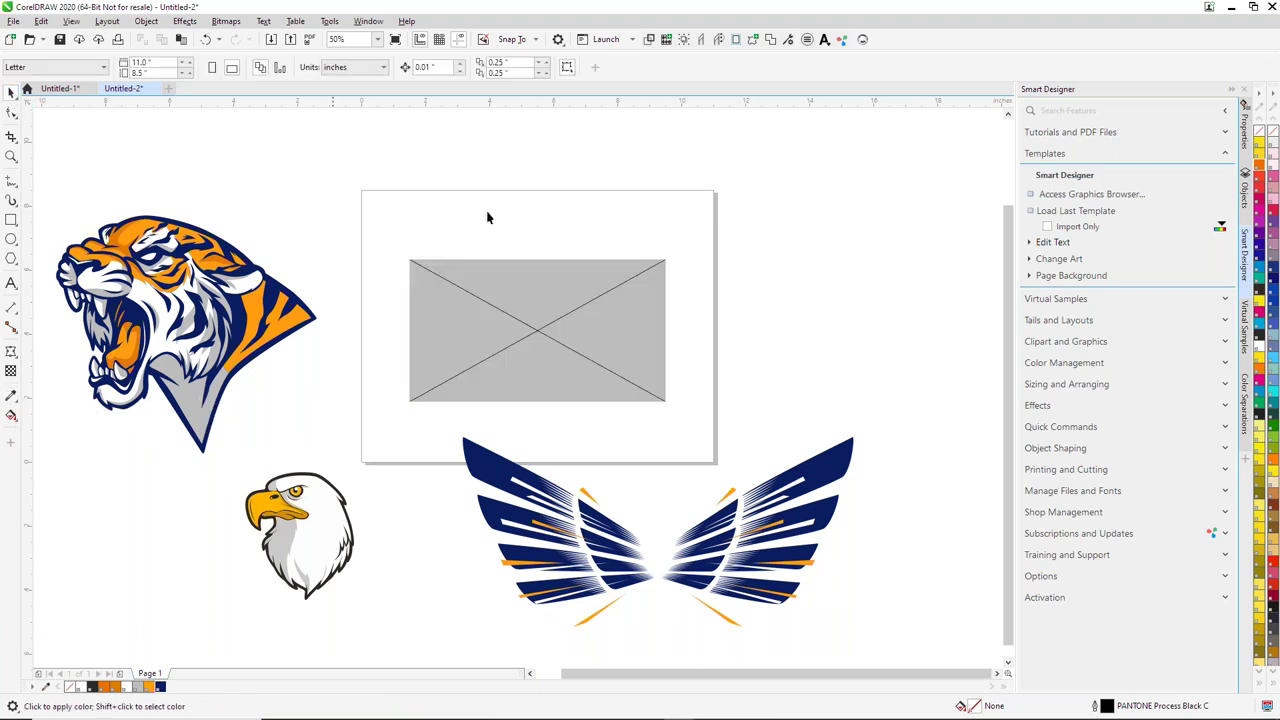
Step: Try placing the recolored wings inside the gray PowerClip frame and extracting them, and undo both actions
left_click(515, 328)
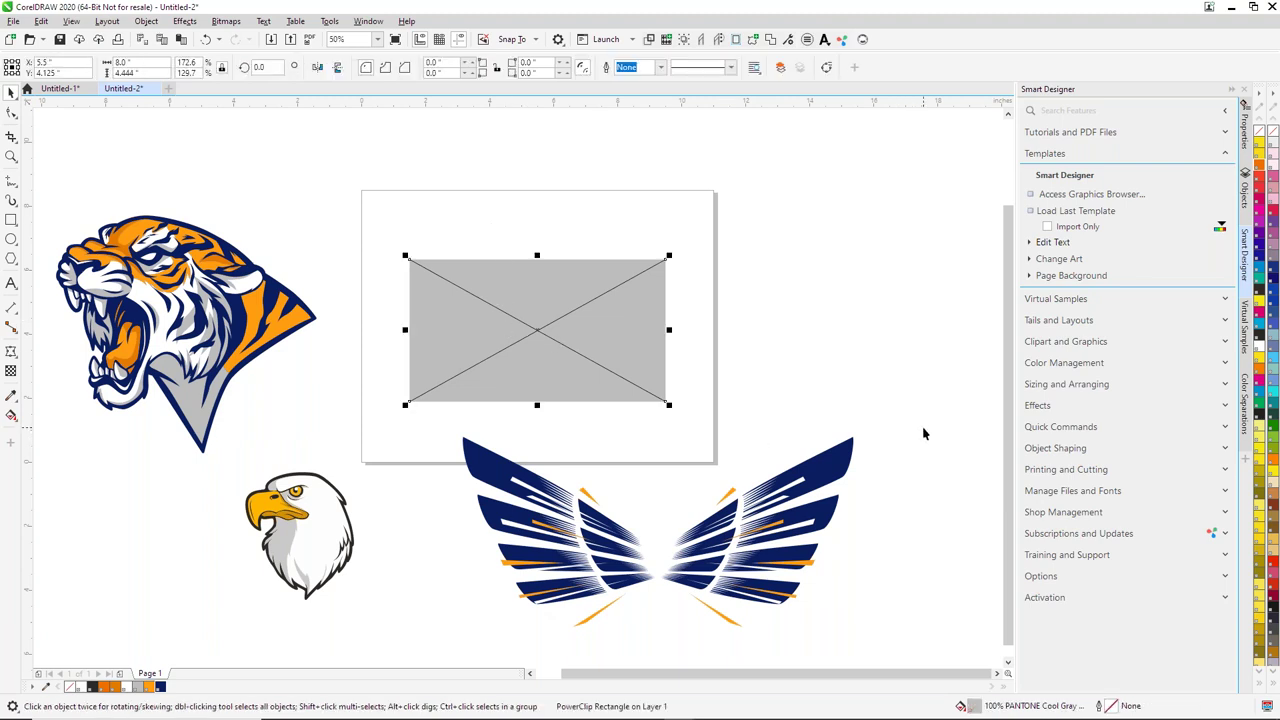
left_click_drag(397, 412, 900, 624)
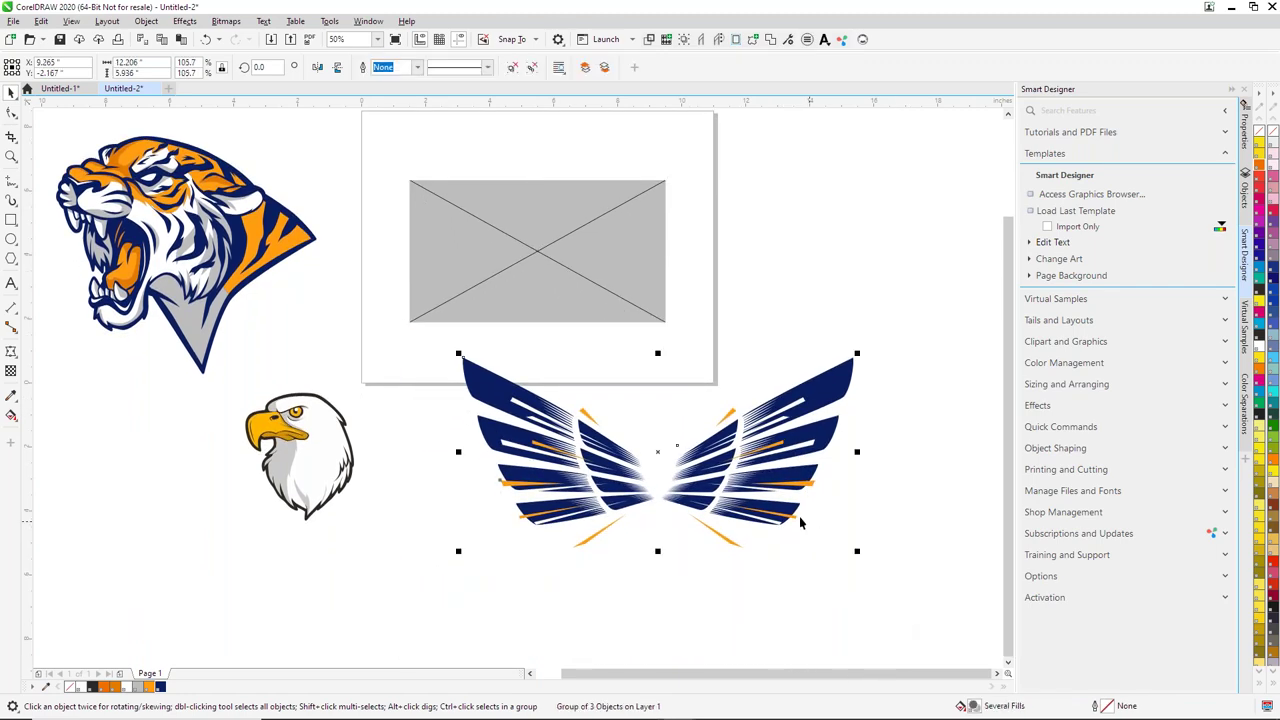
left_click_drag(790, 500, 633, 271)
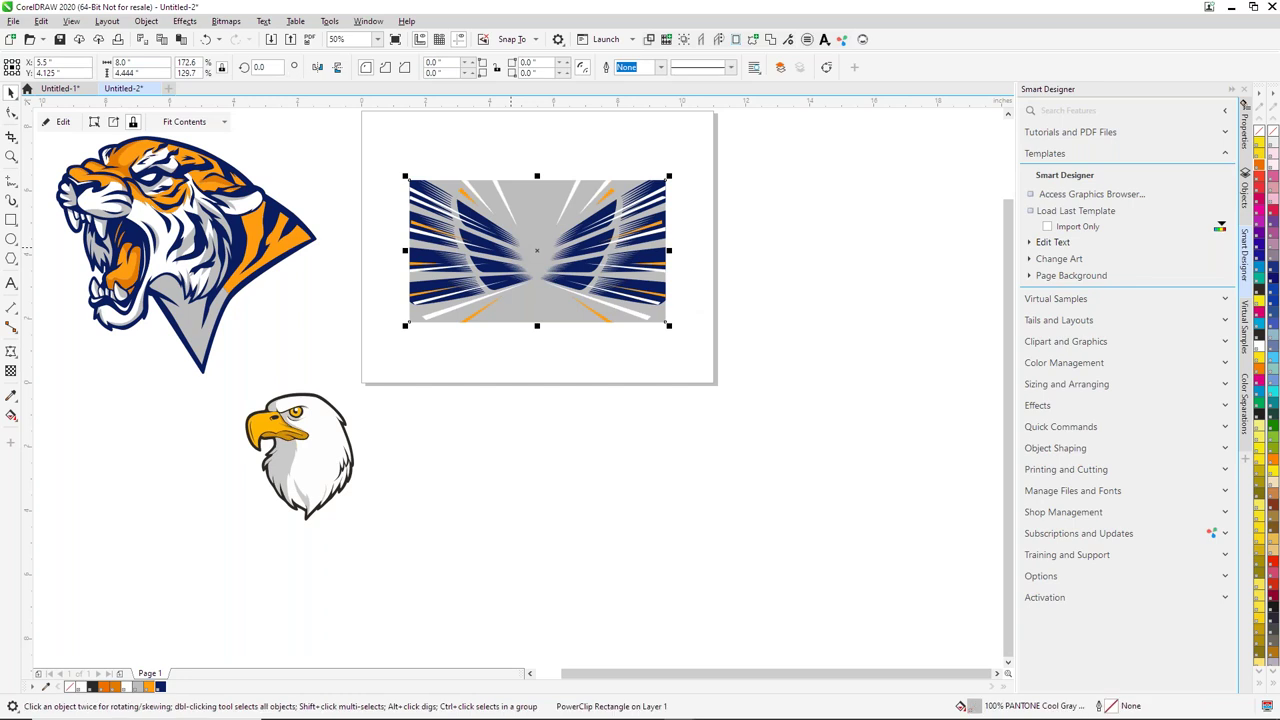
right_click(520, 244)
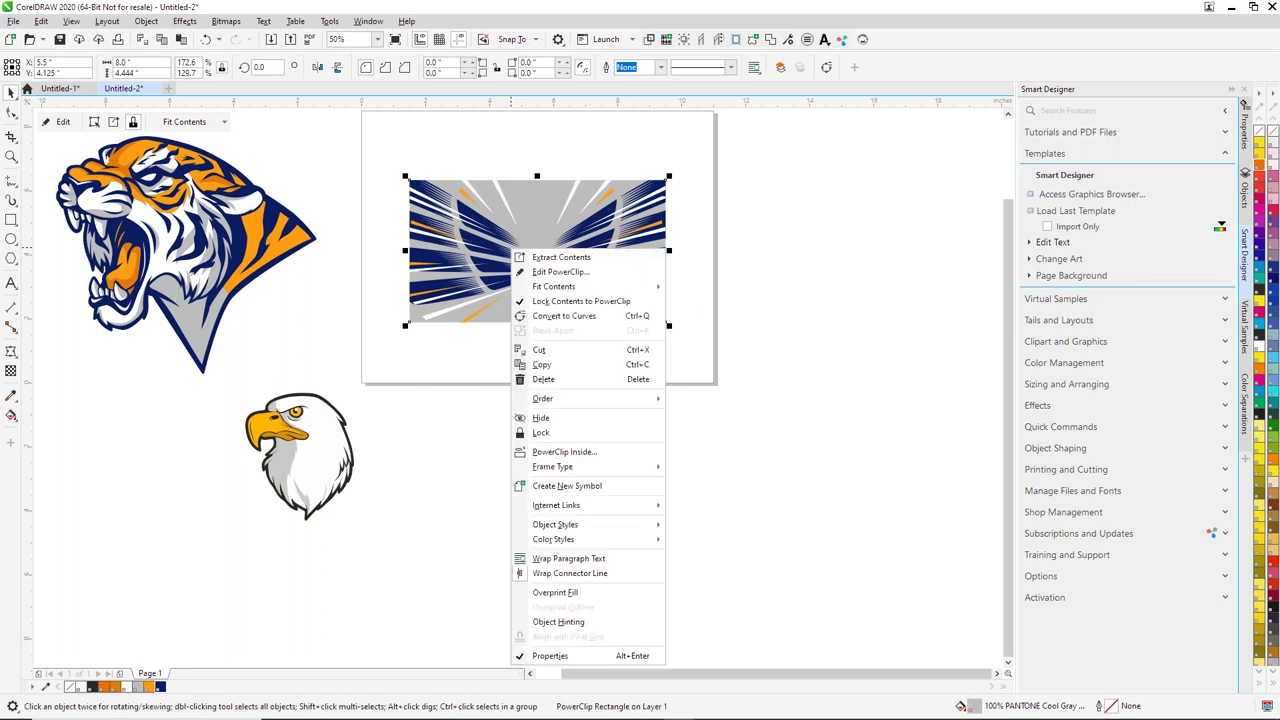
left_click(550, 256)
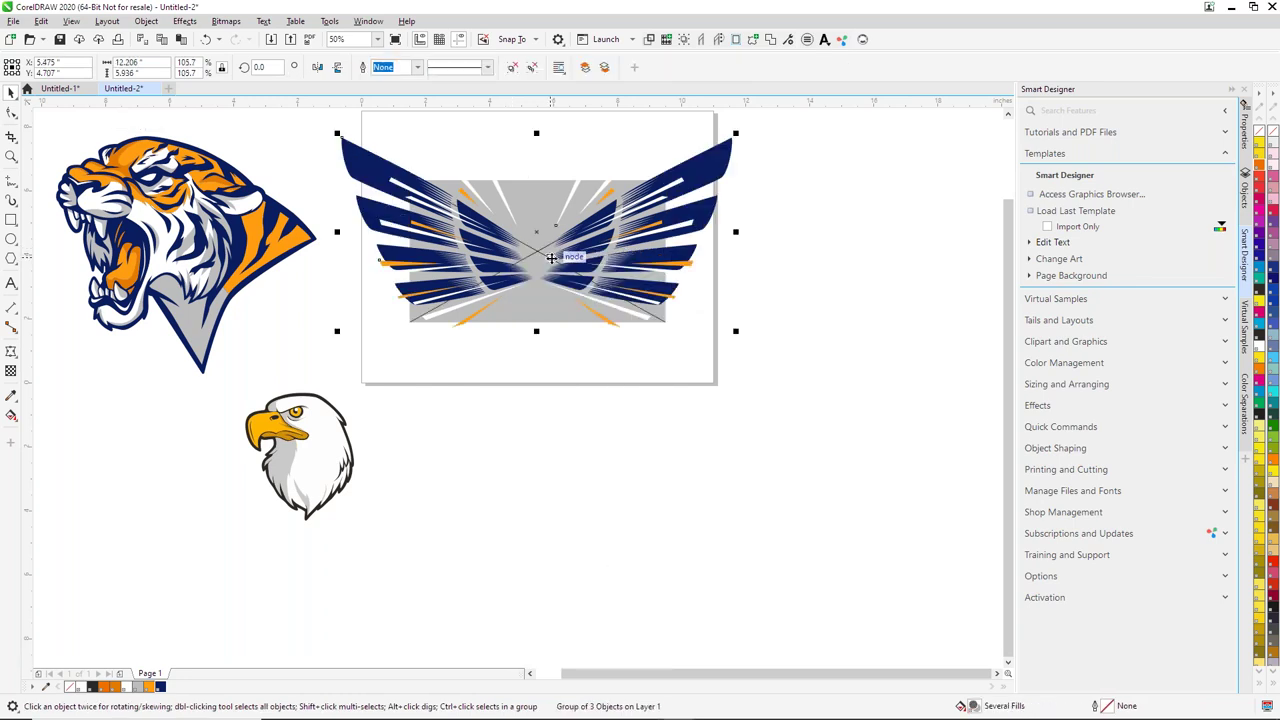
key("ctrl+z")
key("ctrl+z")
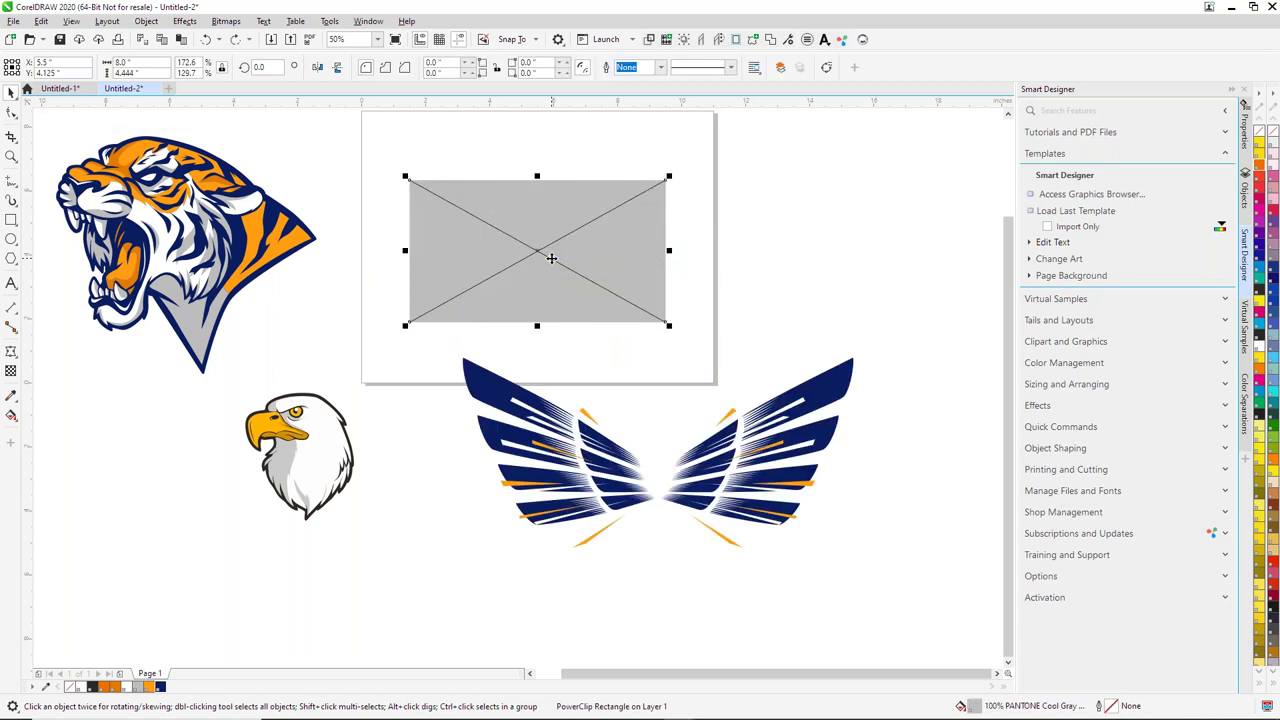
Step: Stretch the gray PowerClip frame to about 7.79 inches tall and shift it down onto the page
scroll(623, 246, "down", 1)
left_click_drag(633, 237, 633, 184)
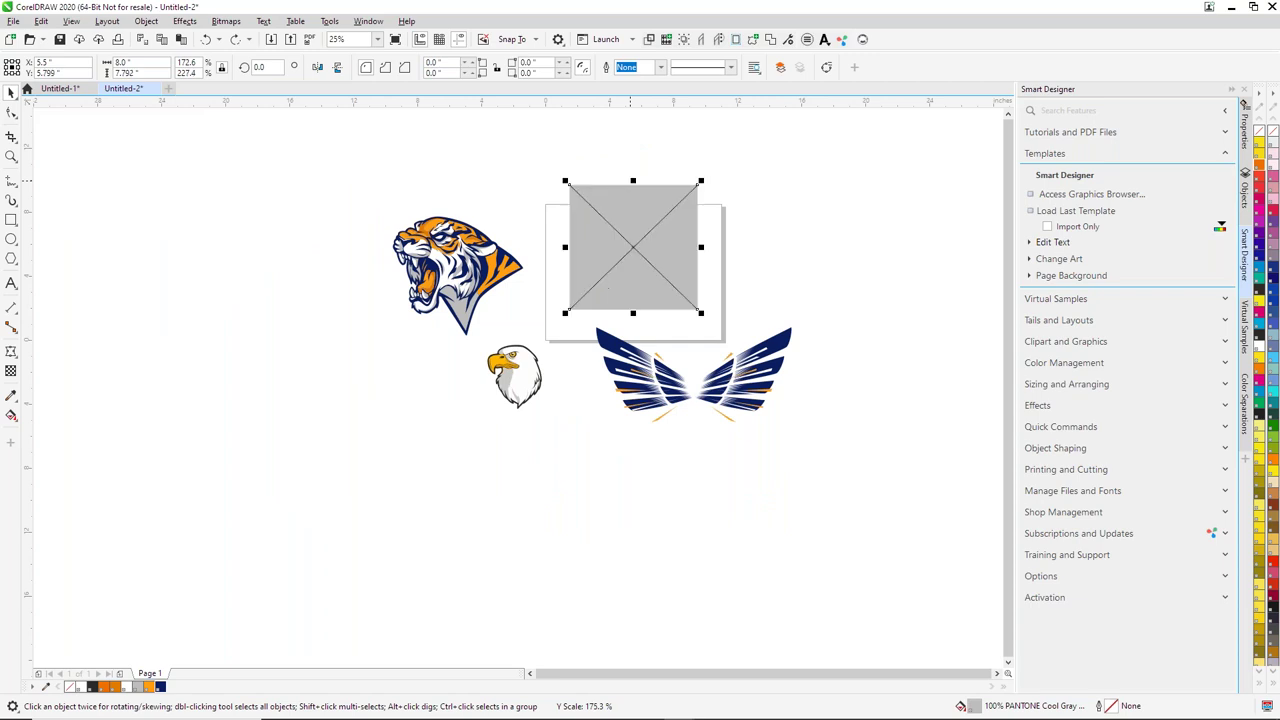
left_click(551, 306)
Step: Place the recolored wings inside the enlarged gray PowerClip frame
left_click(745, 385)
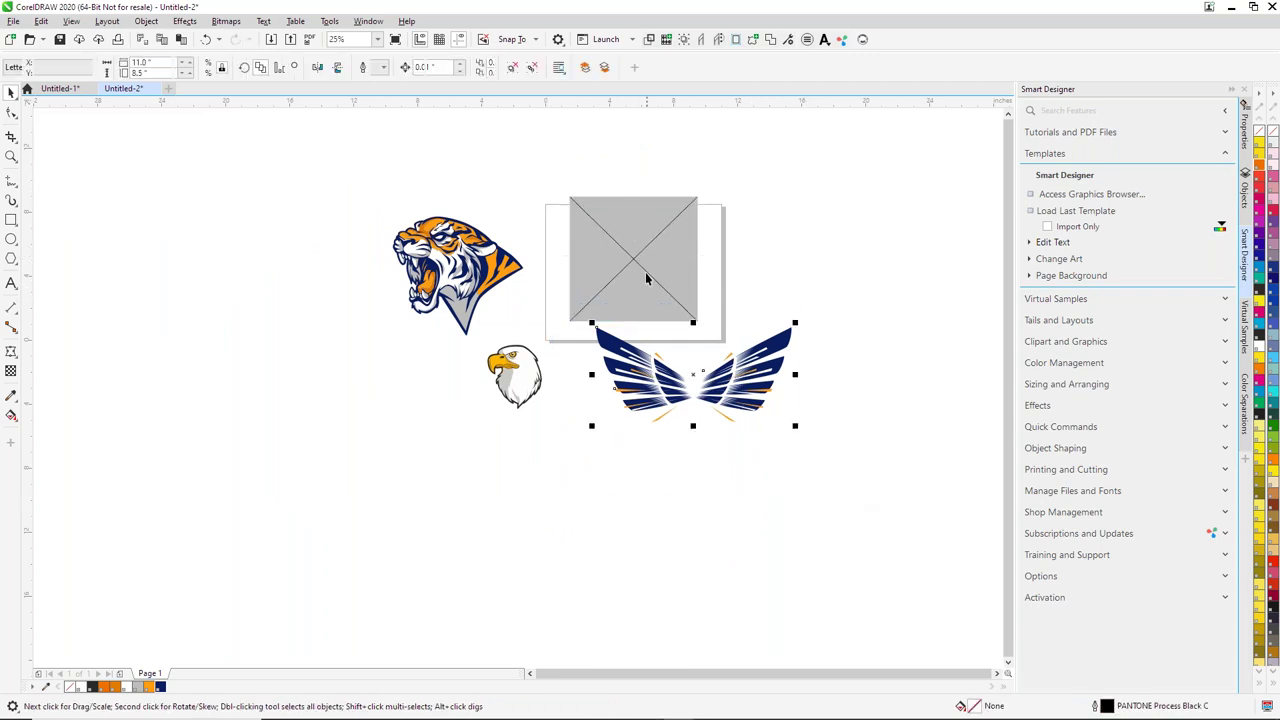
left_click_drag(597, 333, 561, 309)
left_click_drag(680, 393, 626, 268)
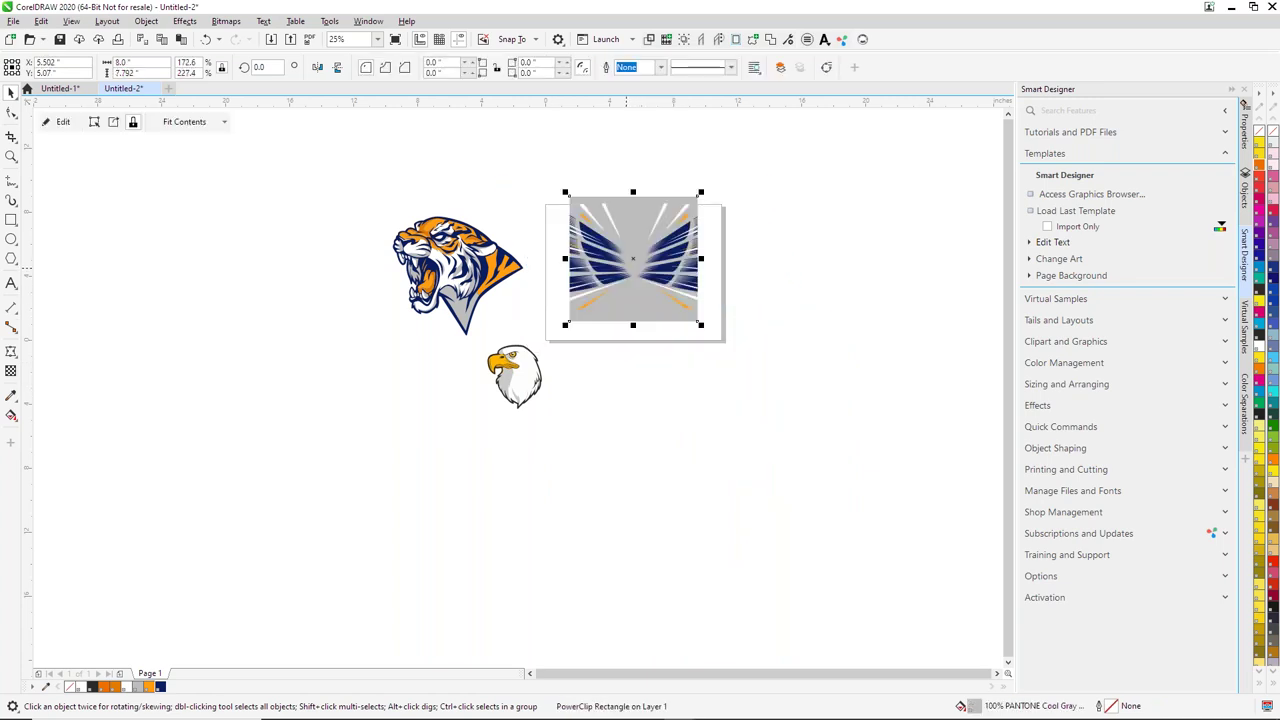
Step: Edit the PowerClip contents, scaling the wings down to about 9.95 inches wide and centering them horizontally over the frame
right_click(600, 249)
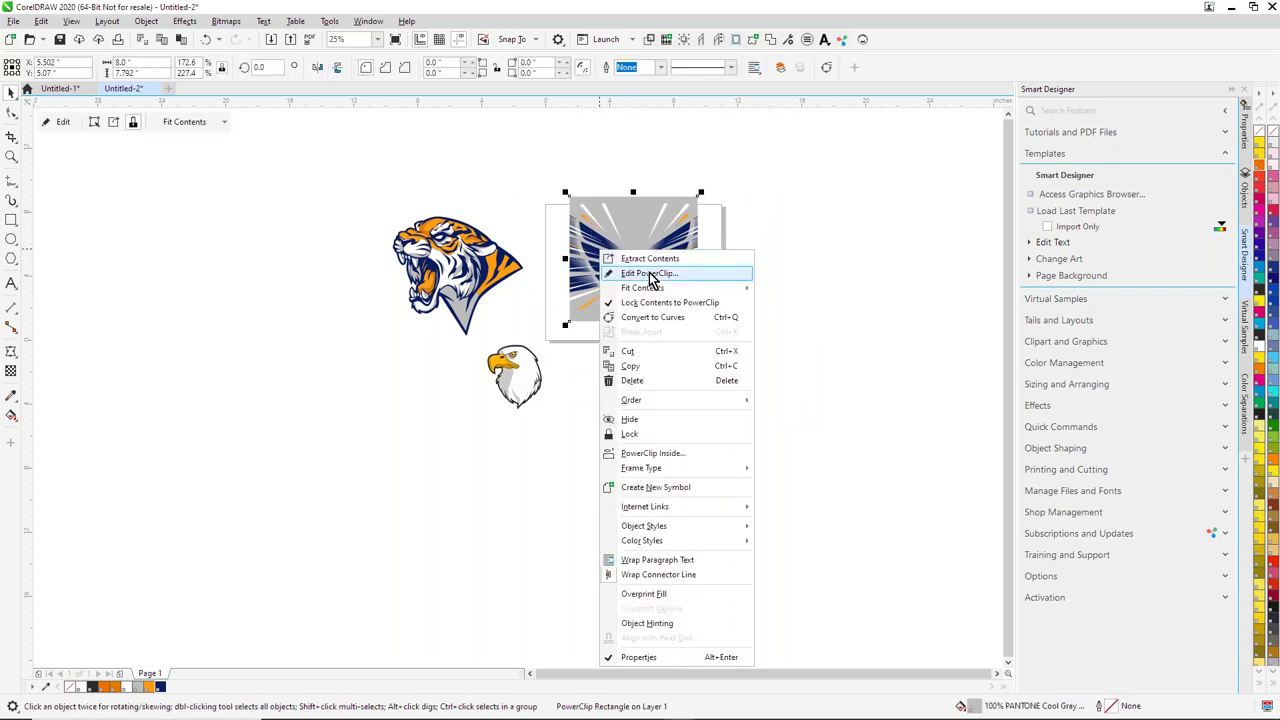
left_click(651, 274)
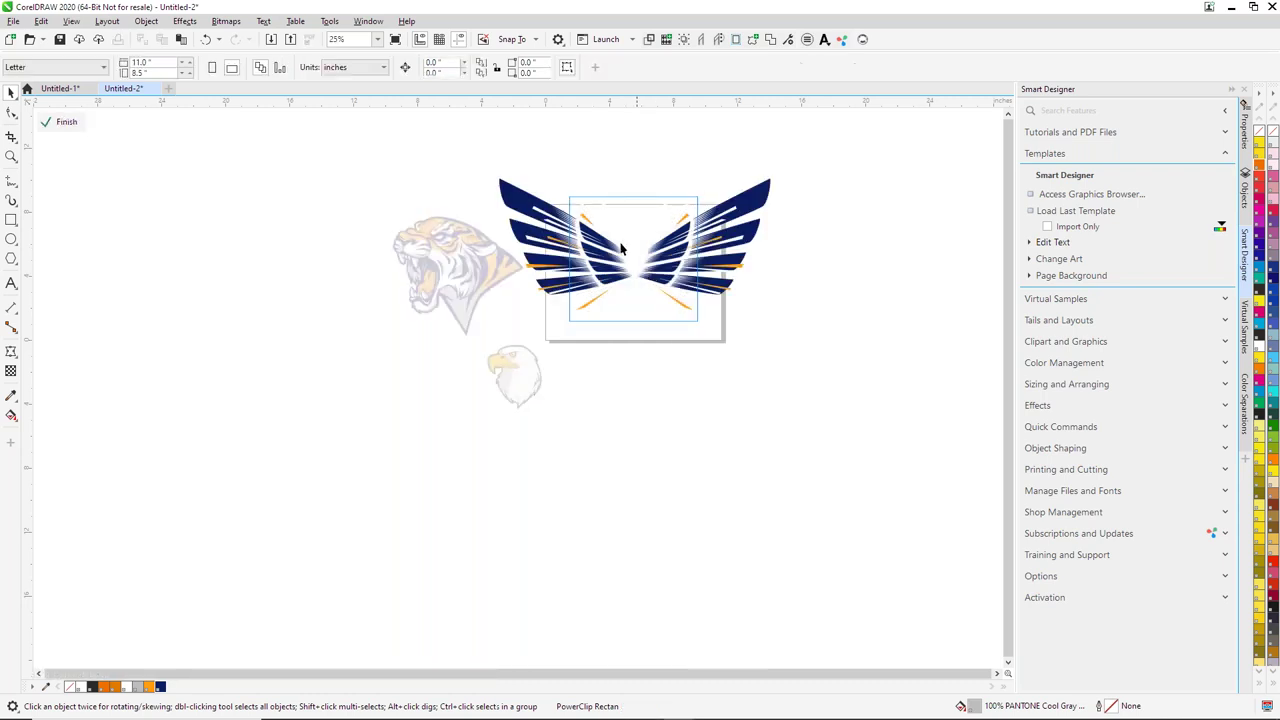
left_click_drag(494, 174, 550, 202)
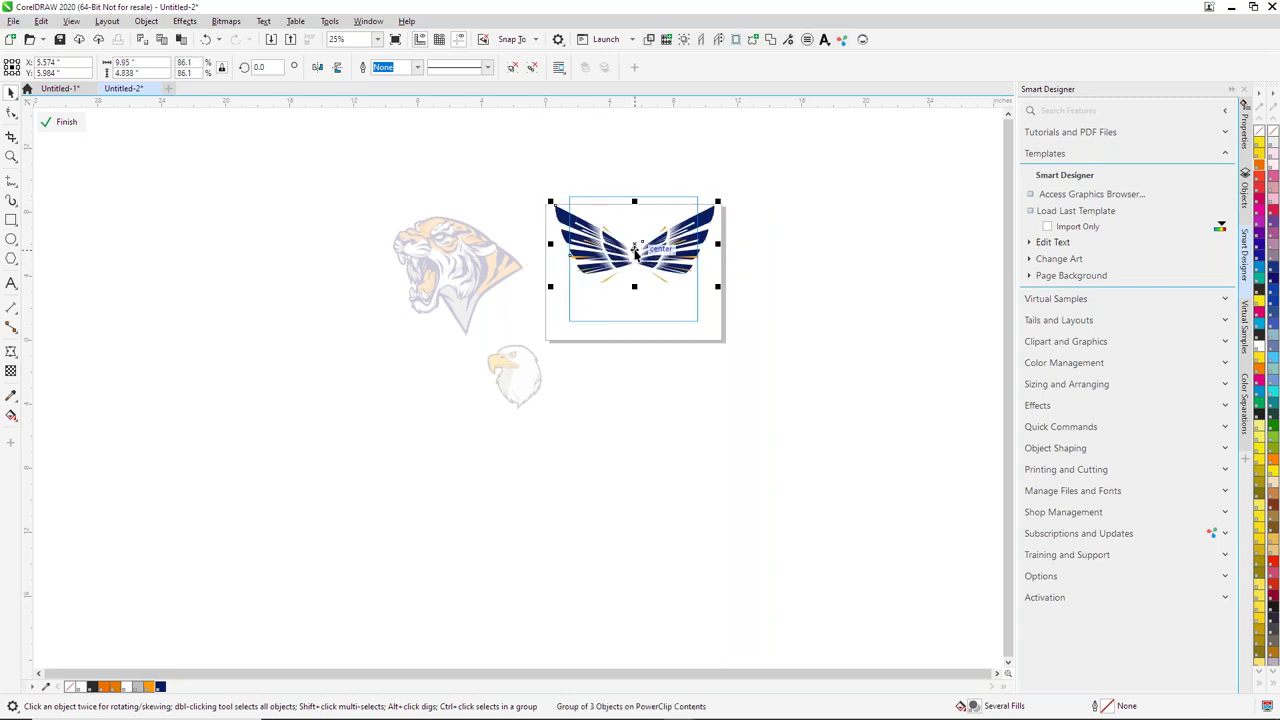
left_click_drag(634, 247, 633, 254)
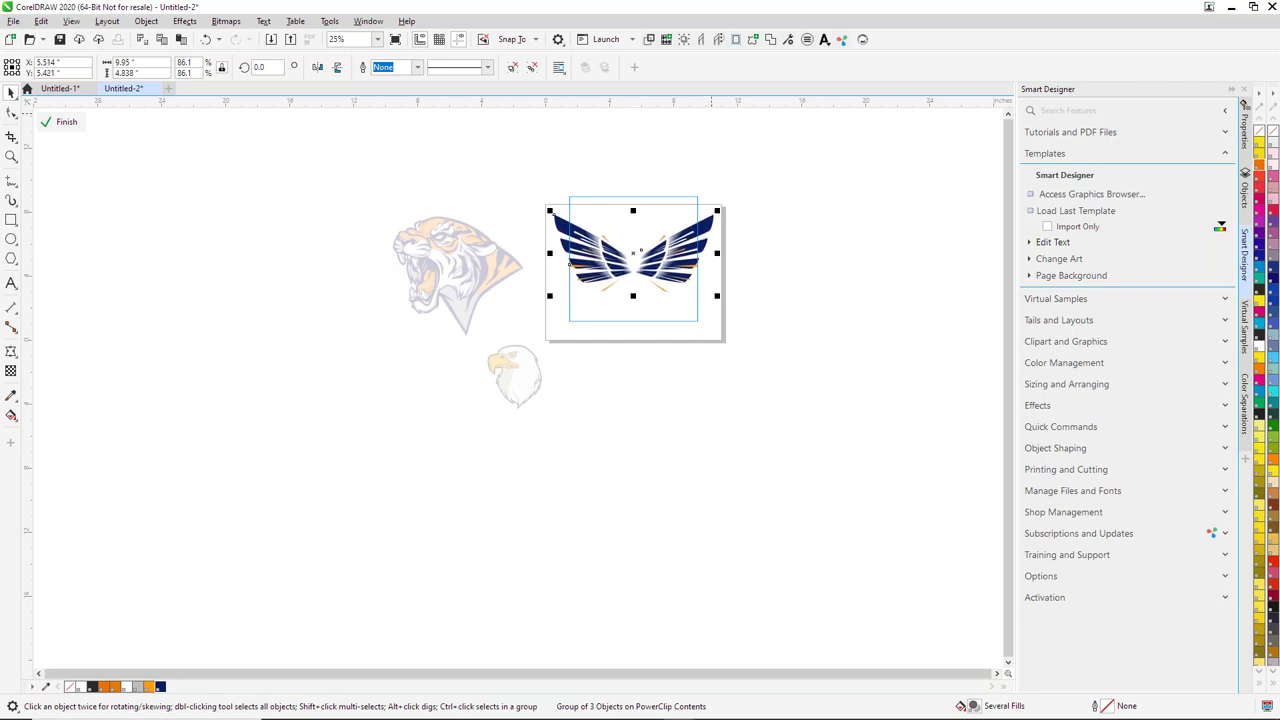
Step: Try moving only the navy wing shapes lower, separately from the accents, and undo the move
left_click(627, 258, "ctrl")
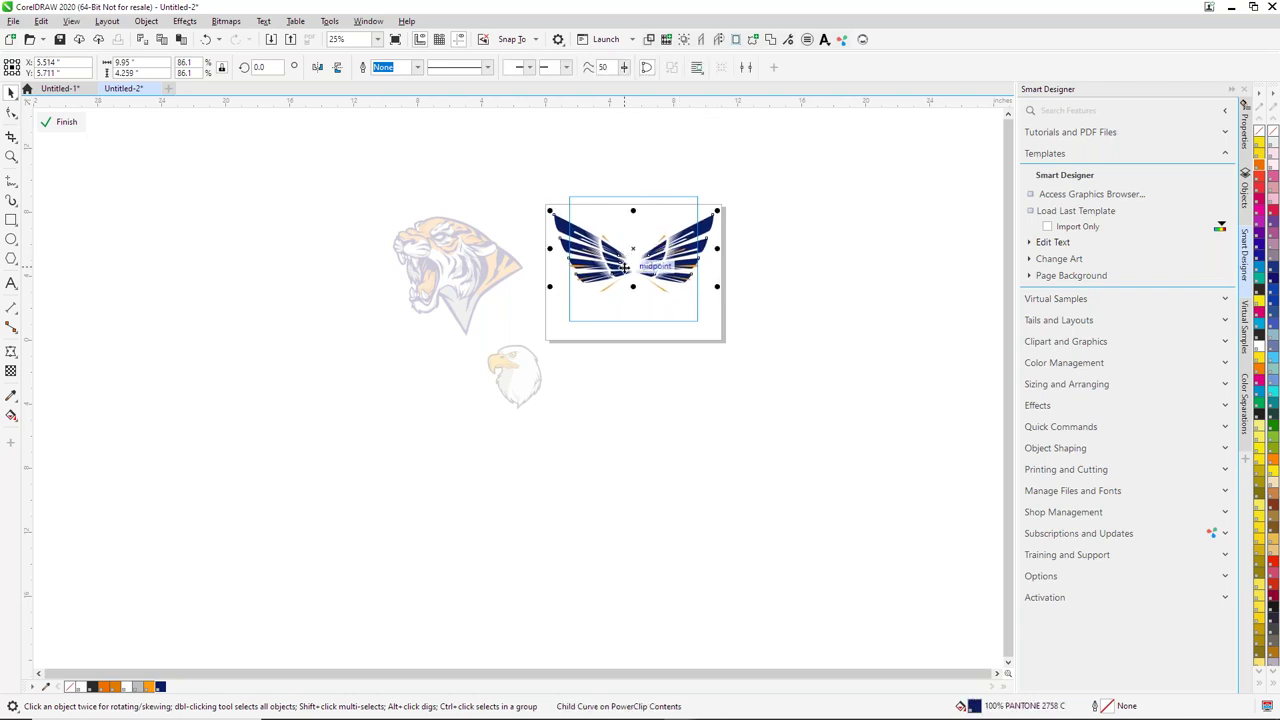
left_click_drag(627, 258, 620, 264)
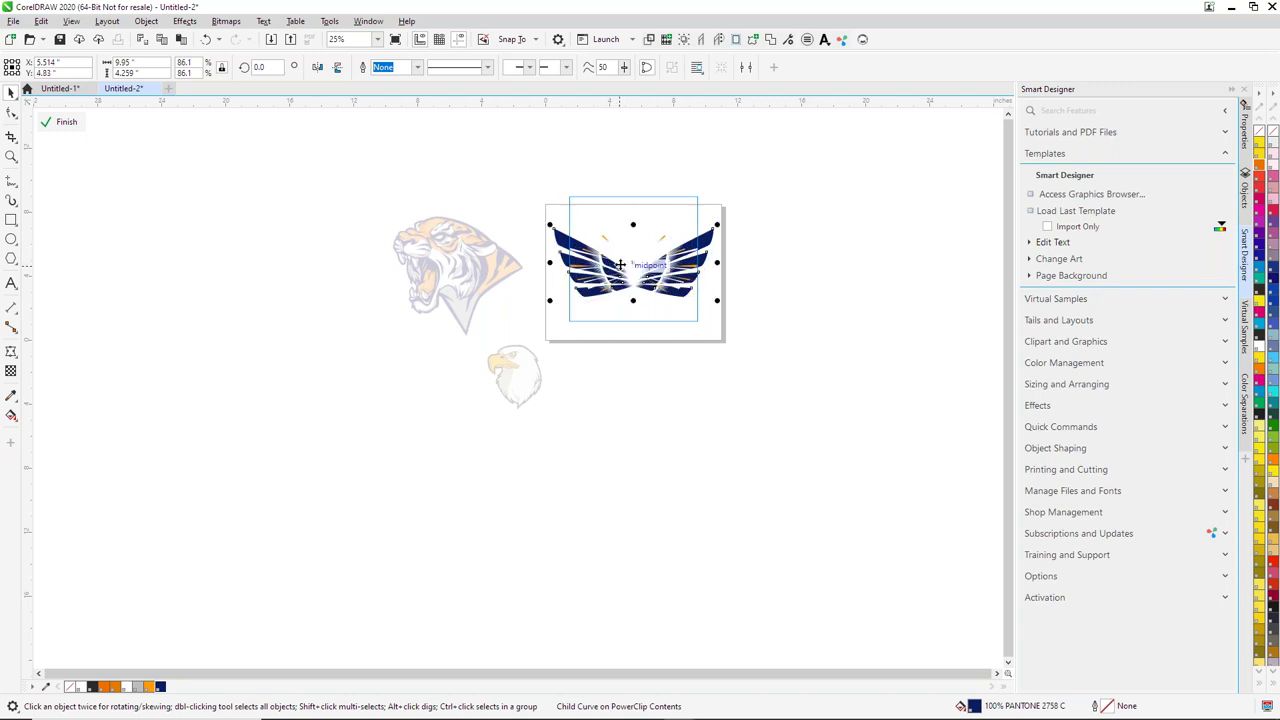
key("ctrl+z")
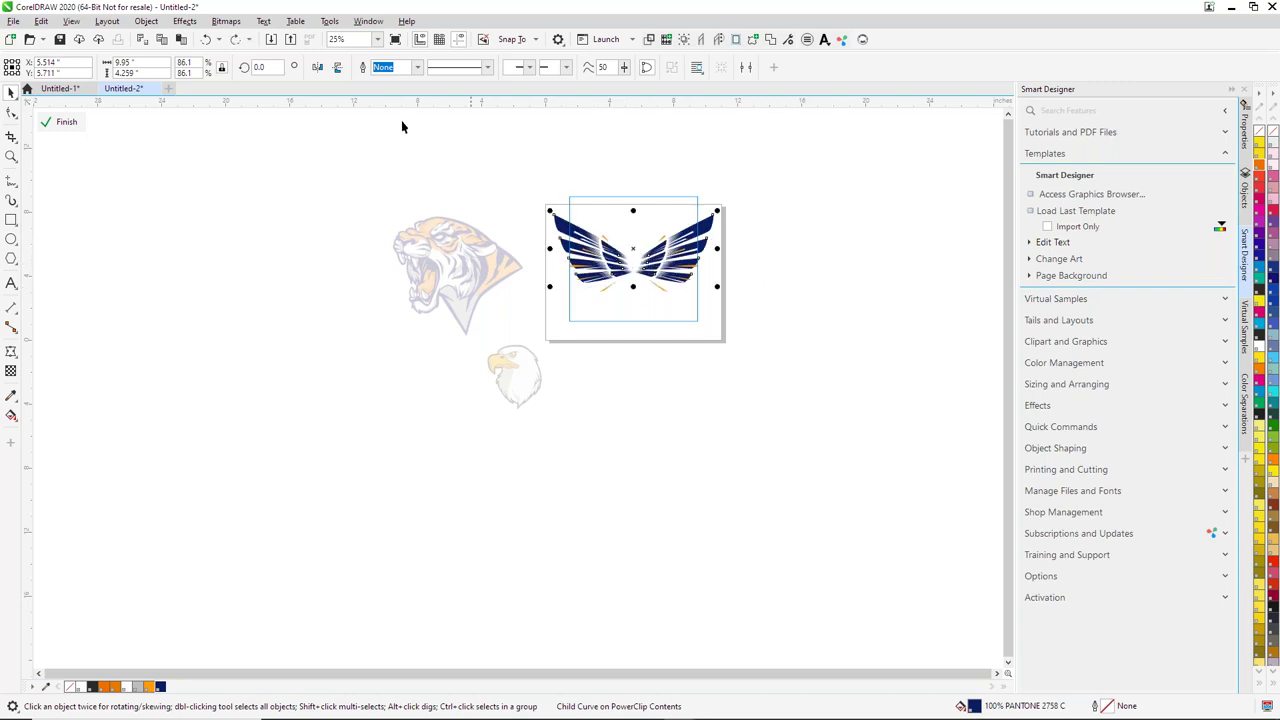
Step: Finish editing the PowerClip contents and deselect the frame
left_click(66, 122)
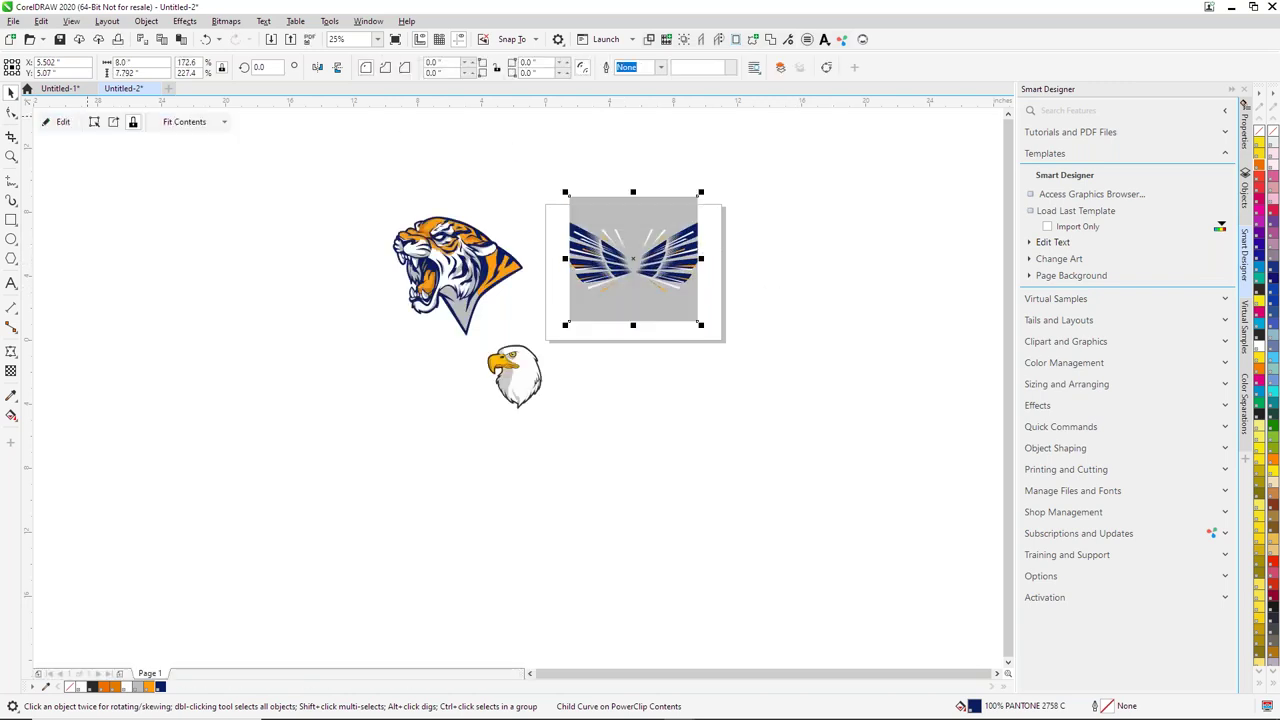
left_click(856, 365)
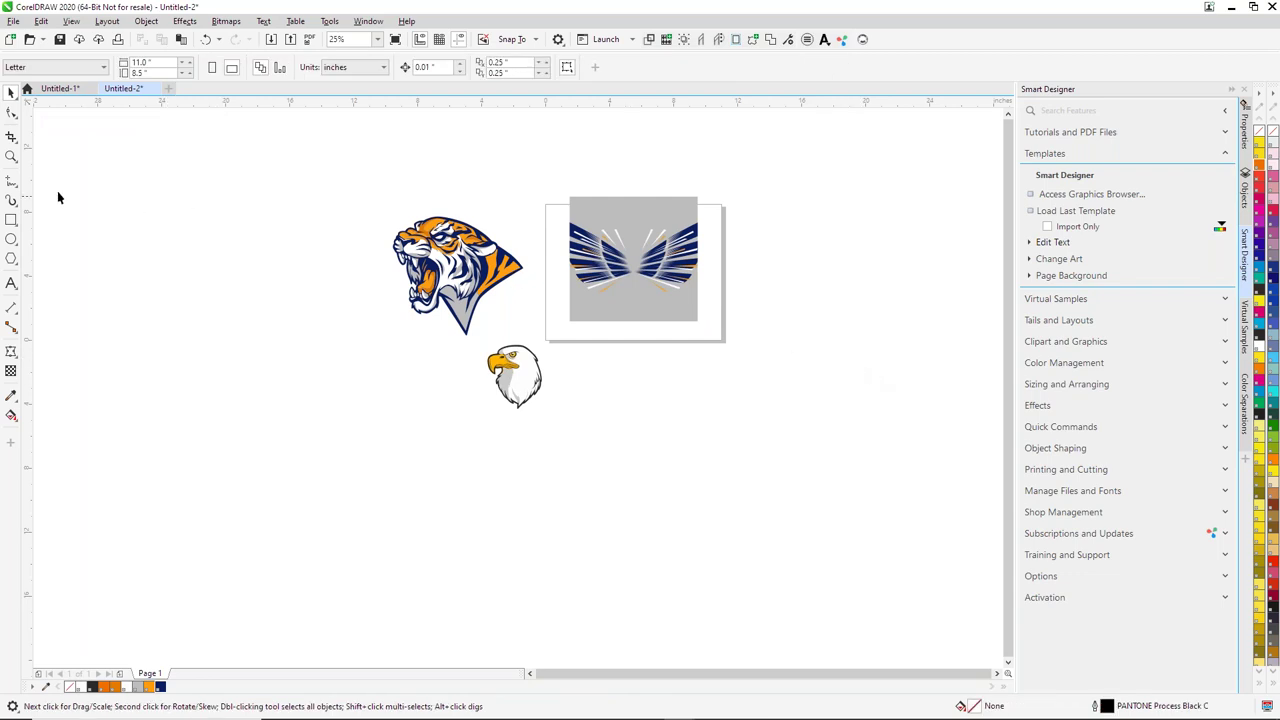
Step: Draw a thin horizontal bar about 8.99 by 0.08 inches across the frame's upper part and fill it with navy PANTONE 2758 C
left_click(11, 156)
left_click_drag(568, 182, 773, 363)
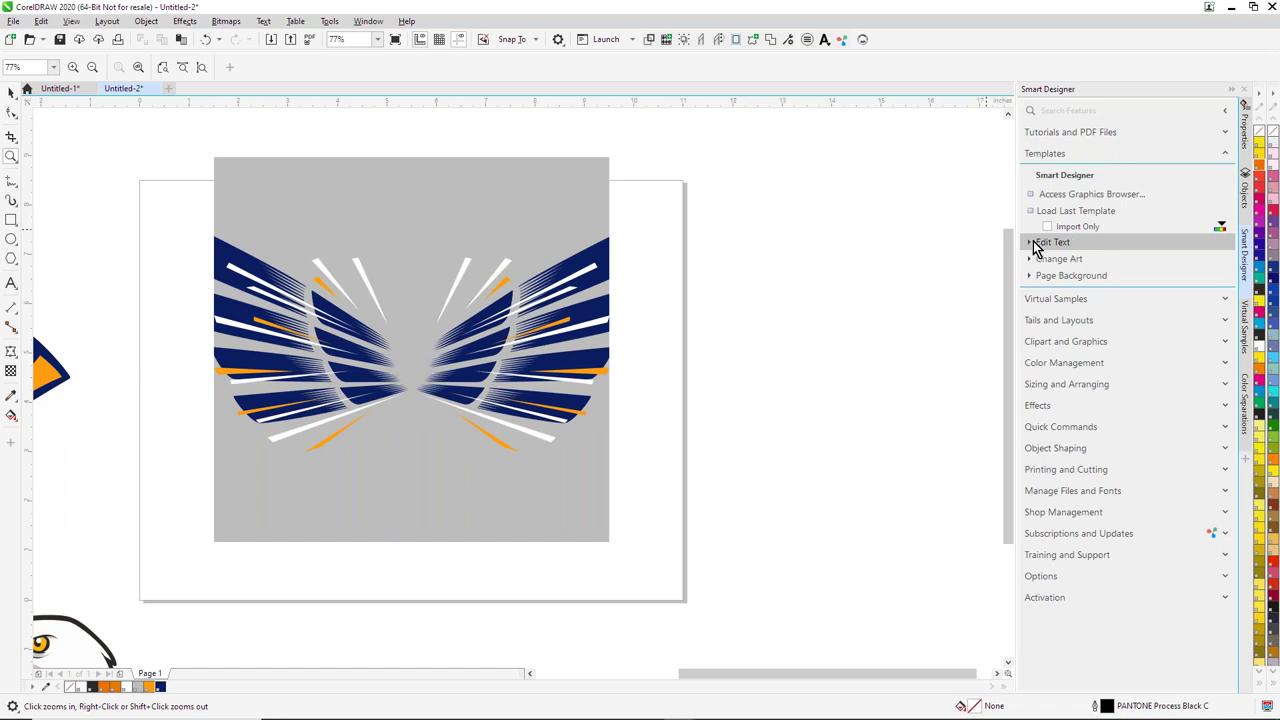
left_click(11, 220)
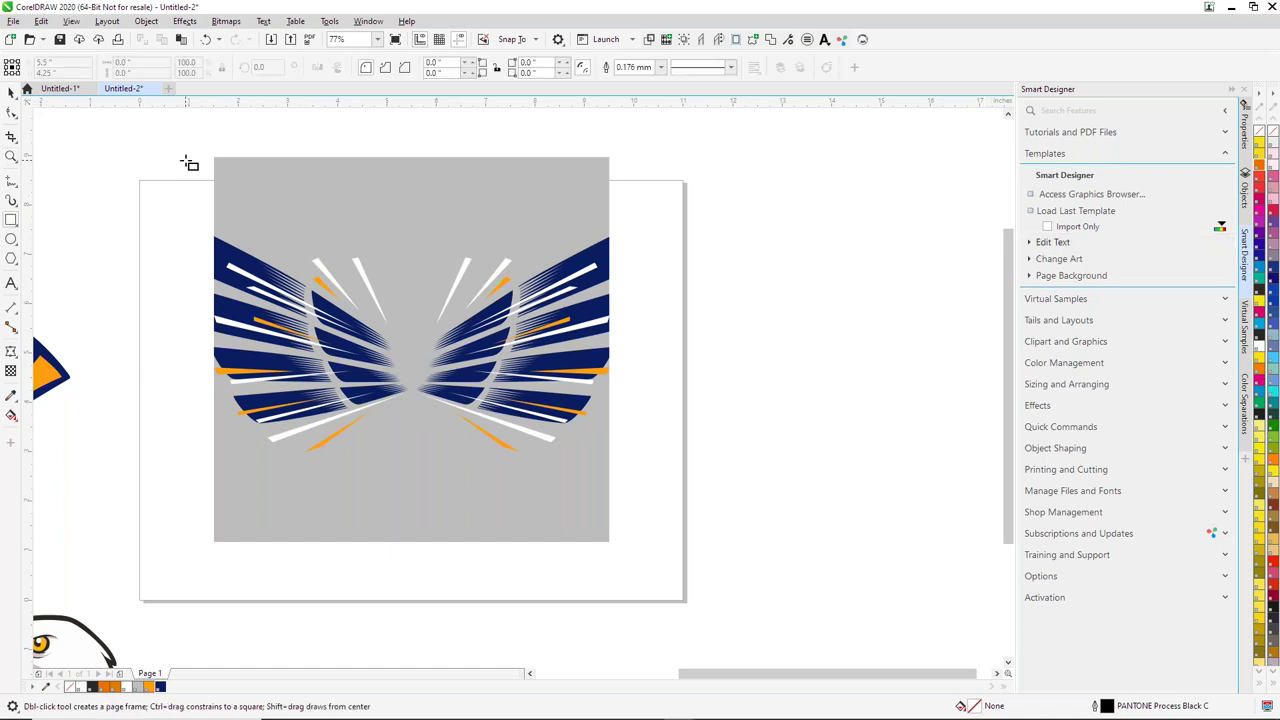
left_click_drag(383, 199, 644, 187)
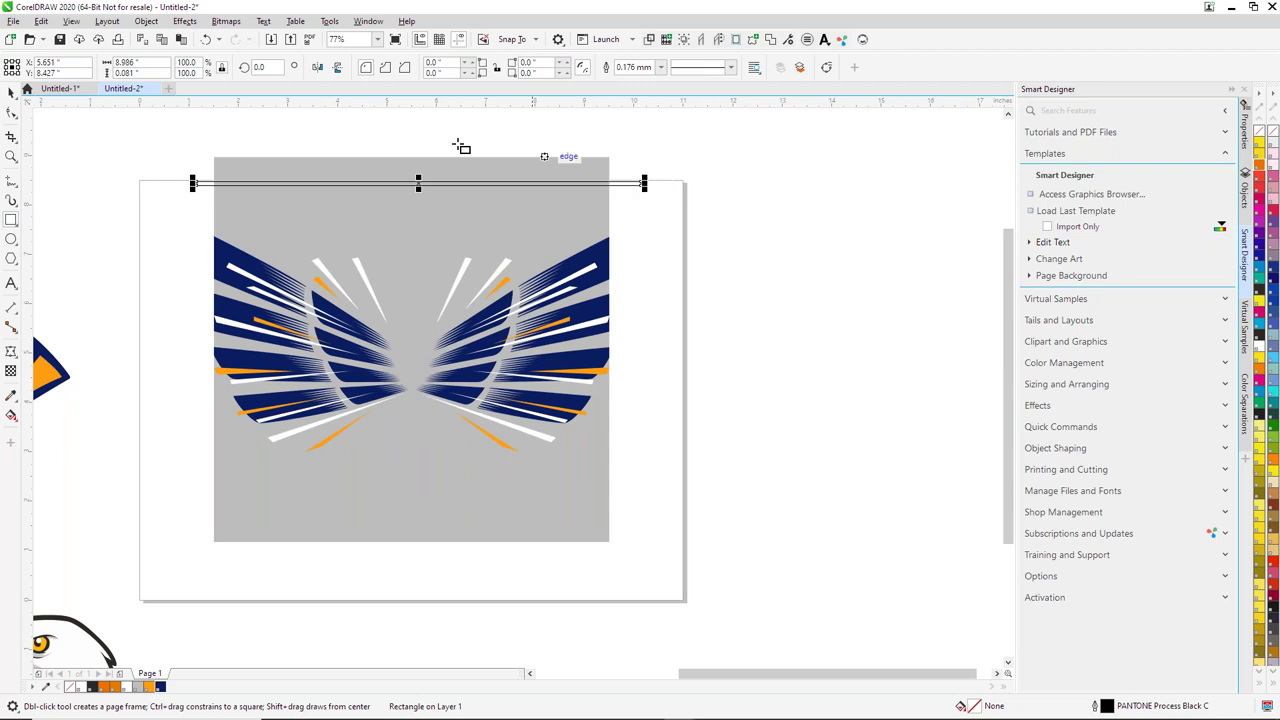
left_click(161, 688)
left_click(11, 91)
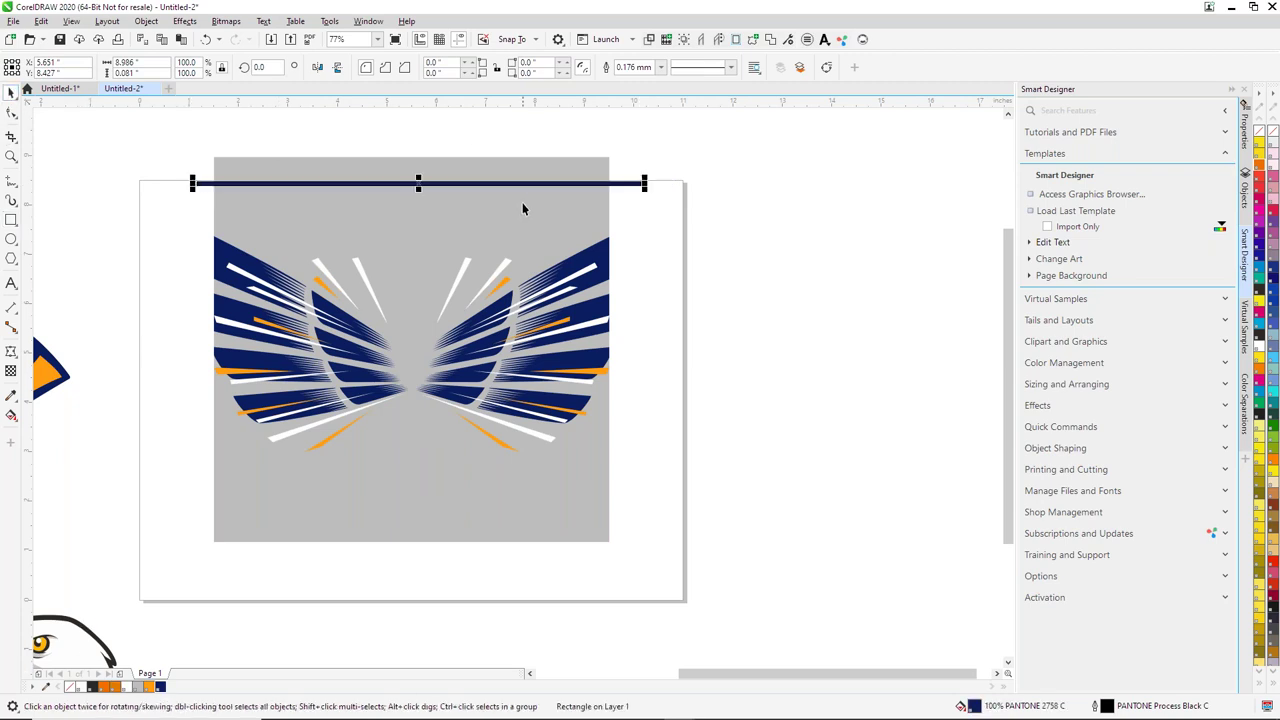
Step: Place the navy bar without an outline near the frame's top edge and add a white copy just below it
mouse_move(420, 183)
left_mouse_down()
mouse_move(418, 165)
mouse_move(425, 179)
left_mouse_up()
right_click(1259, 136)
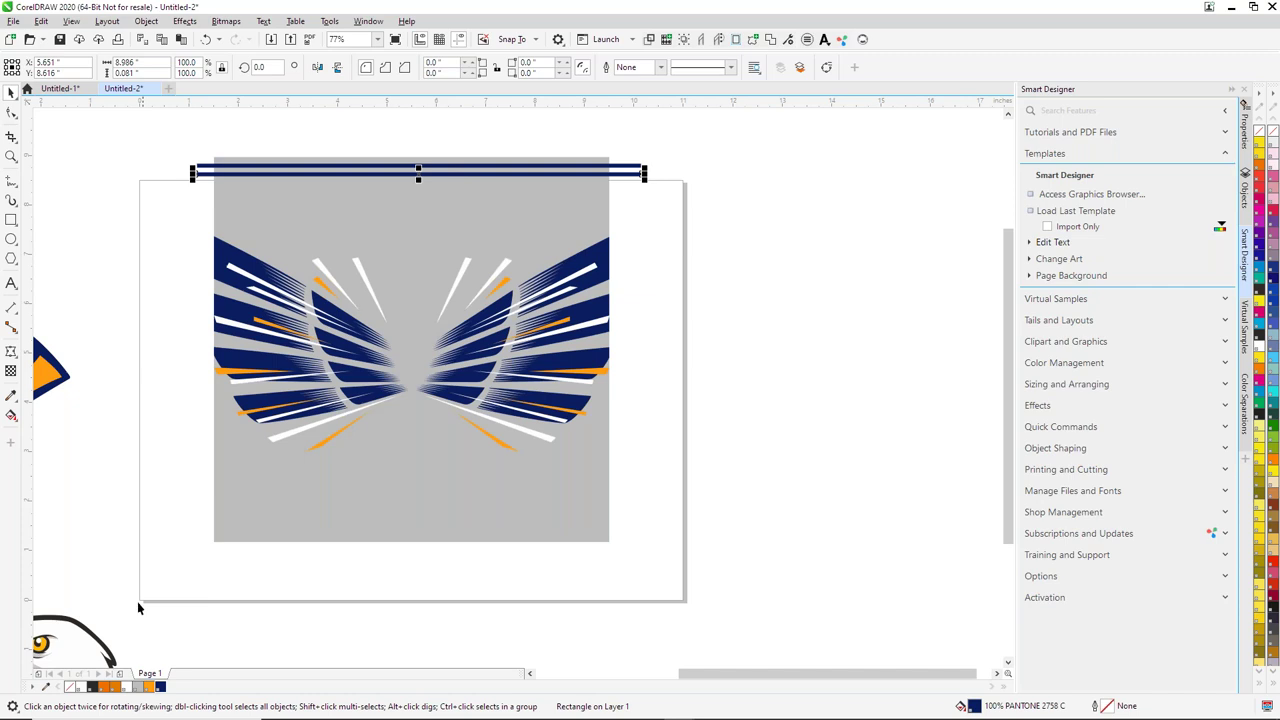
left_click(128, 690)
key("Escape")
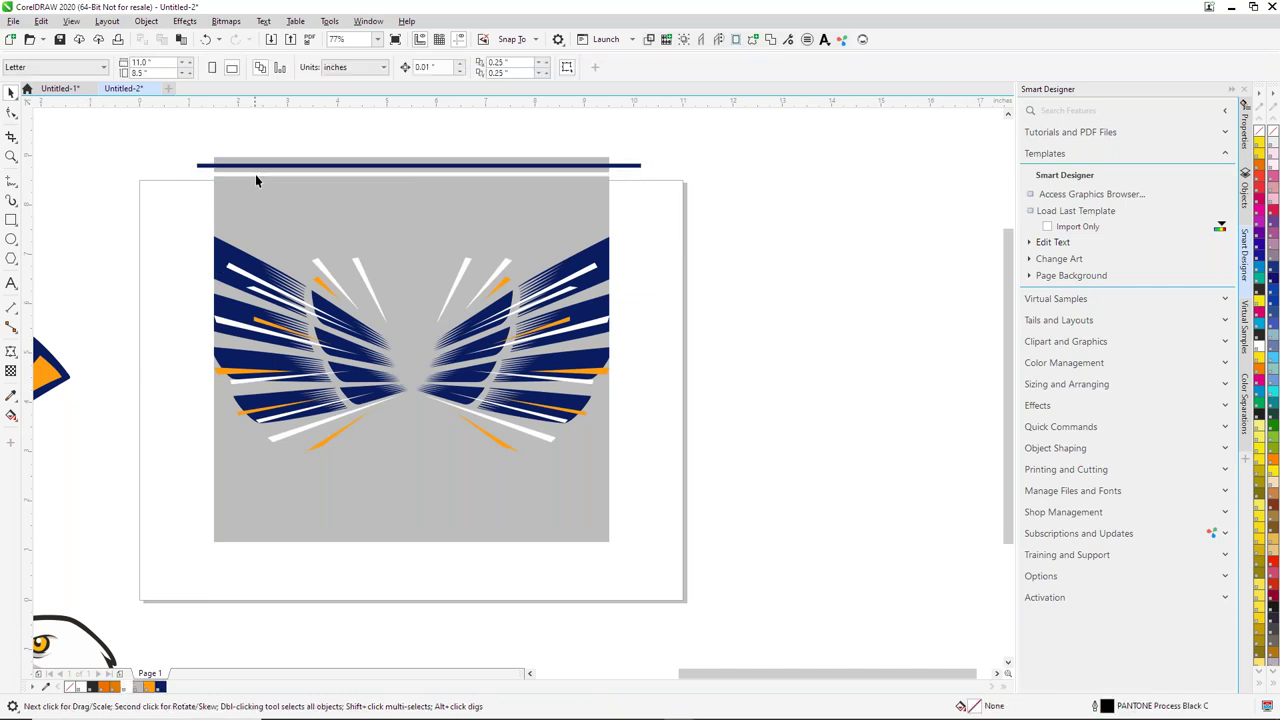
Step: Duplicate the white bar just below itself and fill the copy with orange PANTONE 1375 C
left_click_drag(256, 180, 263, 189)
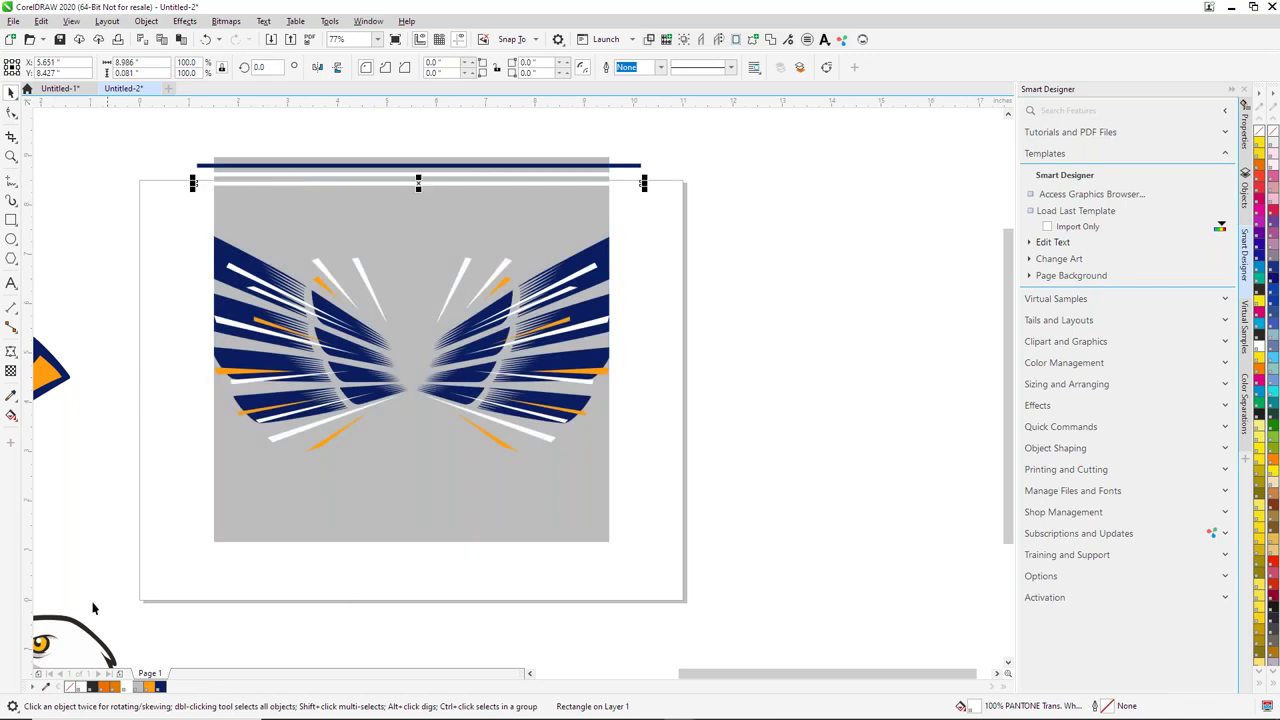
left_click(148, 688)
key("Escape")
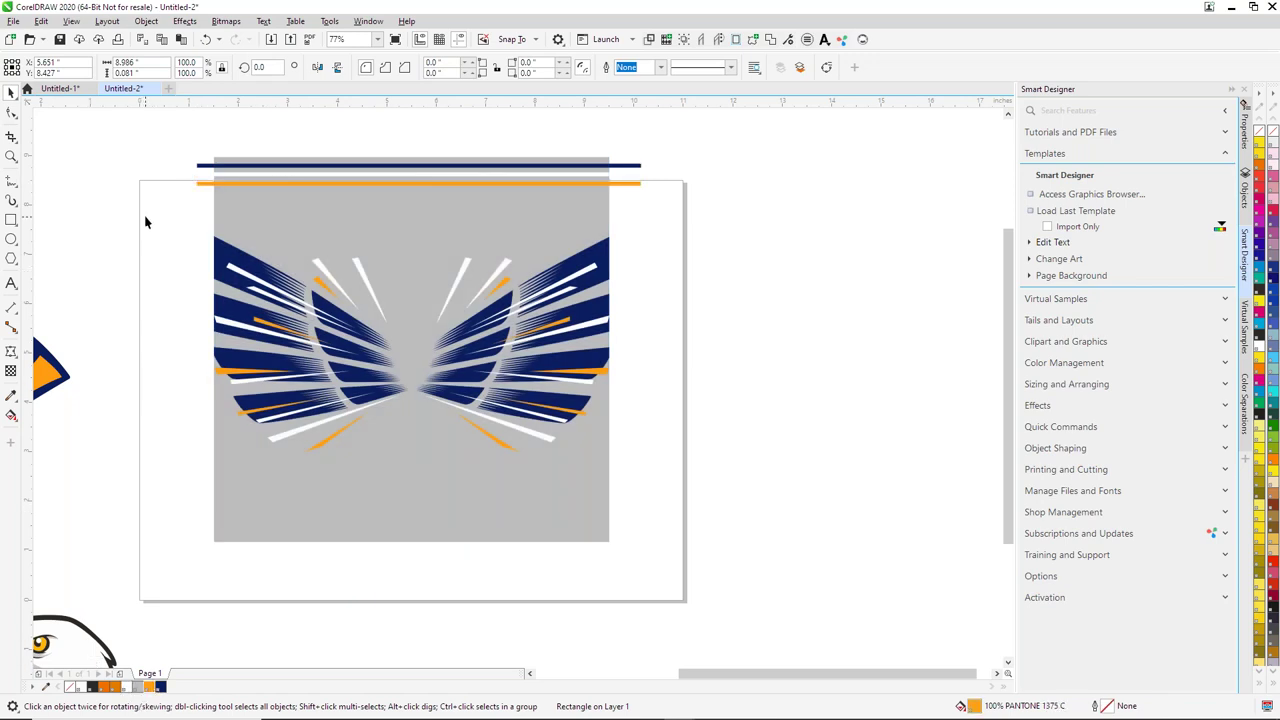
Step: Group the navy, white and orange bars and move the group off the page to the right of the frame
left_click_drag(691, 213, 680, 217)
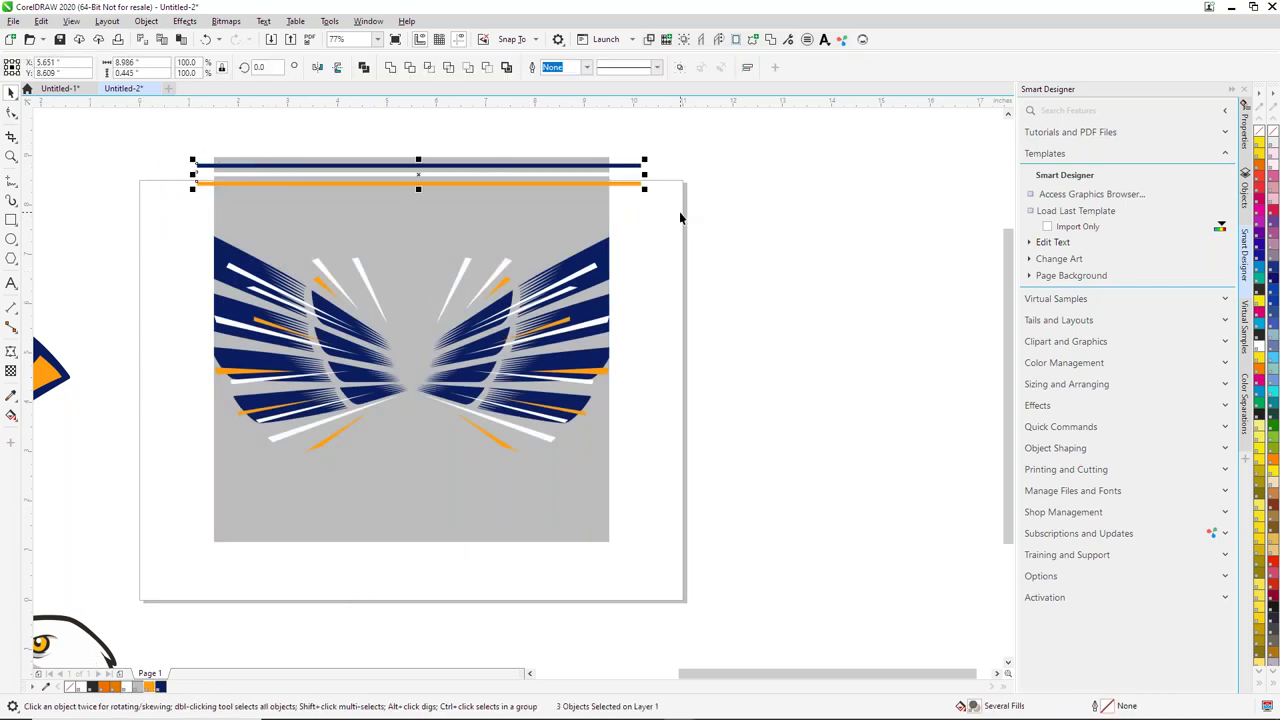
key("Escape")
left_click_drag(423, 171, 1030, 211)
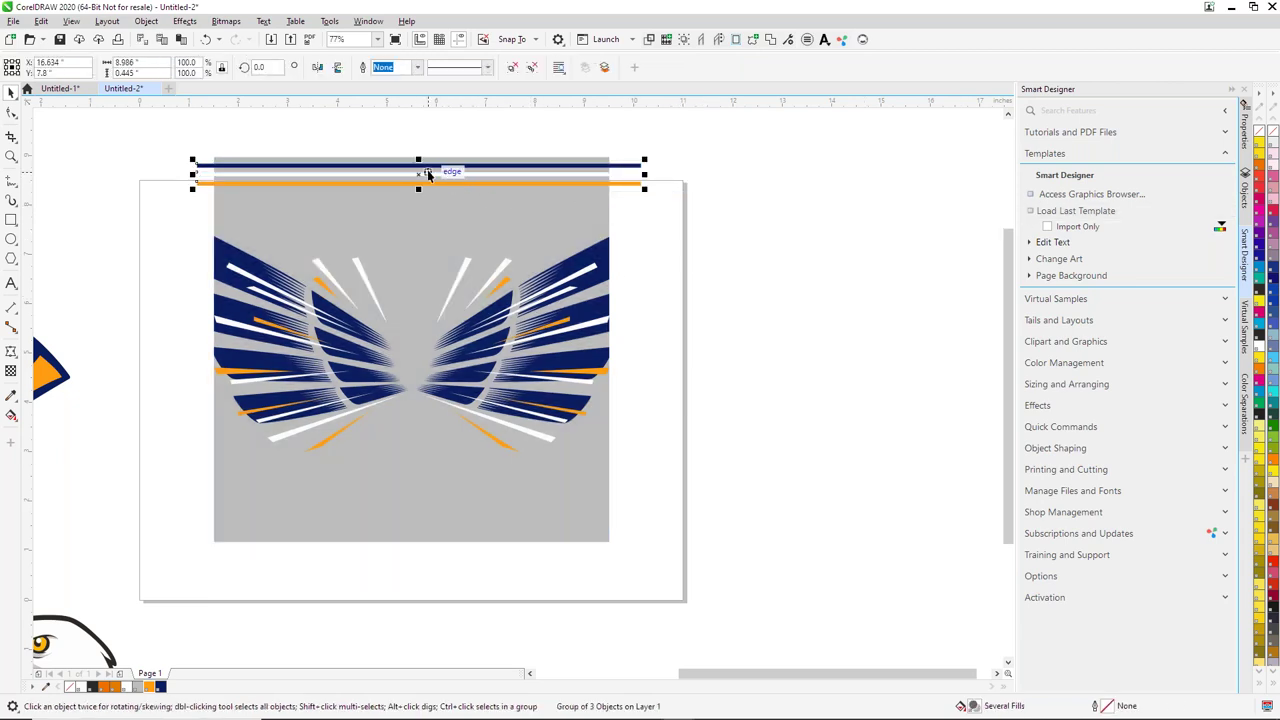
left_click_drag(424, 164, 939, 211)
Step: Duplicate the three-bar stripe group straight below itself in the empty area beside the page
left_click_drag(711, 214, 856, 172)
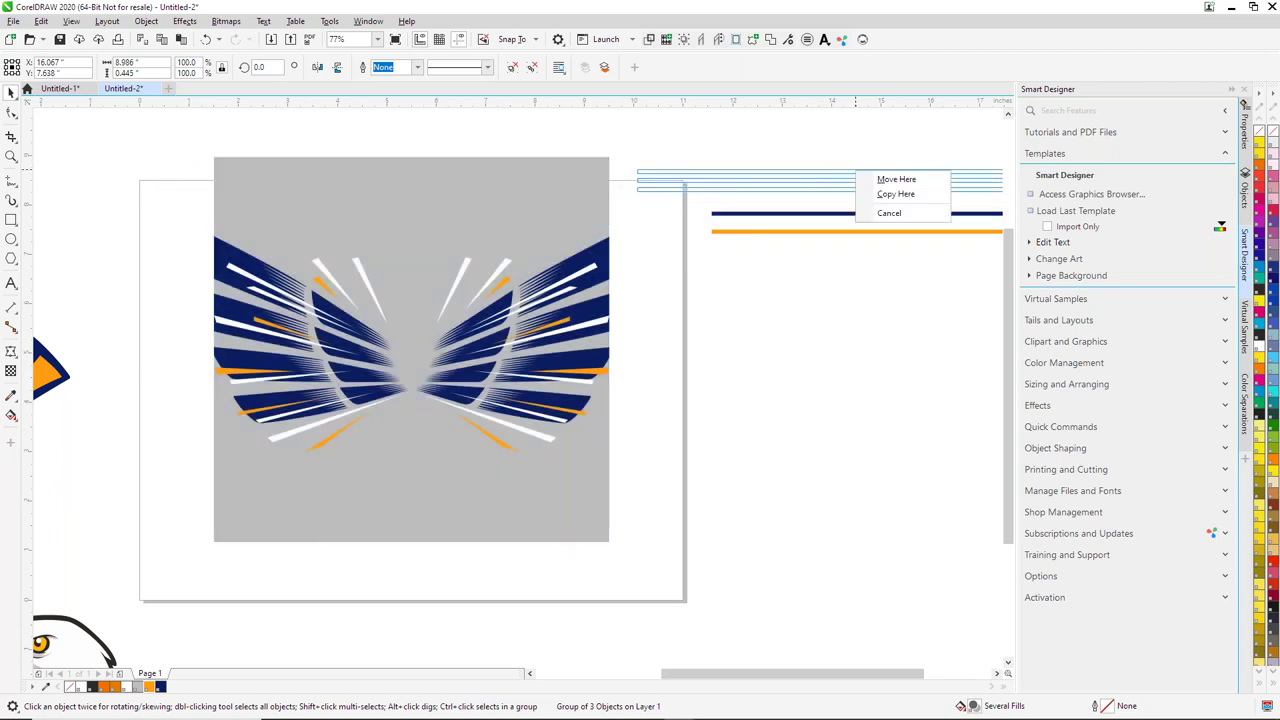
left_click(781, 168)
left_click_drag(765, 214, 767, 310)
left_click(749, 237)
Step: PowerClip the upper stripe group inside the gray frame, positioned across its top edge
left_click(894, 219)
left_click_drag(894, 219, 370, 174)
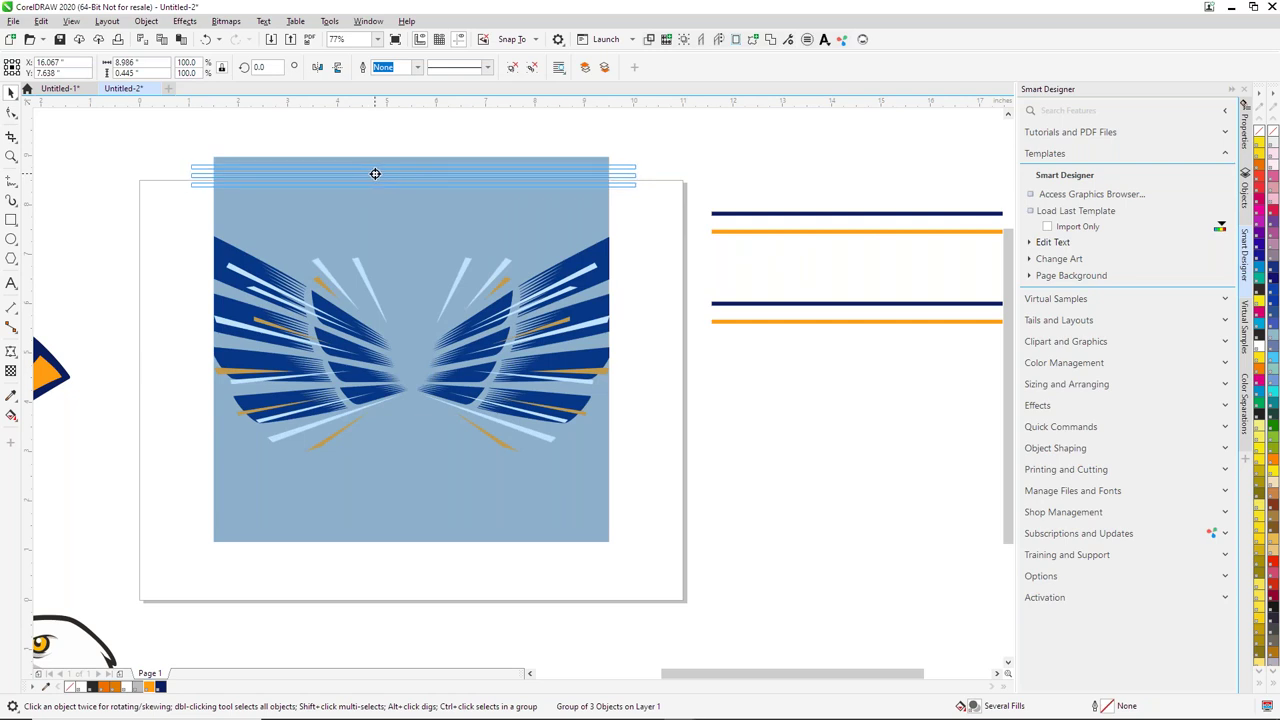
left_click_drag(375, 174, 376, 175)
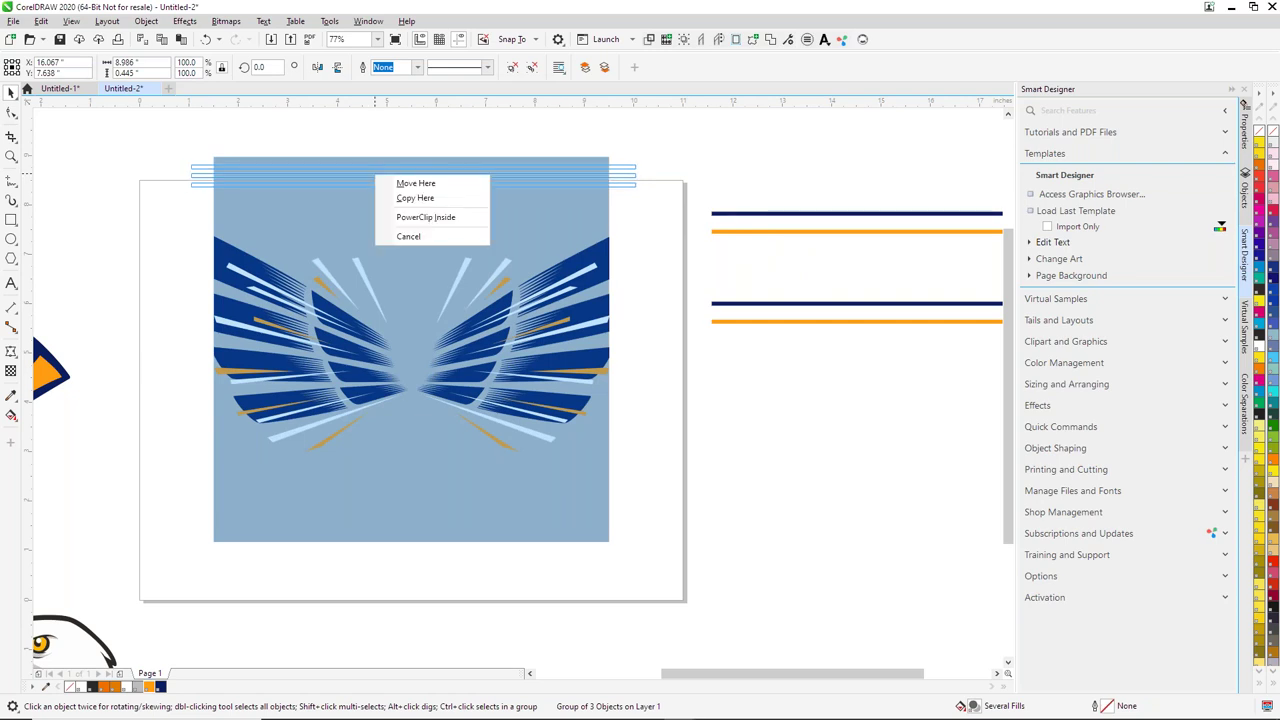
left_click(432, 216)
Step: PowerClip the remaining stripe group inside the gray frame along its bottom edge and deselect it
scroll(758, 247, "down", 2)
left_click_drag(731, 243, 973, 323)
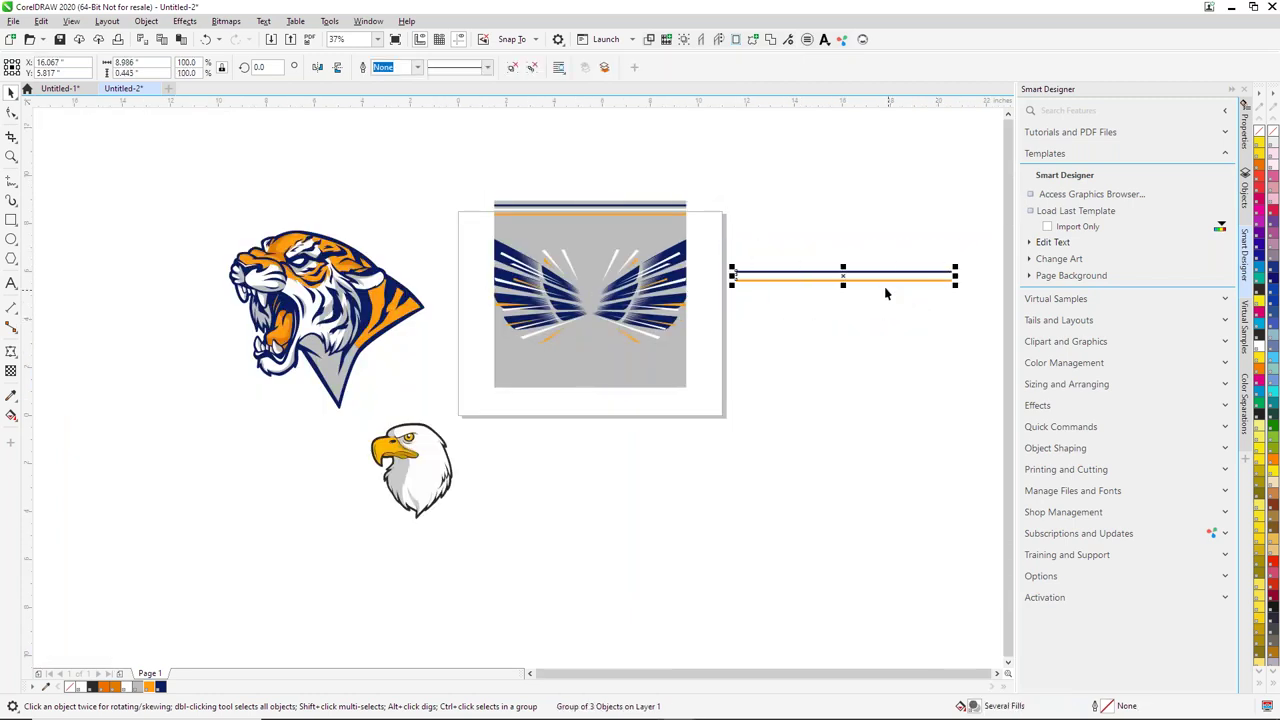
left_click_drag(886, 278, 627, 378)
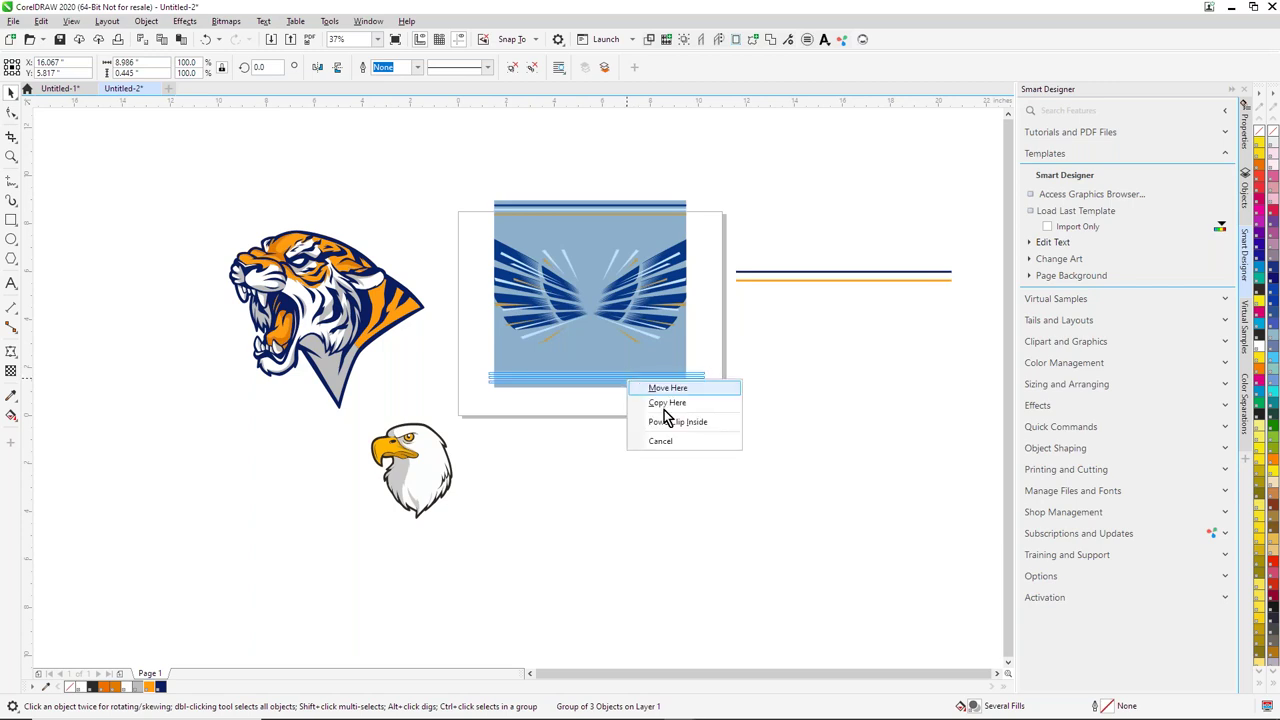
left_click(683, 421)
left_click(867, 467)
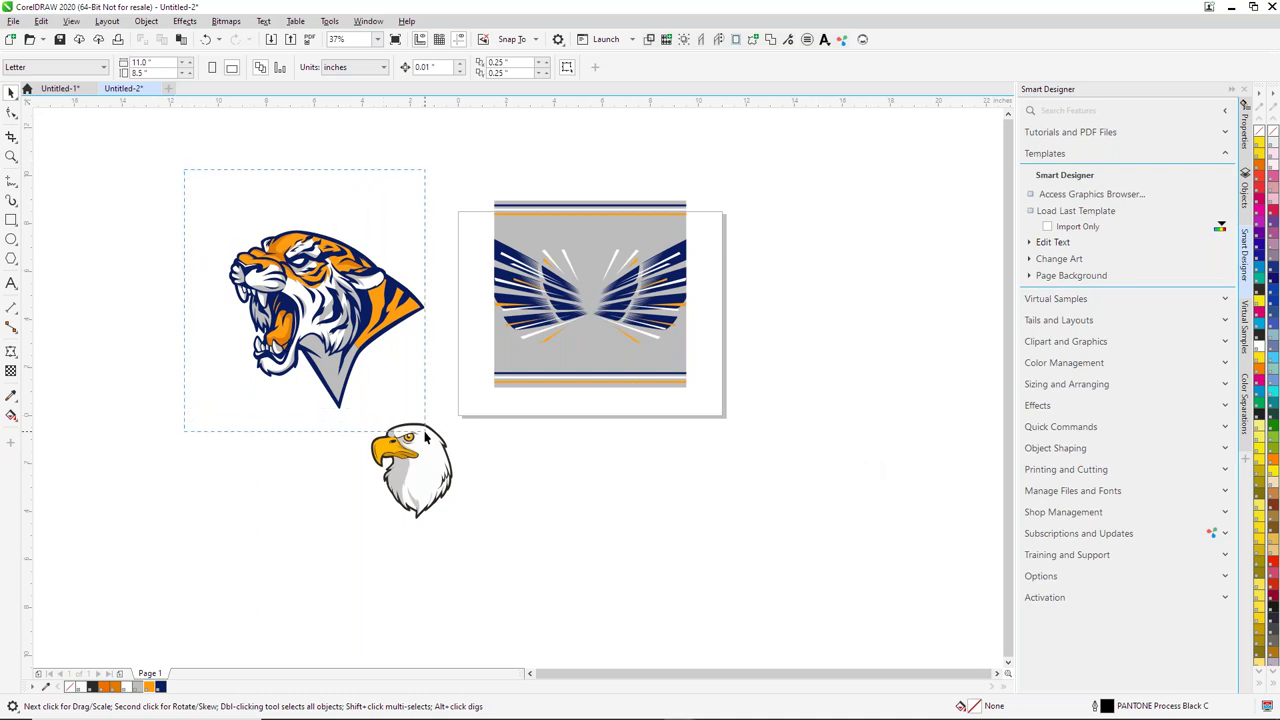
Step: Scale the tiger mascot down to about 3.82 by 3.48 inches and place it between the wings
left_click_drag(443, 420, 333, 326)
left_click_drag(378, 362, 590, 298)
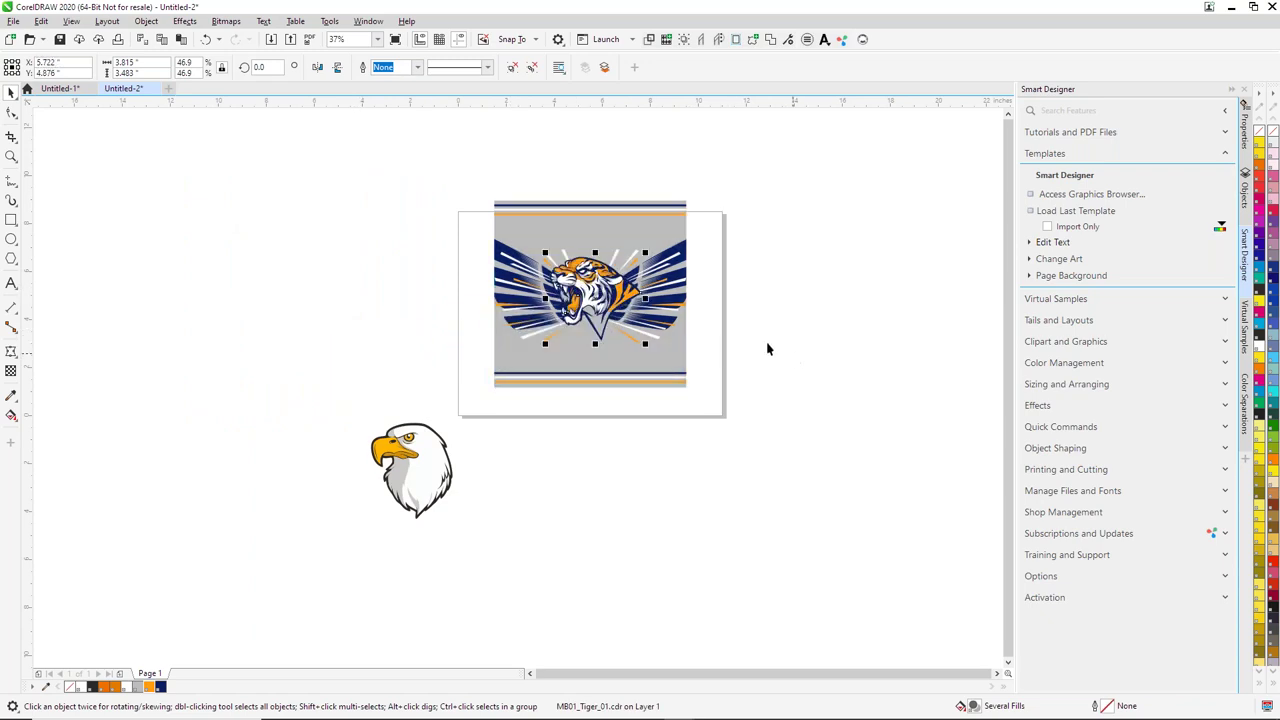
left_click(898, 326)
Step: Delete the eagle head mascot from below the page
scroll(898, 326, "up", 2)
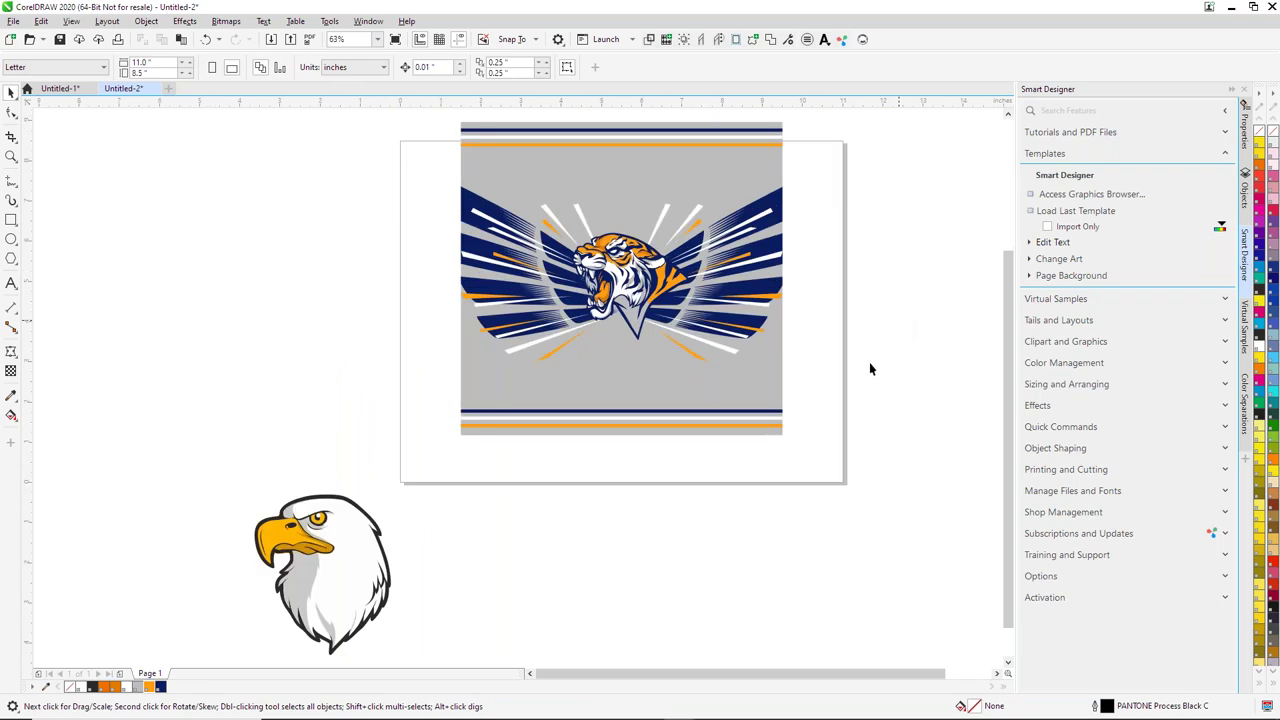
left_click(374, 538)
key("Delete")
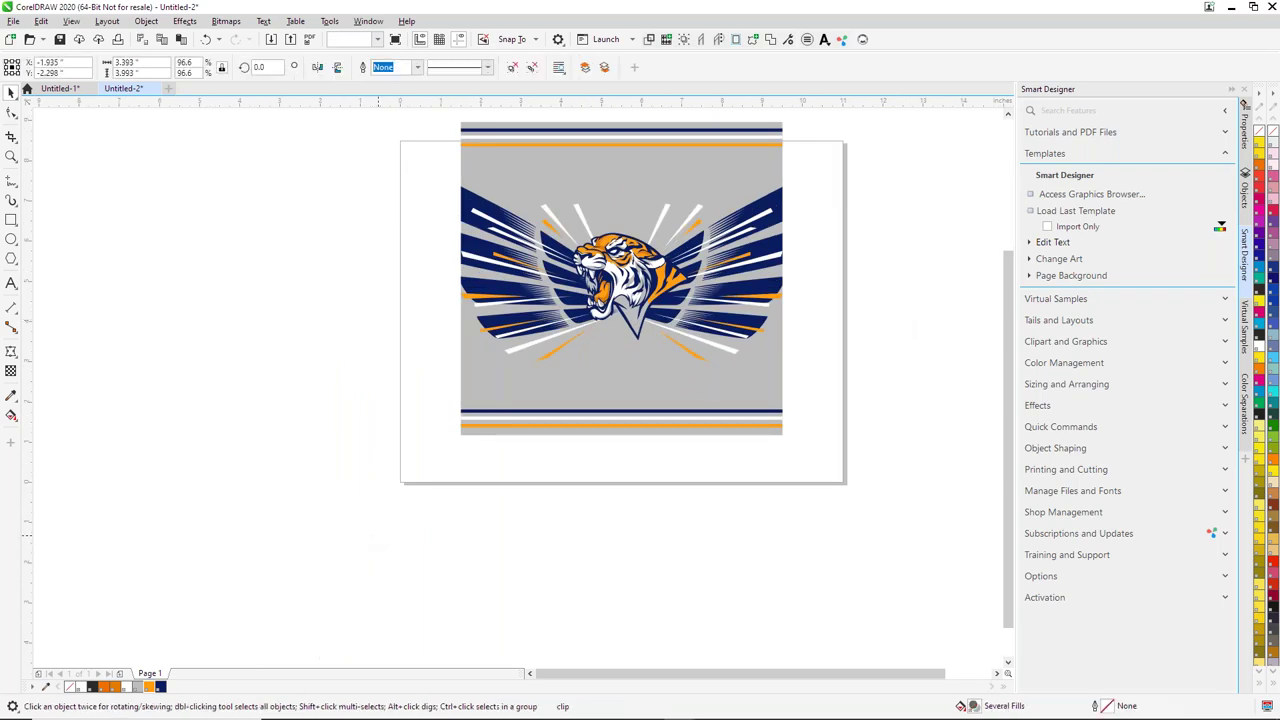
Step: Add the artistic text "CENTRAL" in the empty area left of the page
left_click(11, 285)
left_click(168, 351)
type("CE")
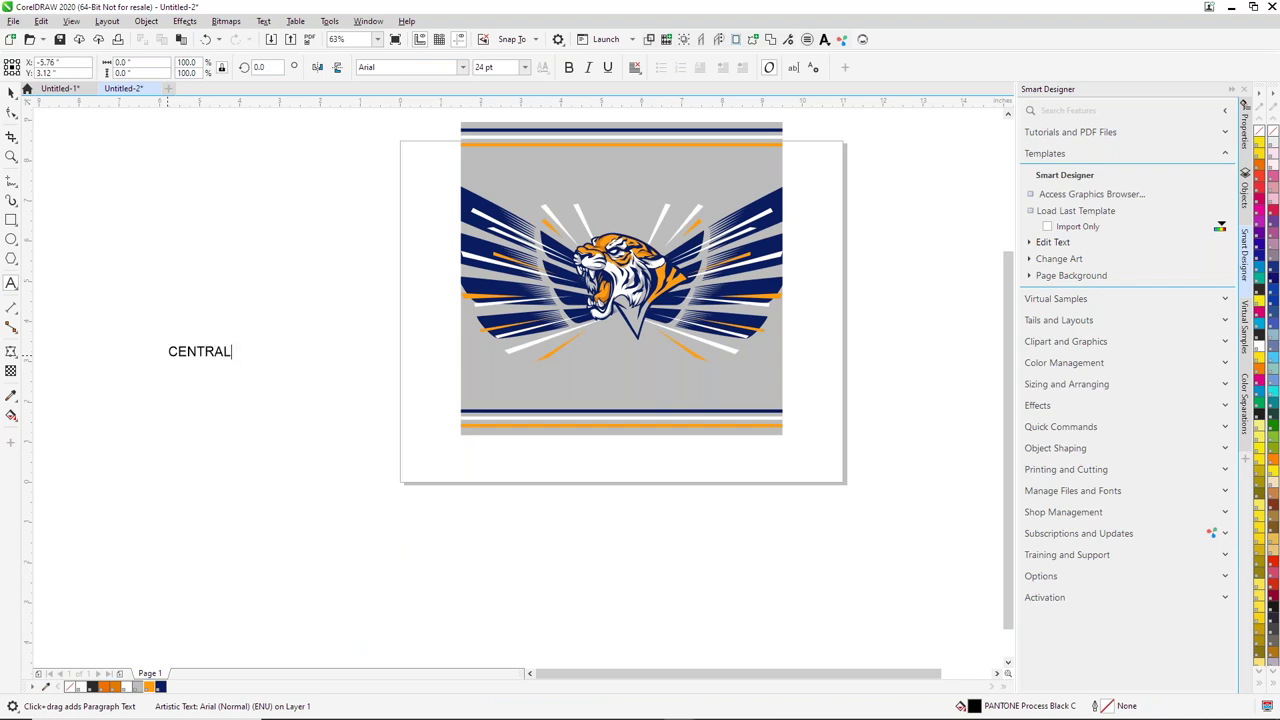
type("NTRAL")
left_click(11, 91)
Step: Set CENTRAL in FTY Galactic Vanguardian, enlarge it to about 3.77 inches wide and fill it with navy PANTONE 2758 C
left_click(463, 67)
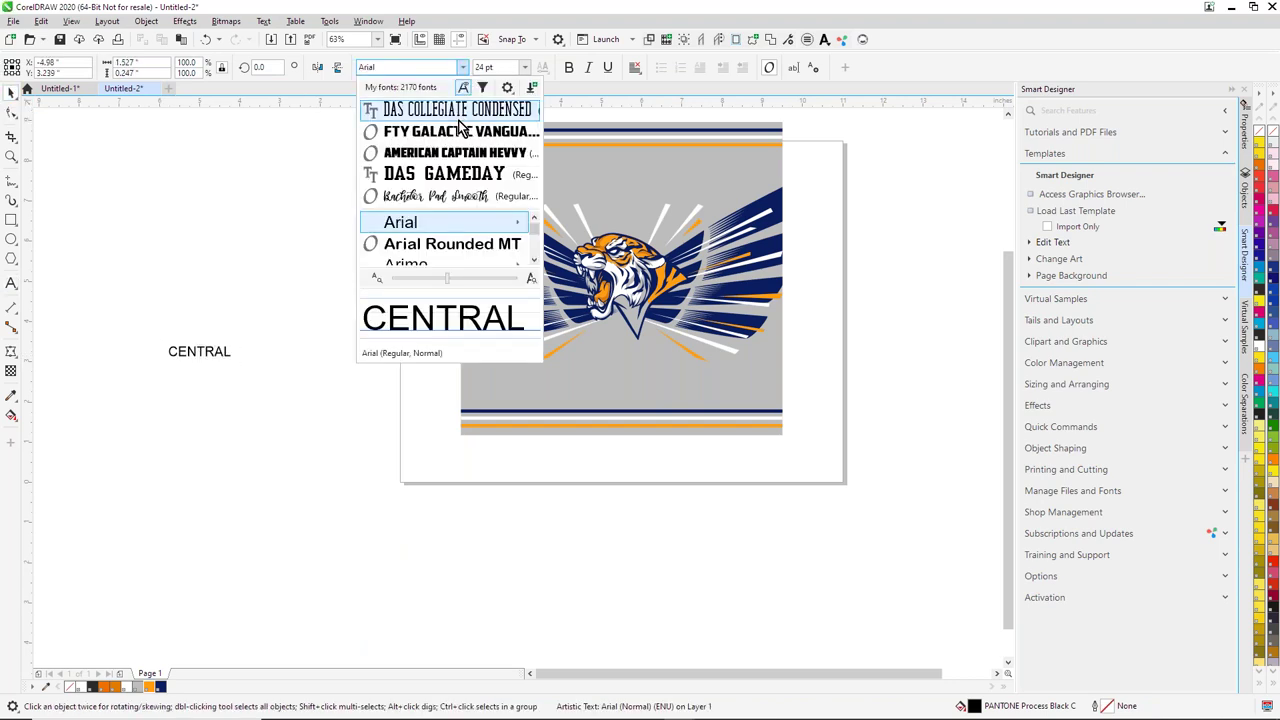
left_click(461, 153)
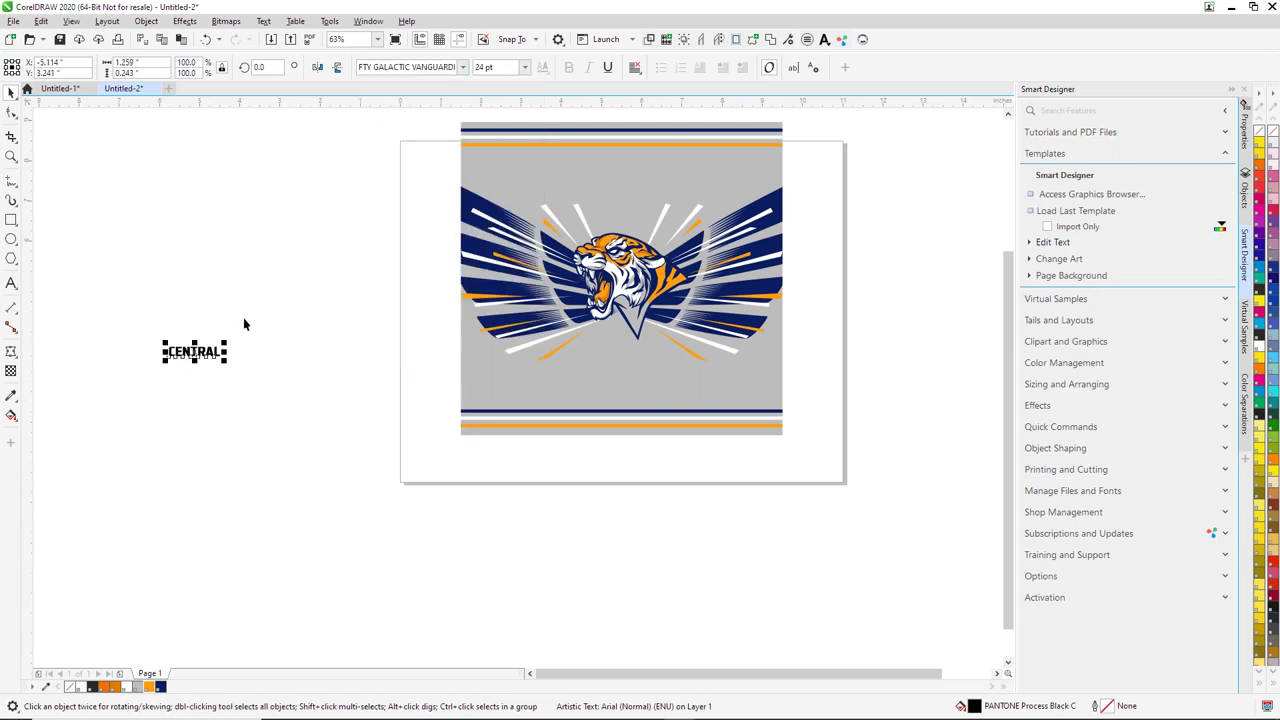
left_click_drag(227, 342, 327, 324)
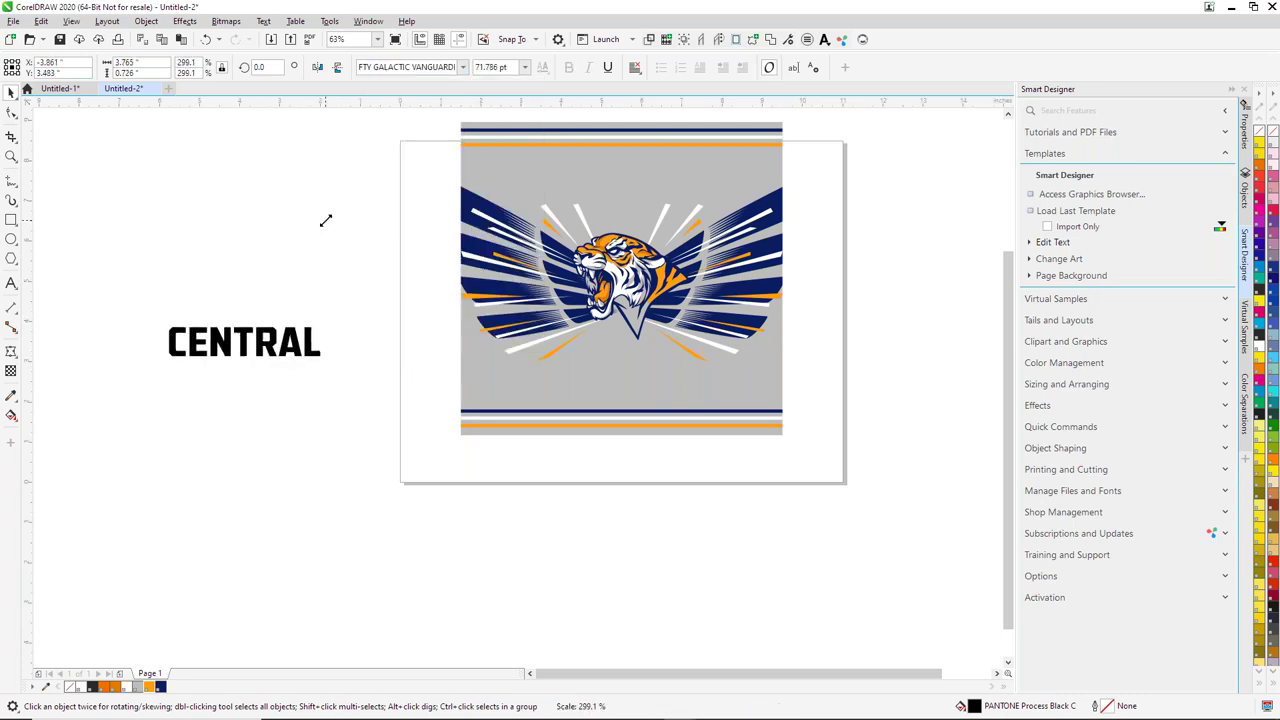
left_click(160, 687)
left_click(266, 503)
left_click_drag(247, 341, 246, 466)
right_click(246, 466)
left_click(13, 287)
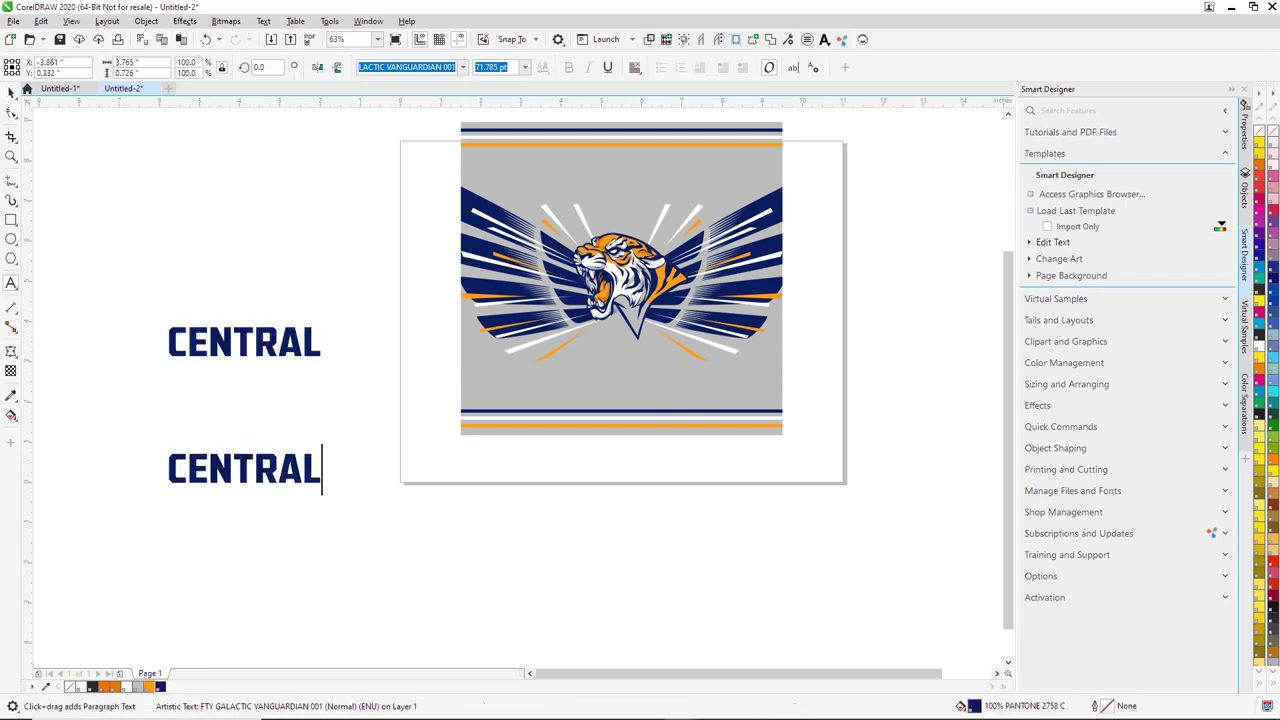
left_click_drag(166, 470, 346, 469)
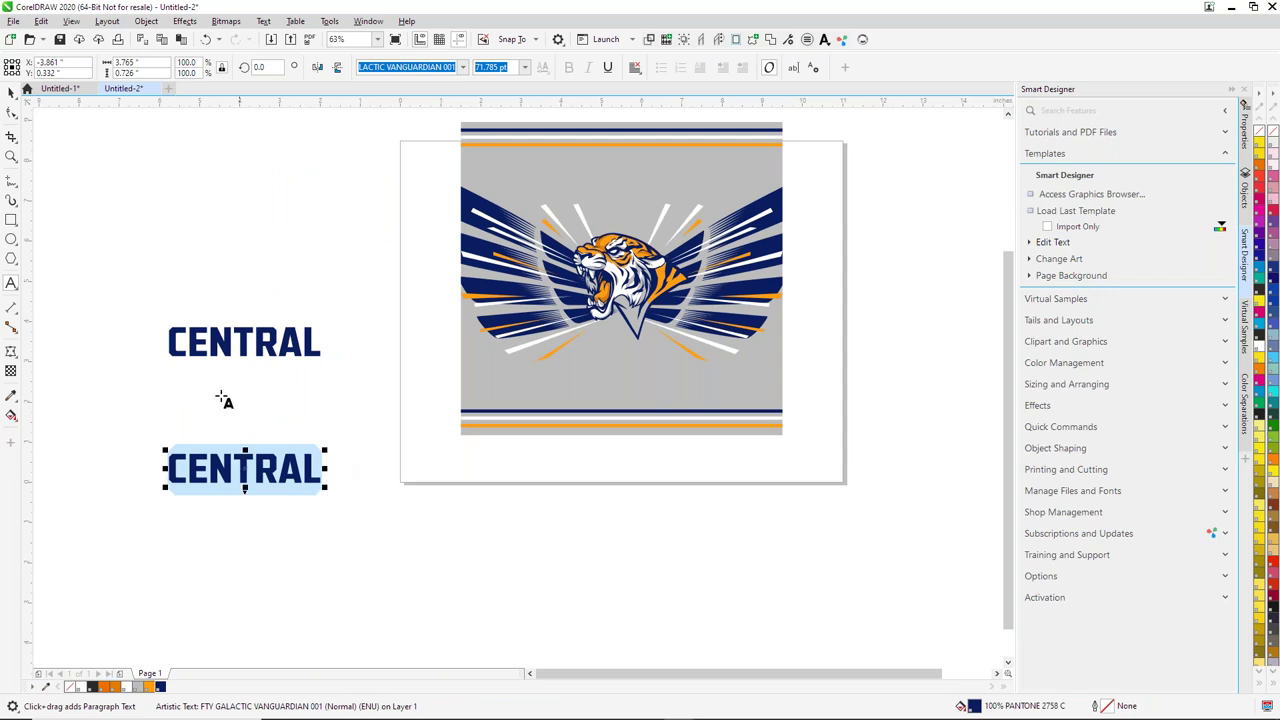
left_click(11, 92)
key("Delete")
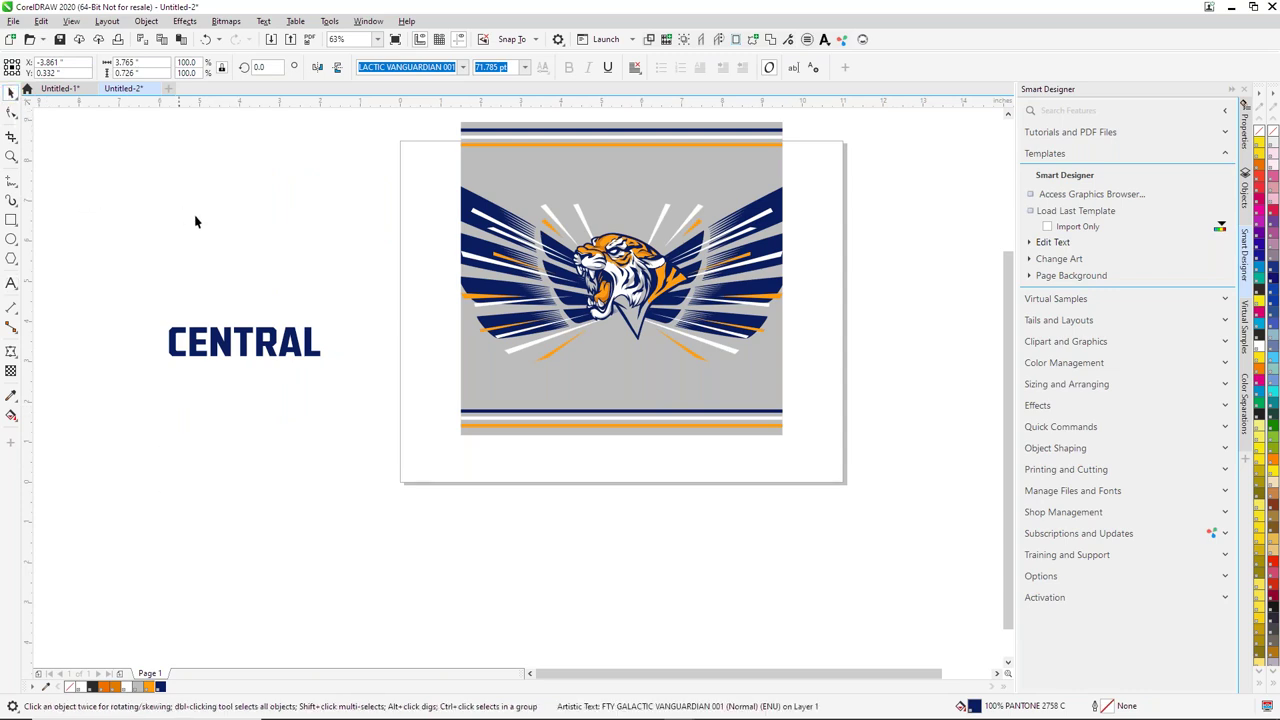
Step: Duplicate the CENTRAL text straight below itself and change the copy's wording to "TIGERS"
left_click_drag(244, 338, 244, 472)
right_click(244, 472)
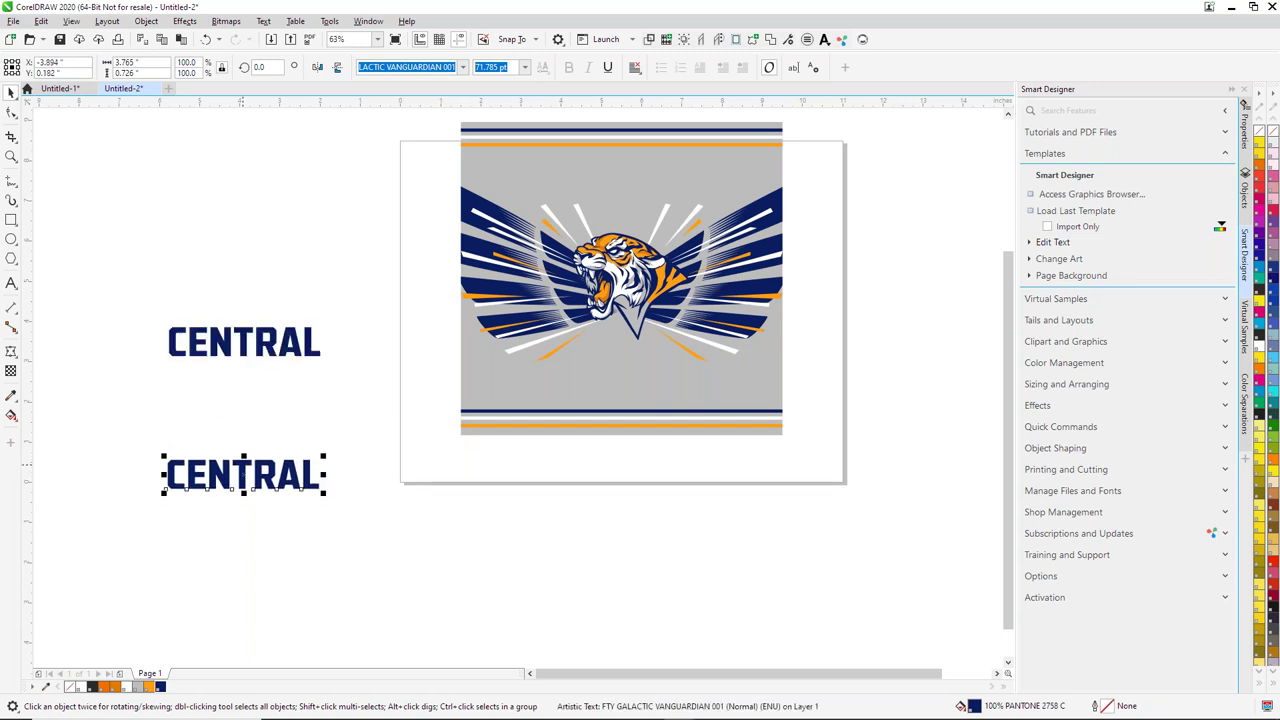
left_click(11, 283)
left_click_drag(170, 476, 331, 480)
type("TIGERS")
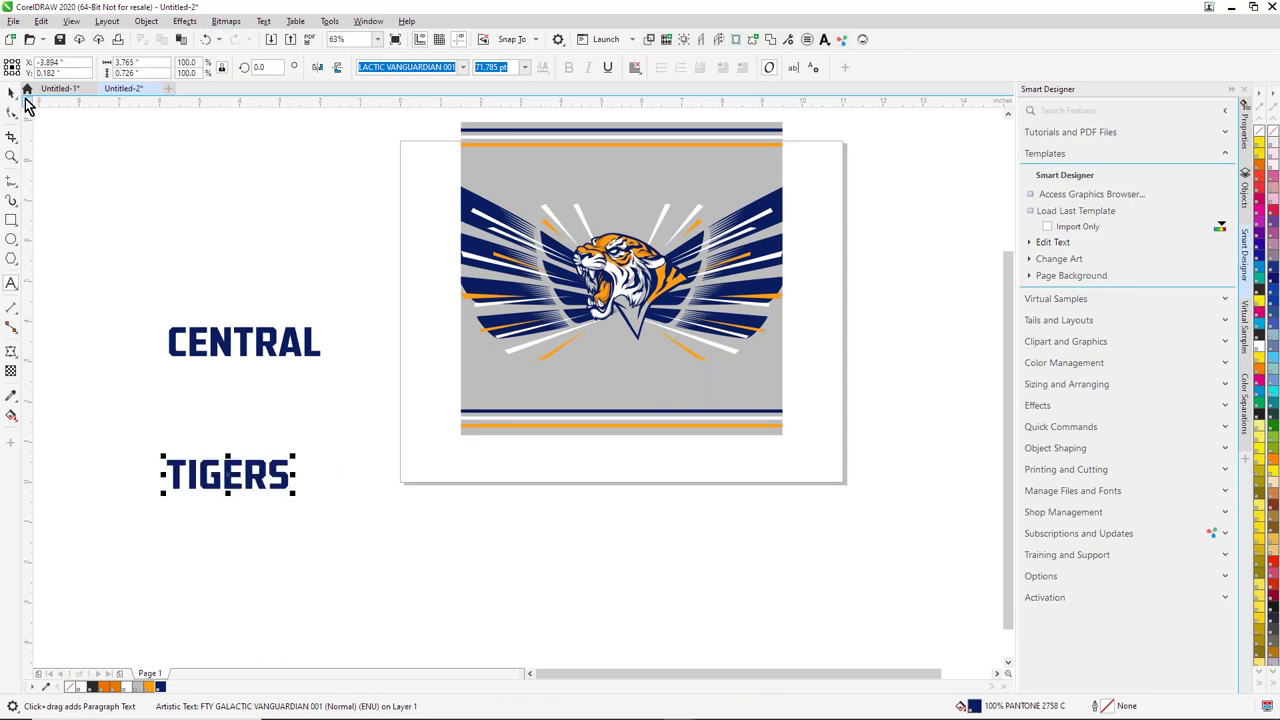
left_click(12, 97)
left_click(108, 285)
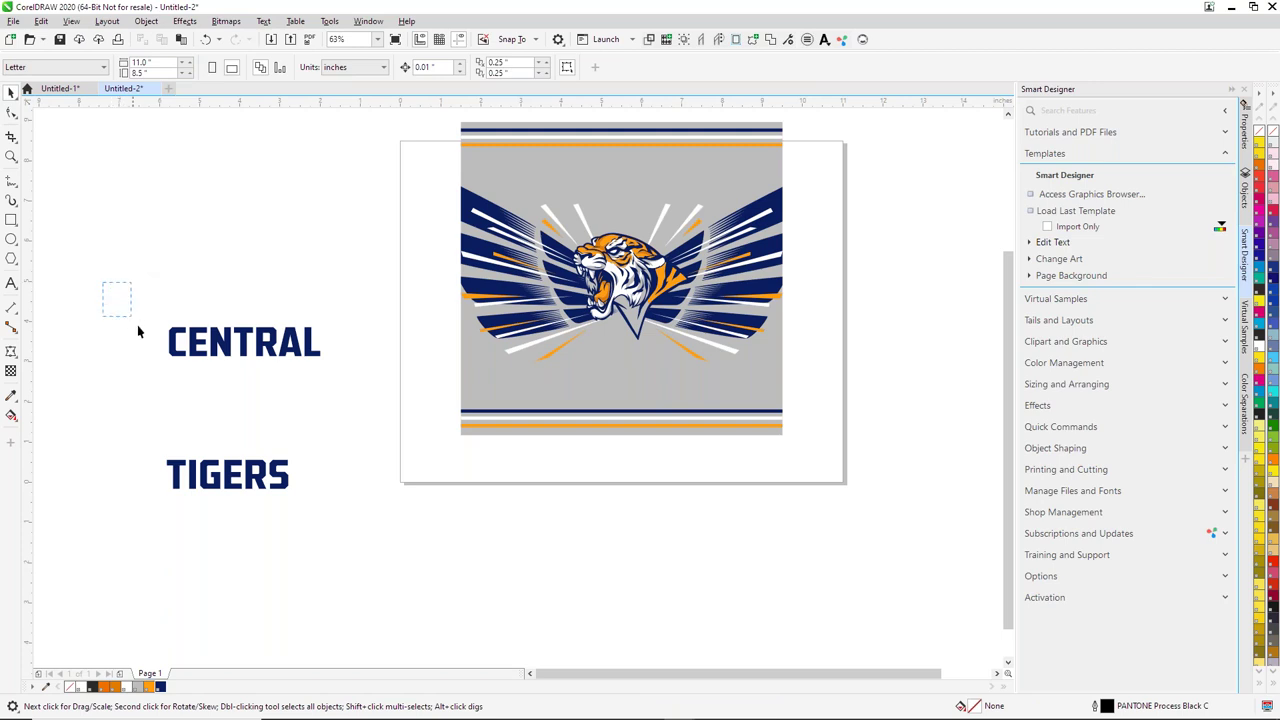
Step: Give both words a 2.0 mm orange PANTONE 1375 C outline, placed behind the fill and scaling with the object
left_click_drag(254, 443, 361, 547)
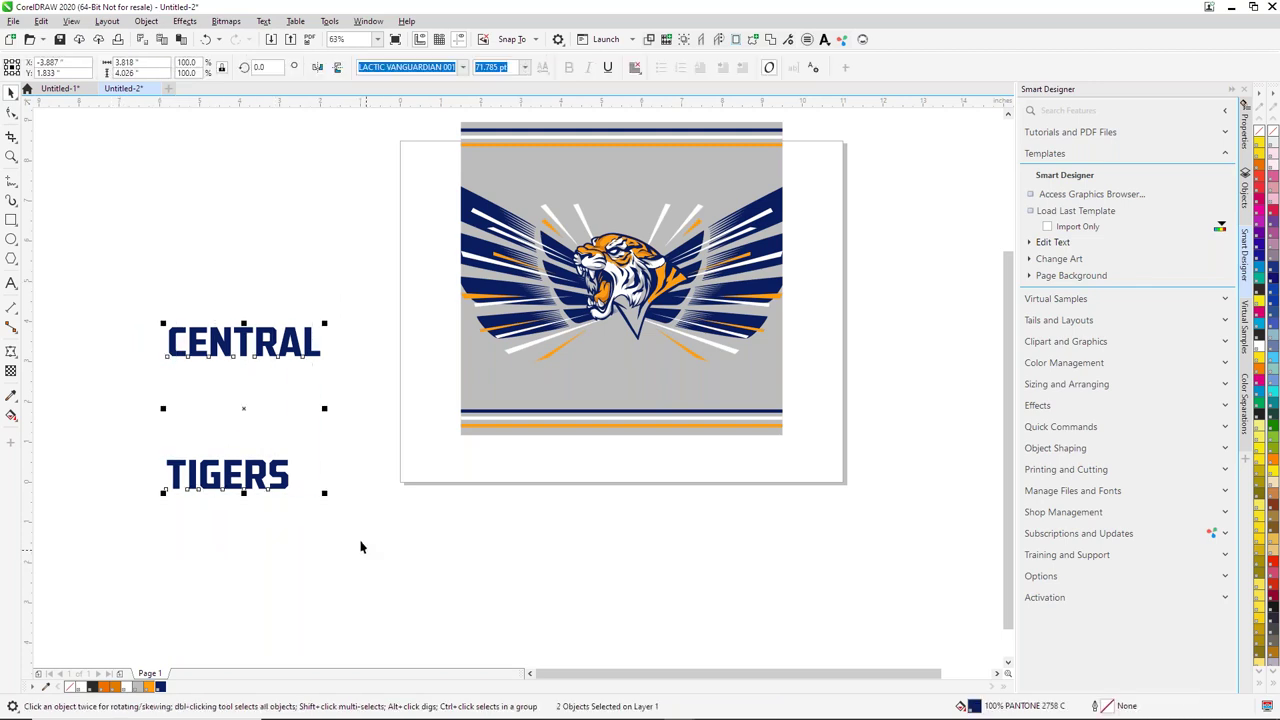
right_click(150, 688)
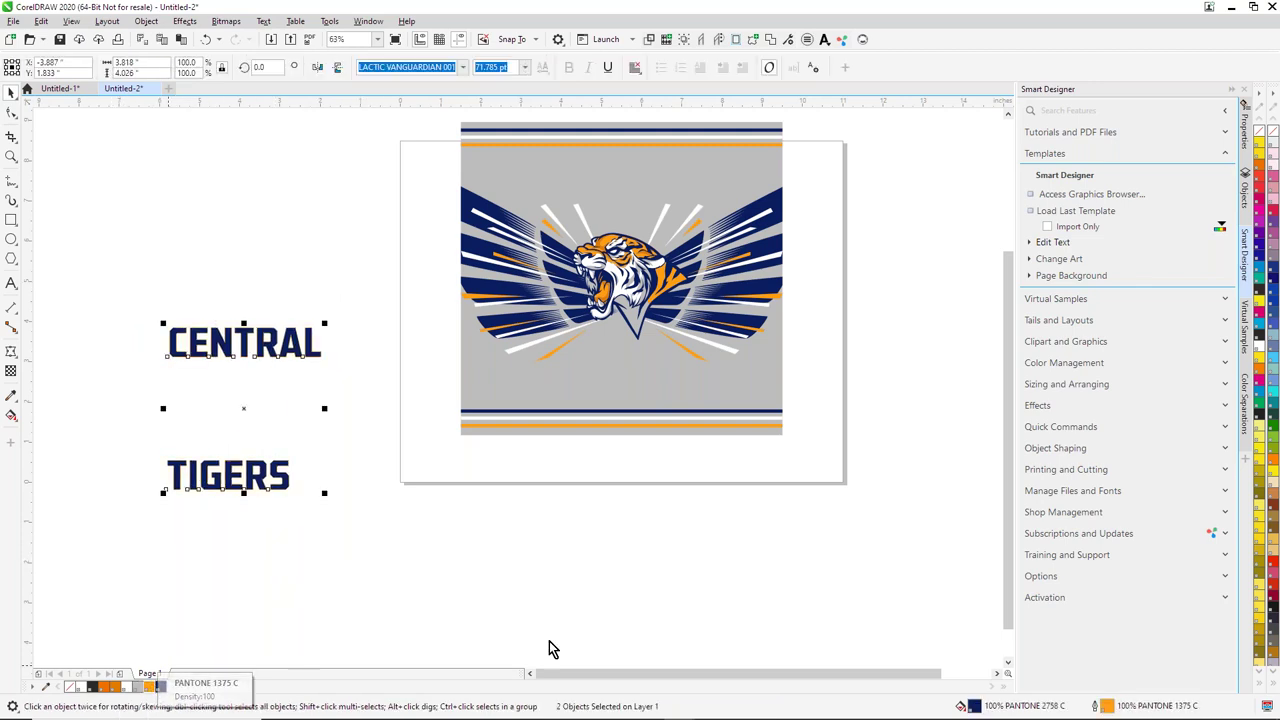
double_click(1097, 710)
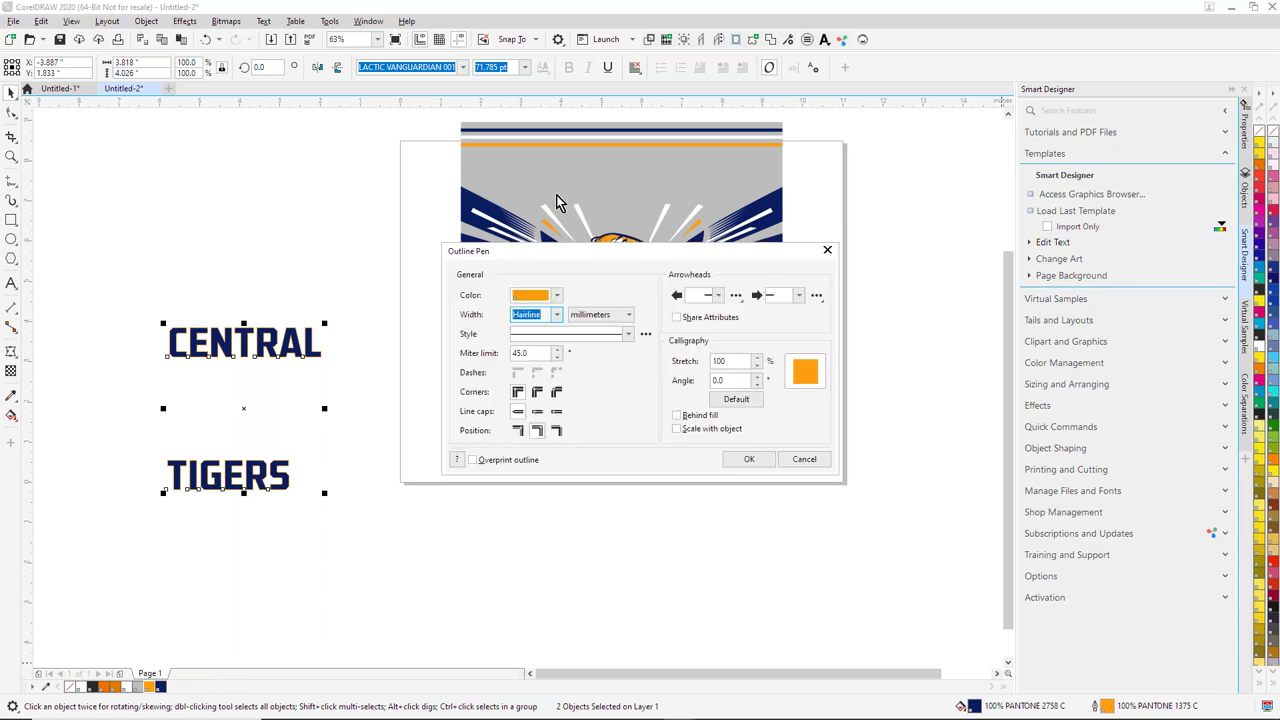
left_click(557, 314)
left_click(526, 420)
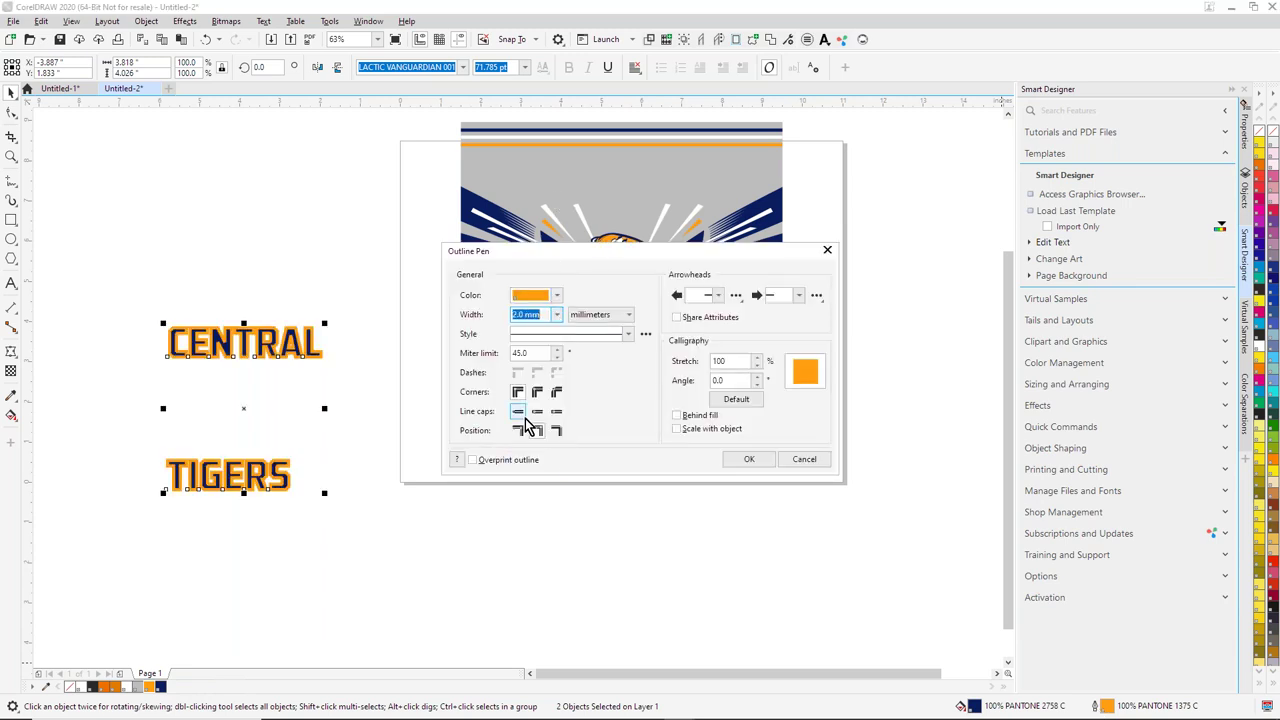
left_click(678, 416)
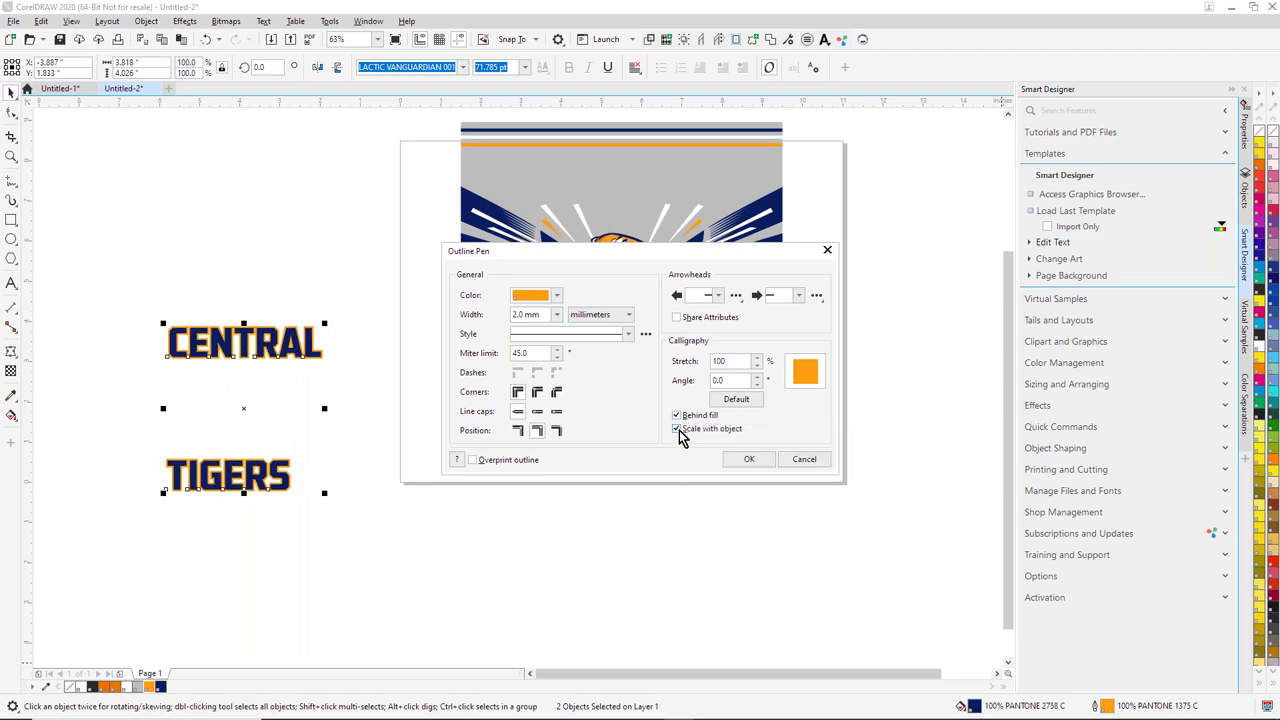
left_click(762, 462)
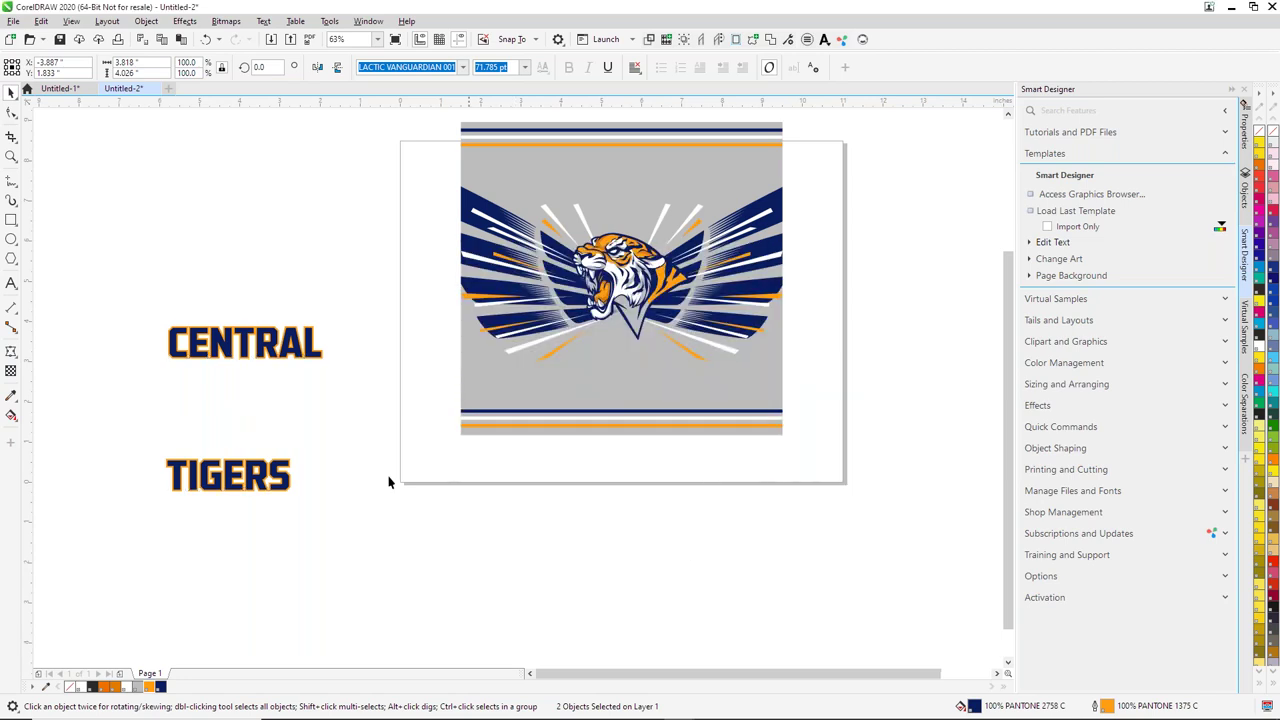
Step: Move CENTRAL above the tiger's head and TIGERS below it, both within the gray frame
left_click(155, 313)
left_click_drag(278, 337, 658, 173)
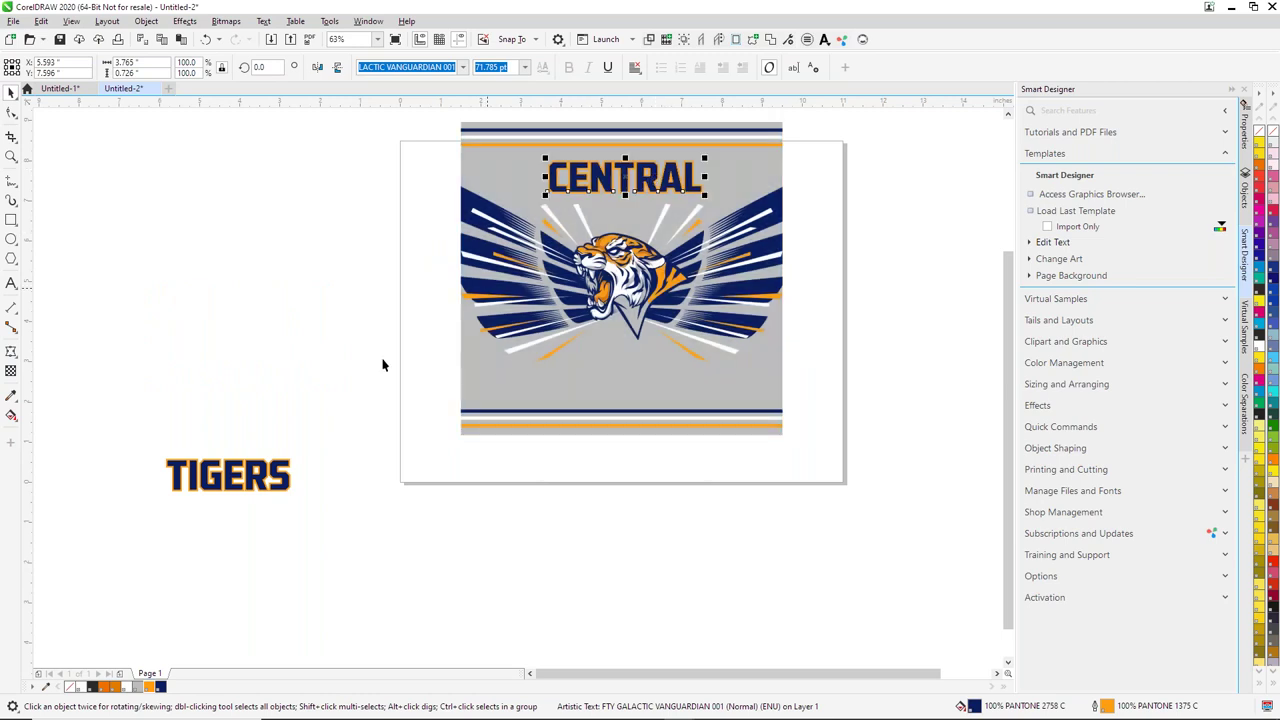
left_click_drag(113, 409, 357, 553)
left_click_drag(250, 475, 646, 384)
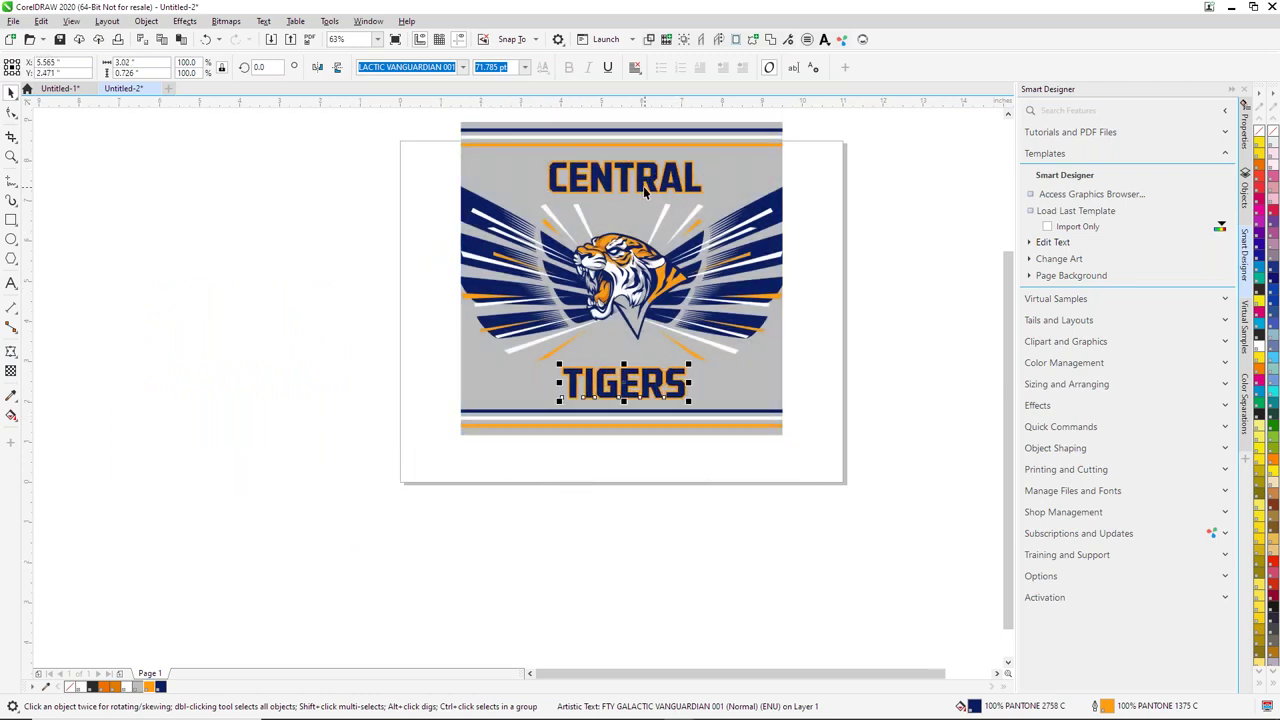
Step: Align TIGERS to CENTRAL on a common vertical center line and deselect both words
left_click(642, 185, "shift")
key("c")
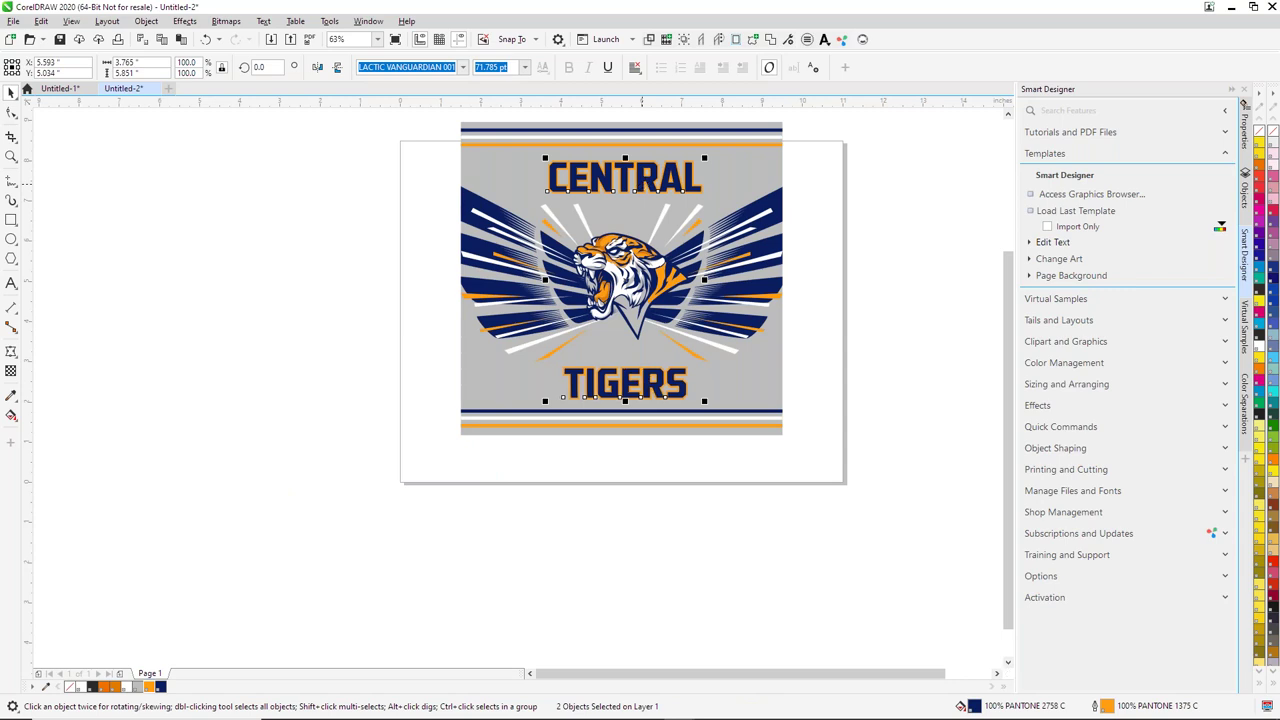
left_click(278, 222)
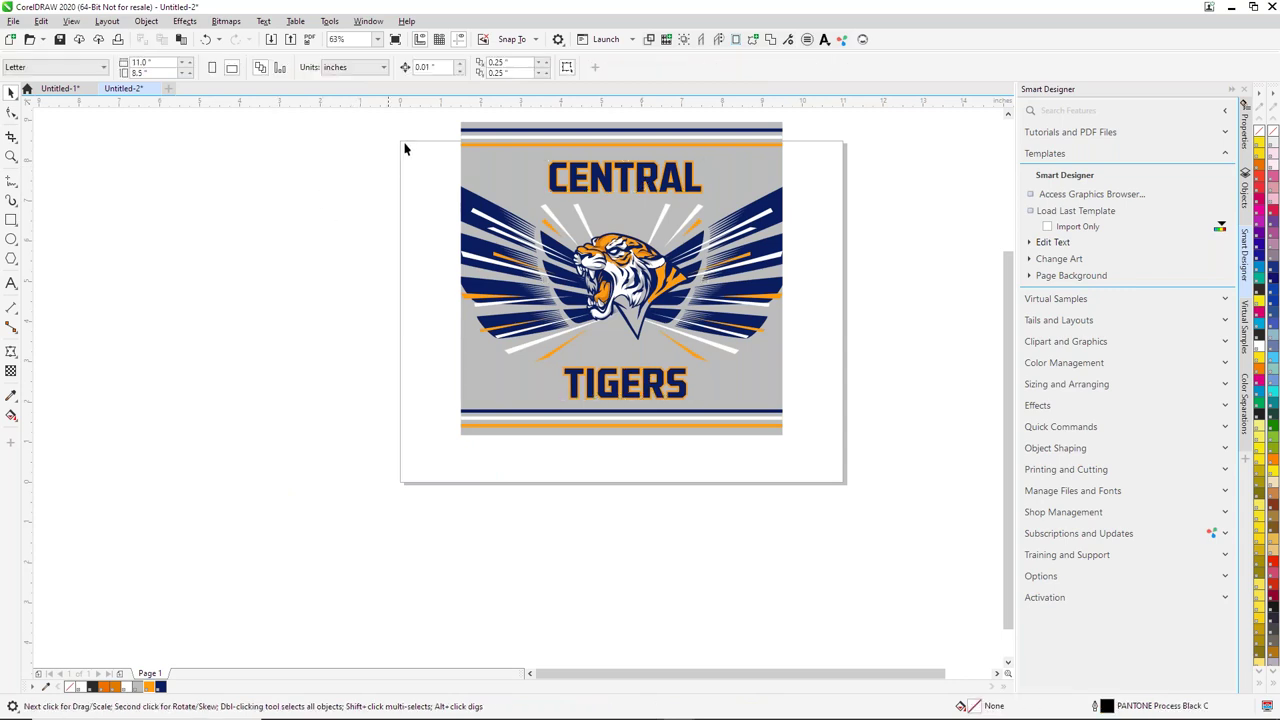
scroll(404, 148, "down", 4)
left_click_drag(395, 123, 553, 248)
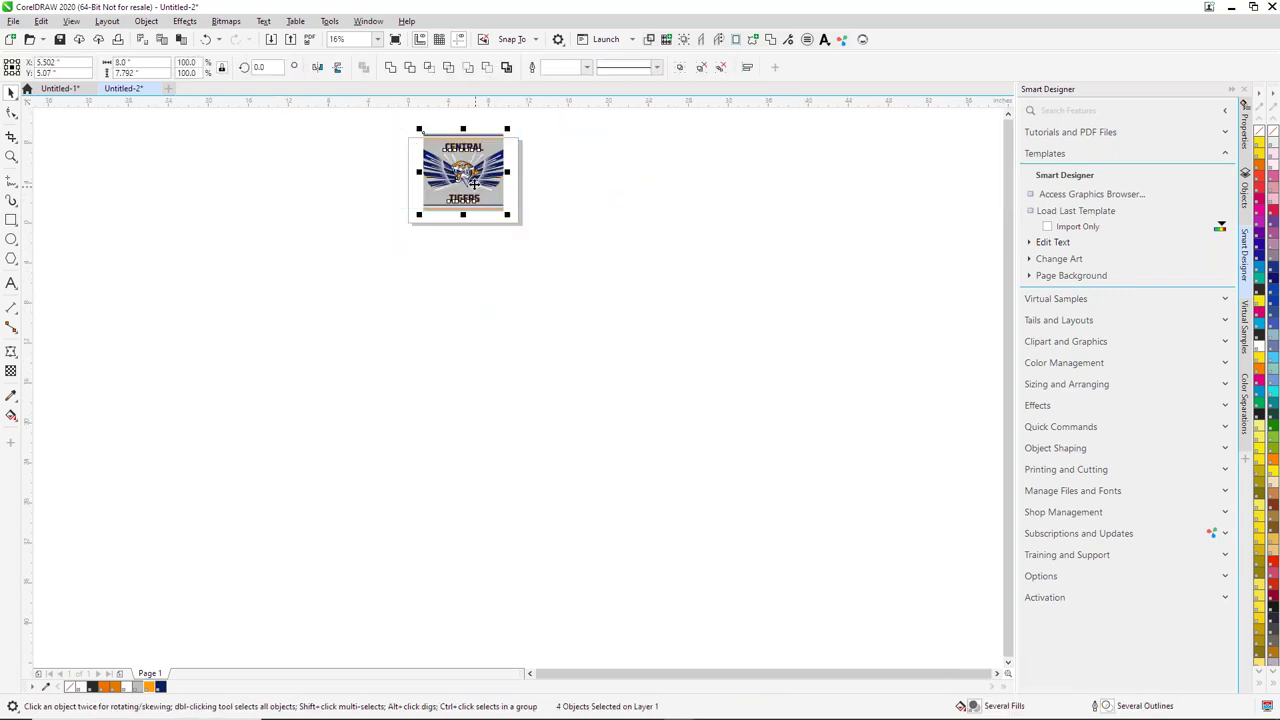
left_click(282, 204)
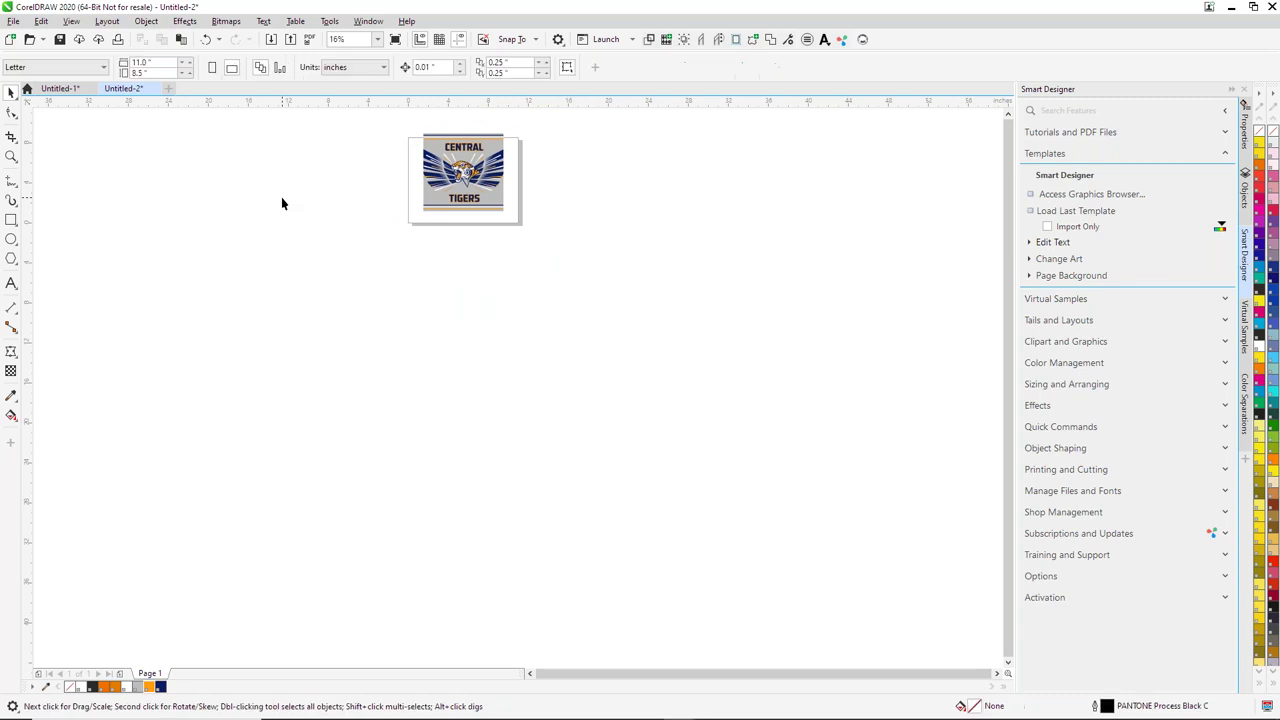
Step: Open the drawing Gaitor Template.cdr from the Desktop folder
left_click(12, 20)
mouse_move(49, 100)
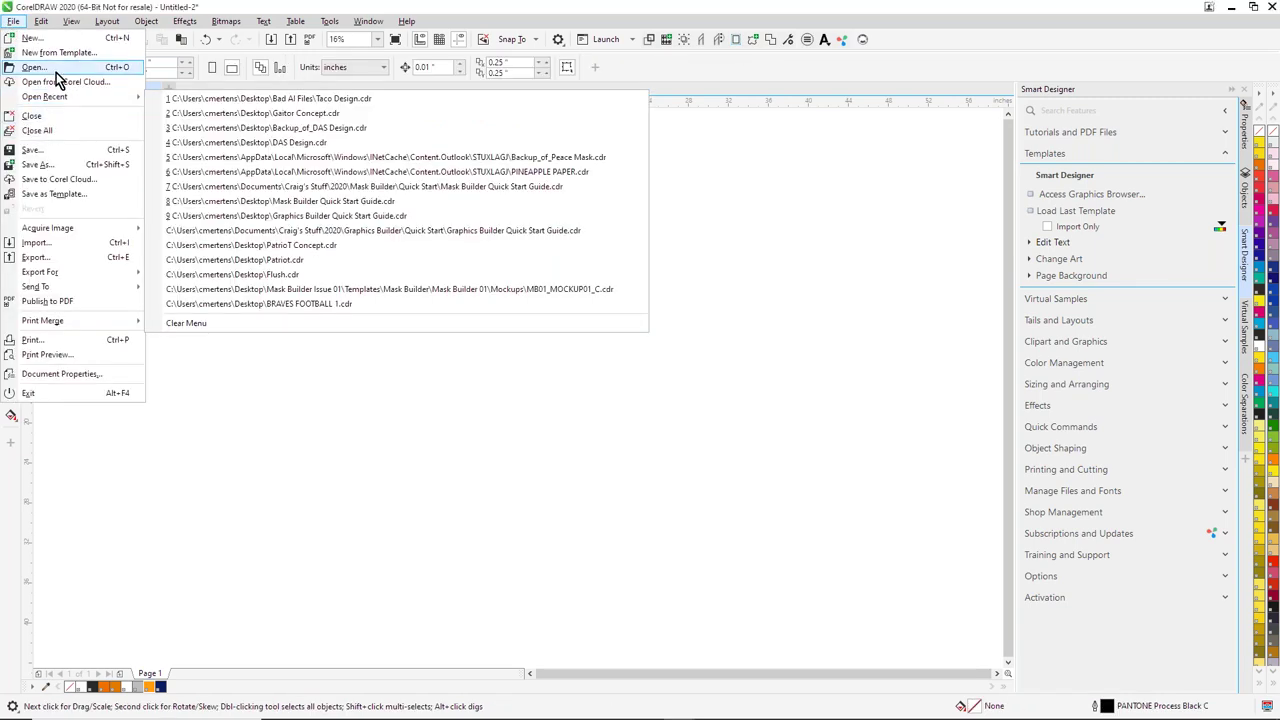
left_click(36, 67)
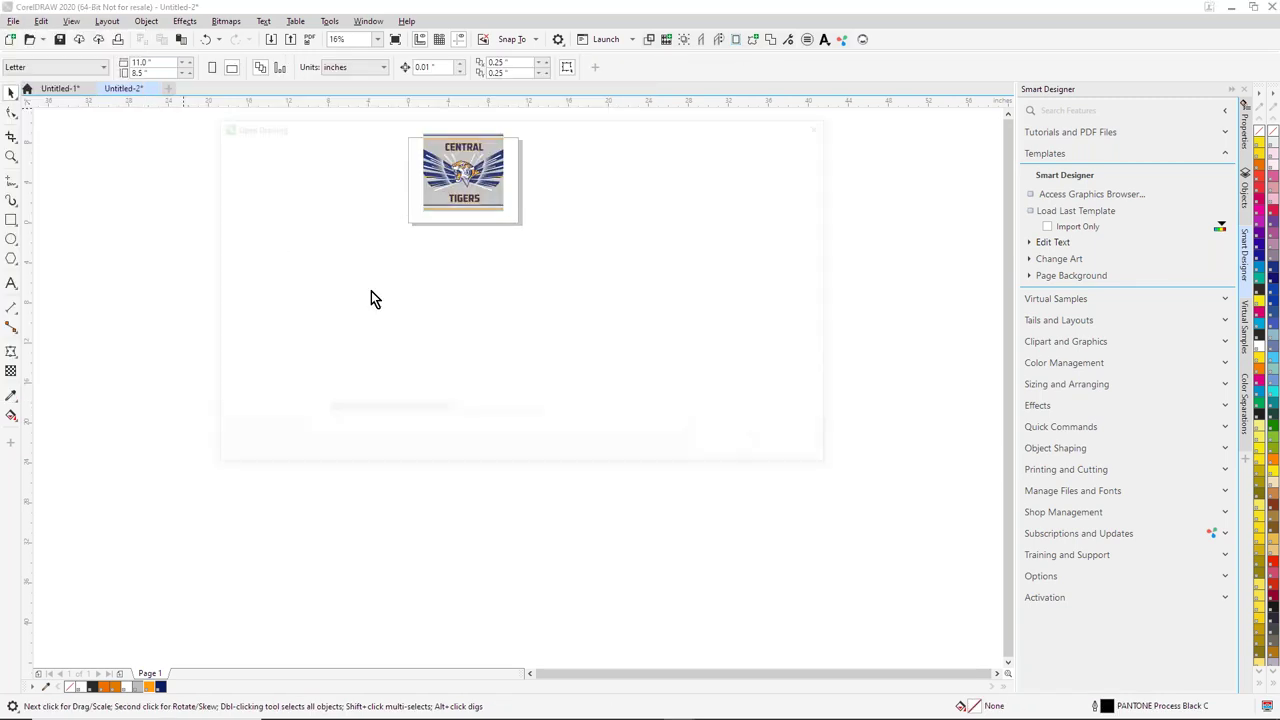
scroll(305, 262, "up", 3)
left_click(257, 217)
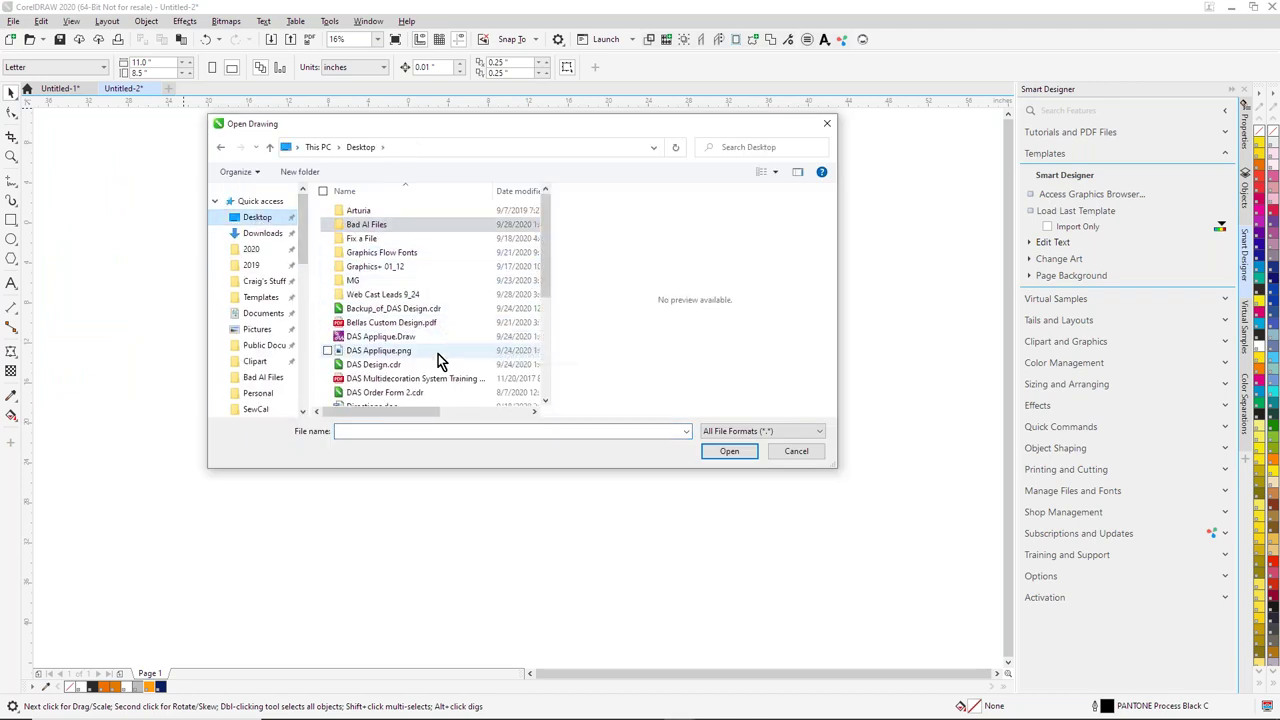
scroll(428, 366, "down", 1)
scroll(430, 370, "down", 1)
left_click(378, 357)
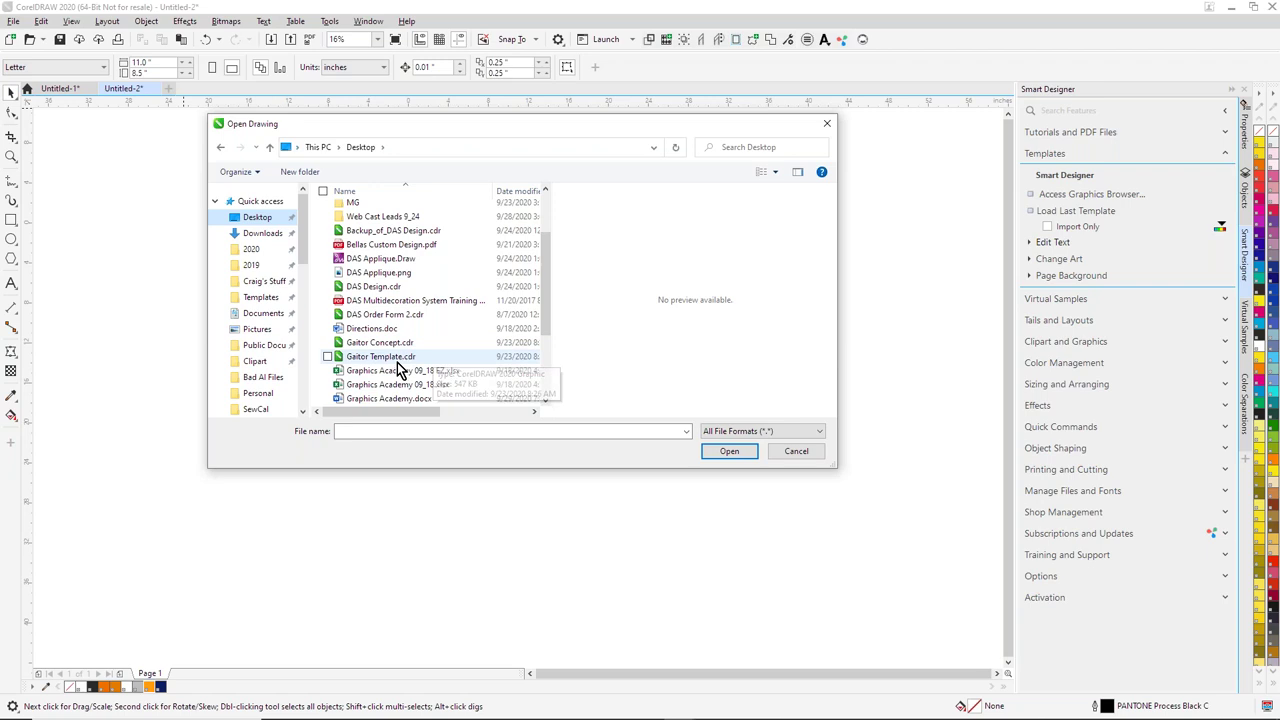
left_click(728, 479)
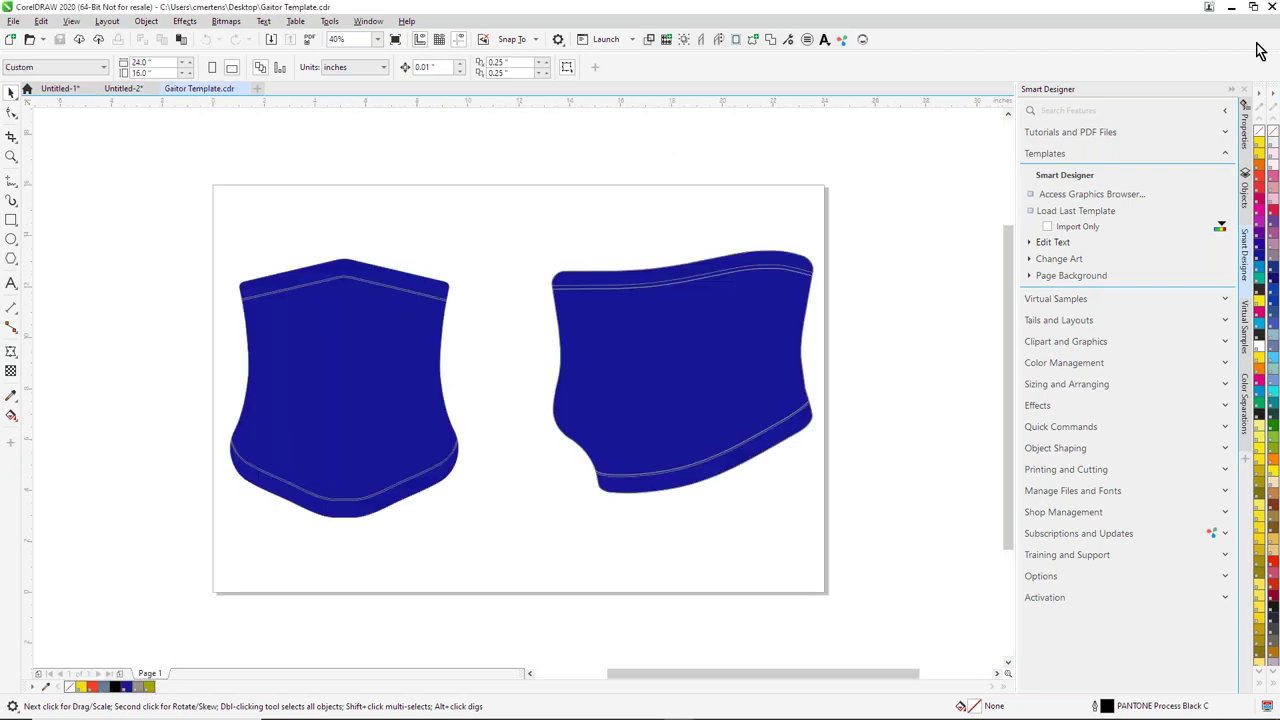
Step: Put the Graphics Browser window away behind the drawing program and return to the Central Tigers drawing
left_click(1237, 14)
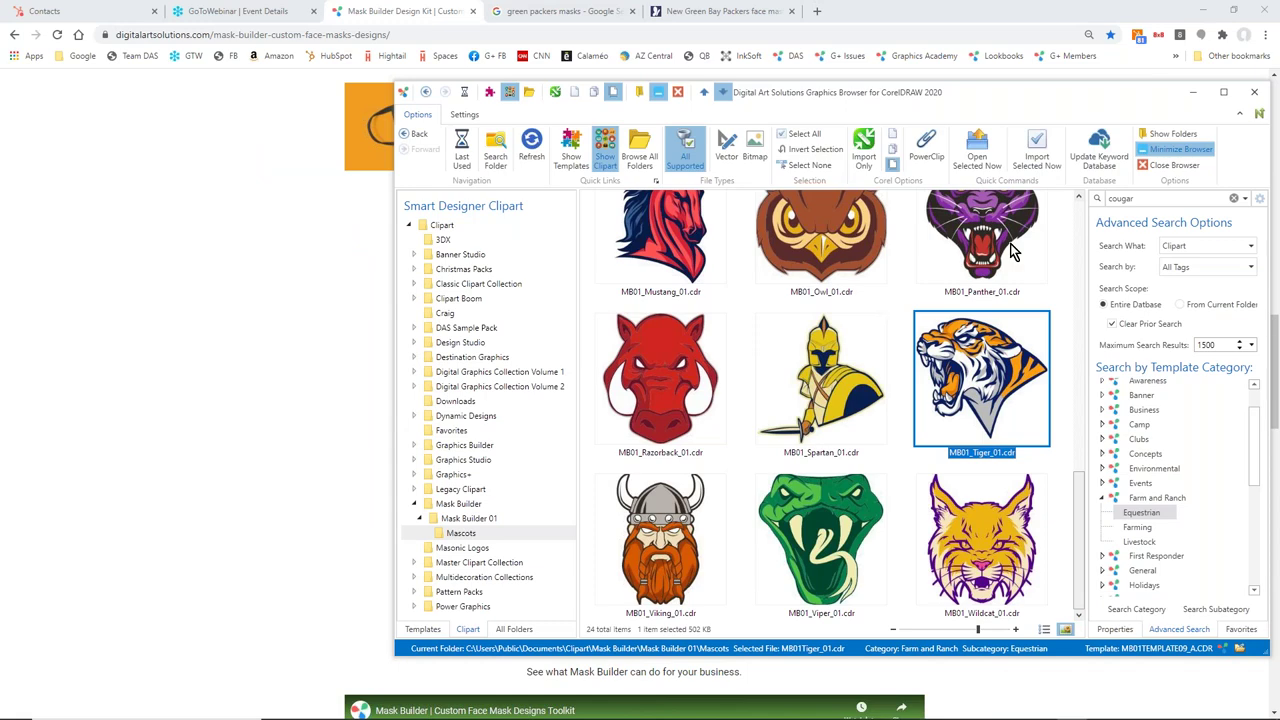
left_click(1203, 93)
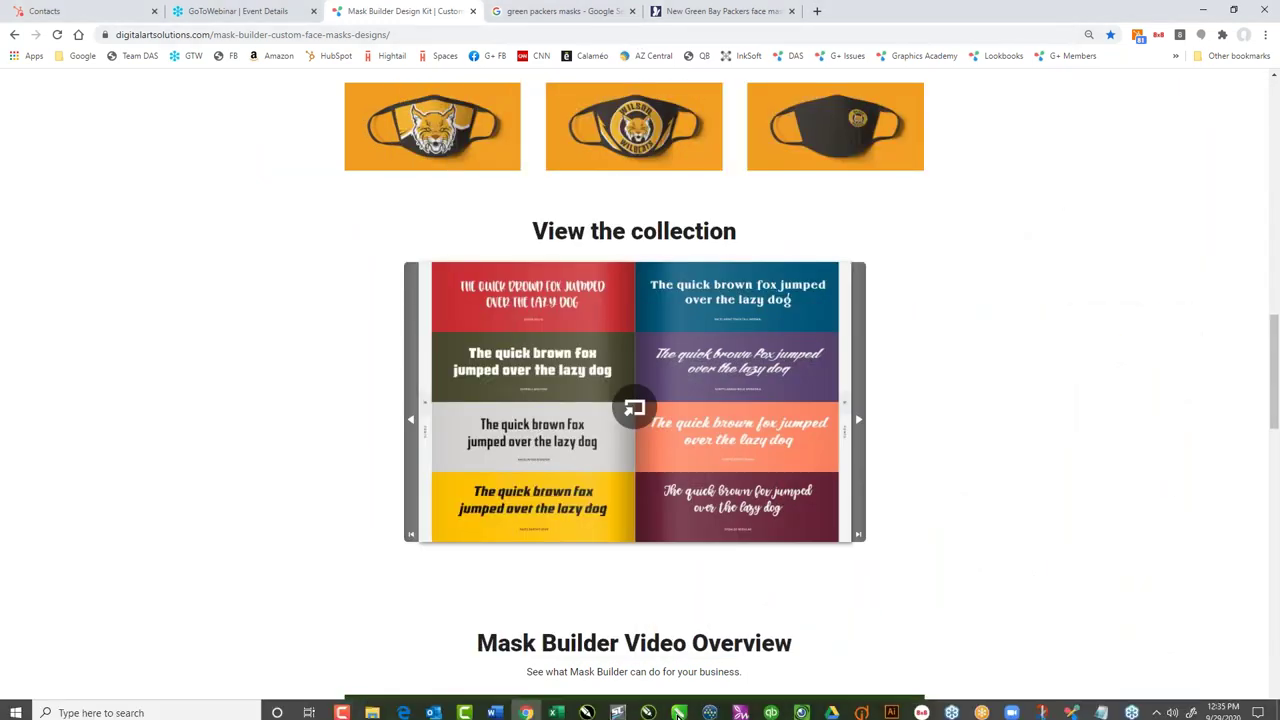
mouse_move(683, 710)
left_click(716, 664)
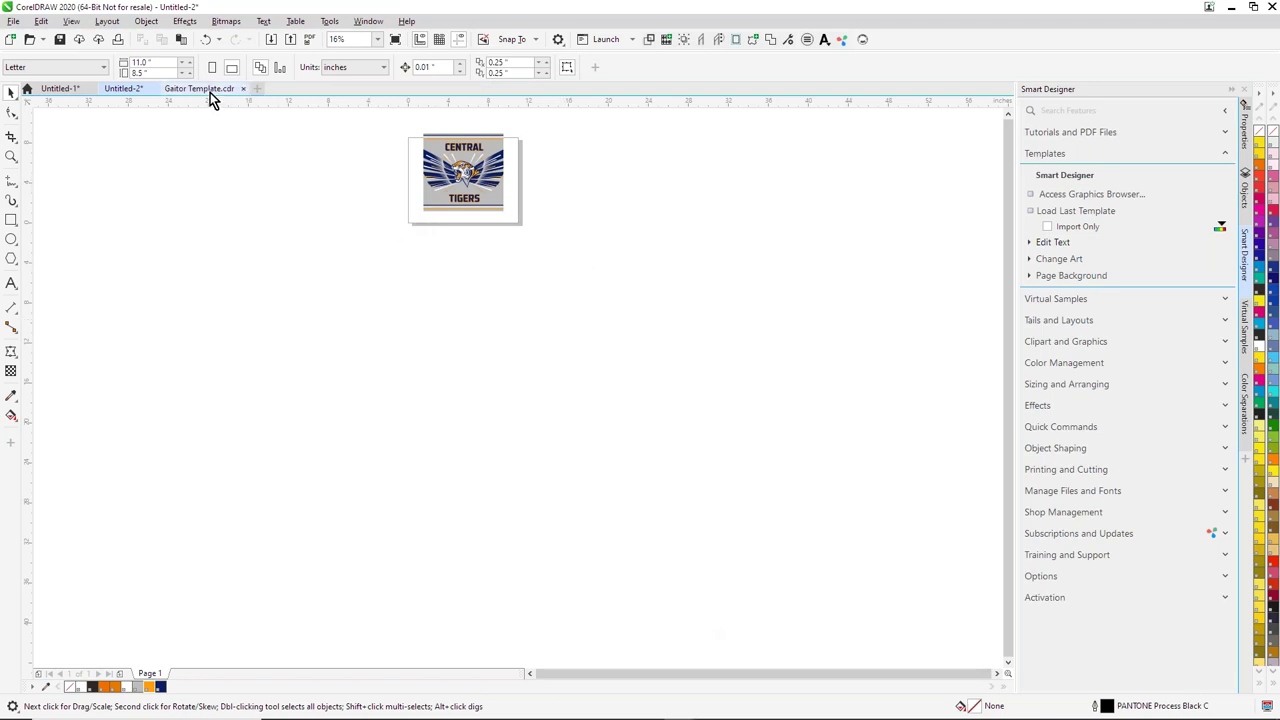
Step: Copy the complete Central Tigers design from Untitled-2 and paste it into the gaiter template document
left_click(205, 89)
left_click_drag(810, 555, 873, 577)
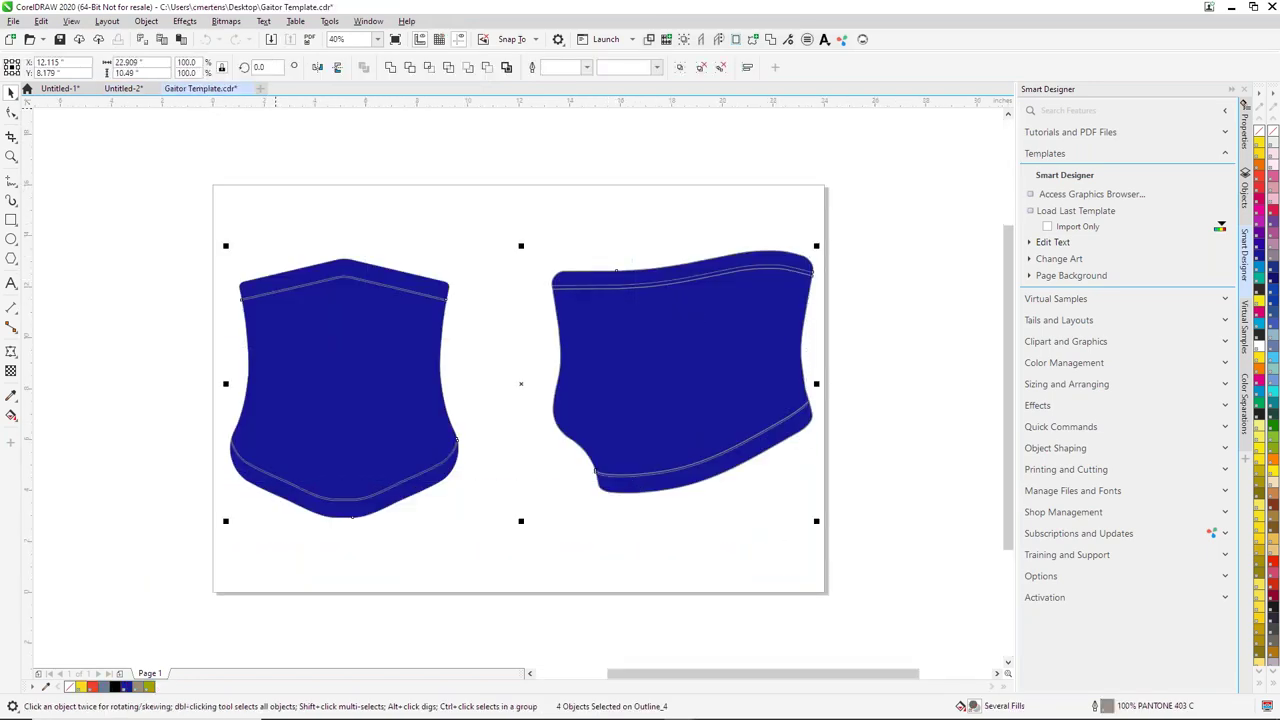
left_click(123, 89)
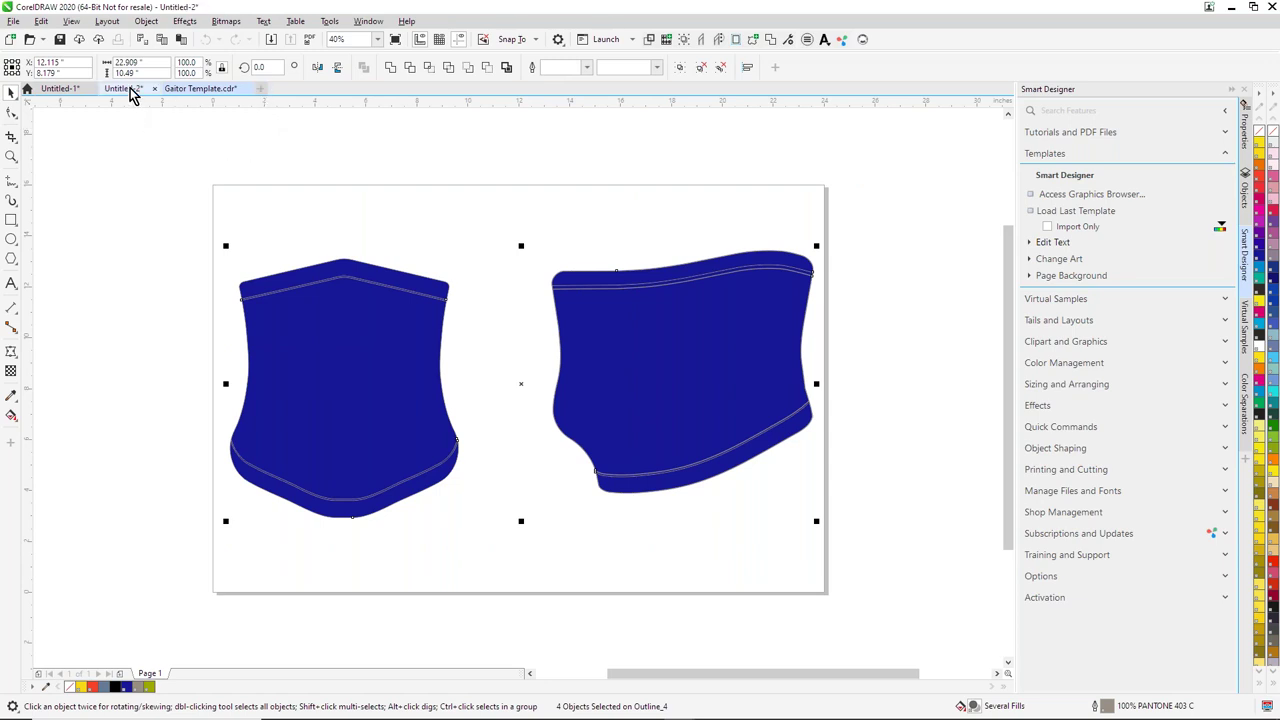
key("ctrl+v")
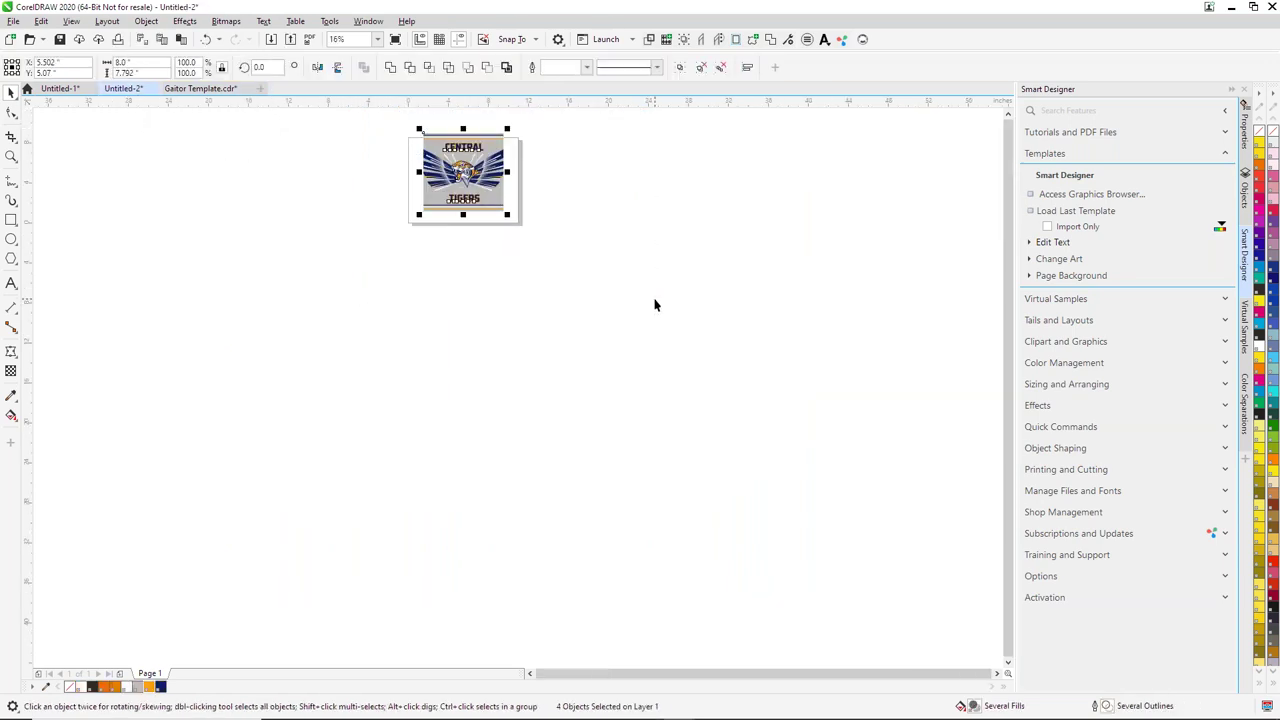
left_click(200, 88)
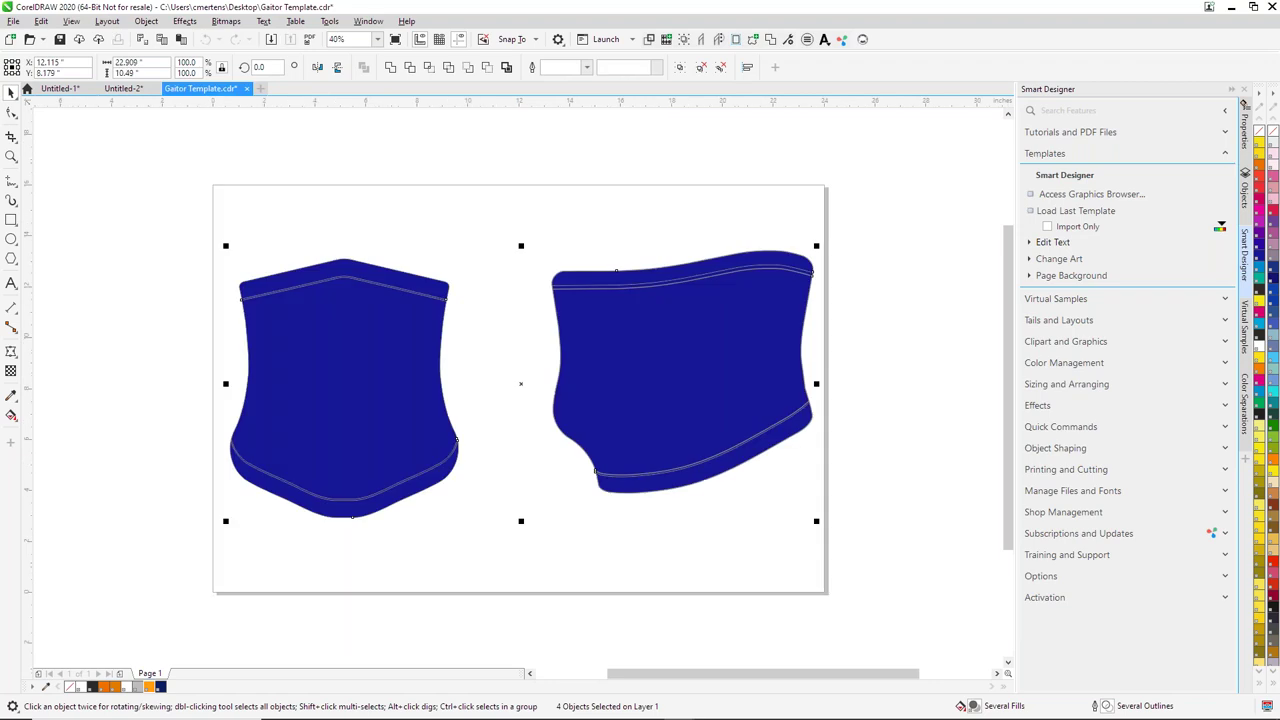
key("ctrl+v")
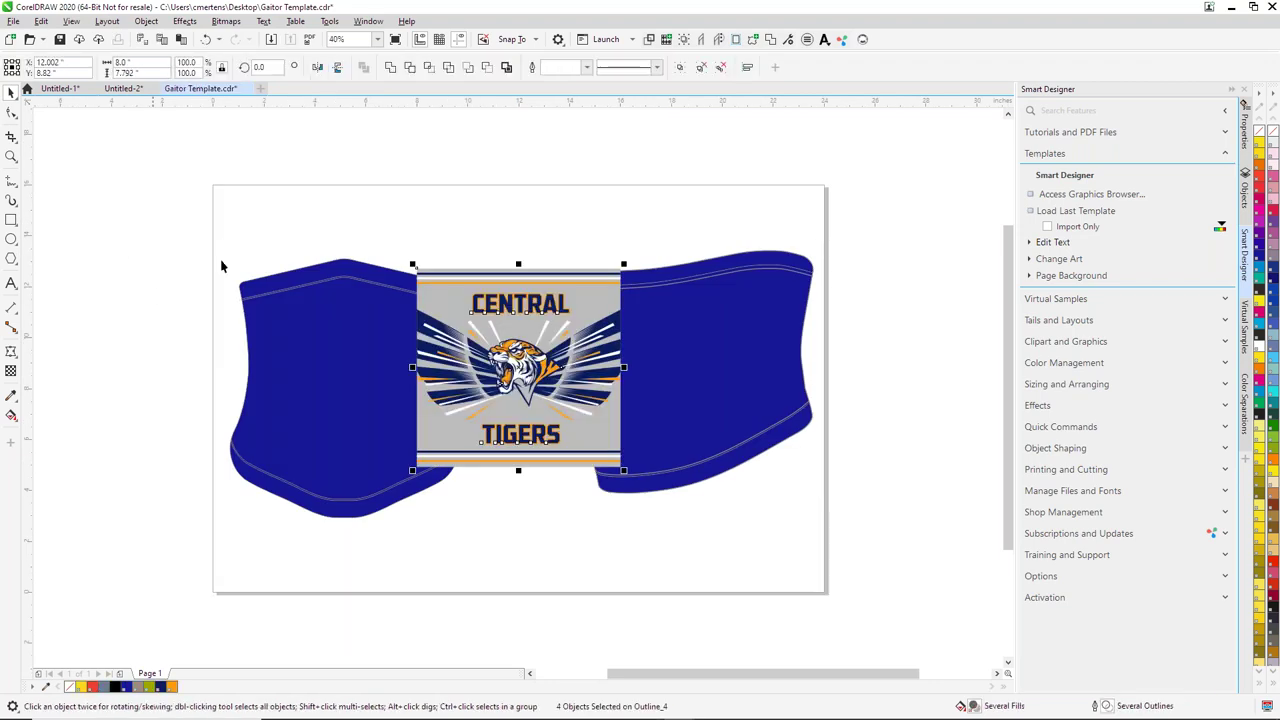
Step: Enlarge the pasted design to about 10.9 in wide, PowerClip it inside the front-view gaiter shape, and deselect it
left_click_drag(482, 340, 204, 247)
left_click_drag(349, 171, 414, 134)
left_click_drag(256, 259, 337, 386)
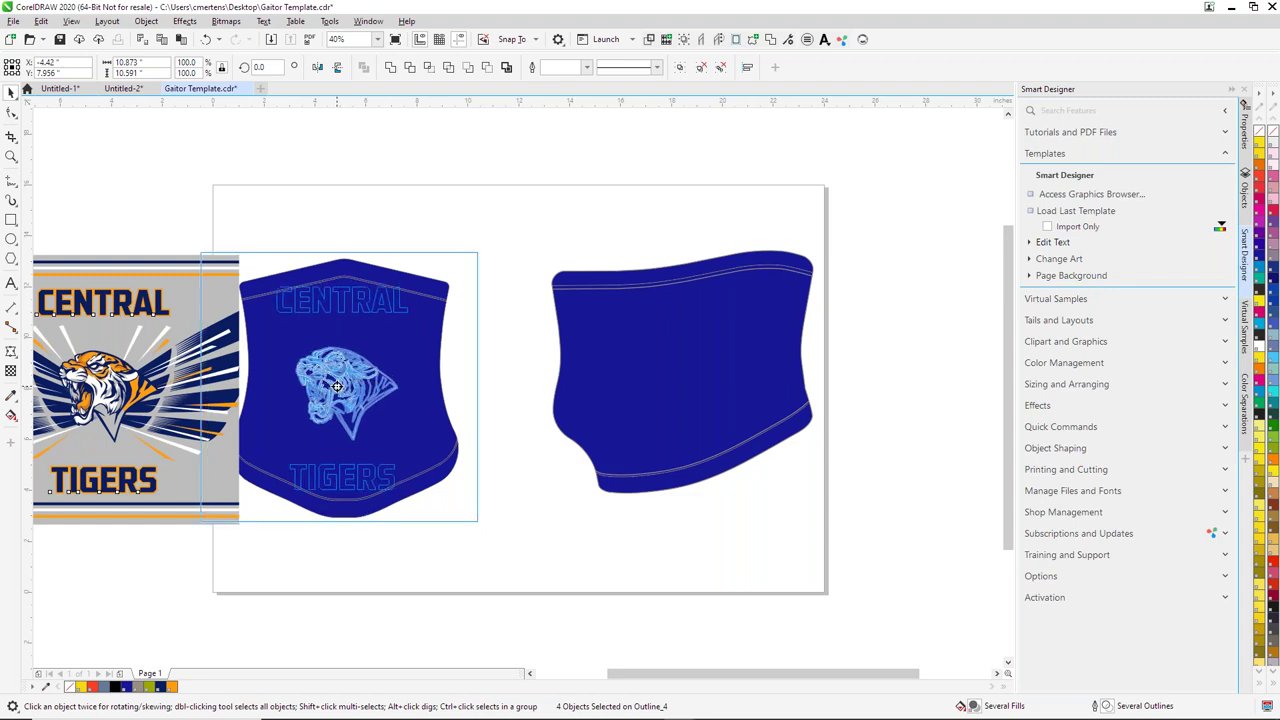
left_click(377, 477)
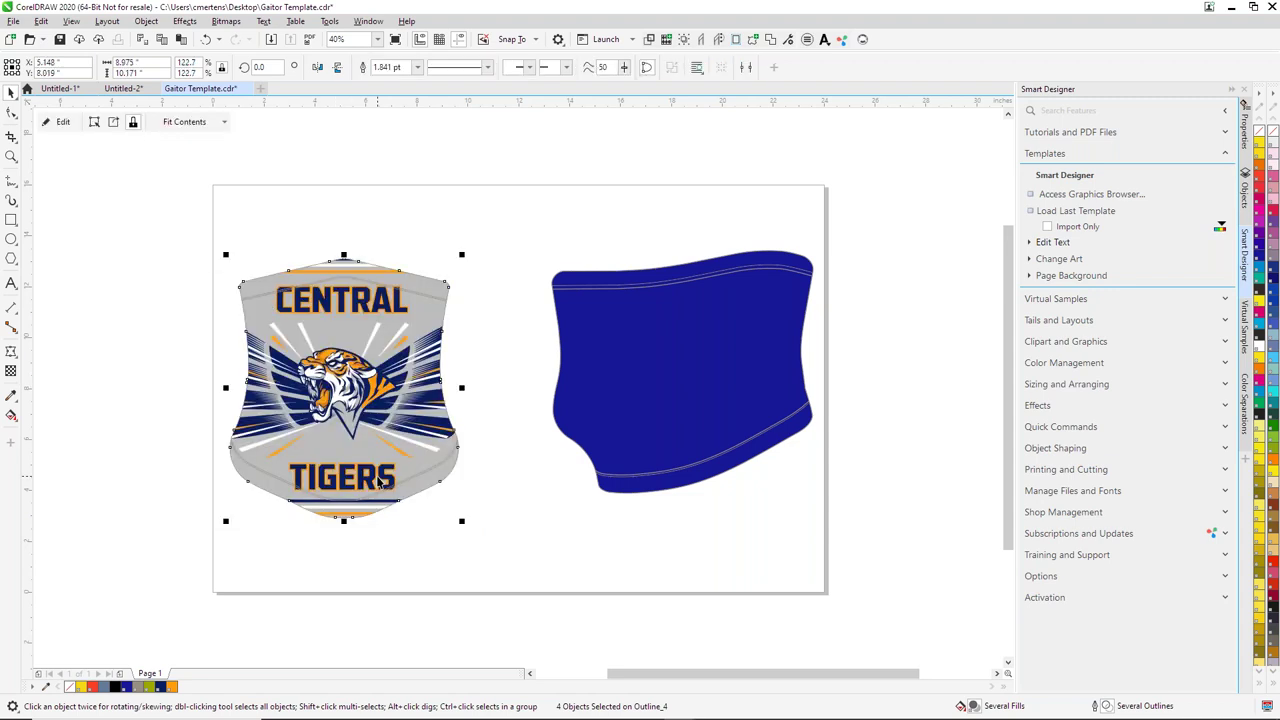
left_click(519, 557)
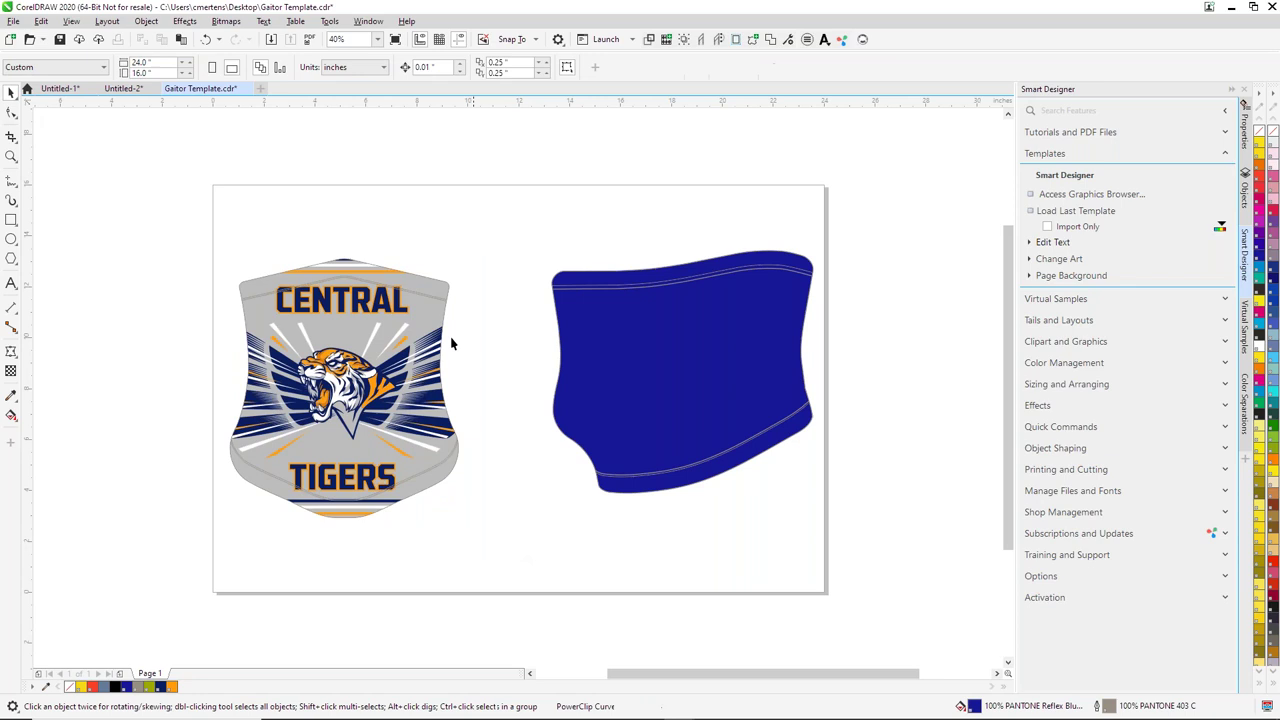
Step: Edit the gaiter's PowerClip contents to move CENTRAL slightly down and TIGERS slightly up toward the tiger, and finish editing
left_click(358, 311)
right_click(358, 303)
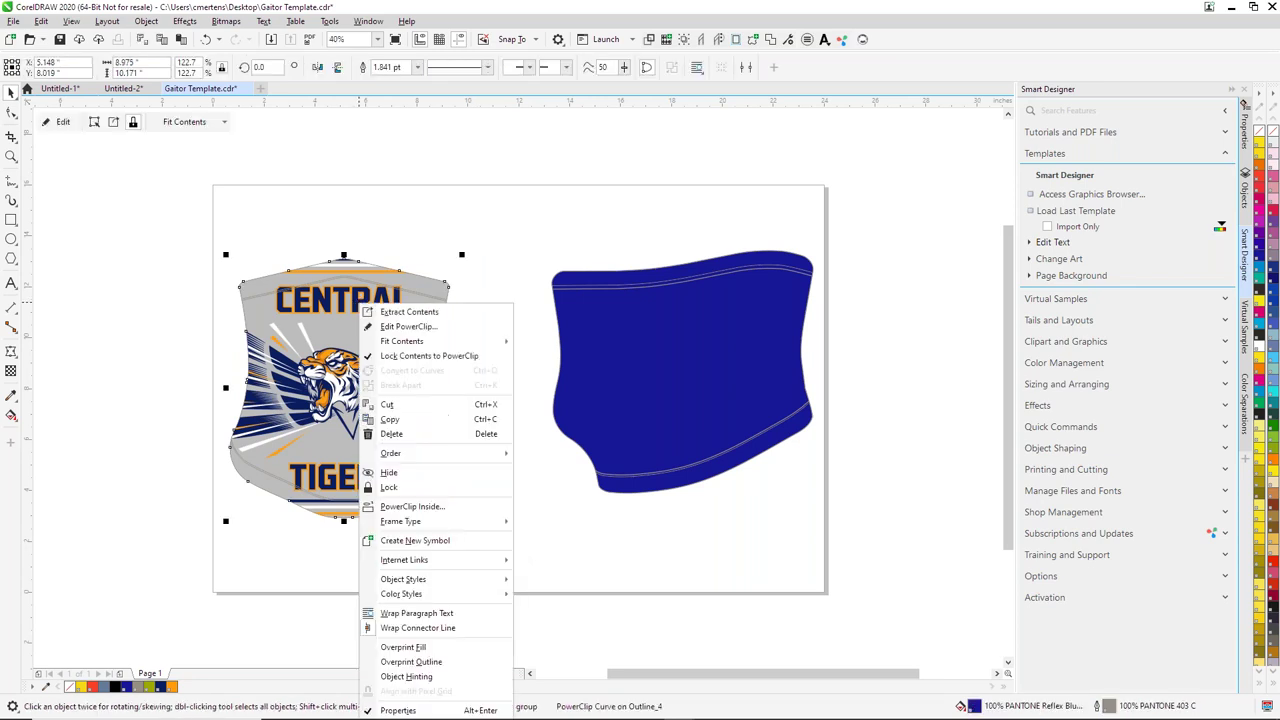
left_click(408, 326)
left_click_drag(360, 313, 339, 473)
left_click(58, 122)
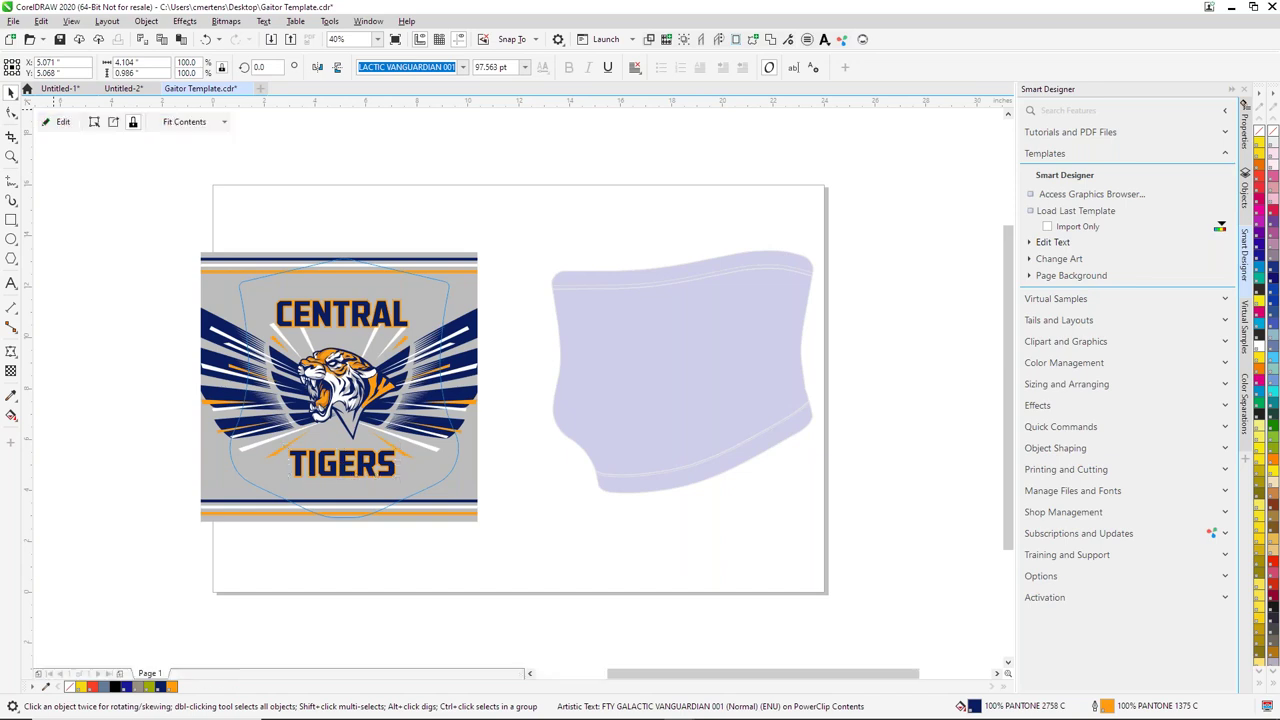
left_click(267, 208)
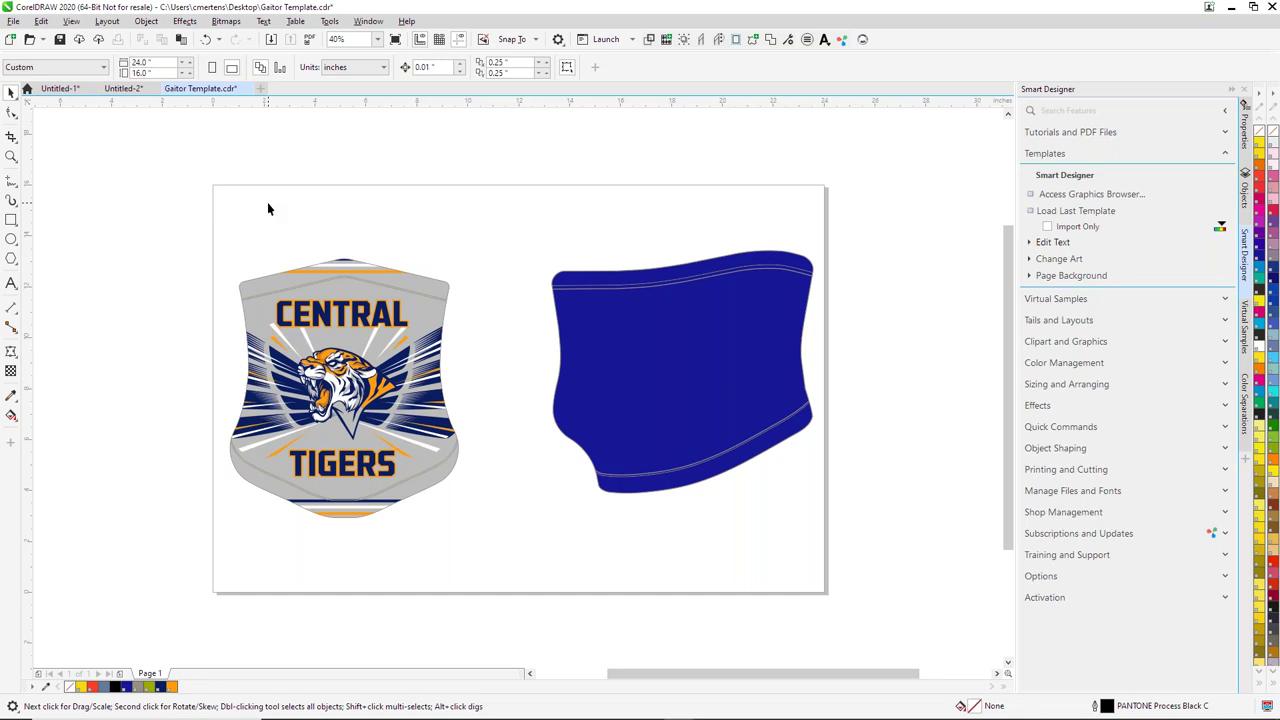
Step: Create a new document and load the template MB01_MOCKUP24_C.cdr from the Mask Builder 01 Mockups in the Graphics Browser
left_click(261, 89)
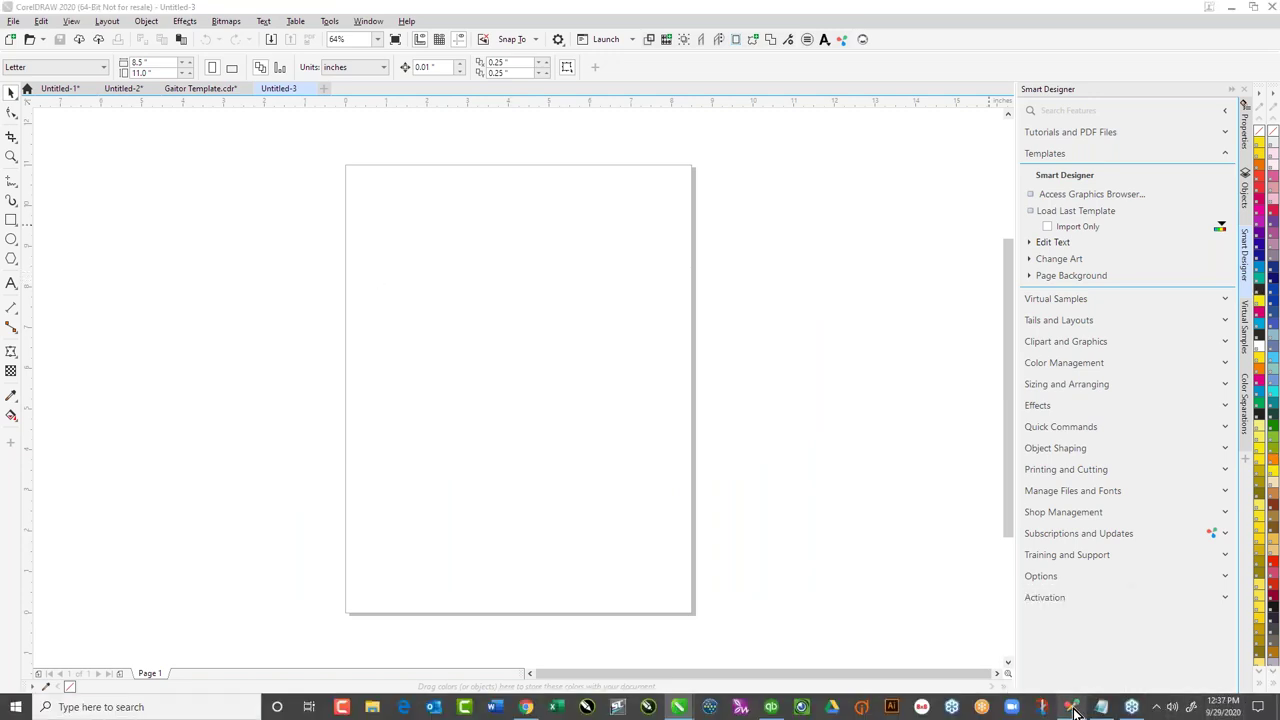
left_click(1072, 708)
left_click(422, 629)
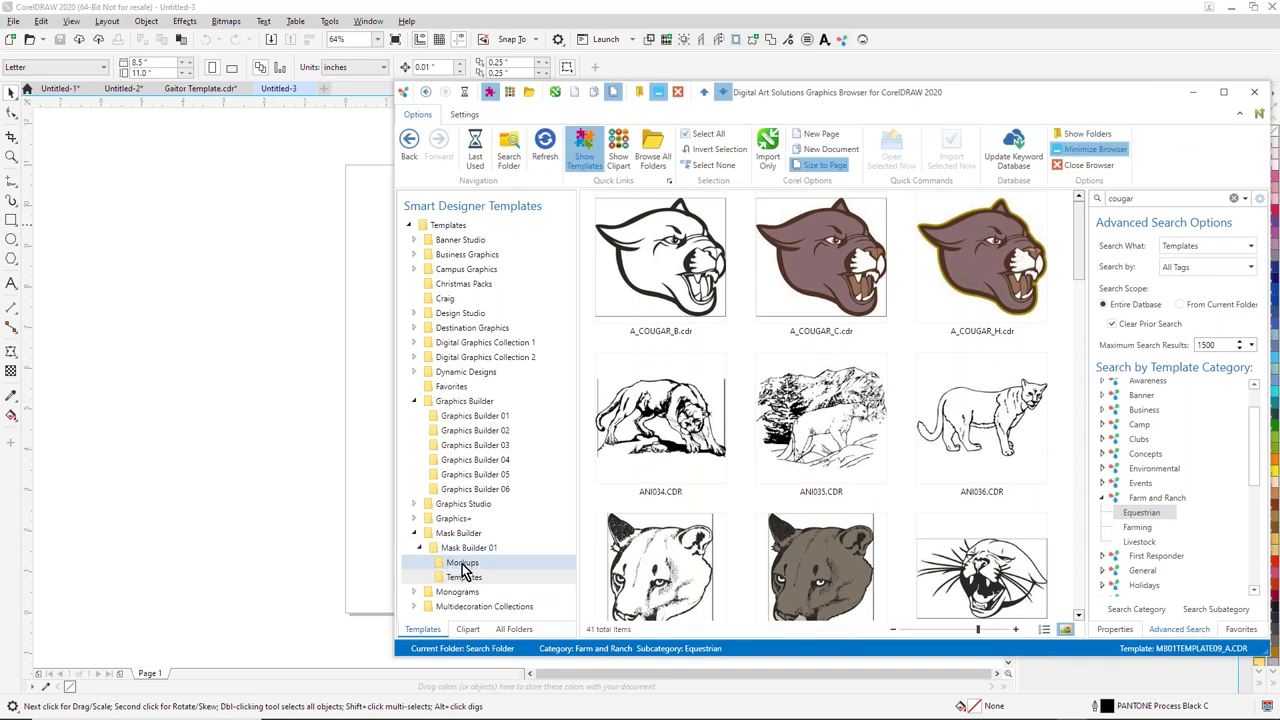
left_click(462, 564)
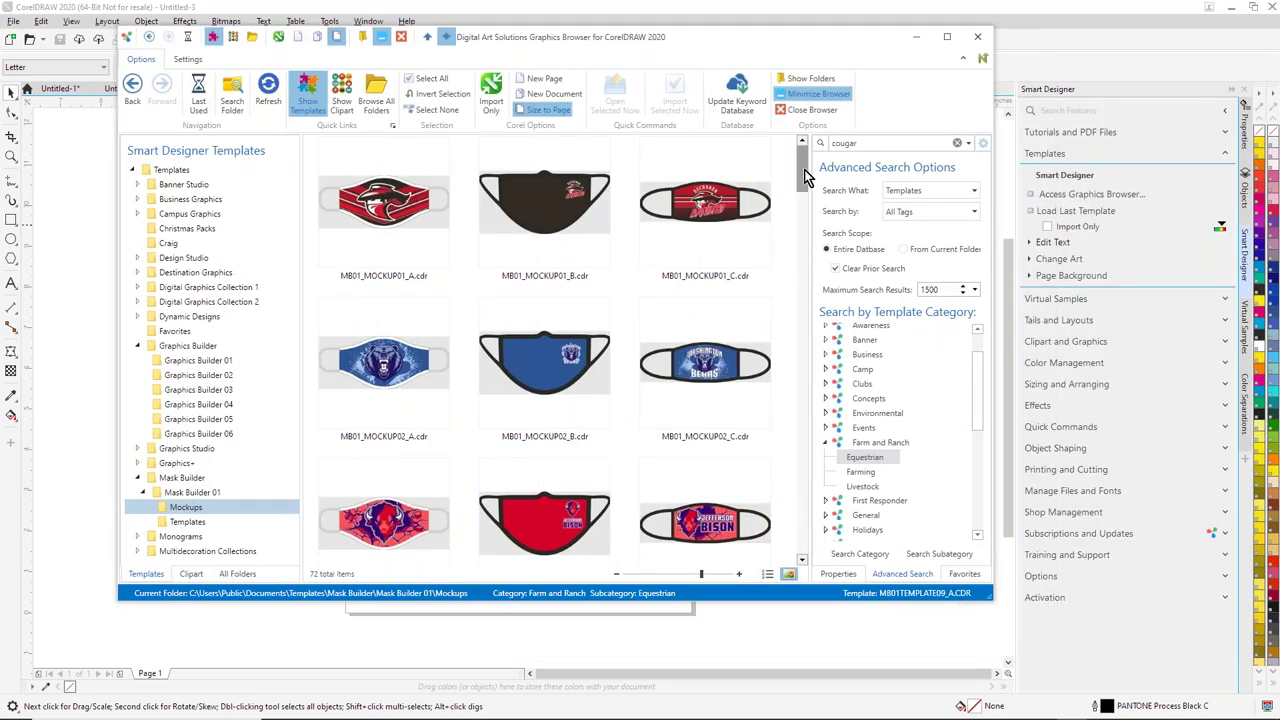
left_click_drag(802, 170, 802, 542)
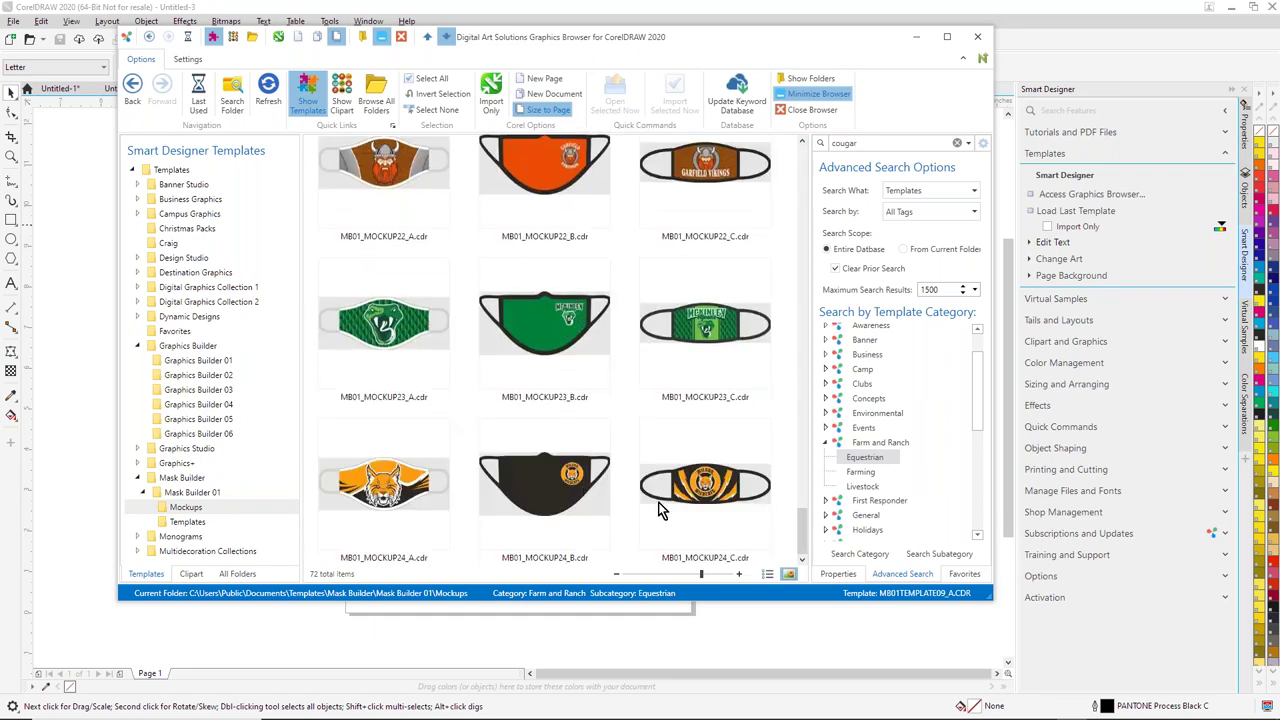
double_click(726, 500)
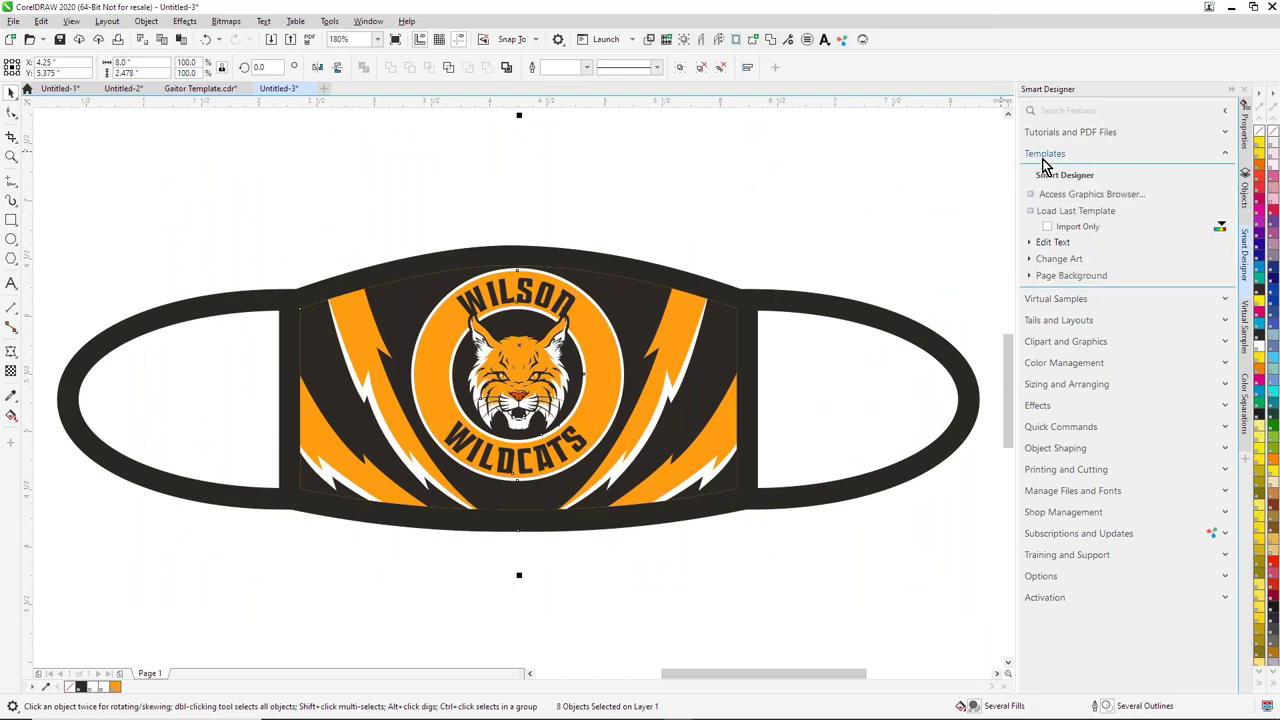
Step: Change the badge's upper text to "WESTVIEW" and its lower text to "EAGLES"
left_click(1030, 244)
left_click(1050, 308)
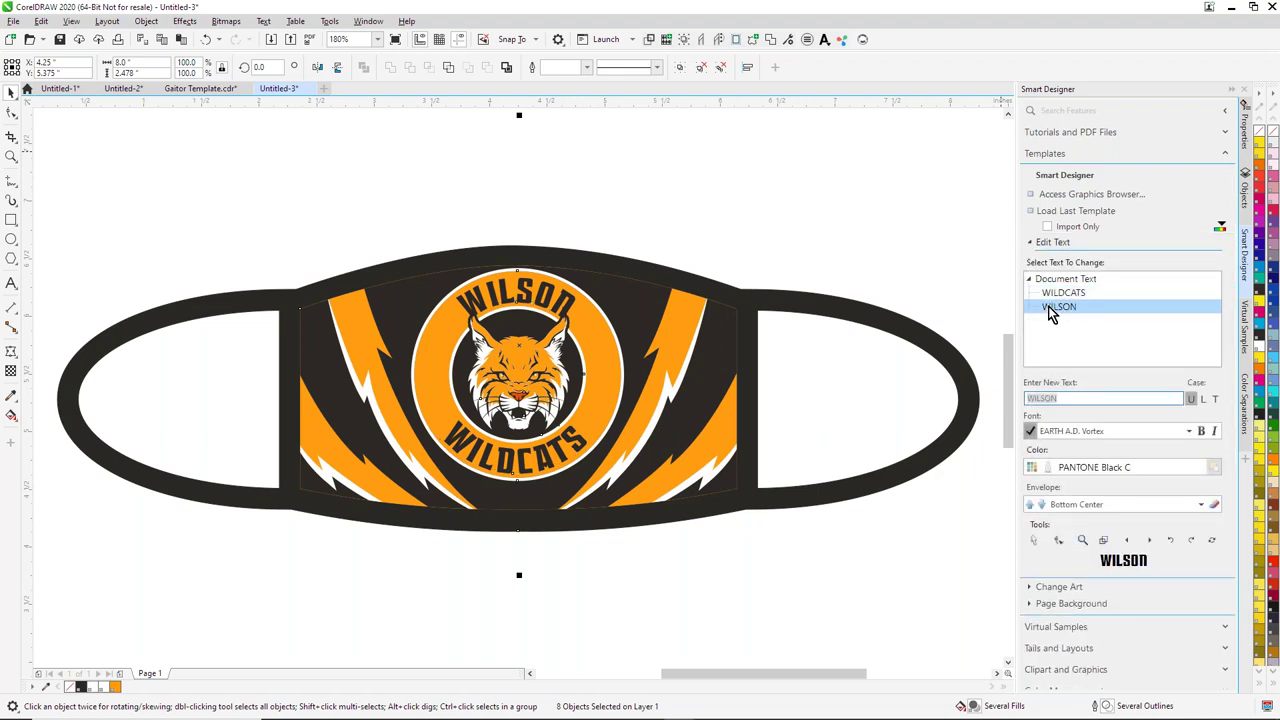
type("WESTVIEW")
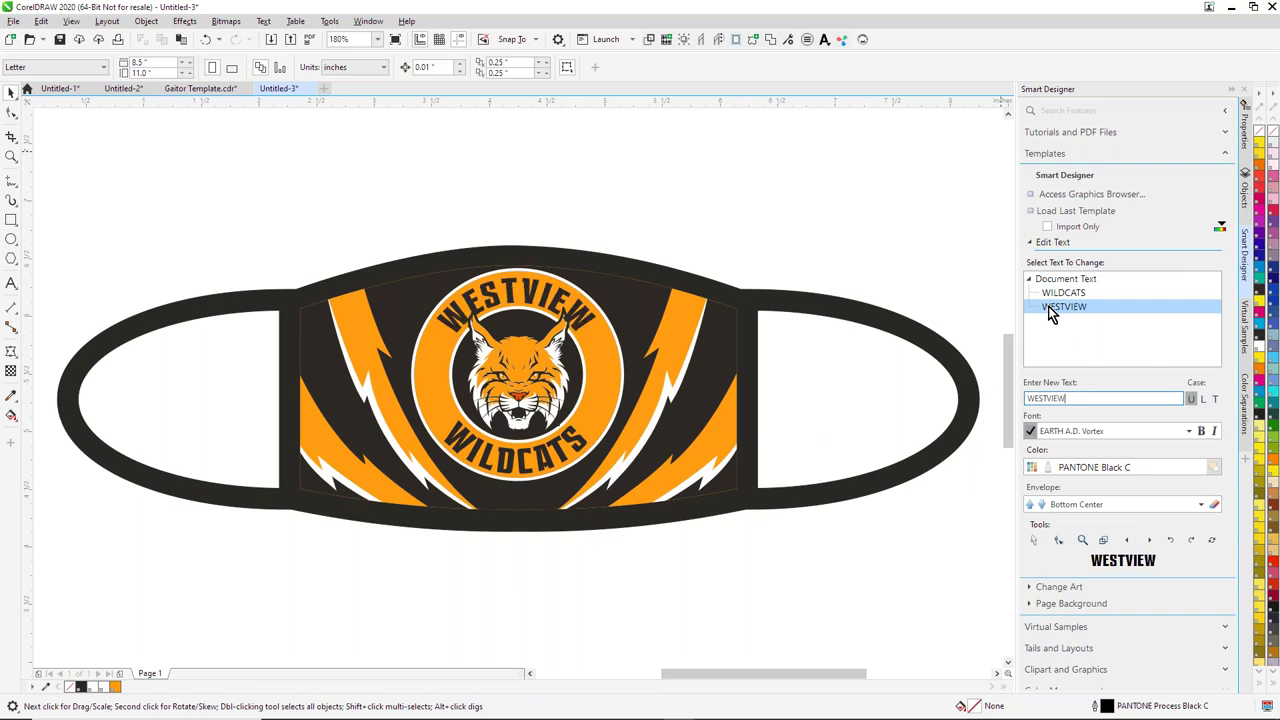
left_click(1058, 292)
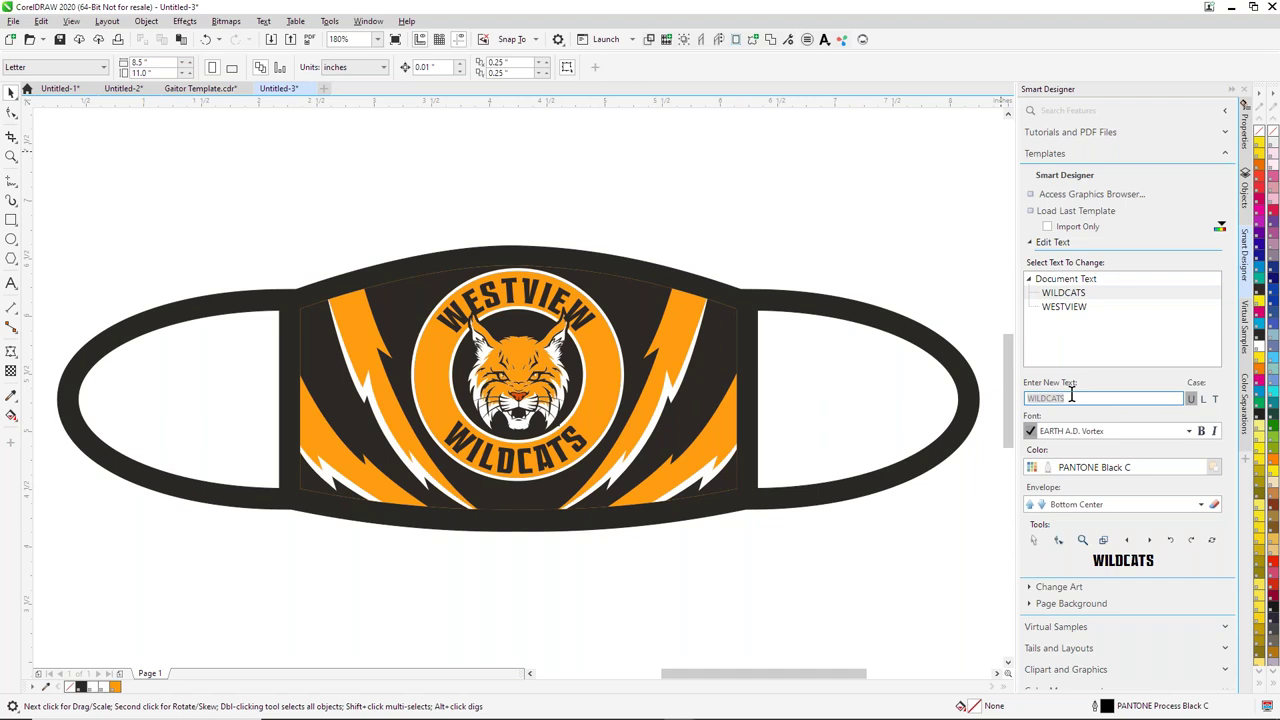
type("EAGLES")
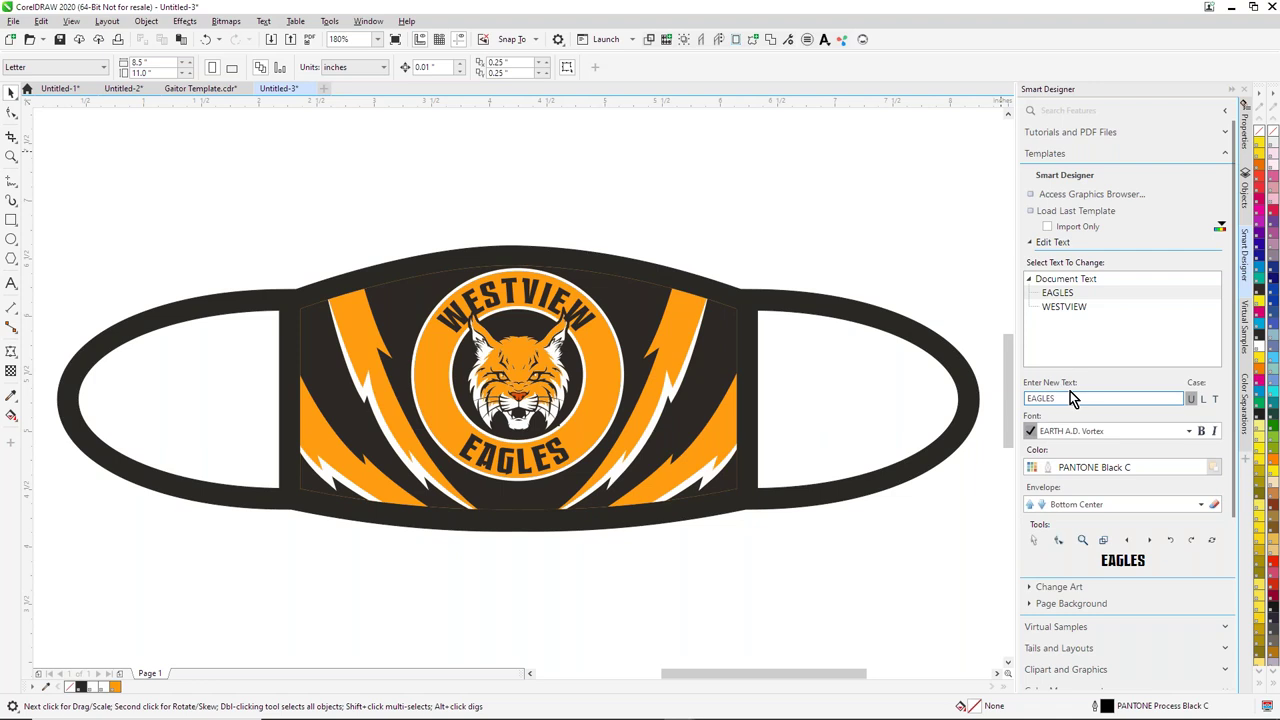
left_click(1027, 242)
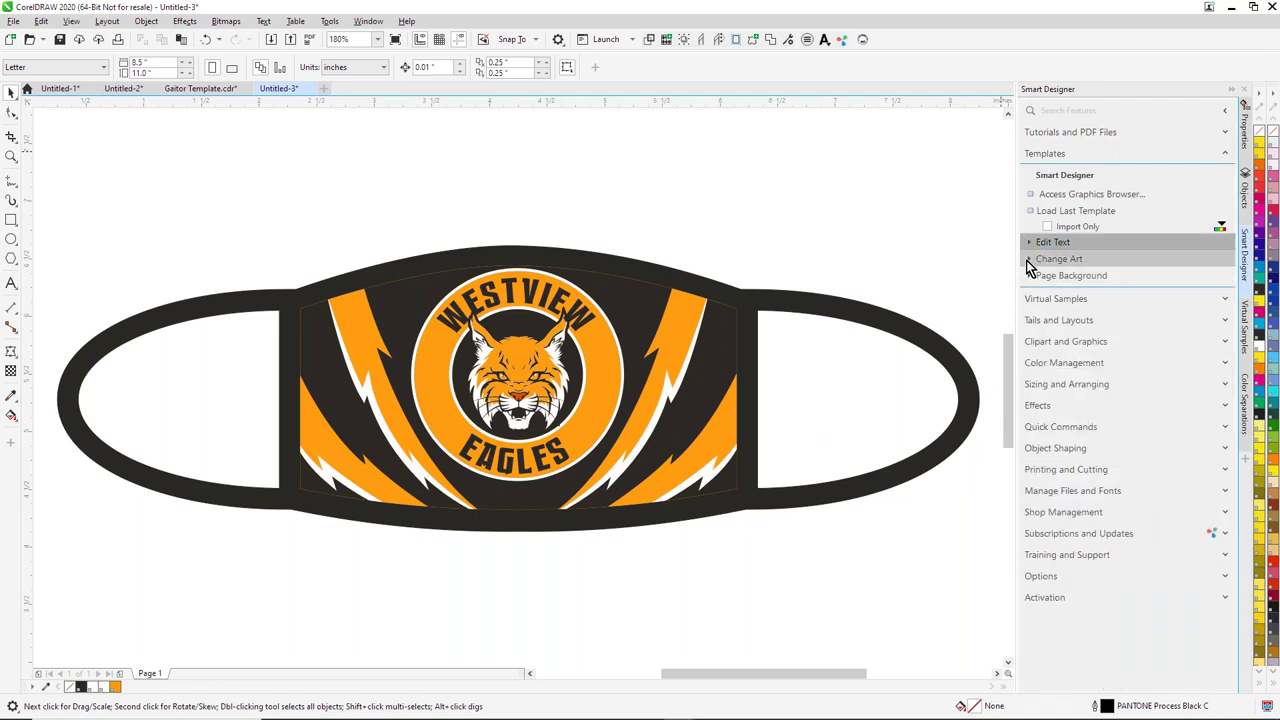
Step: Replace the badge's bobcat clipart with MB01_Eagle_01.cdr from the Mask Builder 01 Mascots clipart folder in the Graphics Browser
left_click(1028, 262)
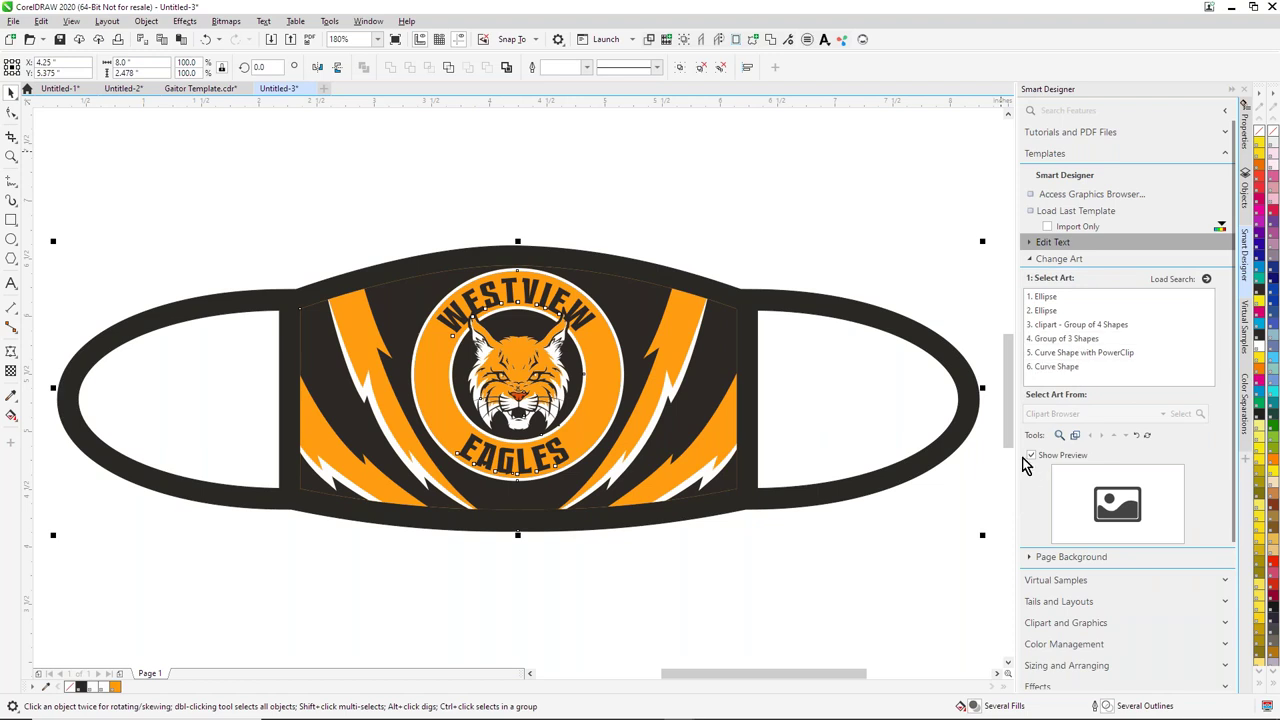
left_click(1088, 324)
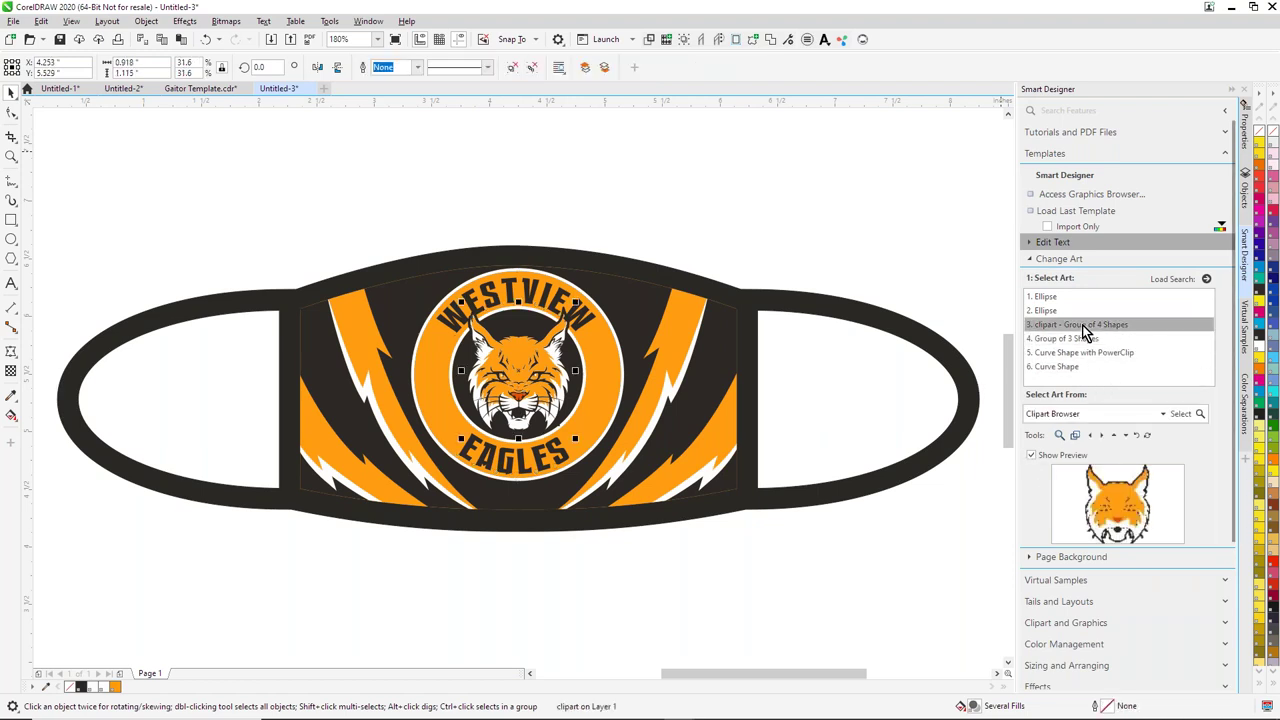
left_click(1181, 413)
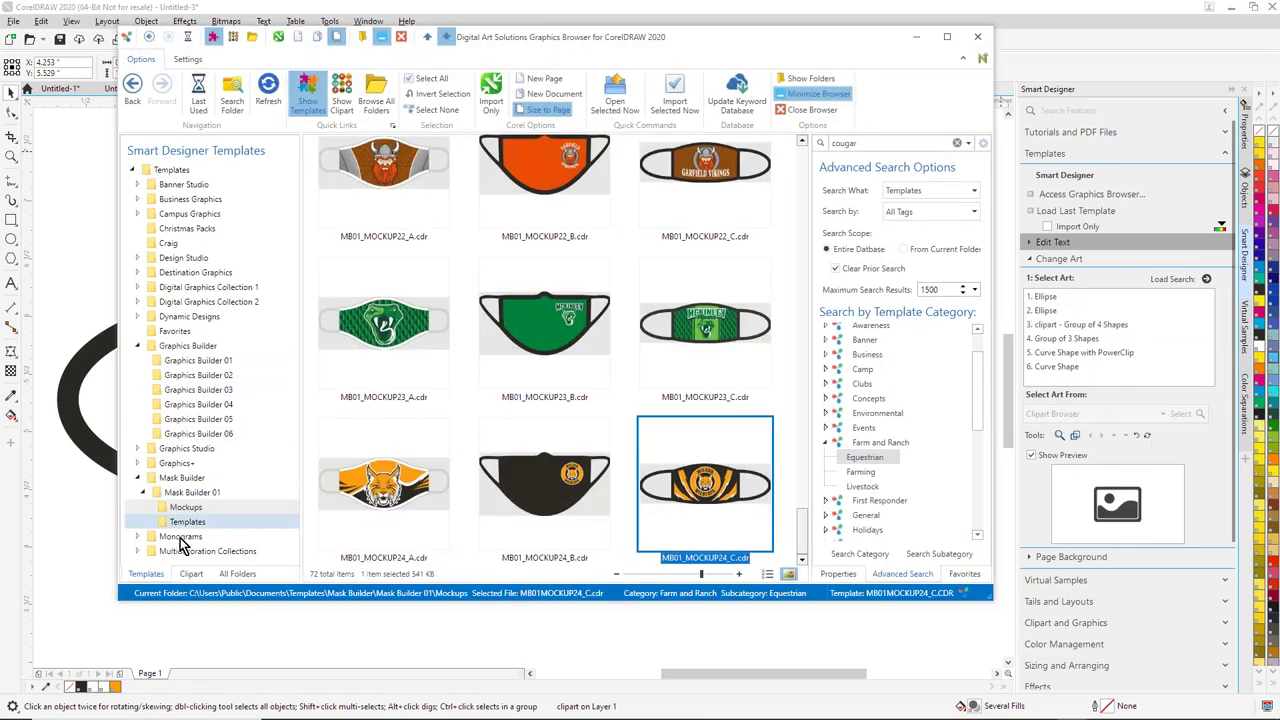
left_click(191, 573)
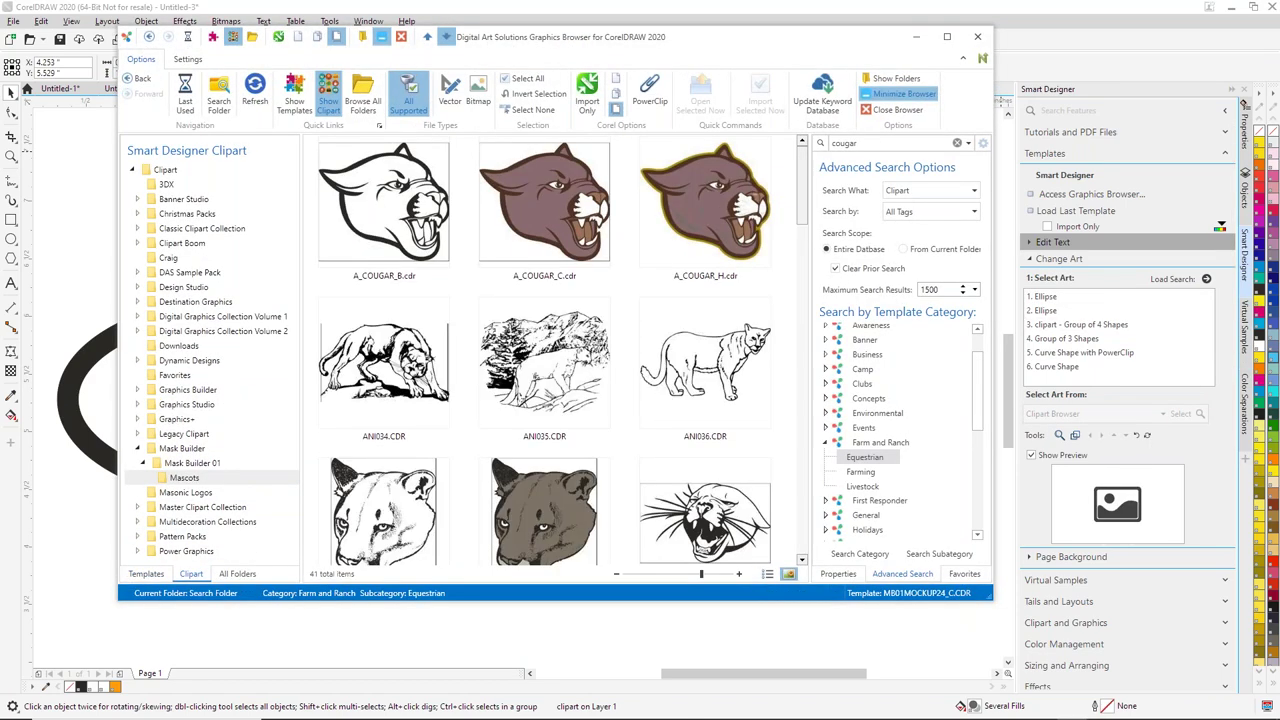
left_click(185, 477)
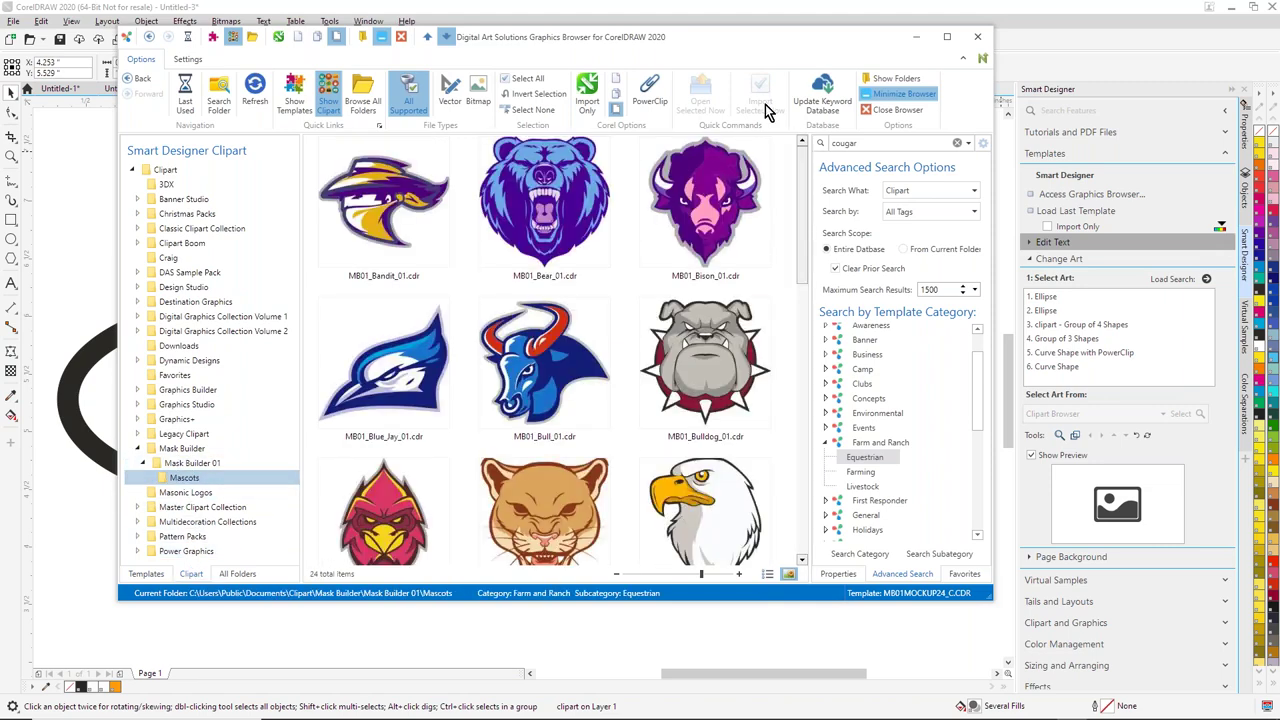
scroll(805, 262, "down", 3)
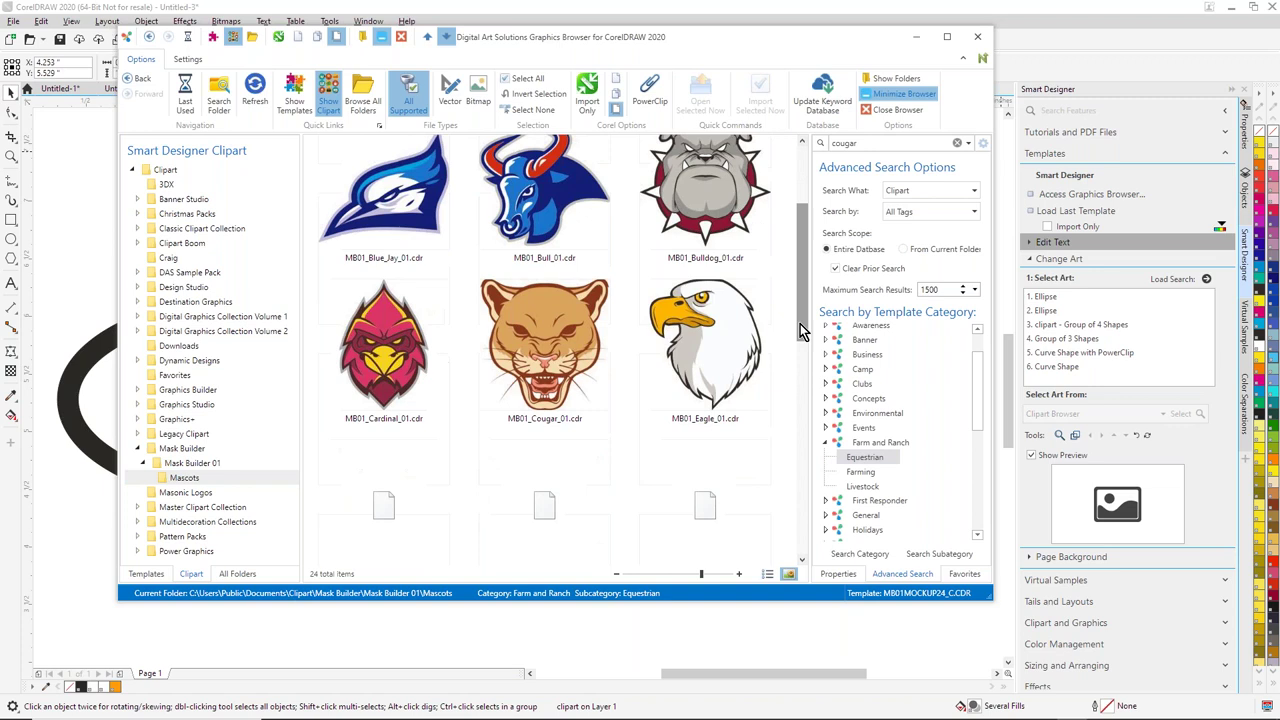
left_click(727, 296)
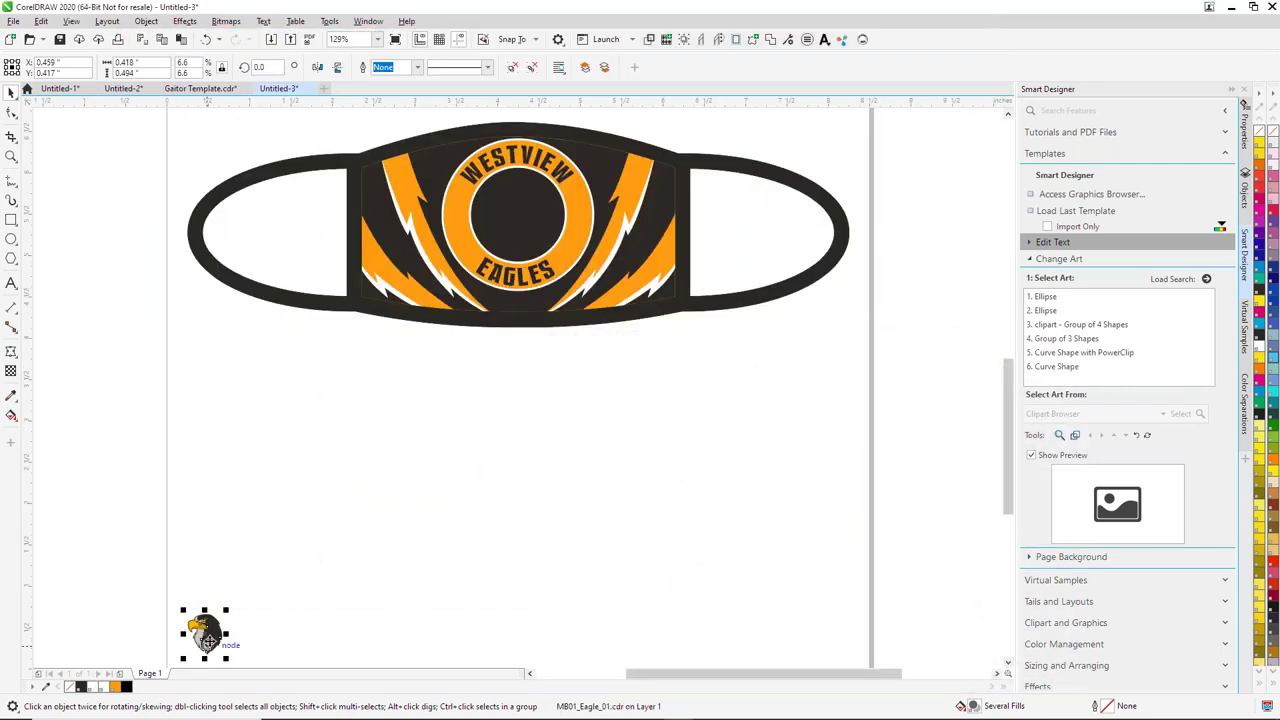
Step: Move the imported eagle below the mask and delete it
left_click_drag(205, 640, 464, 451)
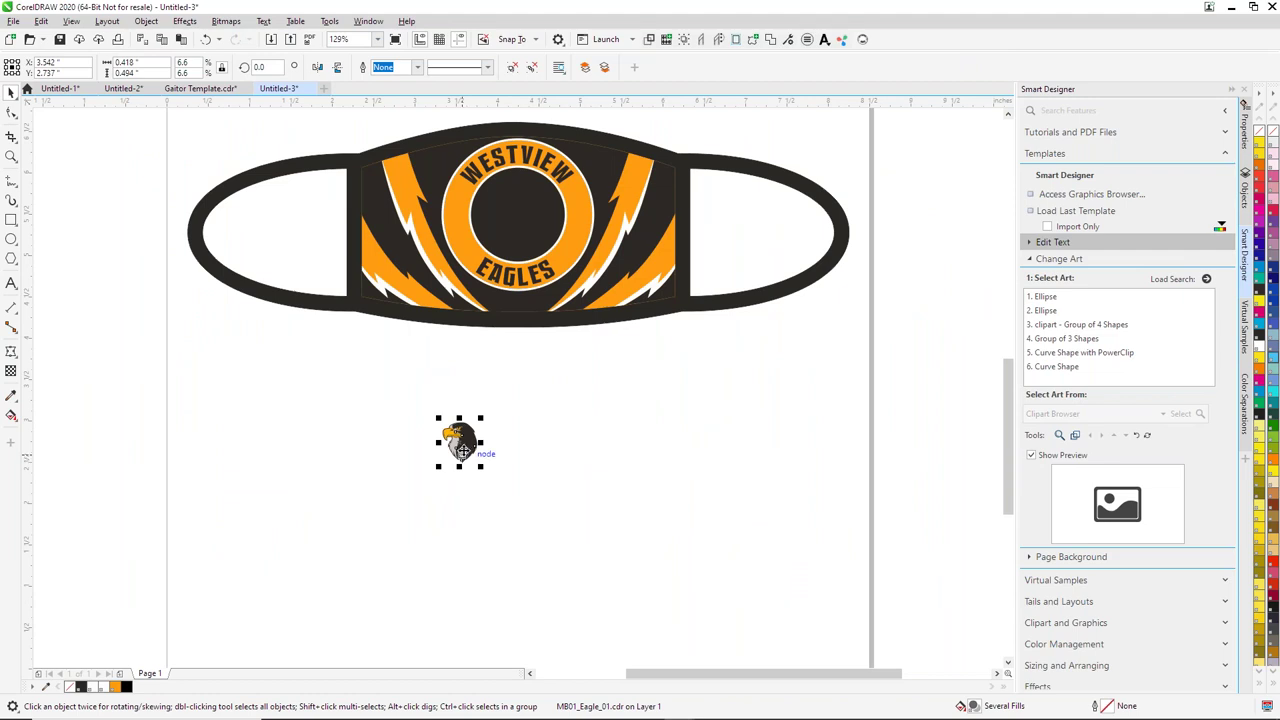
key("Delete")
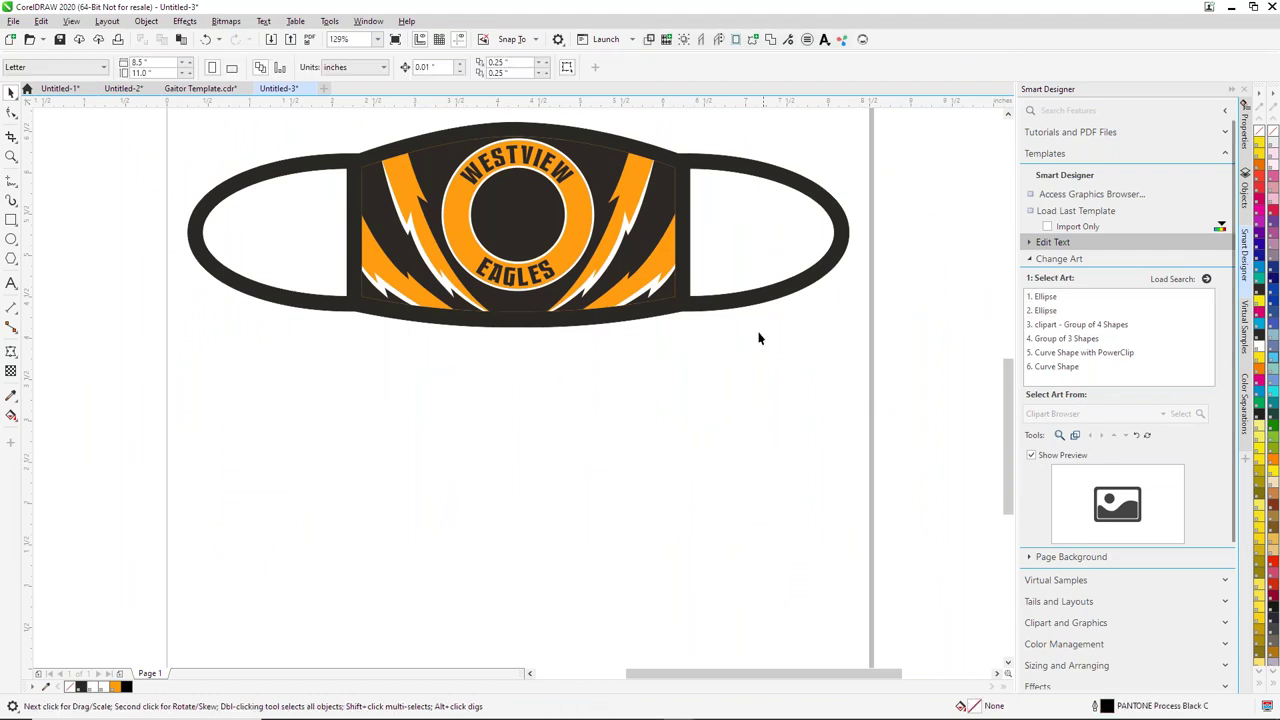
Step: Draw a five-sided polygon below the mask, scale it to about 0.94 in wide, and move it into the badge's center
left_click(11, 262)
left_click_drag(415, 393, 604, 536)
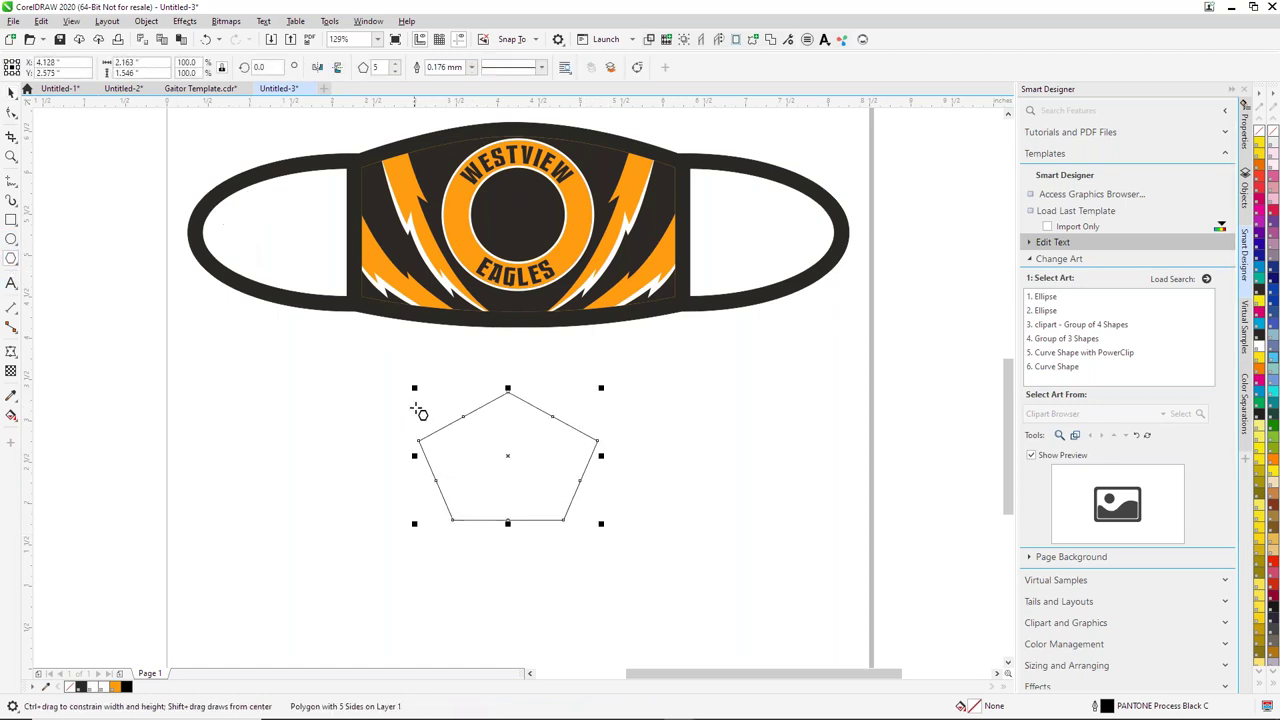
key("space")
left_click_drag(414, 387, 466, 413)
left_click_drag(508, 458, 517, 214)
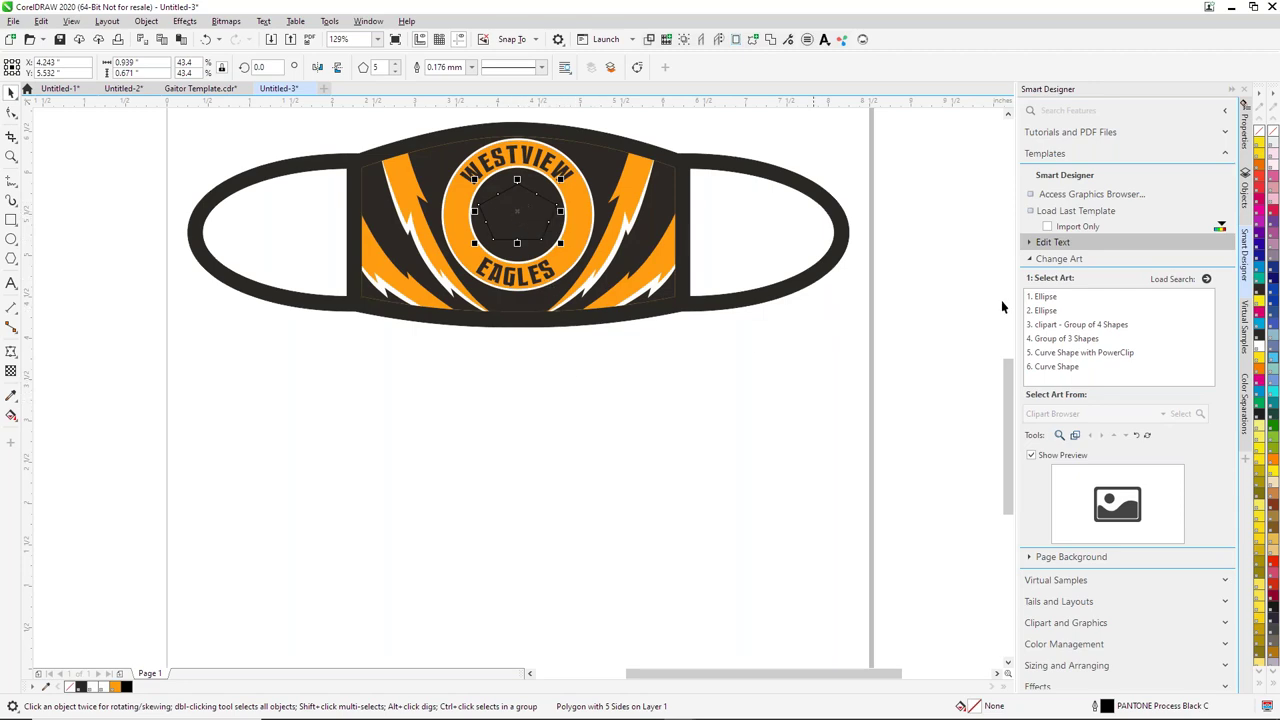
Step: Switch to the Graphics Browser and search the entire clipart database for "football"
mouse_move(1165, 714)
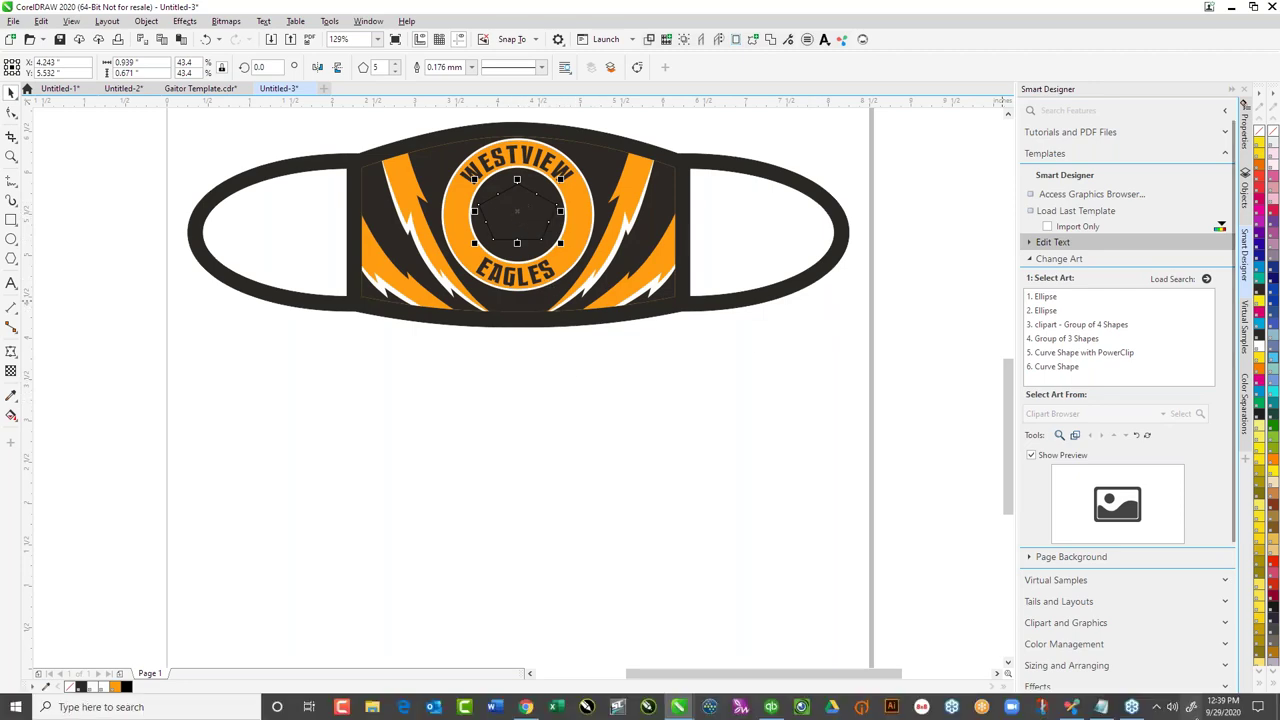
left_click(1072, 708)
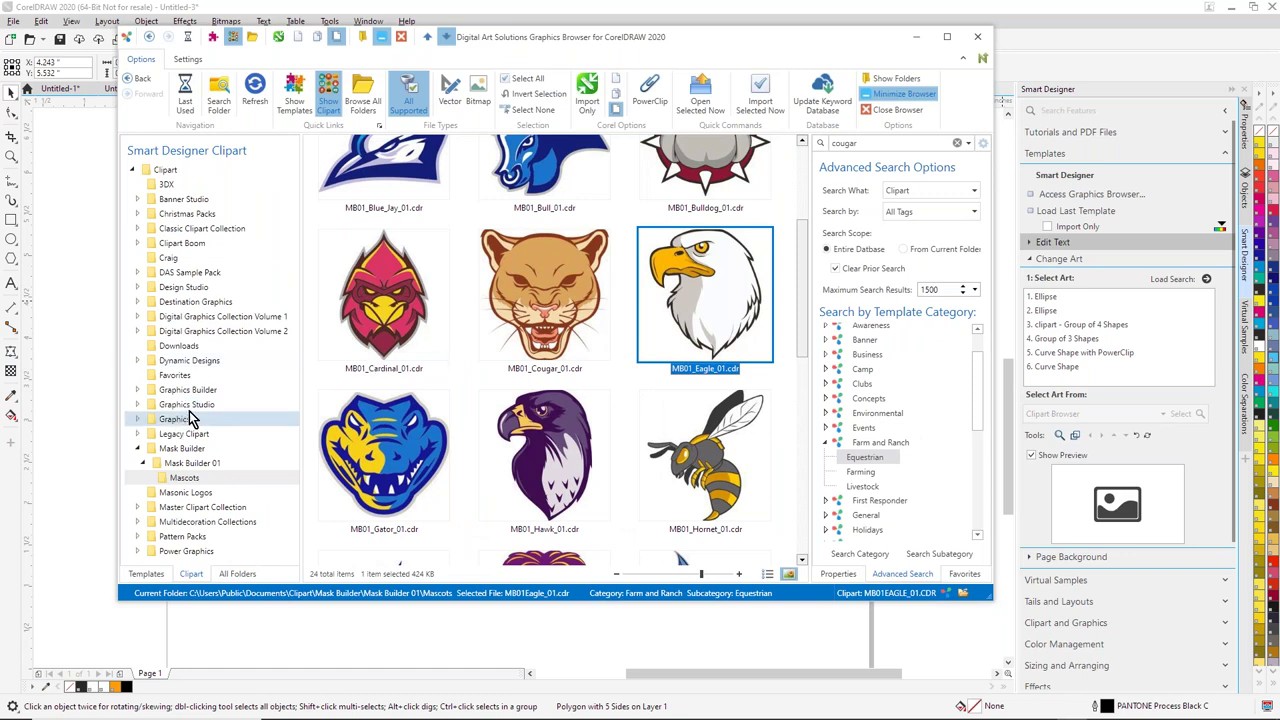
double_click(862, 143)
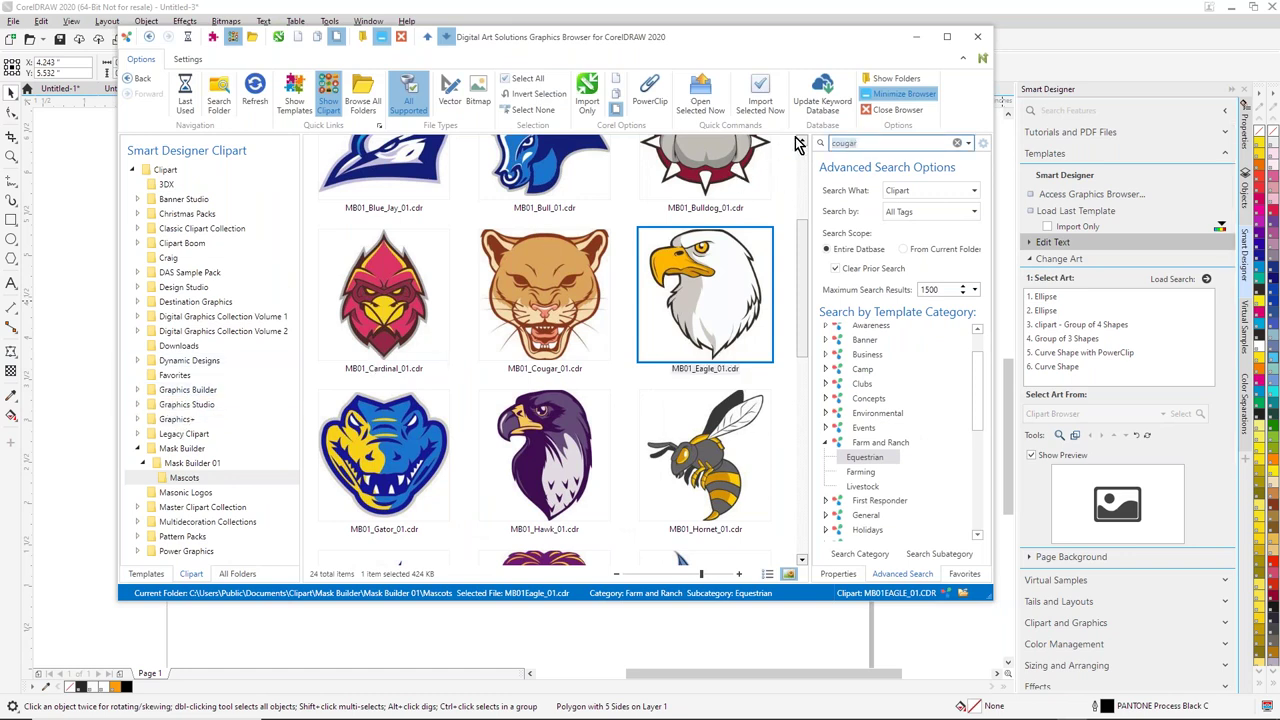
type("football")
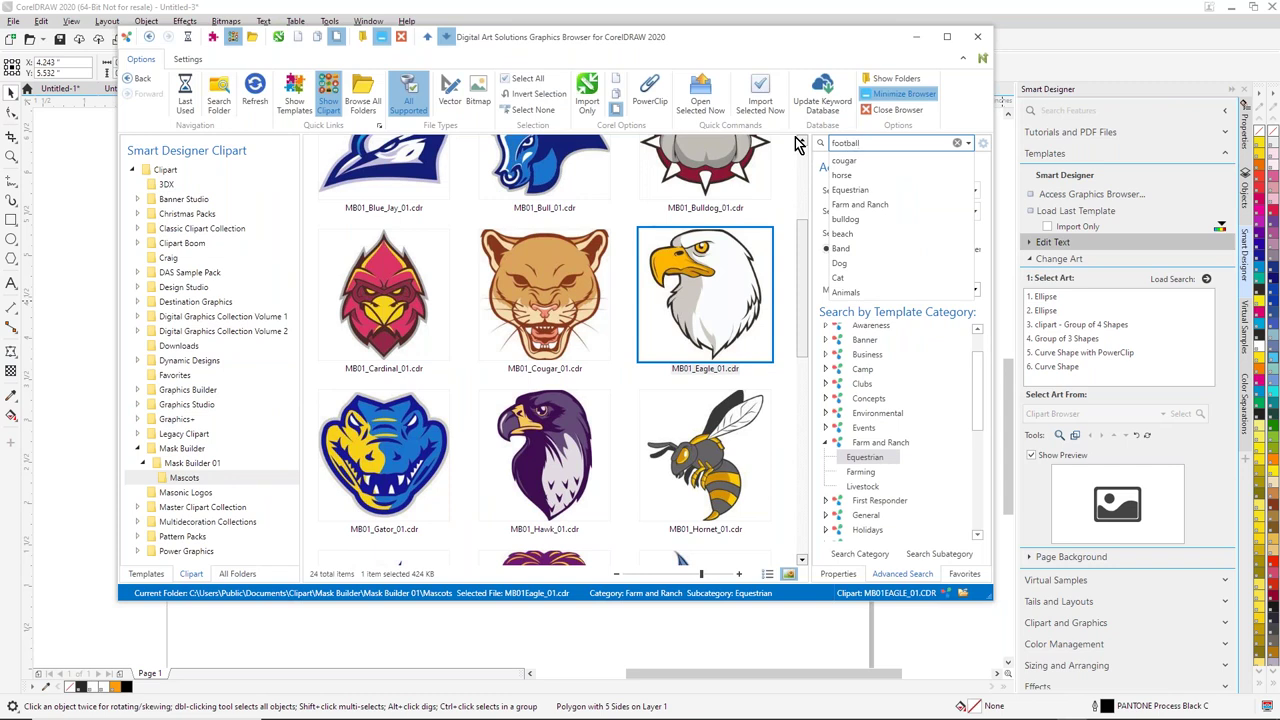
left_click(822, 146)
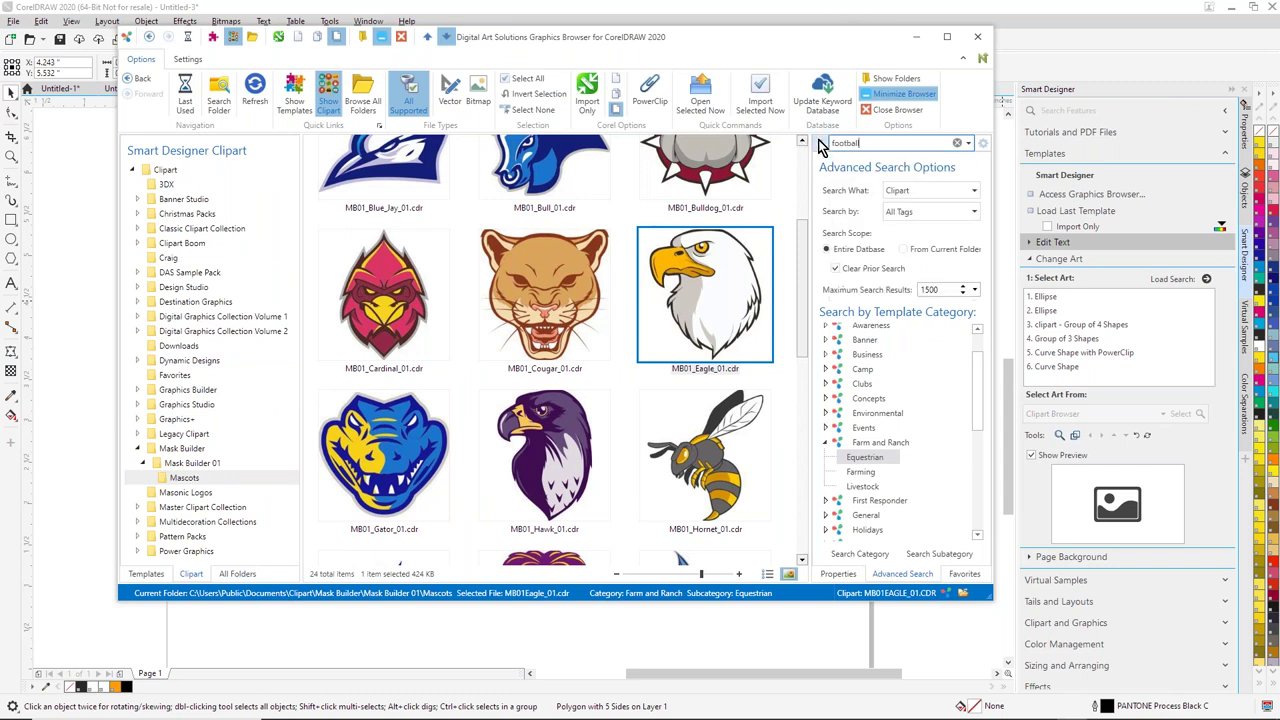
left_click(822, 146)
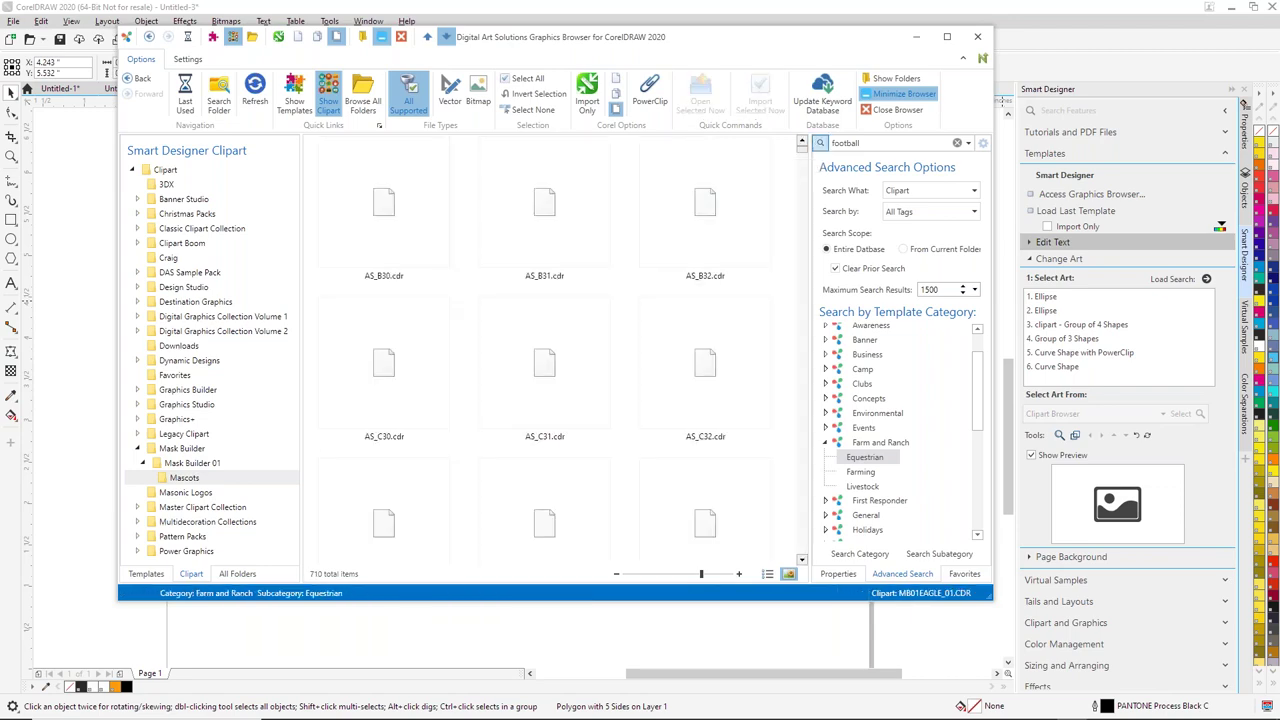
Step: Load the orange football helmet FBAC010.cdr from the clipart results as the replacement for the badge's polygon
scroll(805, 159, "down", 10)
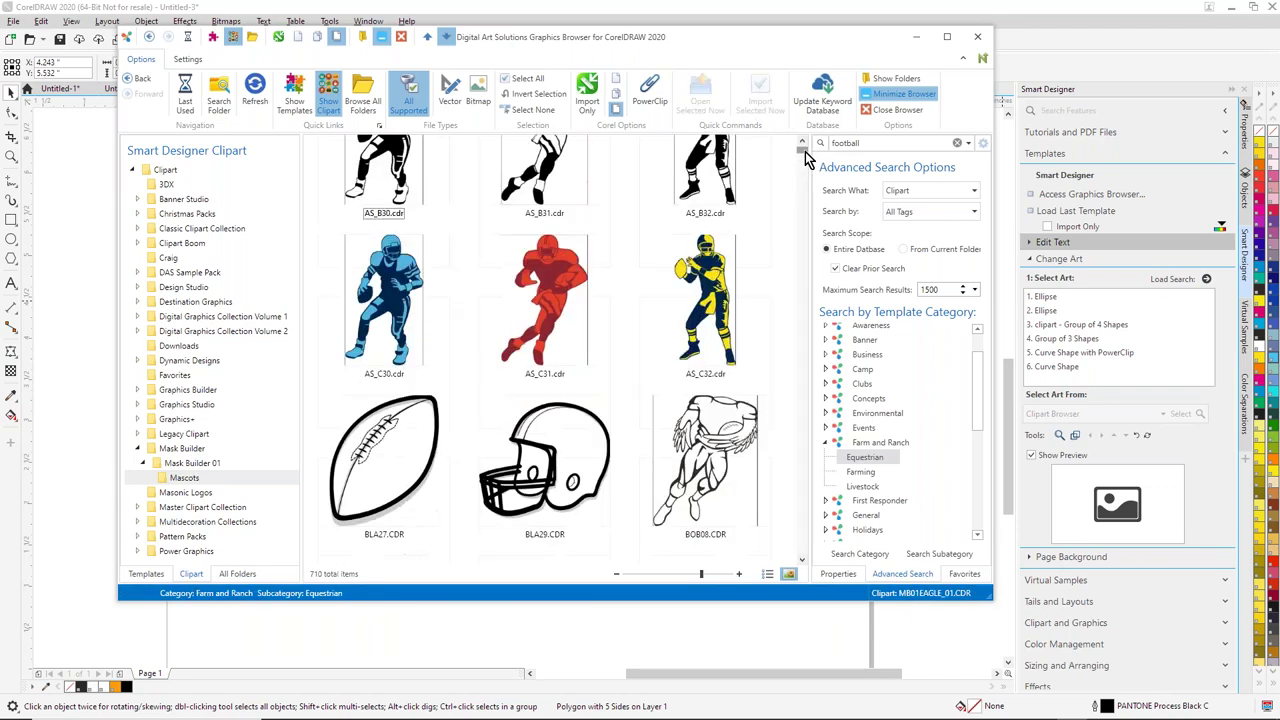
scroll(805, 159, "down", 3)
scroll(805, 160, "up", 6)
scroll(805, 157, "down", 7)
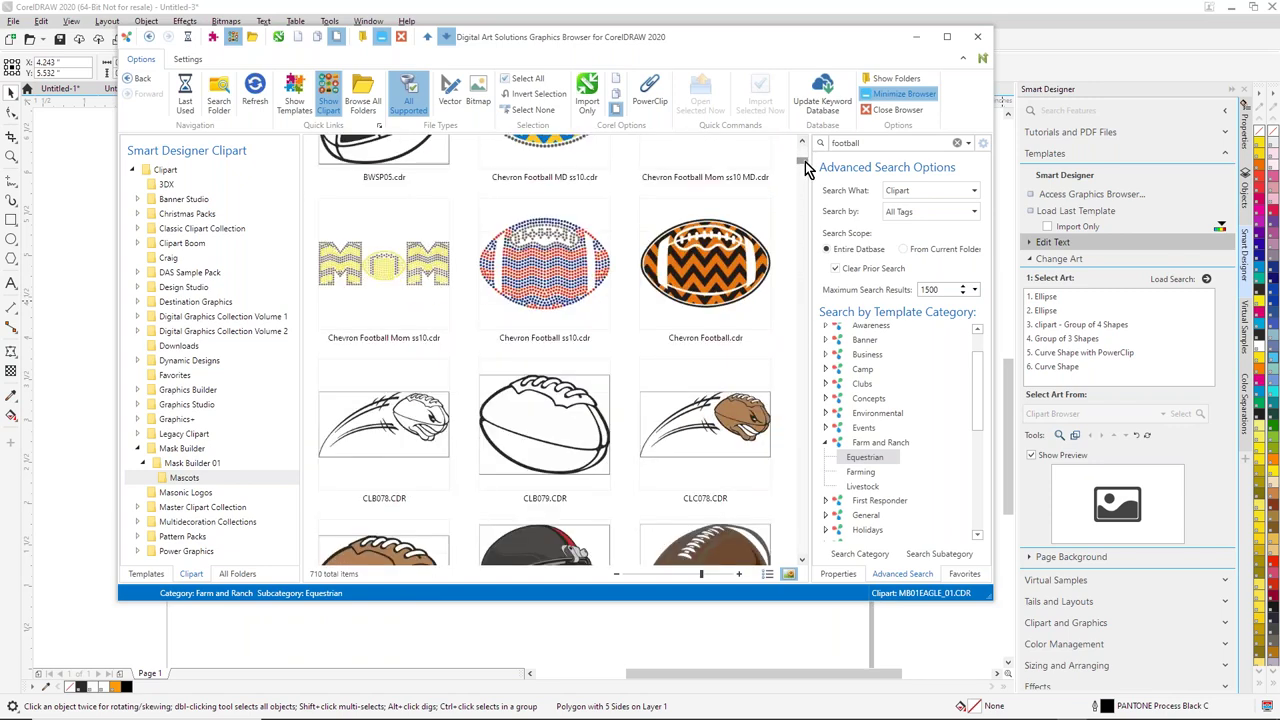
scroll(805, 161, "down", 3)
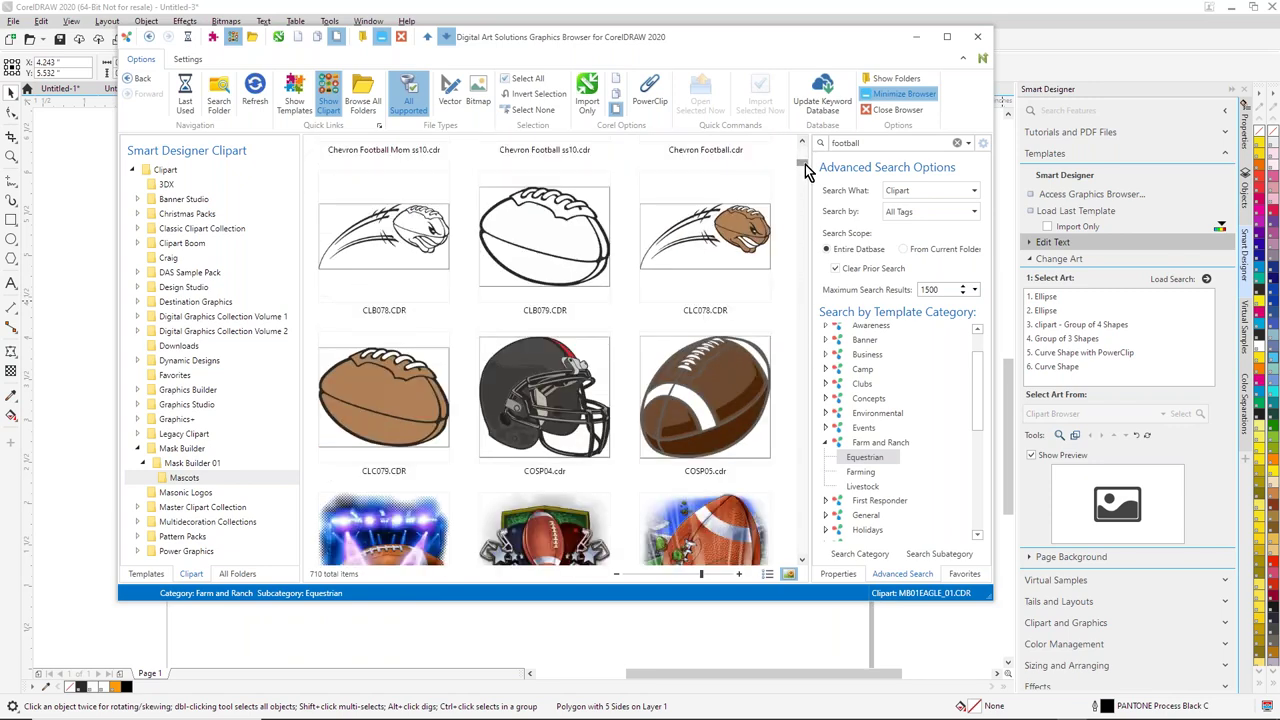
scroll(807, 171, "down", 8)
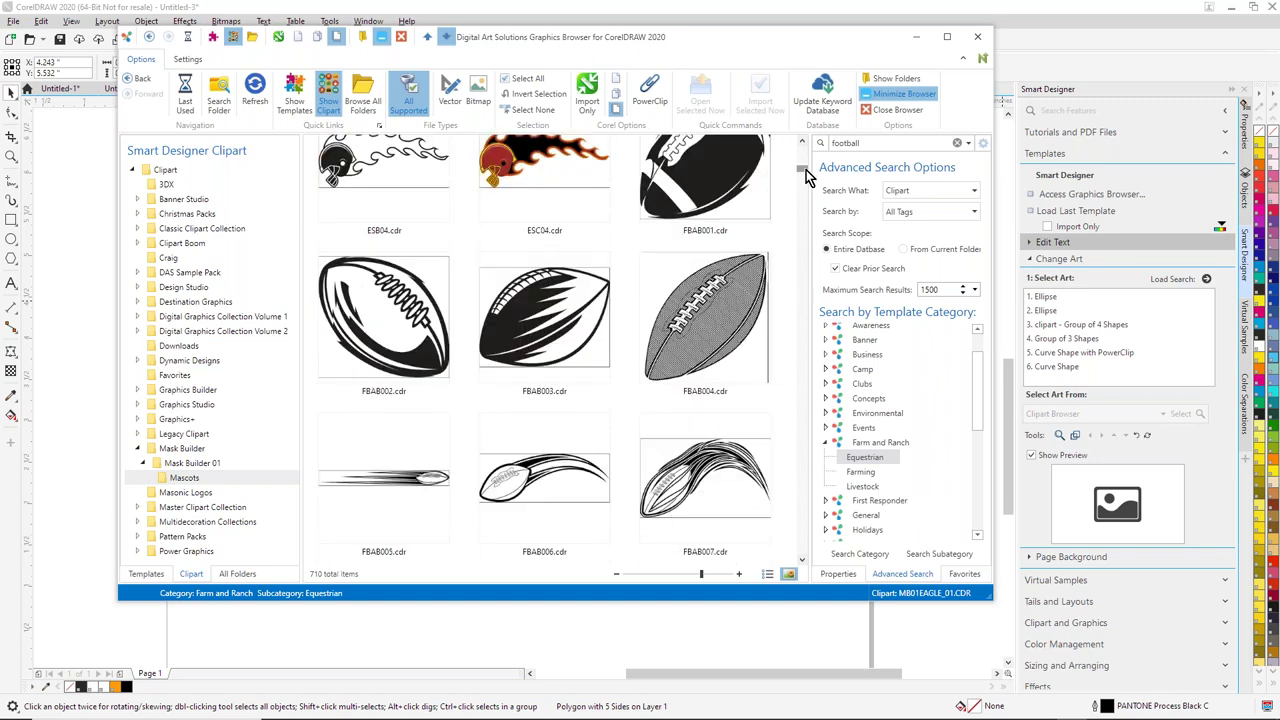
scroll(808, 177, "down", 6)
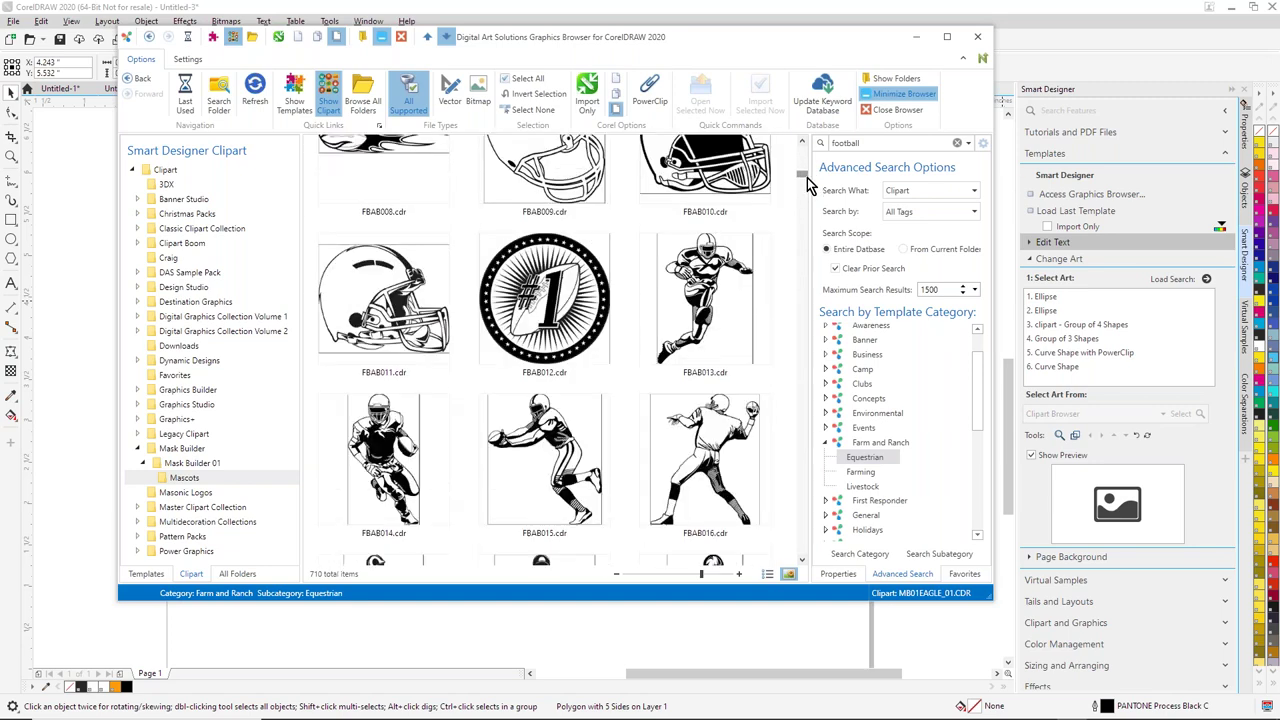
scroll(808, 184, "down", 8)
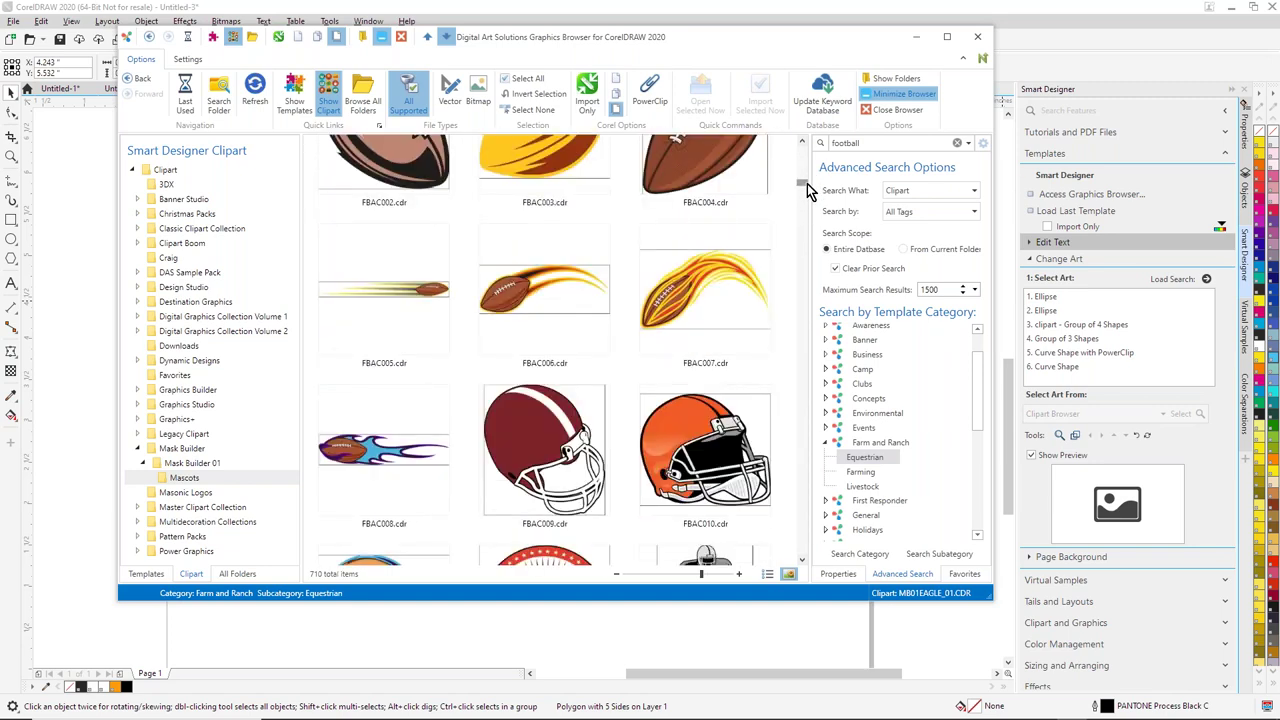
left_click(710, 468)
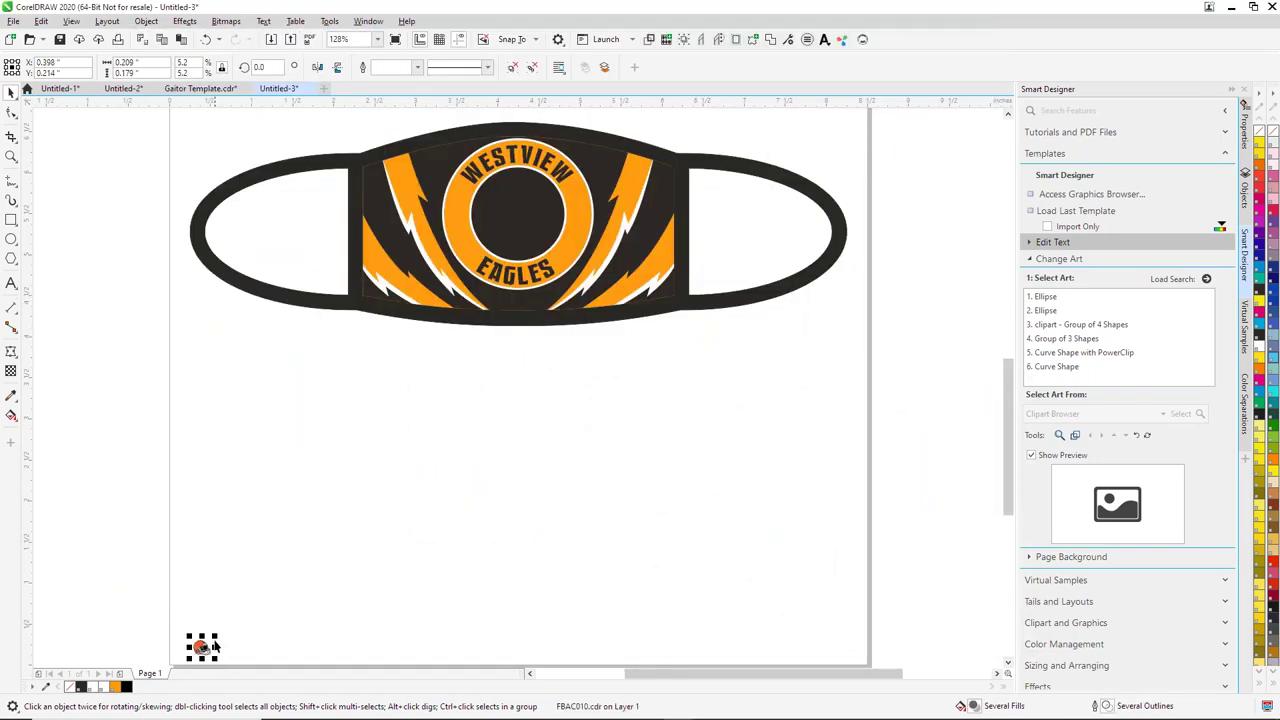
Step: Enlarge the imported helmet to about 0.87 in wide, move it into the badge's center, and deselect it
left_click(210, 648)
left_click_drag(268, 584, 495, 378)
left_click_drag(425, 463, 518, 215)
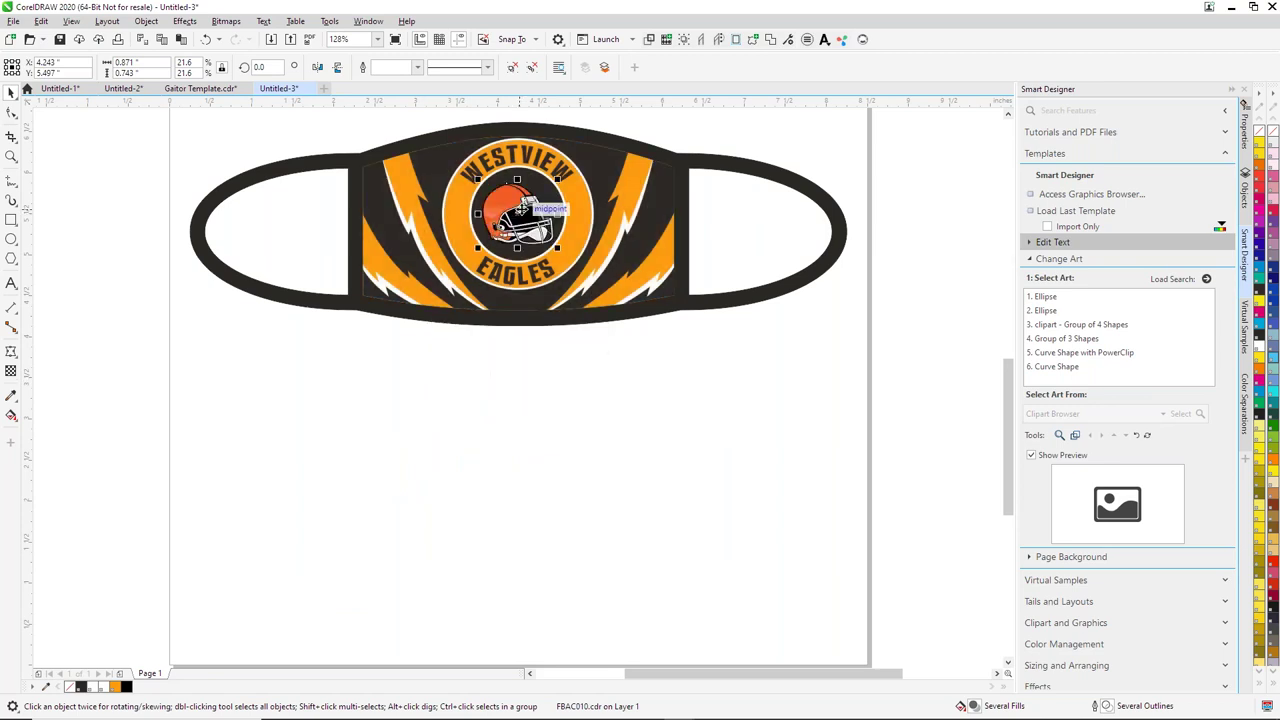
left_click(519, 489)
Step: Enlarge the helmet in the badge to about 0.95 in wide, recenter it inside the inner circle, and deselect it
key("F4")
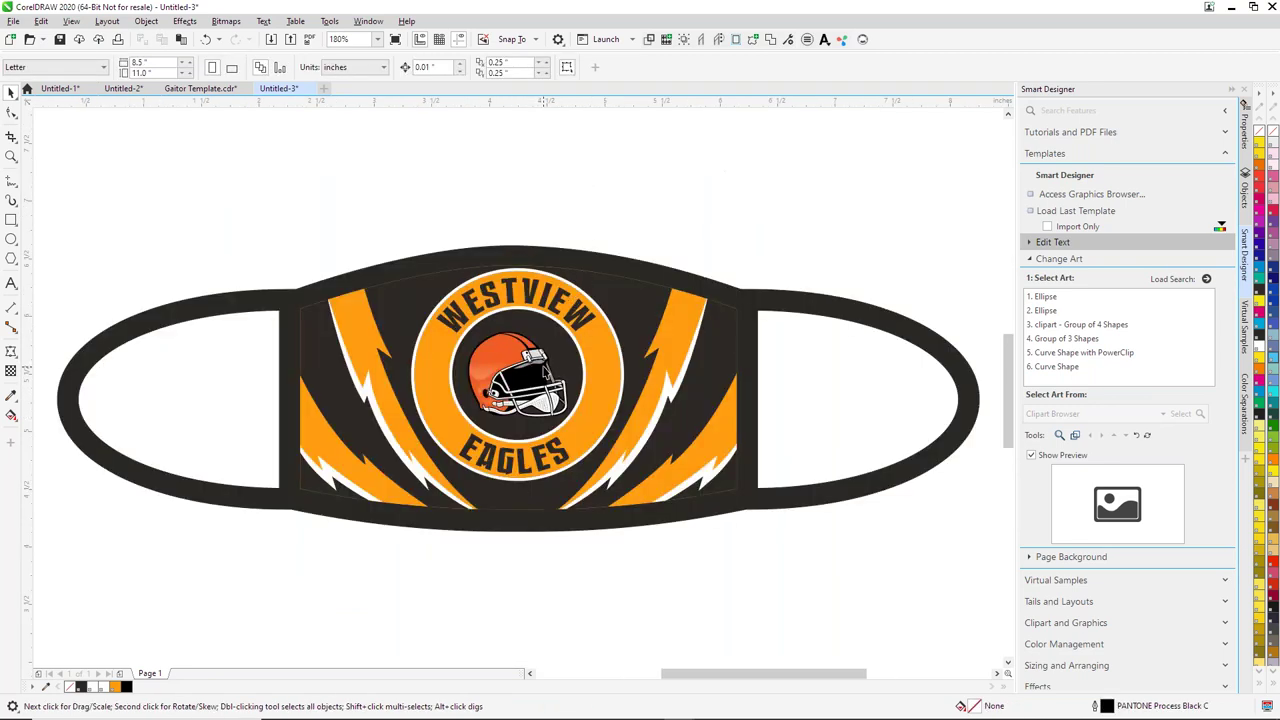
left_click(545, 370)
left_click_drag(571, 327, 581, 318)
left_click_drag(540, 356, 537, 356)
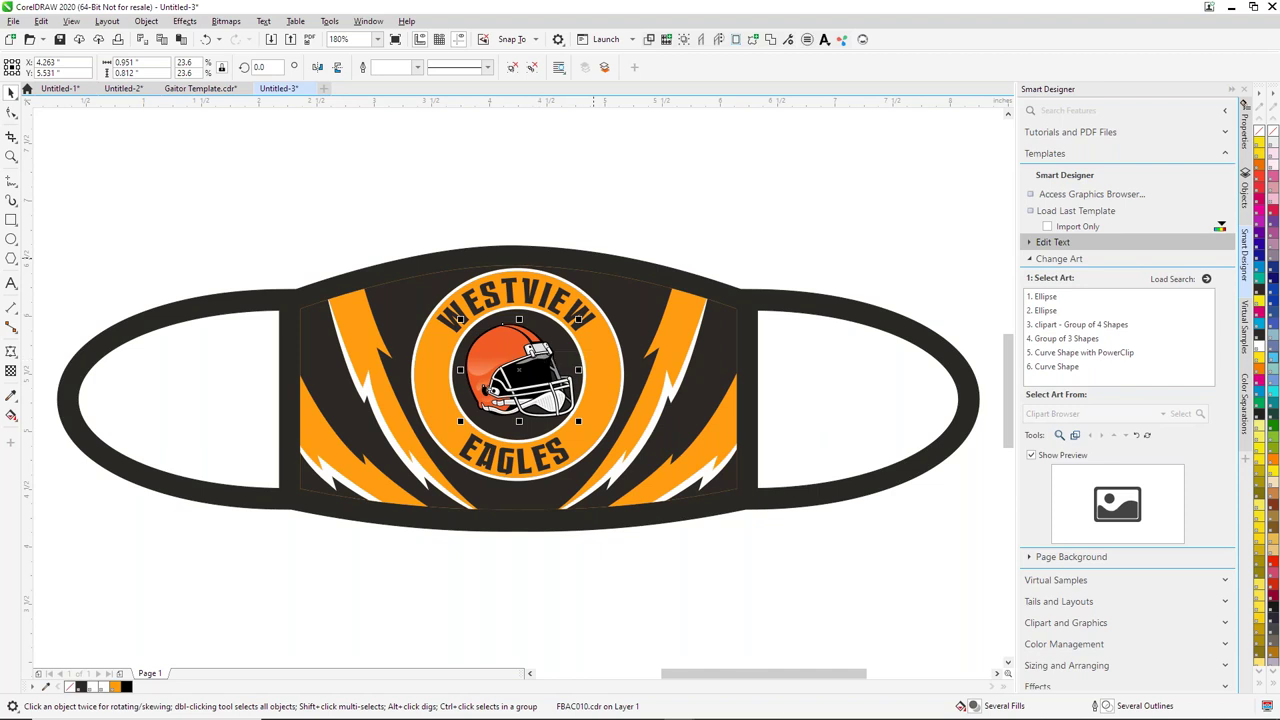
left_click(770, 191)
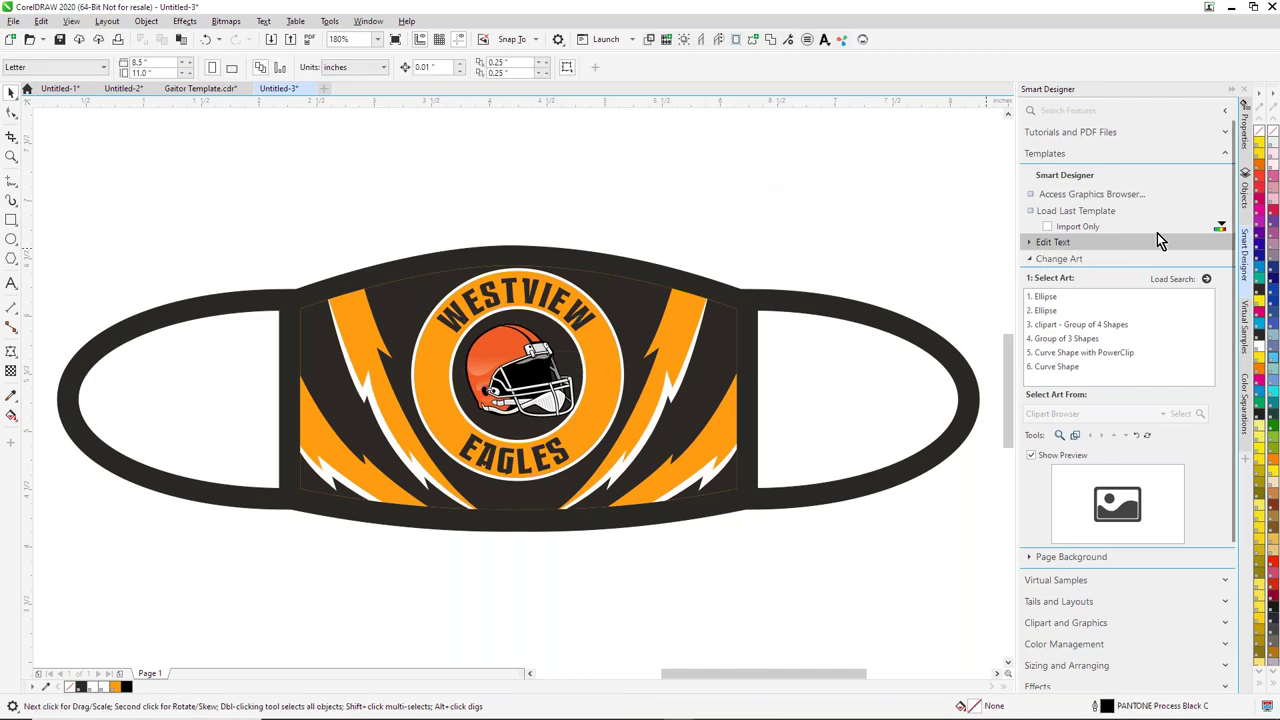
Step: Open the color modification settings with the Swap procedure and refresh the list of document colors
left_click(1222, 230)
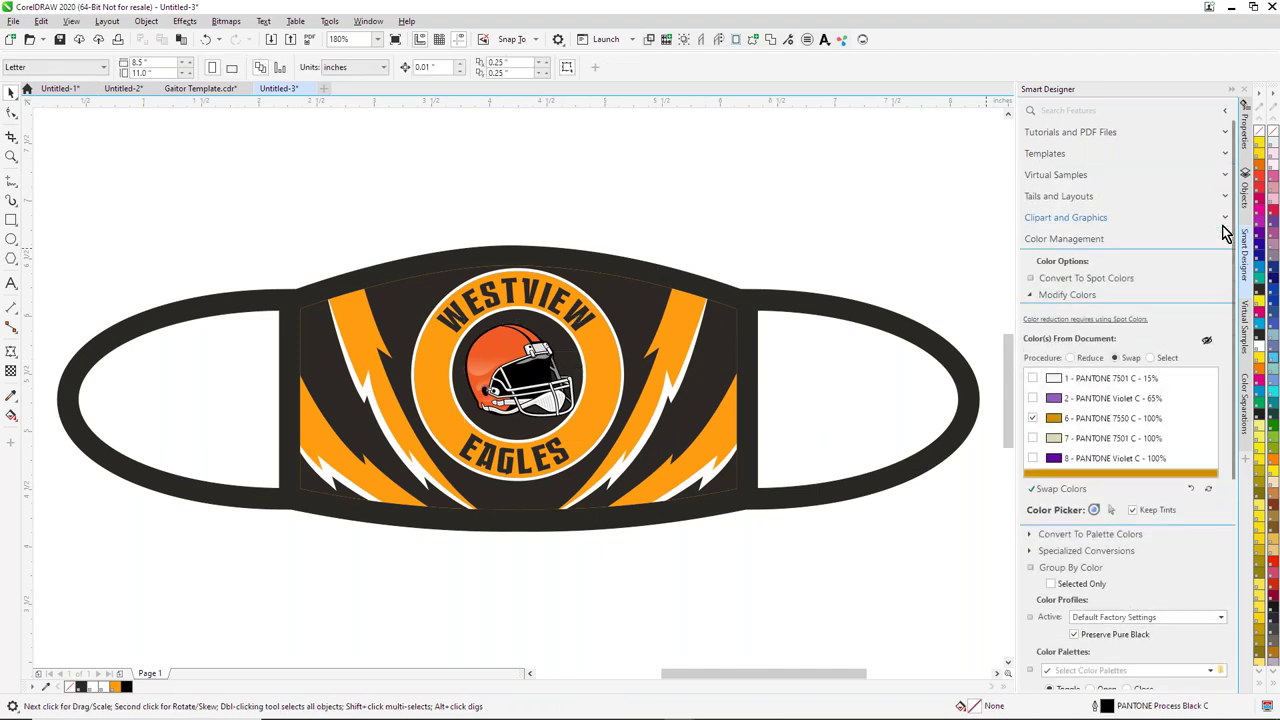
left_click(1209, 492)
mouse_move(746, 712)
mouse_move(643, 712)
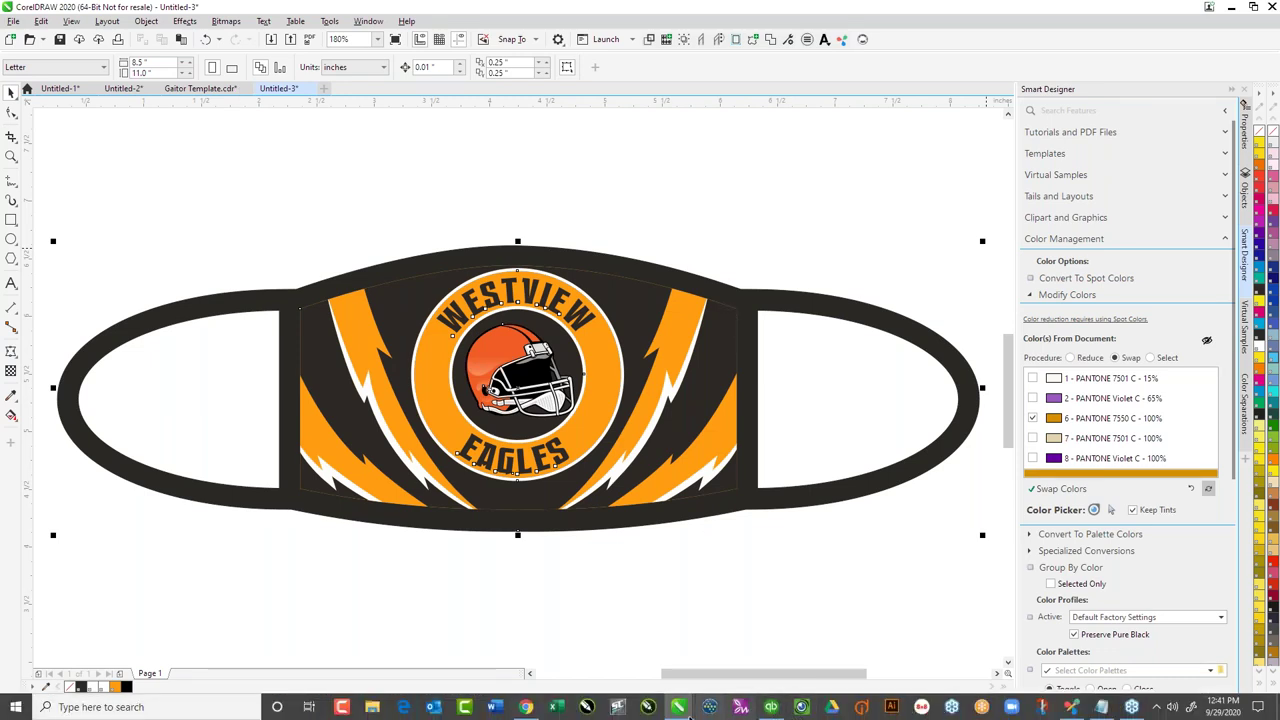
left_click(895, 665)
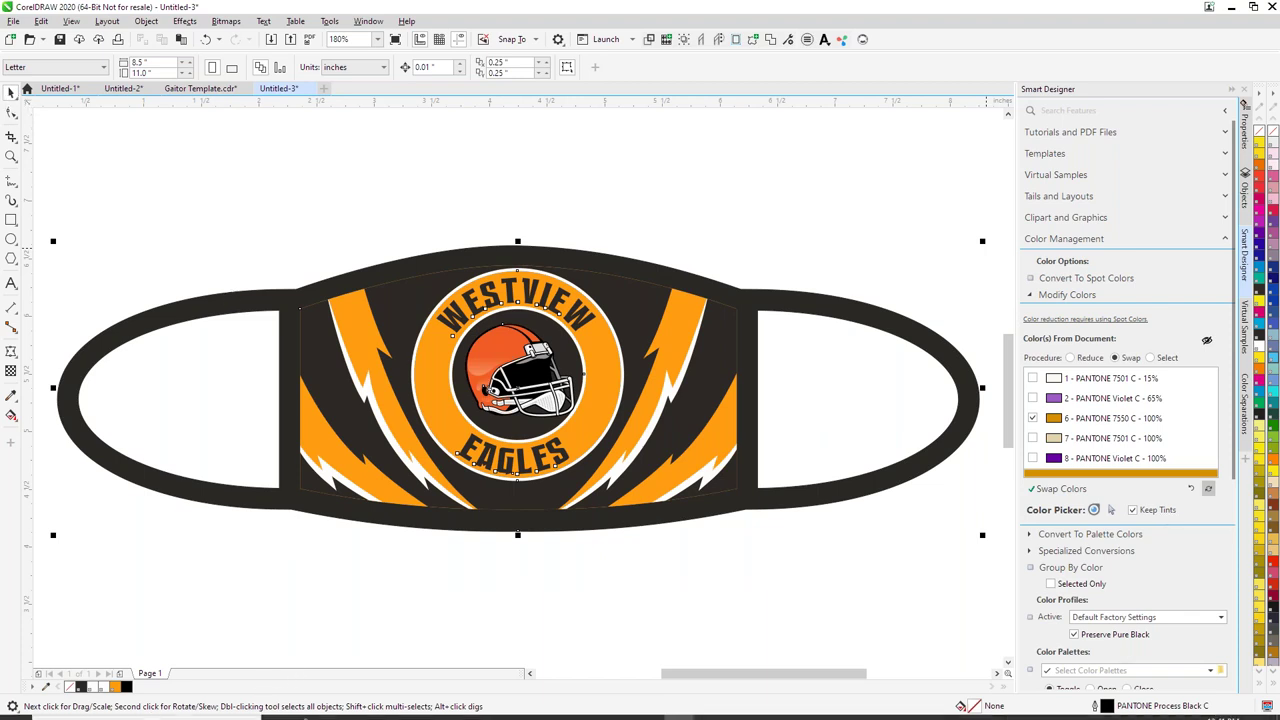
mouse_move(310, 712)
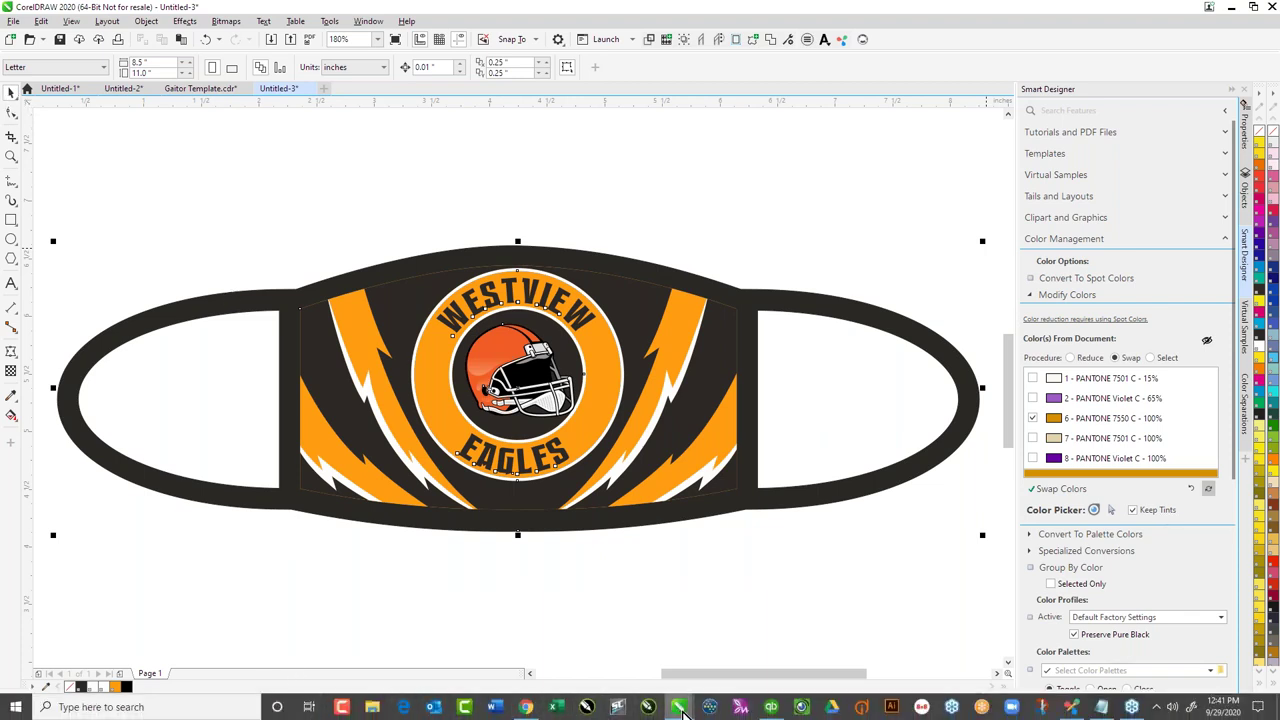
mouse_move(686, 712)
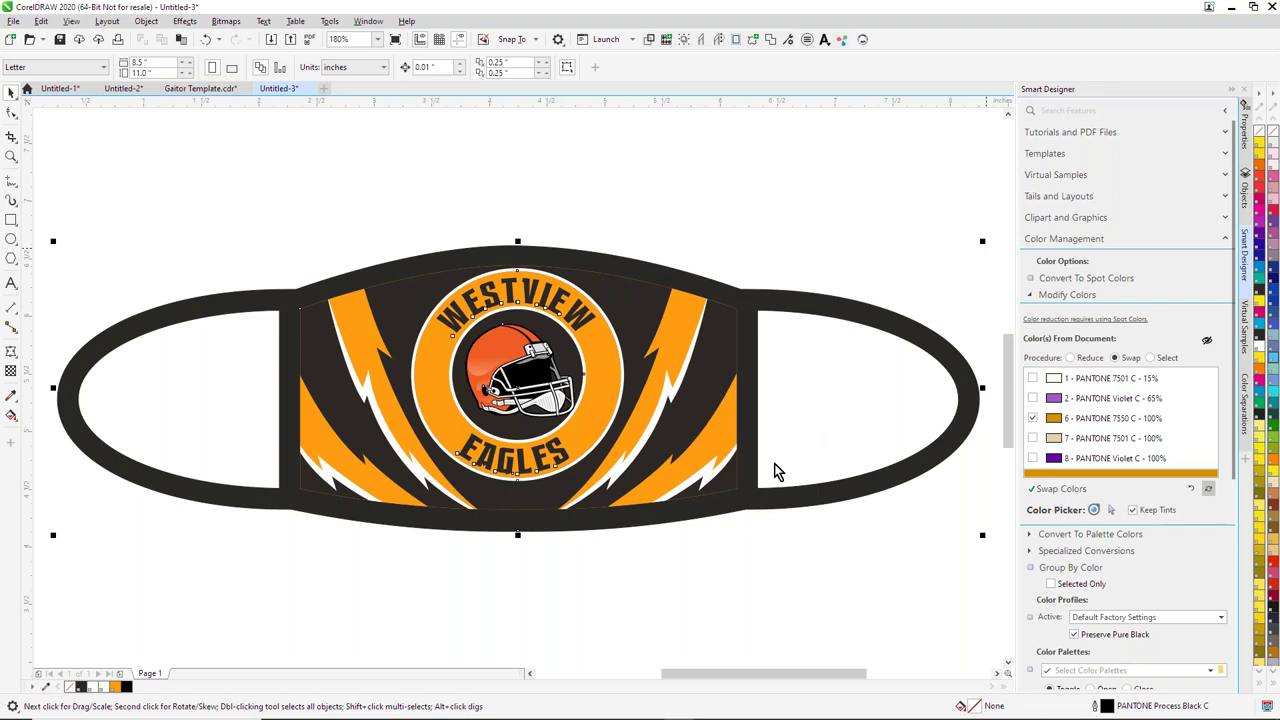
left_click(1033, 419)
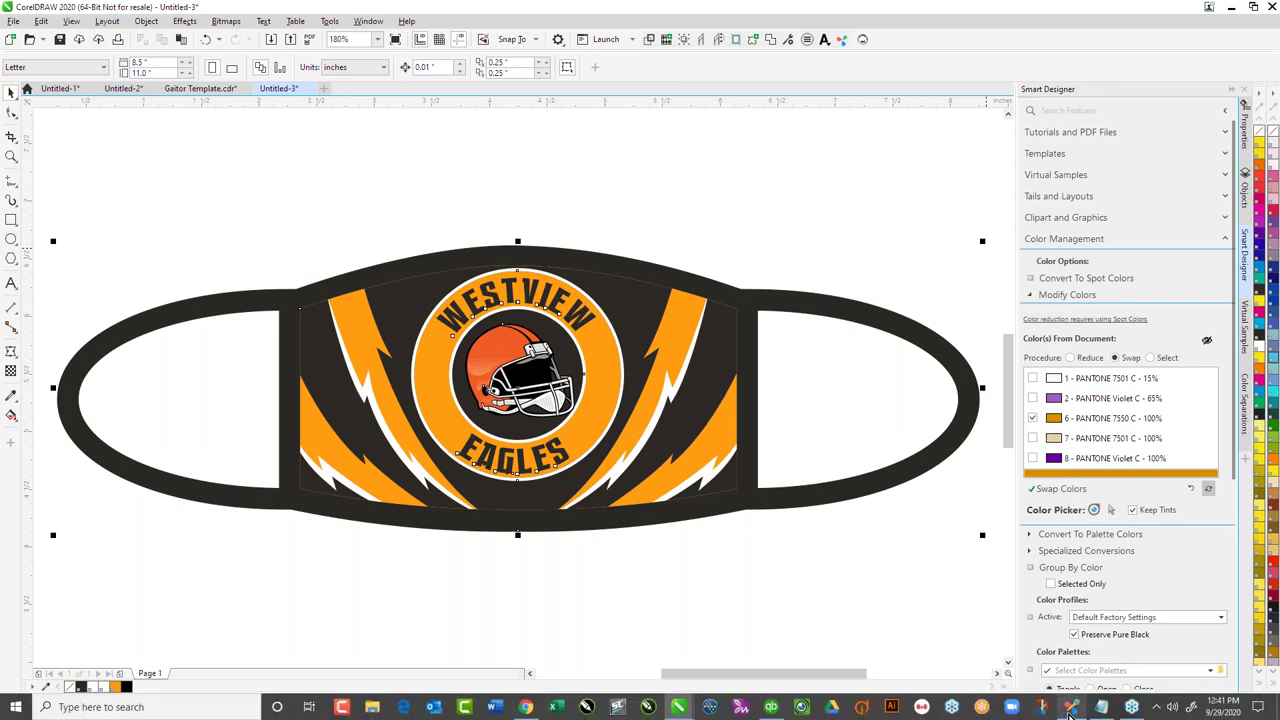
Step: Look at the maroon football helmet FBAC009.cdr from the clipart results, return to the mask document, and deselect its artwork
left_click(1071, 707)
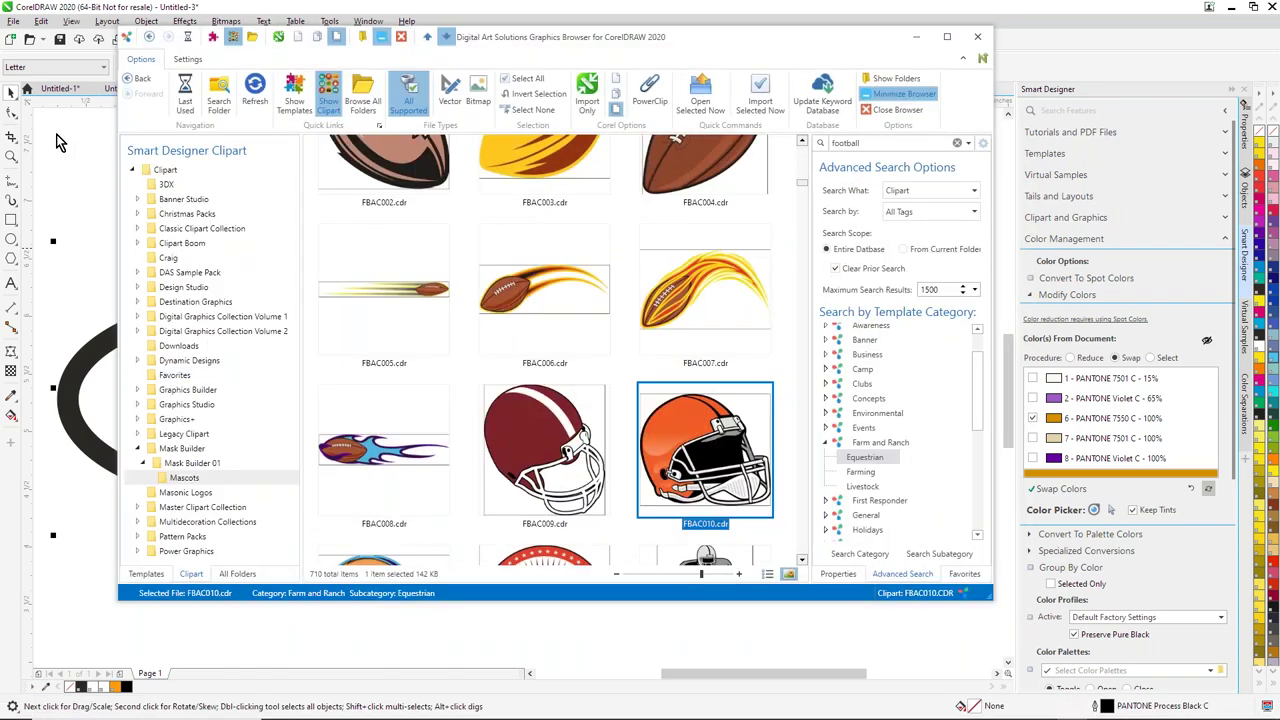
left_click(550, 465)
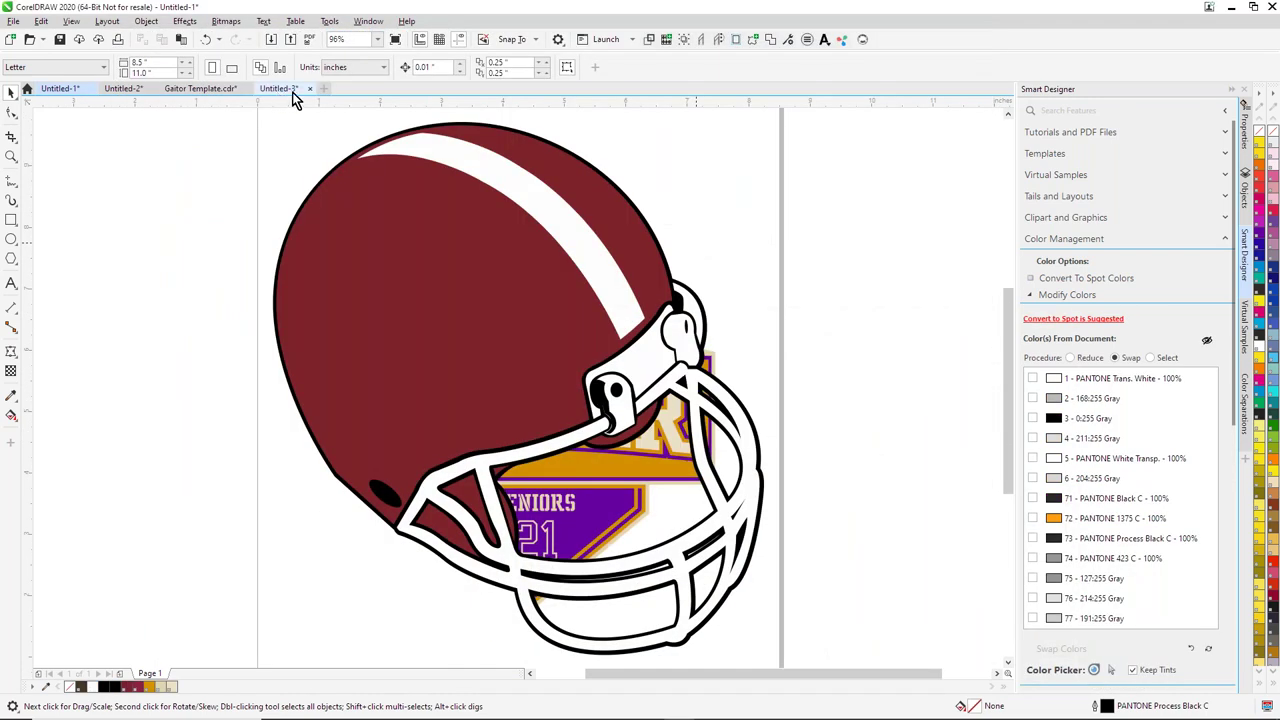
left_click(289, 91)
right_click(553, 308)
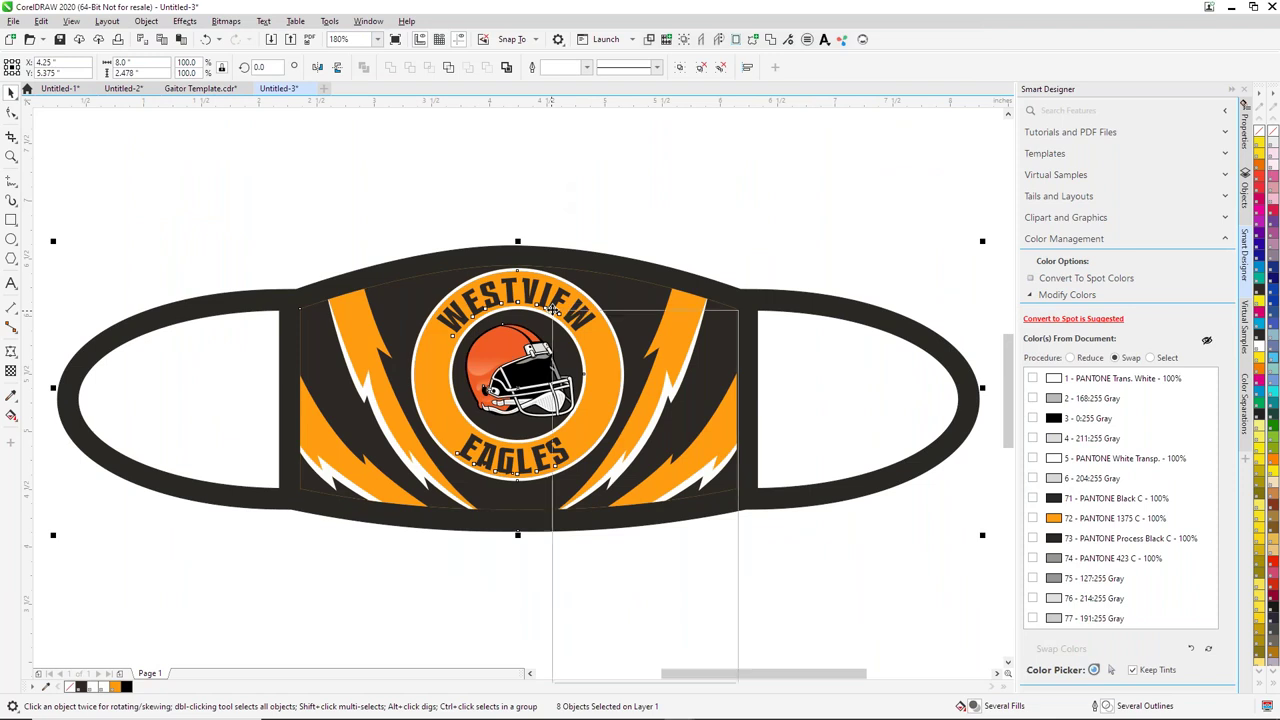
left_click(672, 200)
Step: Try enlarging the mask's lightning background PowerClip to about 4.28 in wide, and undo the scaling
left_click(330, 317)
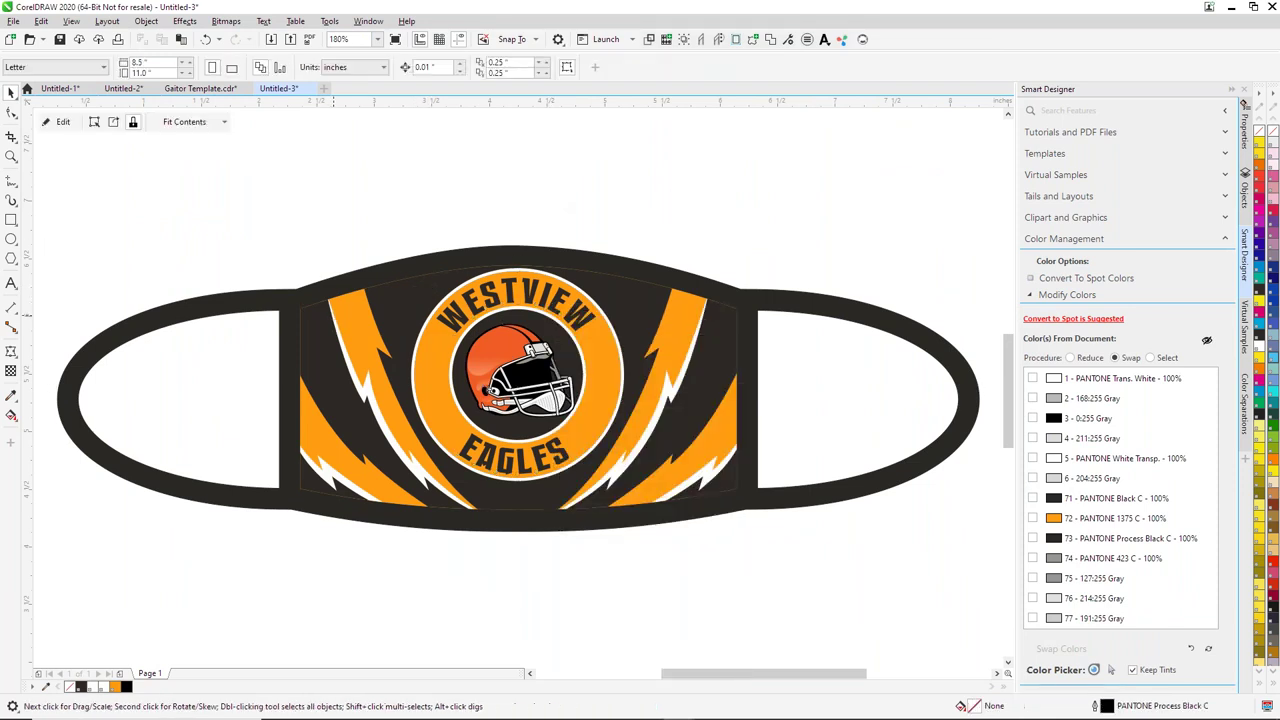
left_click_drag(297, 262, 267, 231)
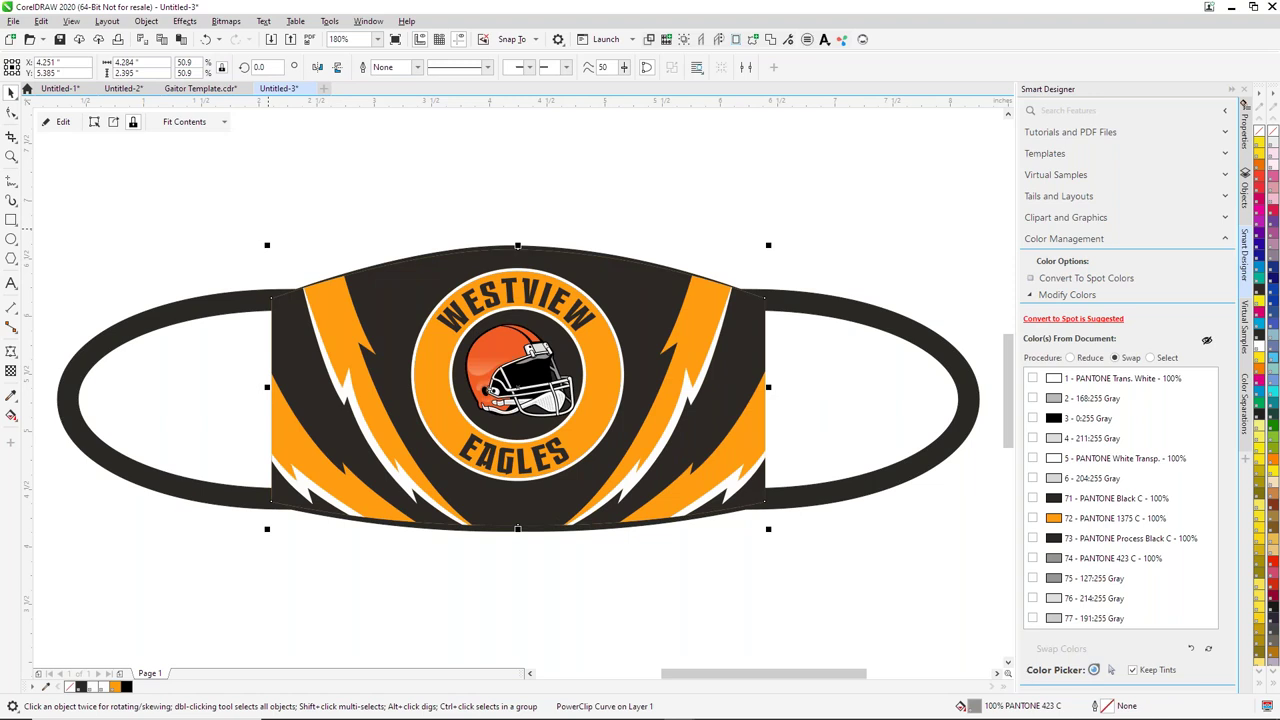
key("ctrl+z")
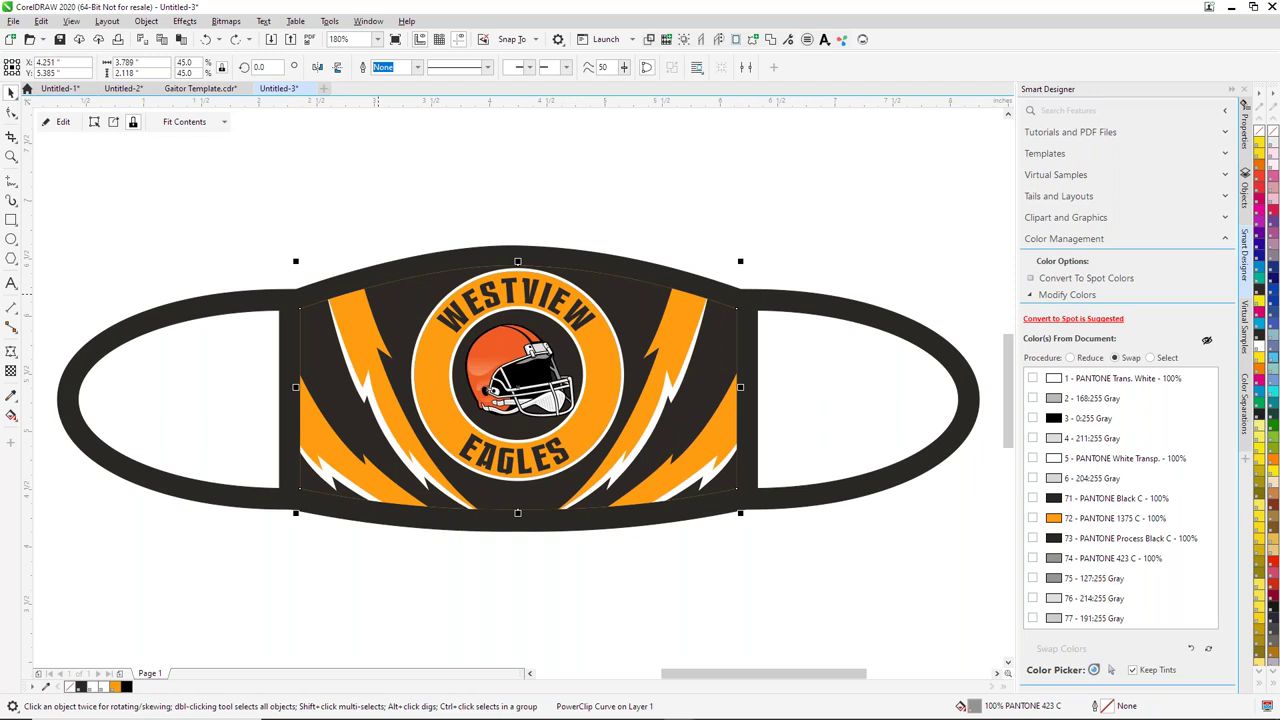
Step: Open the lightning background's PowerClip to examine its contents, and finish without editing anything
right_click(380, 294)
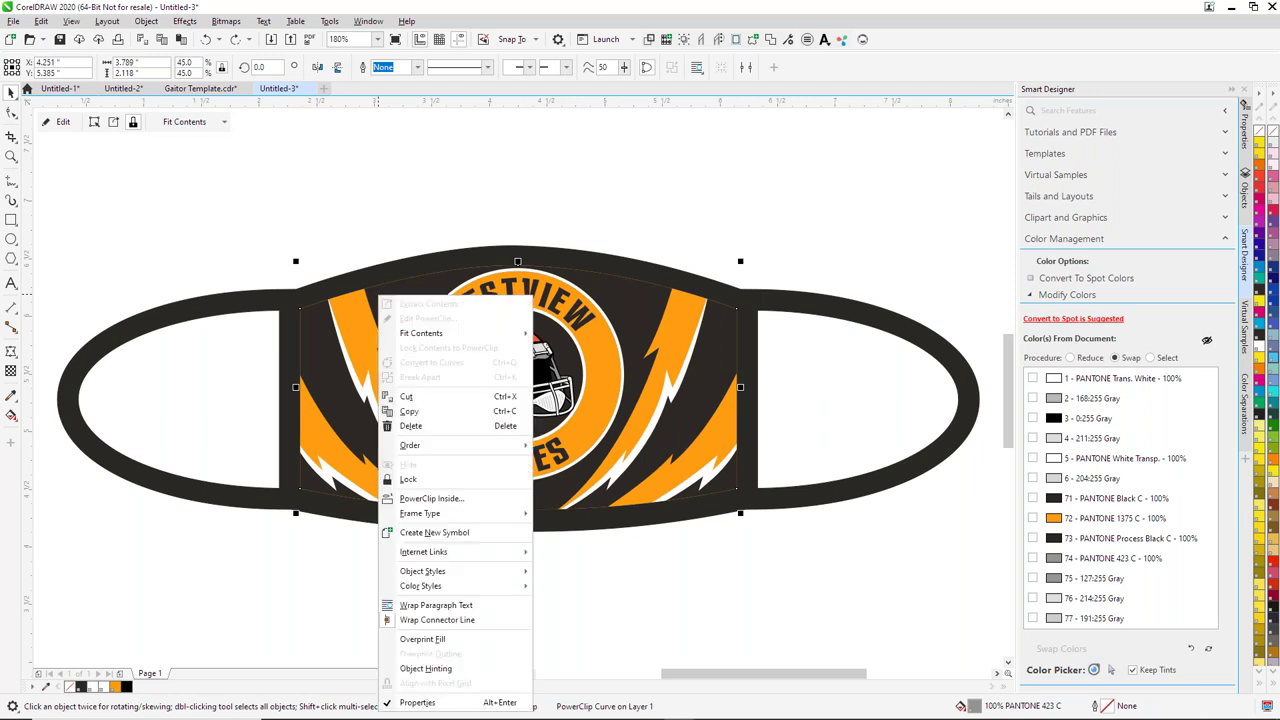
left_click(420, 320)
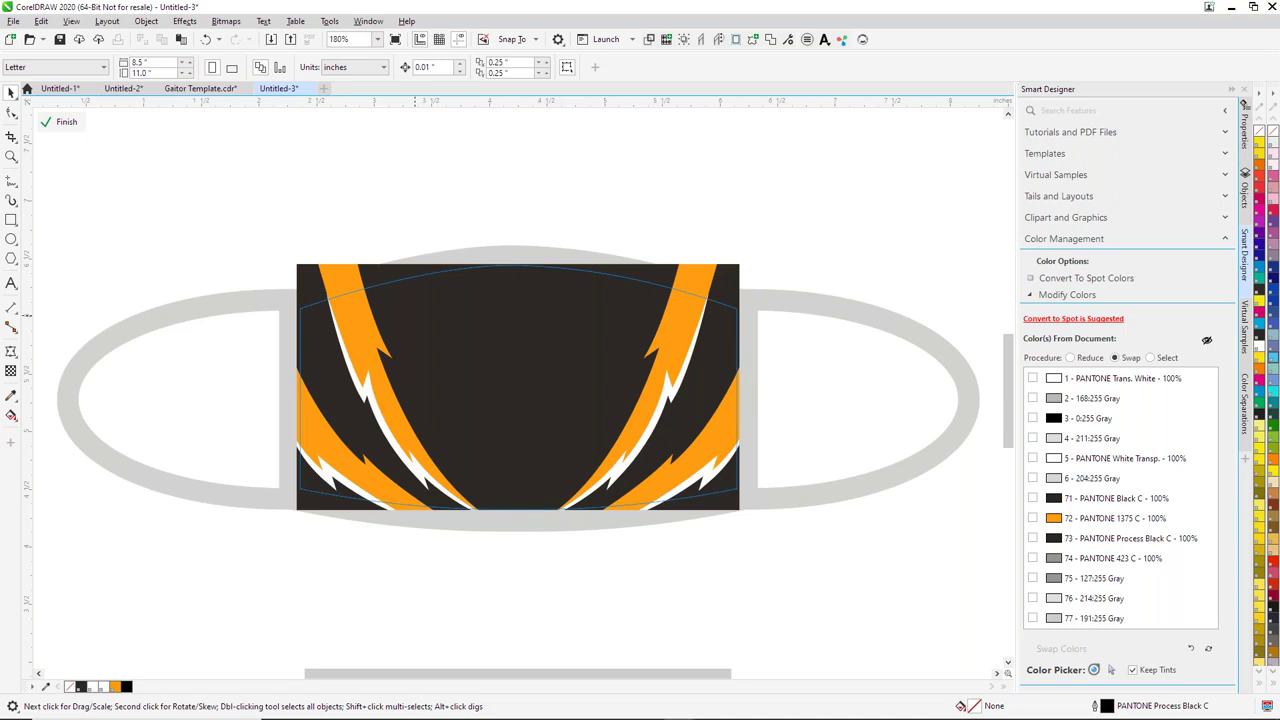
left_click(60, 121)
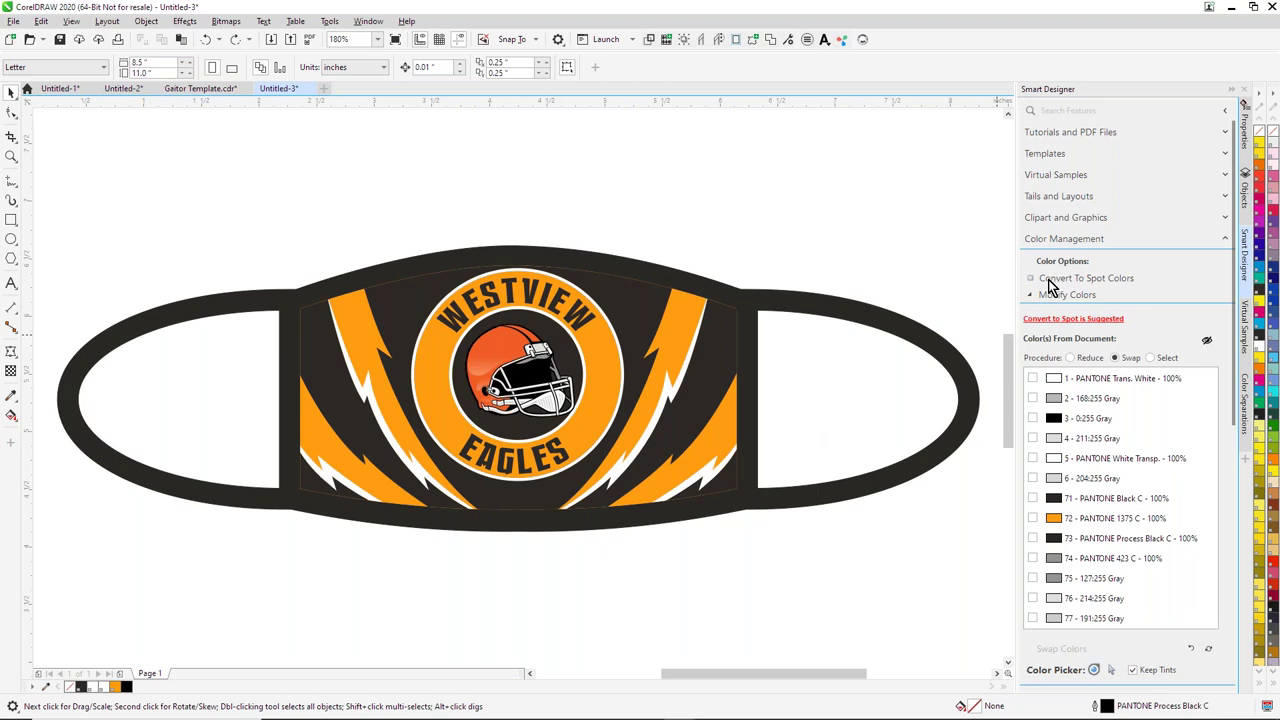
Step: Convert the mask document's colors to spot colors, deselect the artwork, and dismiss the notification
left_click(1050, 287)
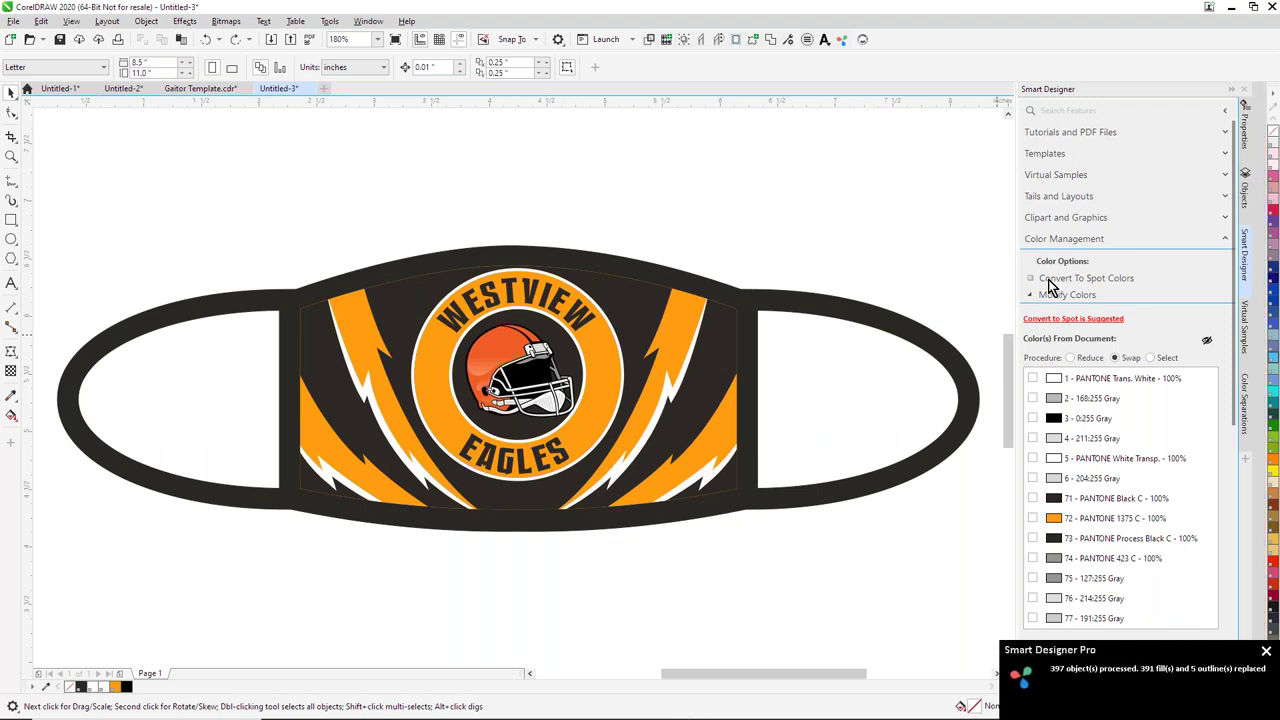
left_click(896, 256)
left_click(1266, 651)
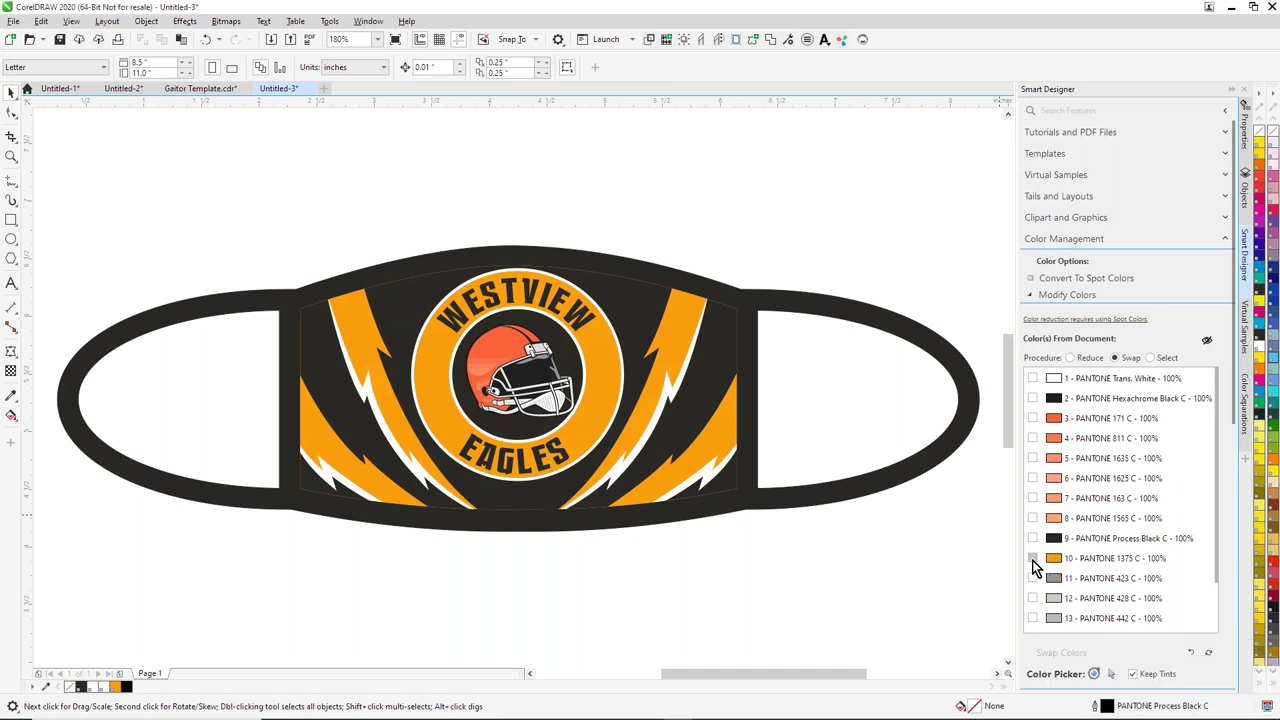
Step: Swap the orange PANTONE 1375 C for PANTONE Reflex Blue C throughout the mask design, and deselect the artwork
left_click(1033, 558)
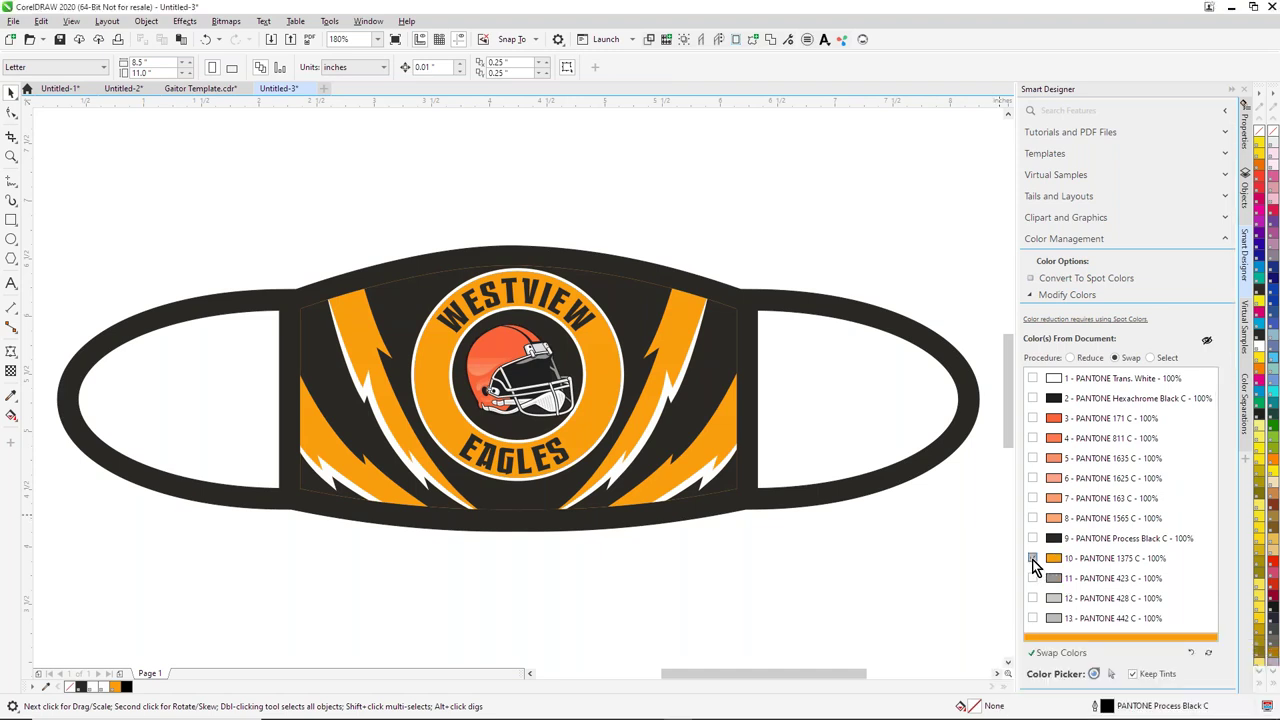
left_click(1064, 654)
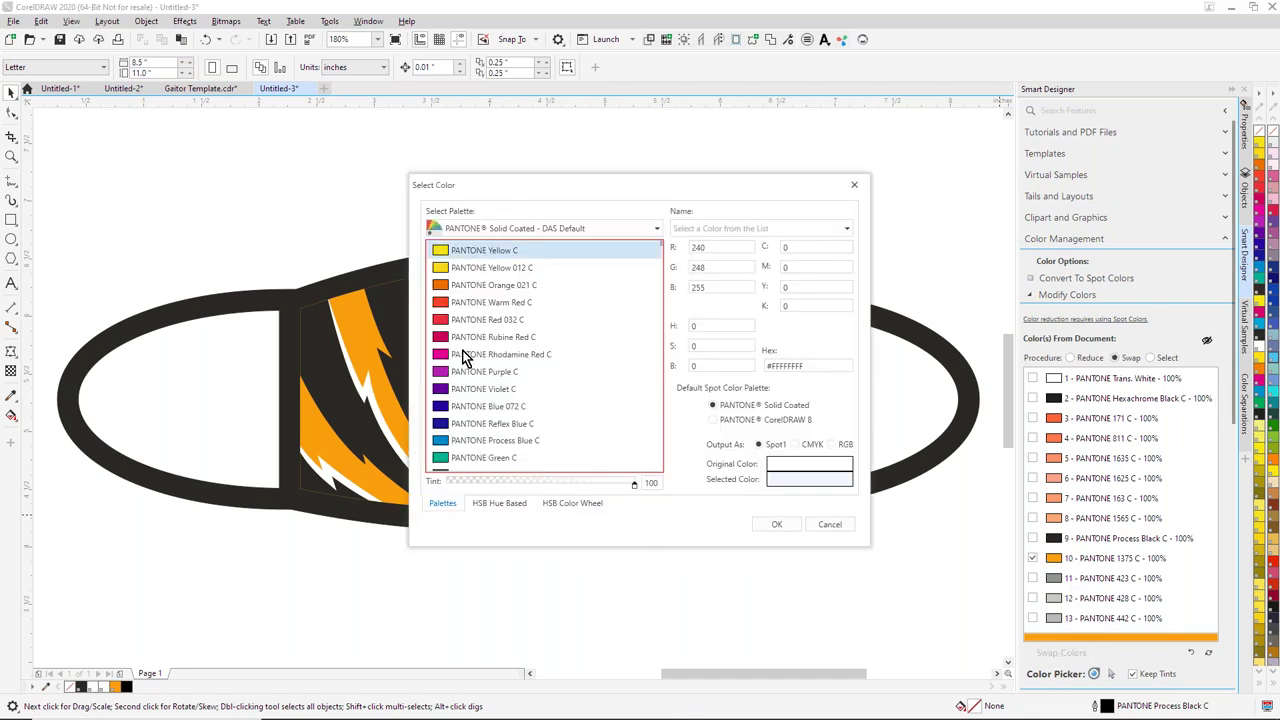
left_click(451, 406)
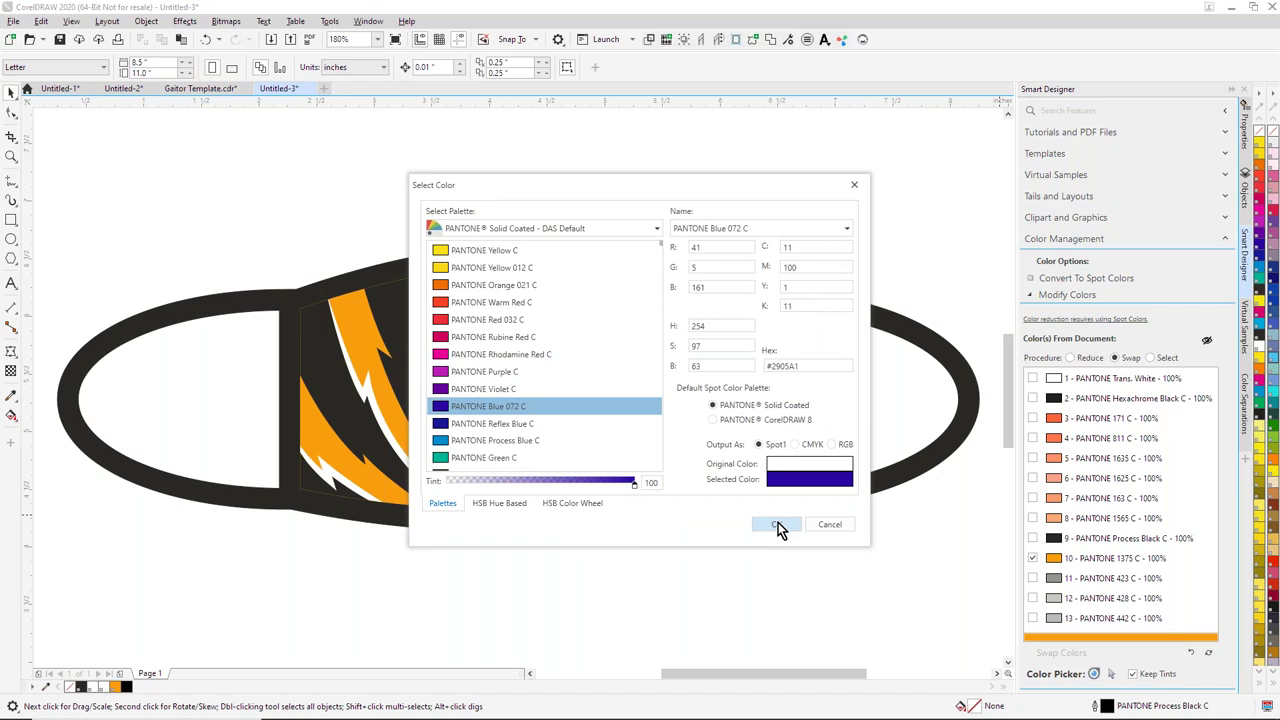
left_click(461, 425)
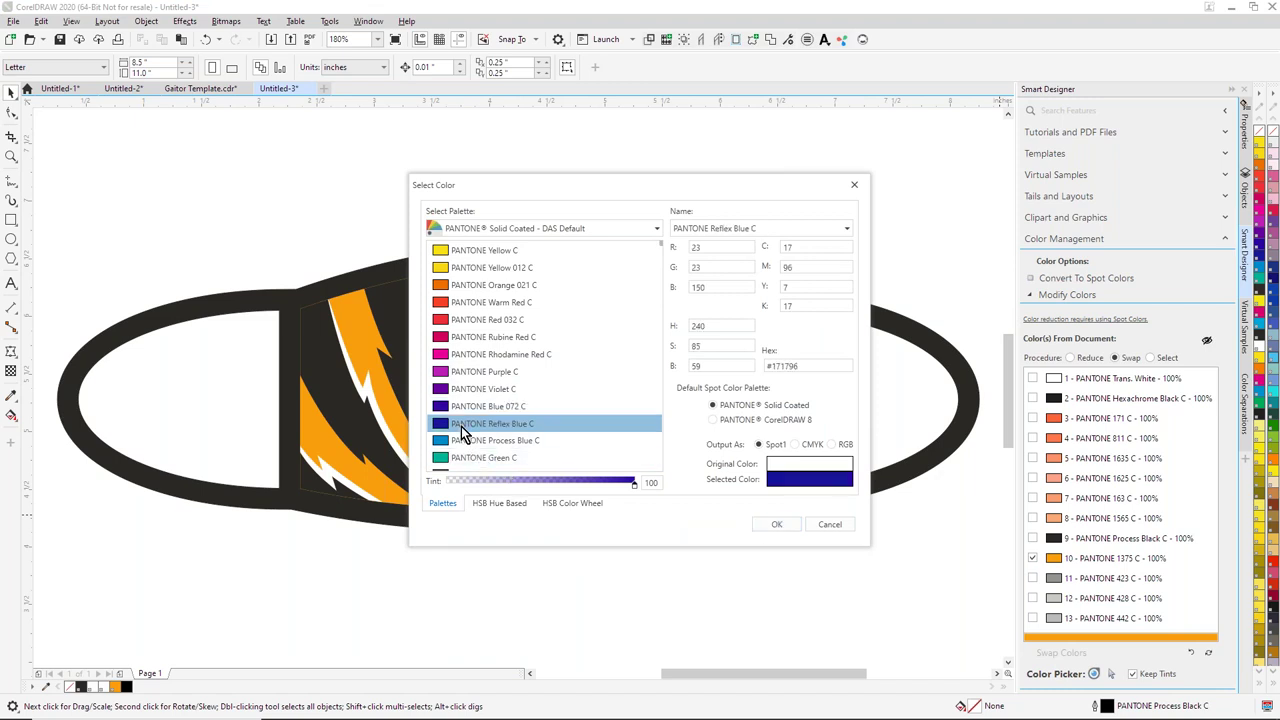
left_click(777, 527)
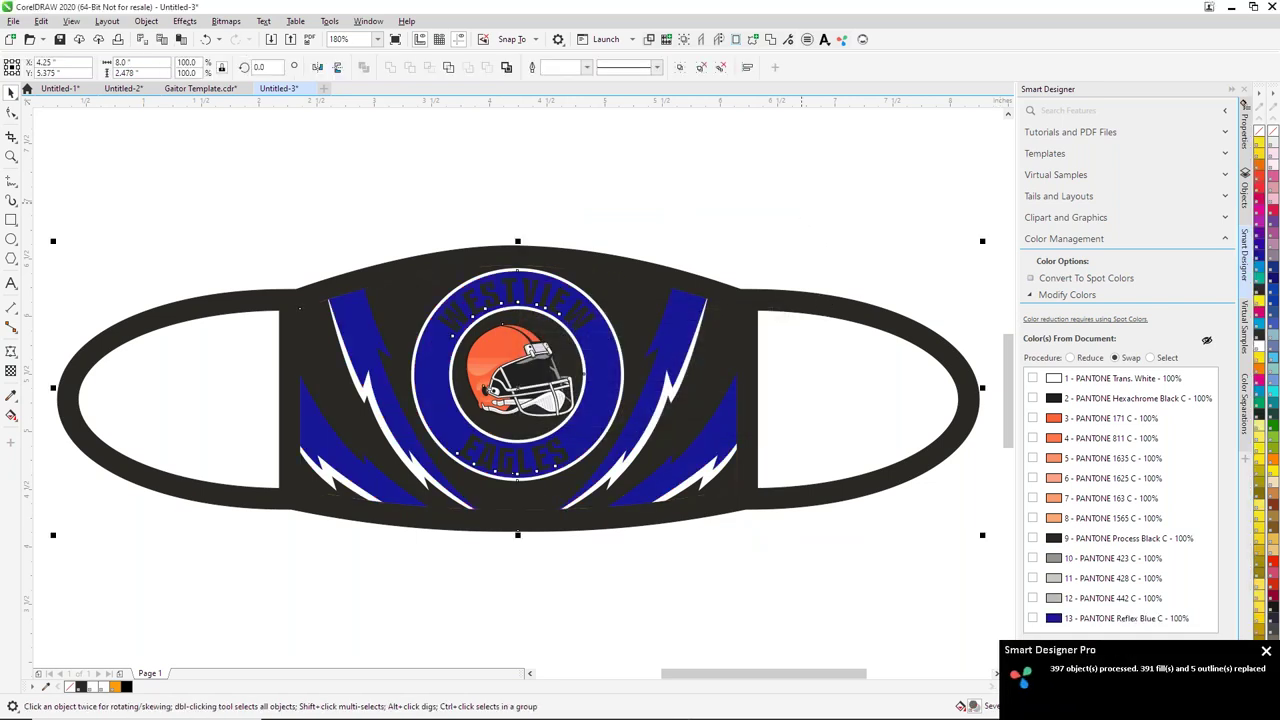
key("Escape")
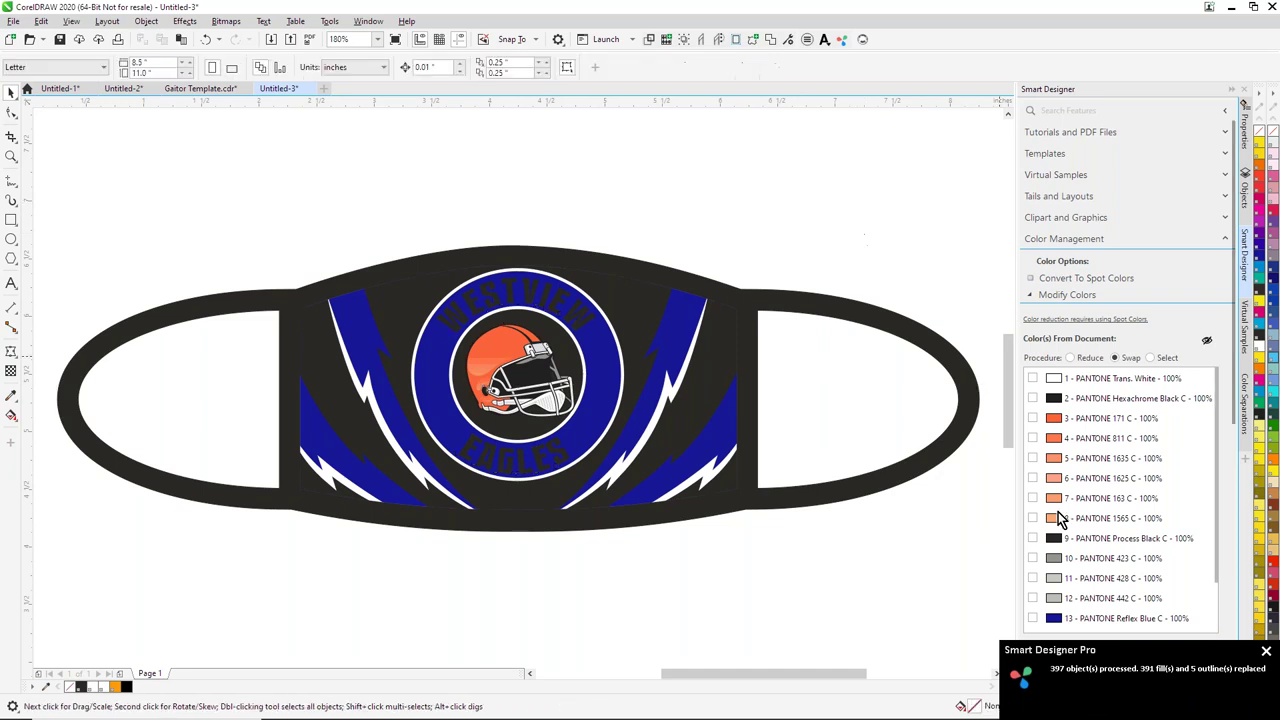
Step: Try swapping PANTONE Process Black C for PANTONE Cool Gray 6 C throughout the mask design, and undo the swap
left_click(1032, 538)
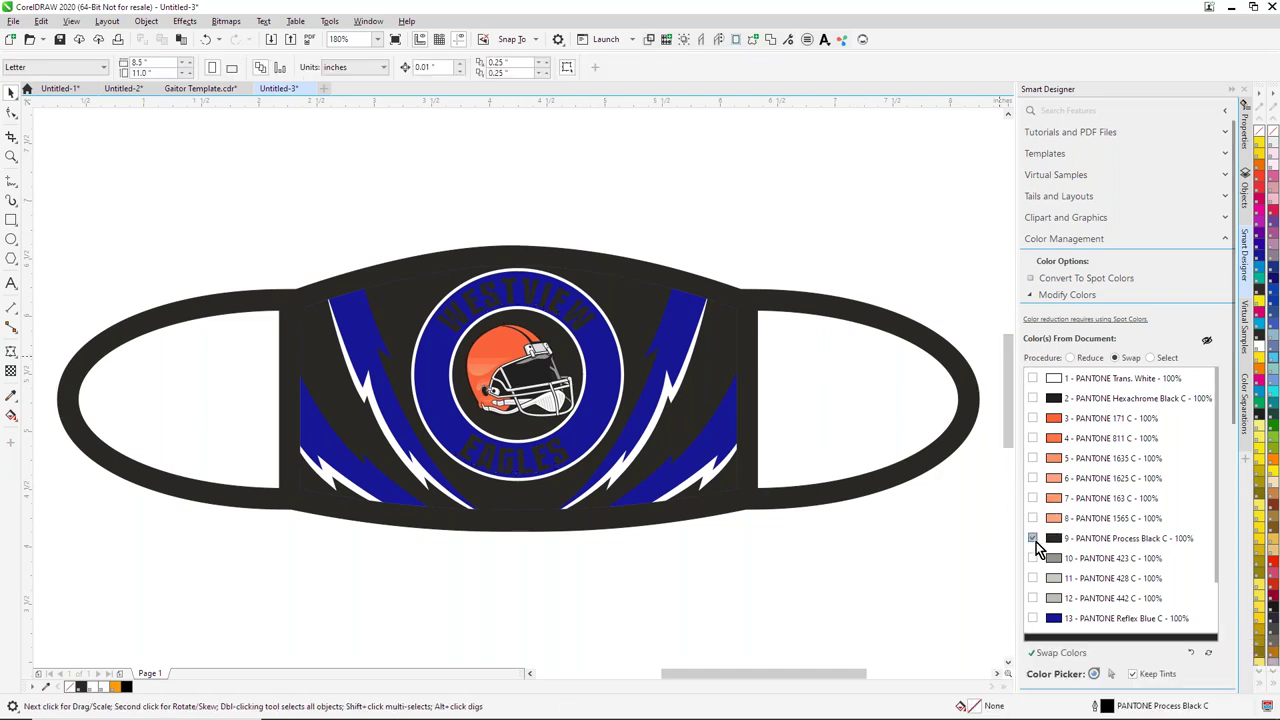
left_click(1056, 655)
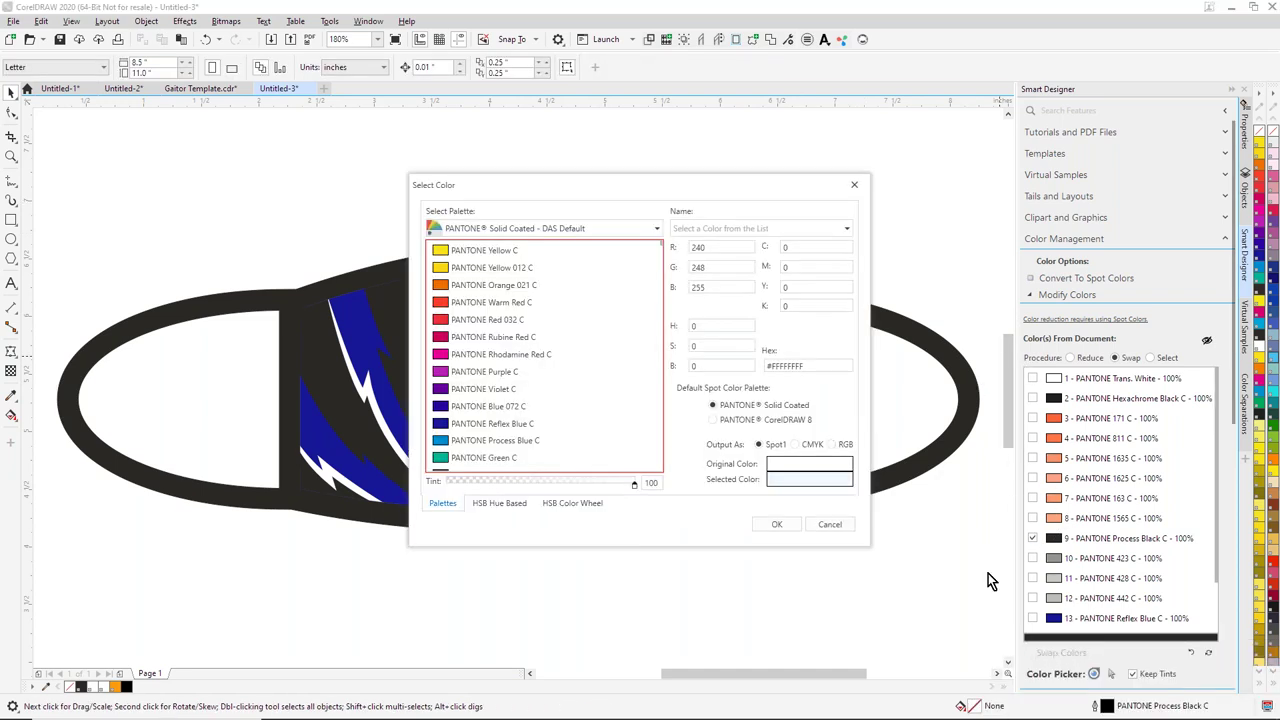
scroll(450, 365, "down", 6)
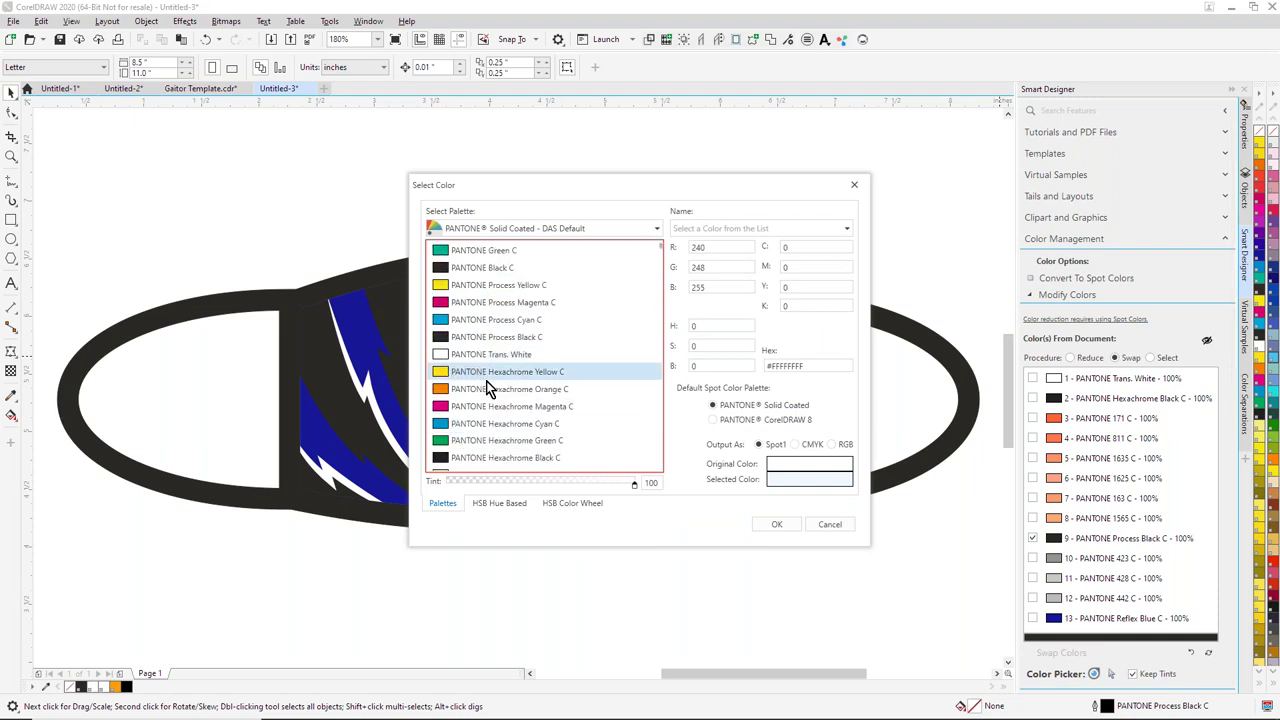
left_click(705, 228)
type("c")
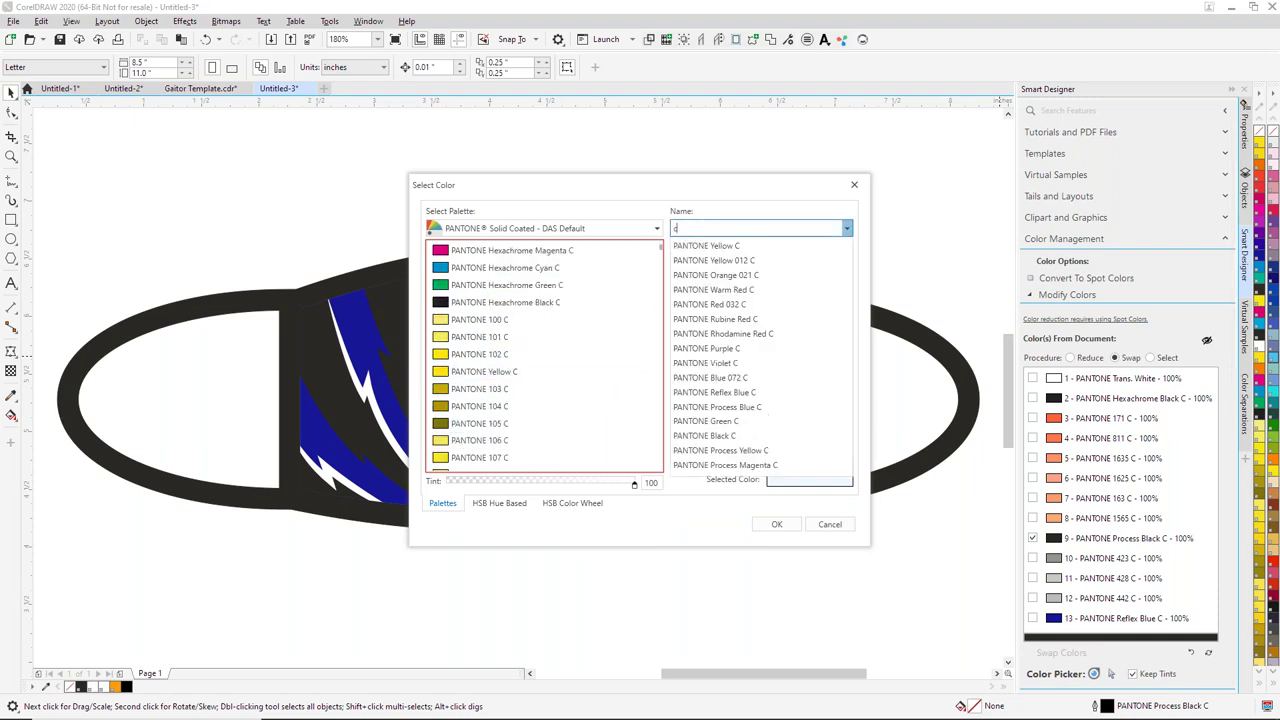
type("ool")
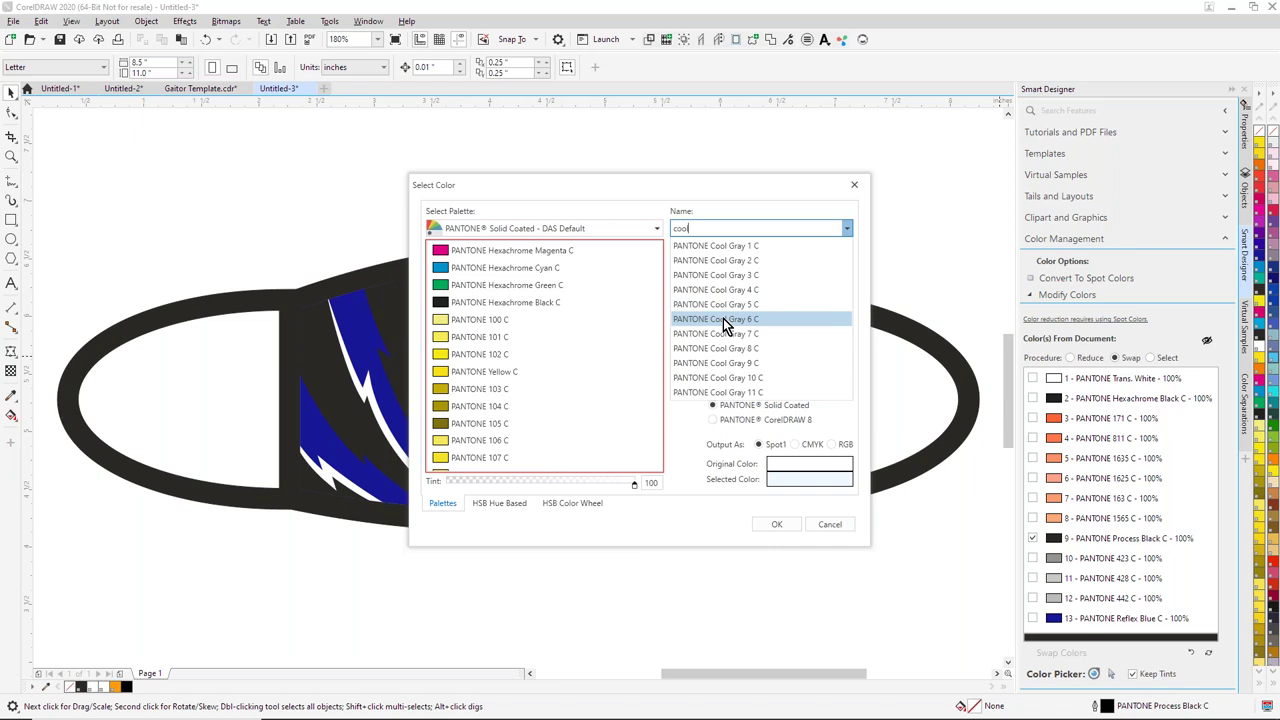
left_click(723, 318)
left_click(775, 525)
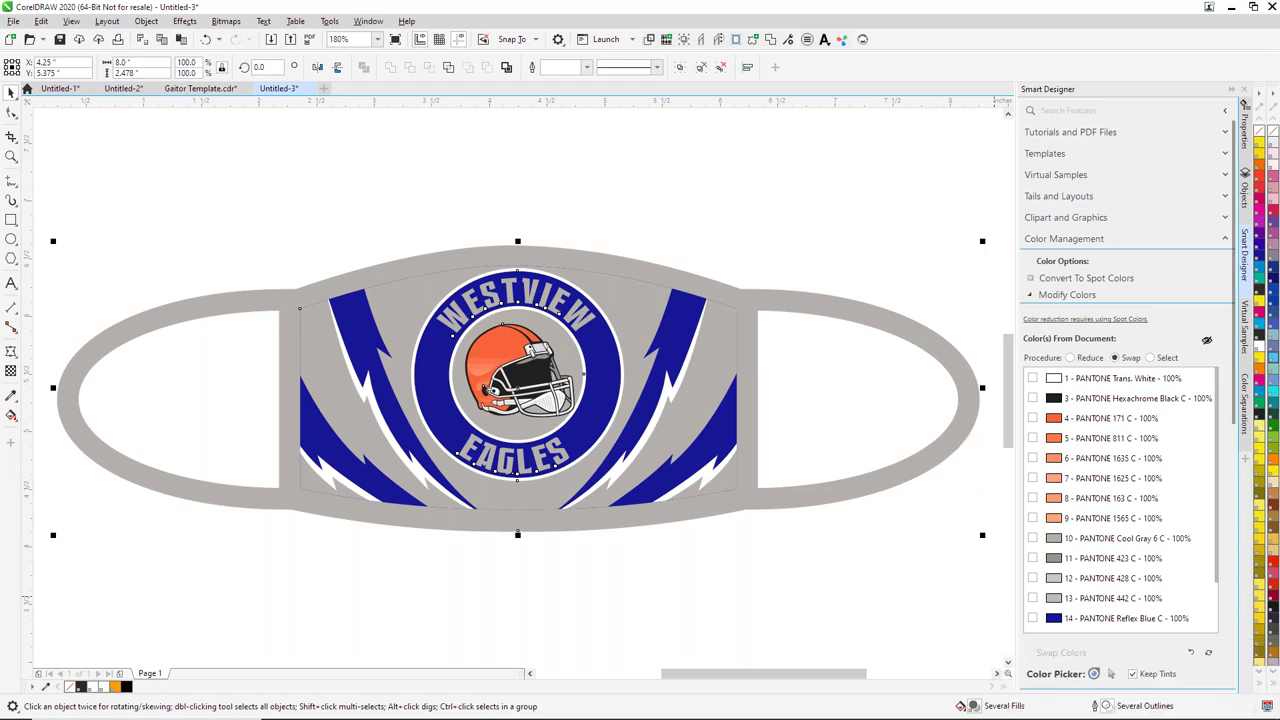
left_click(1191, 653)
Step: Open the contents of the blue lightning background's PowerClip for editing
left_click(629, 287)
right_click(630, 288)
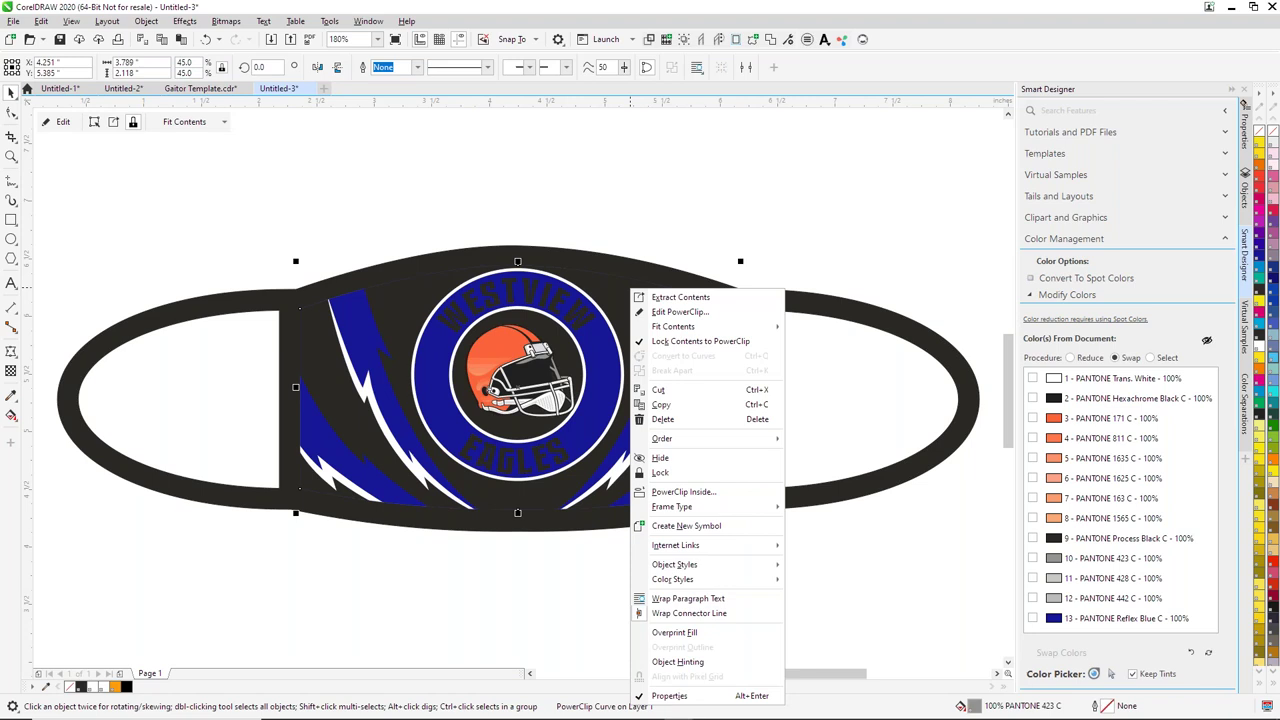
left_click(680, 313)
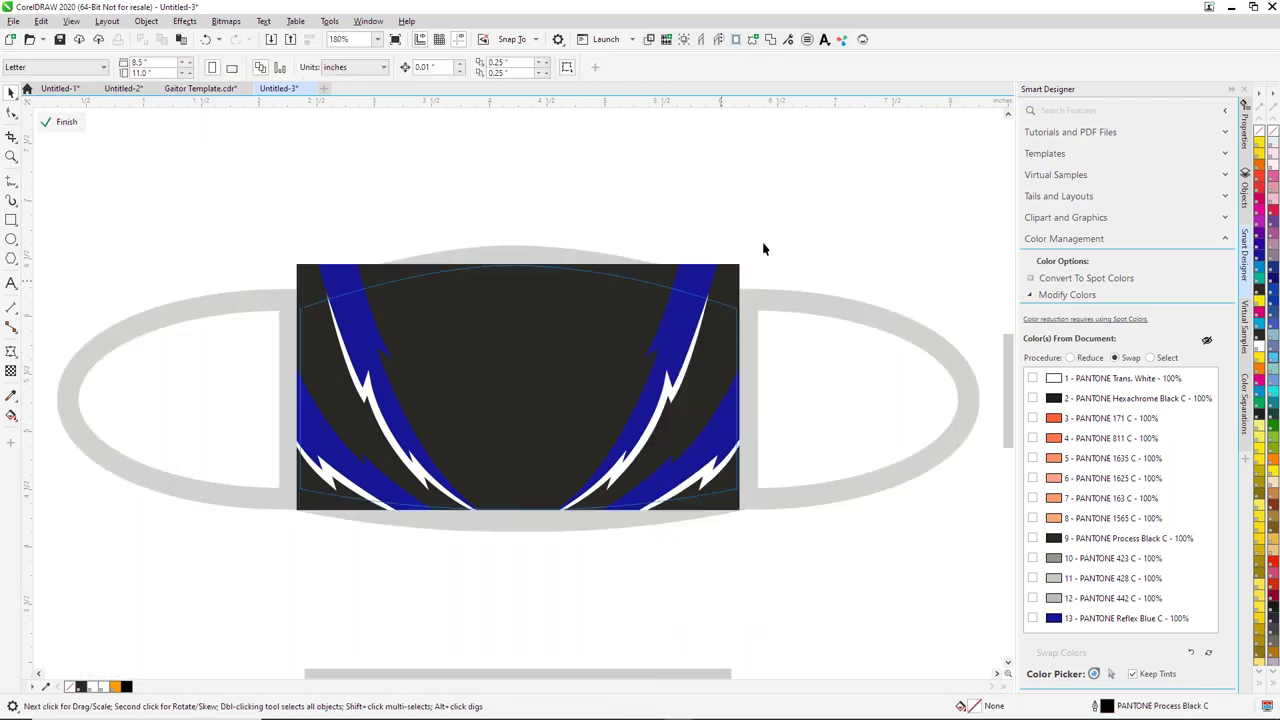
left_click(737, 279)
left_click_drag(749, 261, 755, 258)
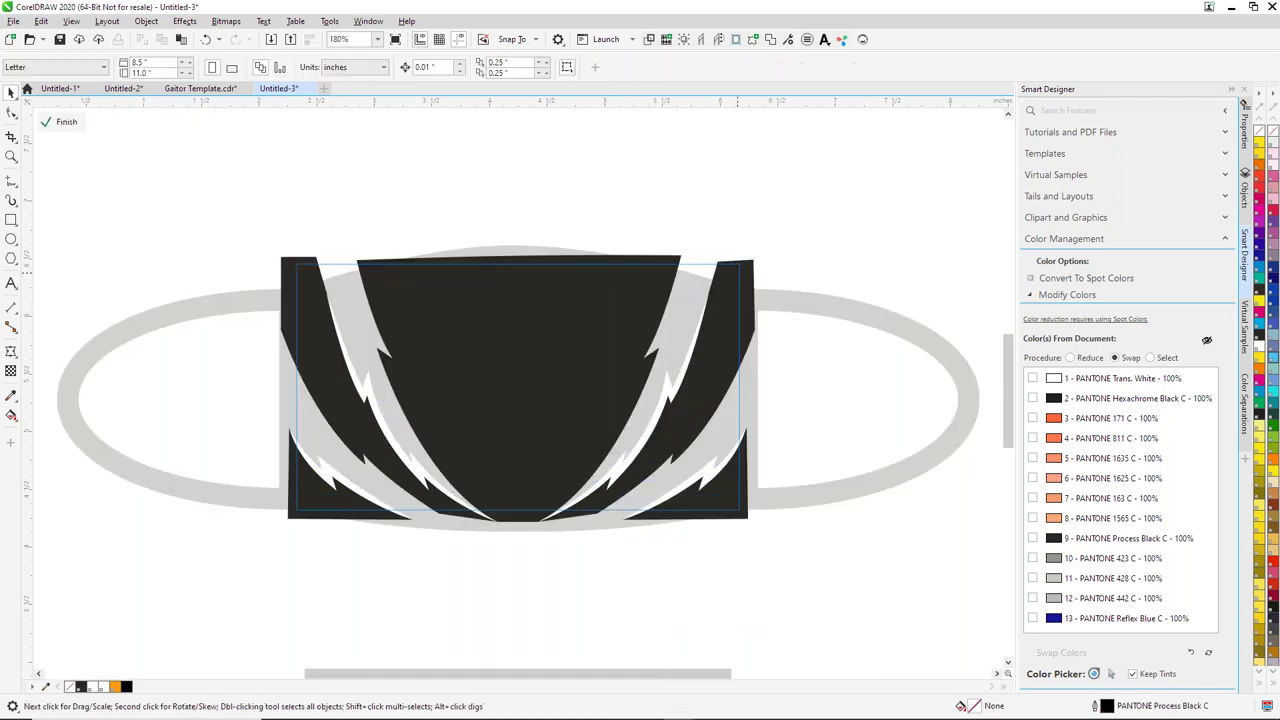
left_click(749, 277)
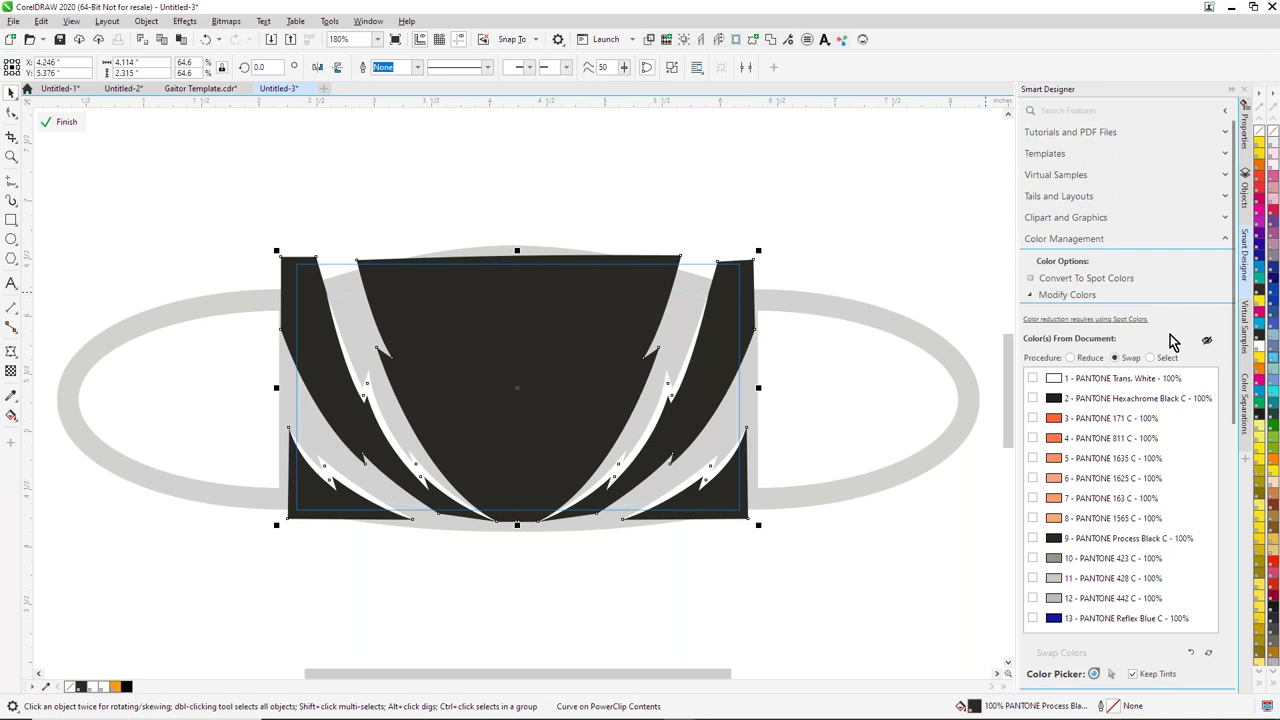
left_click(855, 277)
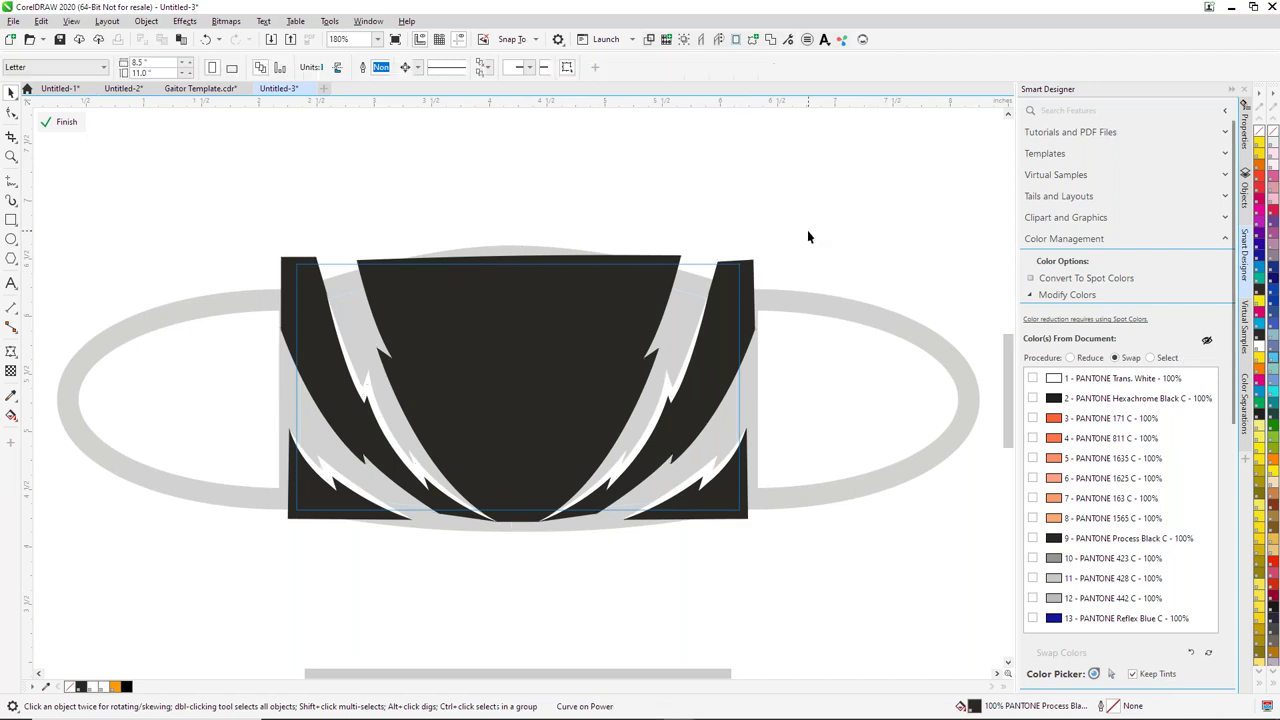
Step: Try filling the PowerClip rectangle behind the lightning design with PANTONE 414 C
left_click(740, 270)
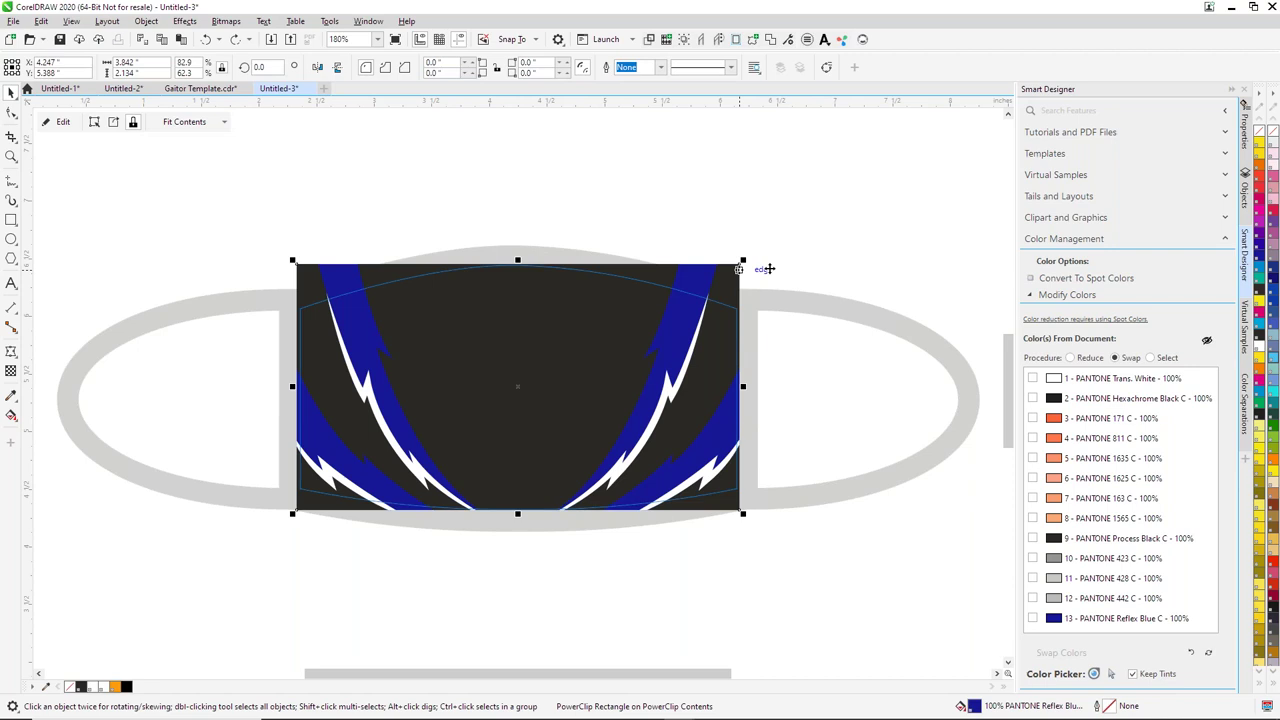
left_click(1268, 684)
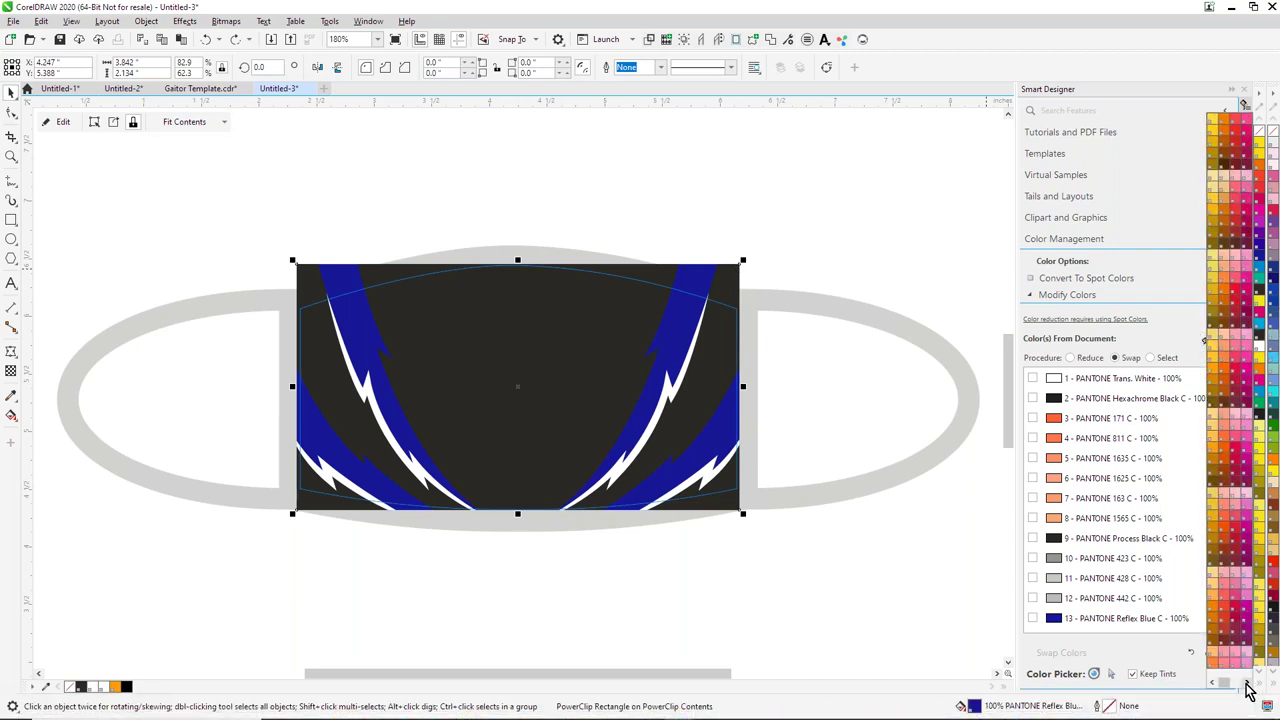
left_click(1246, 684)
left_click(1246, 684)
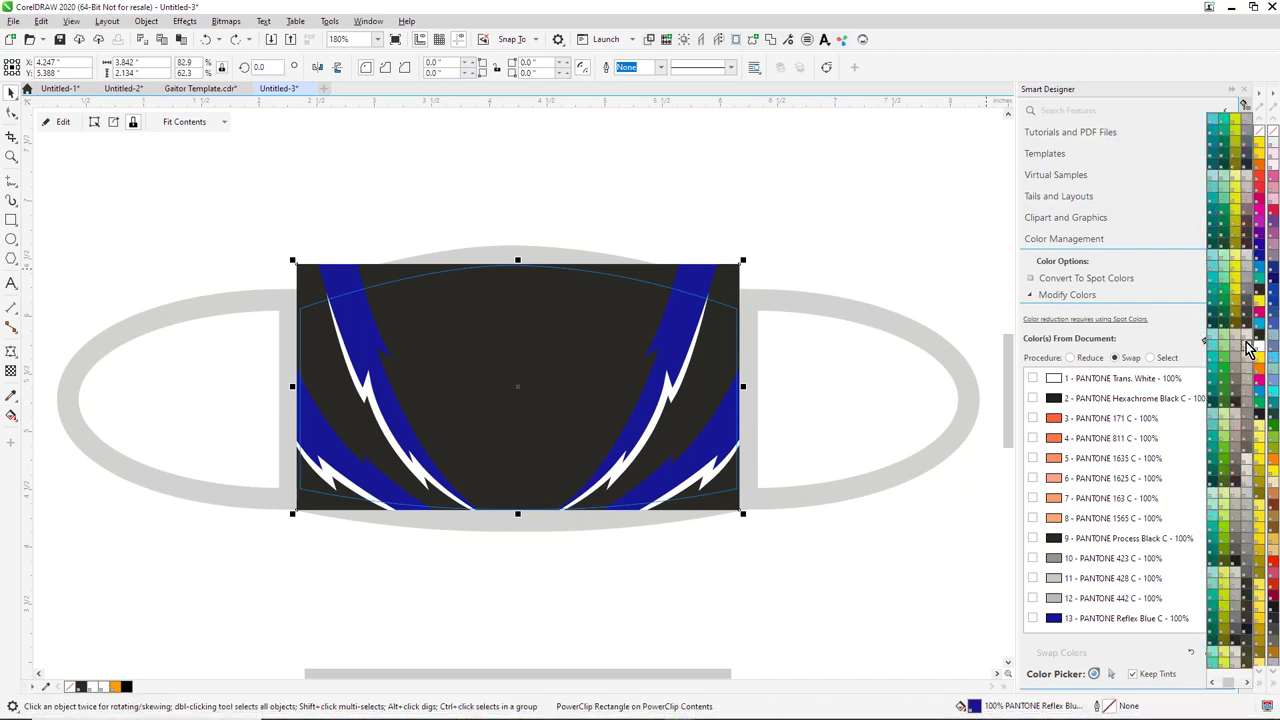
left_click(1240, 512)
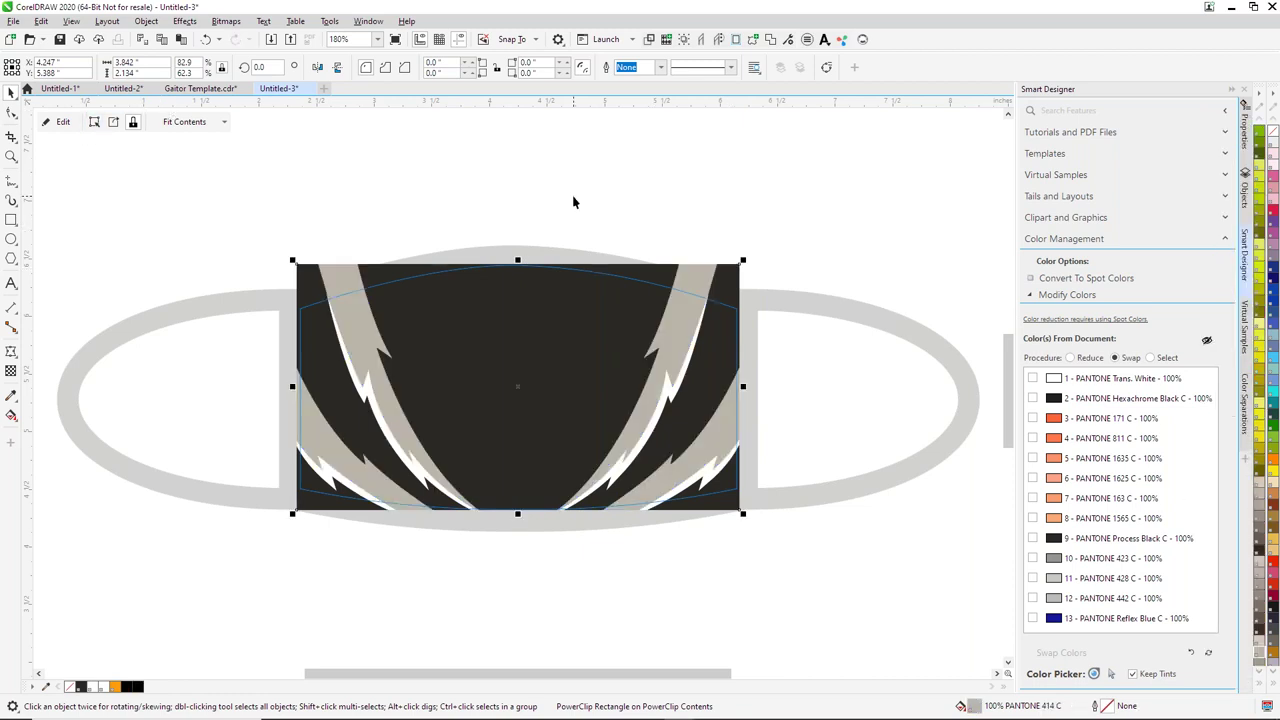
key("ctrl+z")
left_click(698, 252)
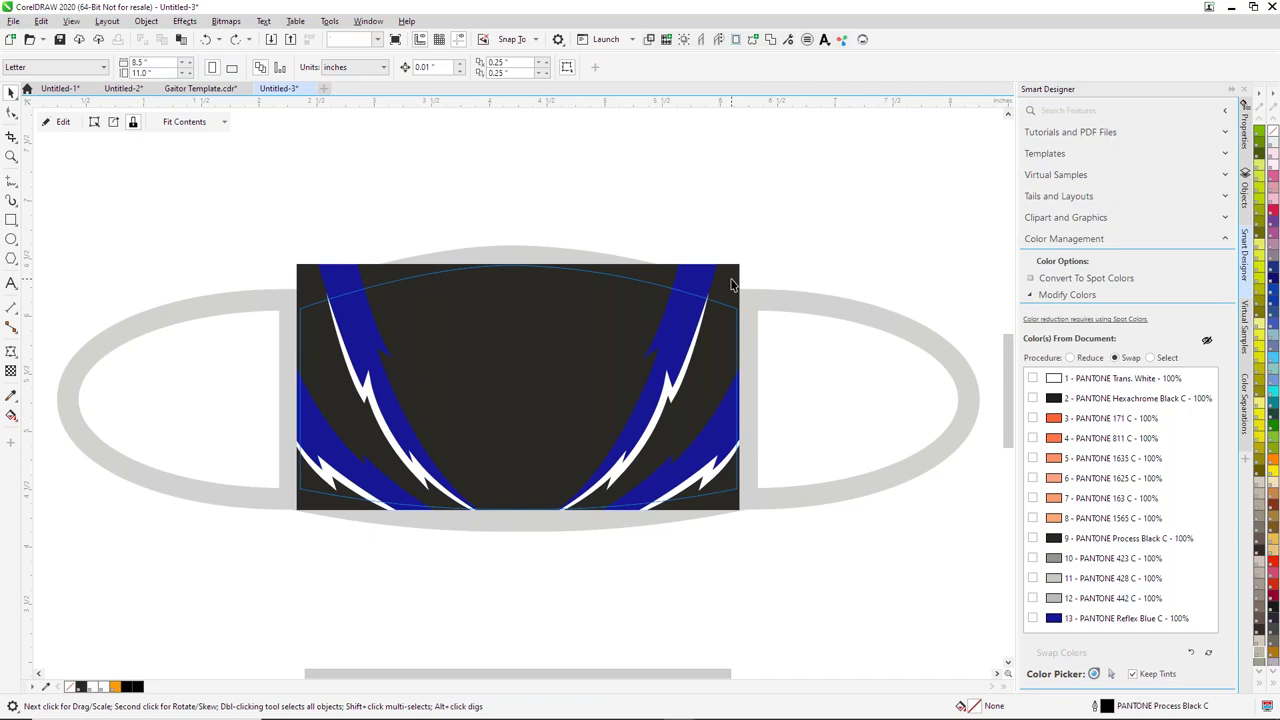
left_click(731, 285)
left_click_drag(731, 277, 846, 250)
key("ctrl+z")
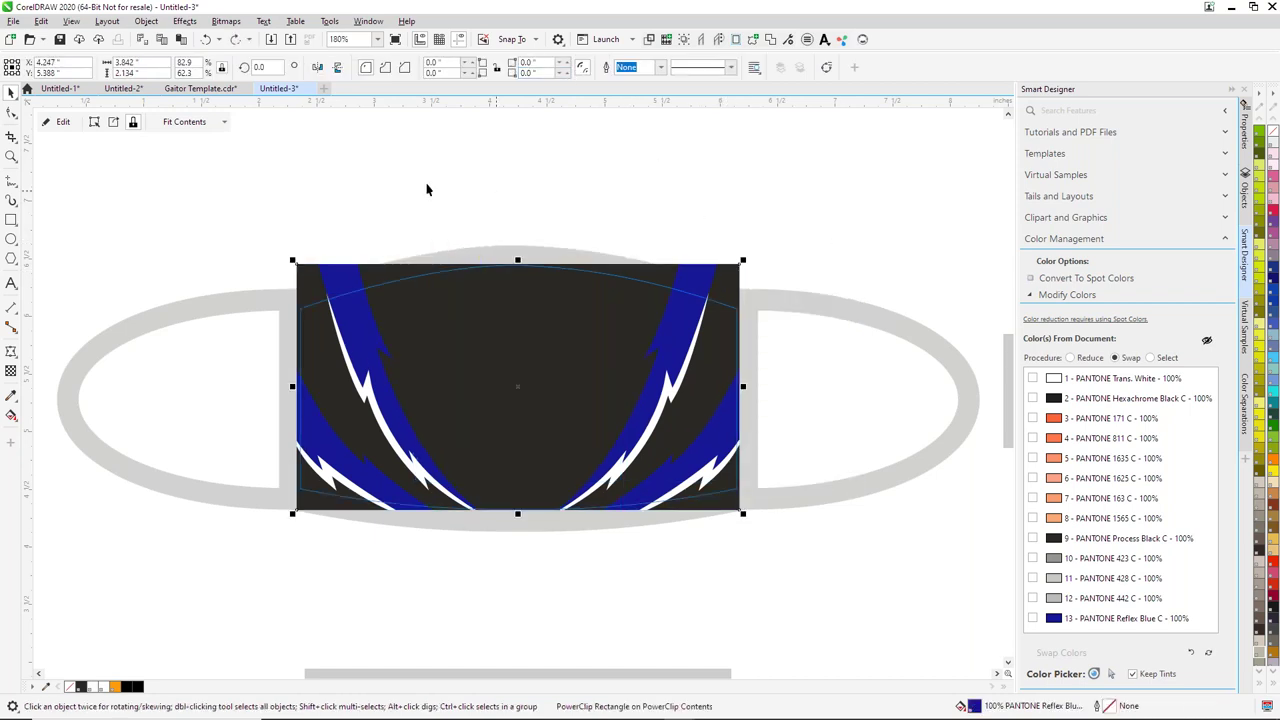
Step: Edit the nested PowerClip, fill its black background shapes with PANTONE 414 C, and finish editing back to the full mask
right_click(398, 273)
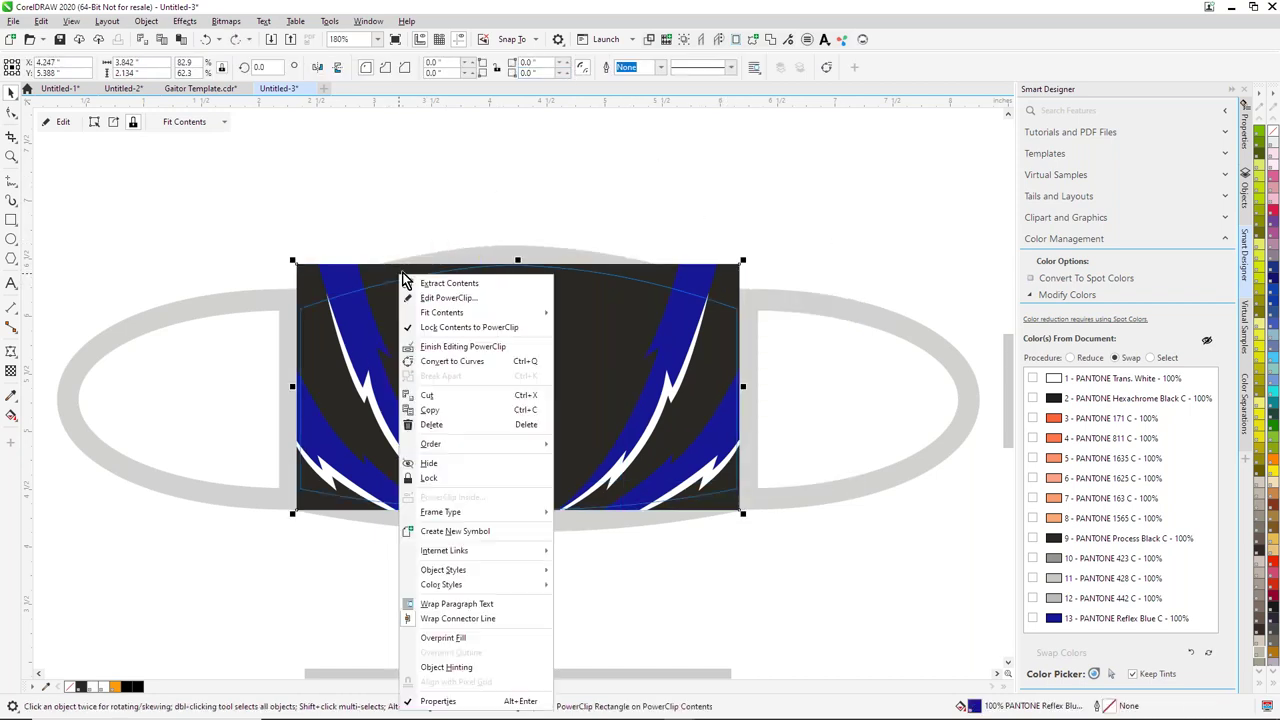
left_click(476, 298)
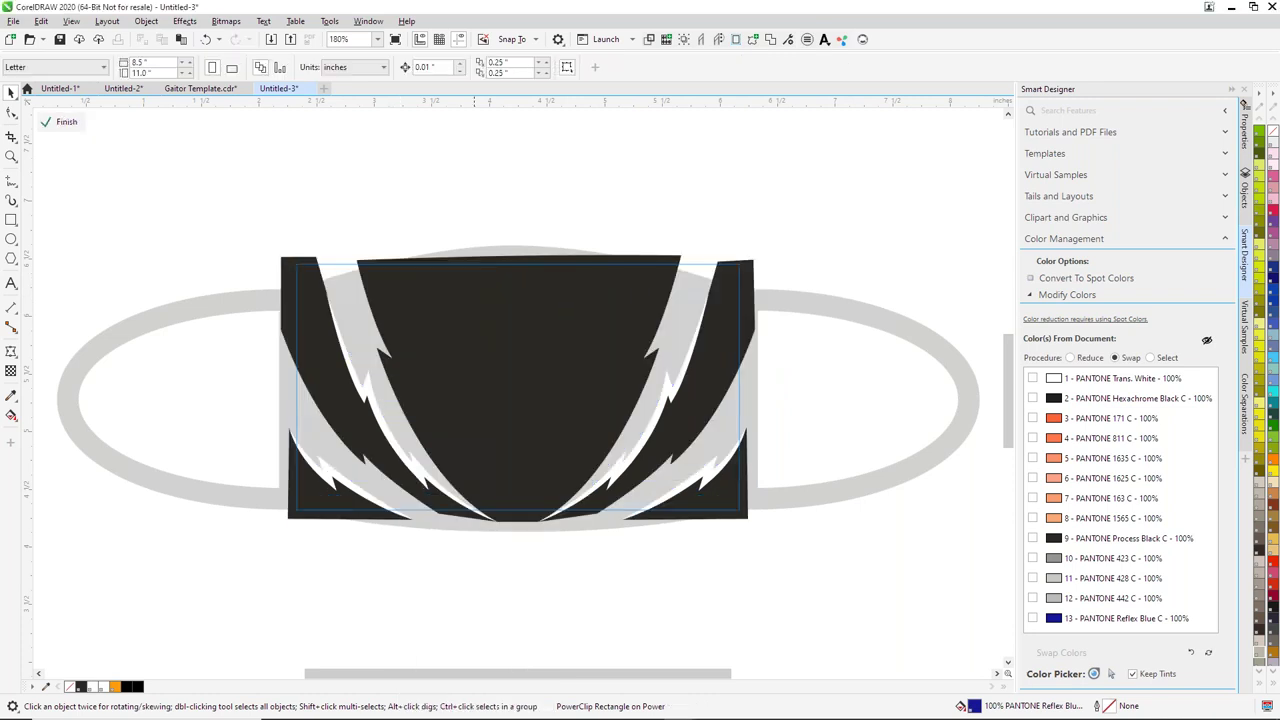
left_click(285, 262)
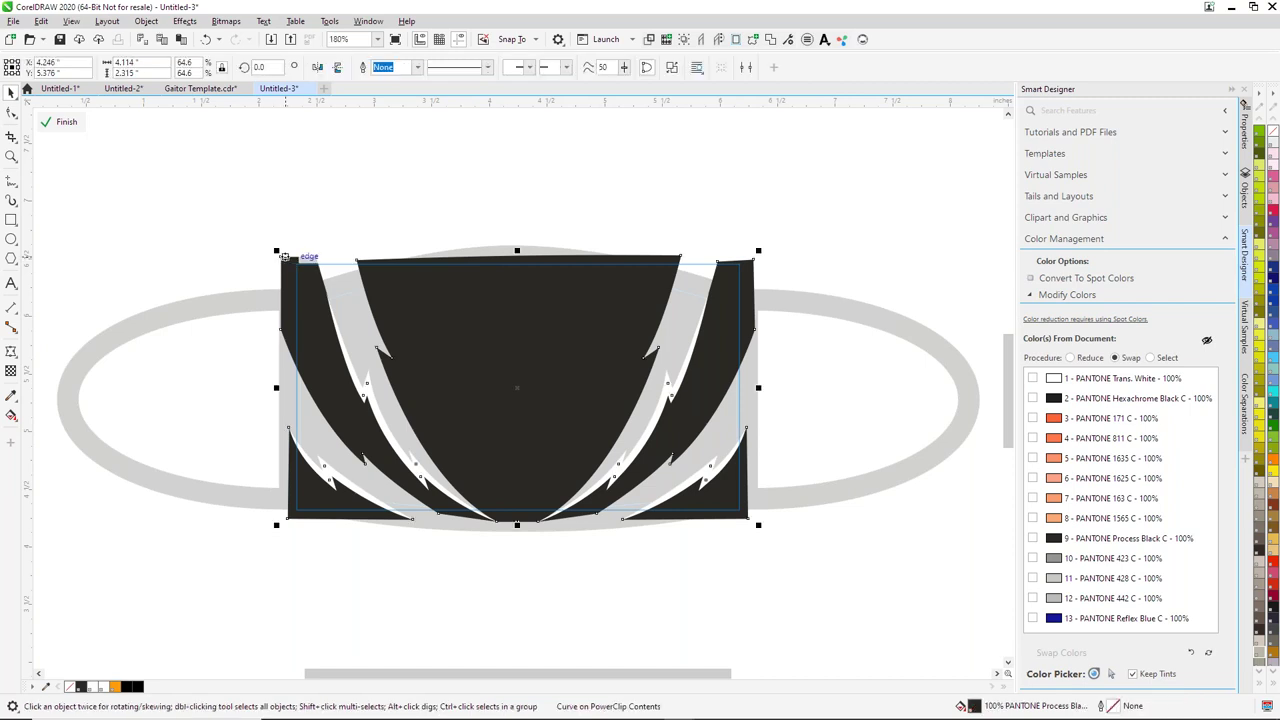
left_click_drag(285, 262, 255, 162)
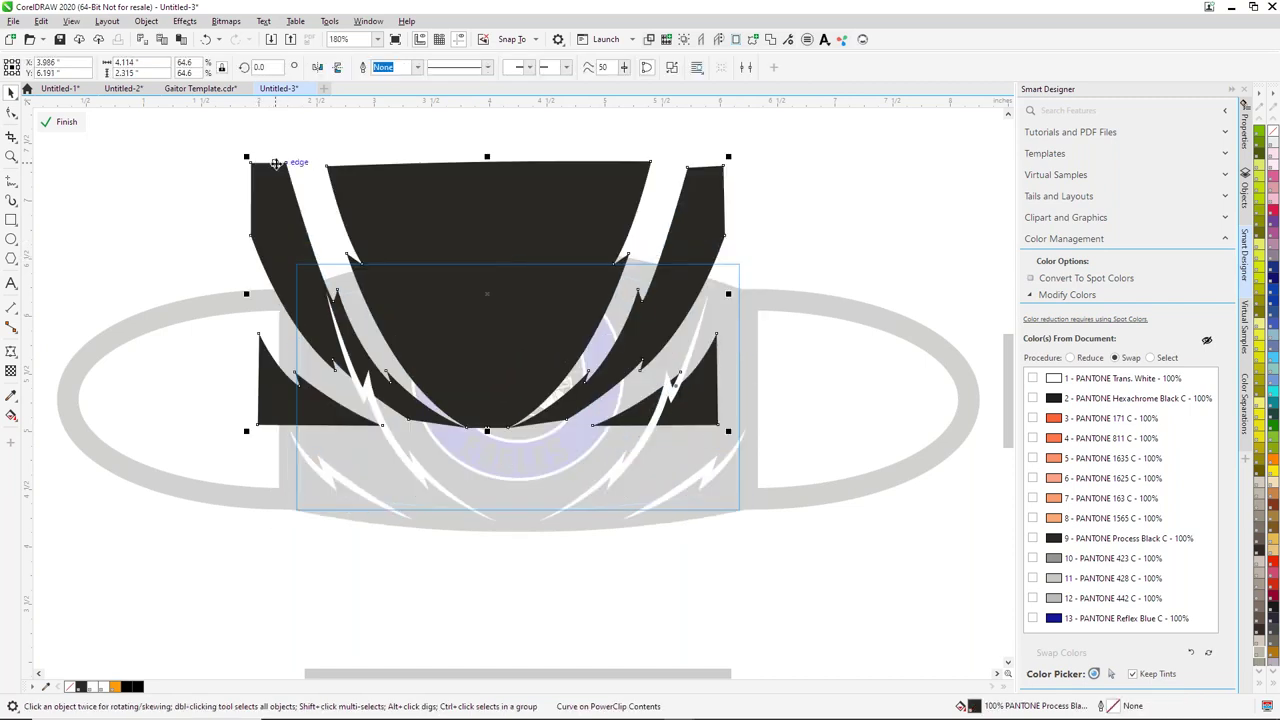
key("ctrl+z")
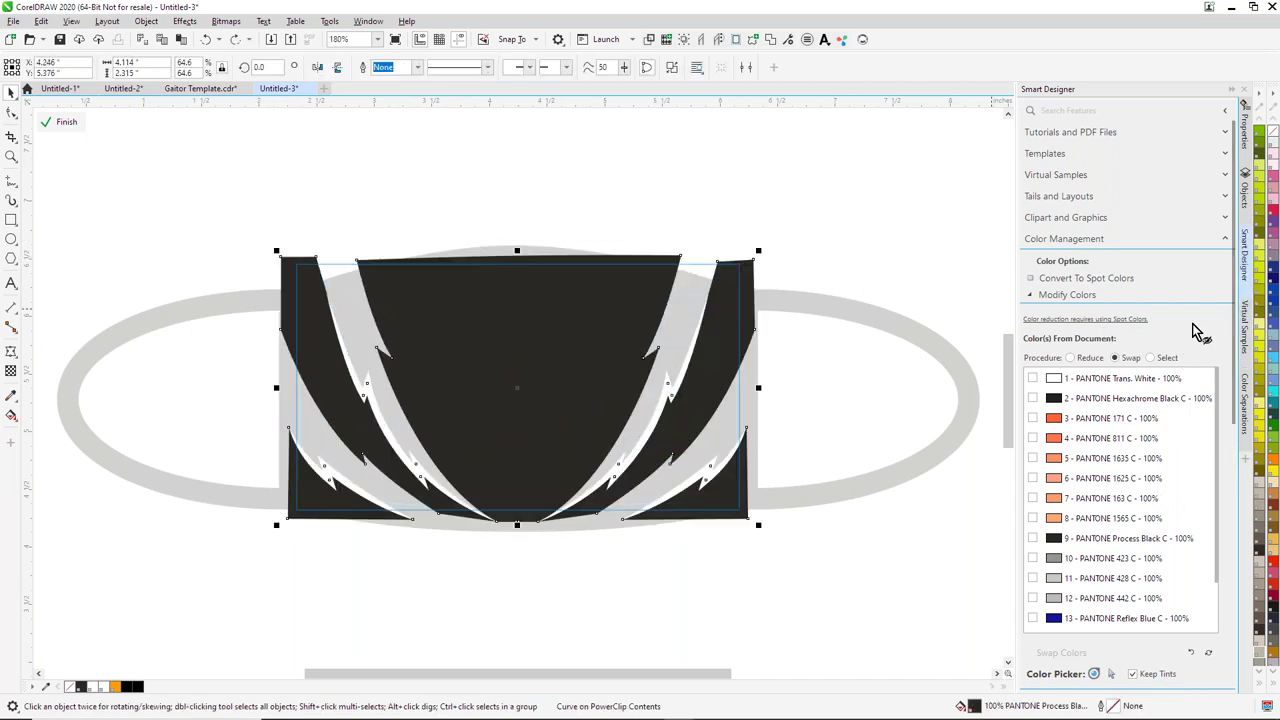
left_click(1264, 658)
left_click(72, 123)
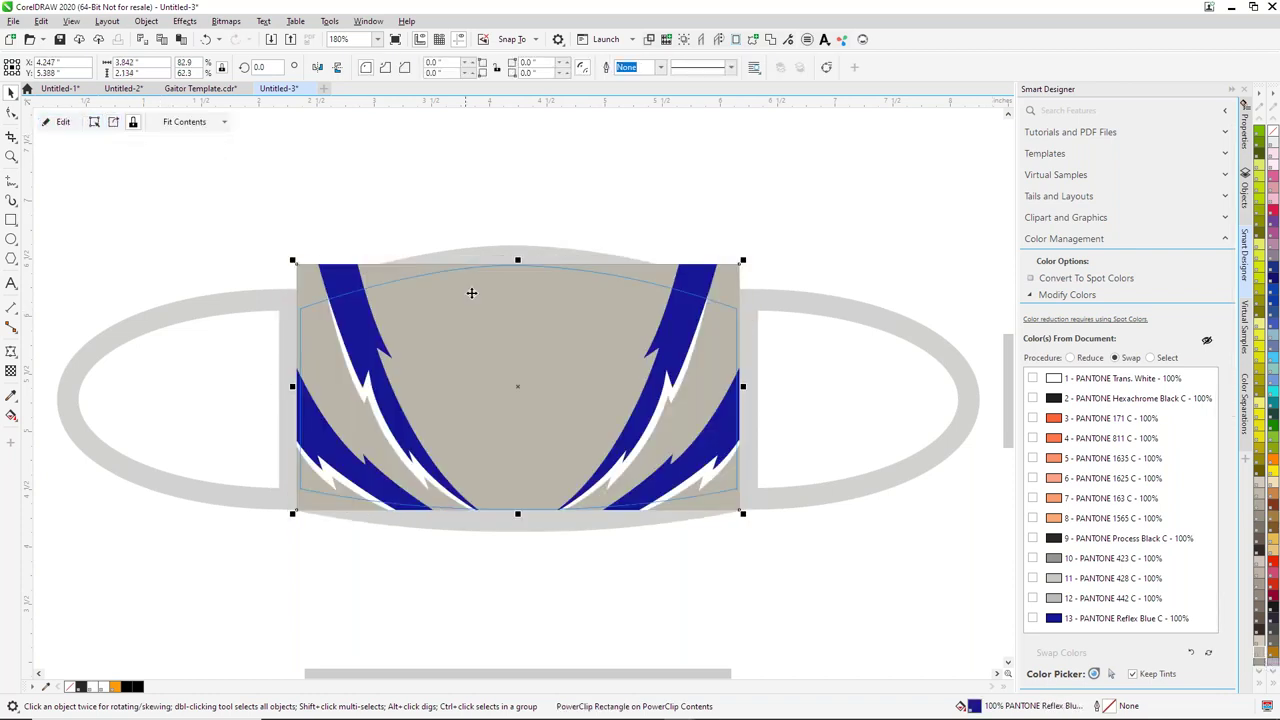
right_click(435, 285)
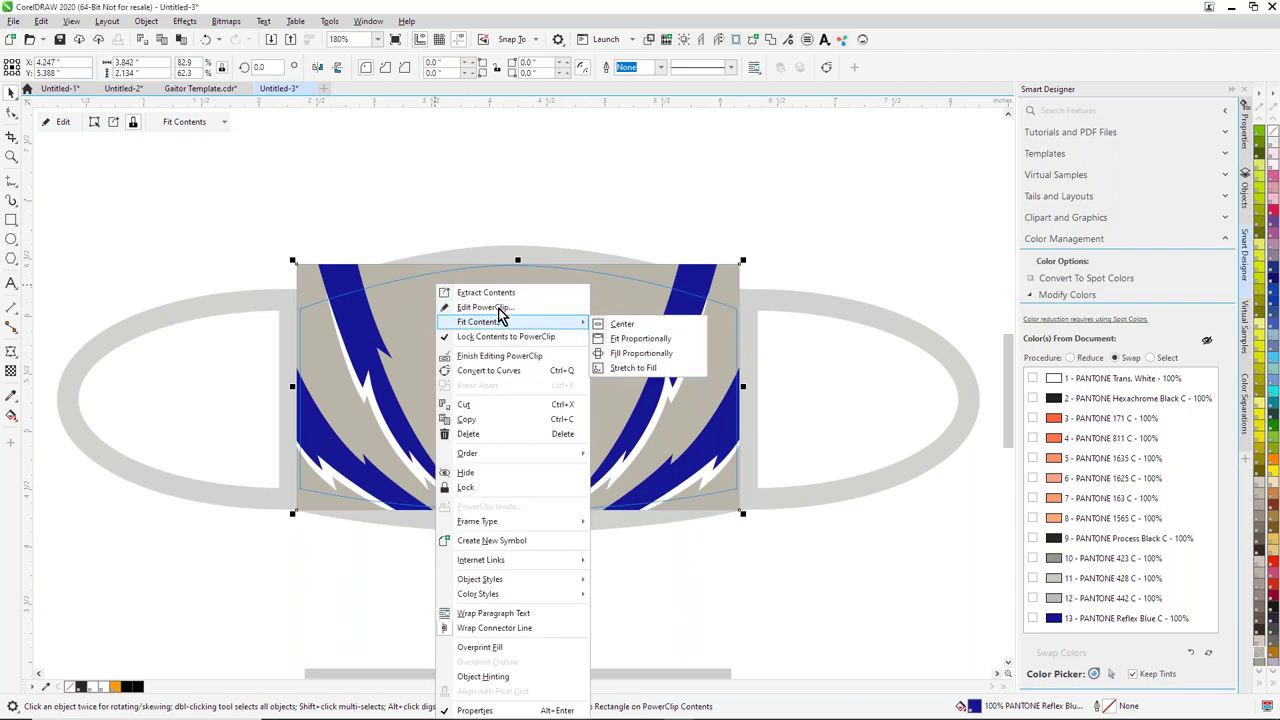
mouse_move(527, 326)
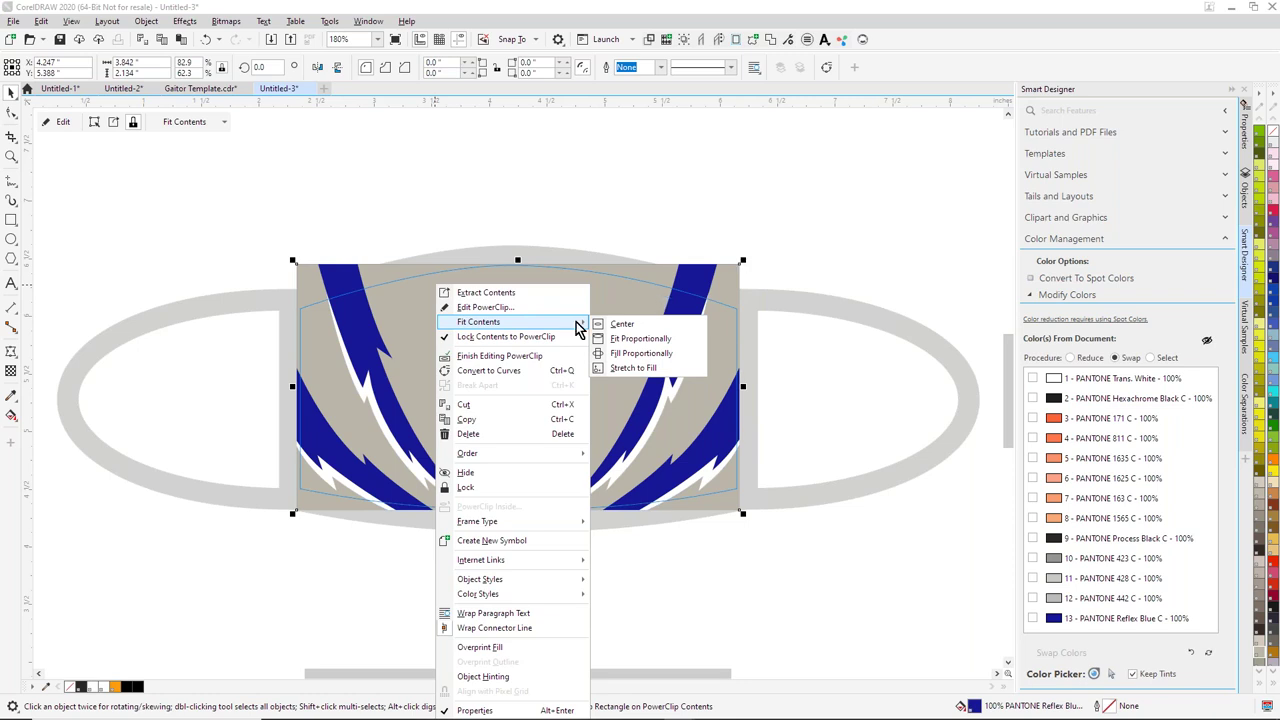
left_click(520, 357)
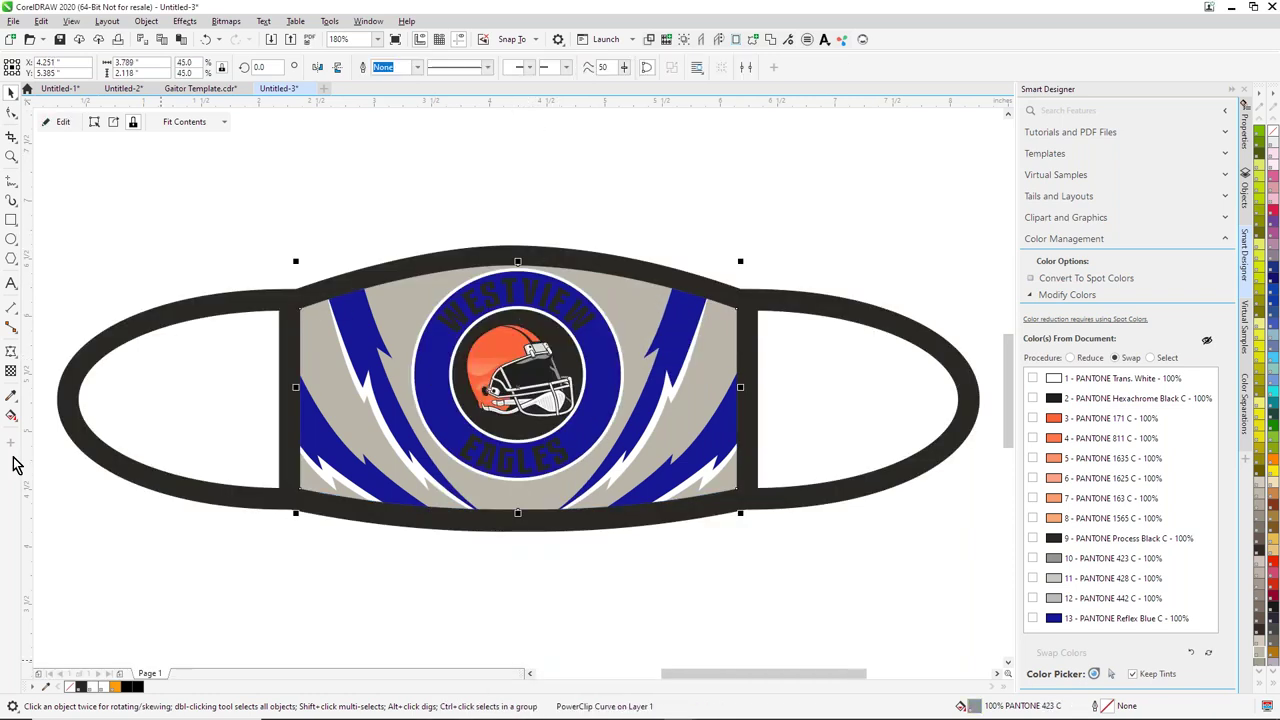
Step: Sample the mask's gray background color with the Color Eyedropper
left_click(12, 395)
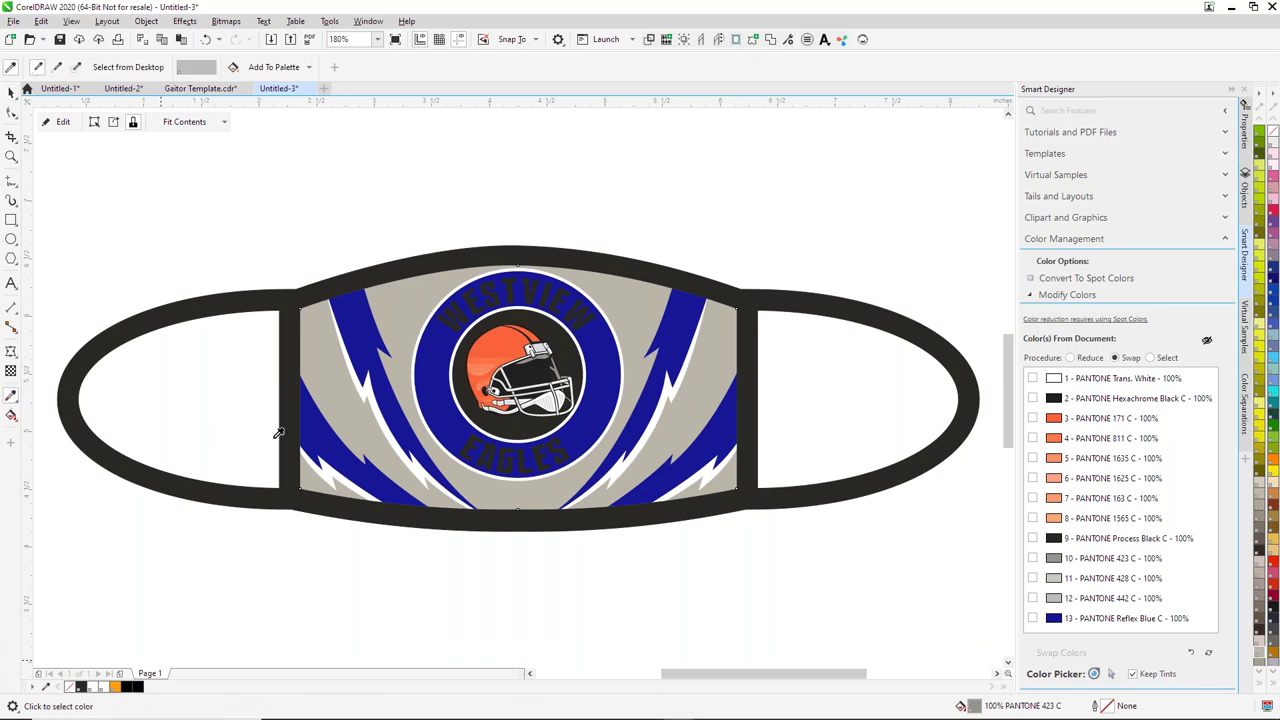
left_click(352, 429)
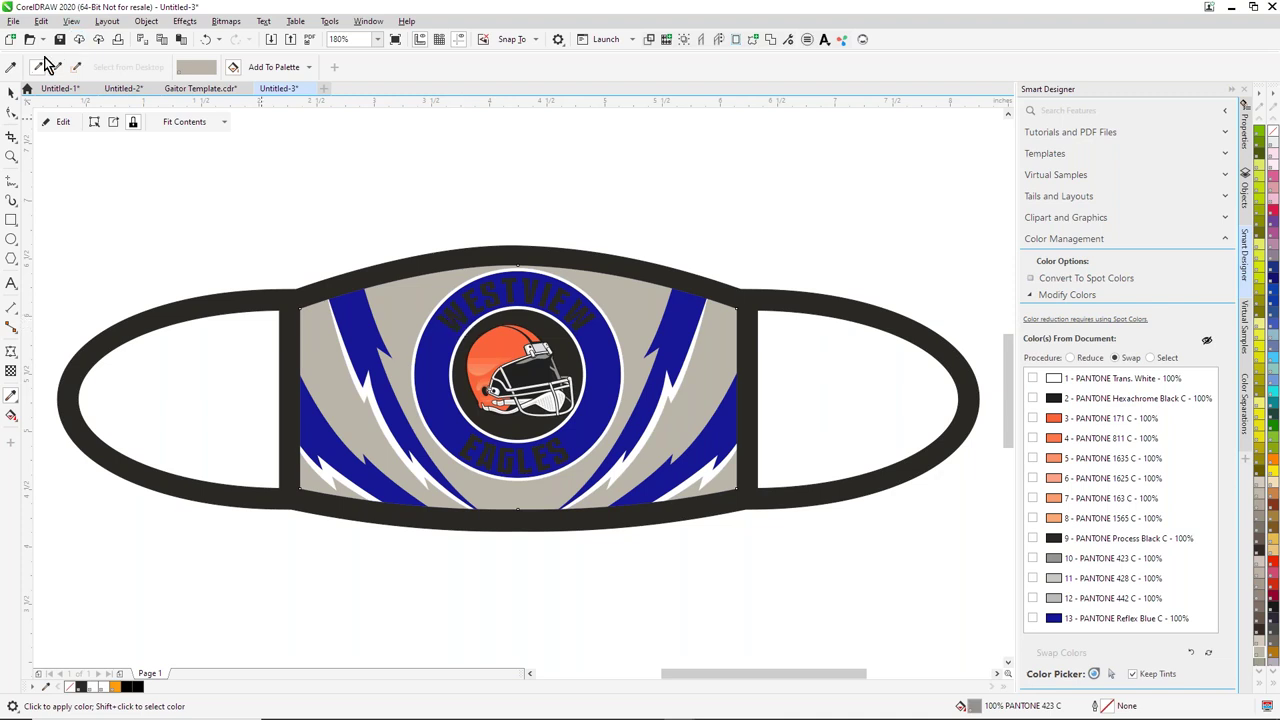
left_click(11, 91)
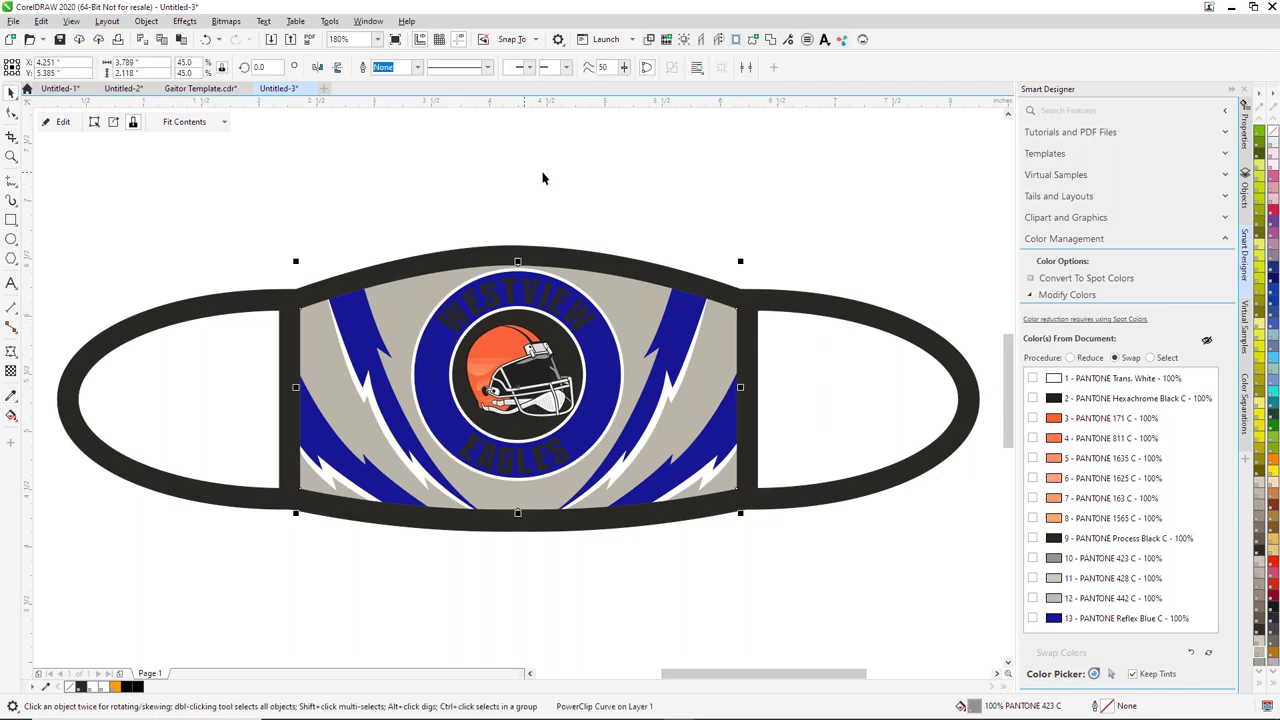
left_click(601, 206)
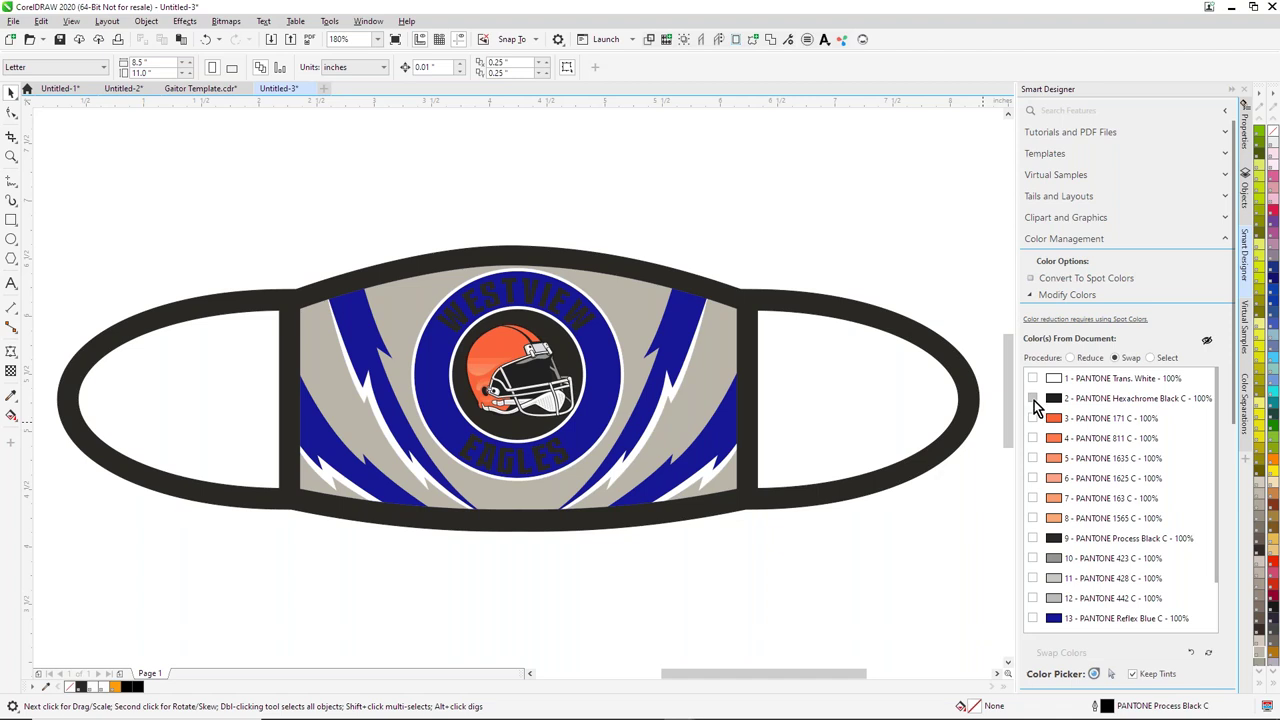
Step: Try swapping PANTONE Hexachrome Black C for PANTONE Orange 021 C across the document
left_click(1033, 399)
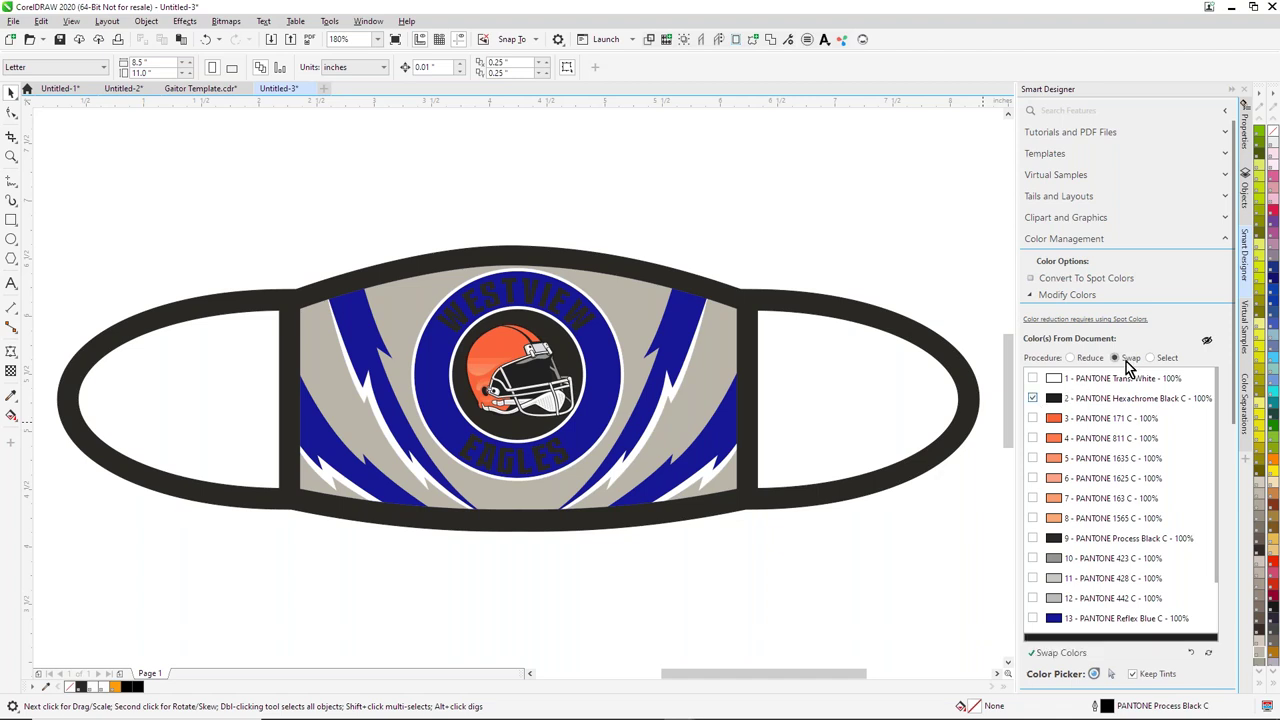
left_click(1062, 653)
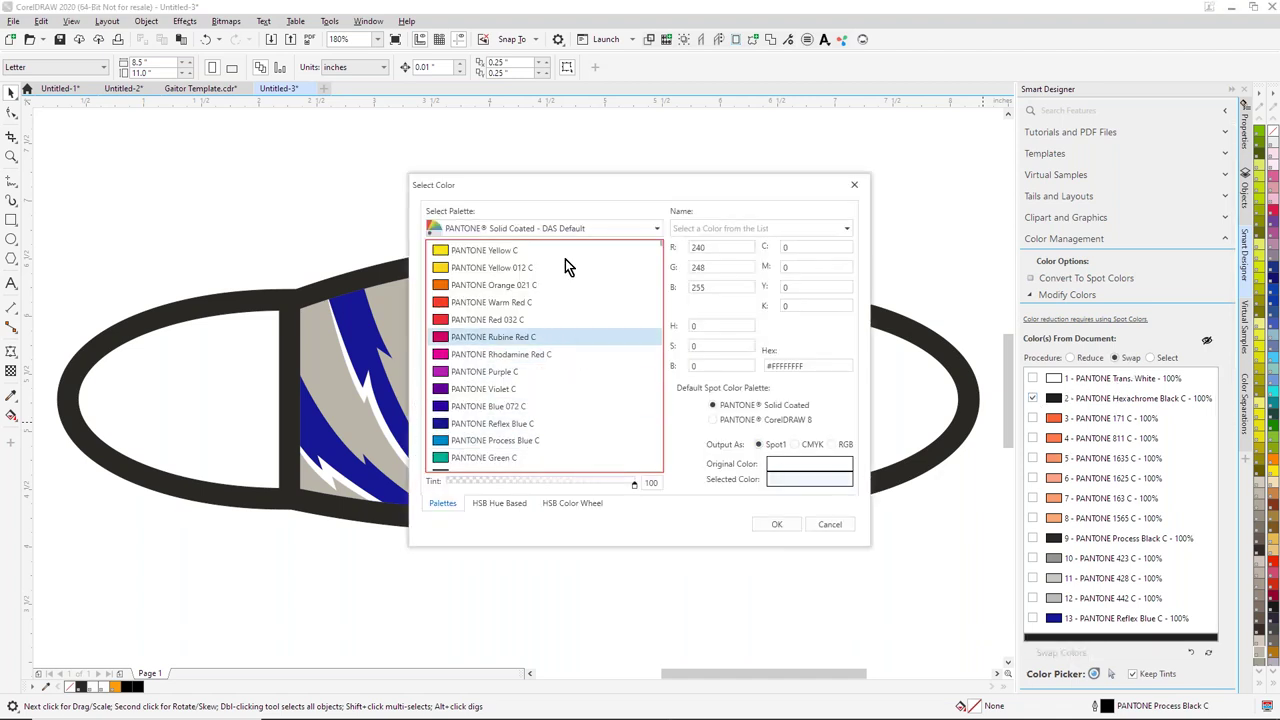
left_click_drag(511, 178, 623, 152)
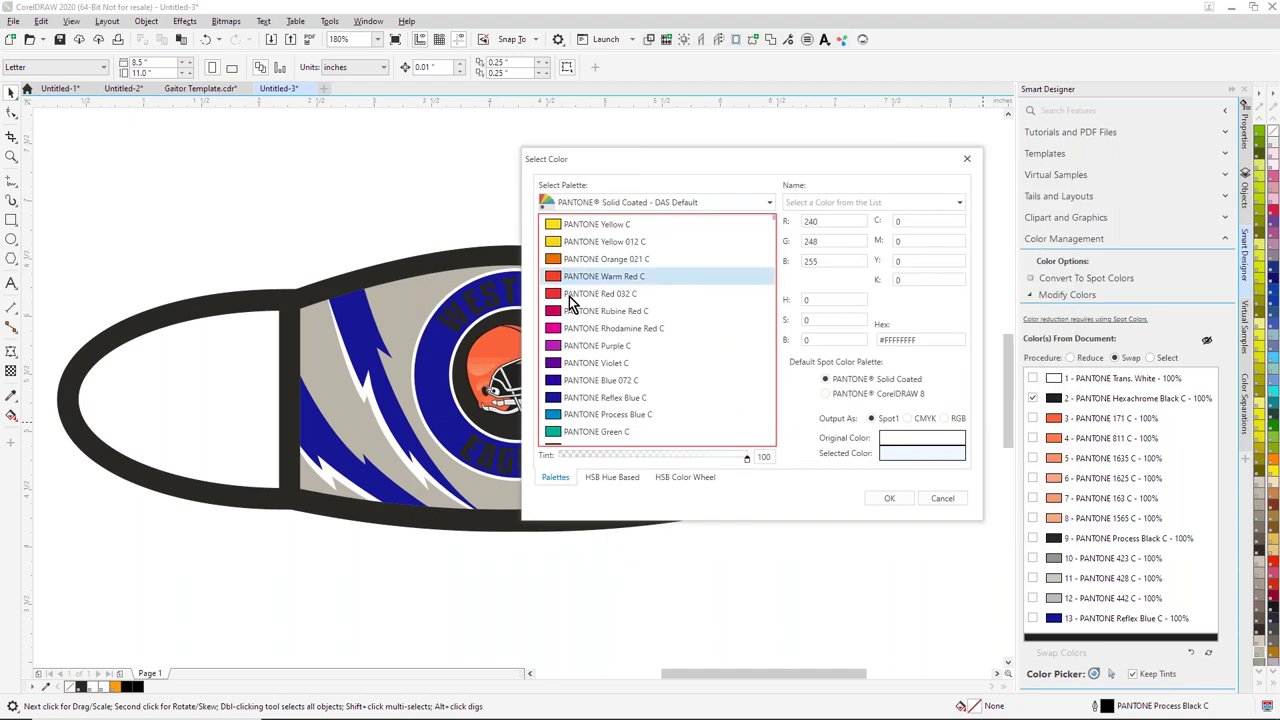
left_click(565, 258)
left_click(889, 498)
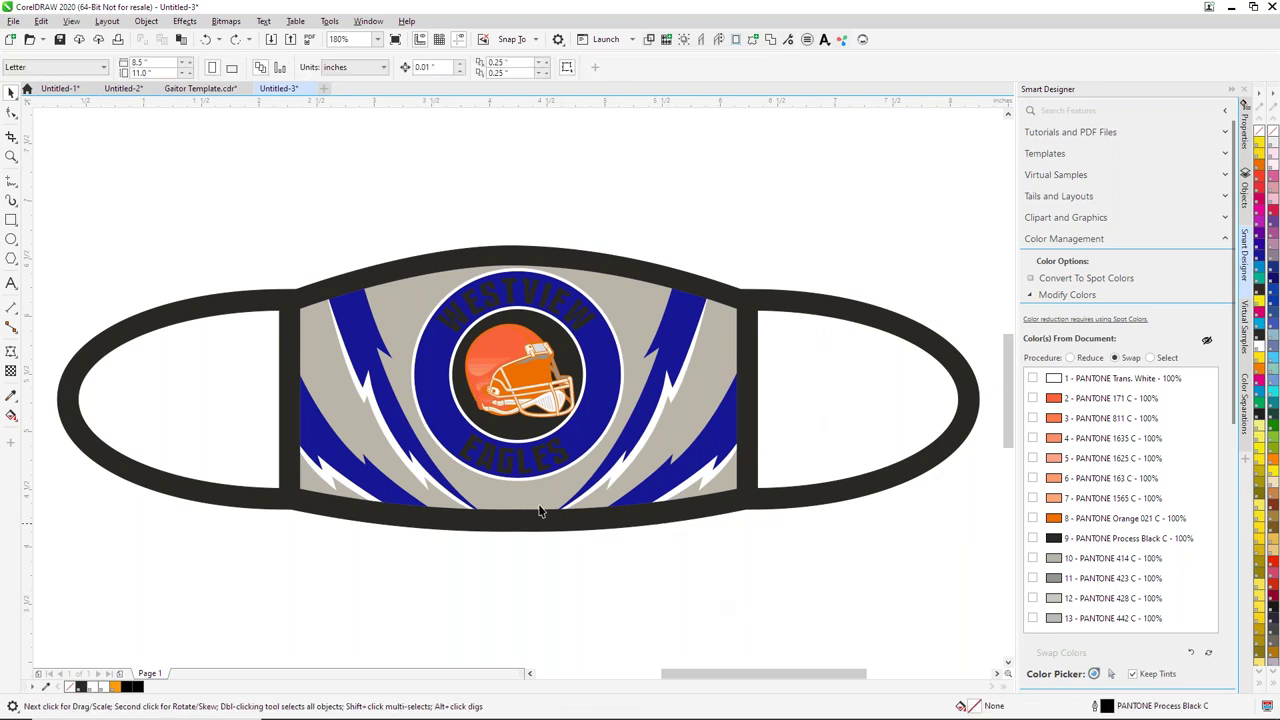
left_click(1192, 656)
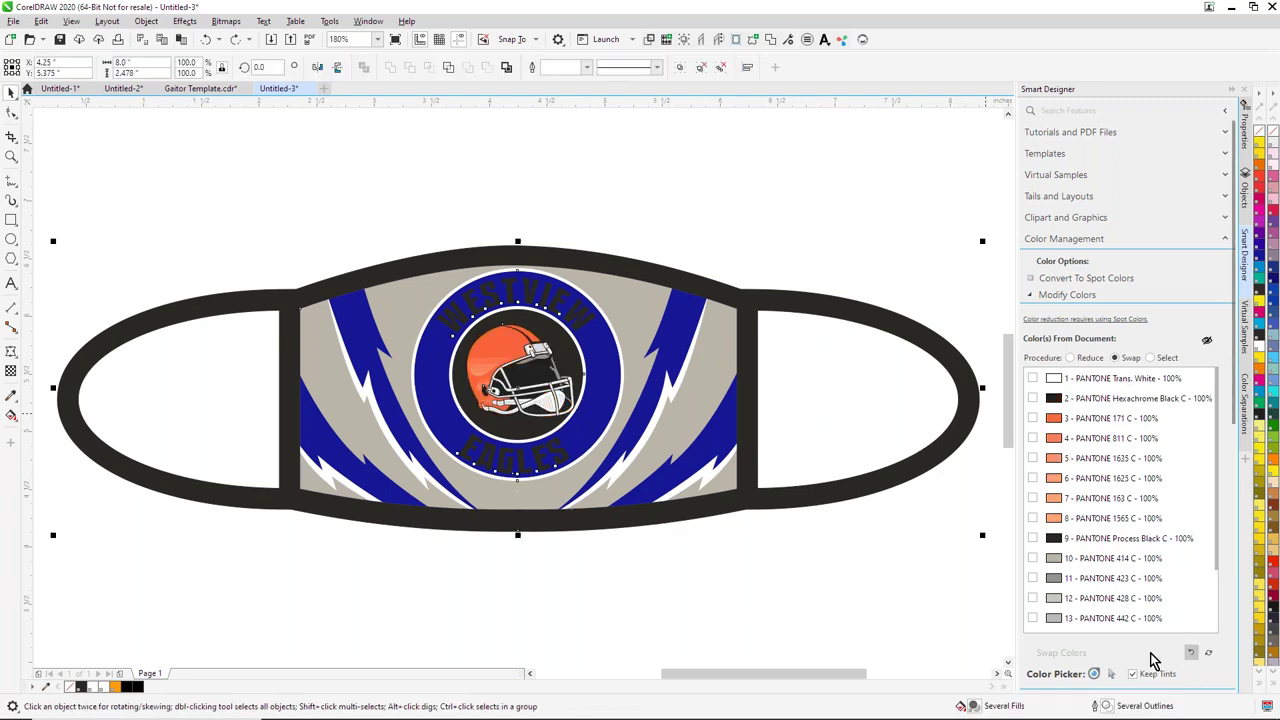
Step: Recolor the curved WESTVIEW and EAGLES text in the mask's round logo with PANTONE Orange 021 C
left_click(11, 283)
left_click_drag(450, 327, 598, 333)
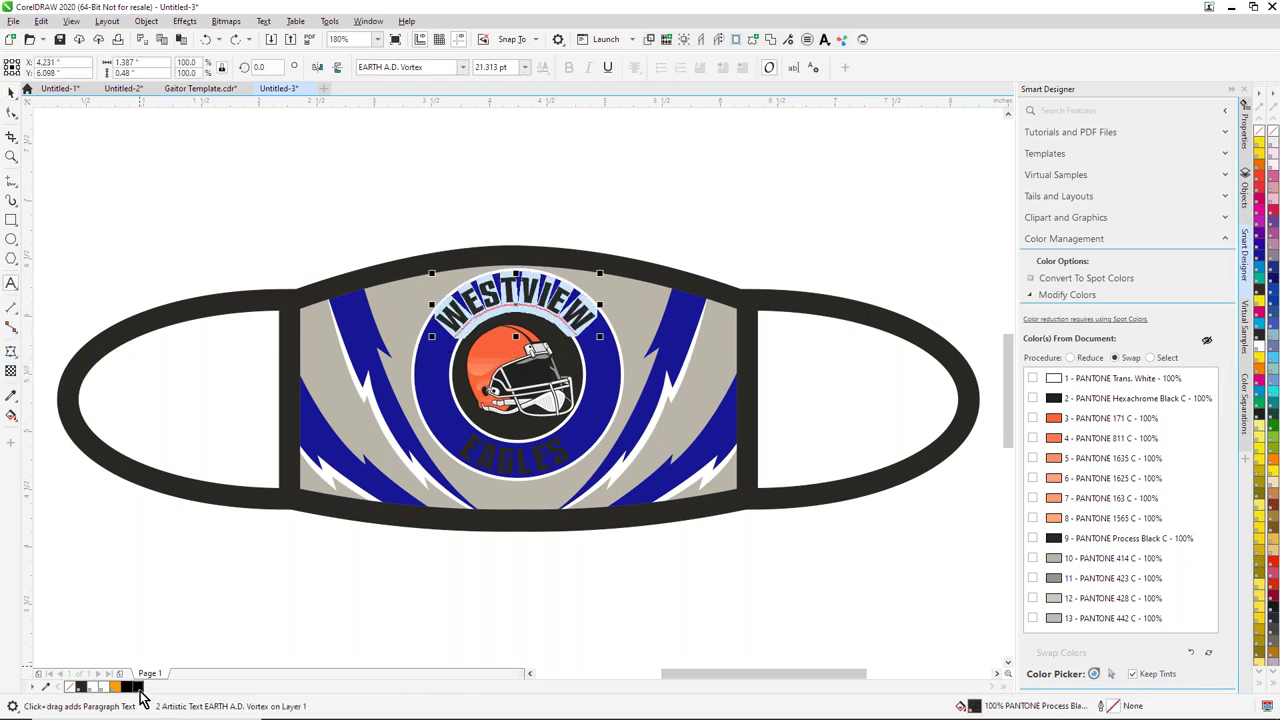
left_click(1270, 183)
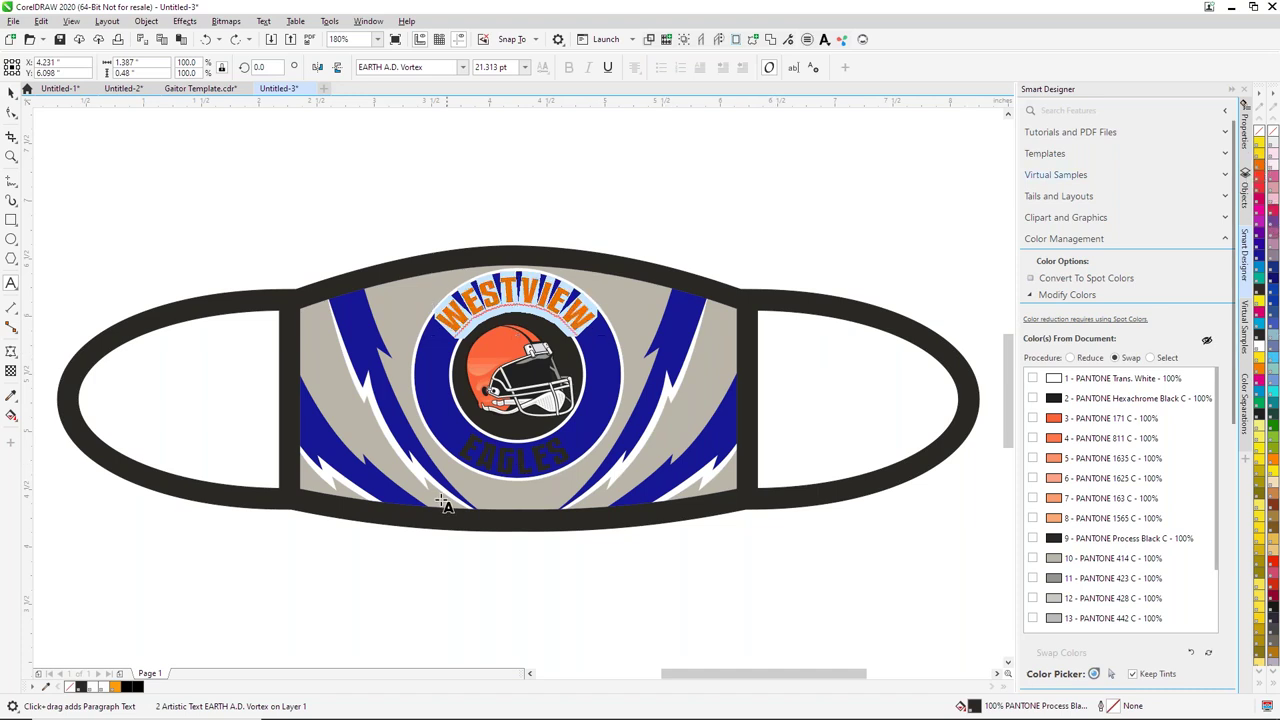
left_click_drag(466, 452, 570, 457)
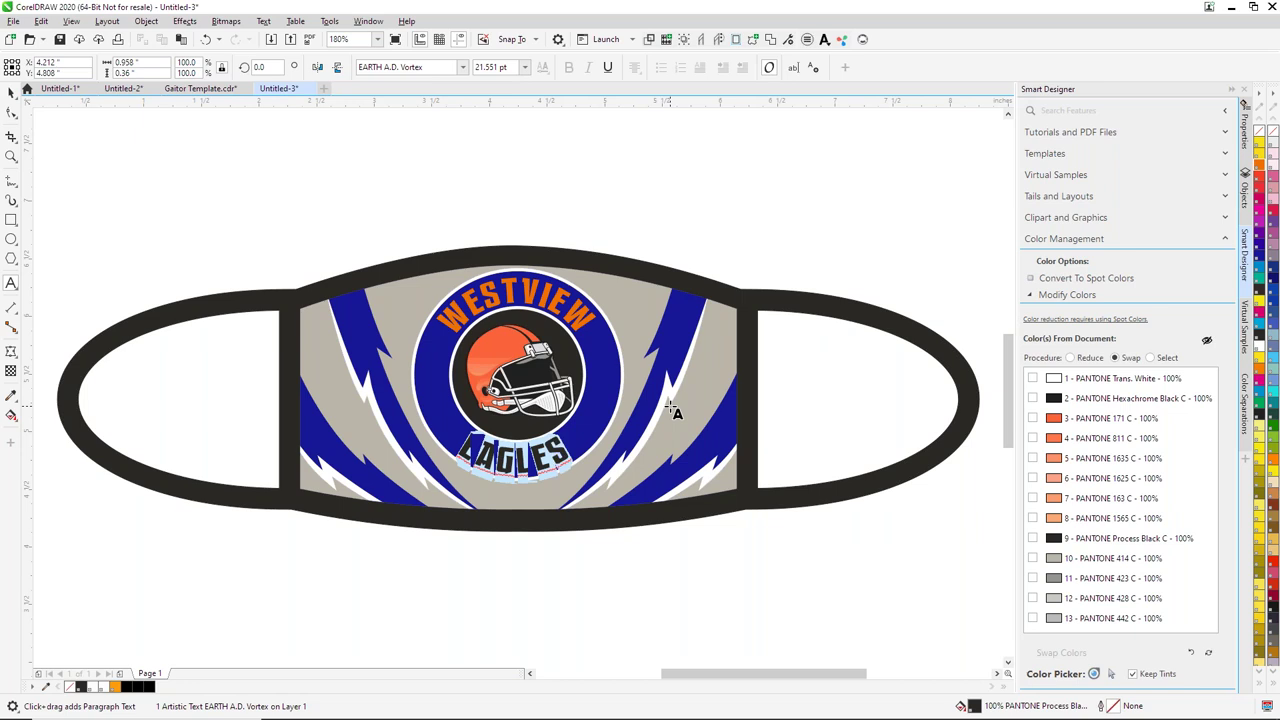
left_click(1259, 167)
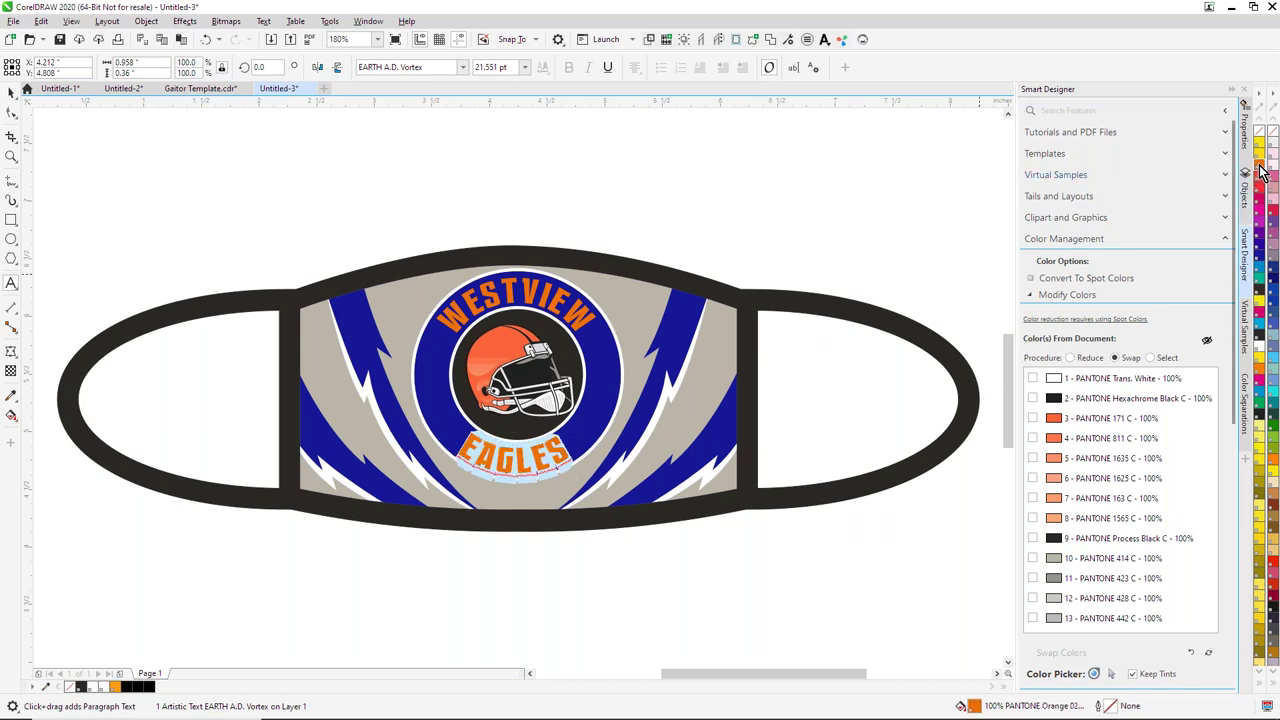
left_click(12, 92)
left_click(306, 177)
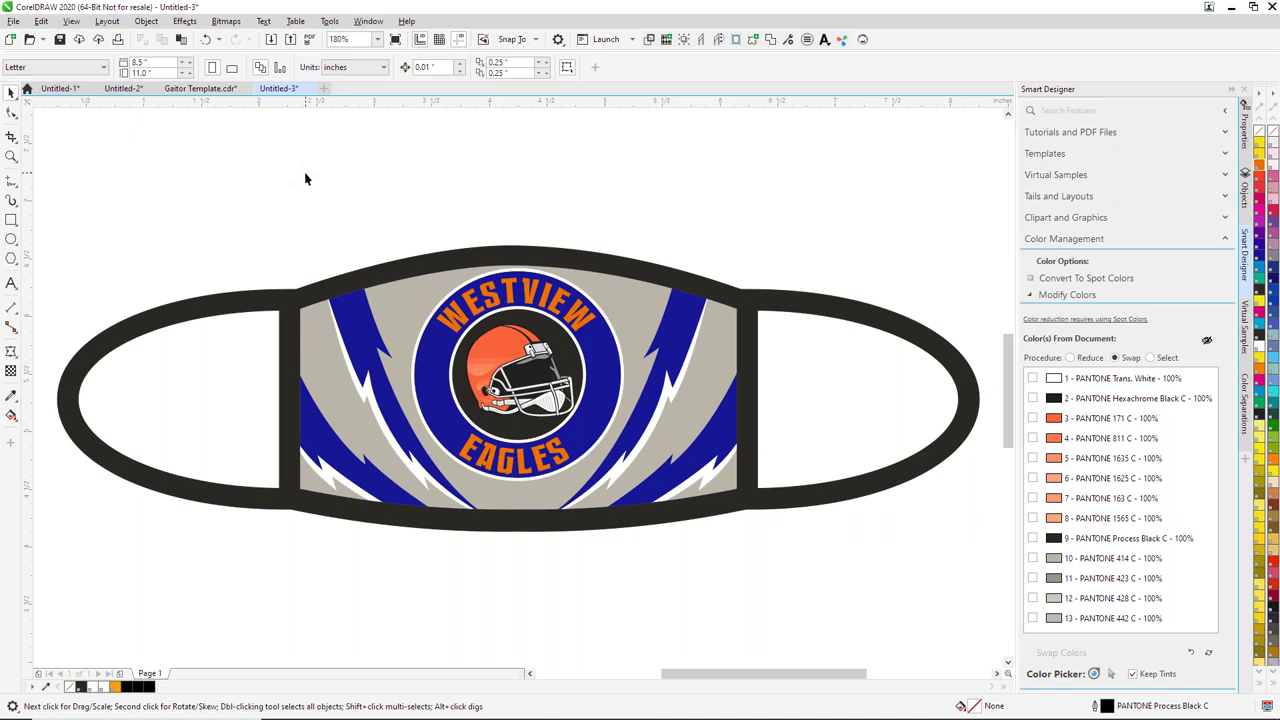
Step: Shrink the round logo about its center to about 1.42 inches wide, and enlarge the whole artwork panel with it to about 4.65 inches wide
left_click(340, 358)
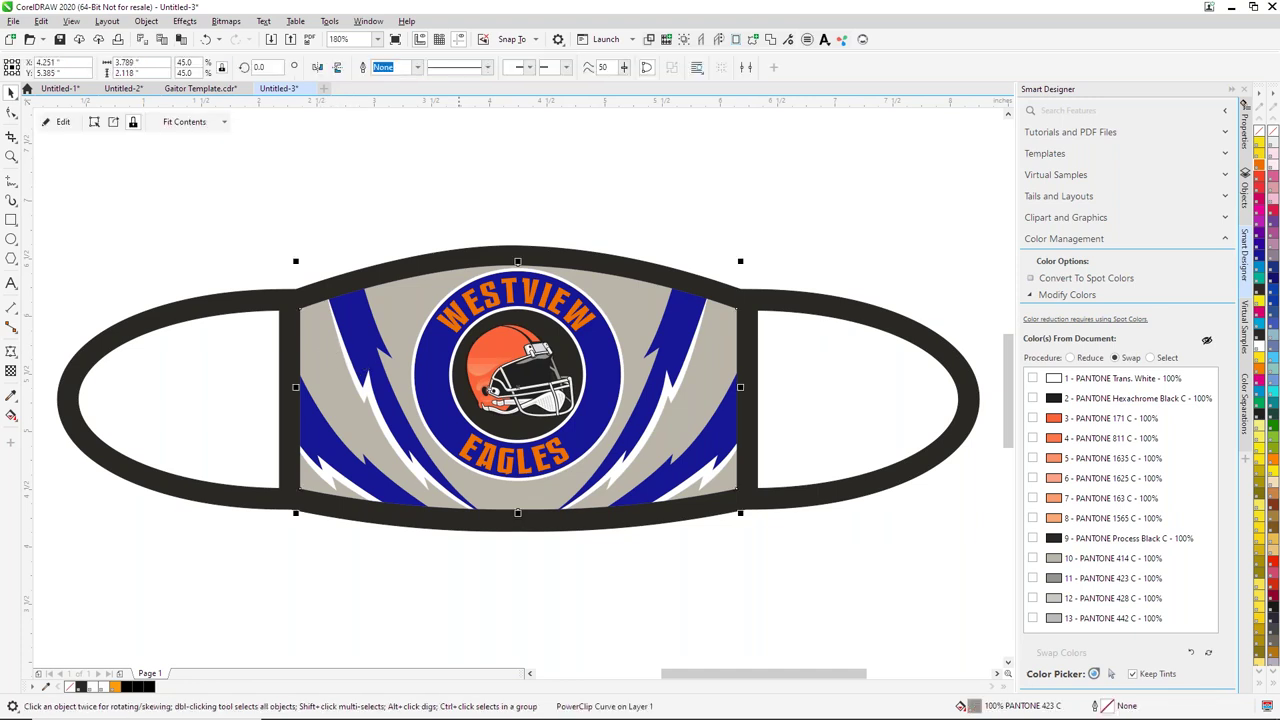
left_click(417, 189)
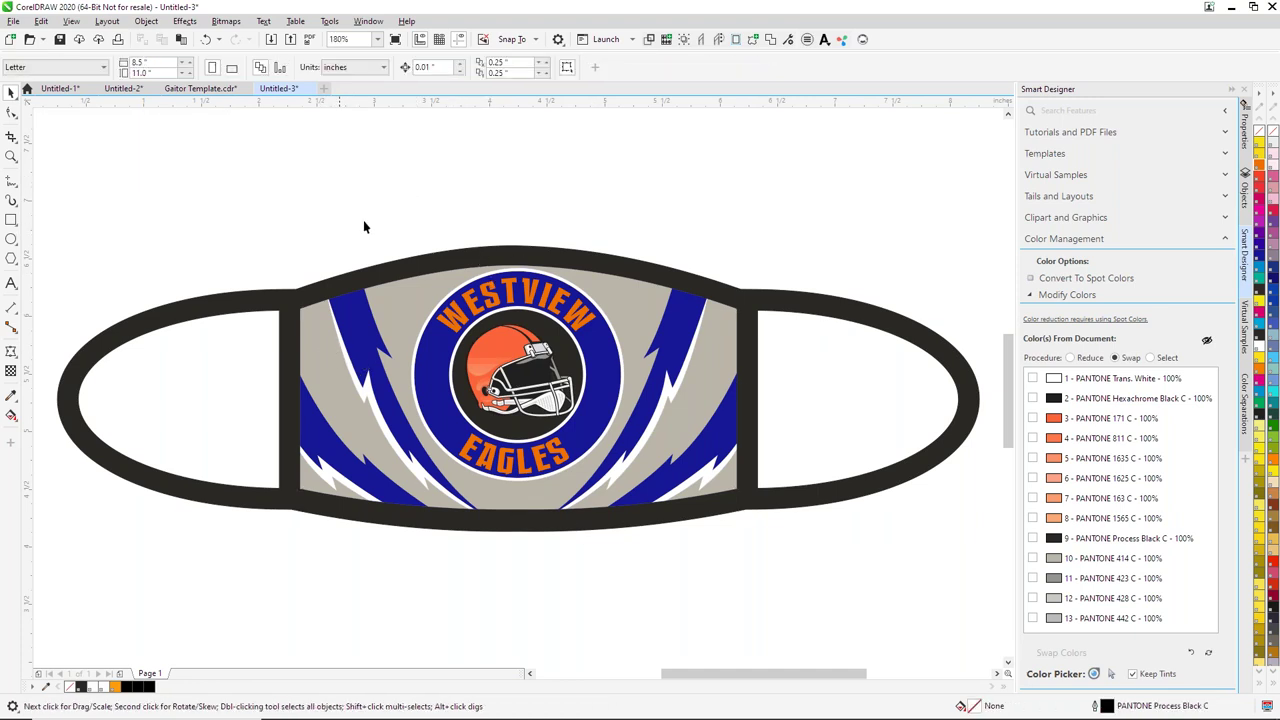
left_click_drag(367, 234, 645, 492)
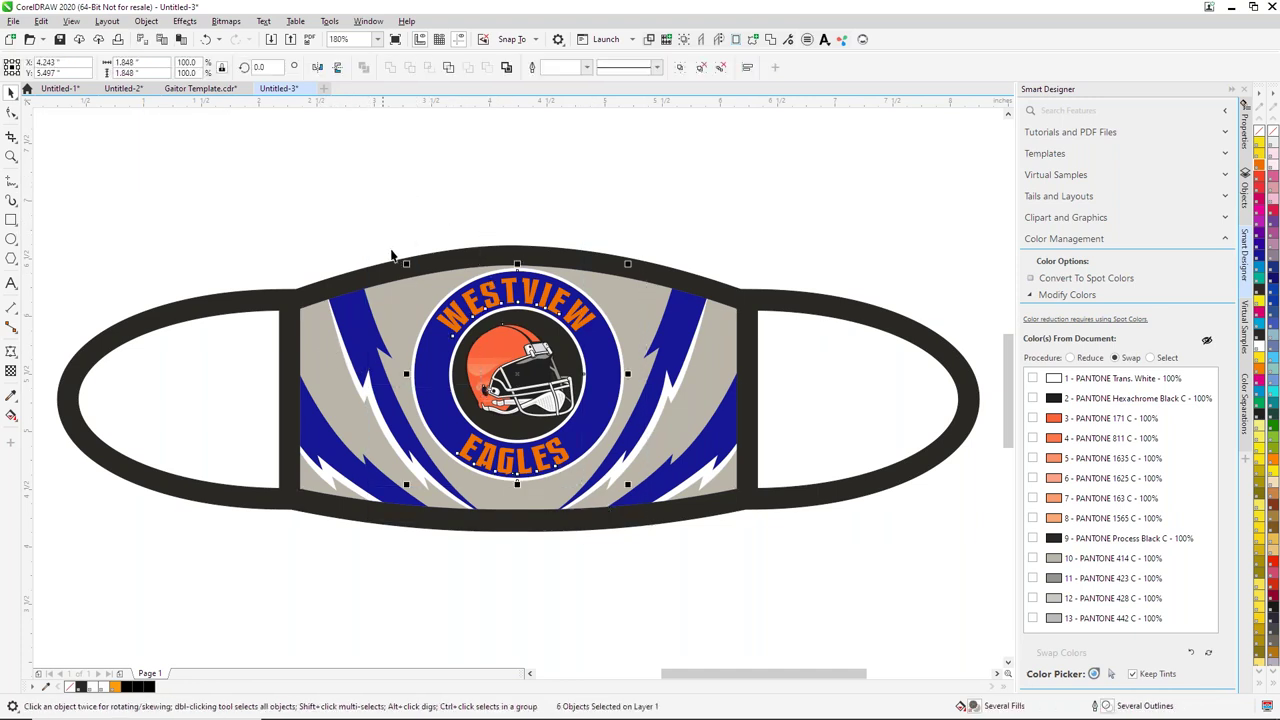
left_click_drag(405, 262, 431, 288)
left_click(402, 213)
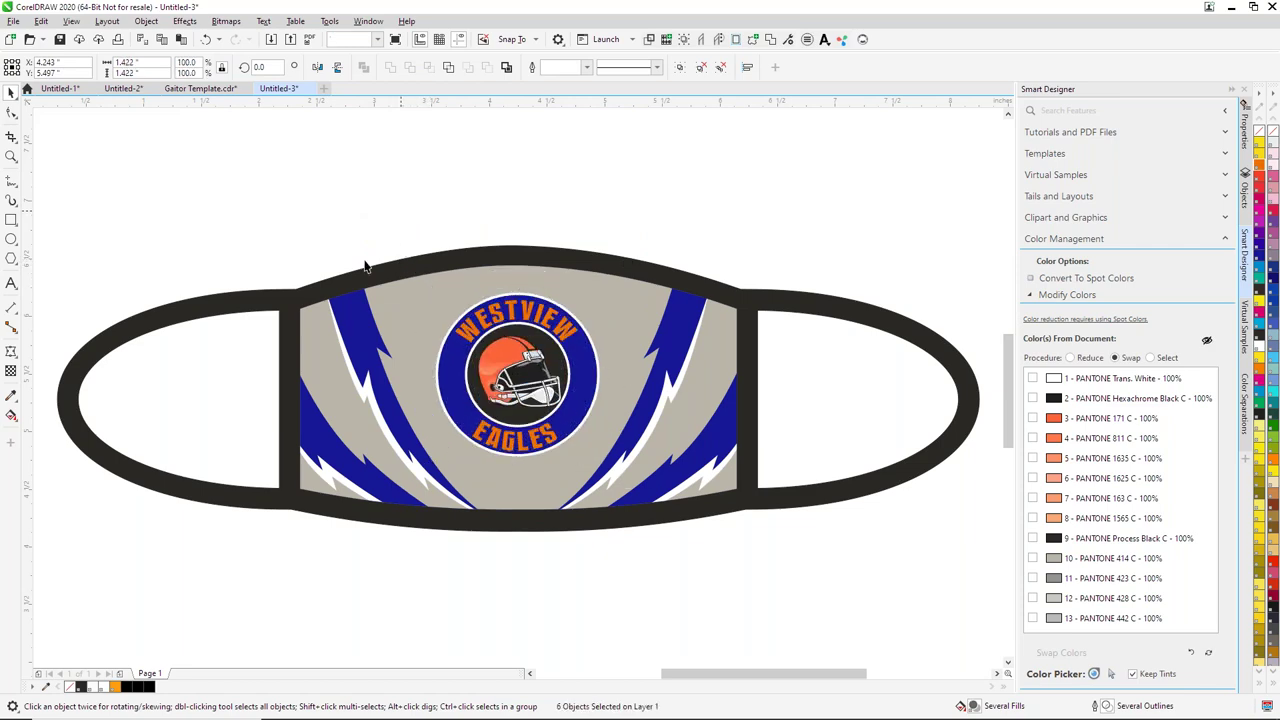
left_click_drag(272, 202, 756, 578)
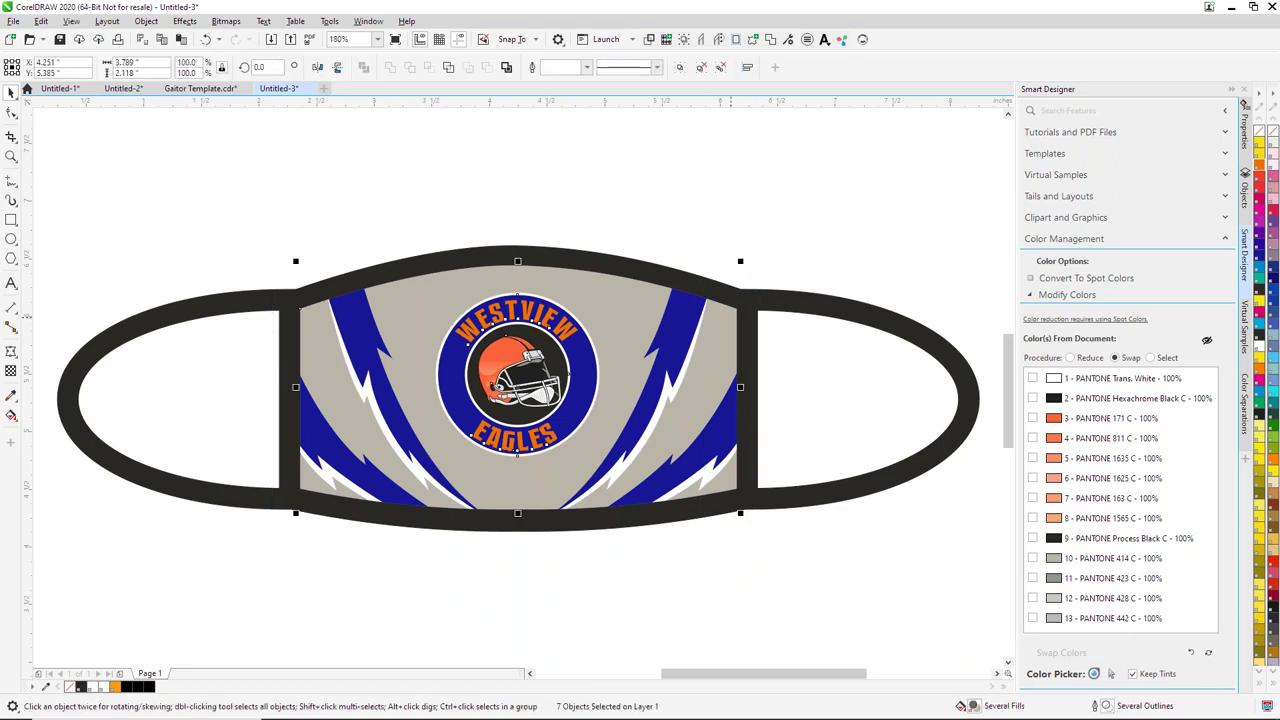
left_click_drag(739, 263, 787, 240)
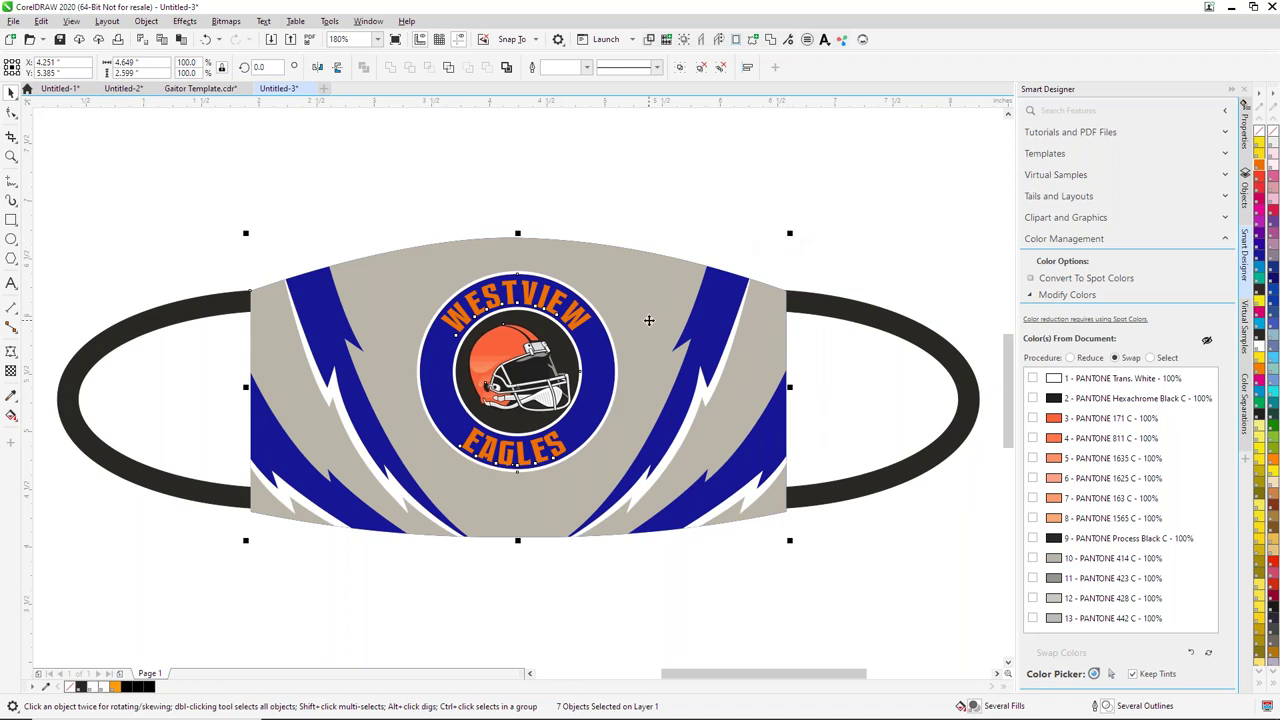
Step: Add a second page and stack three copies of the artwork panel vertically on it
scroll(646, 324, "down", 3)
scroll(619, 355, "down", 2)
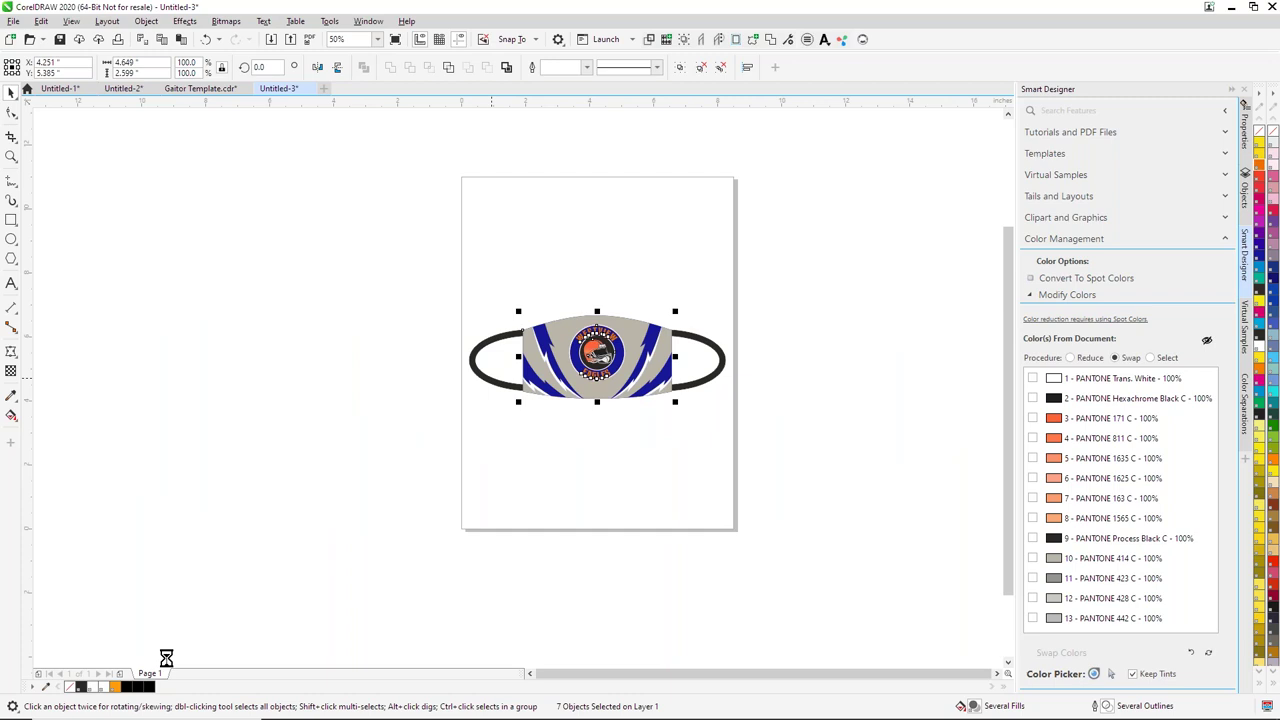
key("Delete")
key("ctrl+v")
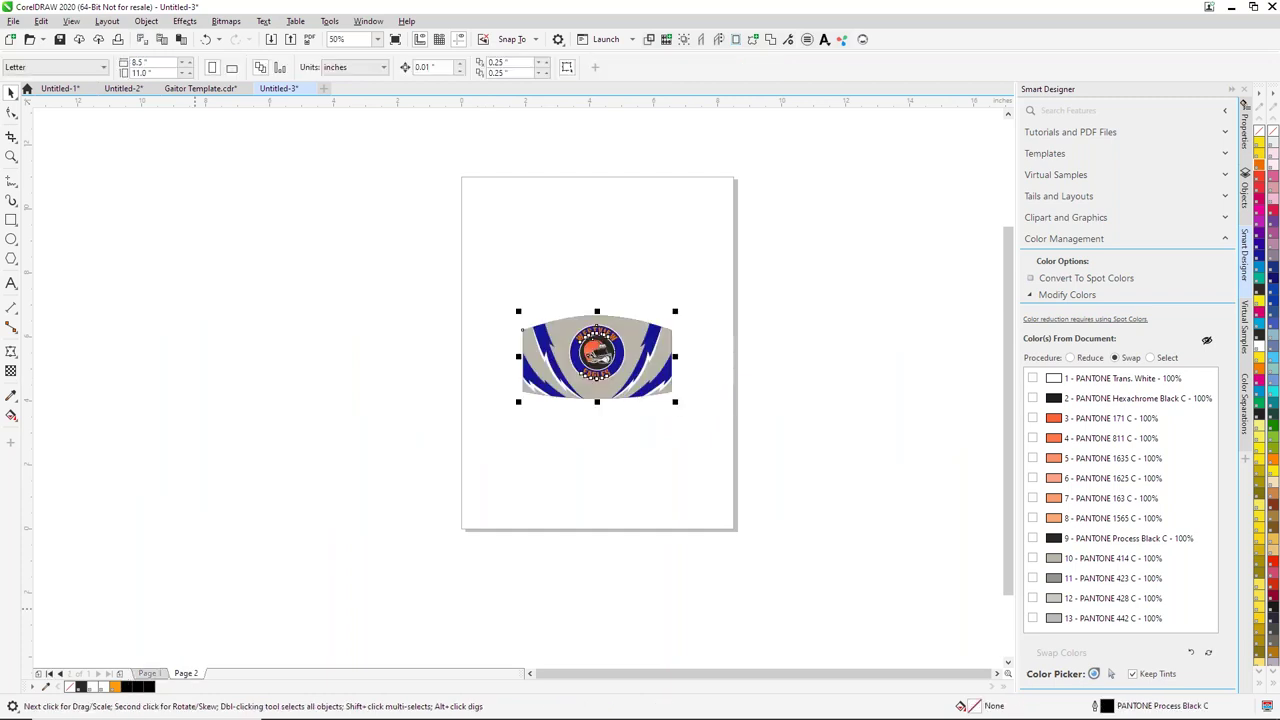
left_click_drag(614, 390, 615, 262)
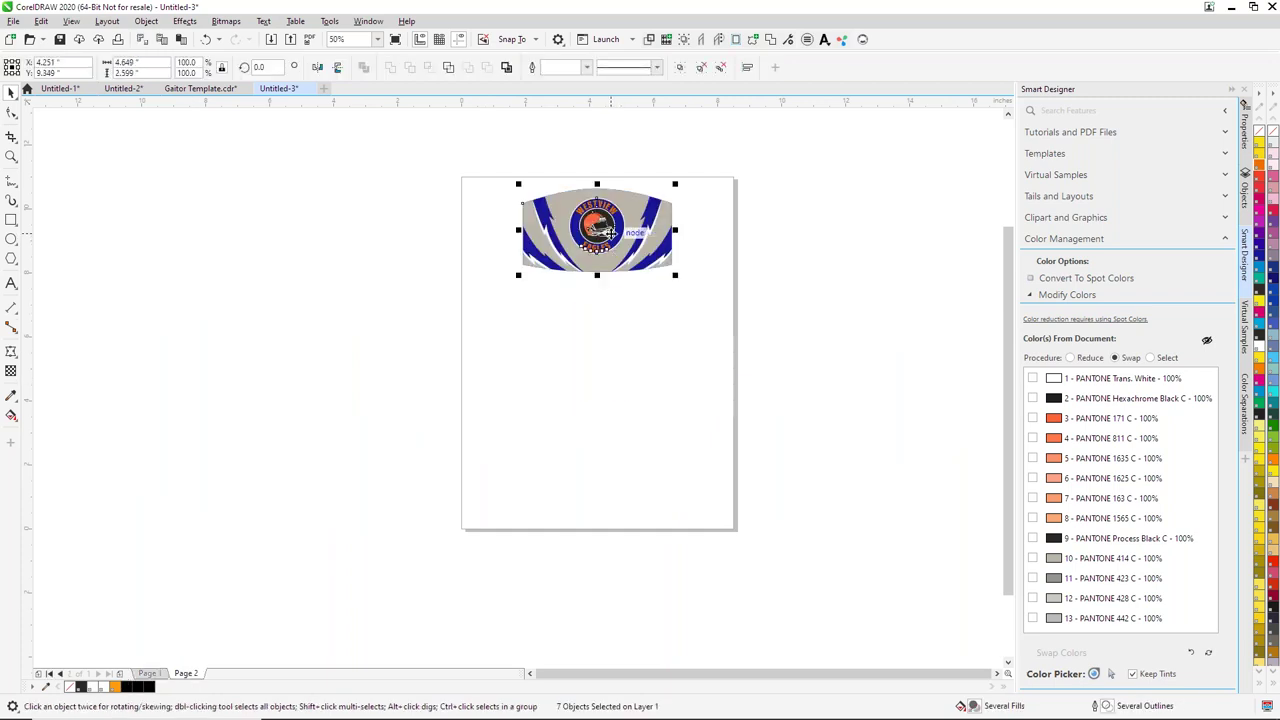
key("ctrl+v")
left_click_drag(632, 323, 632, 425)
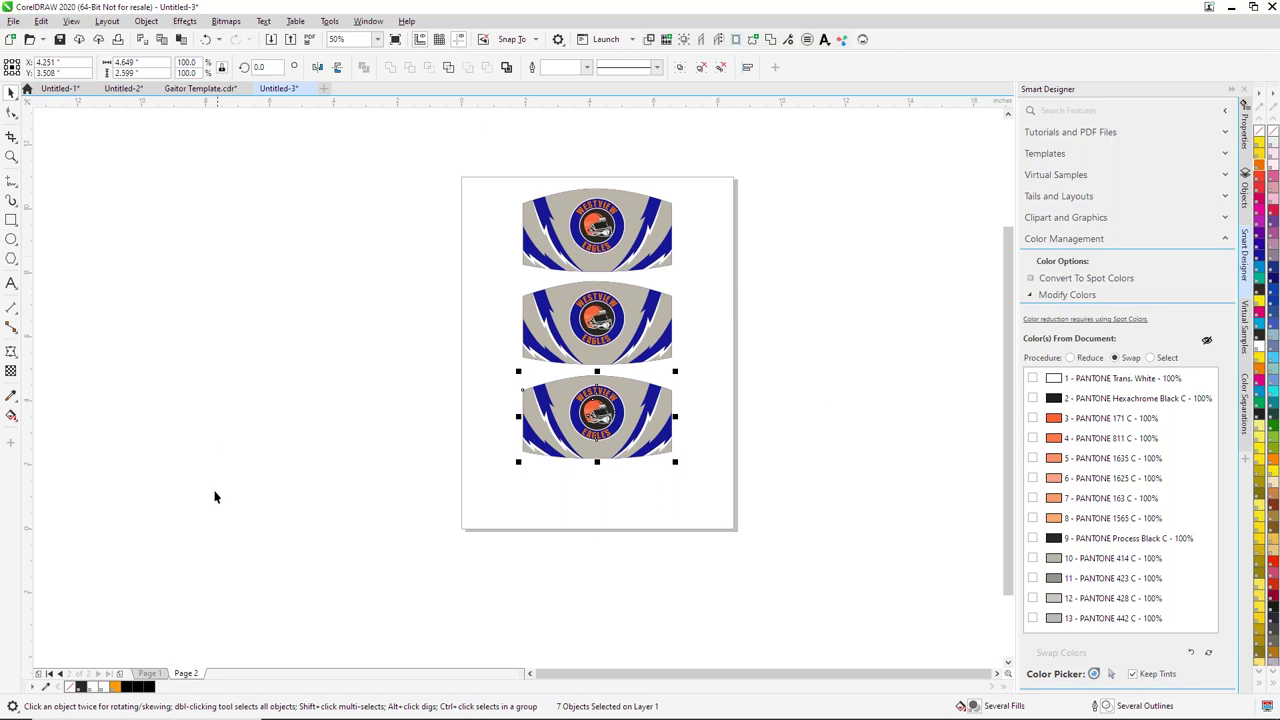
Step: On Page 1, move the artwork panel below the mask and fill the black mask shape with PANTONE Trans. White, keeping a thin Process Black outline
left_click(150, 673)
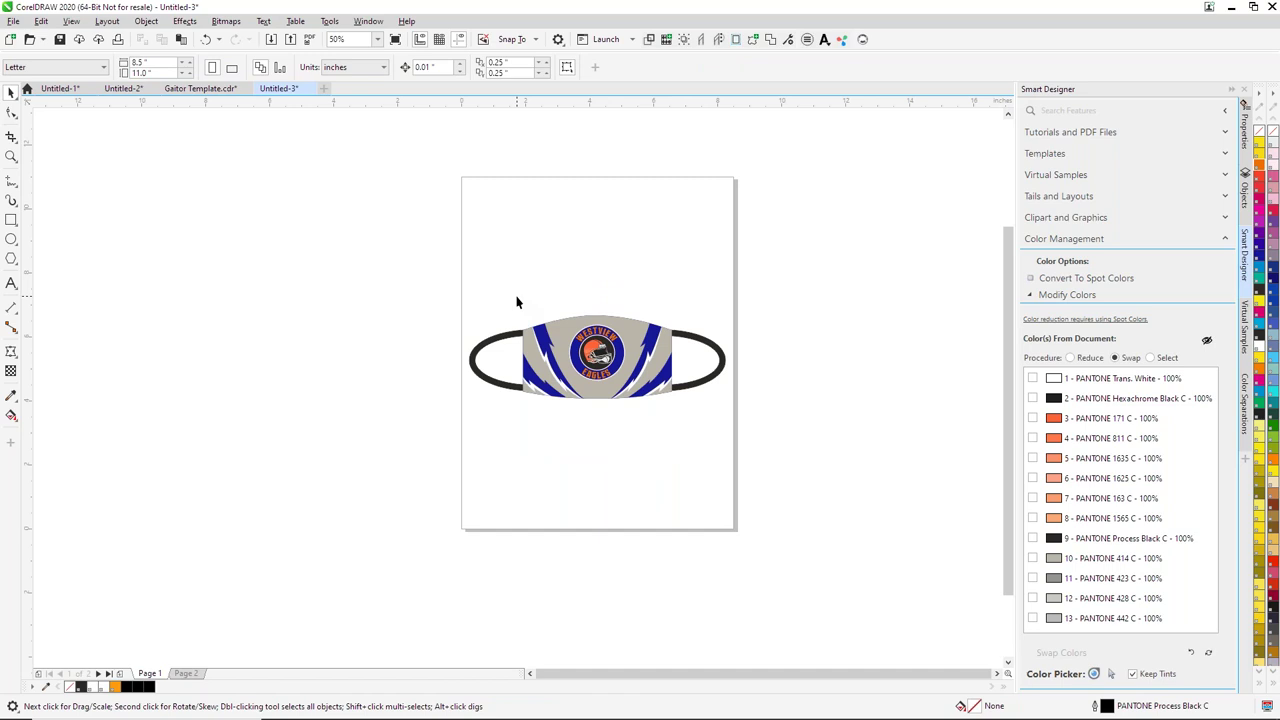
left_click_drag(517, 300, 691, 428)
left_click_drag(642, 367, 644, 487)
left_click(597, 356)
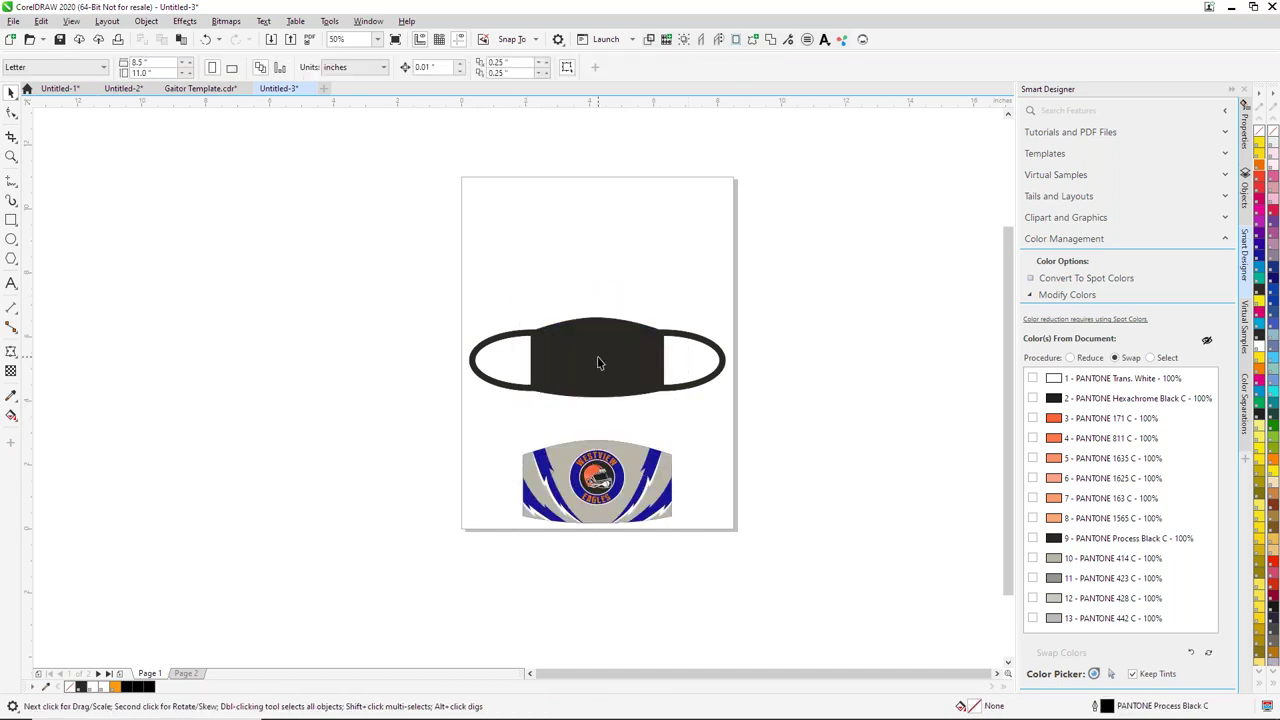
left_click(1258, 355)
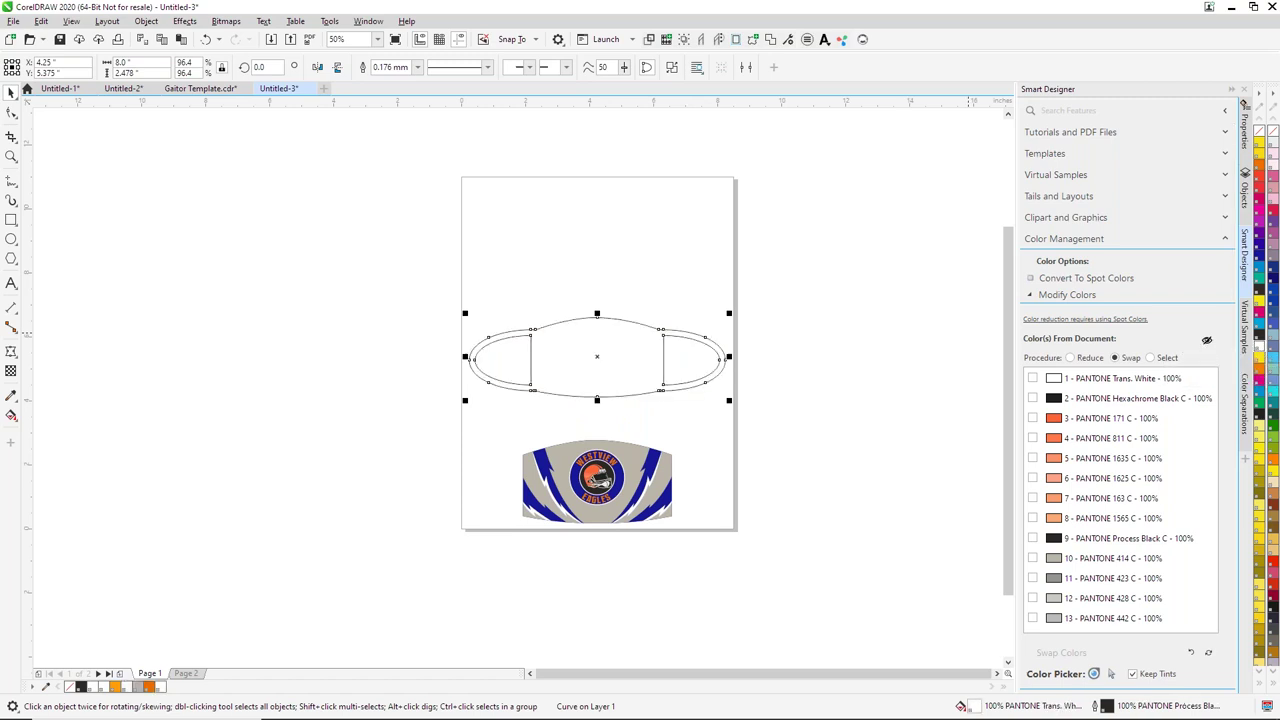
left_click(471, 453)
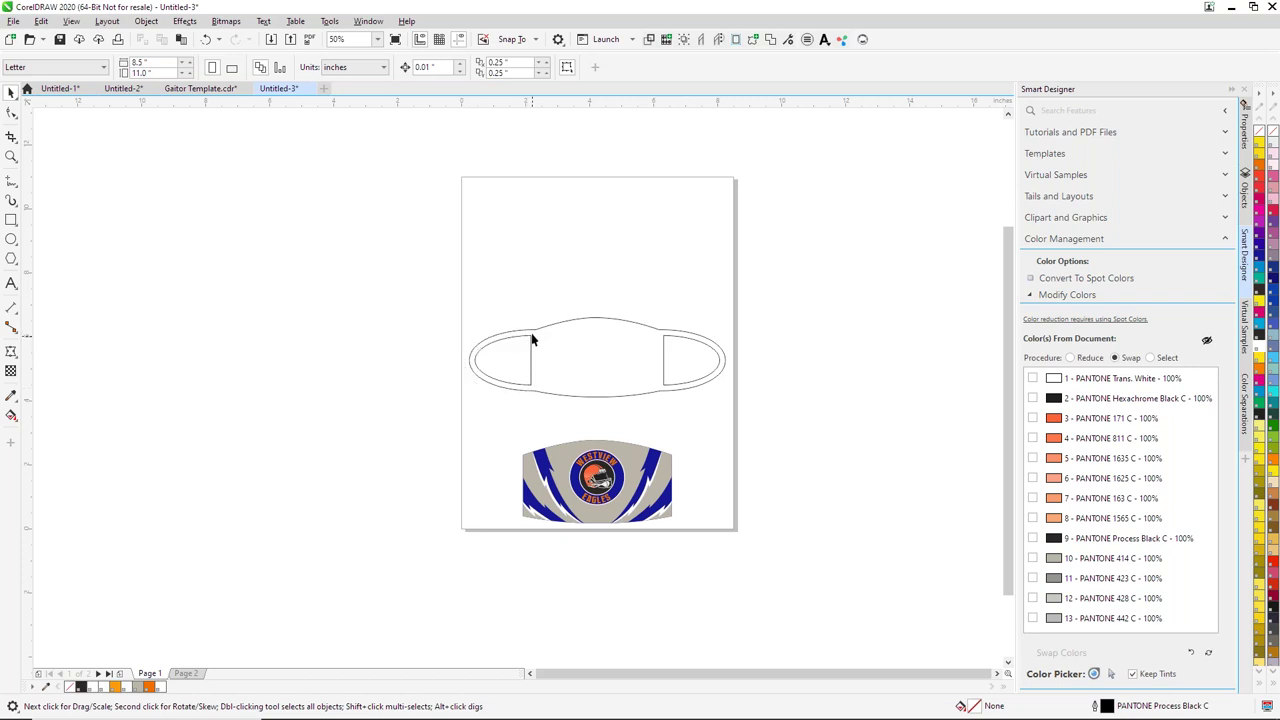
Step: Try the artwork panel over the mask outline, enlarged to about 4.9 inches wide, and move it back below the mask
left_click_drag(463, 421, 745, 593)
left_click_drag(610, 490, 597, 377)
left_click_drag(518, 310, 514, 307)
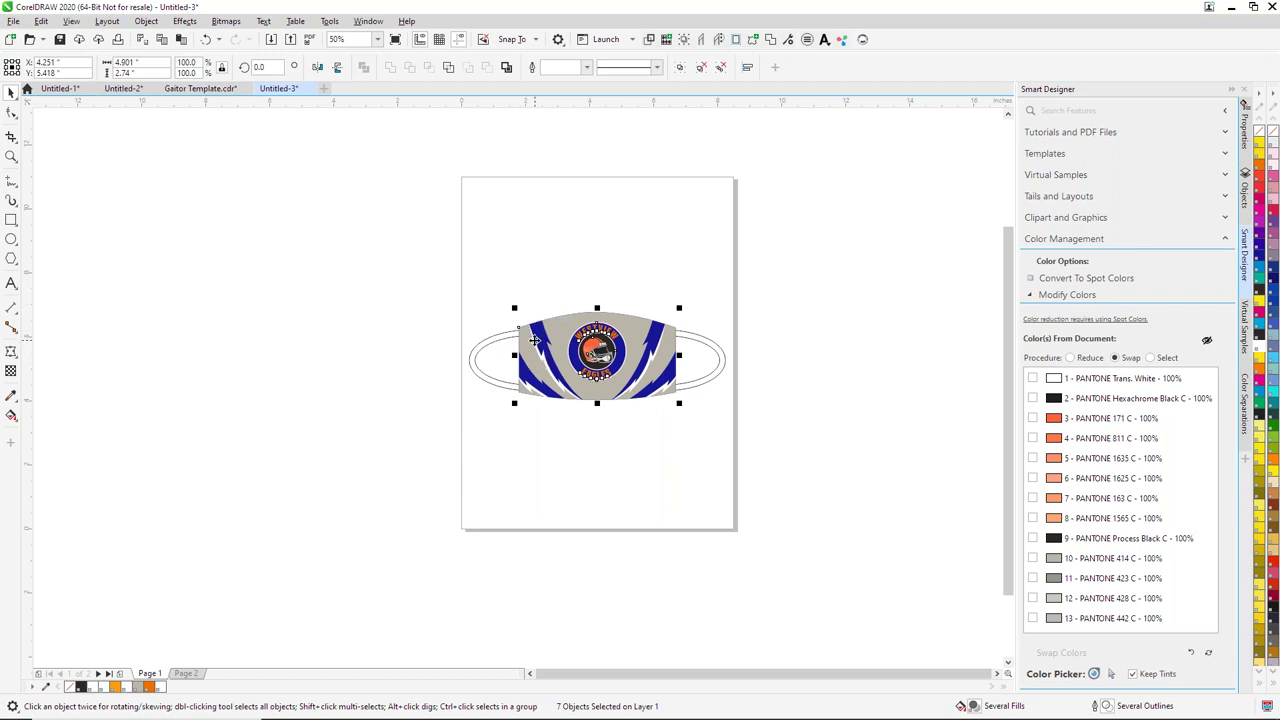
left_click_drag(586, 340, 586, 511)
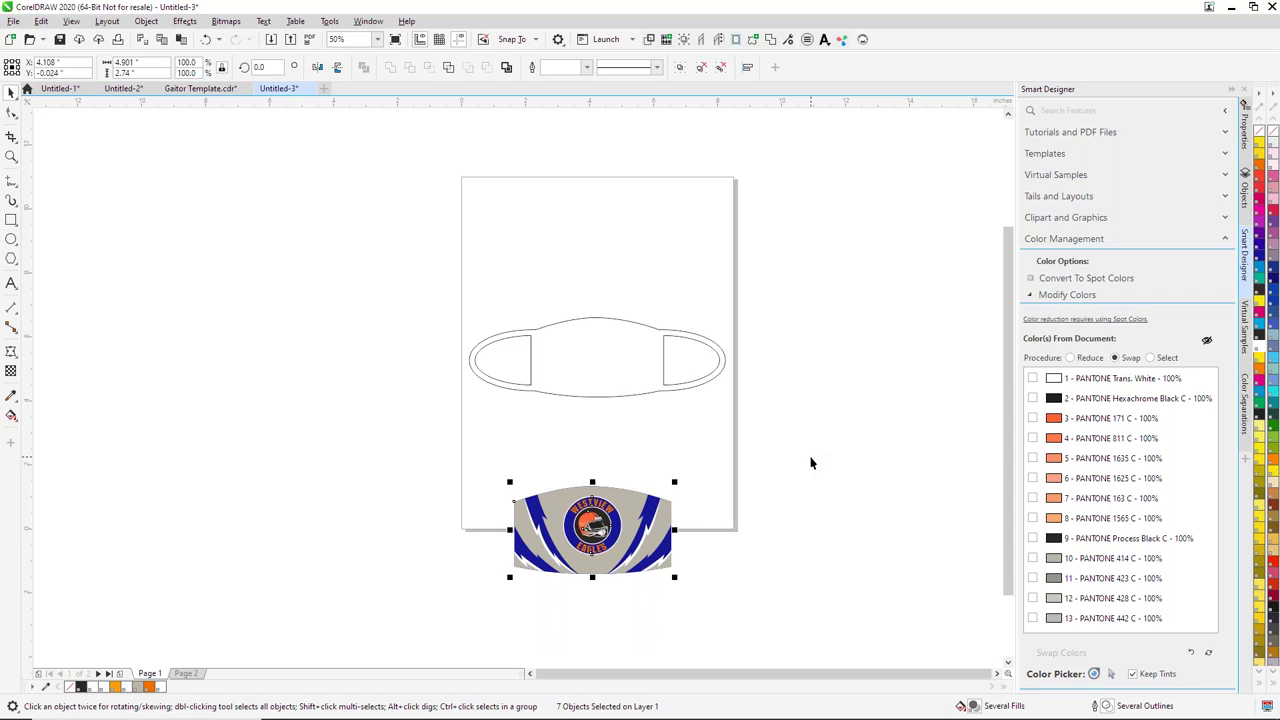
Step: Undo the panel's enlargement and move it above the page, clear of the mask outline
scroll(694, 346, "up", 1)
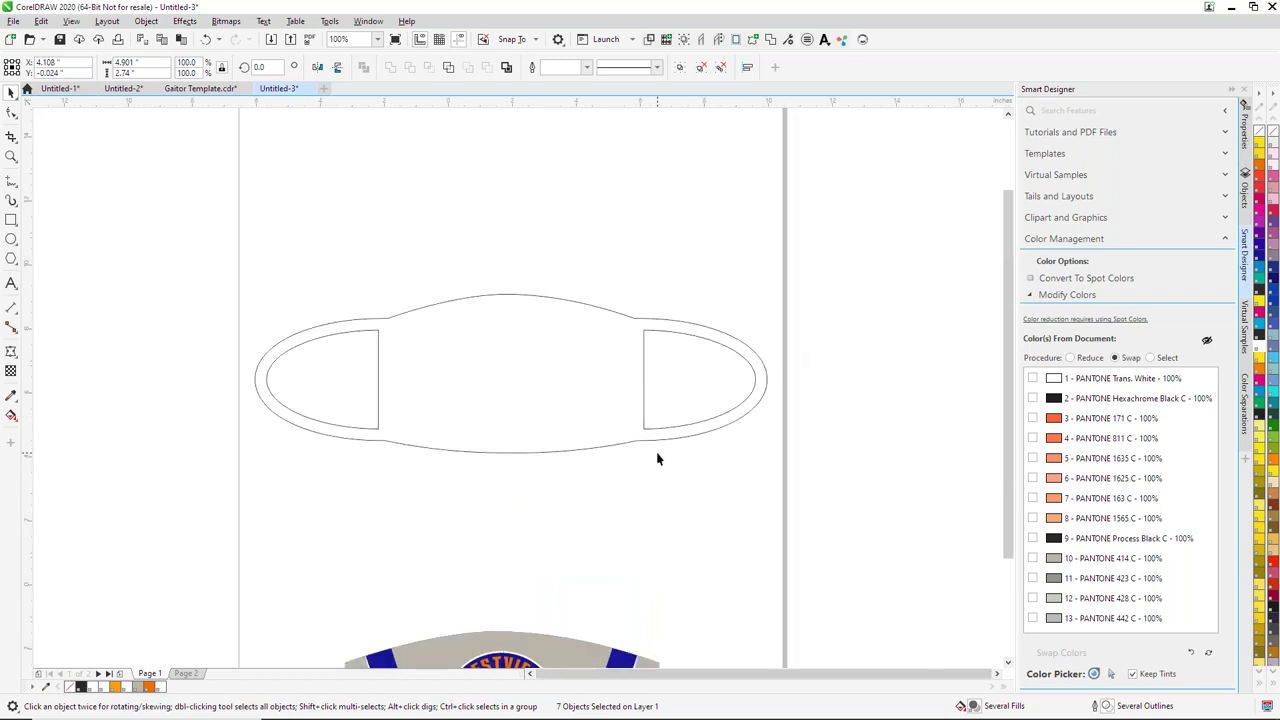
scroll(657, 460, "down", 2)
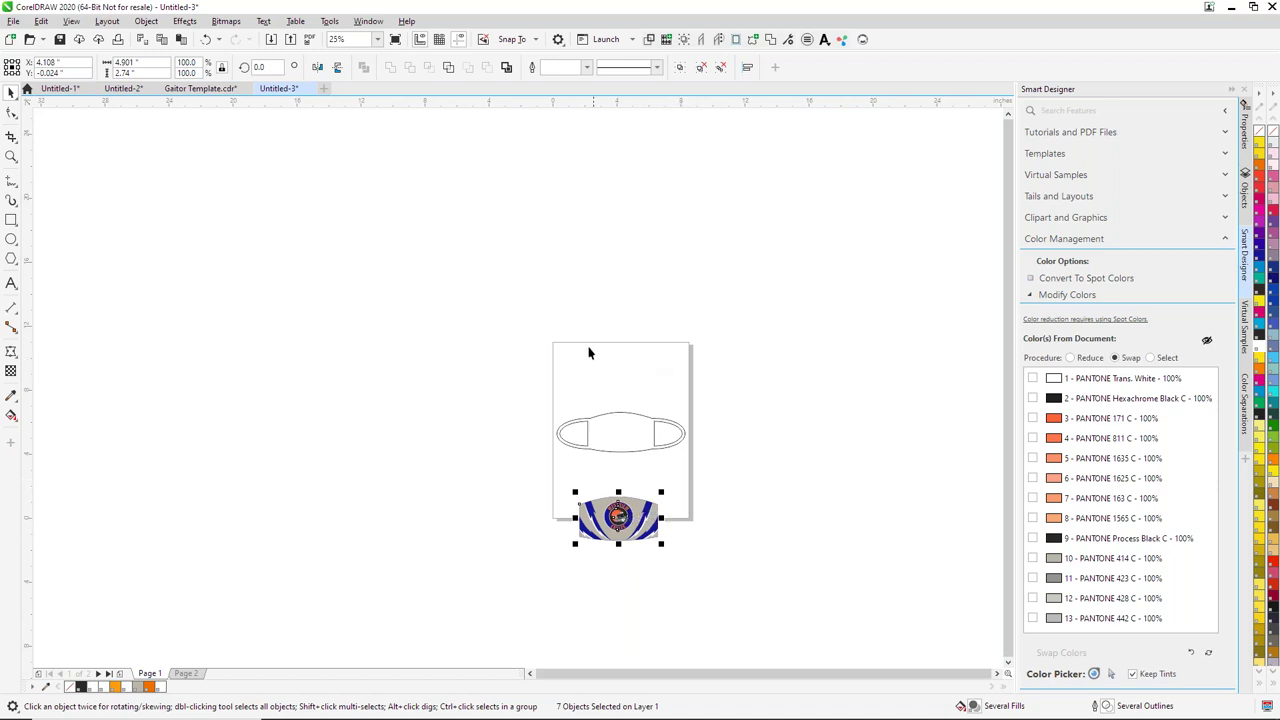
key("p")
left_click_drag(615, 430, 602, 532)
left_click(617, 441)
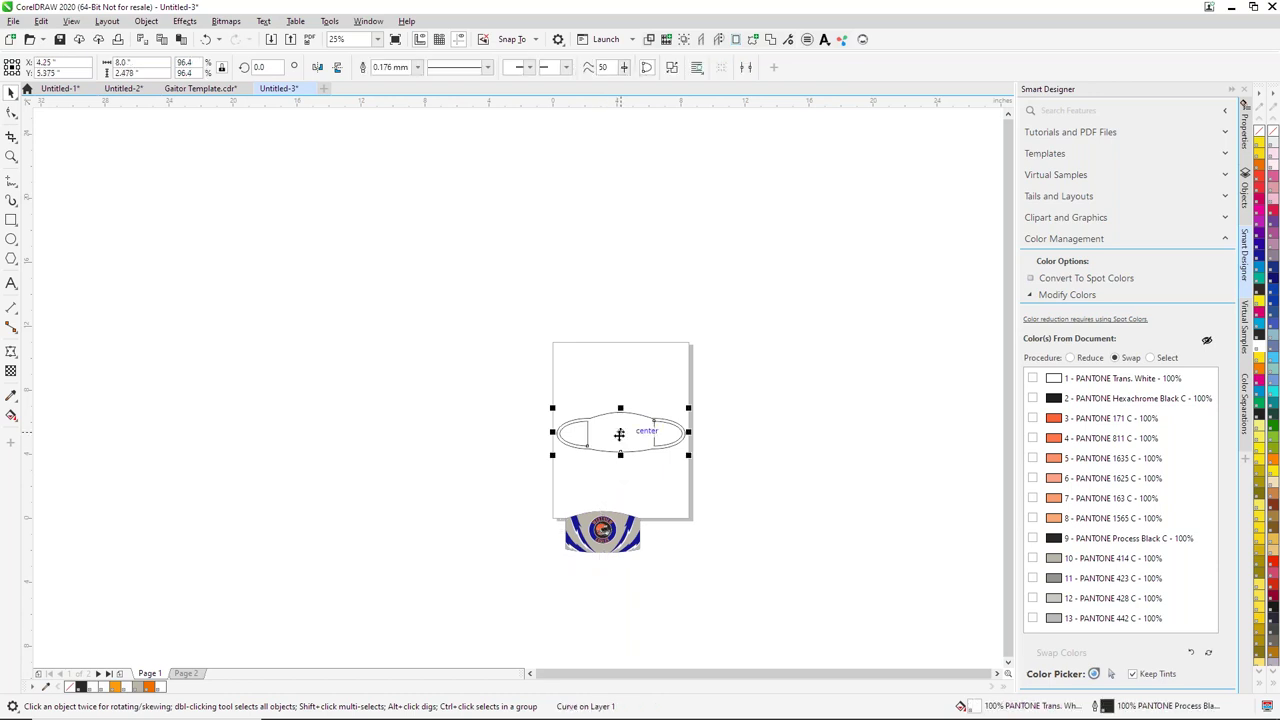
key("ctrl+z")
left_click_drag(617, 438, 619, 298)
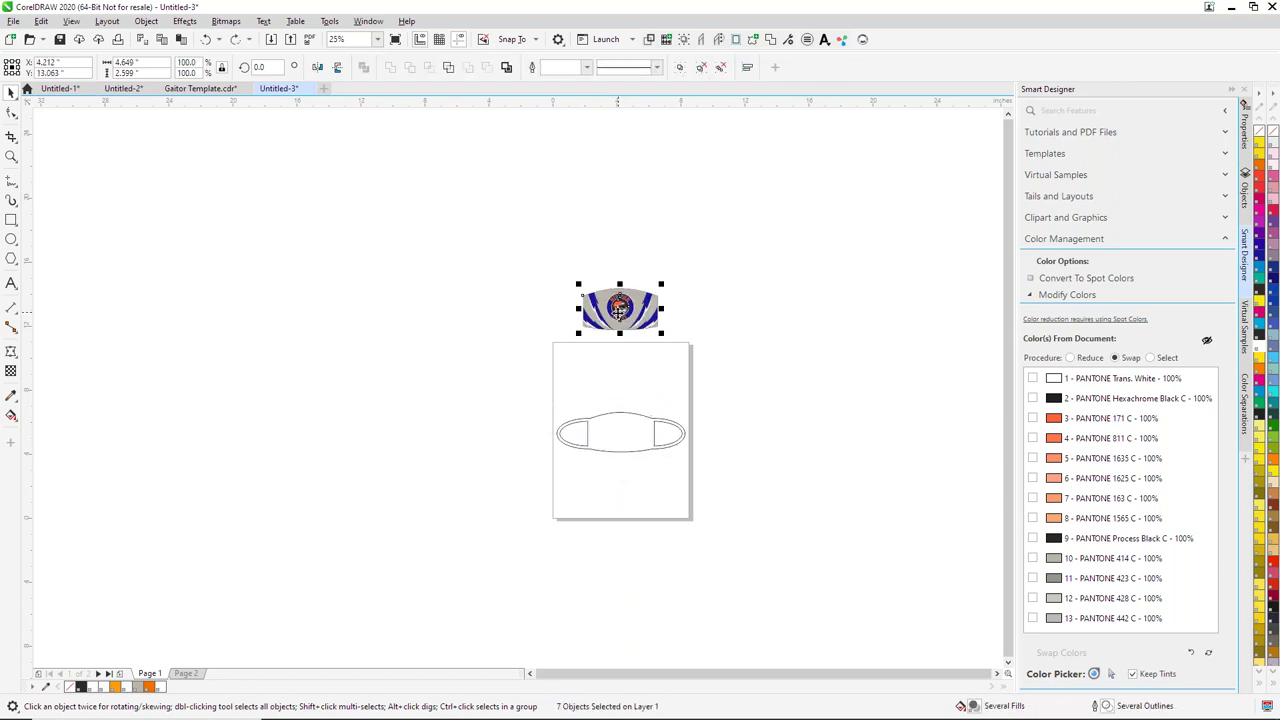
Step: Group the artwork panel's objects and move the group farther above the page
left_click(679, 68)
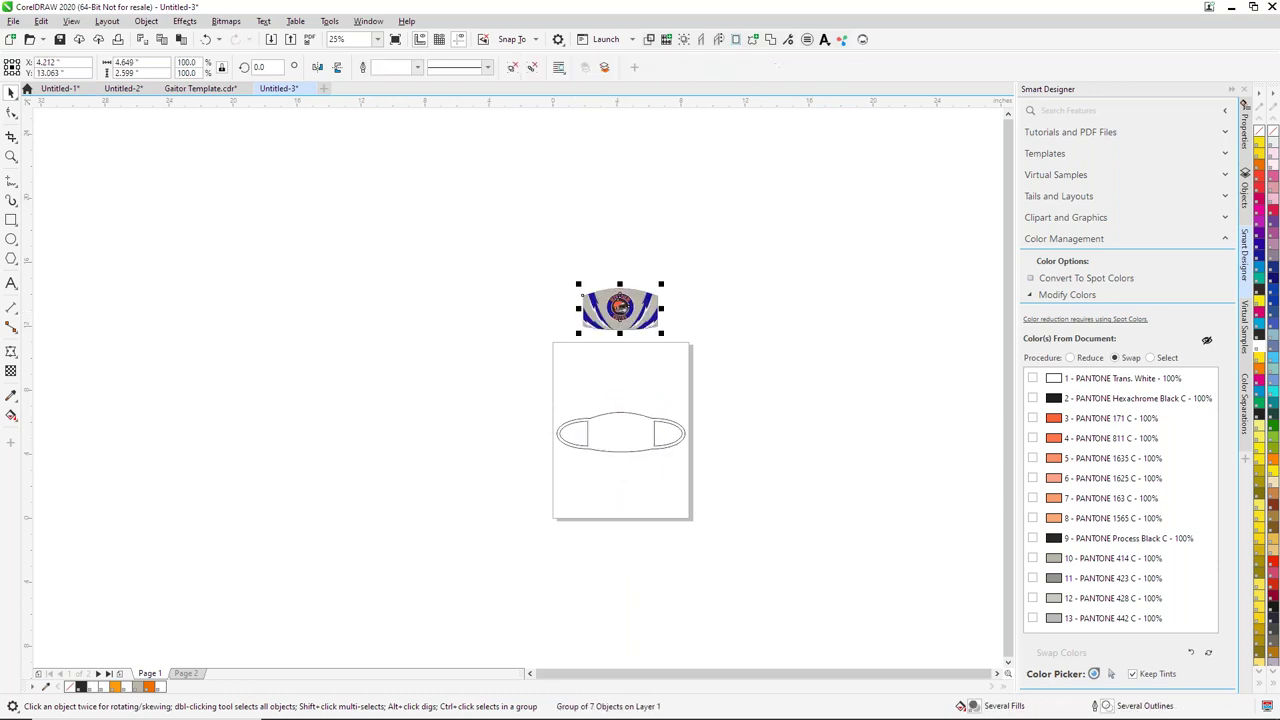
left_click(767, 224)
left_click_drag(656, 305, 595, 310)
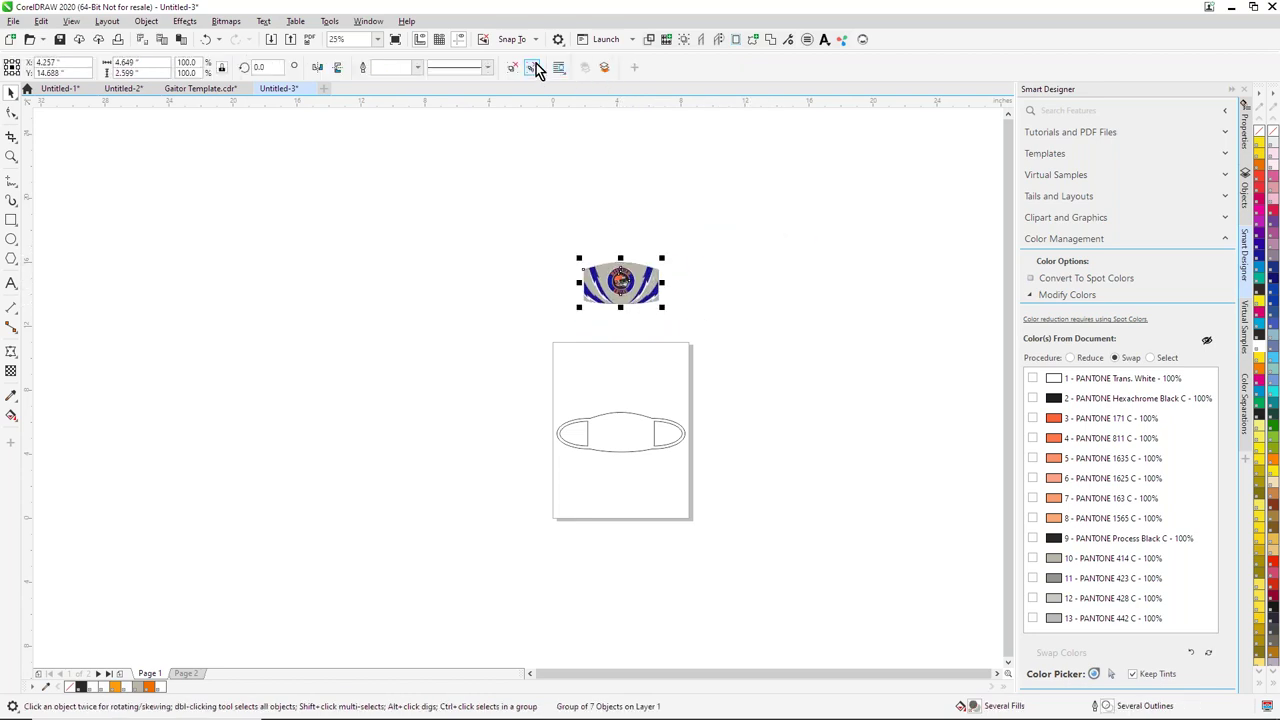
Step: Ungroup all of the artwork, try pulling the striped background away from the round logo, and undo that move
left_click(733, 183)
left_click_drag(659, 279, 737, 195)
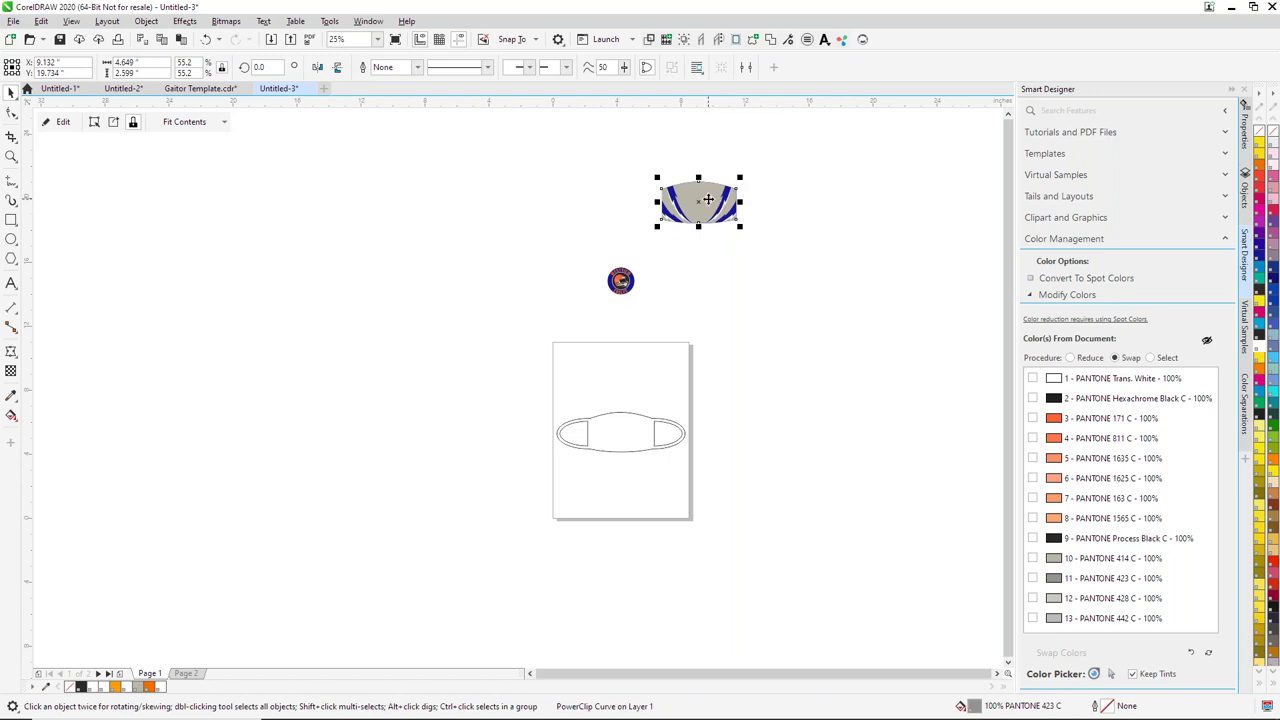
key("ctrl+z")
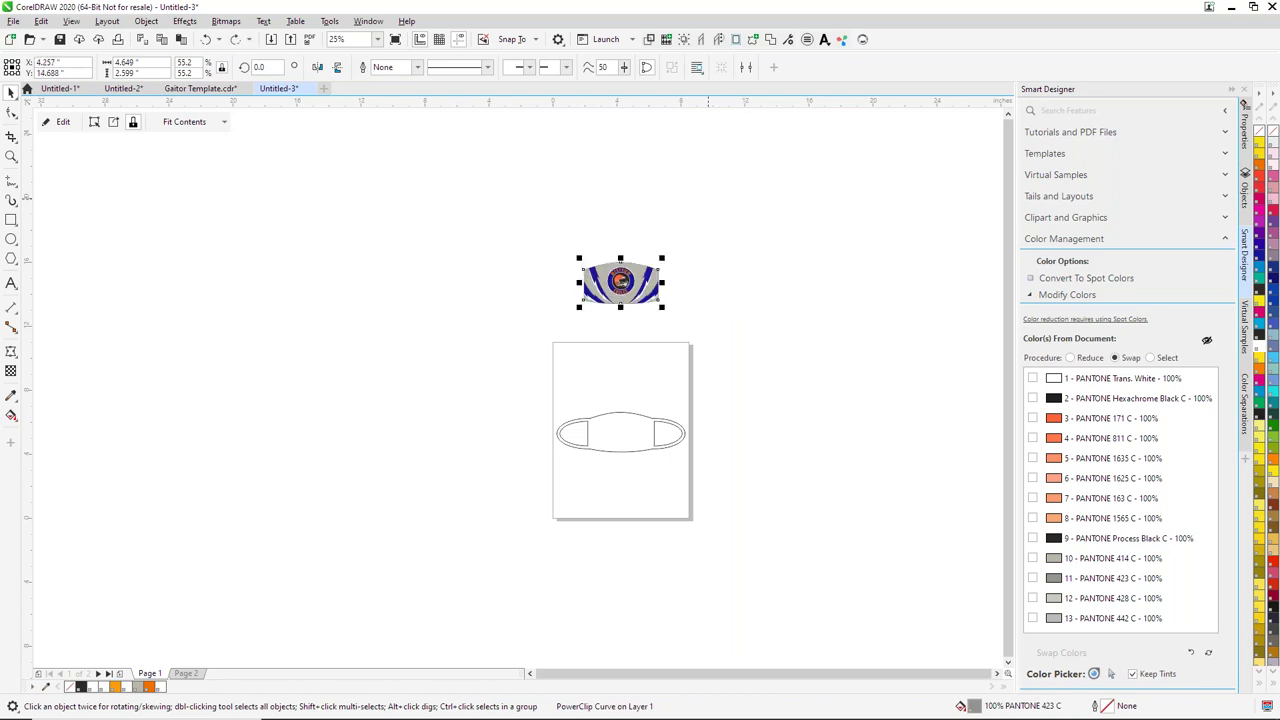
Step: Create a boundary outline around all the ungrouped objects of the artwork panel
left_click(566, 240)
left_click_drag(486, 232, 731, 329)
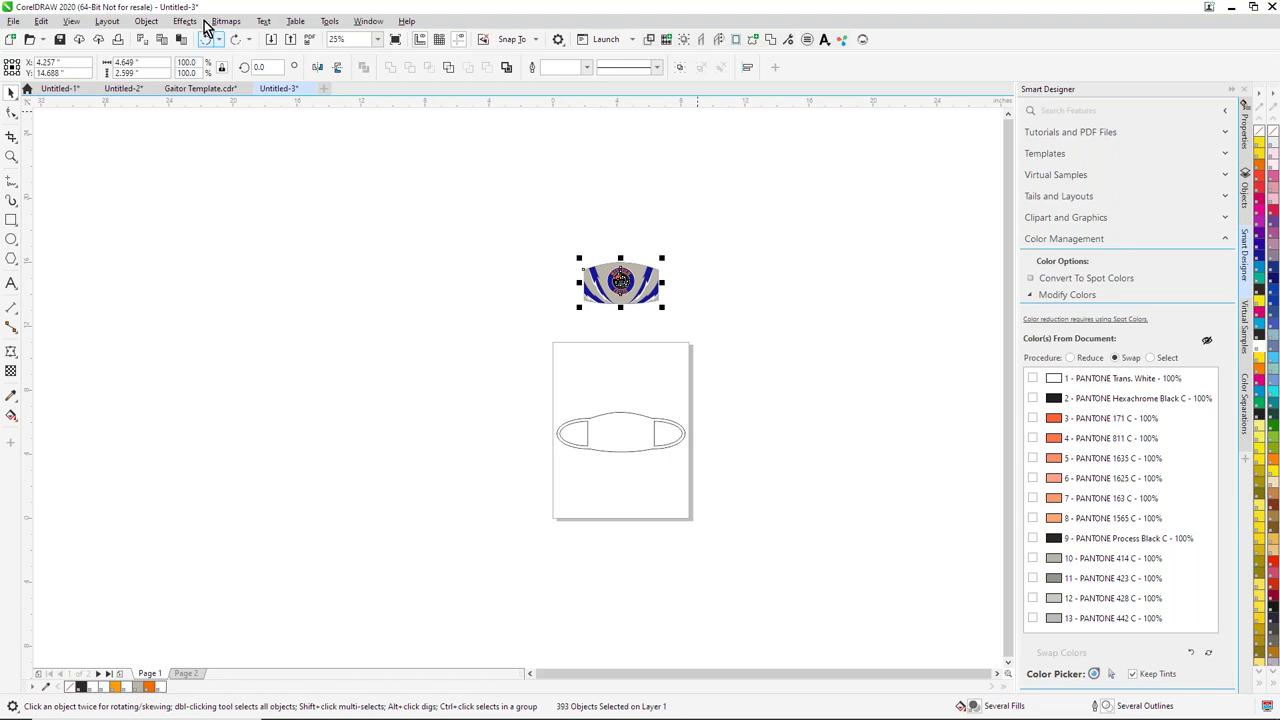
left_click(146, 21)
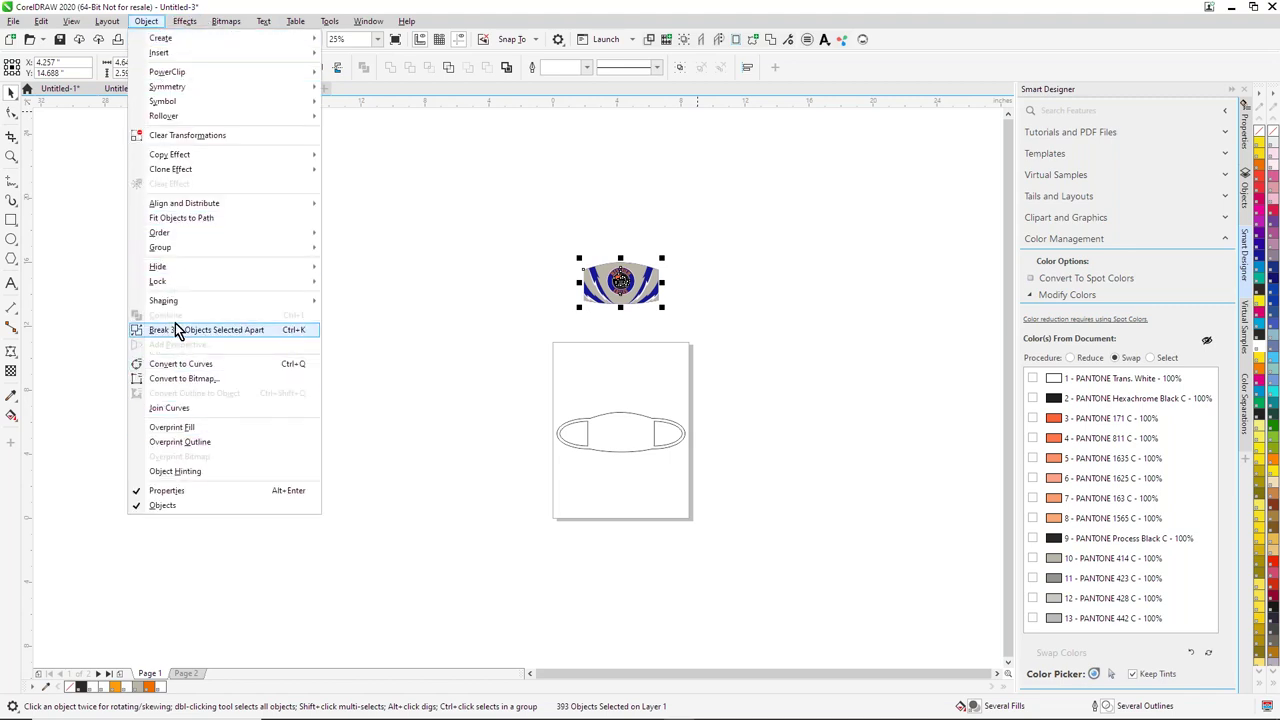
mouse_move(178, 301)
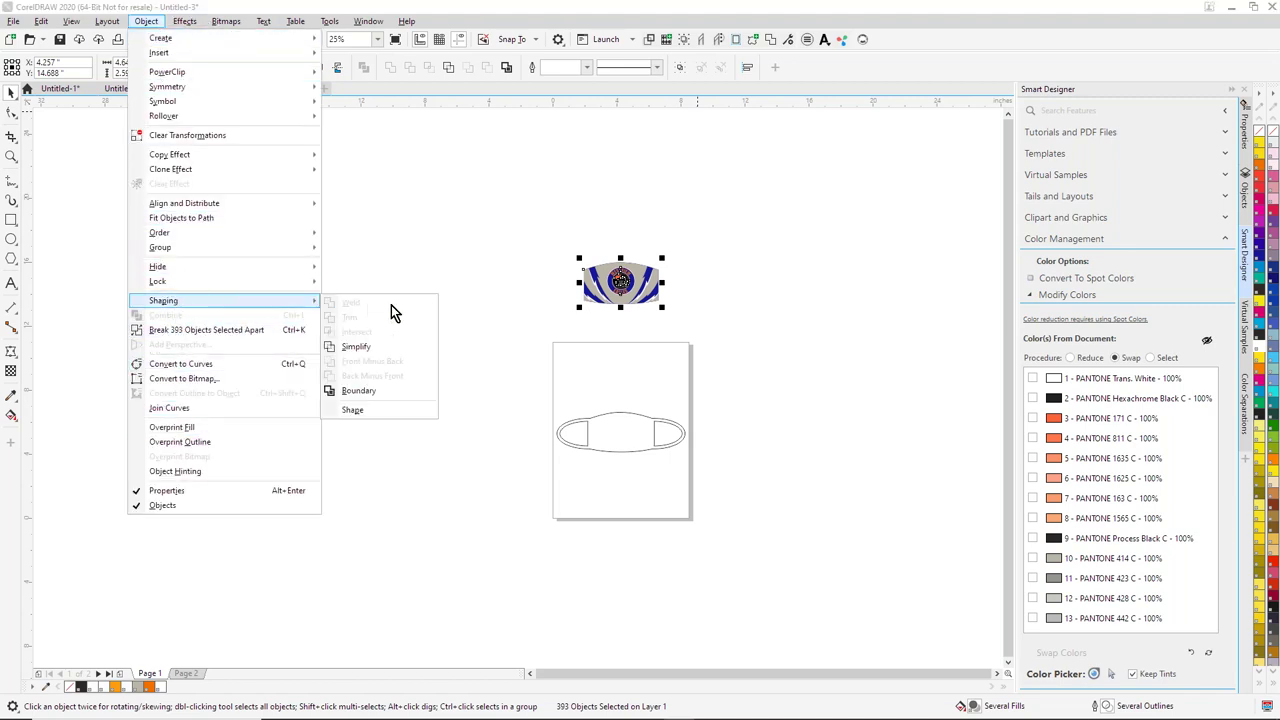
left_click(358, 391)
key("Tab")
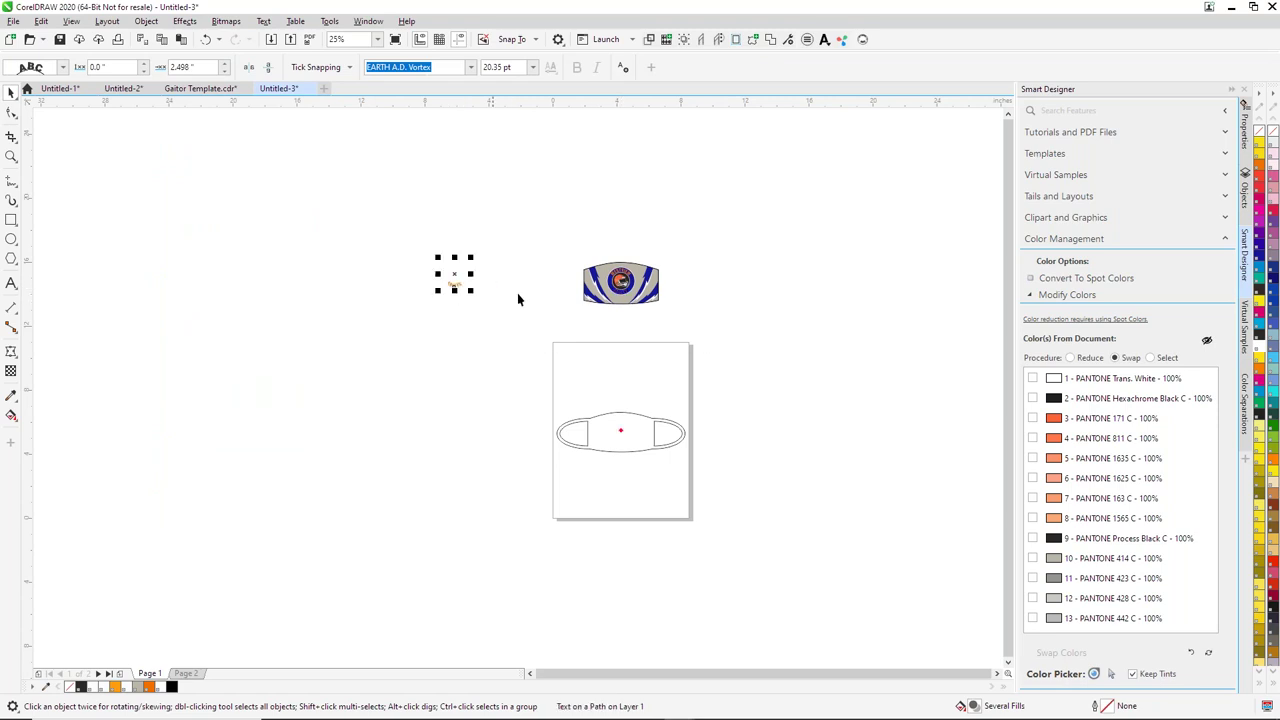
key("Delete")
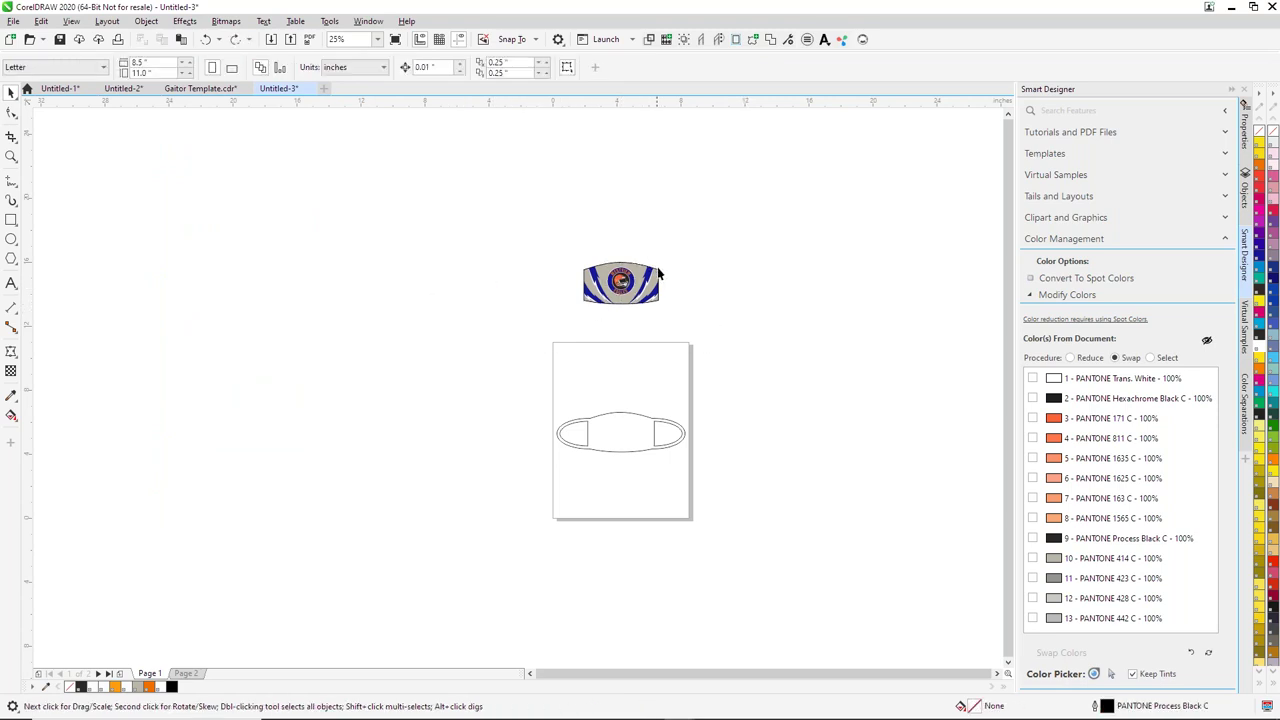
Step: Move the boundary outline off to the side of the artwork and enlarge it to about 6.43 inches wide
left_click_drag(658, 270, 793, 206)
left_click_drag(690, 170, 895, 303)
mouse_move(715, 195)
left_mouse_down()
mouse_move(683, 158)
mouse_move(700, 163)
mouse_move(703, 187)
left_mouse_up()
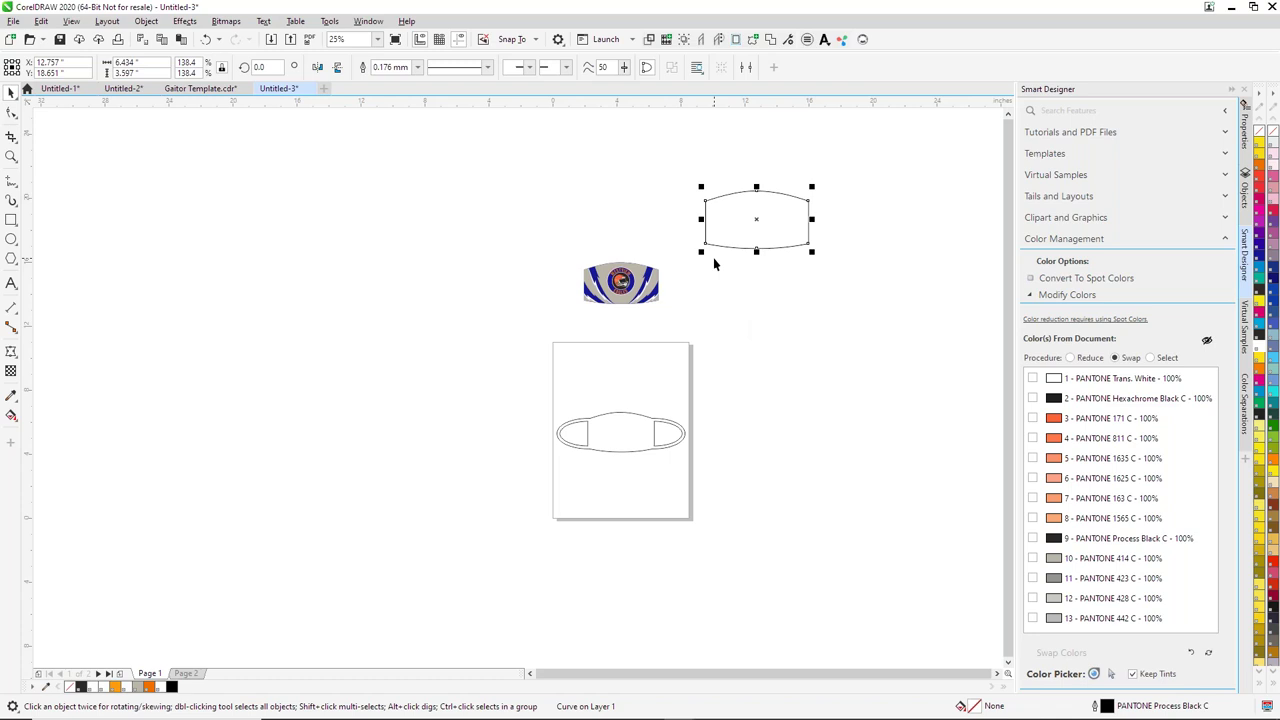
Step: Undo the boundary outline's changes and creation, the ungrouping and the grouping of the artwork panel
key("ctrl+z")
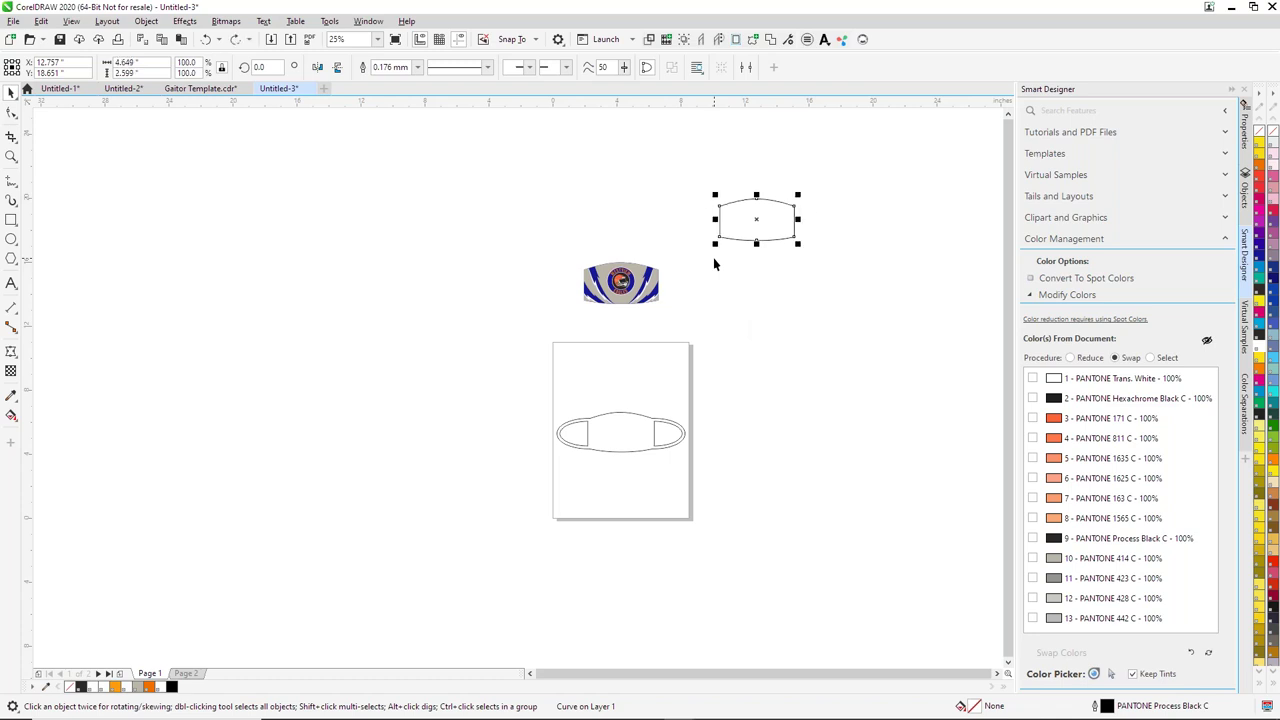
key("ctrl+z")
key("ctrl+z")
key("ctrl+z")
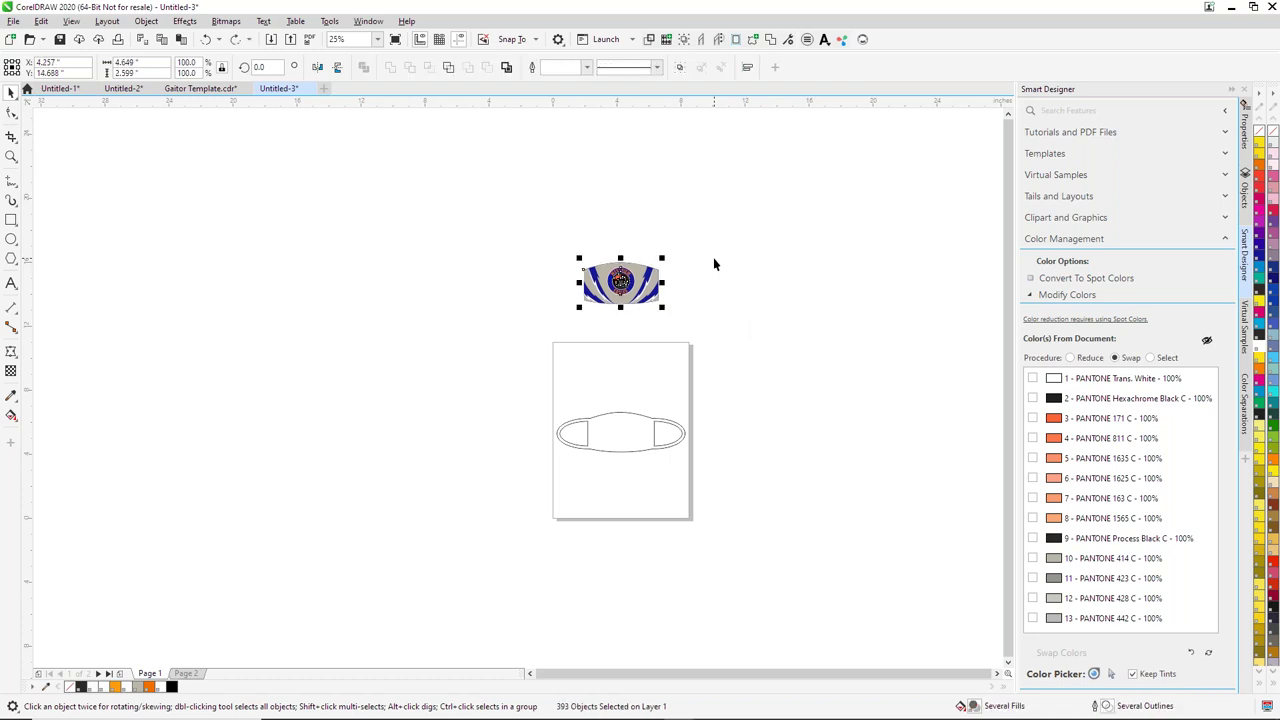
key("ctrl+z")
key("ctrl+z")
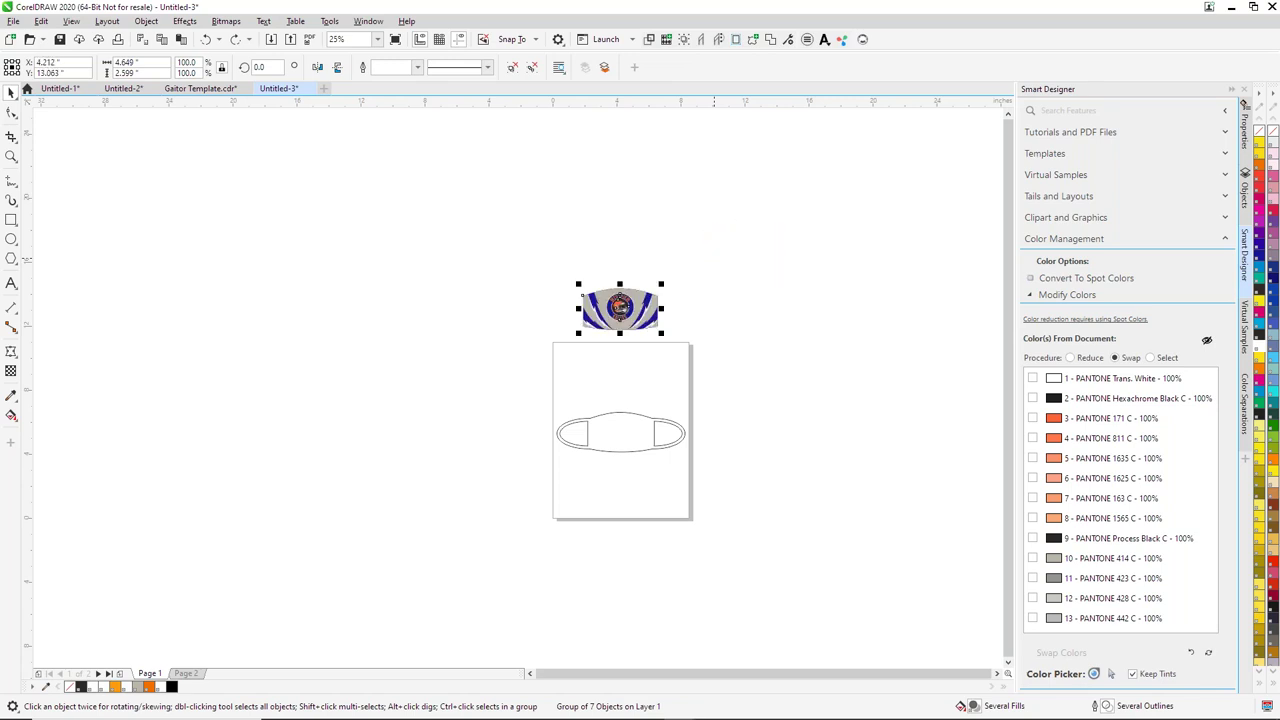
key("ctrl+z")
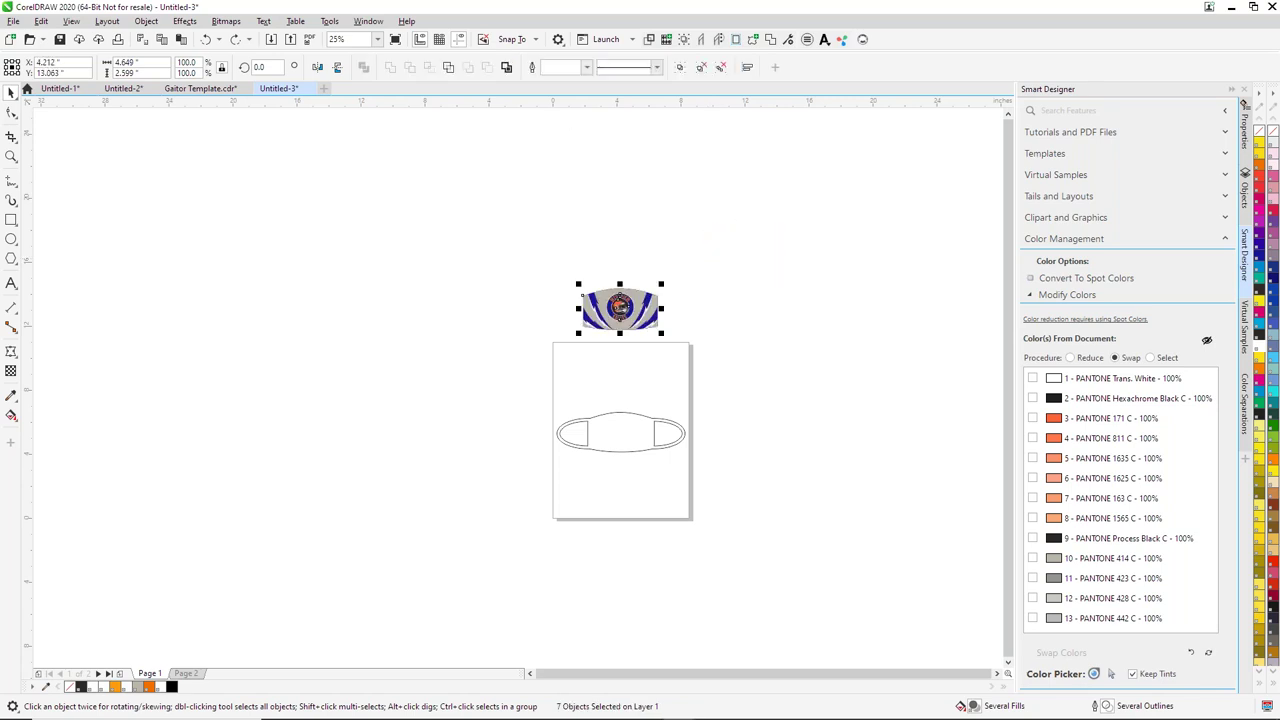
Step: Create a new blank letter-size document
left_click(322, 90)
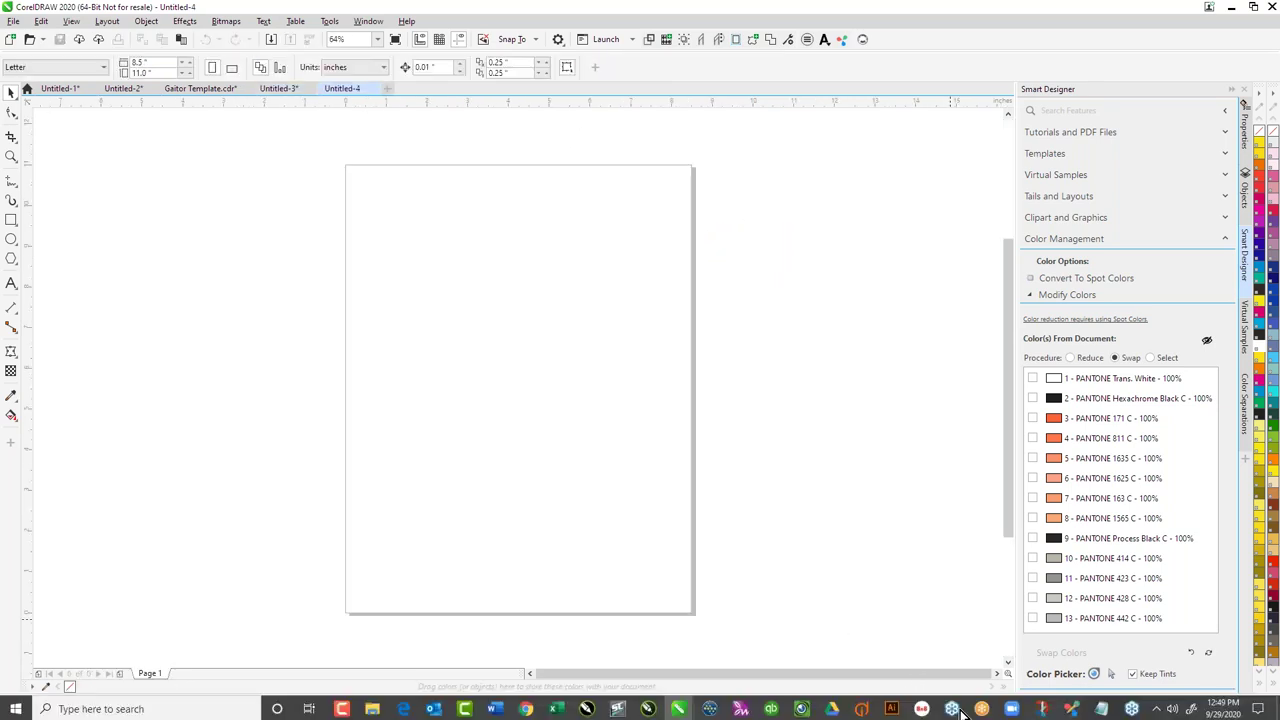
Step: Place the Mask Builder 01 mockup MB01_MOCKUP06_A from the Graphics Browser's templates on the blank page
left_click(1099, 708)
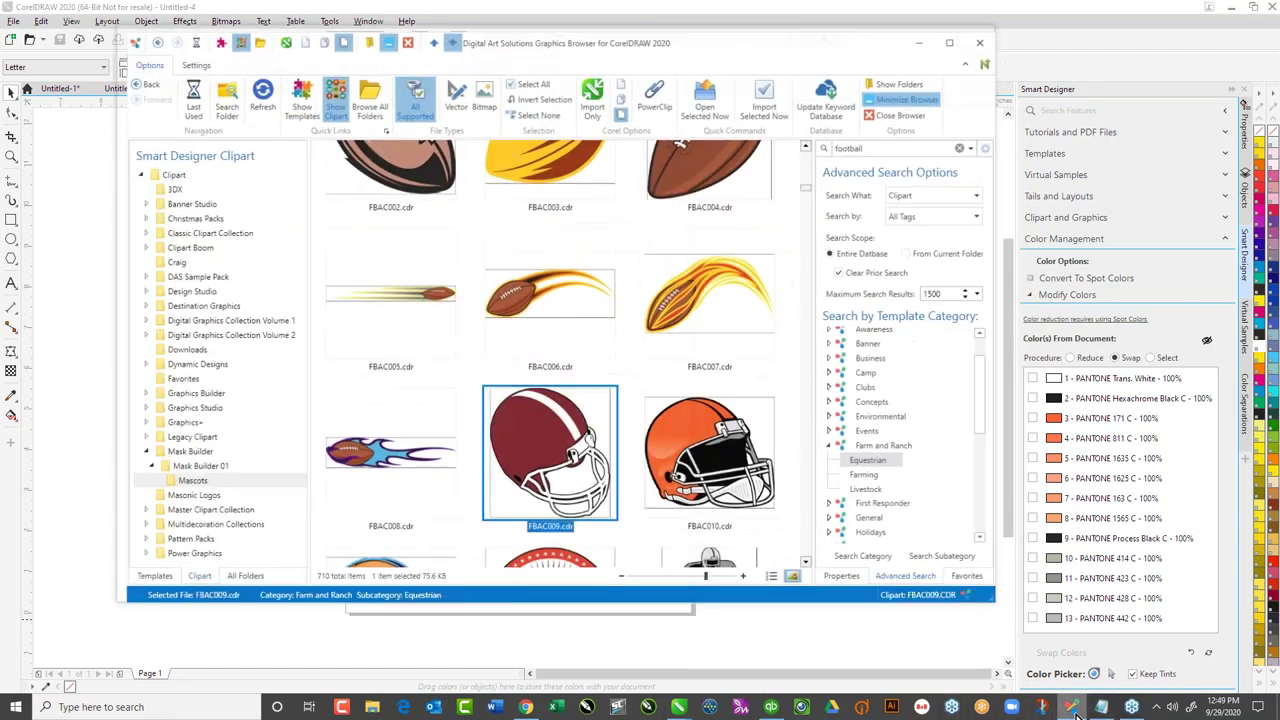
left_click(160, 573)
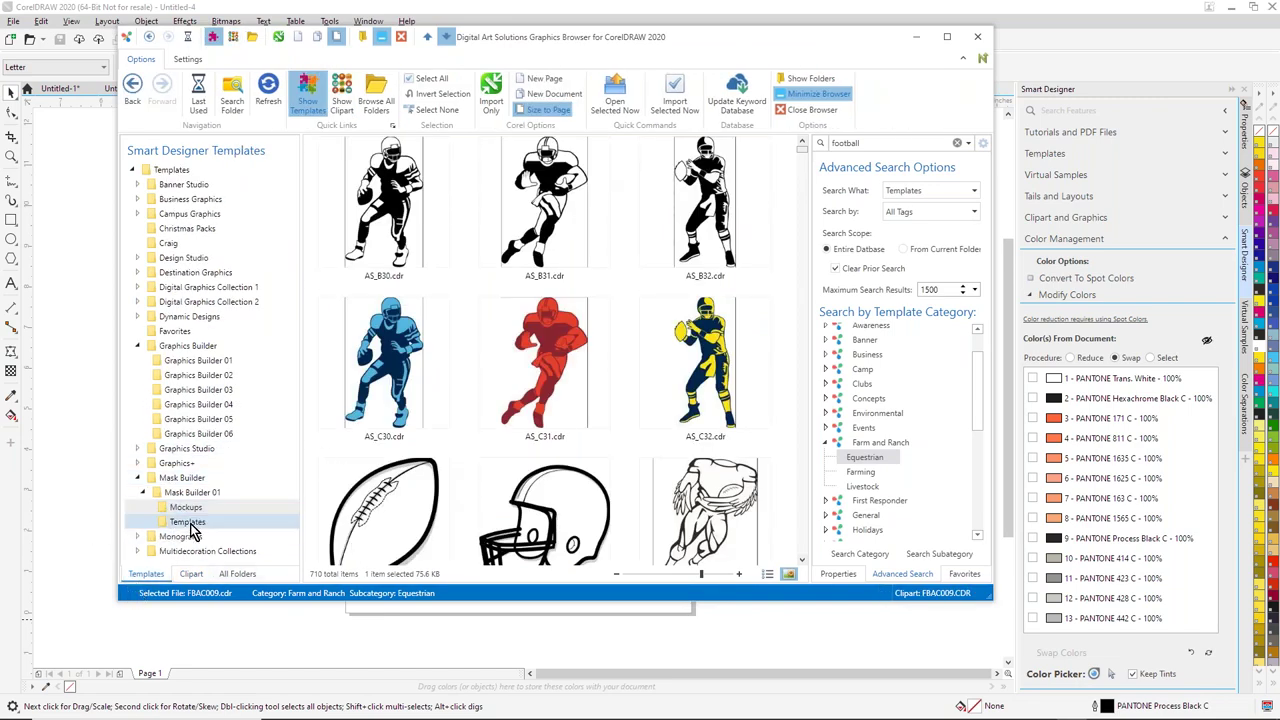
left_click(186, 507)
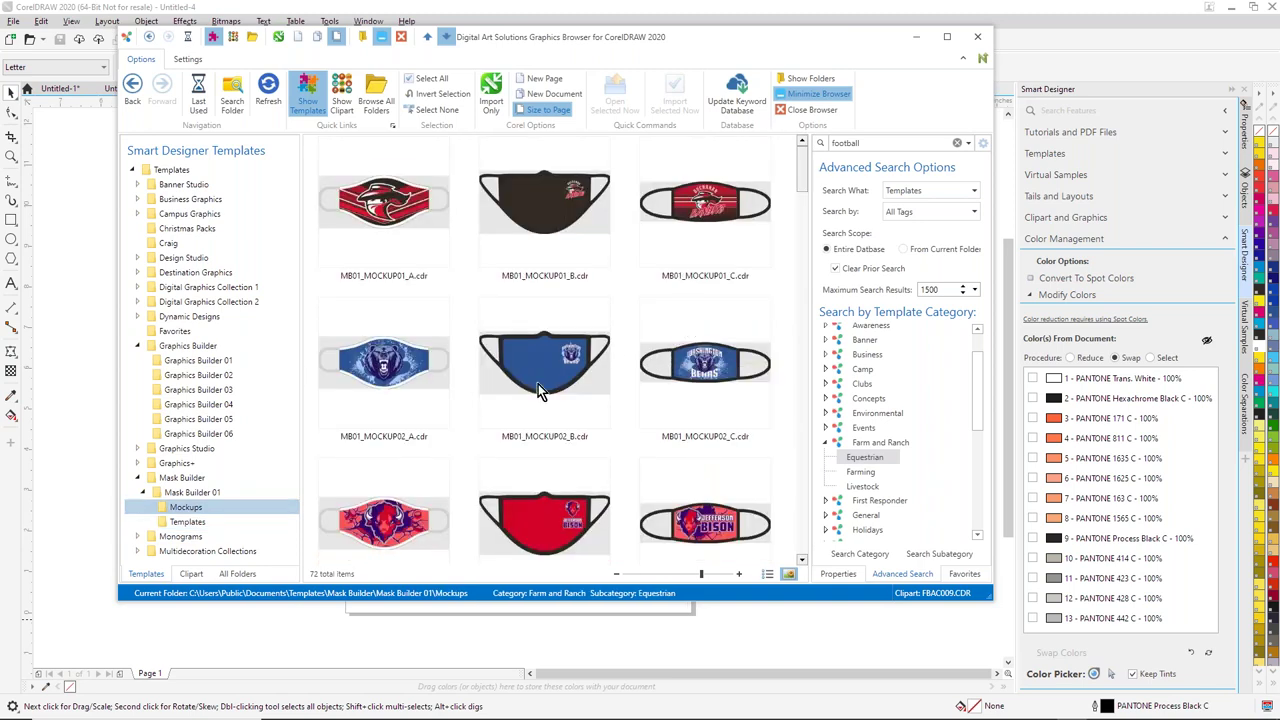
scroll(545, 384, "down", 3)
scroll(590, 382, "down", 3)
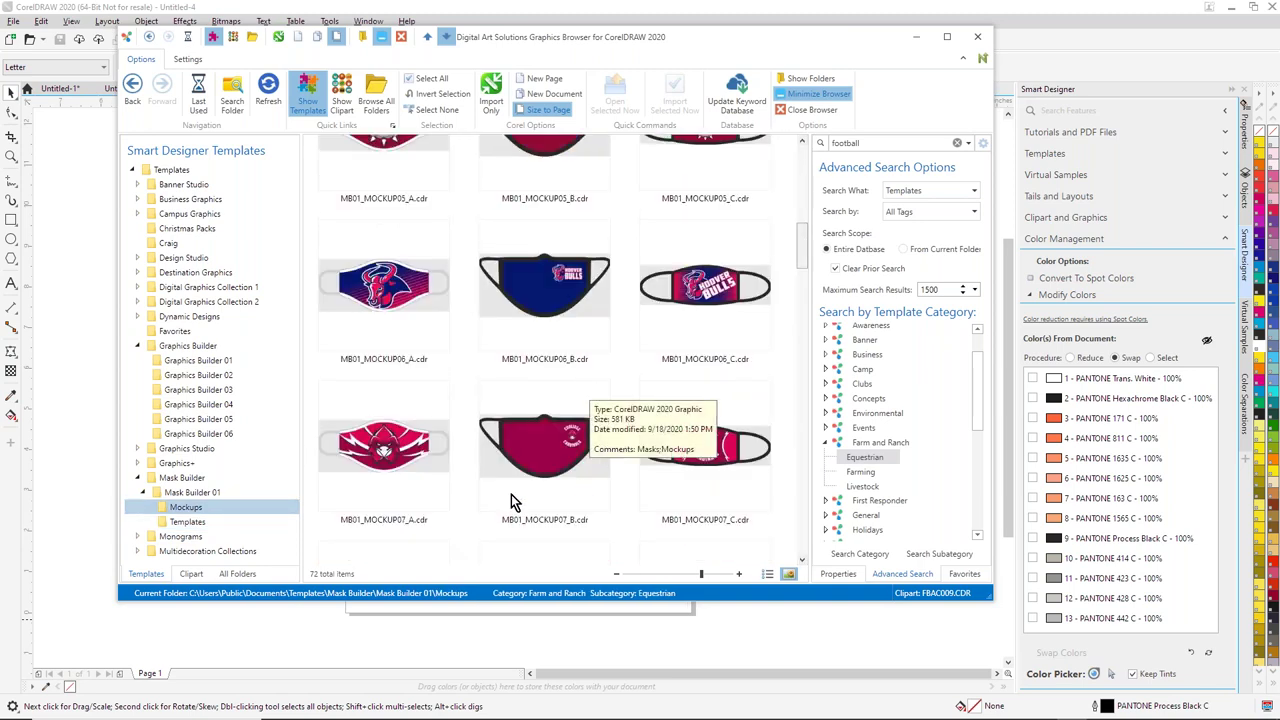
left_click(395, 310)
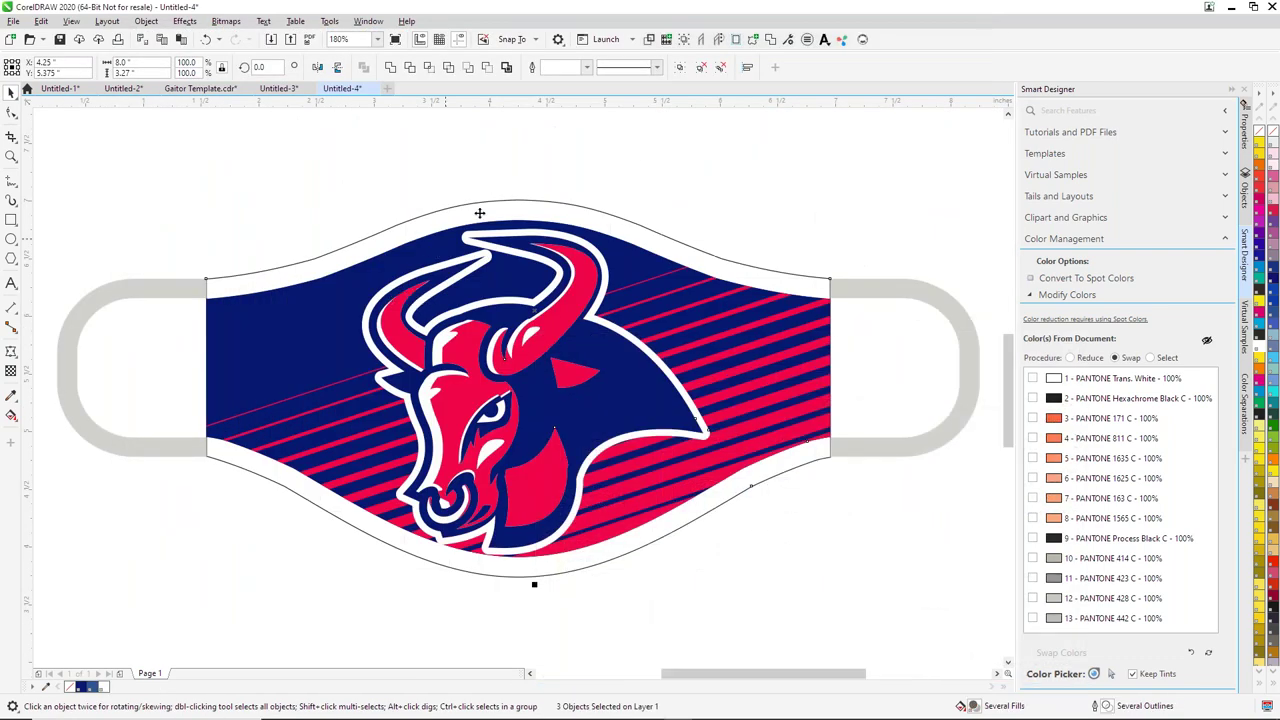
Step: Enlarge the mask's PowerClip panel to about 6.55 inches wide and scale the bull mascot down to about 2.66 inches wide
left_click(455, 260)
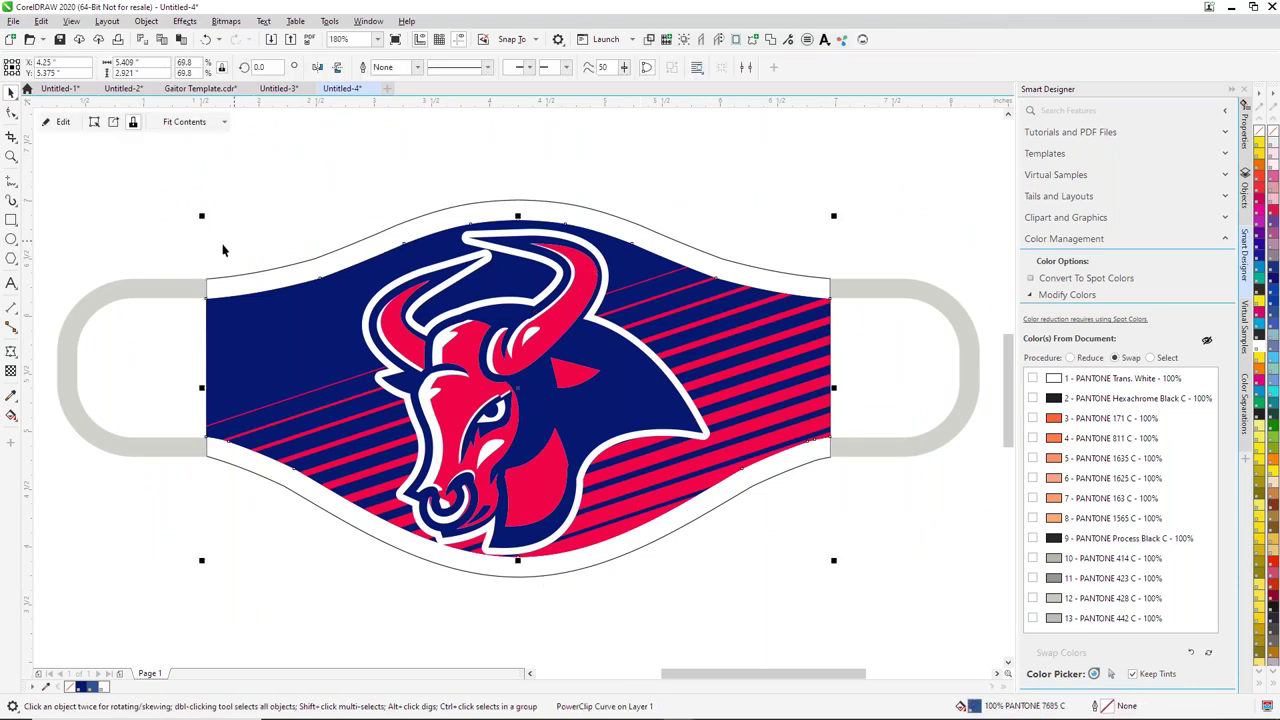
left_click_drag(202, 215, 185, 203)
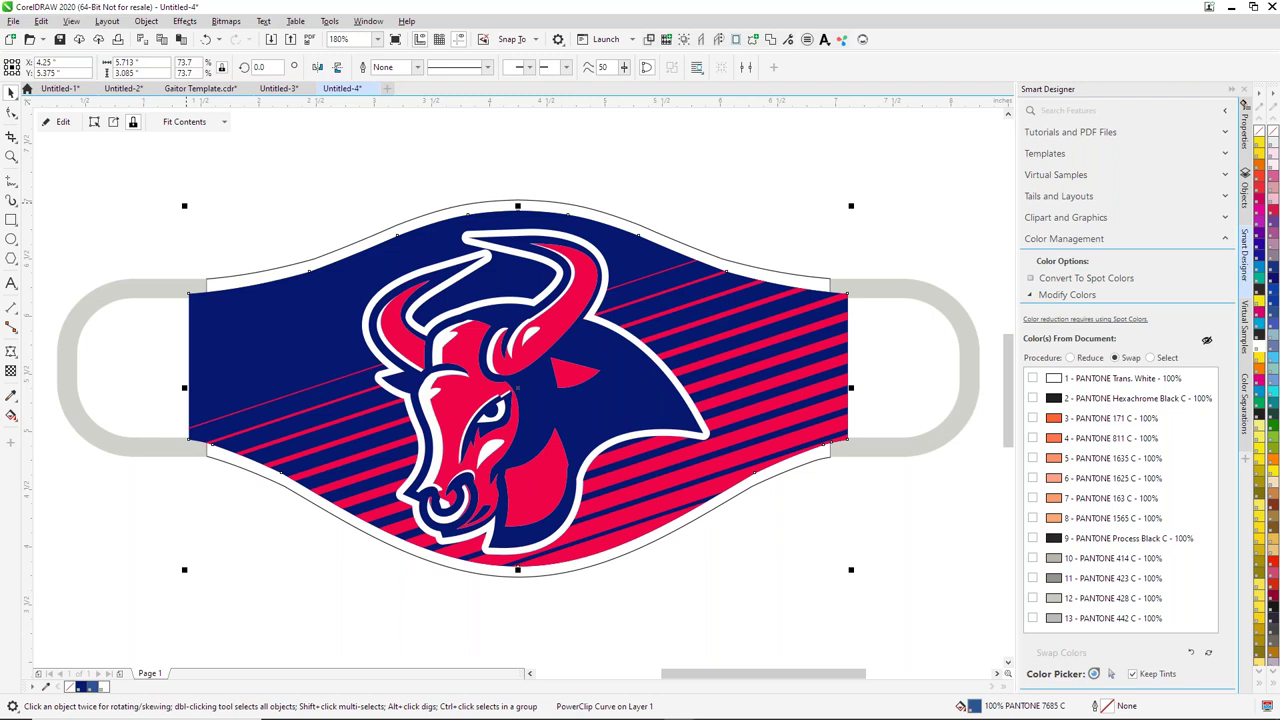
left_click_drag(186, 207, 138, 150)
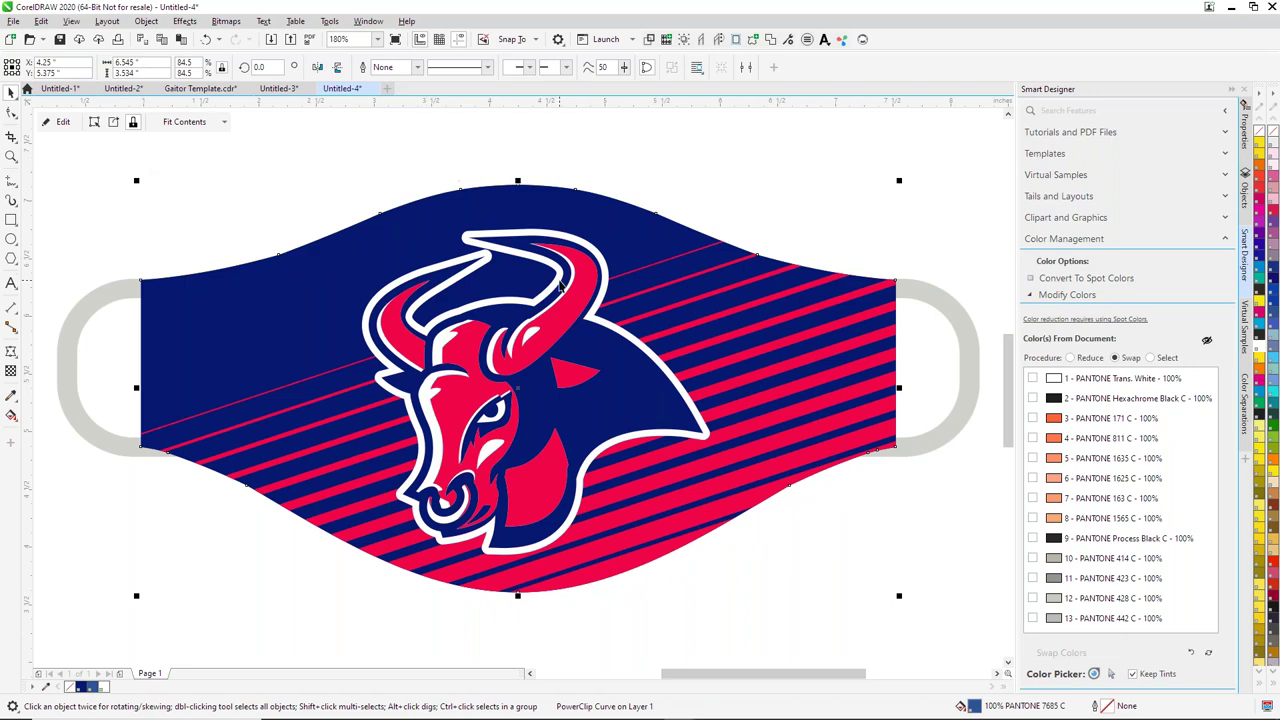
left_click(470, 245)
left_click_drag(357, 224, 378, 243)
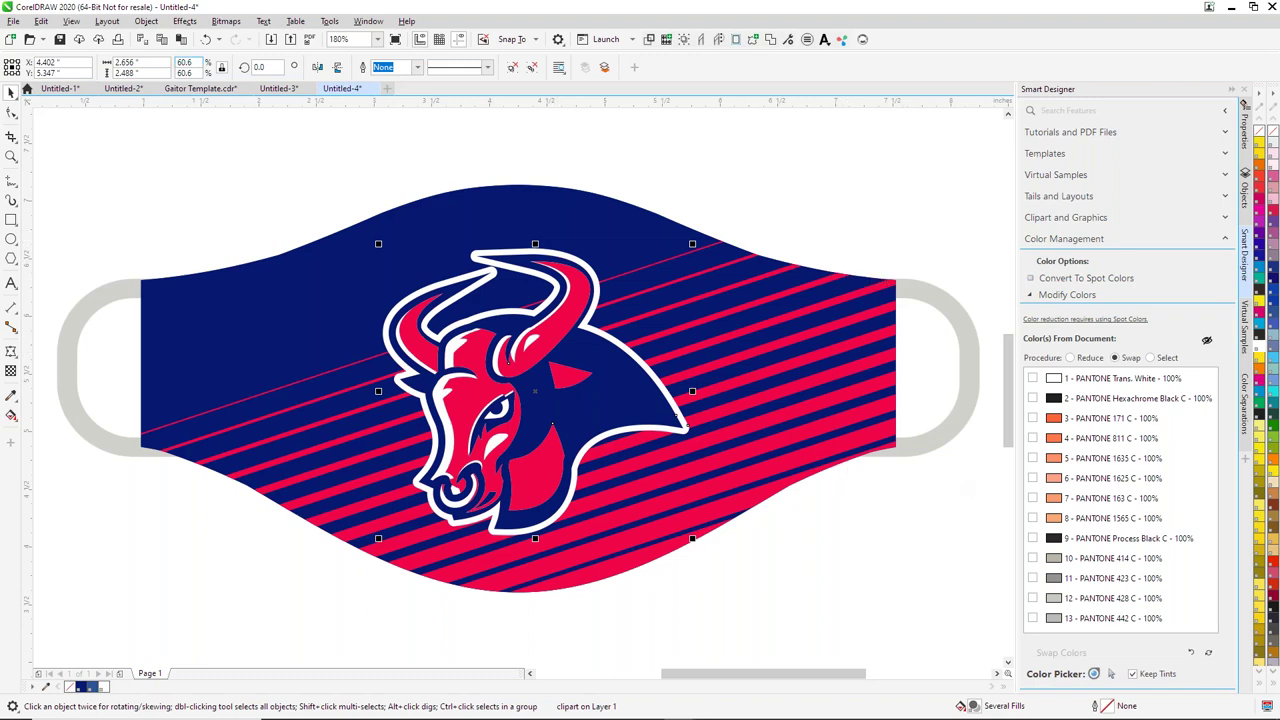
Step: Inspect the mask design's outlines in Wireframe view, return to Enhanced view and deselect the mascot
left_click(72, 22)
left_click(96, 38)
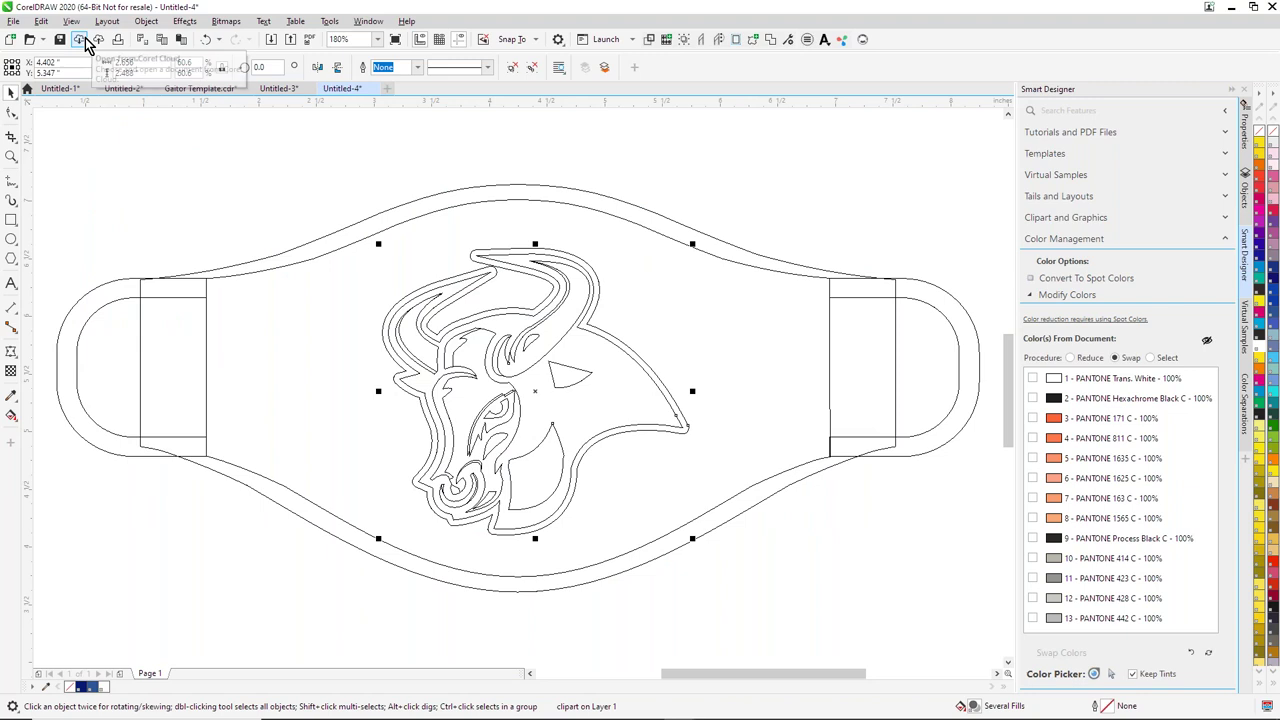
left_click(72, 21)
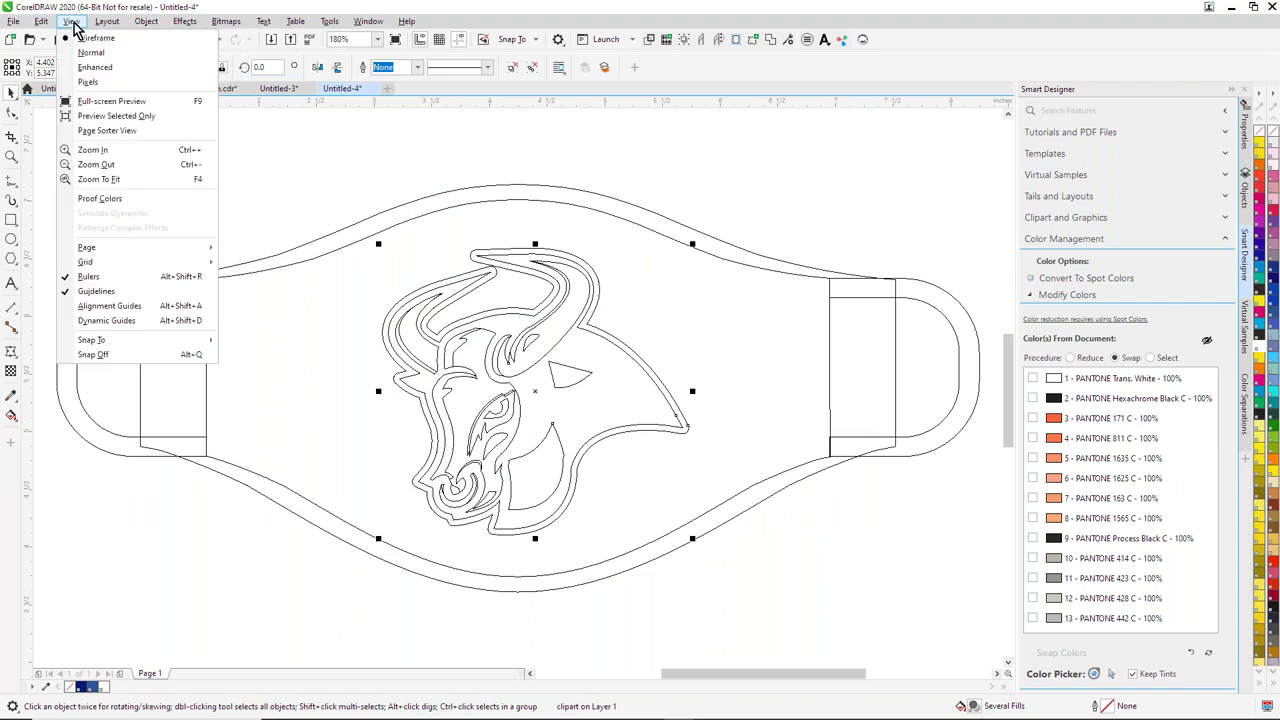
left_click(95, 68)
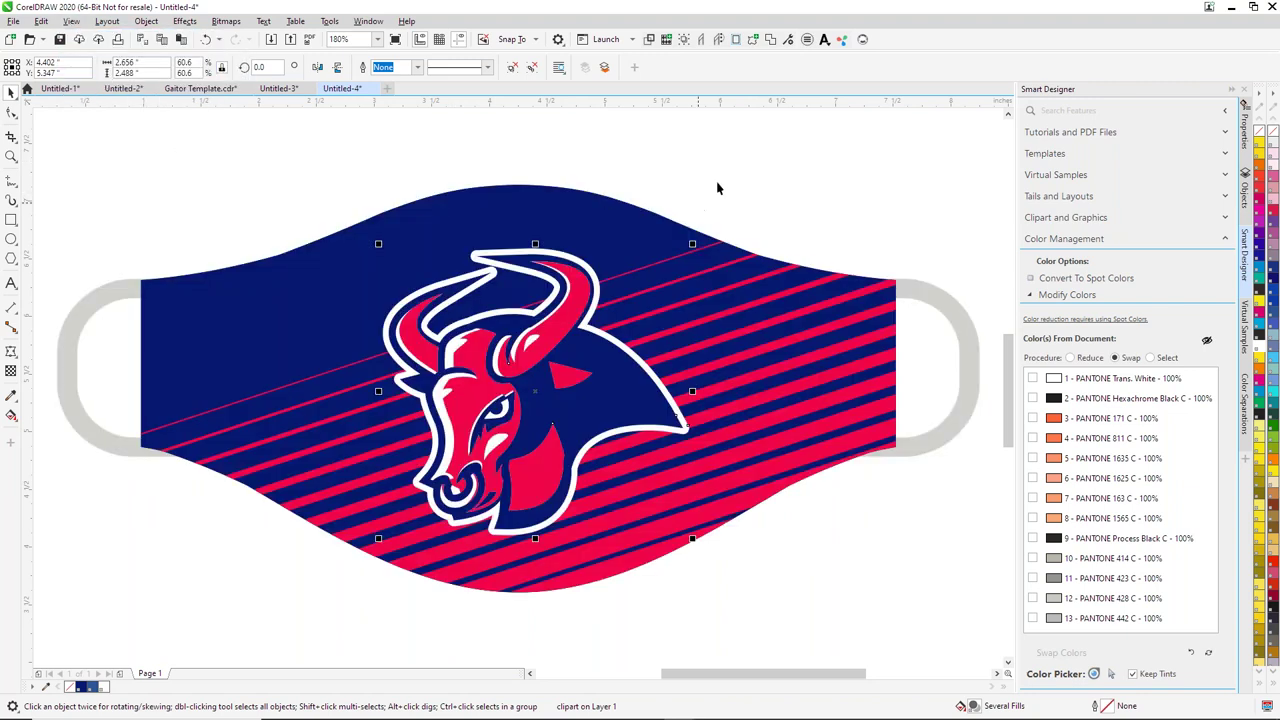
left_click(719, 198)
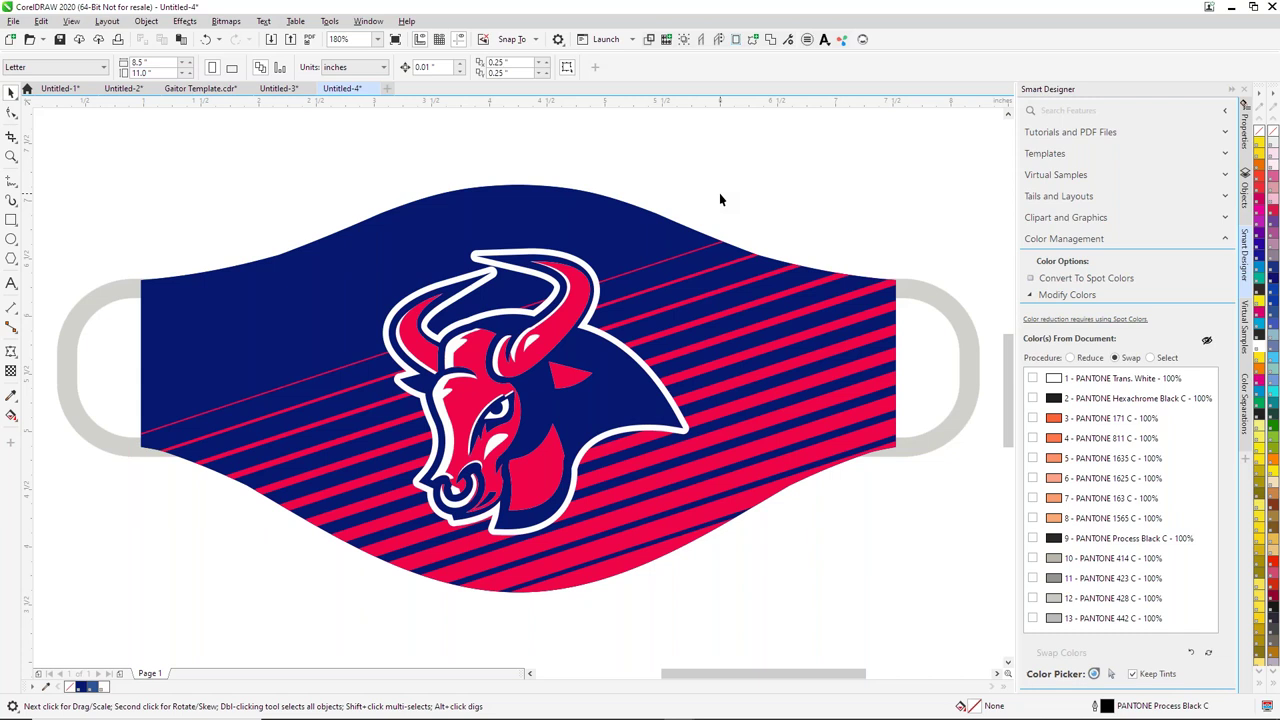
Step: Extract the striped background from the mask-shaped PowerClip, undo the extraction and extract it again
right_click(719, 267)
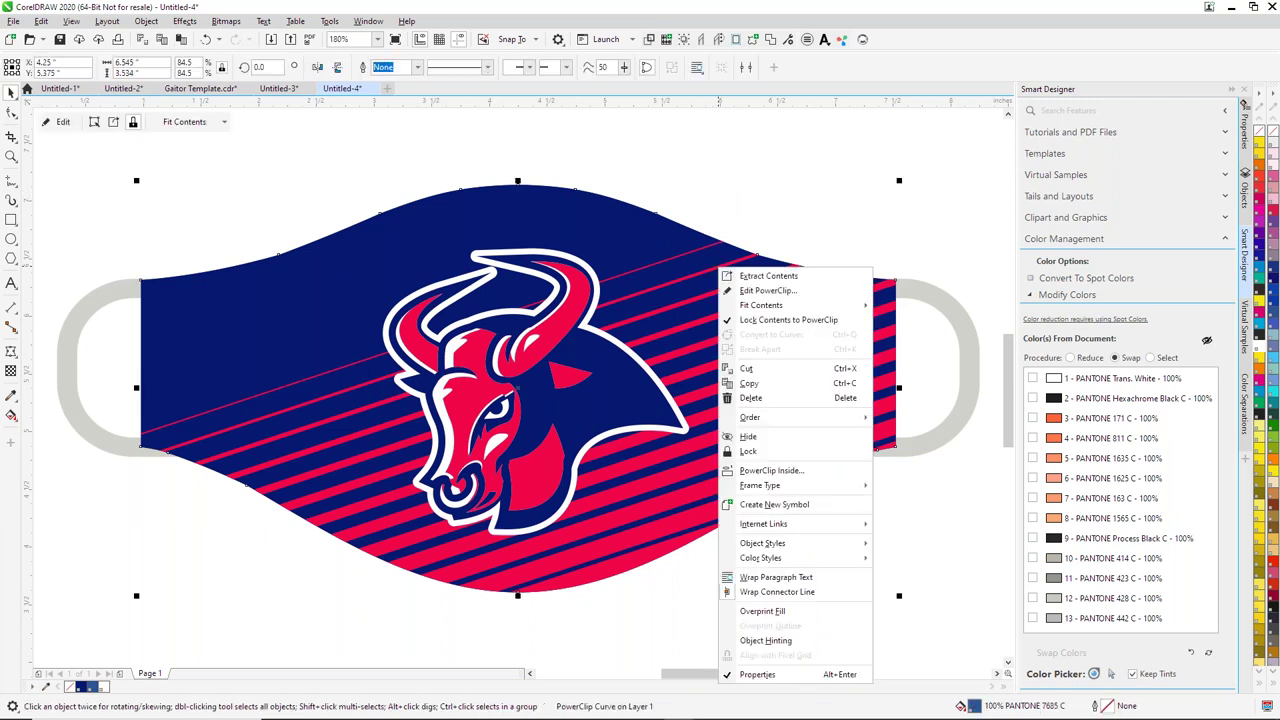
left_click(768, 276)
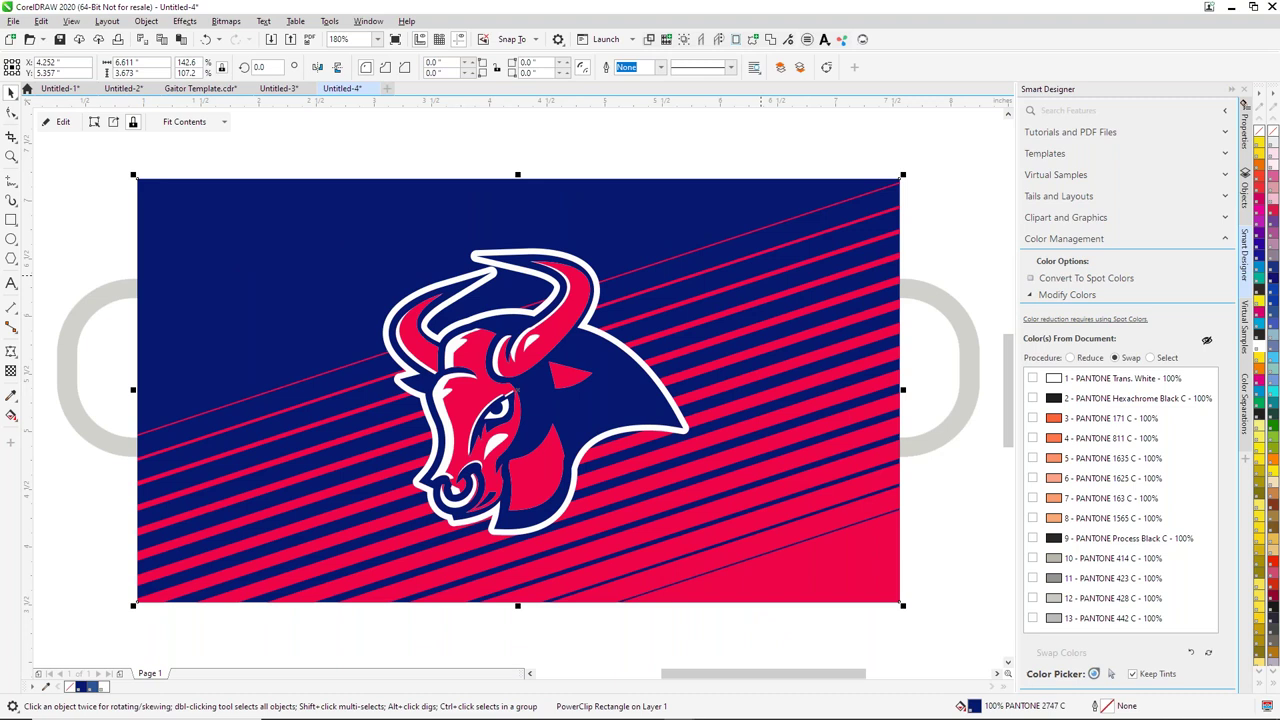
left_click(765, 146)
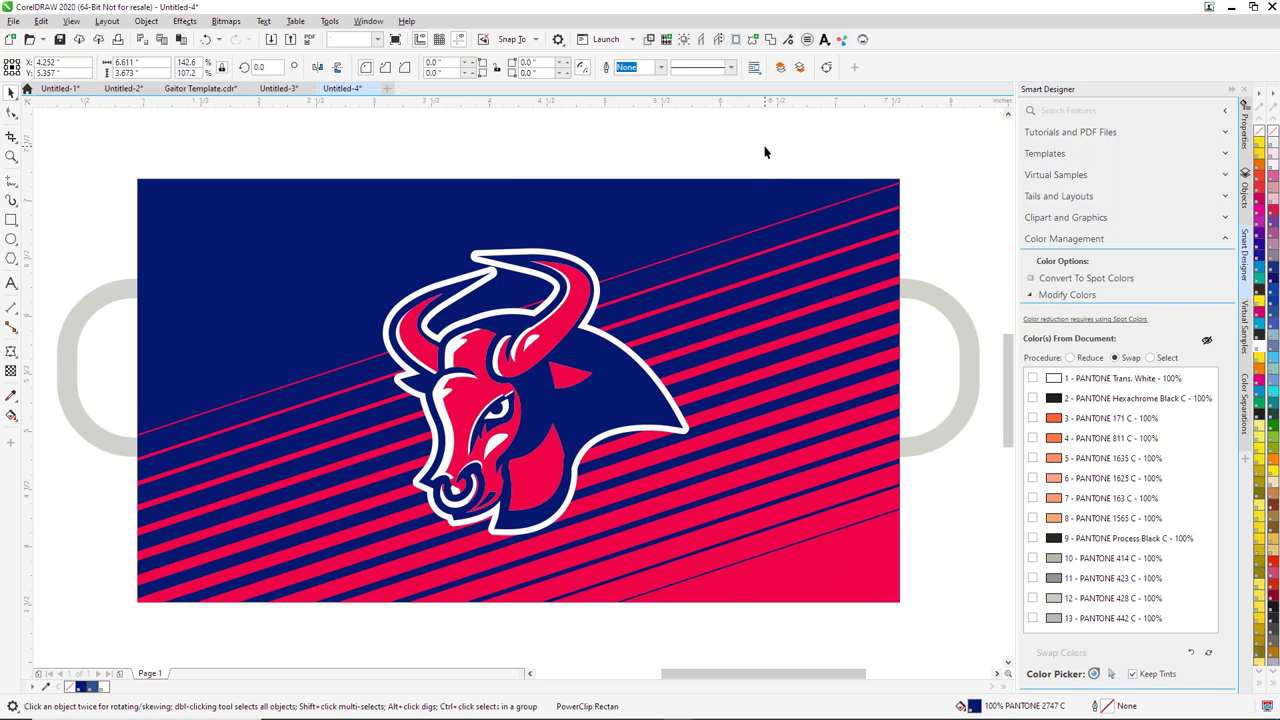
key("ctrl+z")
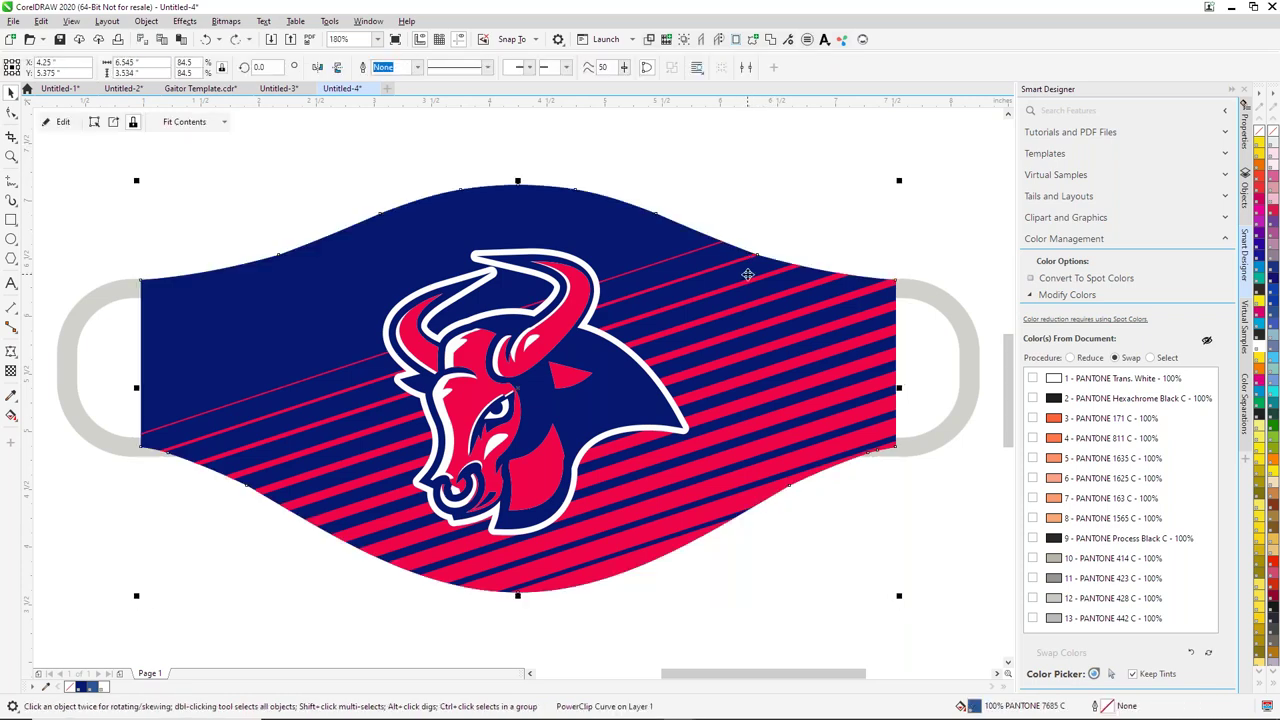
right_click(747, 274)
left_click(797, 284)
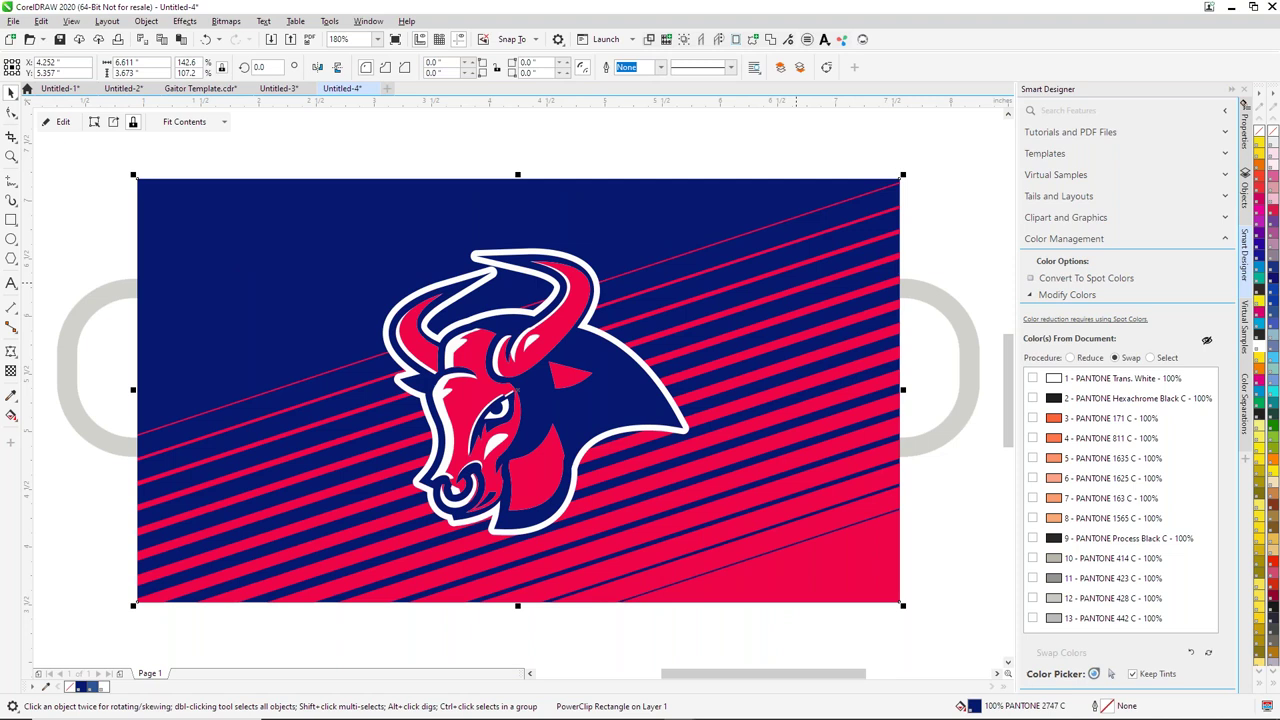
Step: Create a new blank document and place the MB01_MOCKUP12_C Harrison Hornets mask mockup from the Graphics Browser in it
left_click(388, 88)
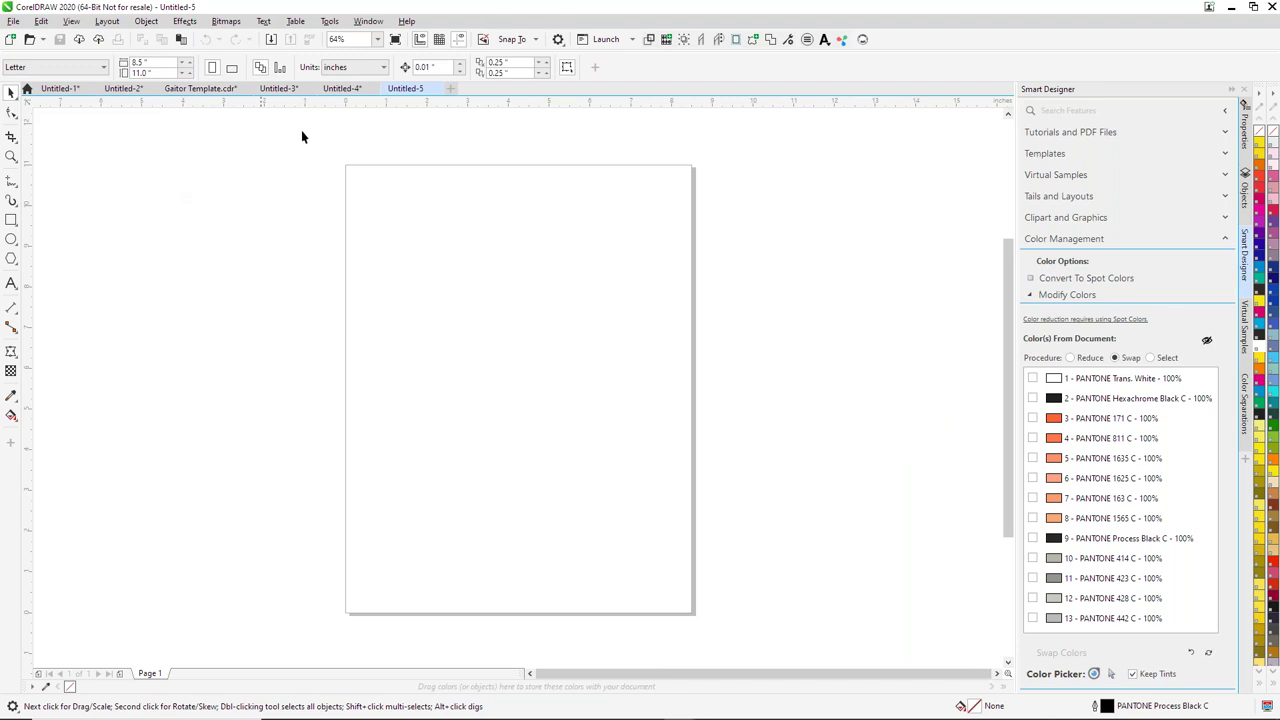
mouse_move(1050, 716)
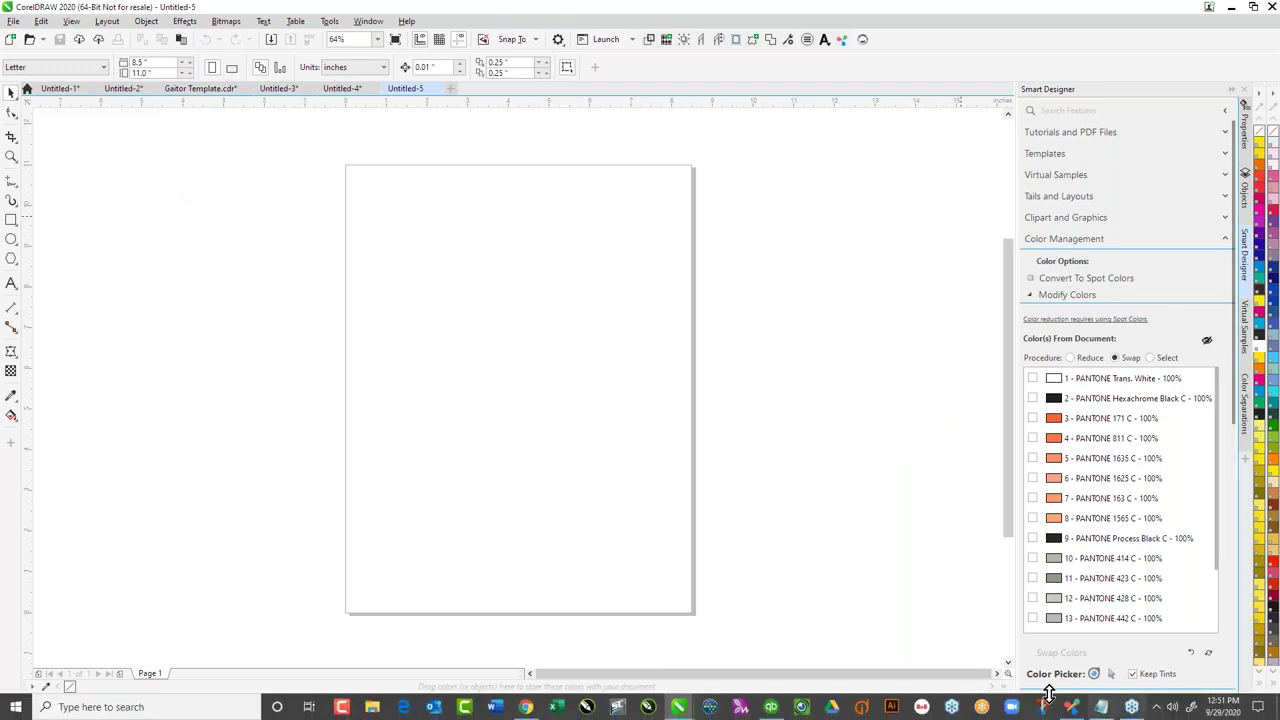
left_click(1072, 707)
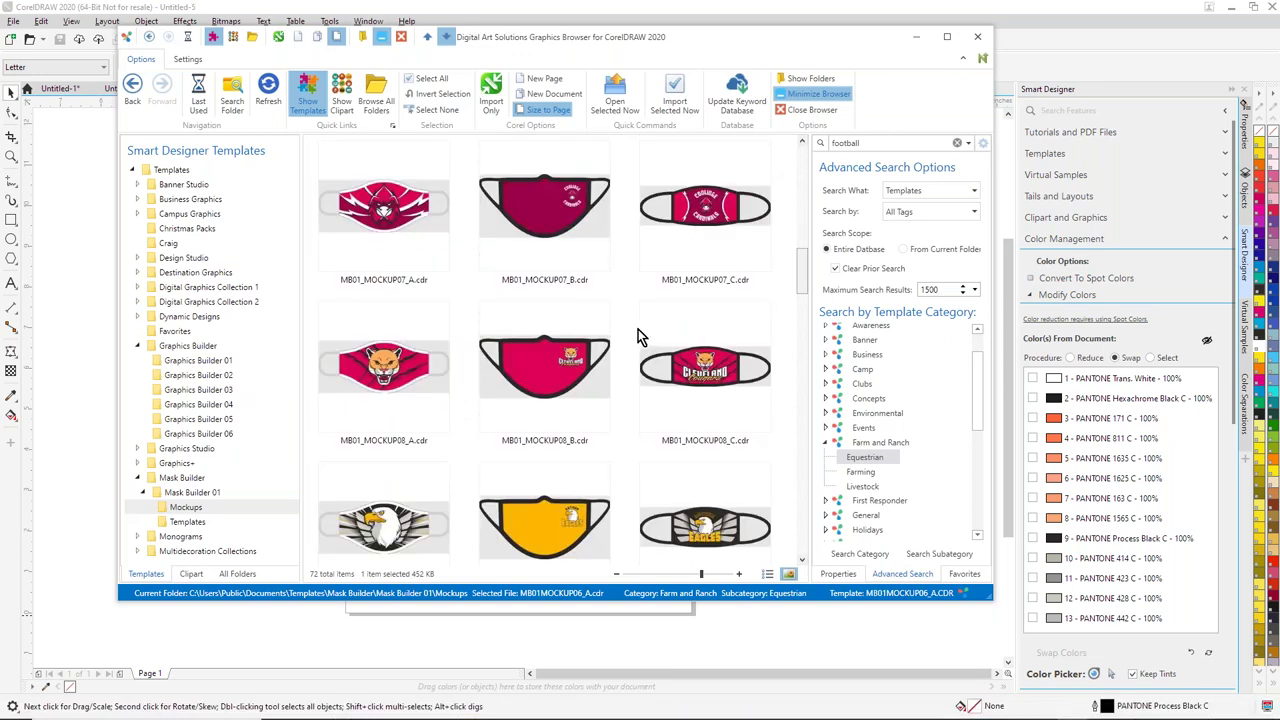
scroll(640, 330, "down", 3)
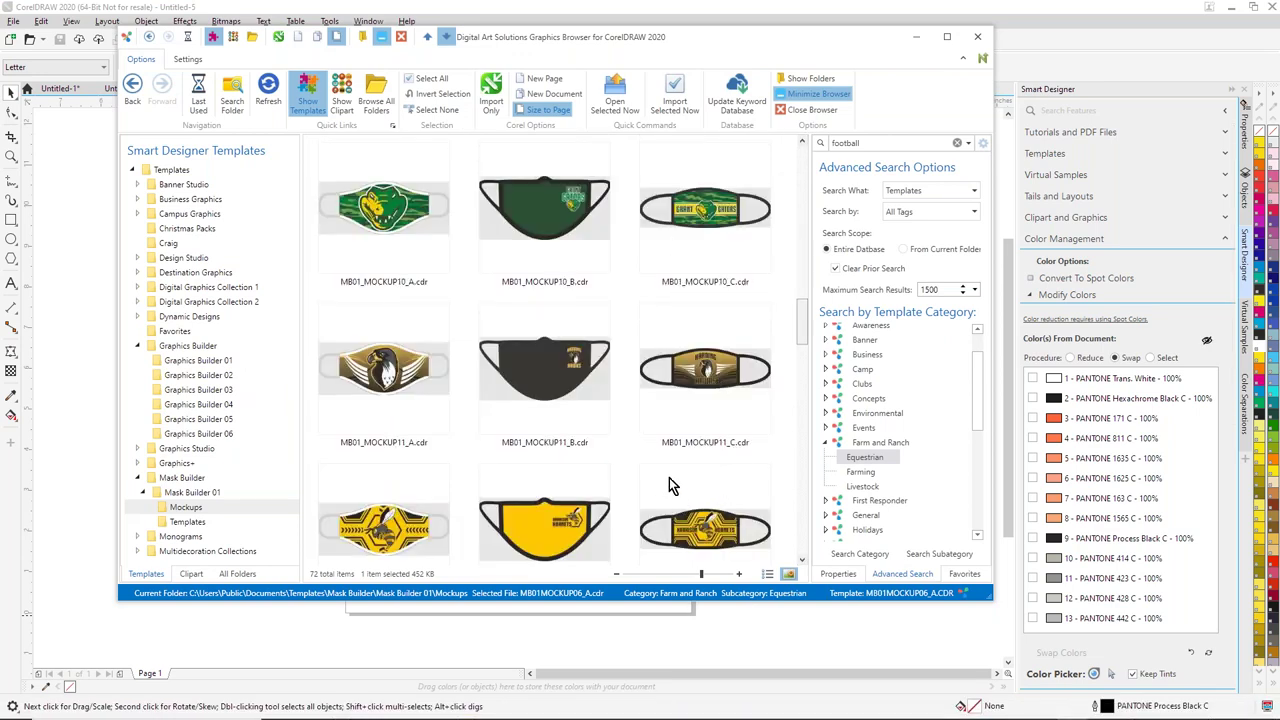
scroll(674, 478, "down", 1)
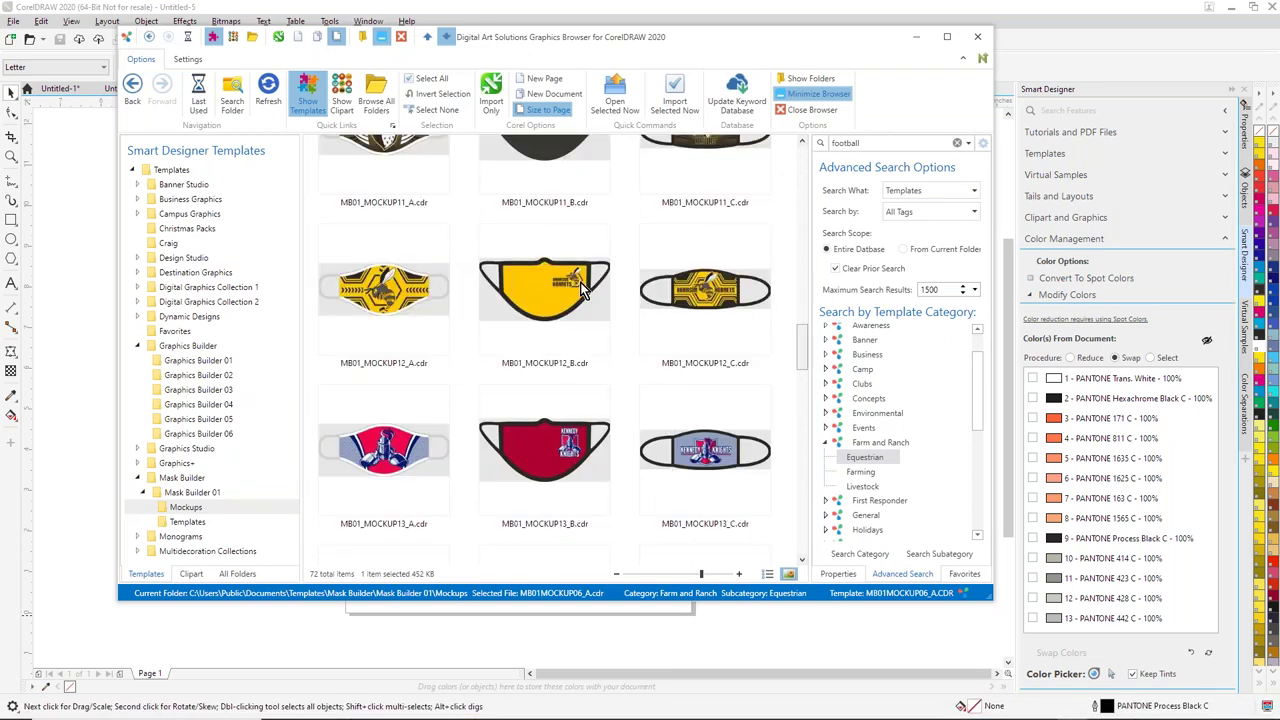
left_click_drag(745, 42, 977, 66)
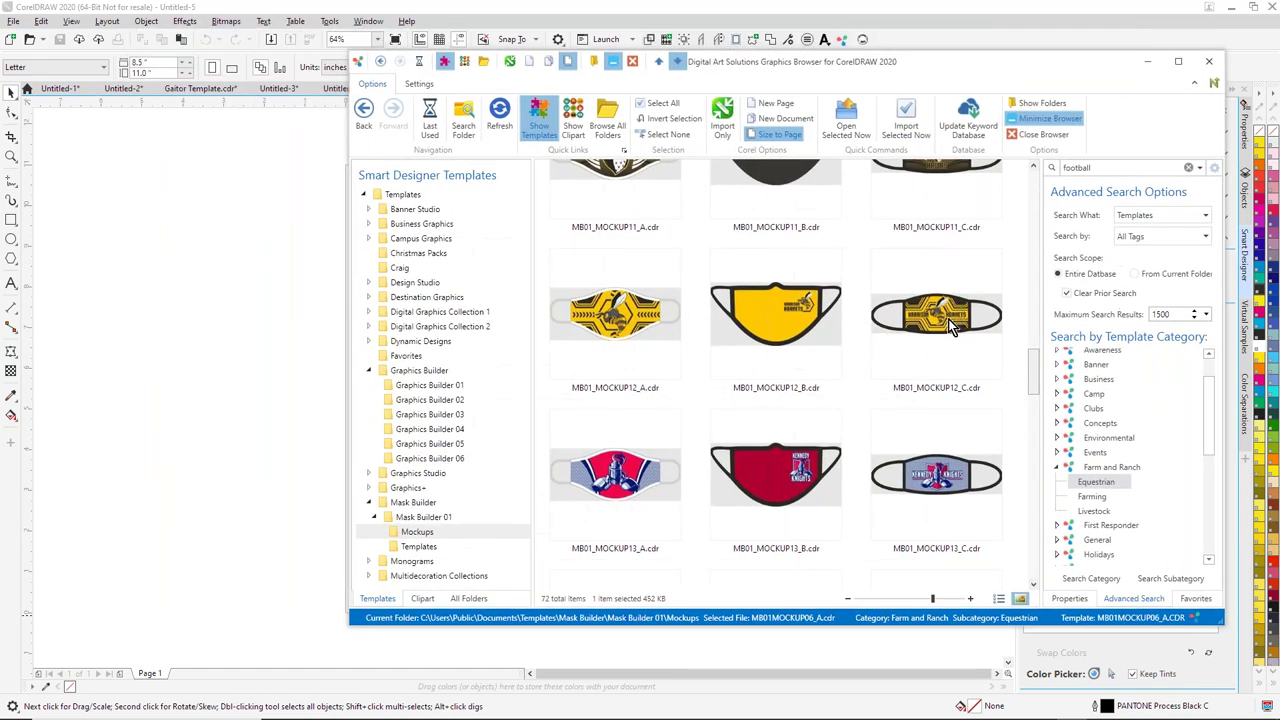
left_click(936, 315)
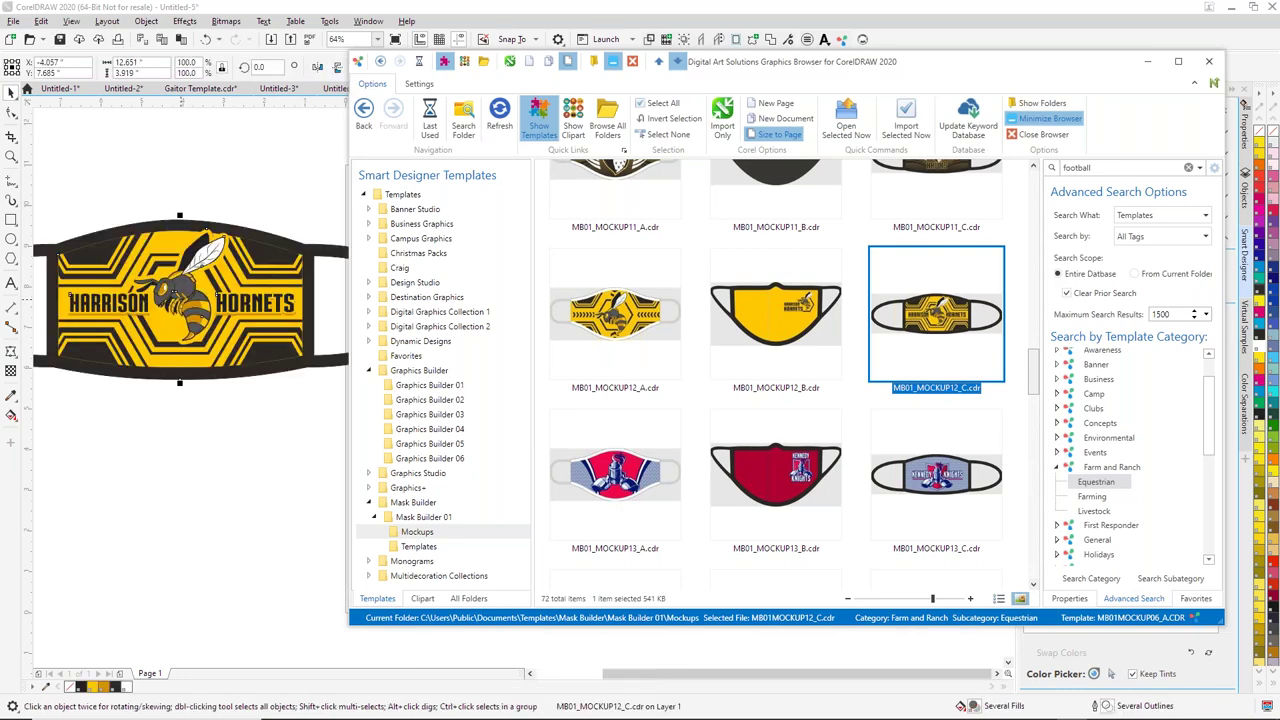
left_click(1150, 64)
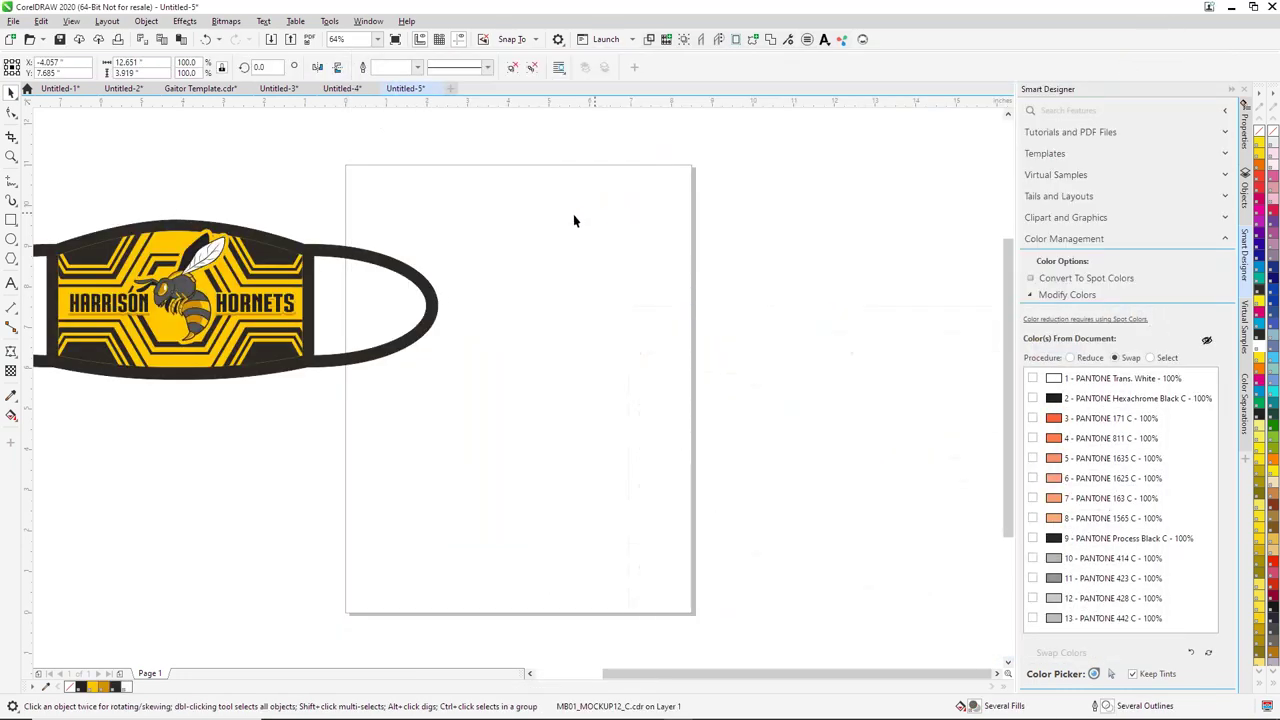
Step: Scale the Hornets mask to about 5.92 inches wide, move it to the upper part of the page and place a copy below it
left_click_drag(420, 290, 806, 237)
left_click_drag(820, 154, 544, 243)
left_click_drag(430, 295, 527, 317)
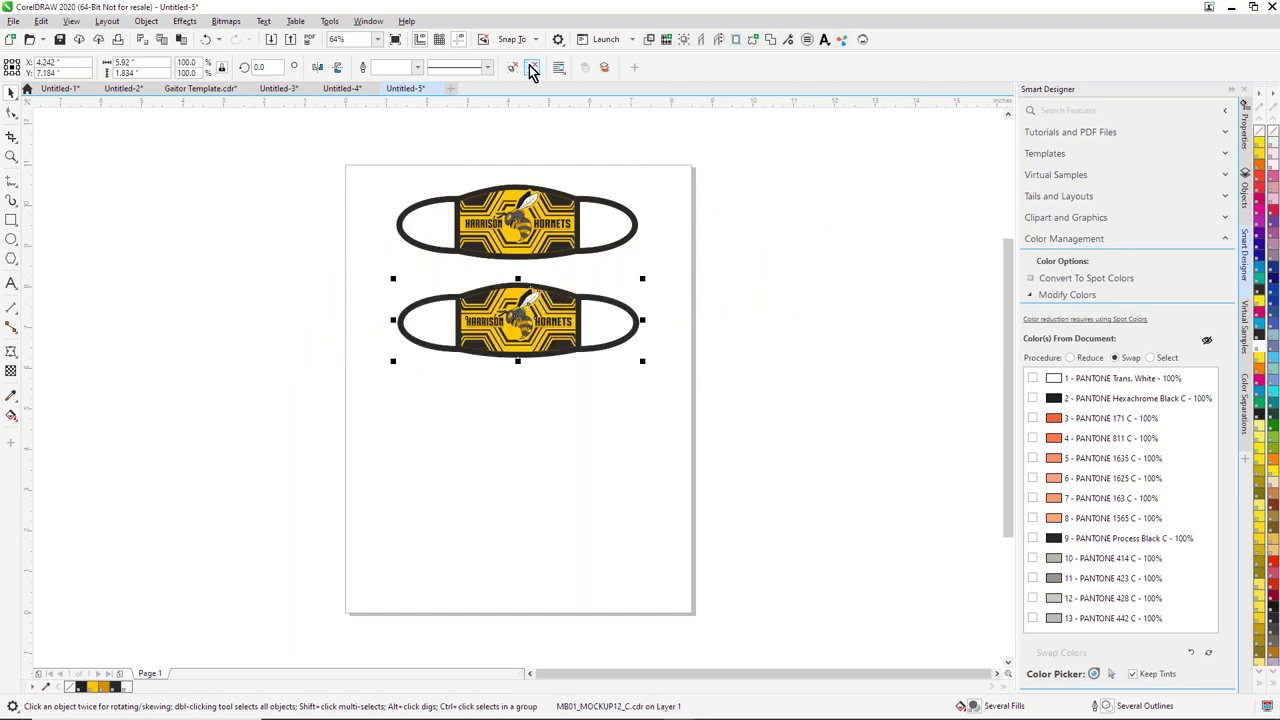
Step: Ungroup all objects of the lower Hornets mask copy and extract the contents of its mask-shaped PowerClip
left_click(537, 130)
left_click(550, 316)
left_click(708, 237)
left_click(527, 318)
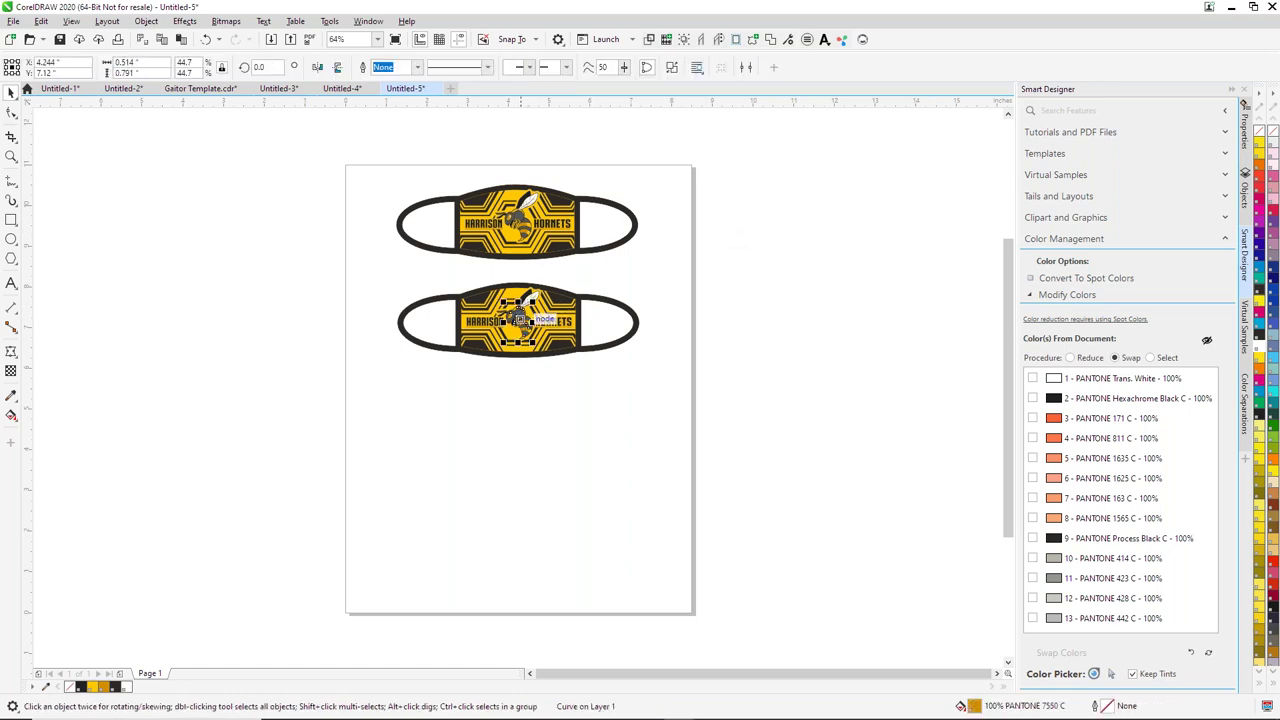
right_click(576, 316)
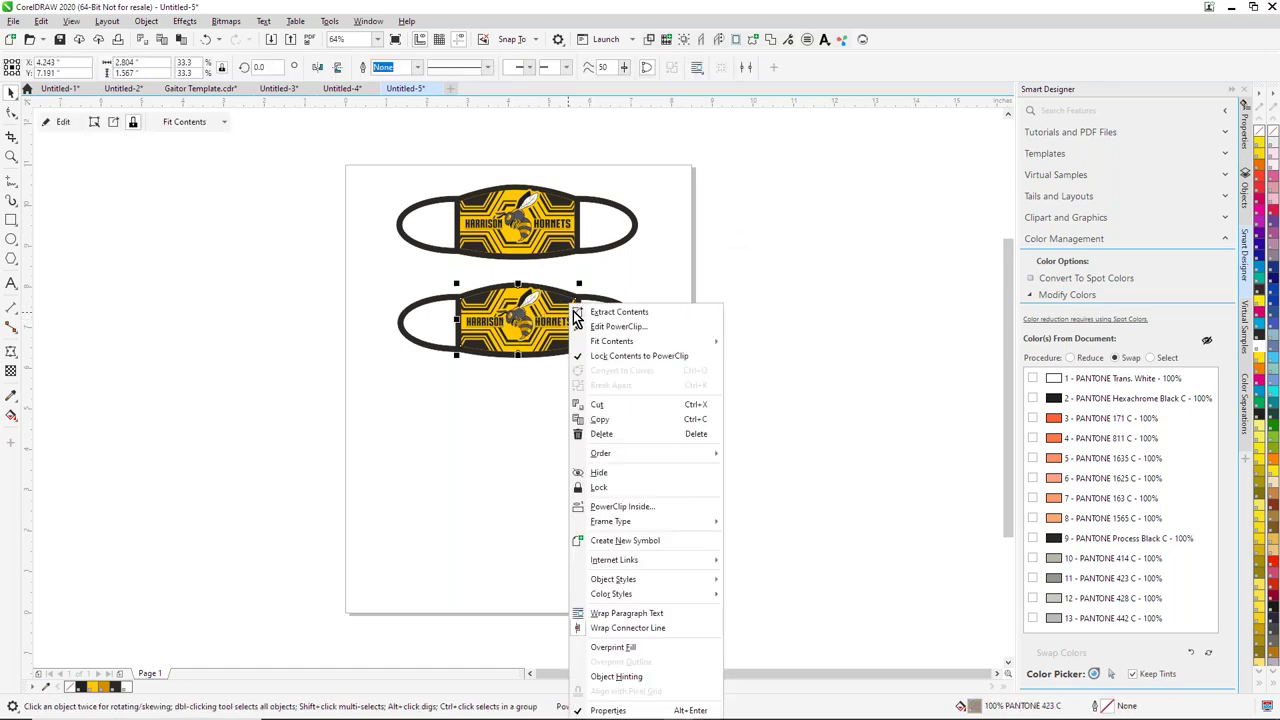
left_click(640, 316)
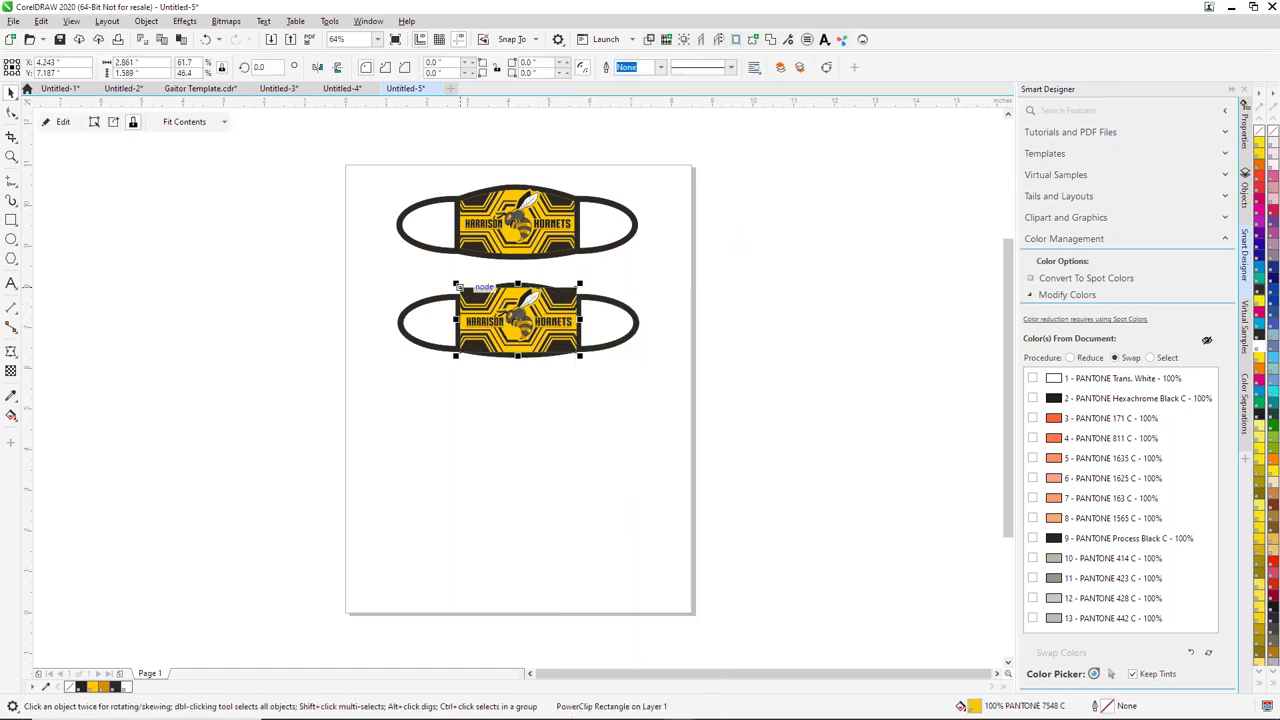
Step: Move the extracted rectangular Hornets artwork off the page and delete the remaining parts of the lower mask
left_click_drag(565, 345, 822, 315)
left_click_drag(369, 269, 694, 404)
key("Delete")
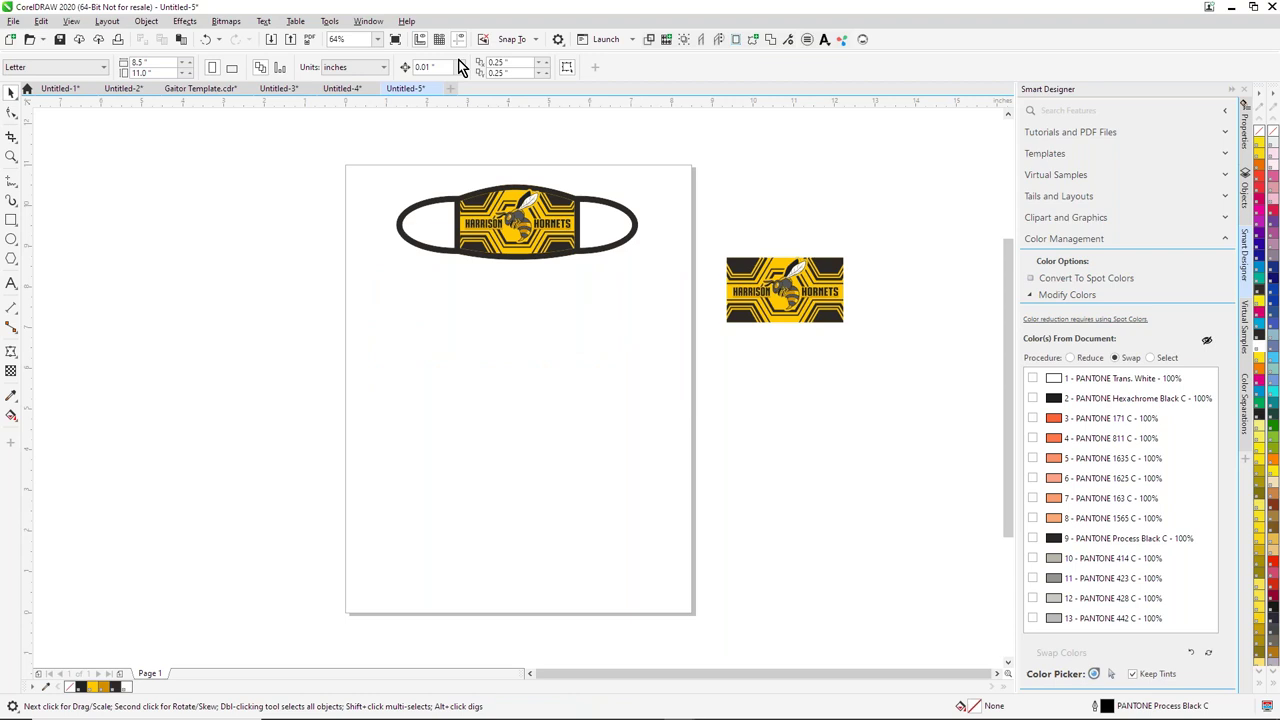
Step: Move the HORNETS text from the extracted artwork onto the page below the mask and enlarge it to about 6.73 inches wide
left_click(822, 297)
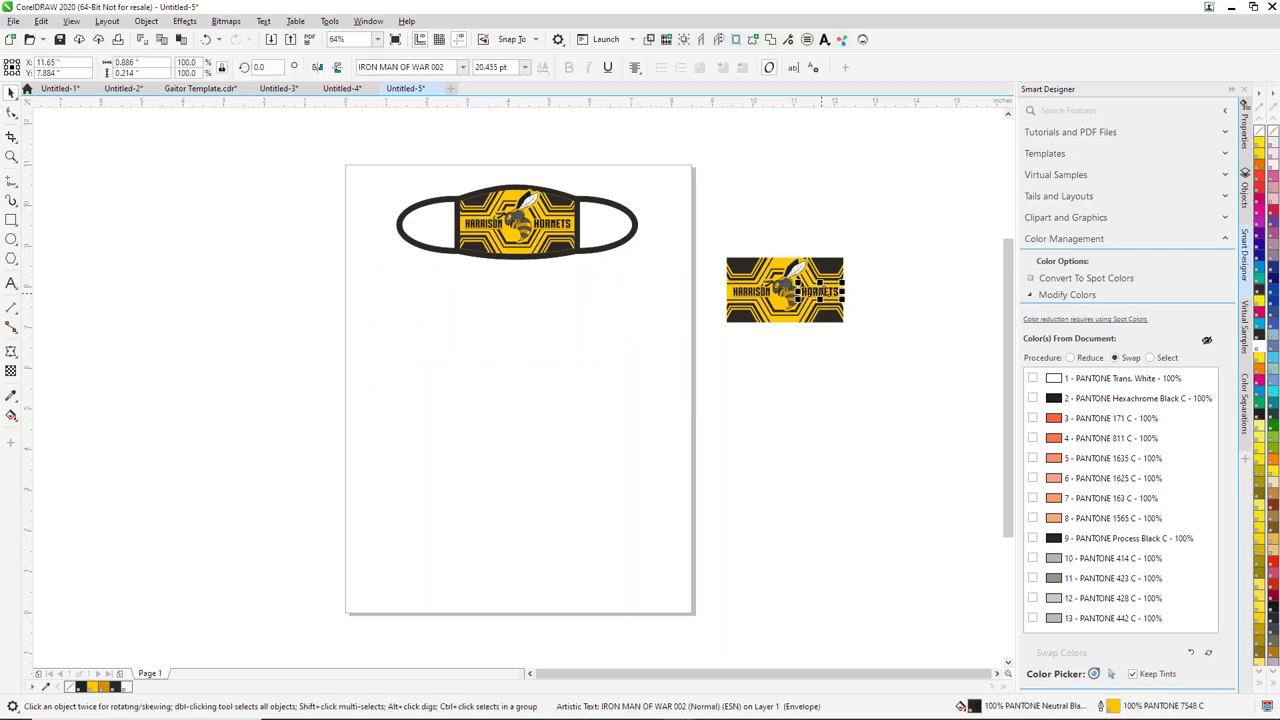
left_click_drag(822, 290, 457, 423)
left_click_drag(555, 397, 658, 368)
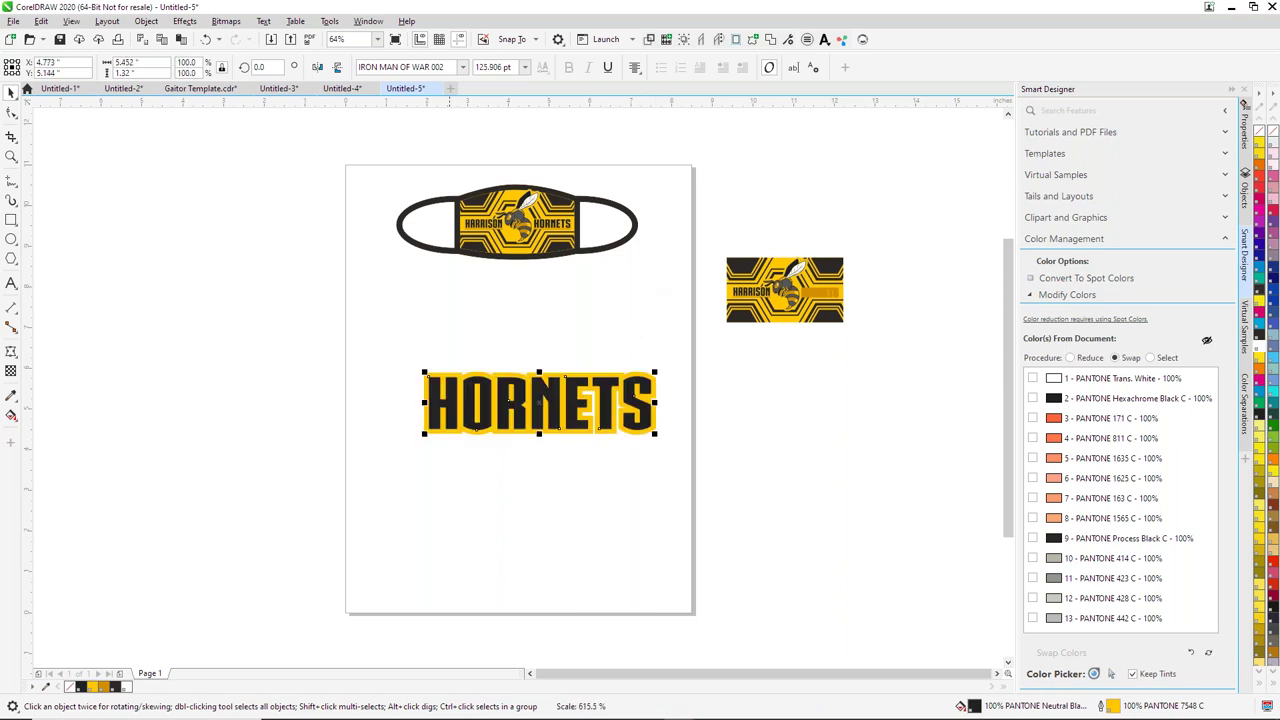
left_click_drag(424, 369, 370, 347)
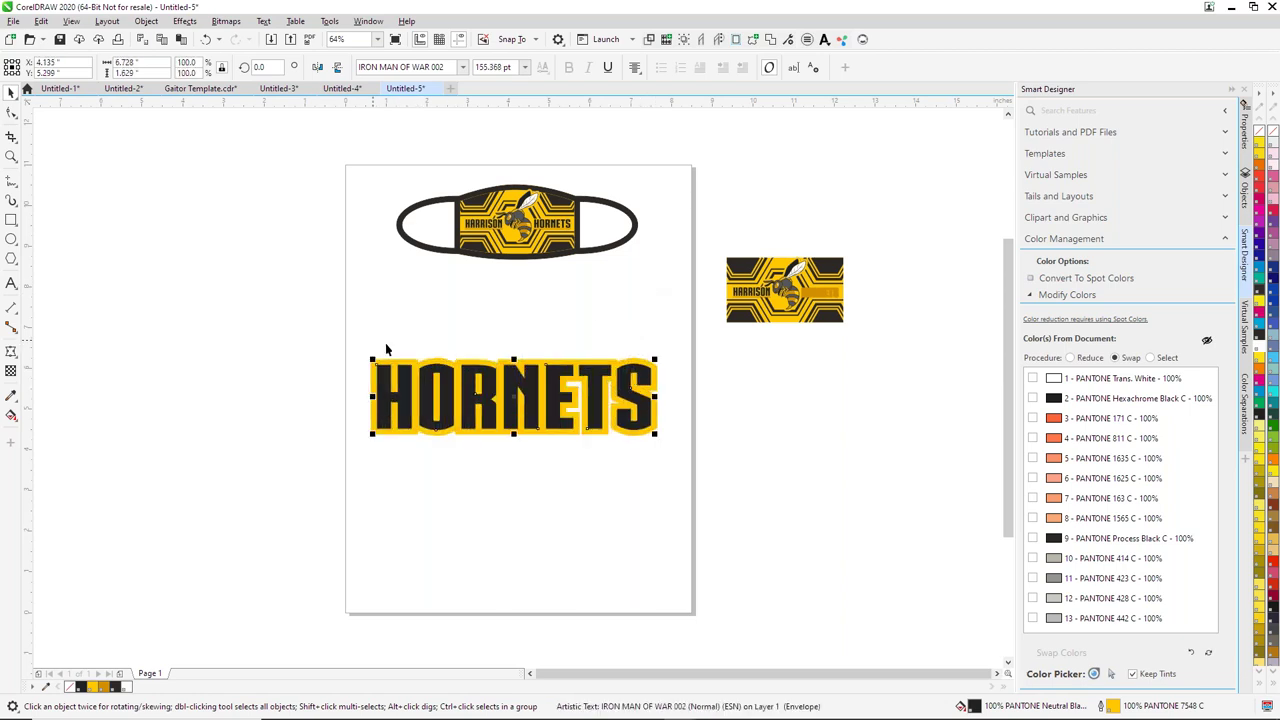
left_click_drag(576, 388, 585, 384)
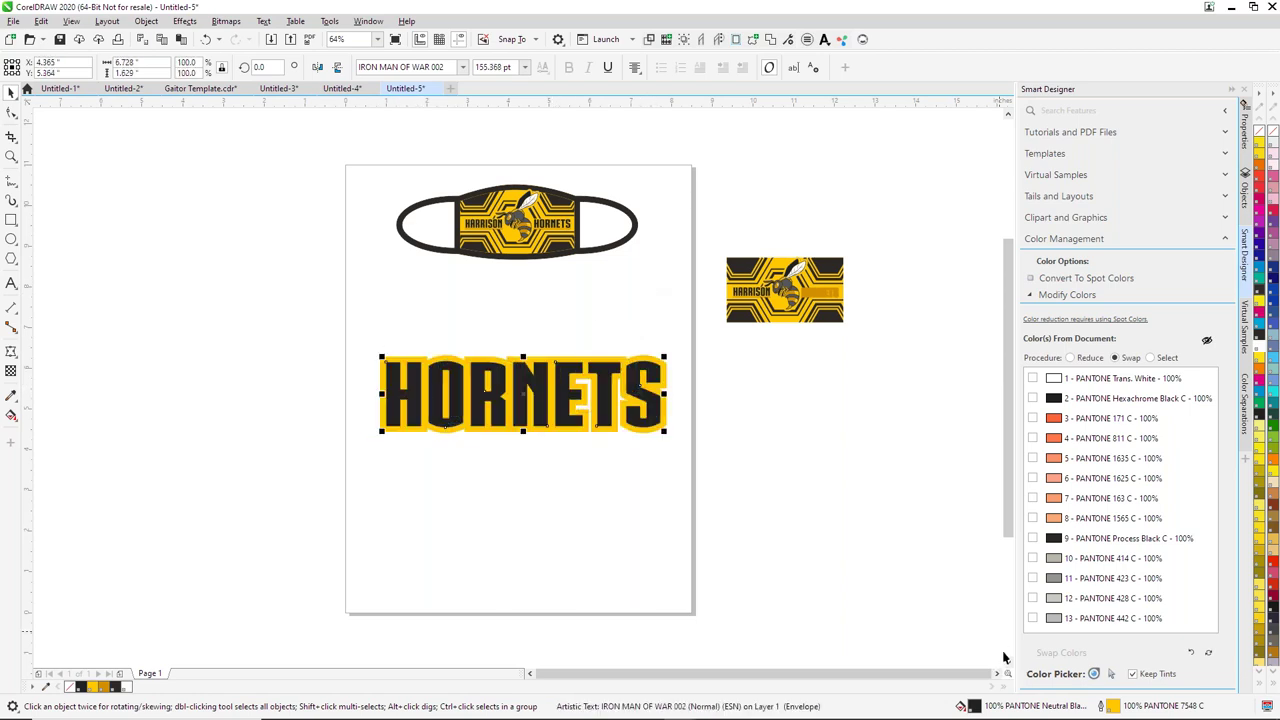
Step: Set the outline width of the enlarged HORNETS text to 0.75 mm
double_click(1104, 708)
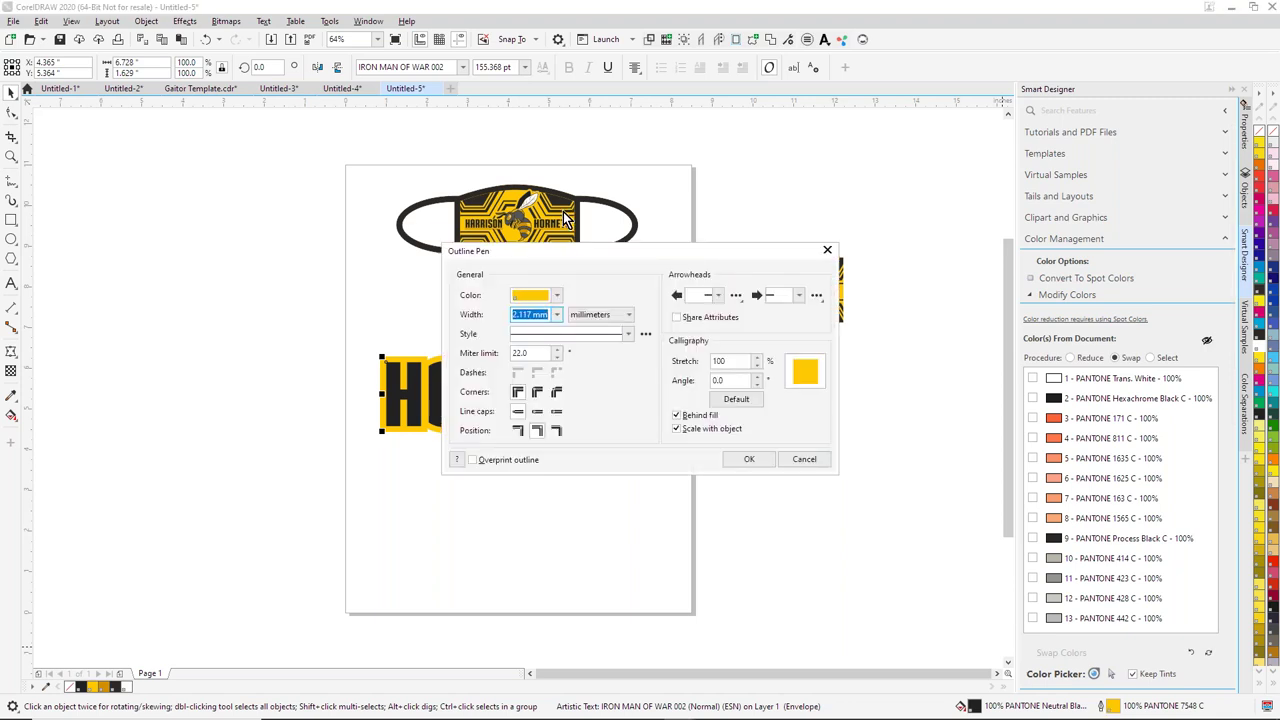
left_click(557, 316)
left_click(527, 348)
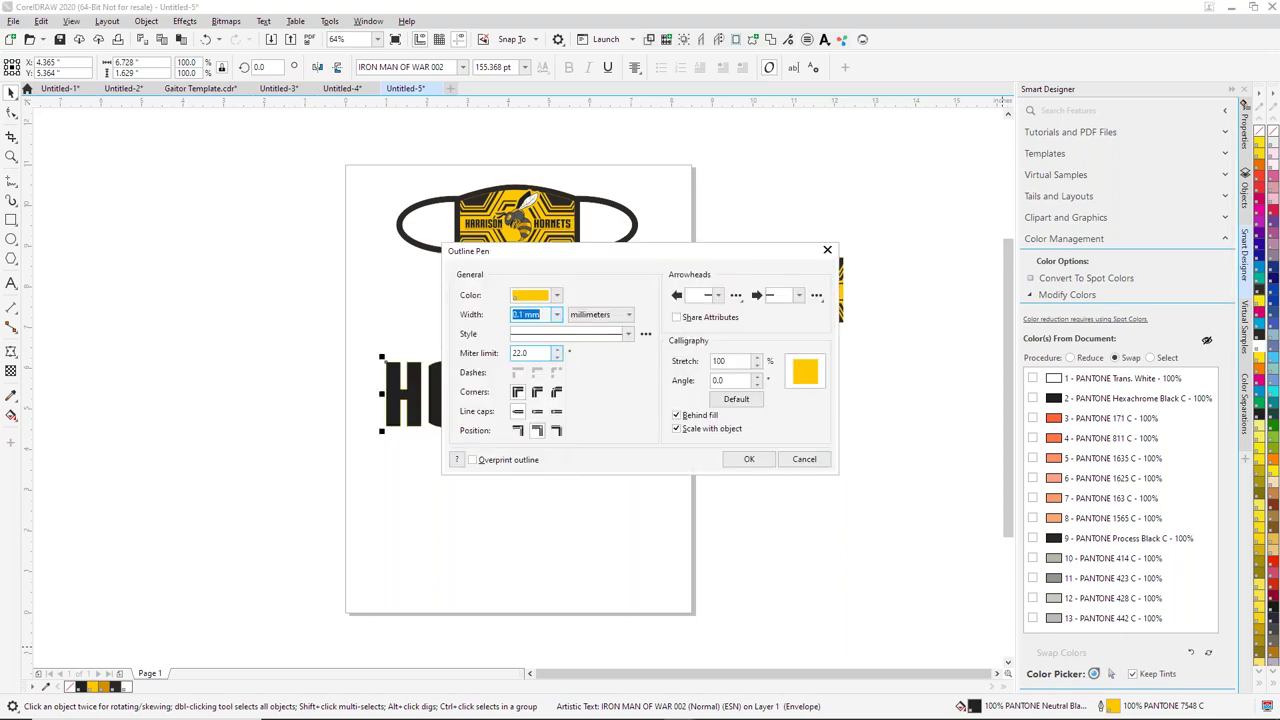
left_click(557, 314)
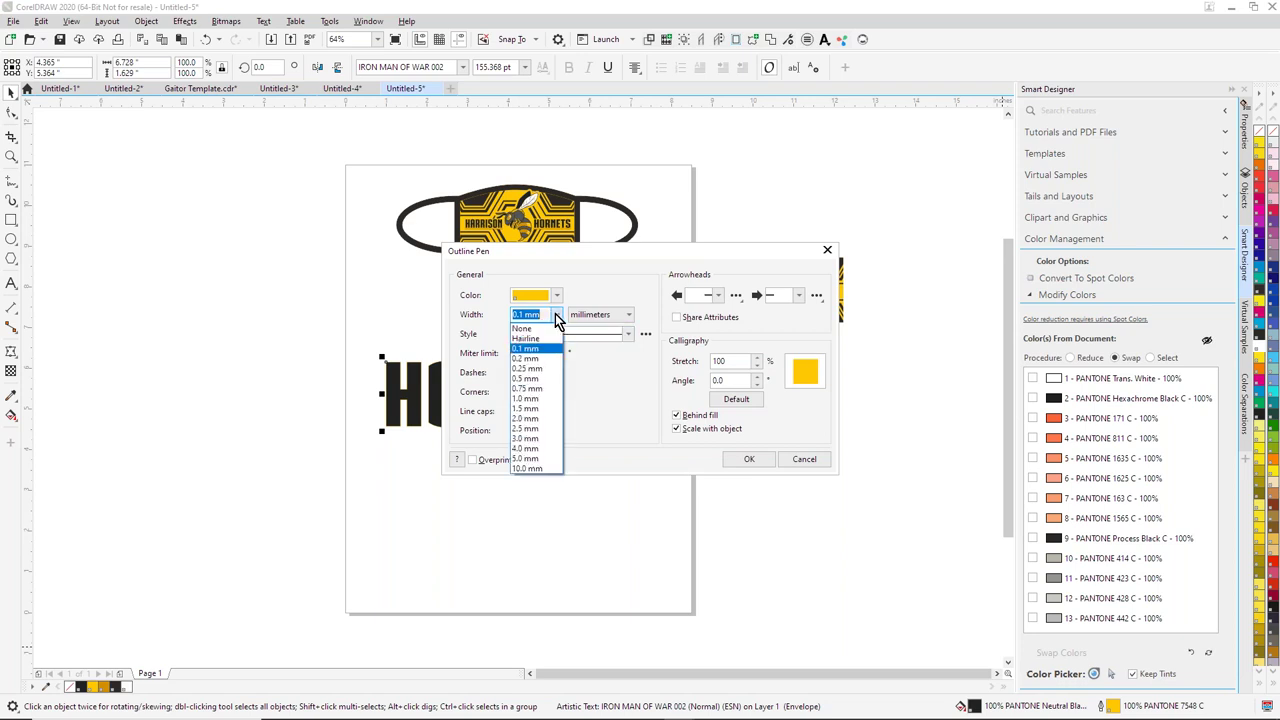
left_click(530, 418)
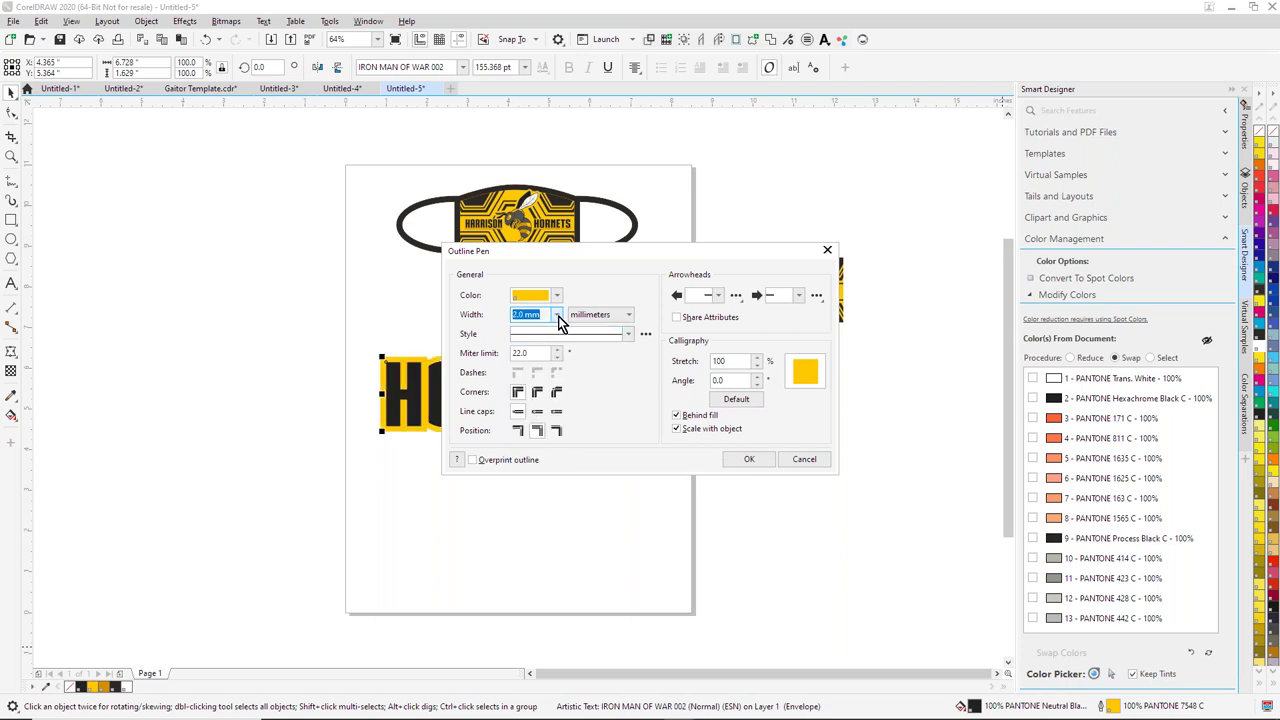
left_click(557, 315)
left_click(527, 379)
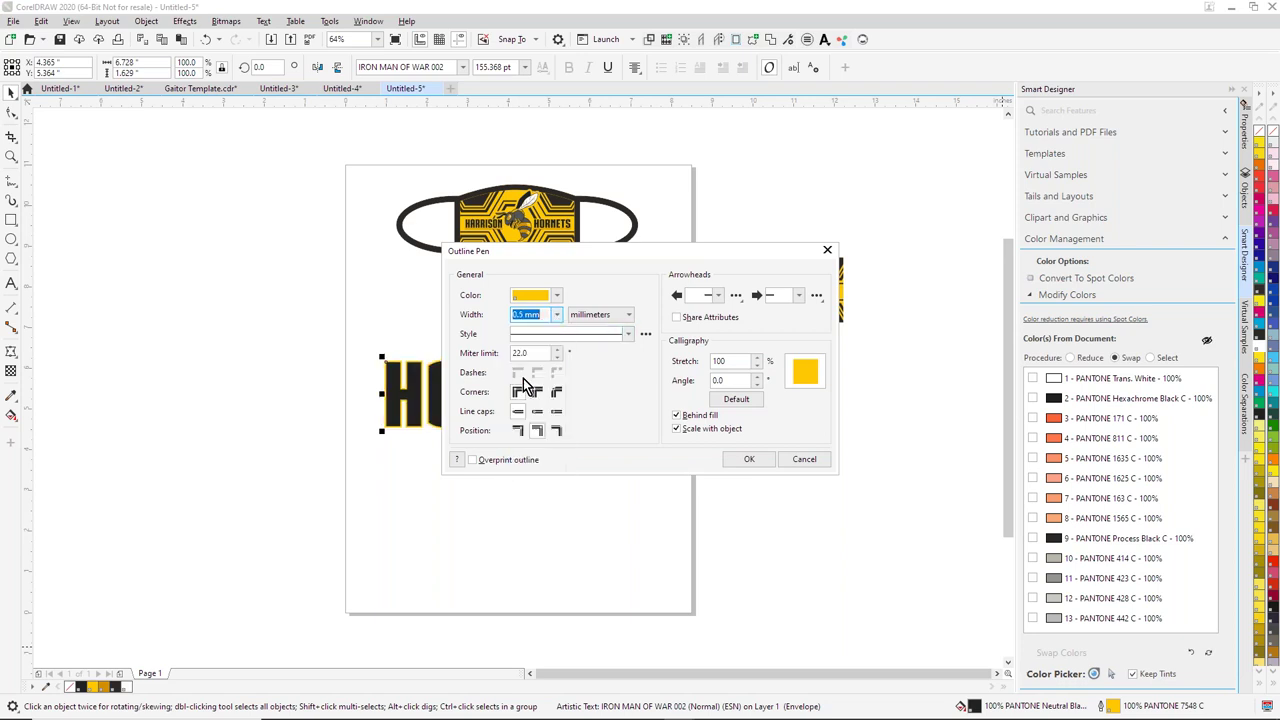
left_click(557, 315)
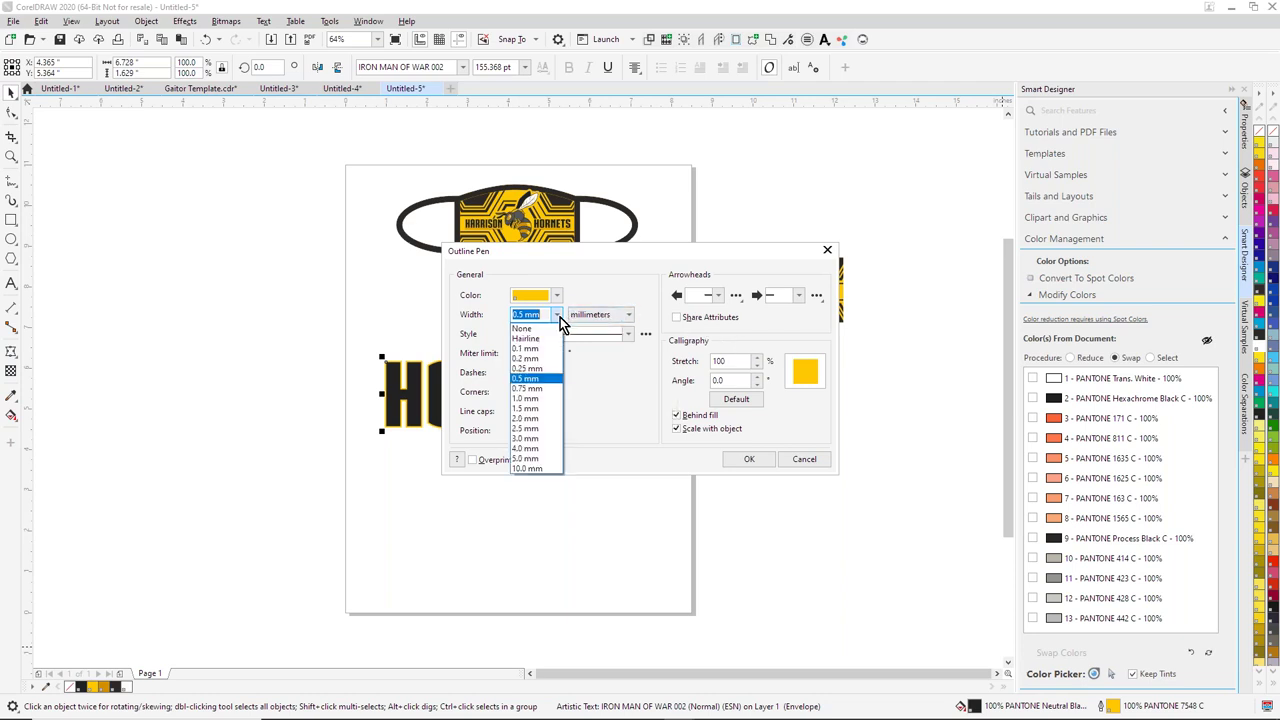
left_click(530, 388)
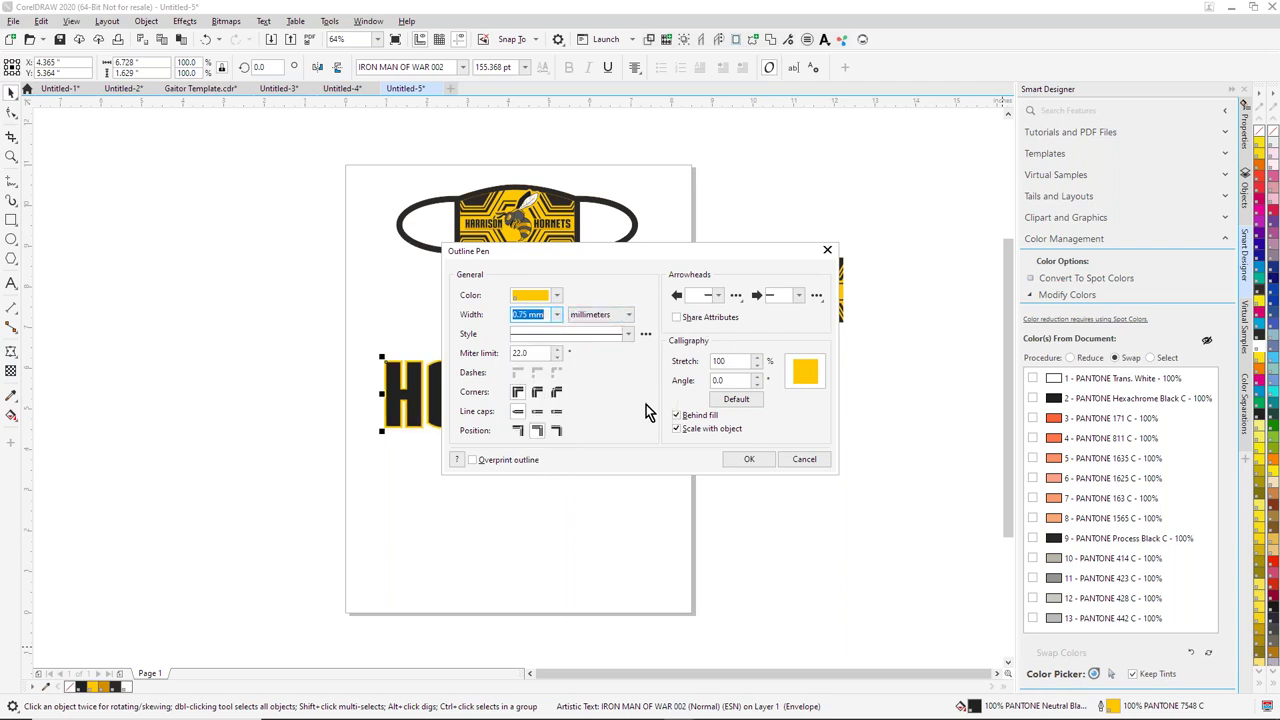
left_click(749, 459)
Step: Move the hexagon pattern from the extracted artwork below the HORNETS text and resize it to about 7.36 by 2.16 inches
left_click(740, 278)
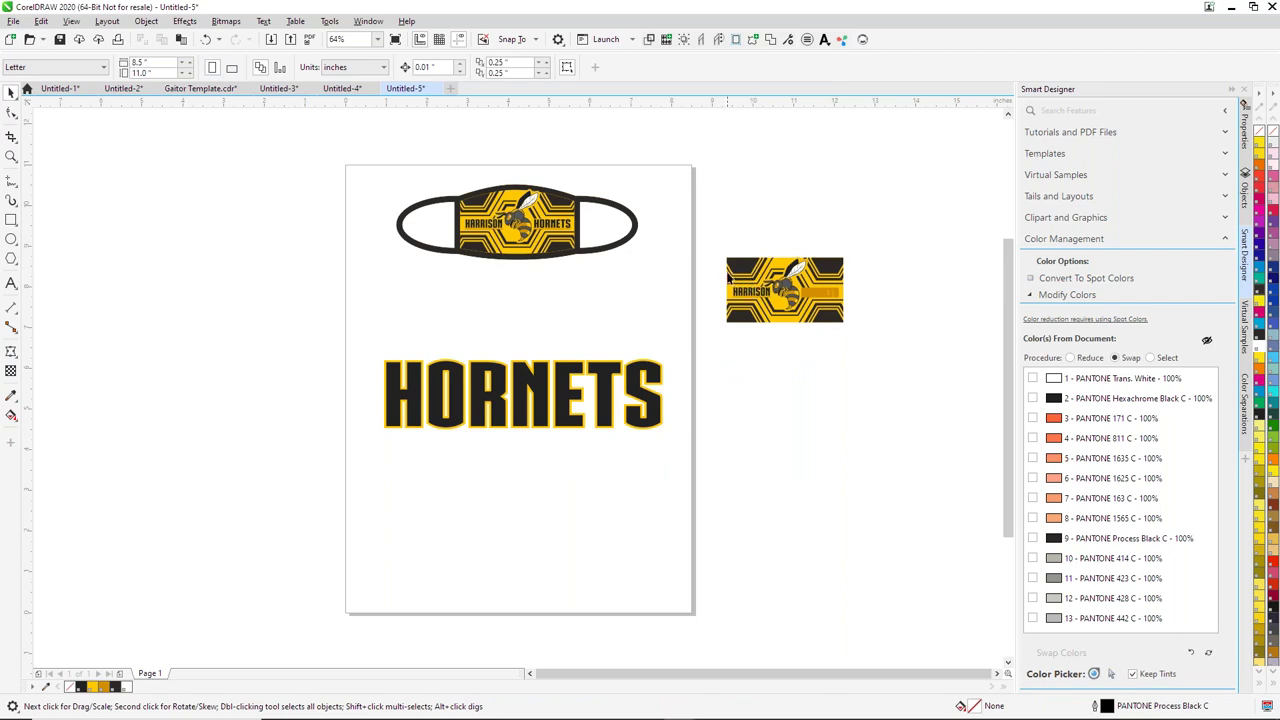
left_click_drag(738, 272, 724, 412)
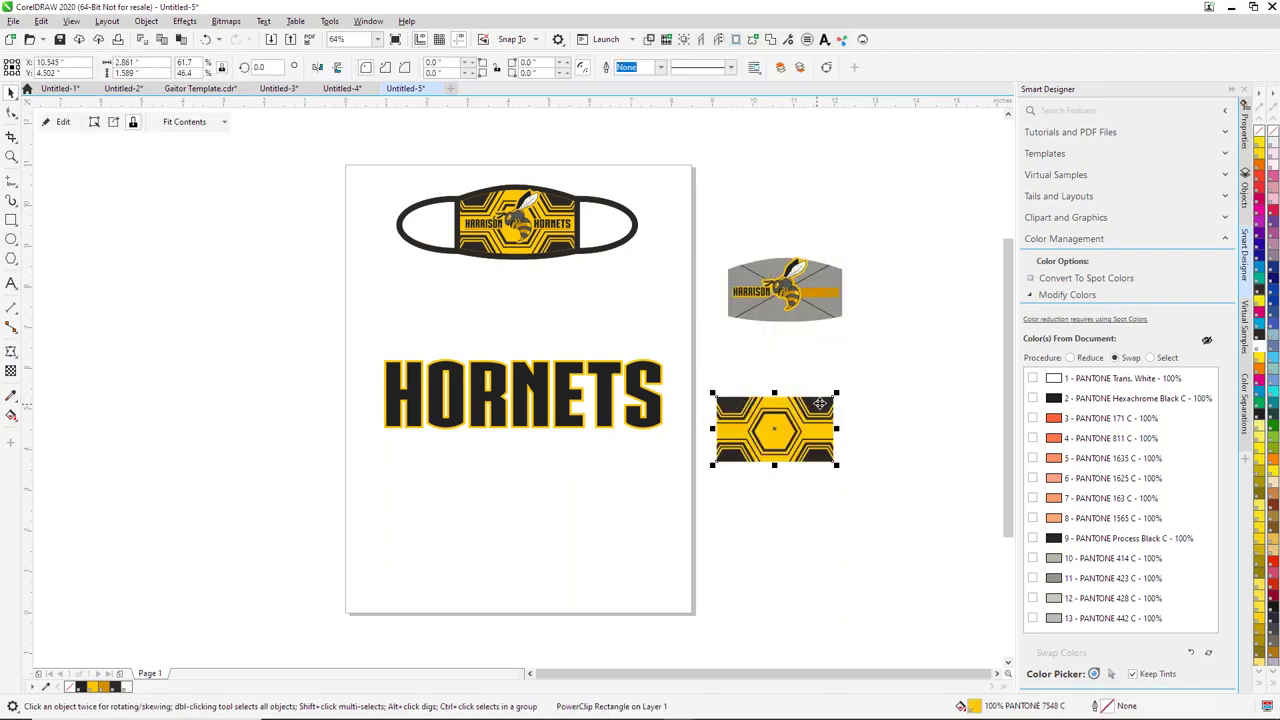
left_click_drag(837, 395, 948, 330)
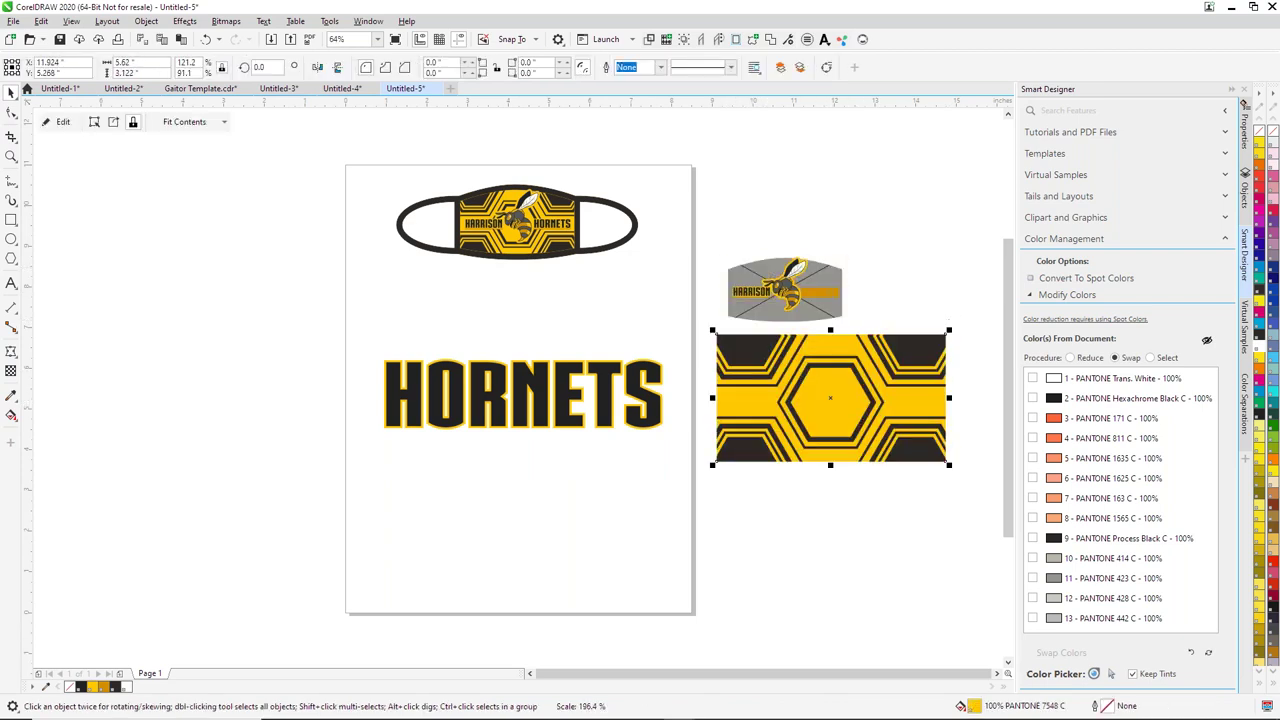
left_click_drag(819, 397, 488, 502)
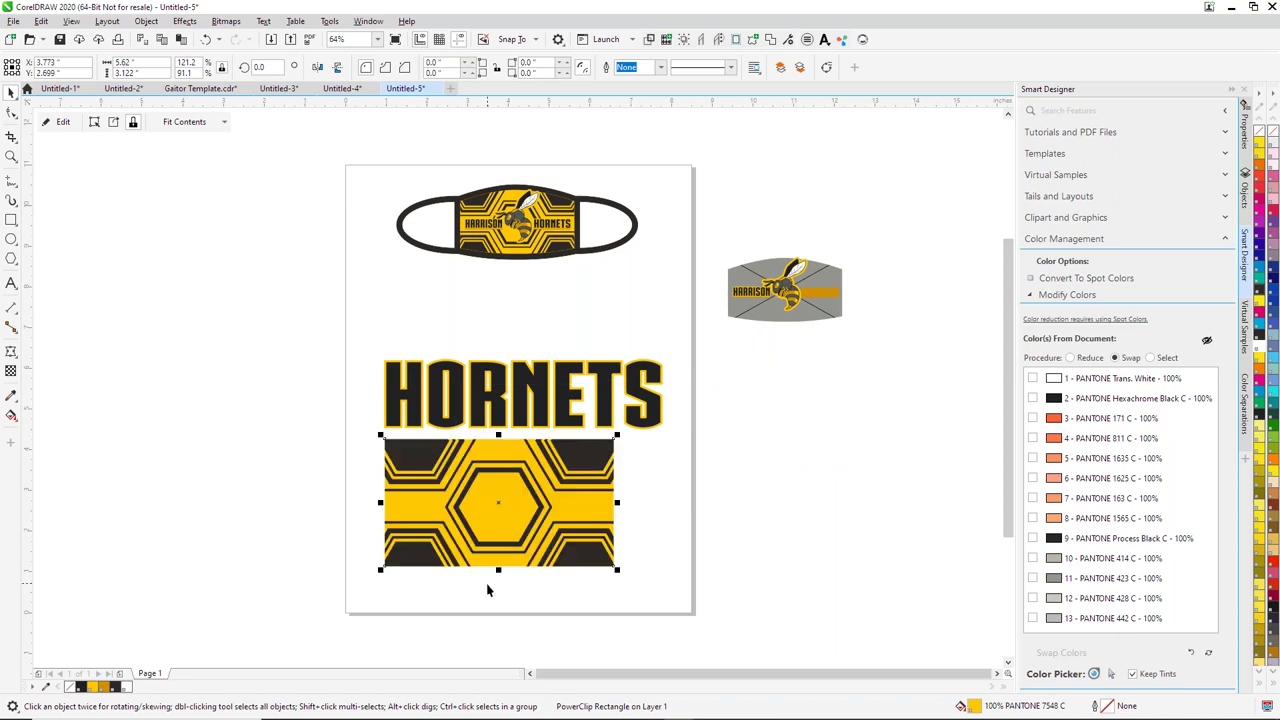
left_click_drag(498, 571, 508, 509)
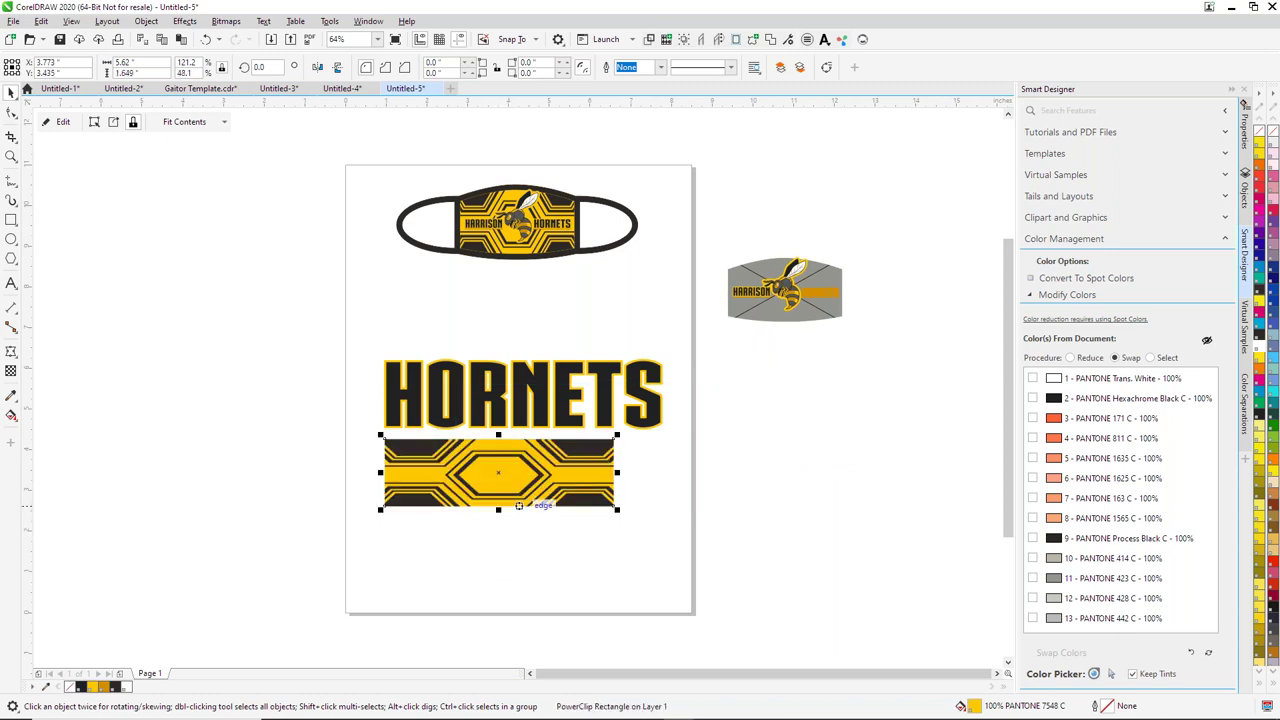
mouse_move(618, 510)
left_mouse_down()
mouse_move(688, 528)
mouse_move(622, 523)
left_mouse_up()
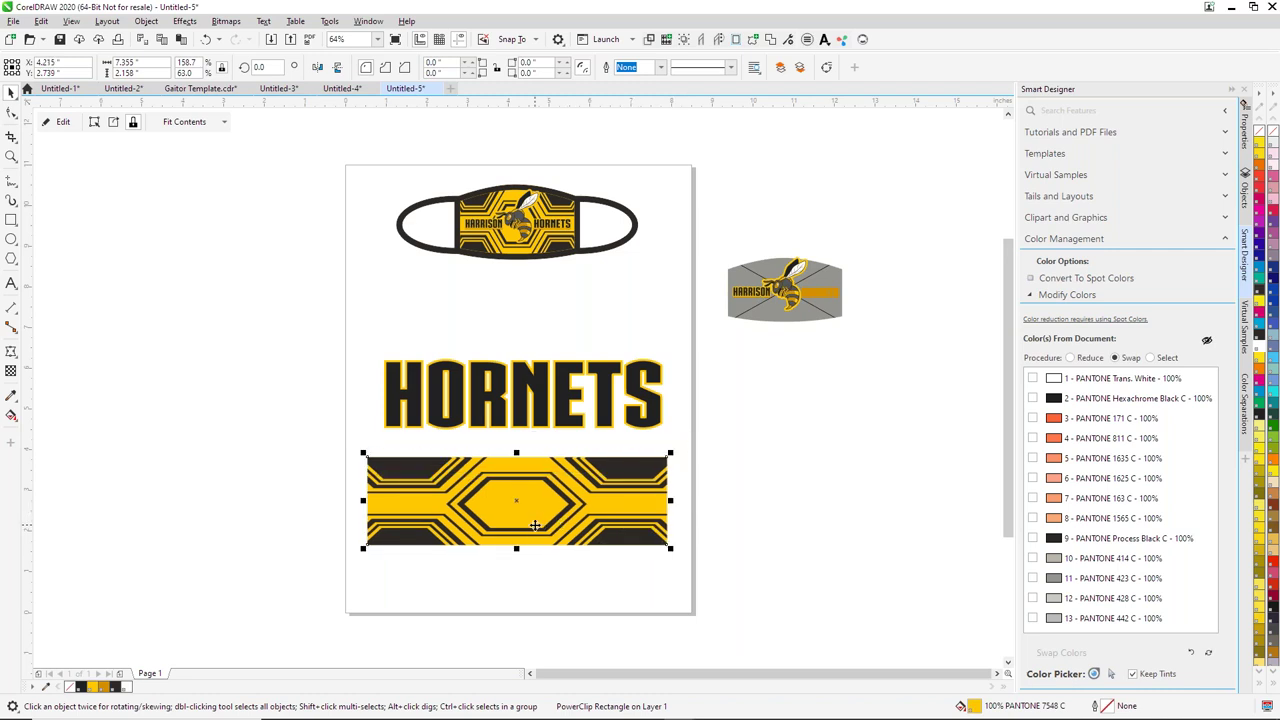
Step: Try to PowerClip the hexagon pattern inside the outlined HORNETS text
left_click_drag(539, 511, 545, 414)
left_click(583, 538)
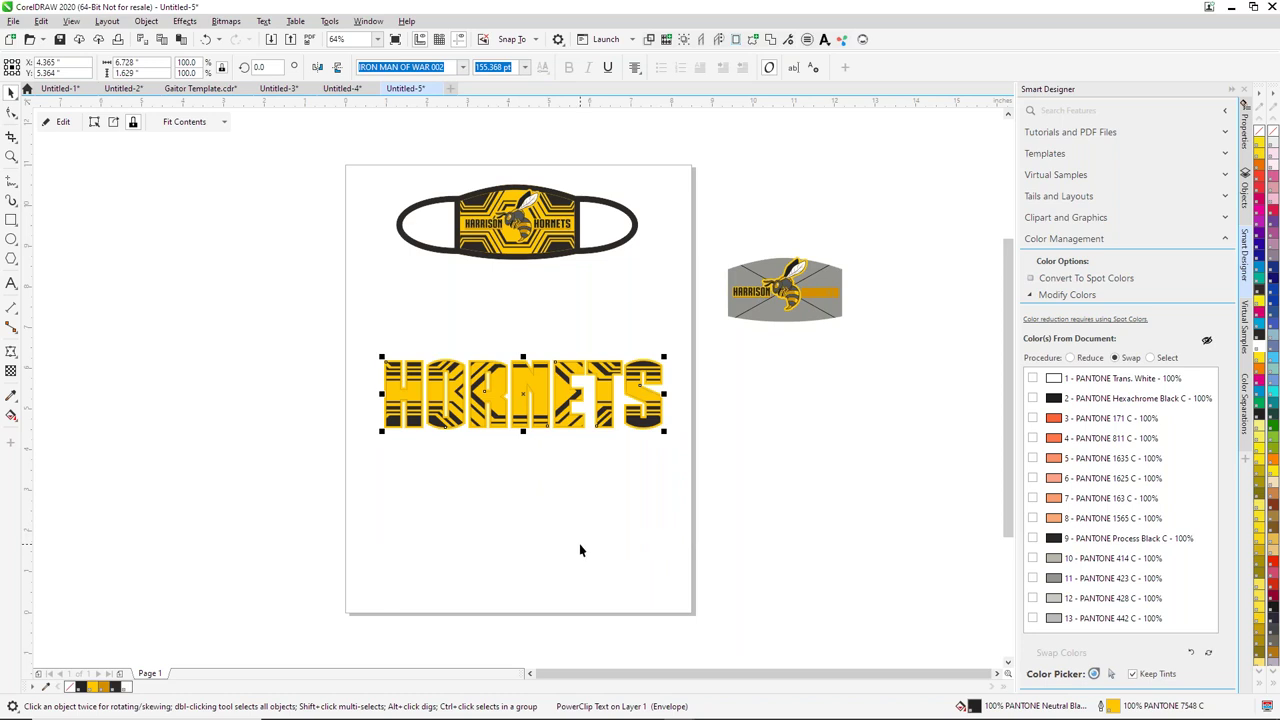
key("ctrl+z")
key("Escape")
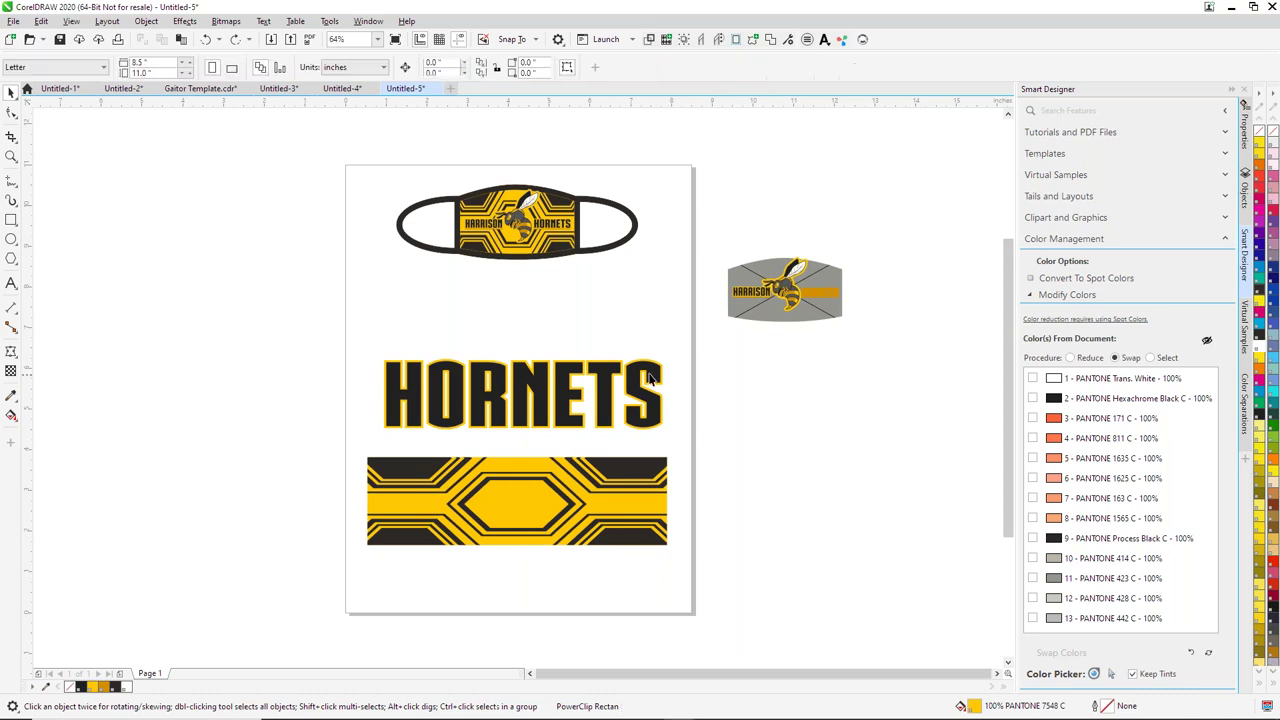
Step: Remove the yellow outline from the HORNETS text
key("Tab")
right_click(1259, 131)
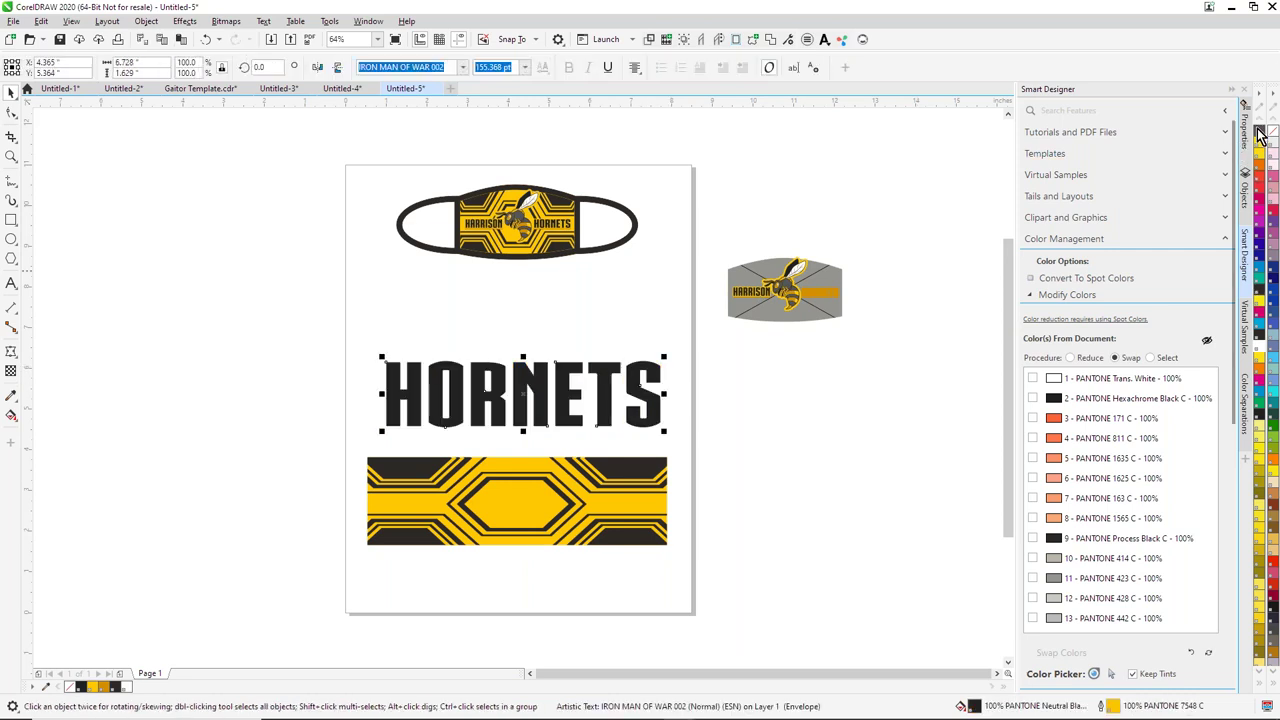
key("Escape")
Step: Narrow the hexagon pattern to about 7.12 inches wide and PowerClip it inside the HORNETS text
left_click_drag(549, 547, 711, 600)
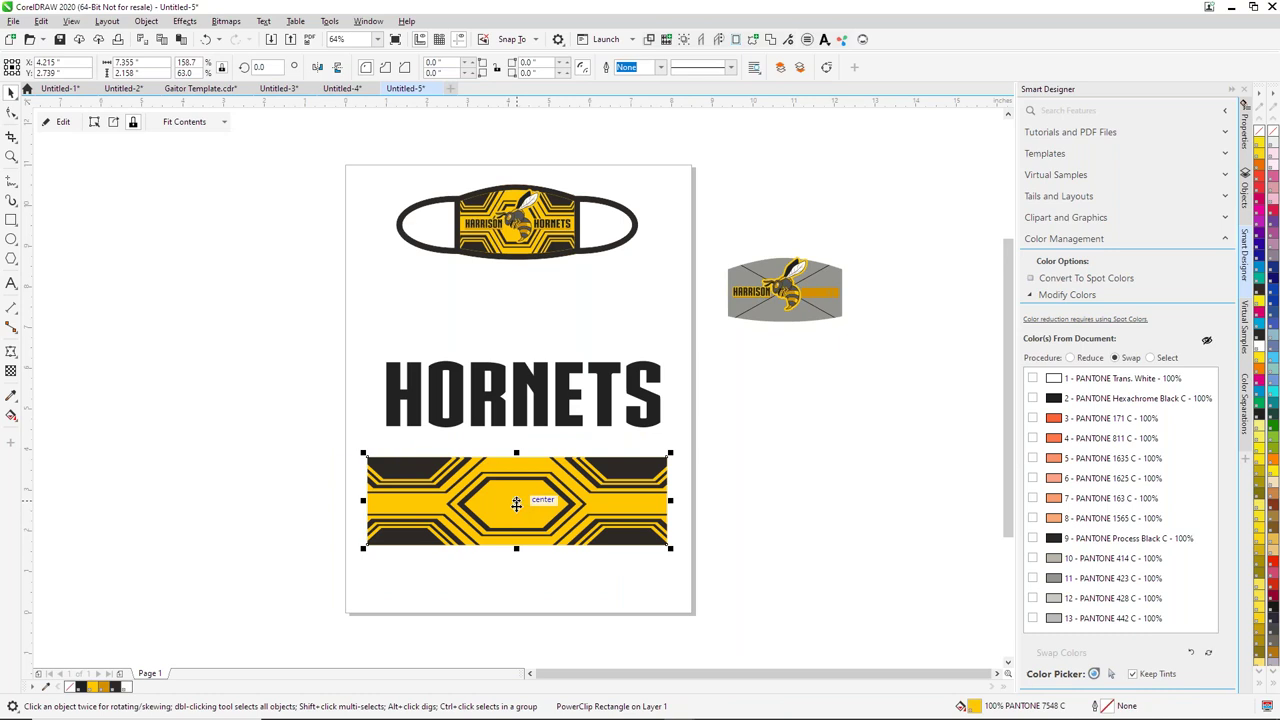
left_click_drag(363, 501, 377, 501)
left_click(555, 406)
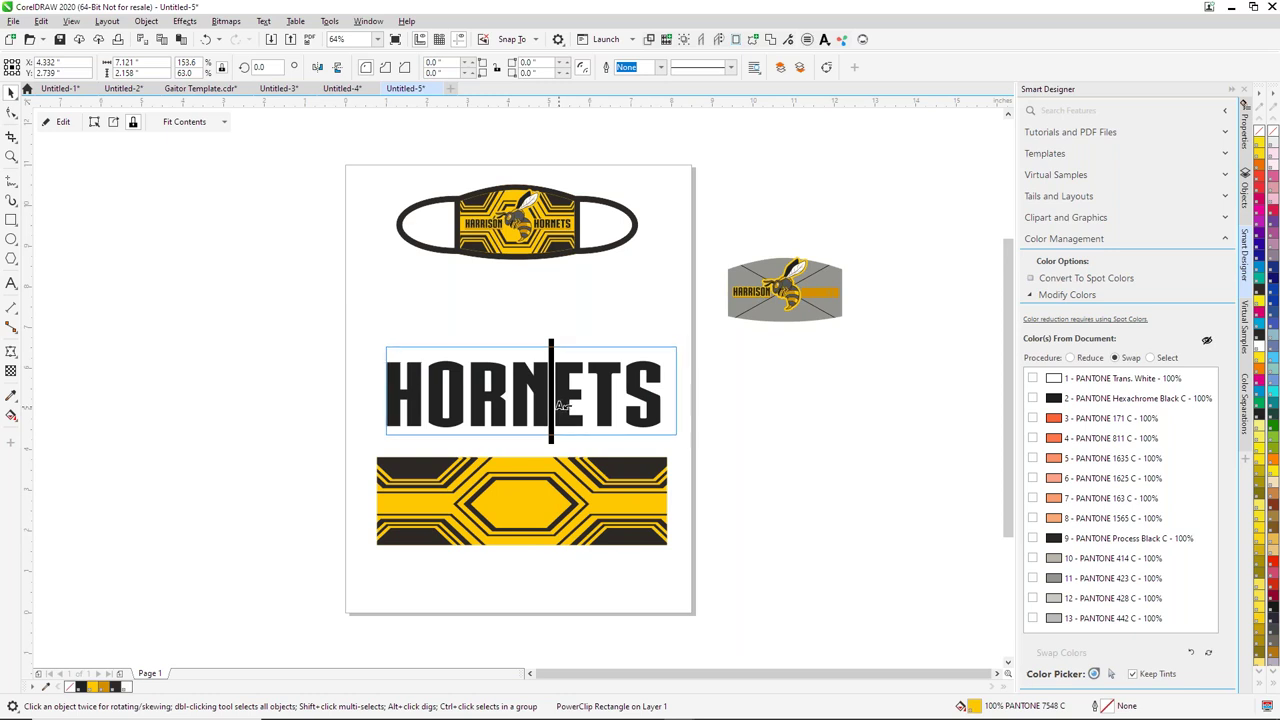
right_click(560, 405)
left_click(616, 531)
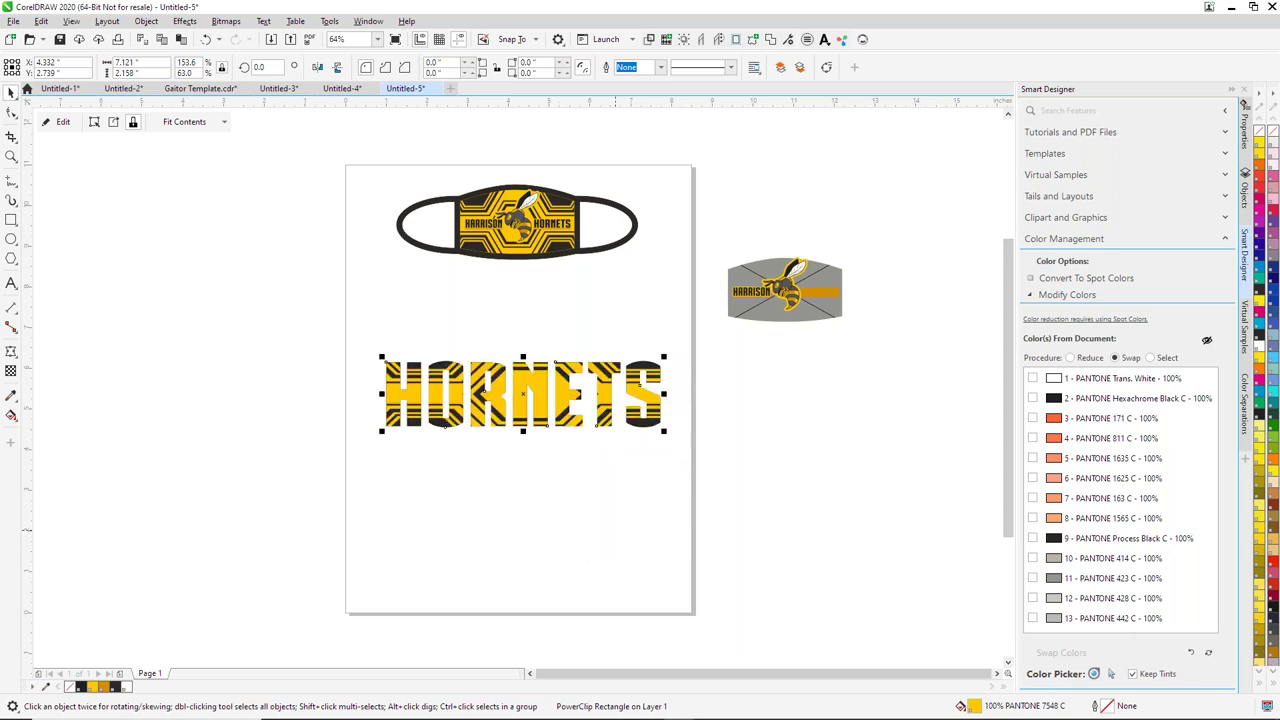
left_click(781, 534)
Step: Give the patterned HORNETS text a PANTONE Black C outline
scroll(710, 226, "up", 2)
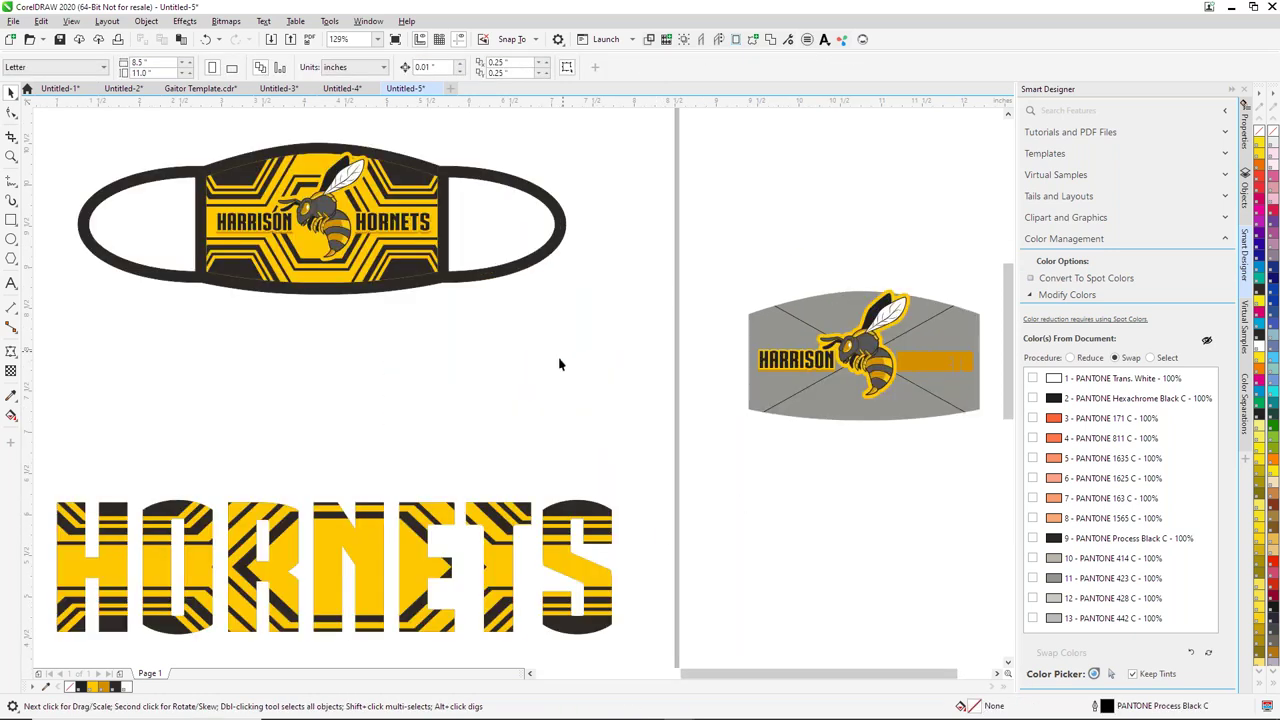
left_click(508, 512)
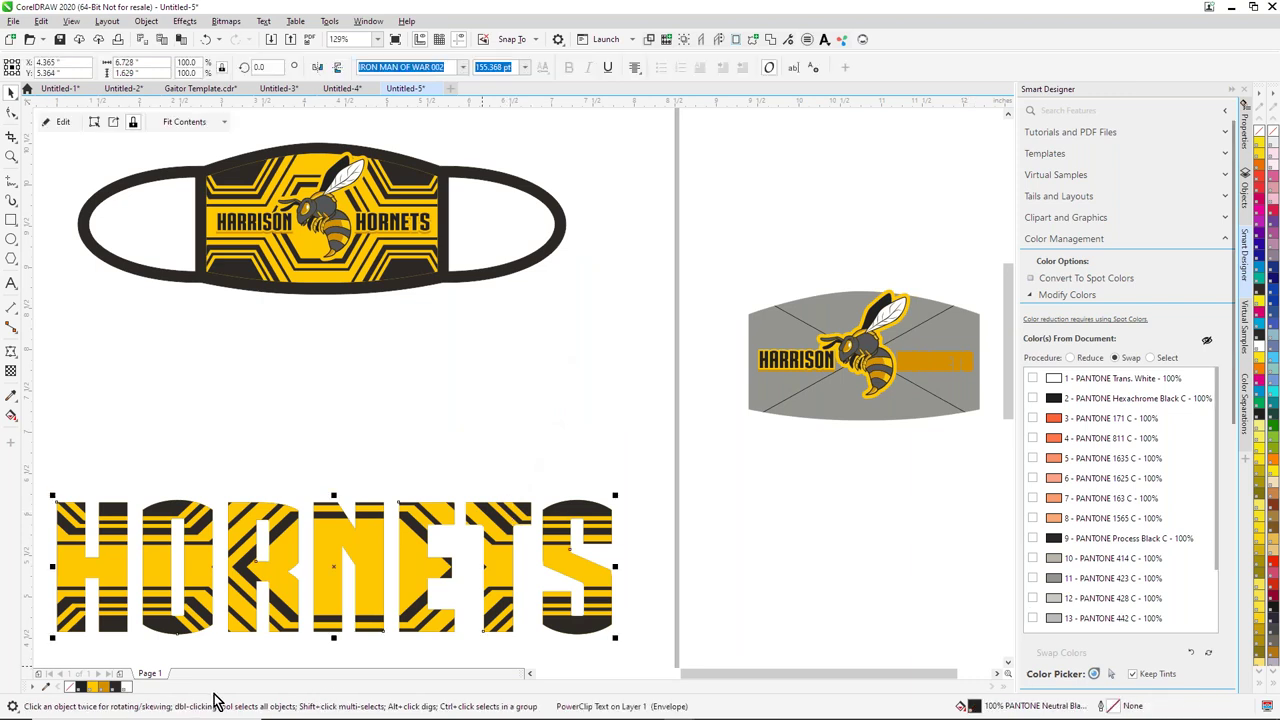
right_click(116, 688)
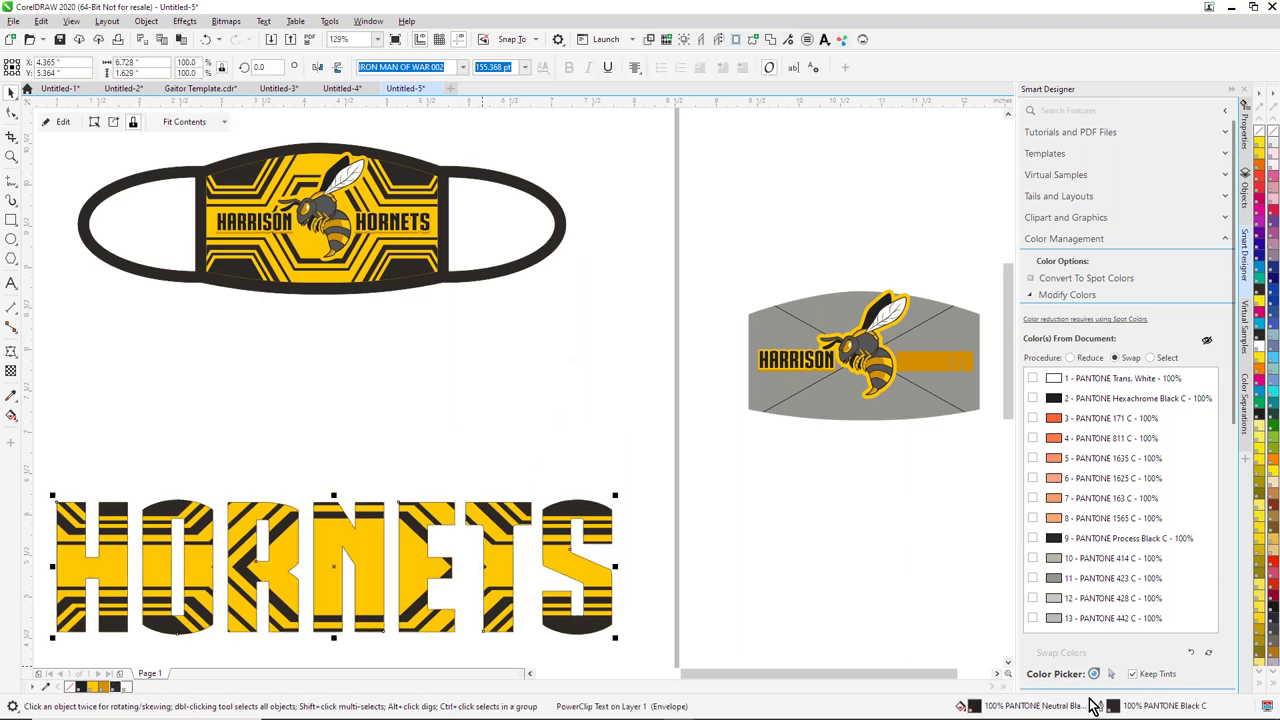
Step: Try a 0.75 mm outline width on the patterned HORNETS text
double_click(1101, 708)
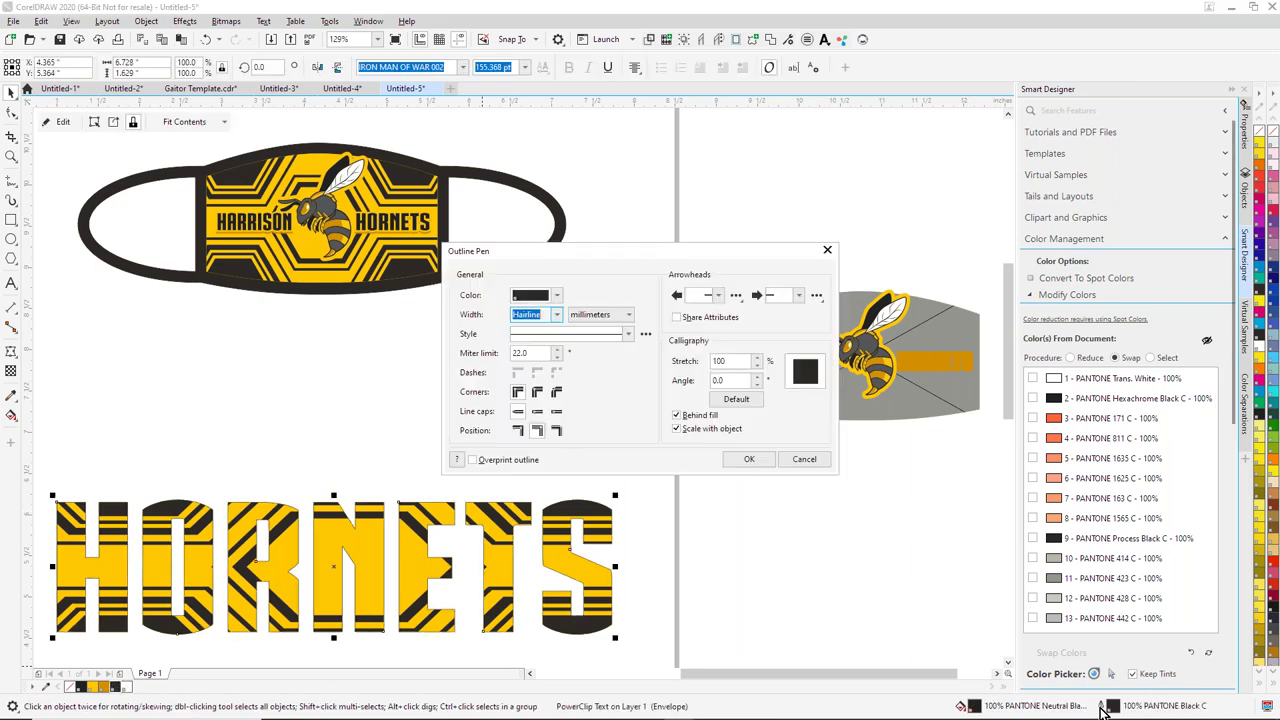
left_click(556, 316)
left_click(527, 388)
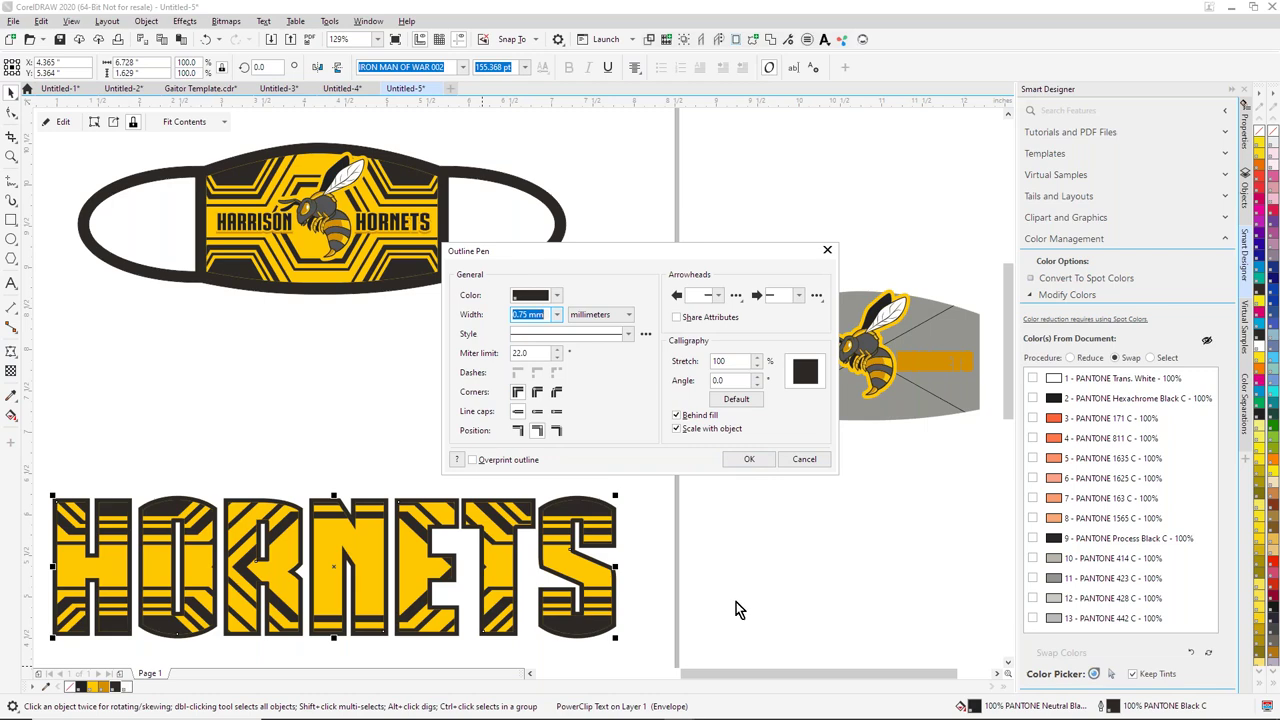
left_click(827, 250)
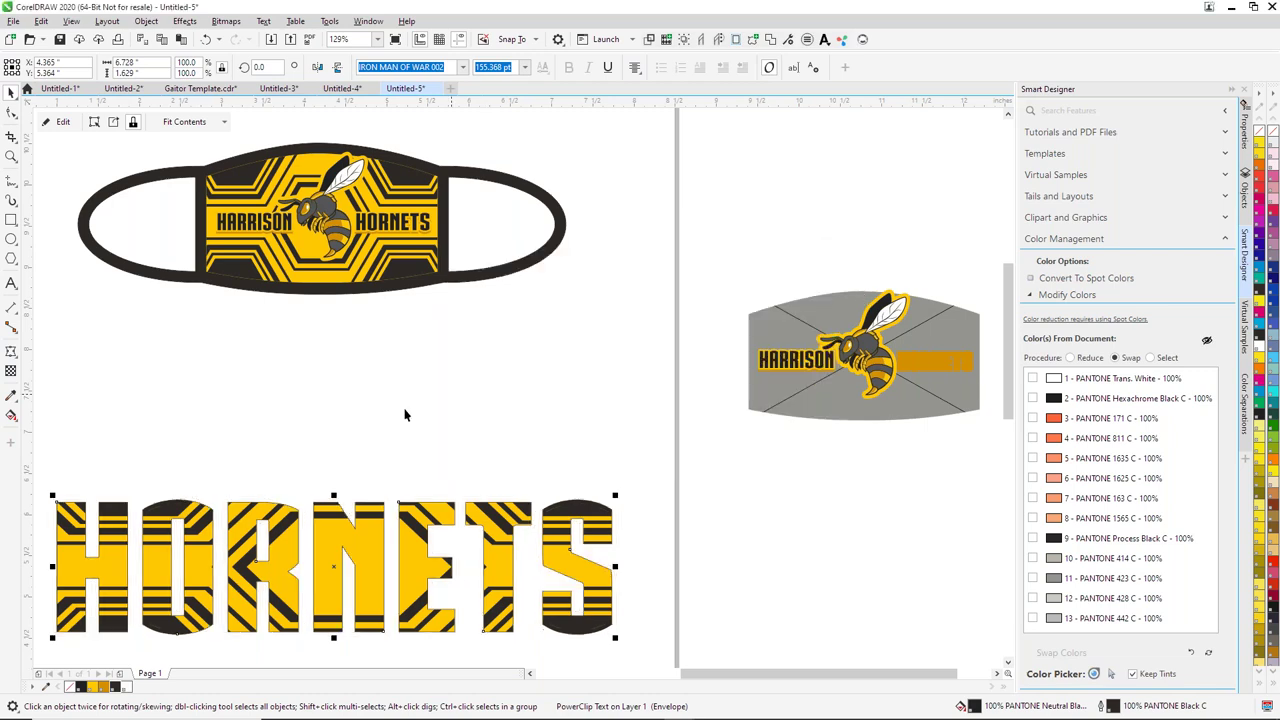
Step: Move the patterned HORNETS text up, closer to the mask
left_click(405, 415)
left_click(404, 532)
left_click_drag(405, 532, 423, 418)
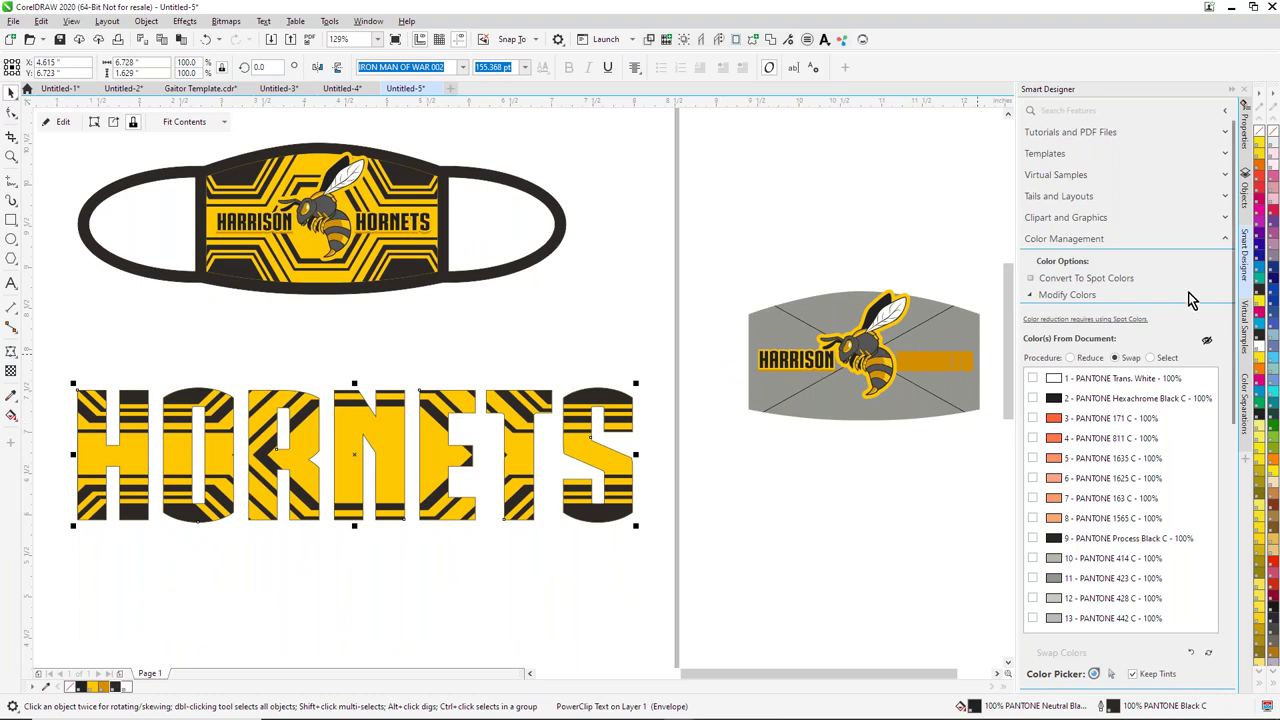
Step: Apply the Double Outline No Drop Shadow cut effect to the patterned HORNETS text, with knockout color None and Remove Underlay turned off
left_click(1244, 256)
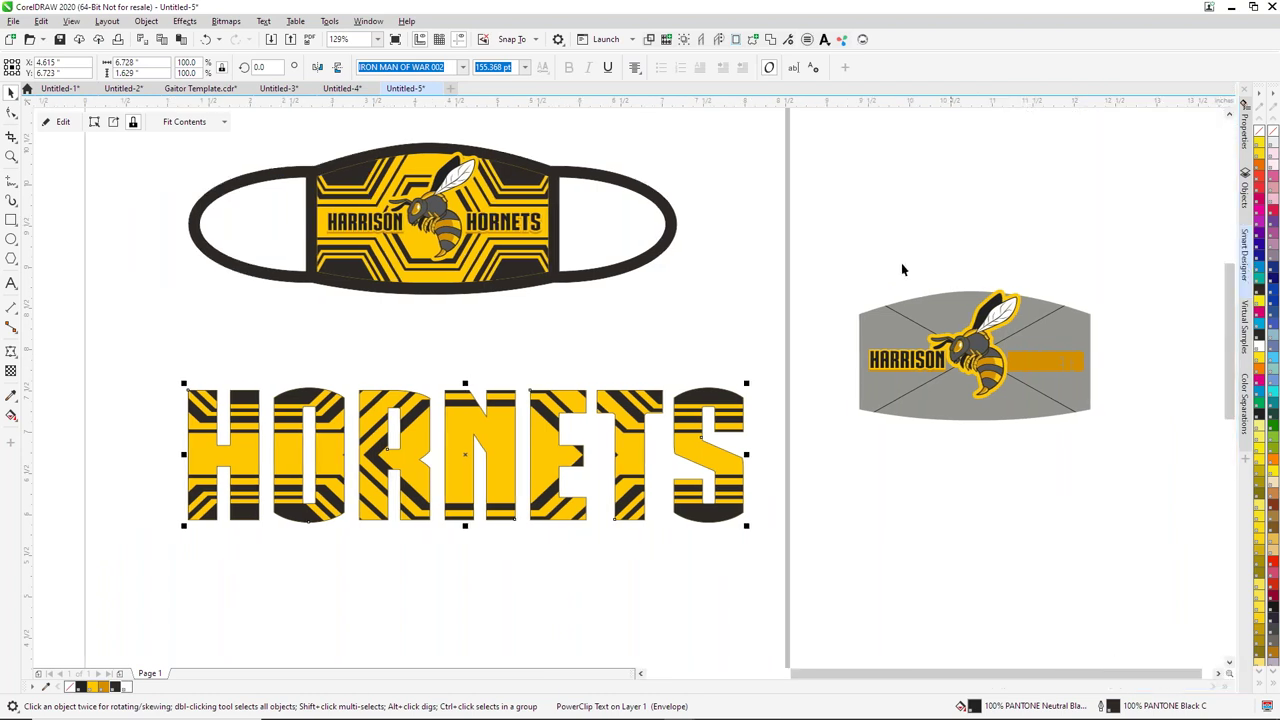
left_click(1244, 260)
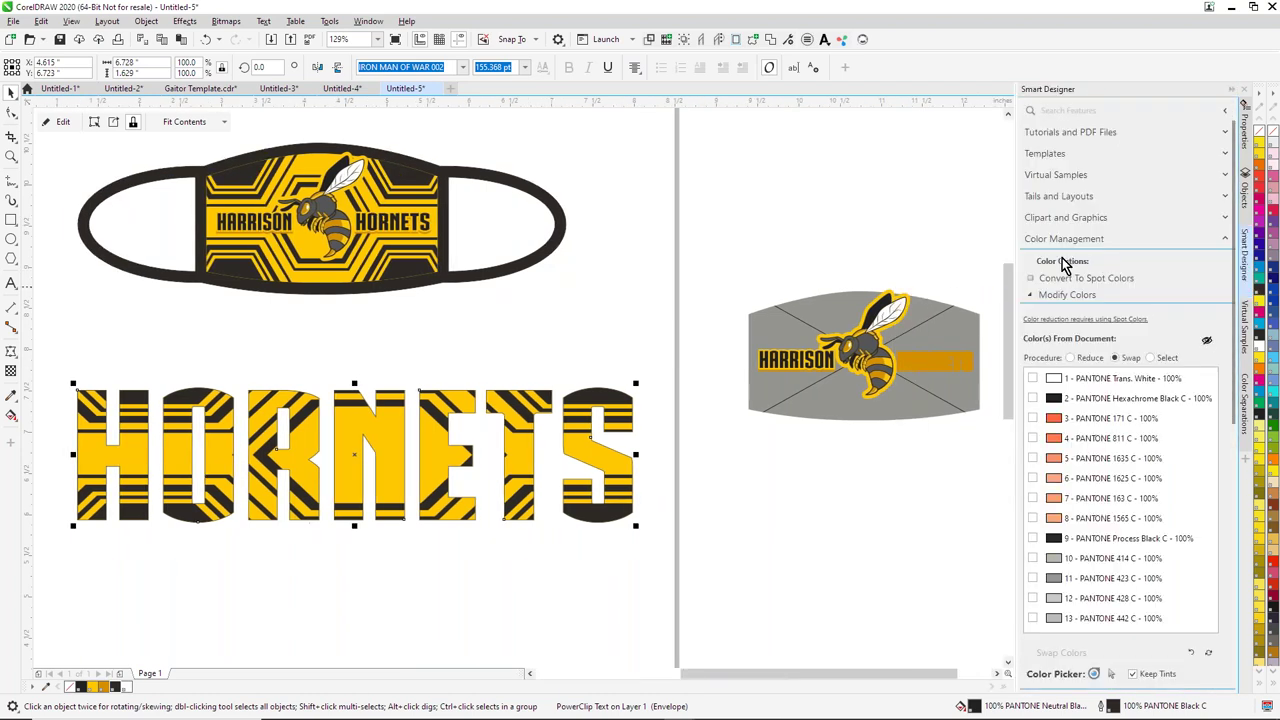
left_click(1225, 238)
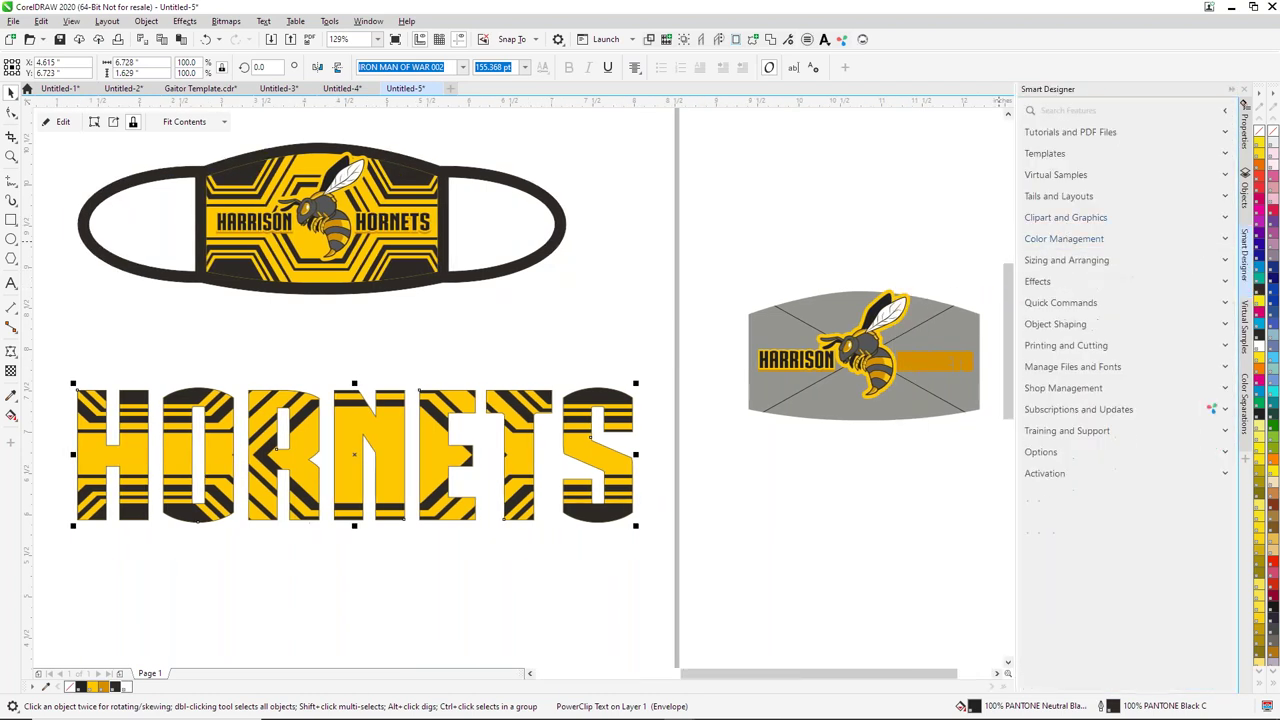
left_click(1050, 283)
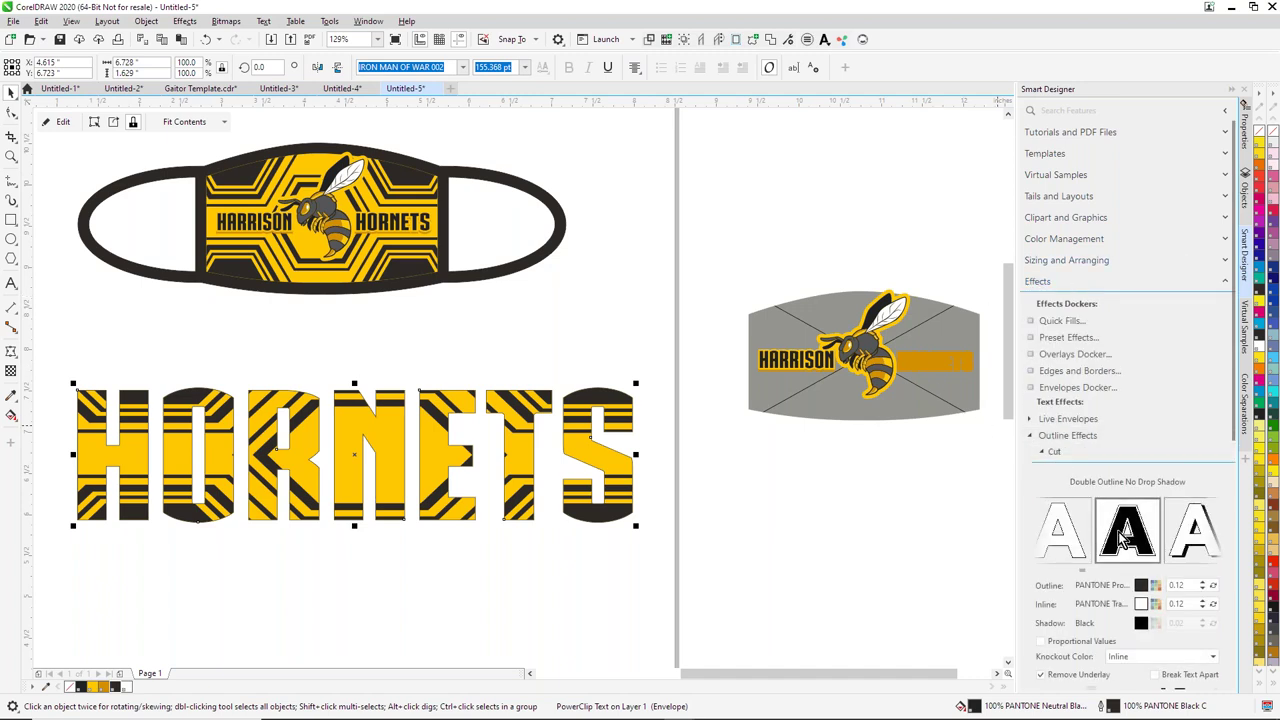
scroll(1125, 540, "down", 1)
scroll(1150, 584, "down", 1)
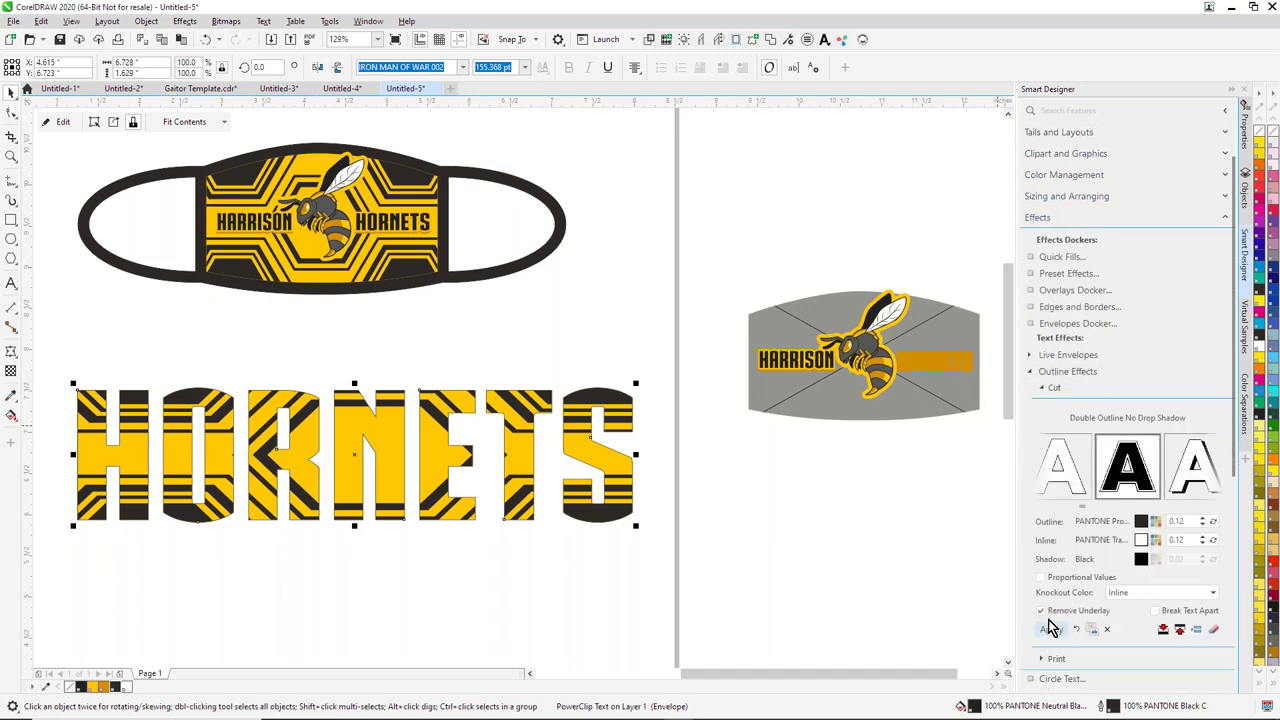
left_click(1190, 597)
left_click(1115, 609)
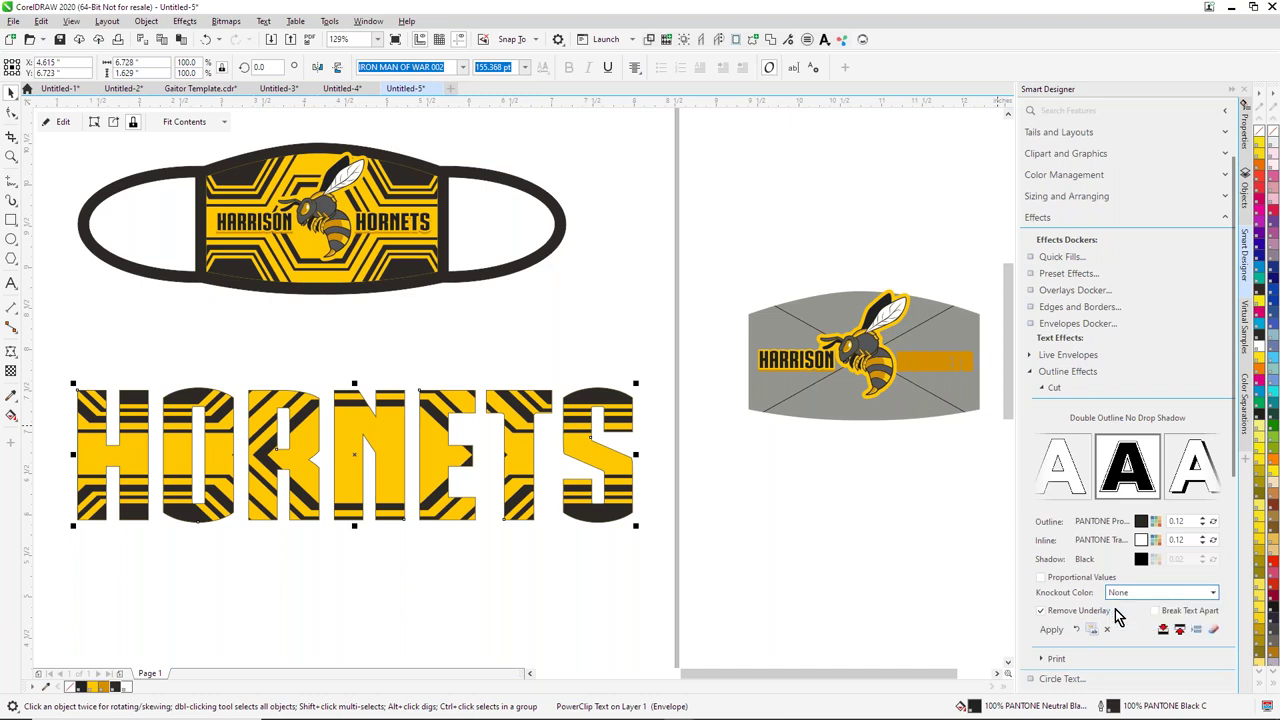
left_click(1041, 610)
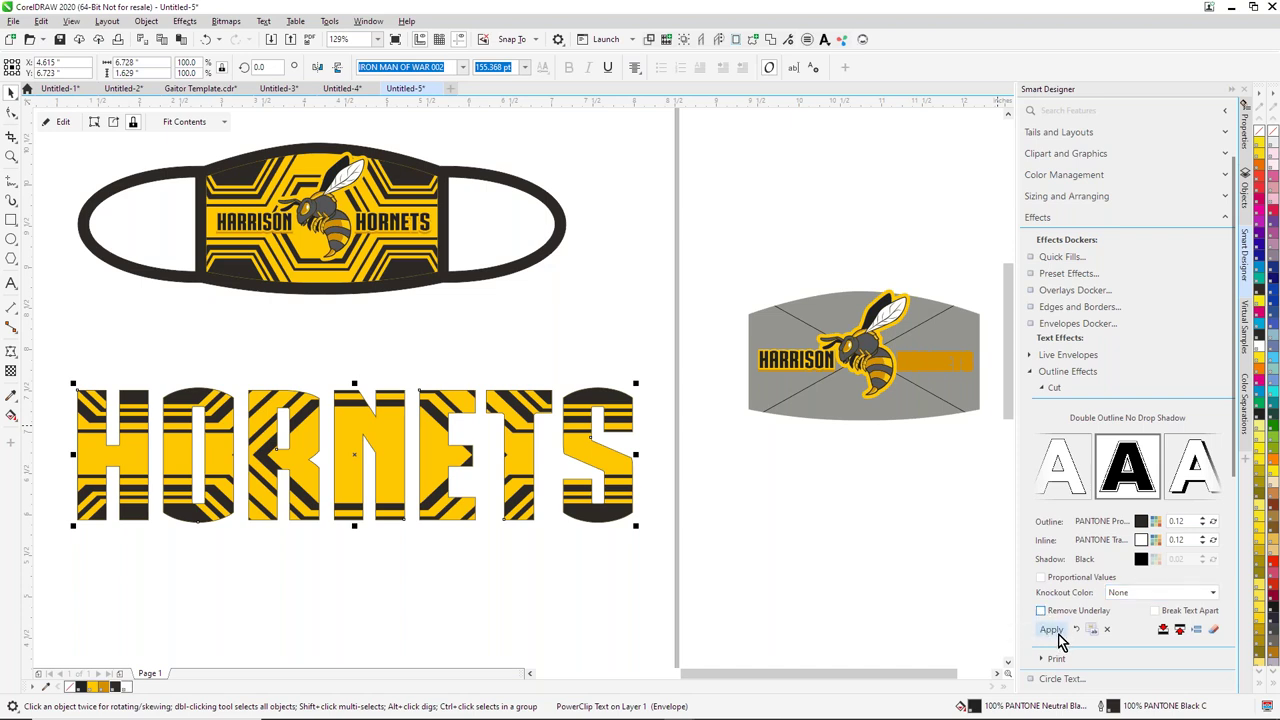
left_click(1051, 629)
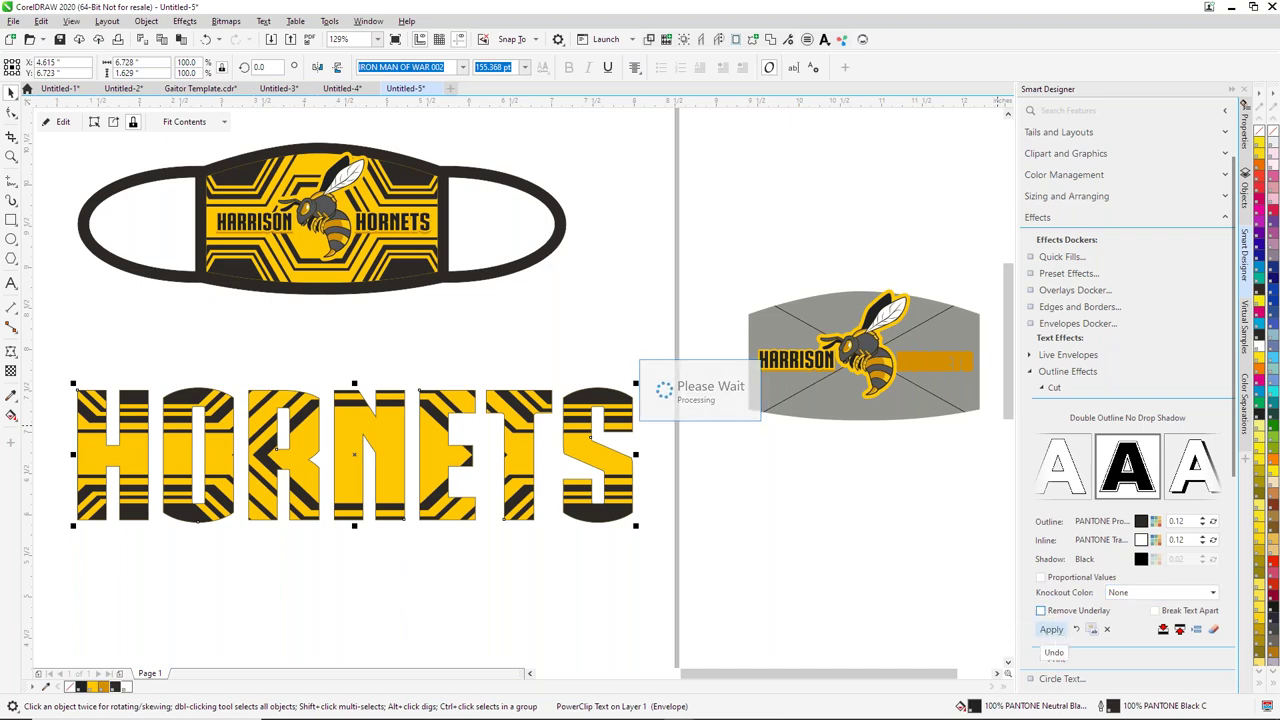
left_click(564, 618)
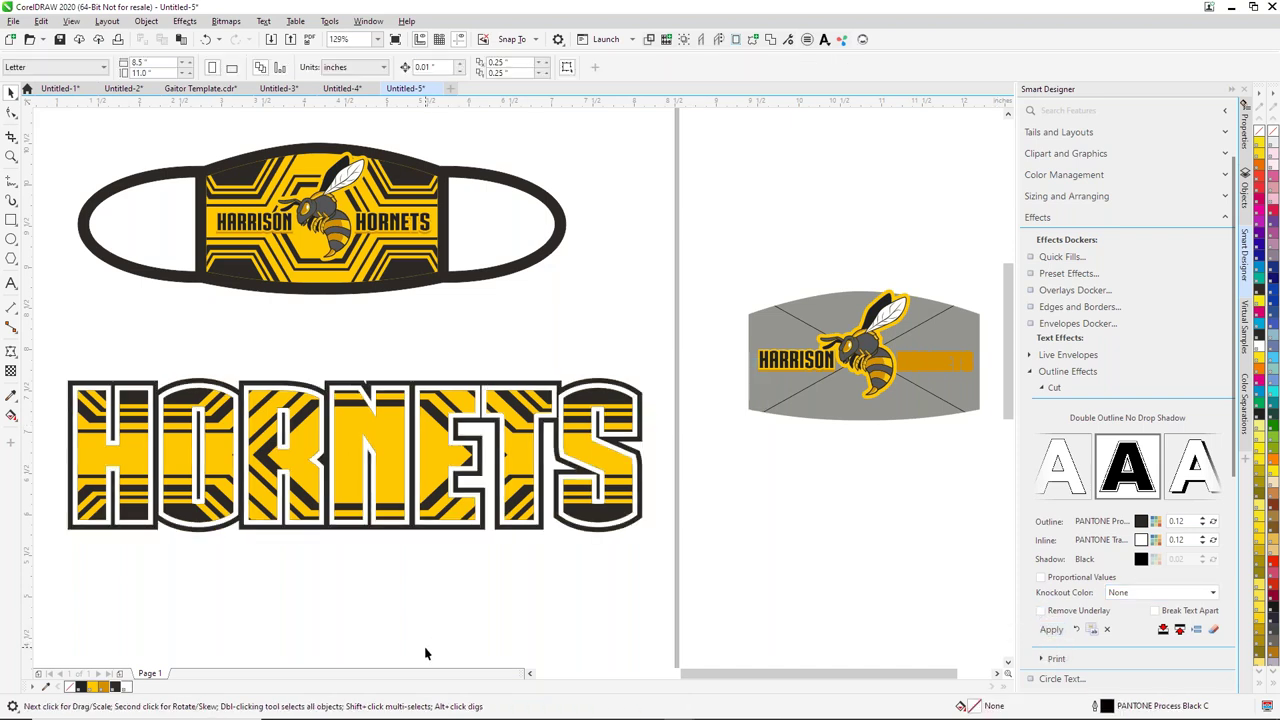
Step: Pull the black outline and white inline shapes away from the HORNETS lettering, and undo the moves
left_click_drag(557, 390, 560, 312)
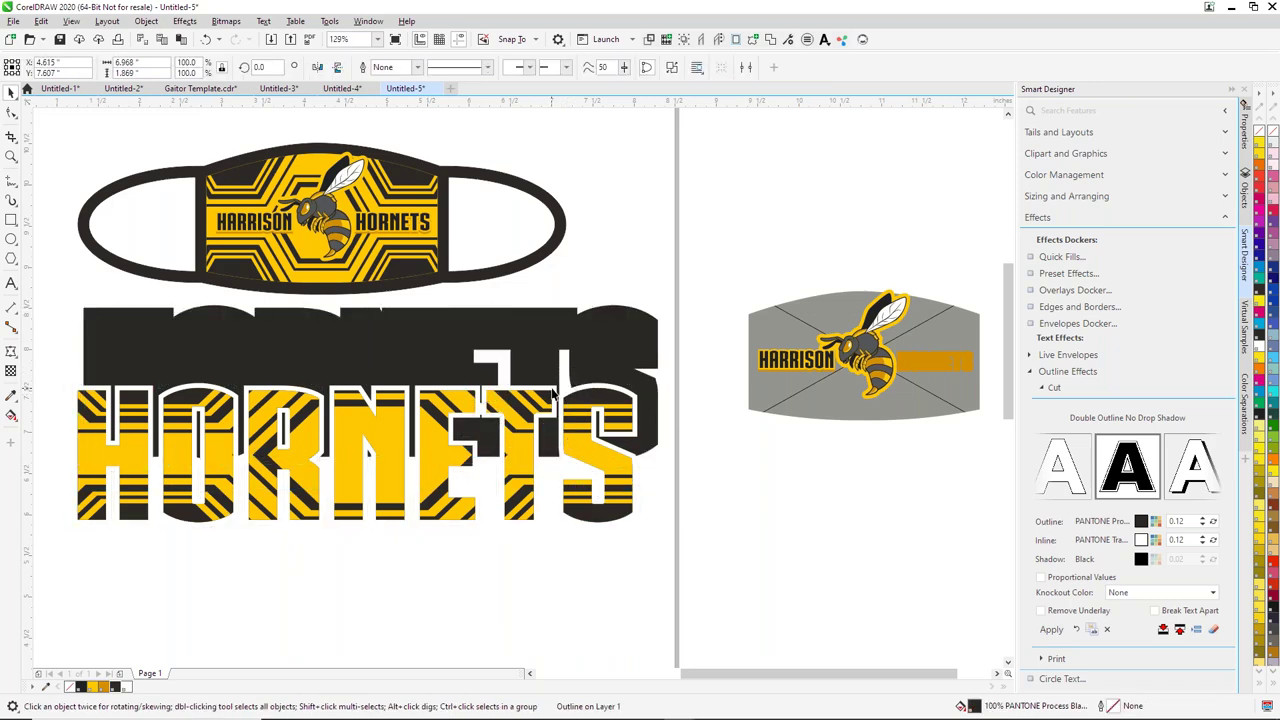
left_click_drag(553, 394, 579, 349)
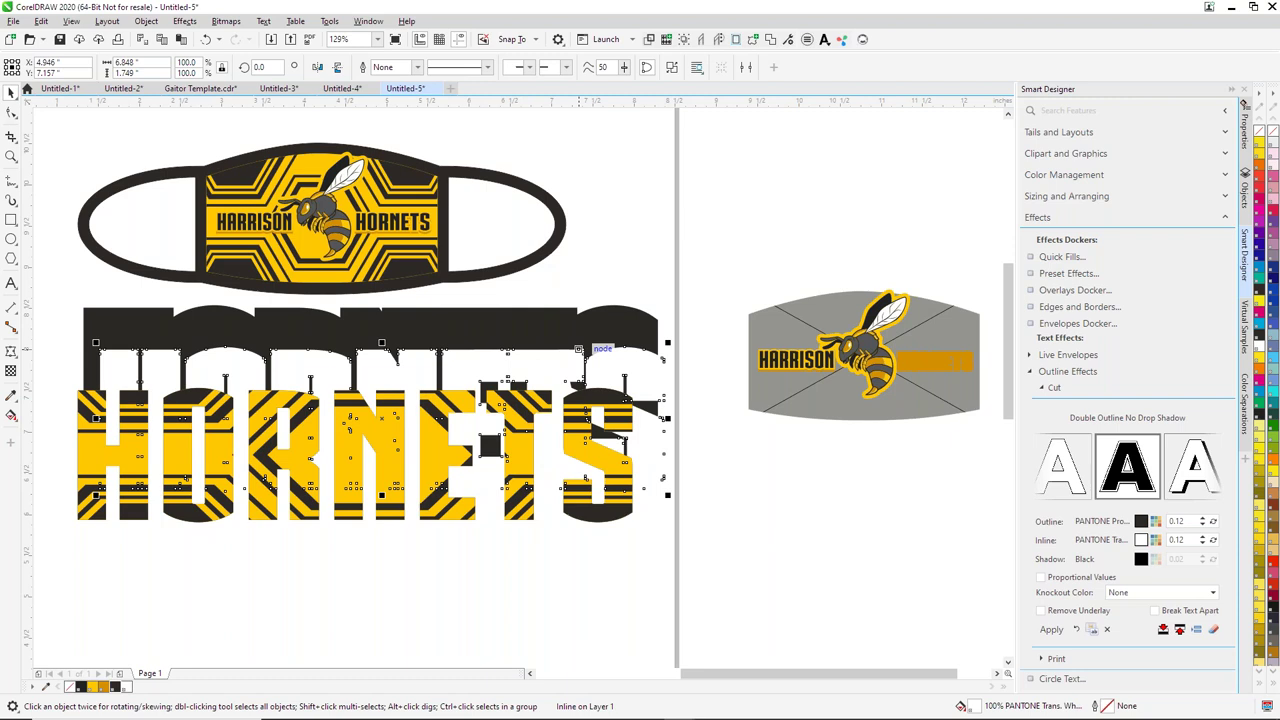
key("ctrl+z")
key("ctrl+z")
key("ctrl+z")
left_click(555, 320)
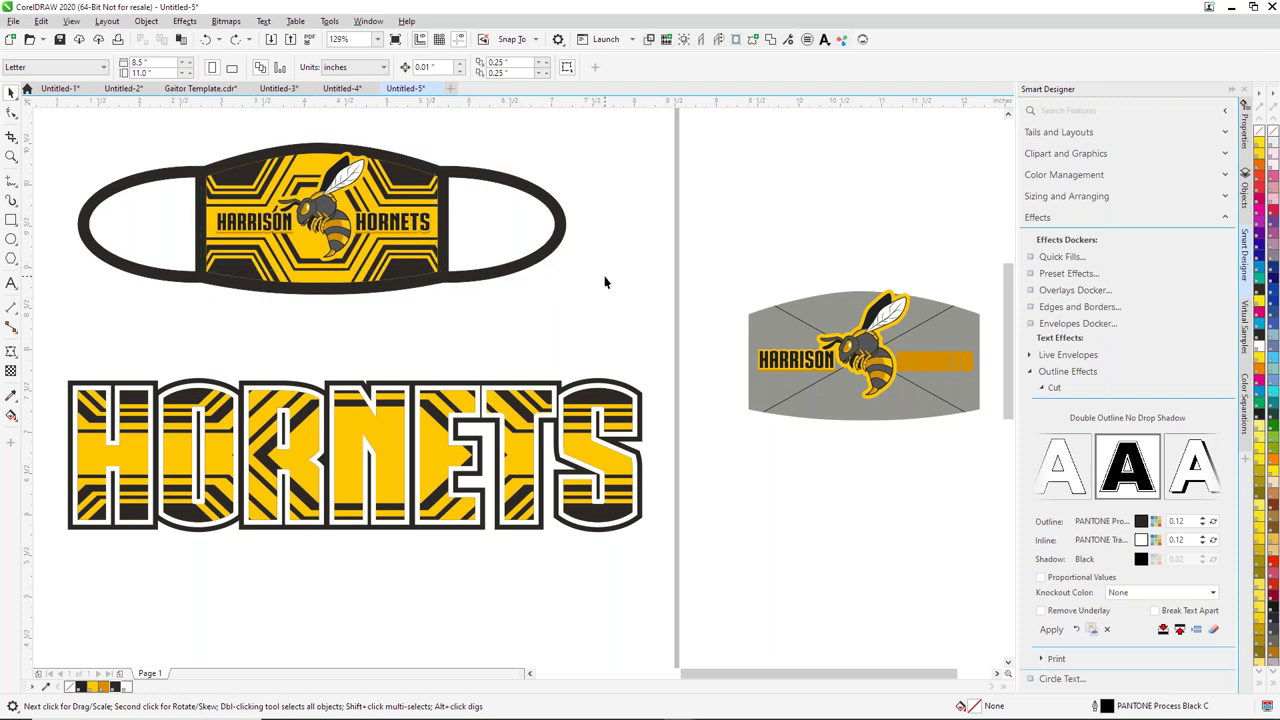
left_click(864, 366)
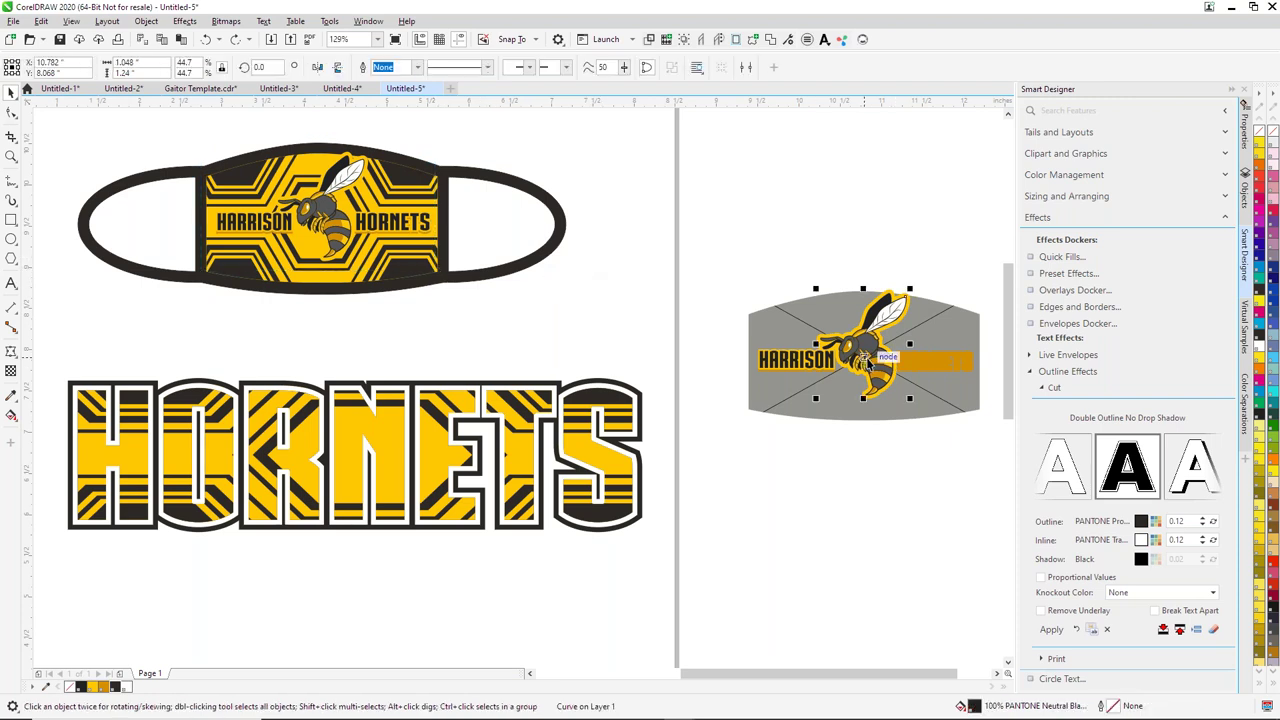
left_click_drag(868, 366, 360, 478)
key("Escape")
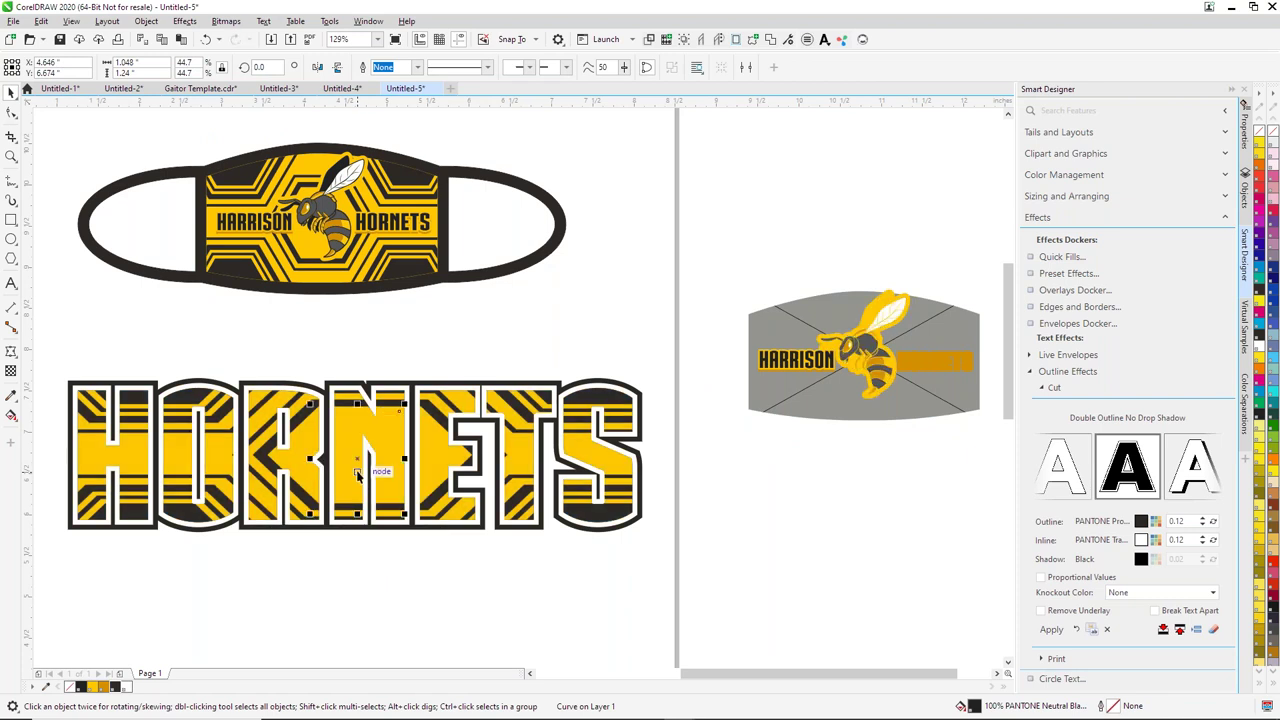
Step: Isolate the bee as a group by deleting the HARRISON text and the leftover grey mask shape with its orange bars
left_click_drag(805, 362, 766, 280)
key("Delete")
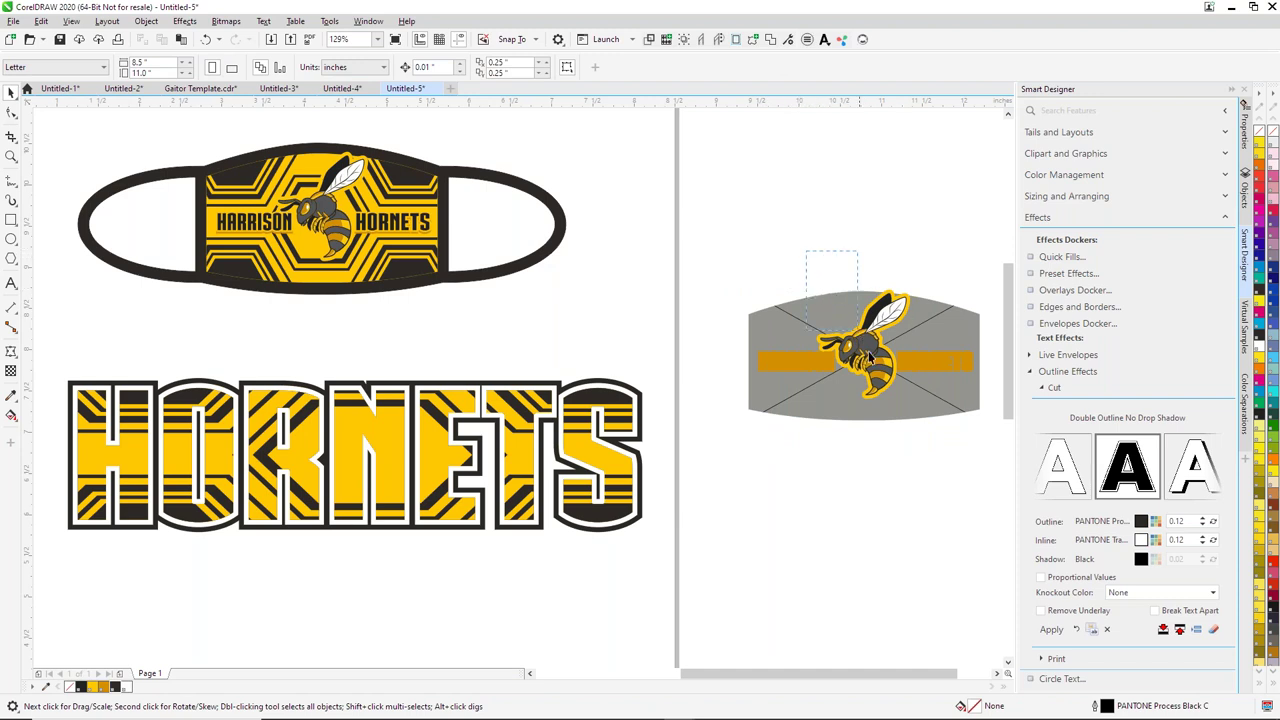
left_click_drag(880, 348, 825, 560)
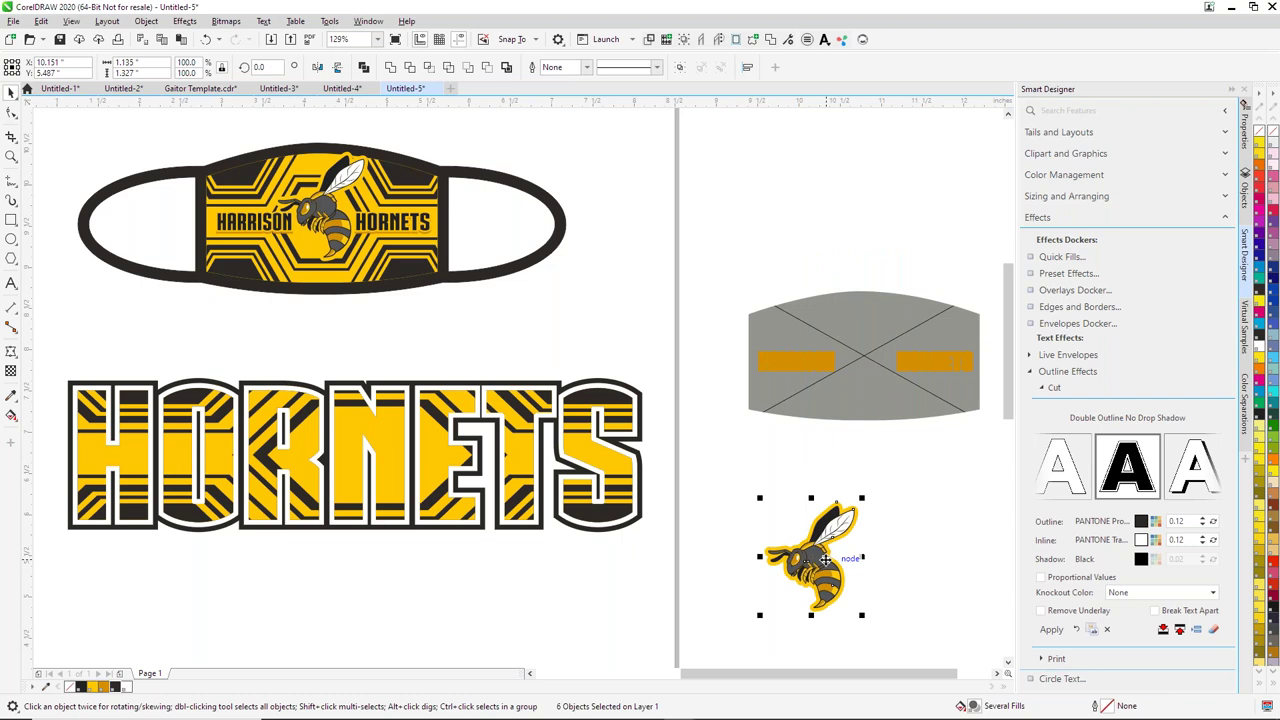
key("ctrl+g")
left_click_drag(729, 264, 920, 466)
key("Delete")
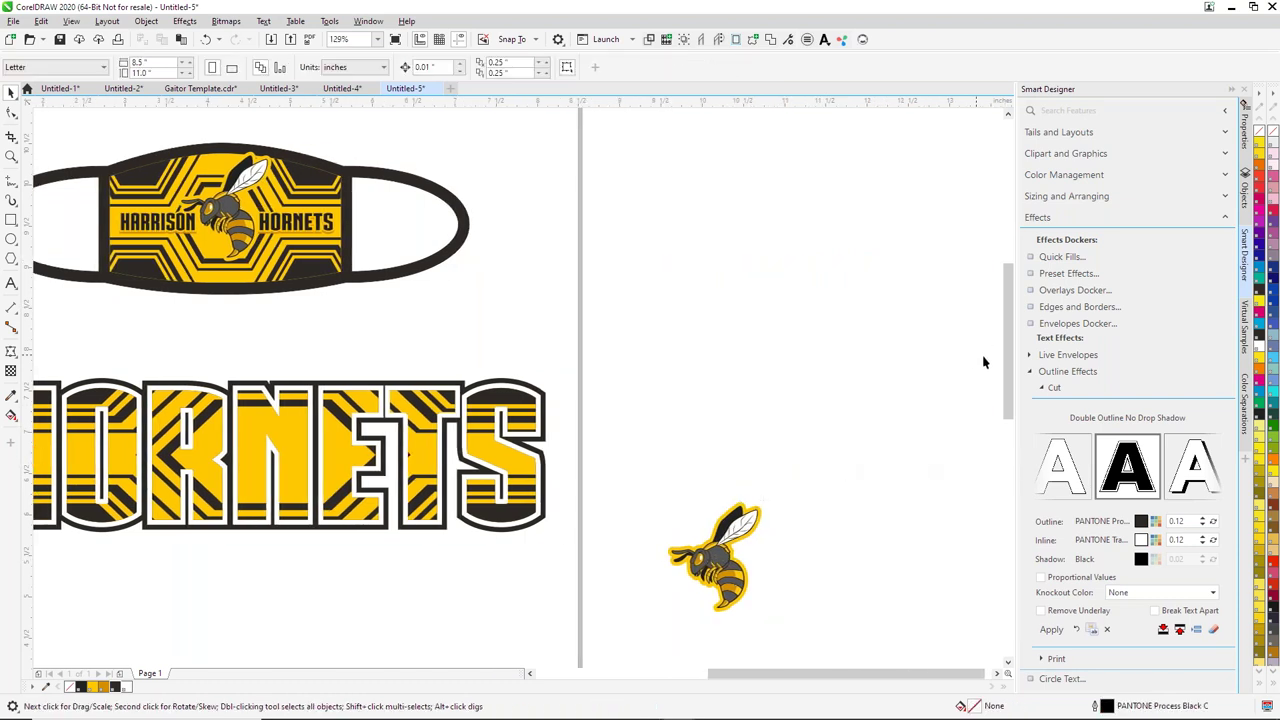
Step: Enlarge the bee group proportionally to about 1.57 by 1.84 inches
left_click_drag(1009, 390, 1009, 447)
left_click_drag(636, 266, 805, 487)
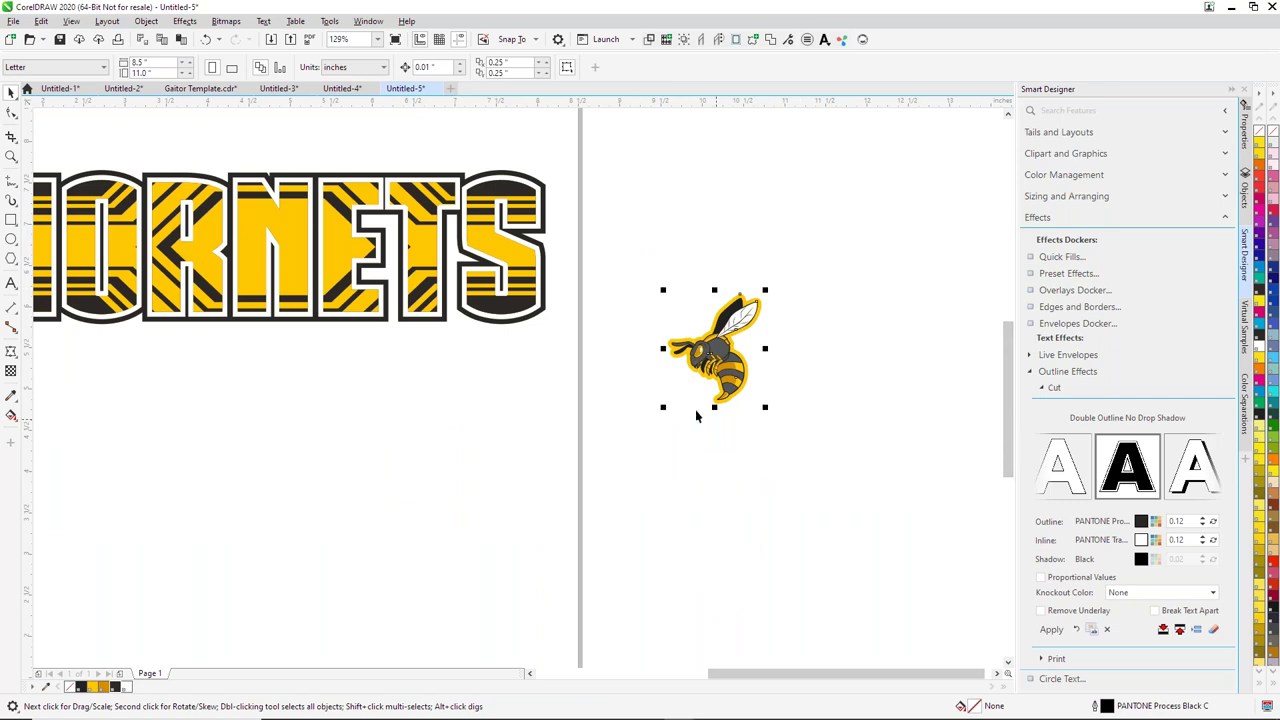
left_click_drag(664, 407, 628, 449)
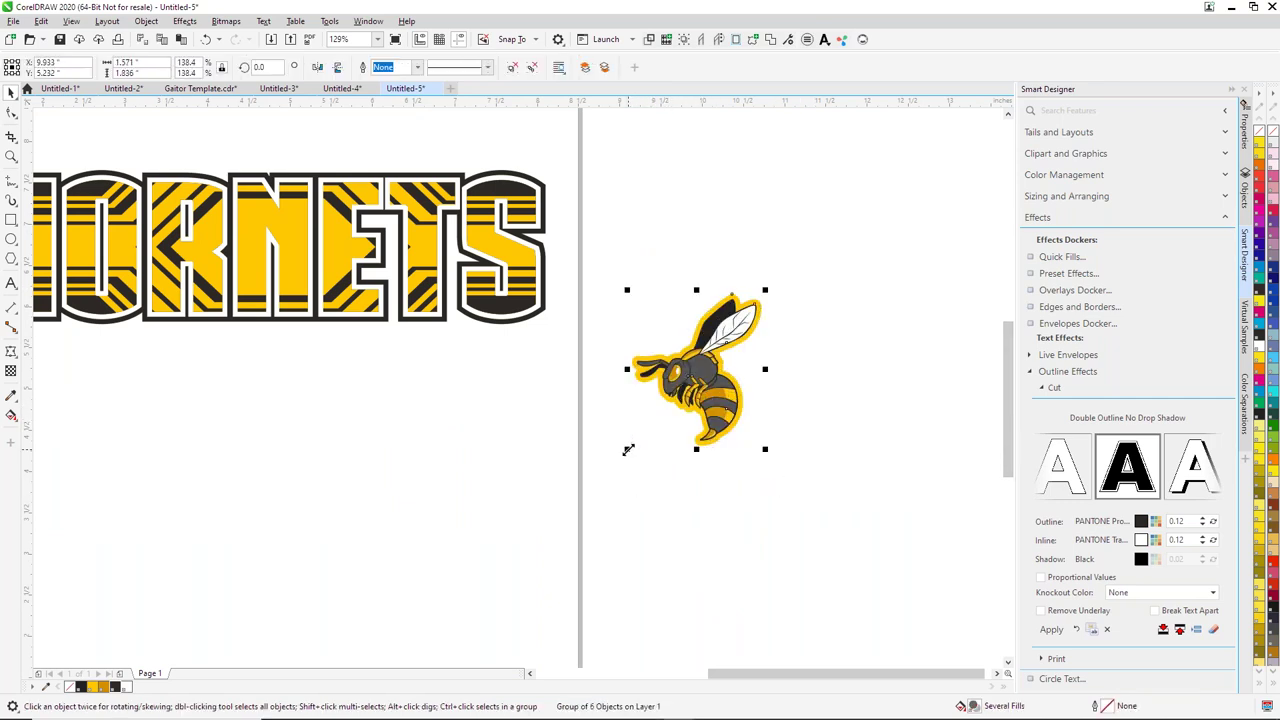
left_click(882, 388)
left_click_drag(760, 312, 777, 297)
left_click(847, 258)
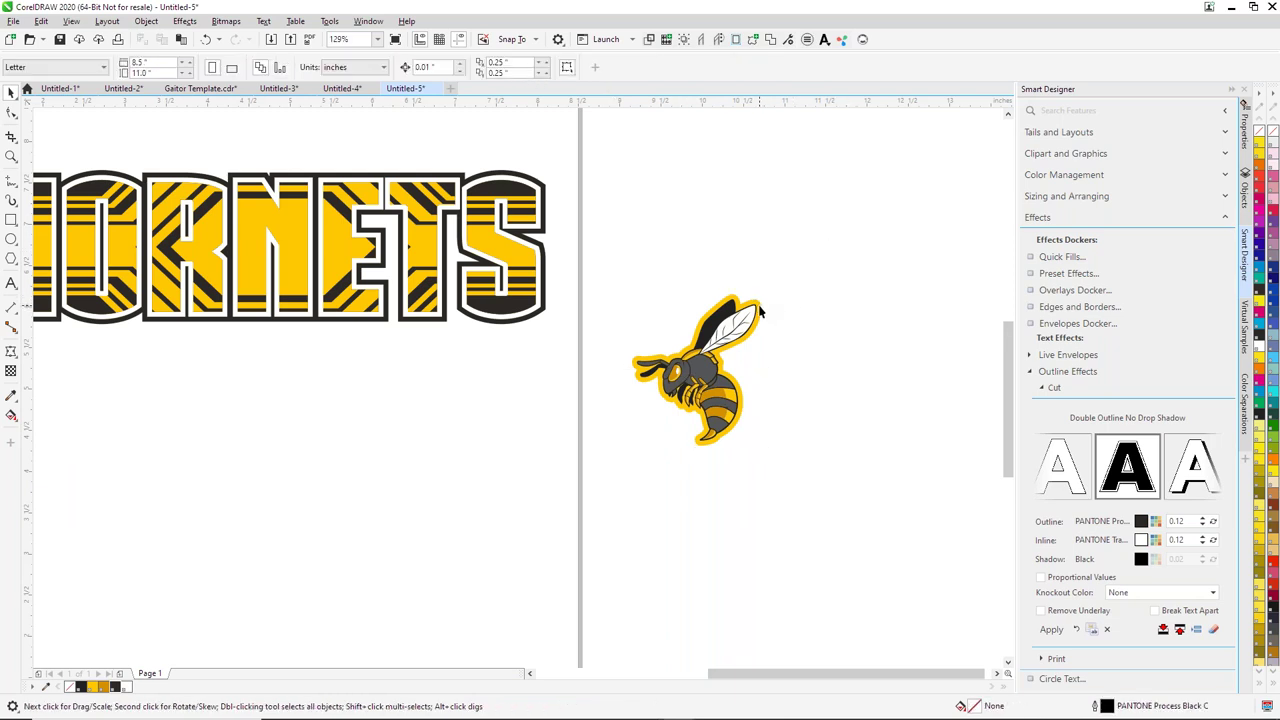
Step: Give the bee's yellow border shape a 0.75 mm PANTONE Trans. White outline with mitered corners, placed behind the fill and scaling with the object
left_click(760, 312)
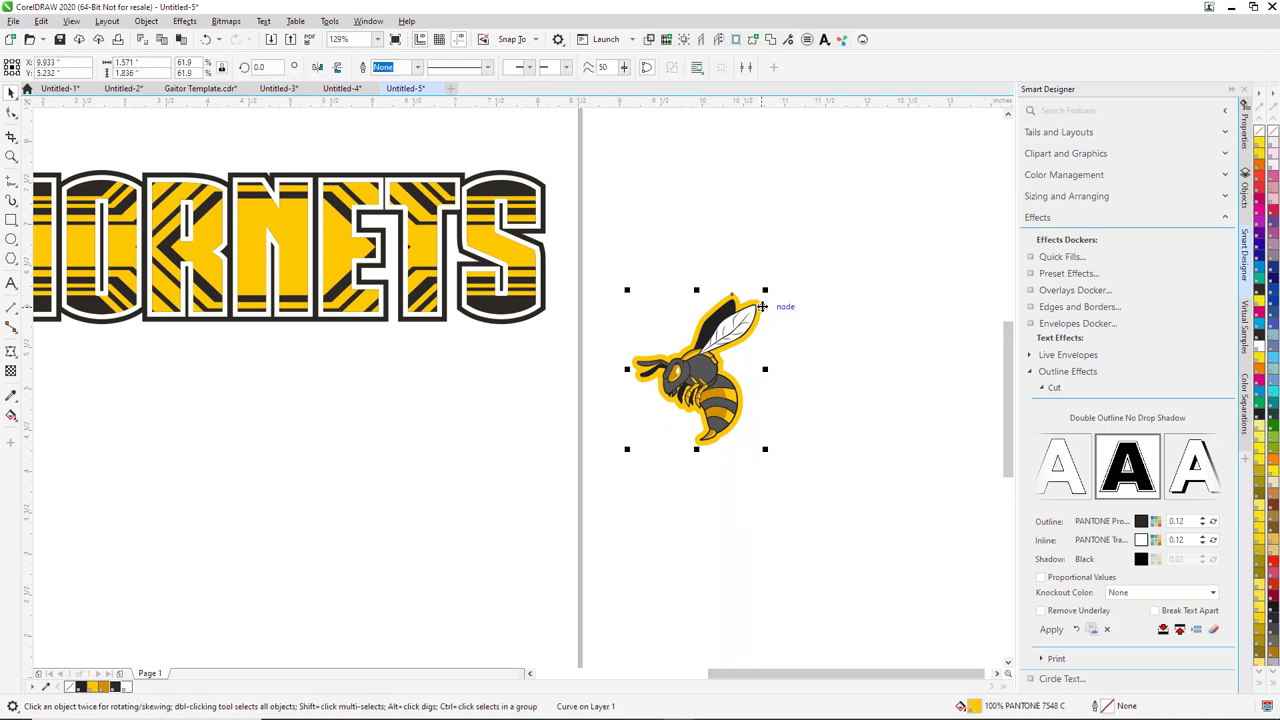
right_click(1261, 347)
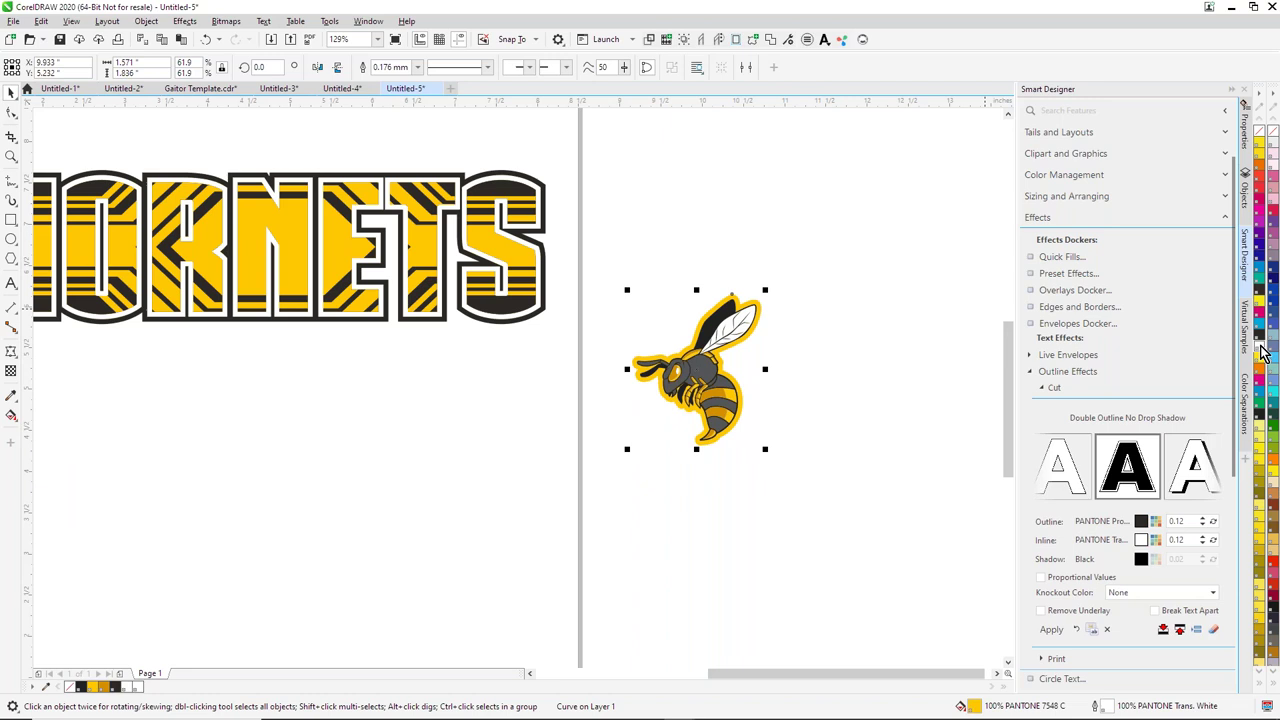
double_click(1097, 707)
left_click(557, 315)
left_click(521, 395)
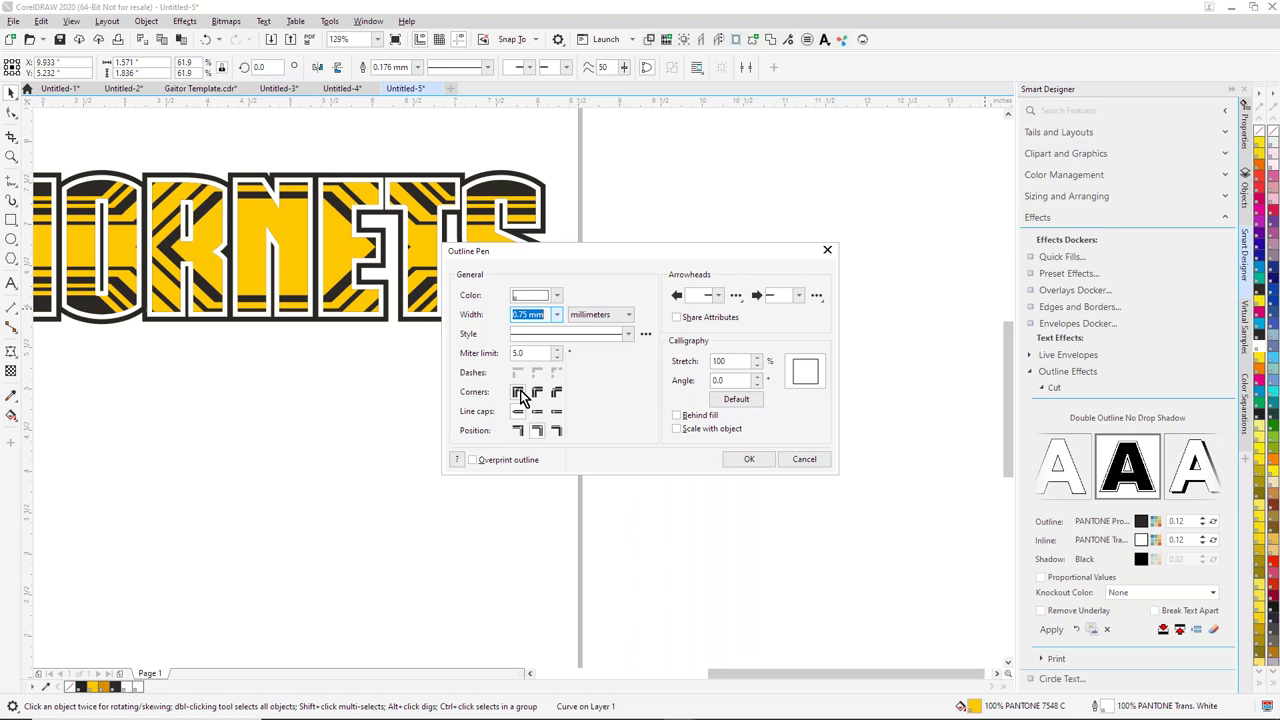
left_click(690, 416)
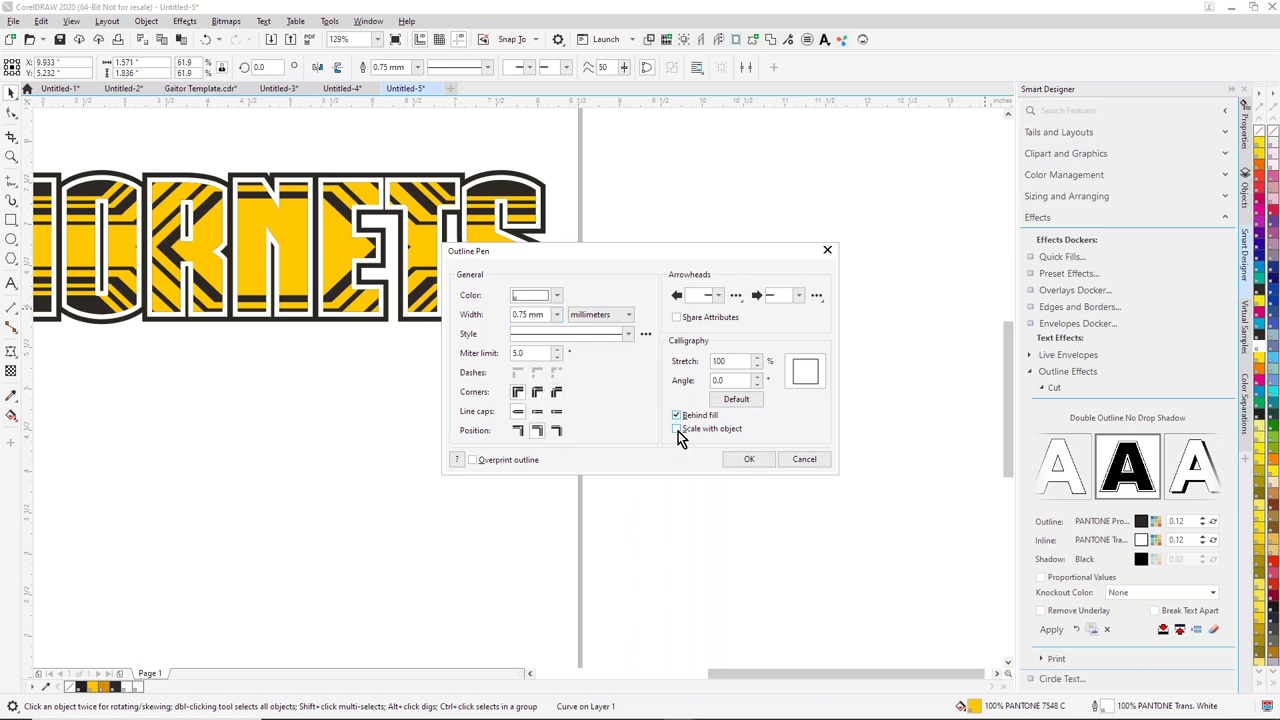
left_click(744, 462)
Step: Scale the whole bee down to about 1.35 by 1.58 inches and move it over the N of the HORNETS lettering
left_click_drag(812, 525, 624, 287)
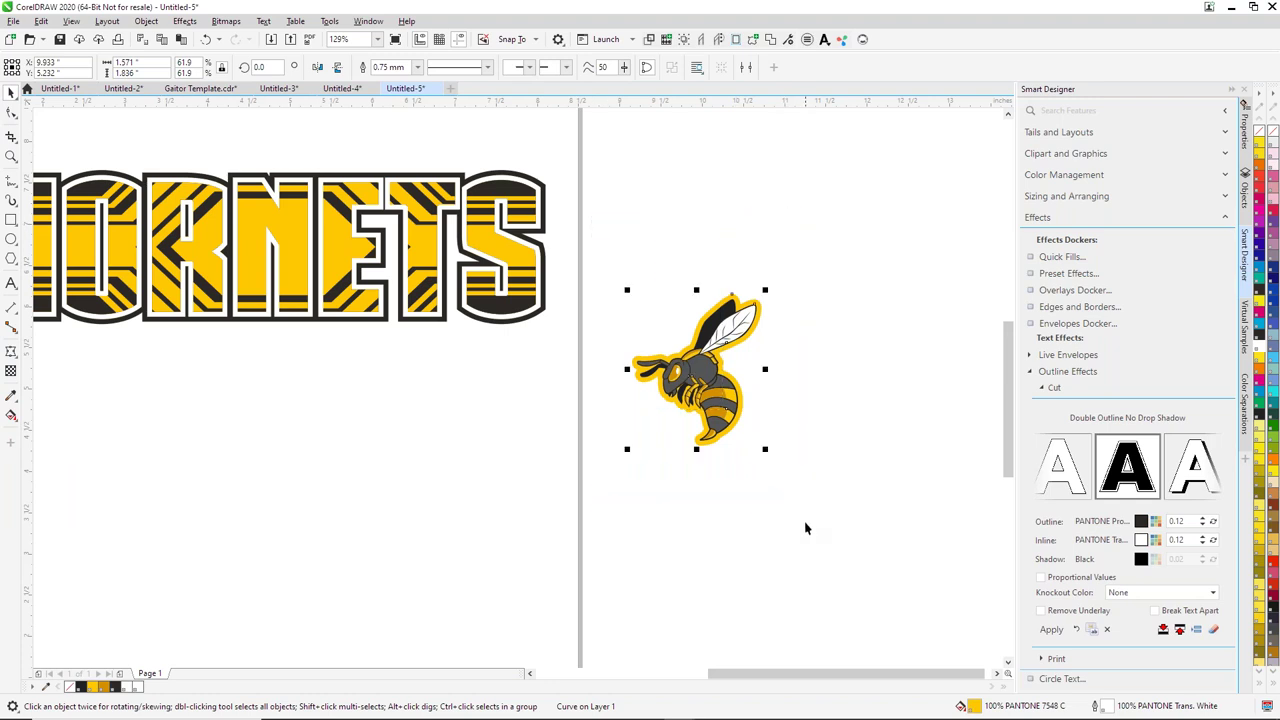
left_click_drag(767, 290, 746, 312)
left_click_drag(622, 383, 255, 282)
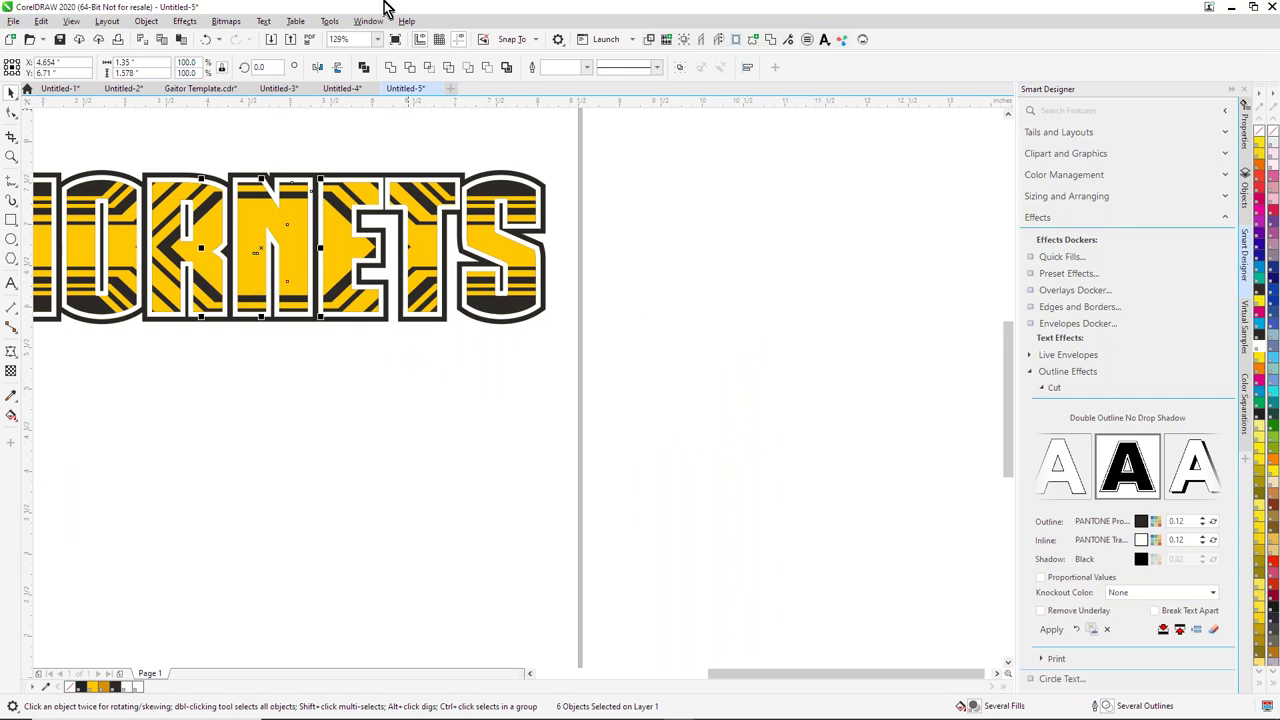
Step: Bring the bee in front of the HORNETS lettering
left_click(146, 21)
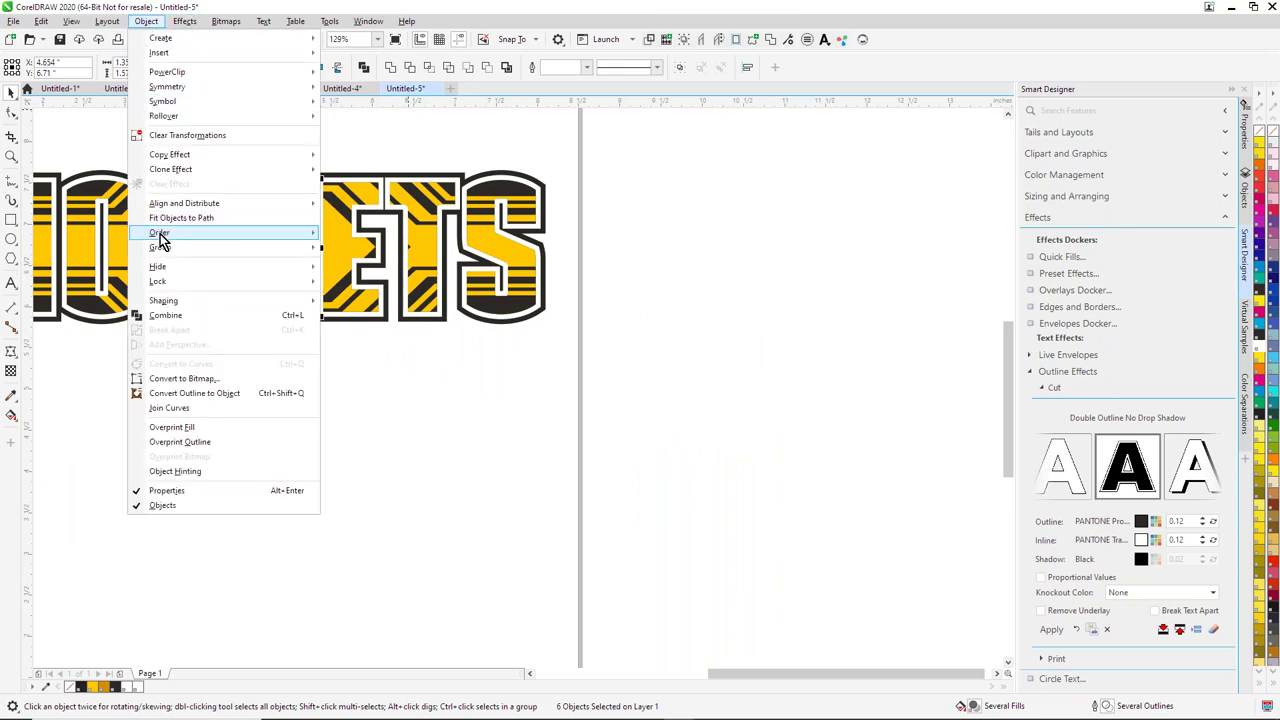
mouse_move(160, 232)
left_click(404, 240)
left_click(419, 435)
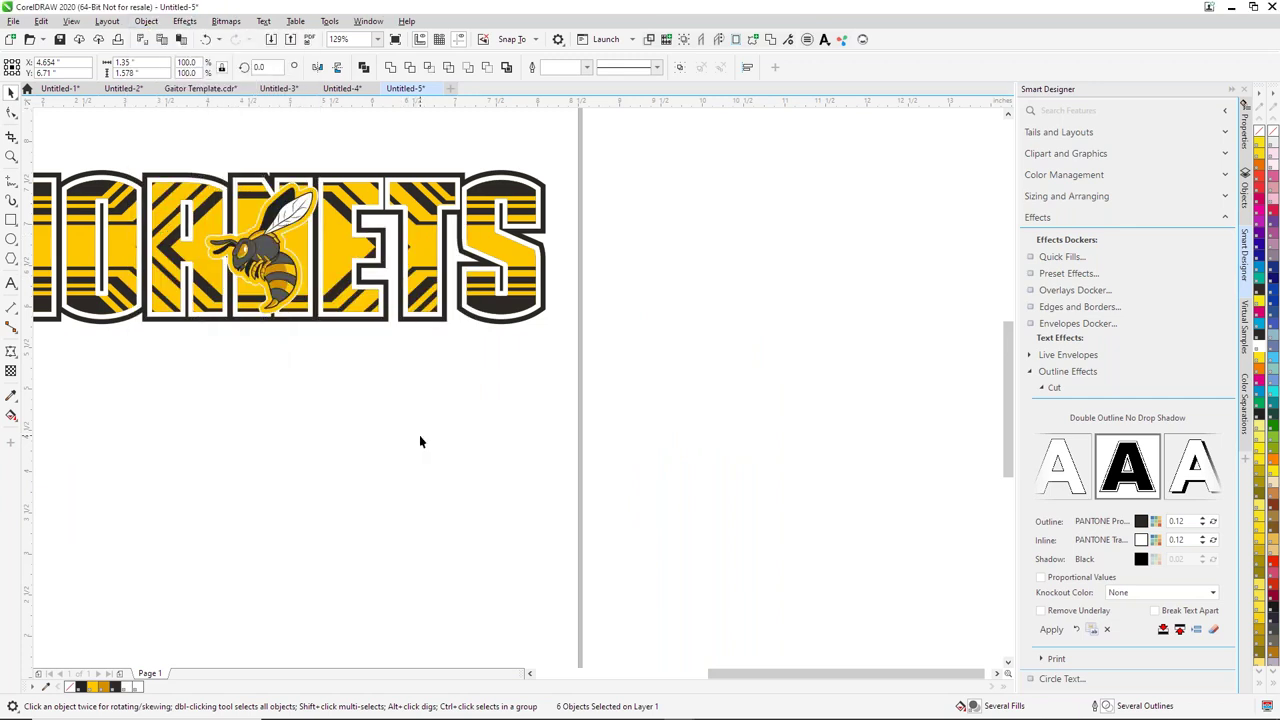
scroll(471, 414, "down", 4)
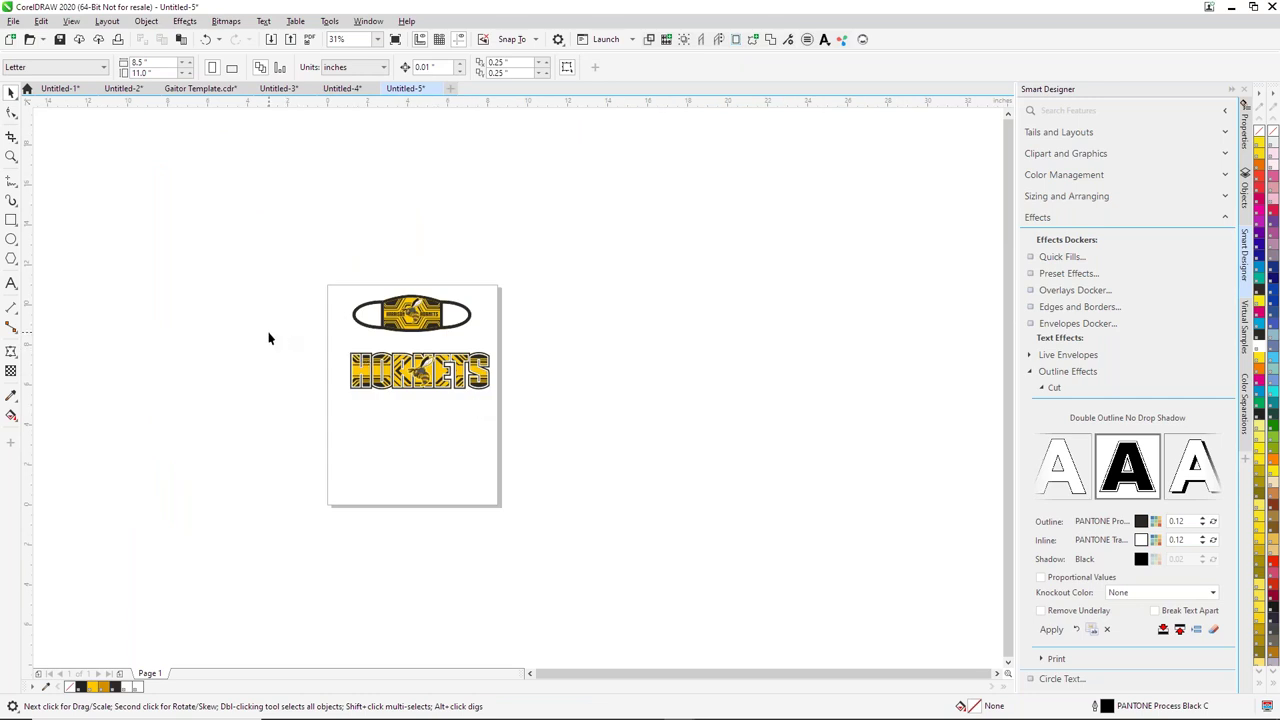
key("F4")
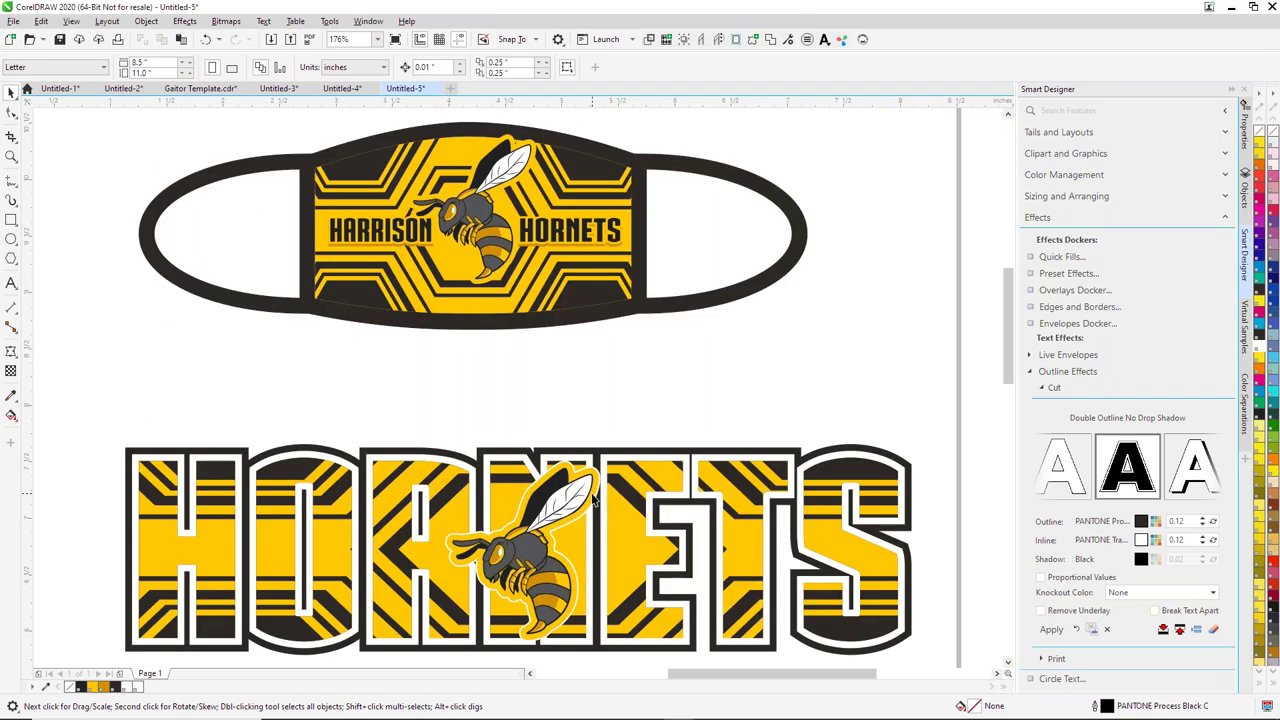
left_click(595, 498)
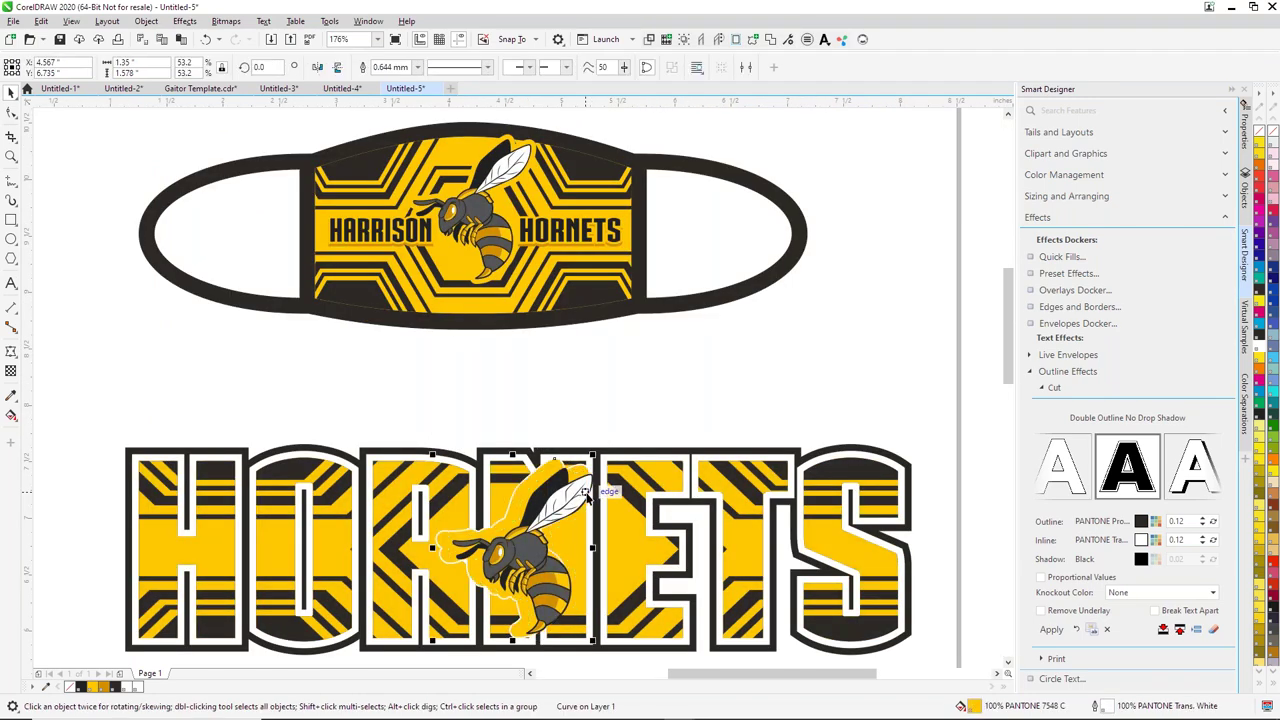
left_click_drag(587, 493, 596, 496)
left_click(520, 555)
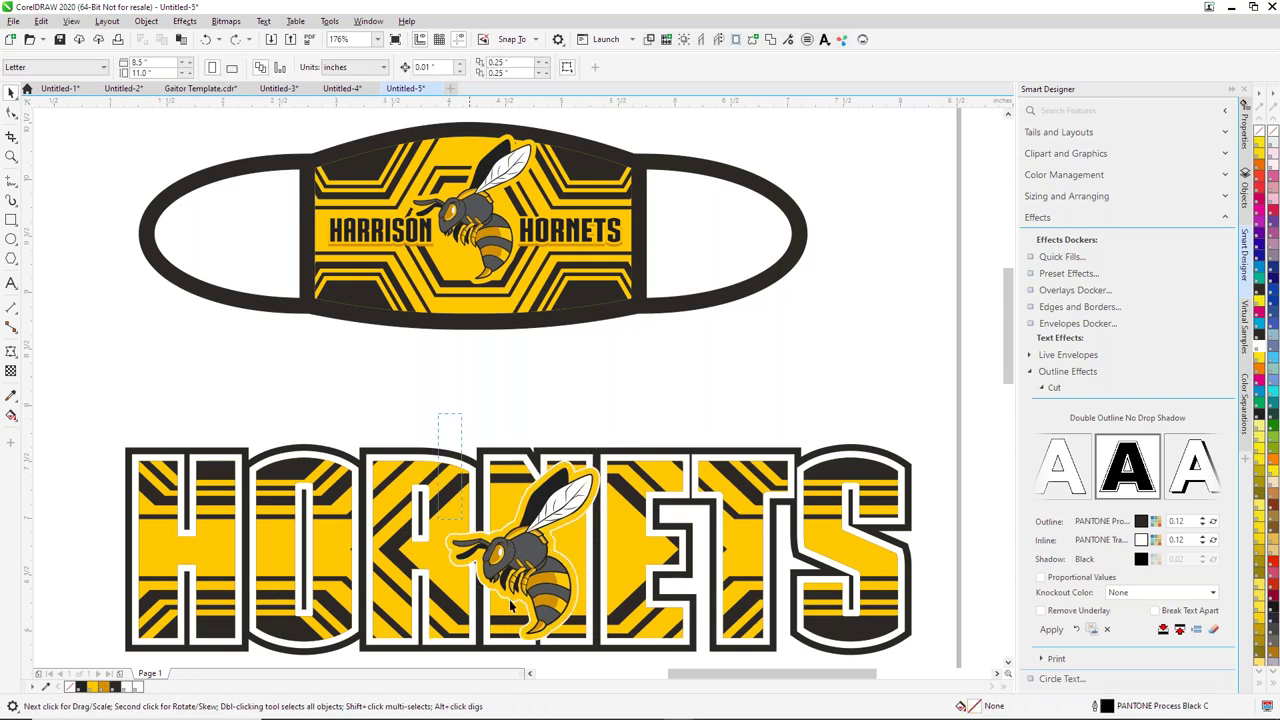
Step: Fine-tune the whole bee's position over the N to about X 4.683, Y 6.713 inches
scroll(520, 555, "down", 1)
left_click(548, 512, "shift")
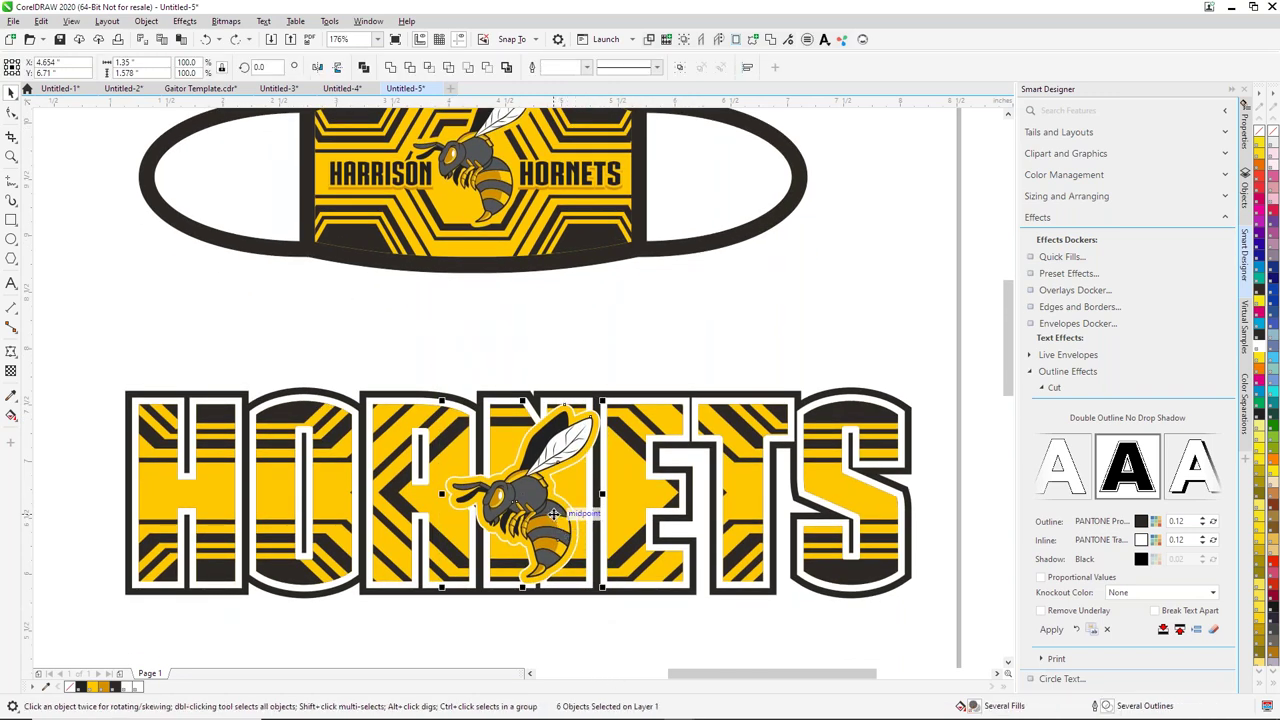
left_click_drag(548, 513, 549, 512)
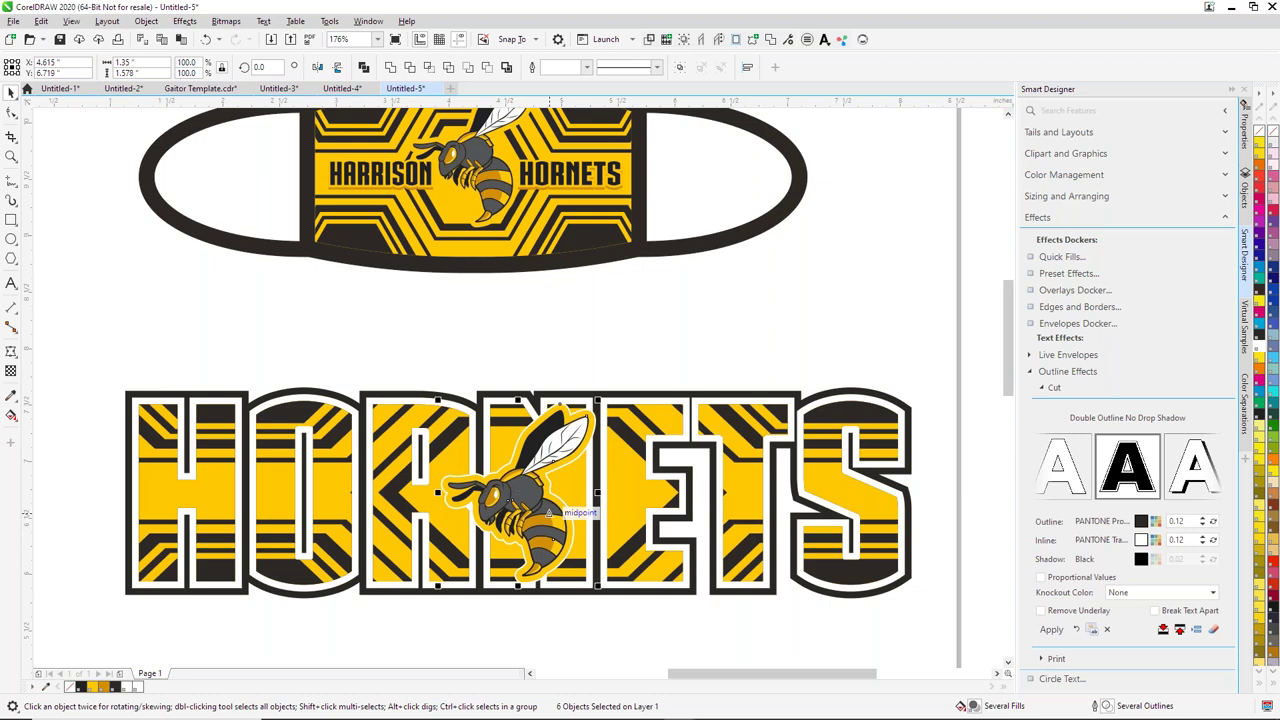
left_click_drag(548, 512, 556, 514)
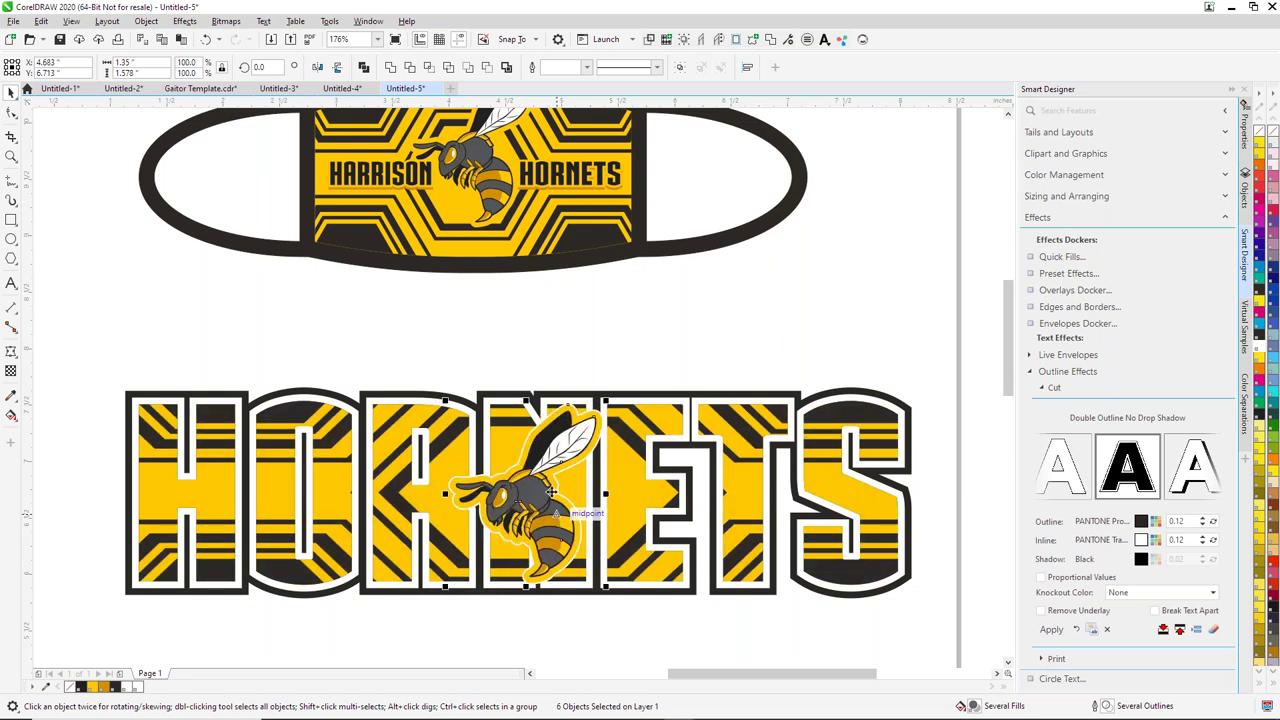
left_click(518, 290)
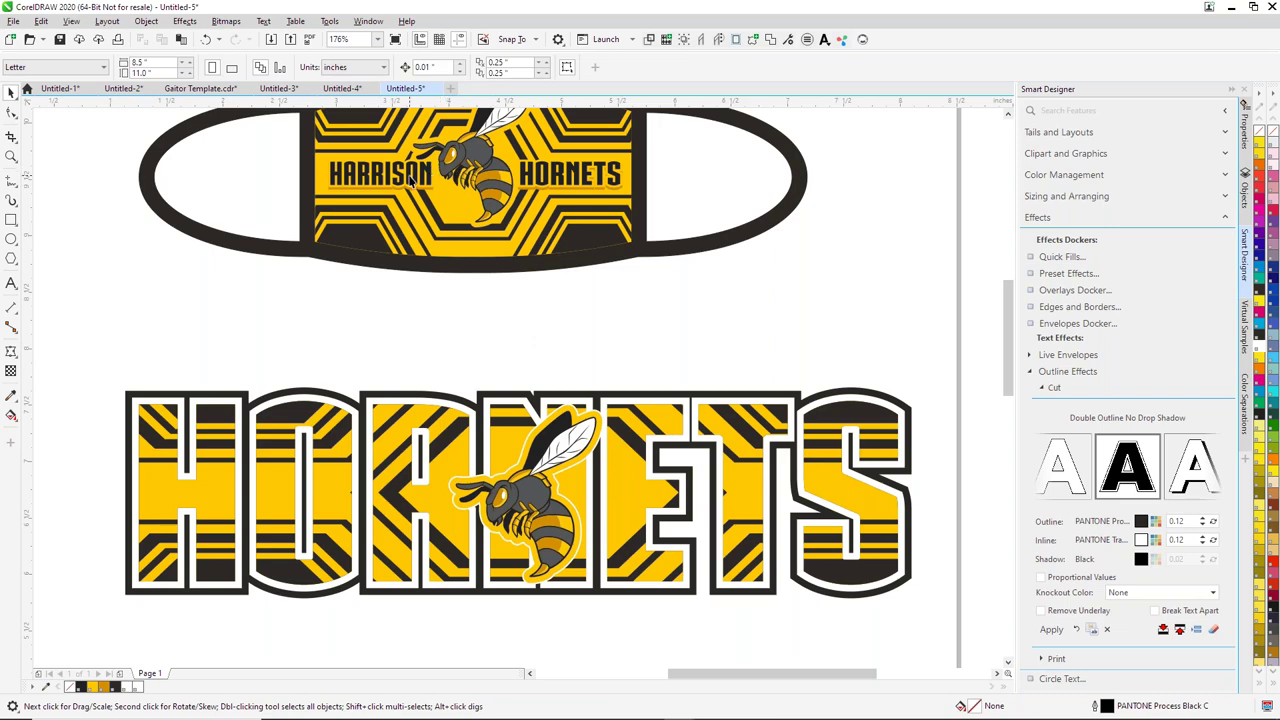
Step: Place a copy of the mask's HARRISON text between the mask and the HORNETS lettering
mouse_move(411, 178)
left_mouse_down()
mouse_move(440, 230)
mouse_move(425, 157)
left_mouse_up()
left_click(512, 67)
left_click(474, 332)
left_click_drag(400, 175, 462, 358)
right_click(484, 364)
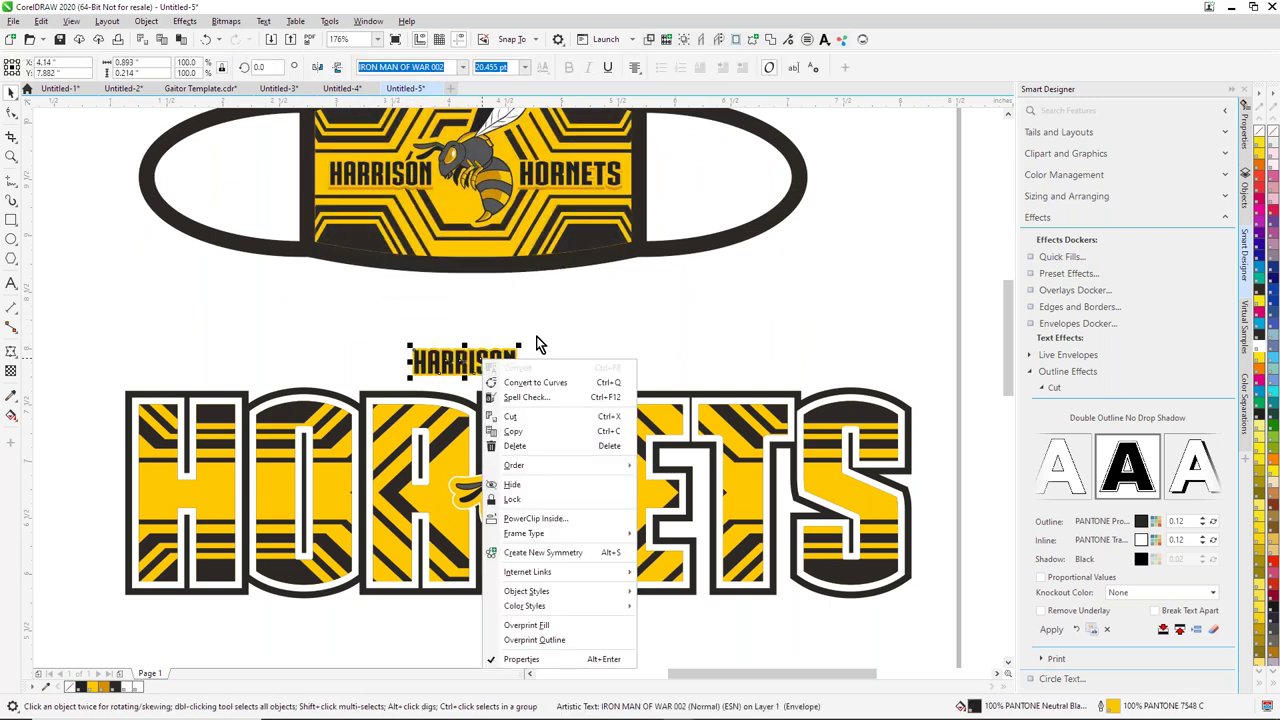
left_click(538, 345)
Step: Try the HARRISON text at about 2.67 by 0.64 inches, centered above the HORNETS lettering, and delete it
left_click(646, 329)
left_click(515, 353)
left_click_drag(518, 346, 720, 298)
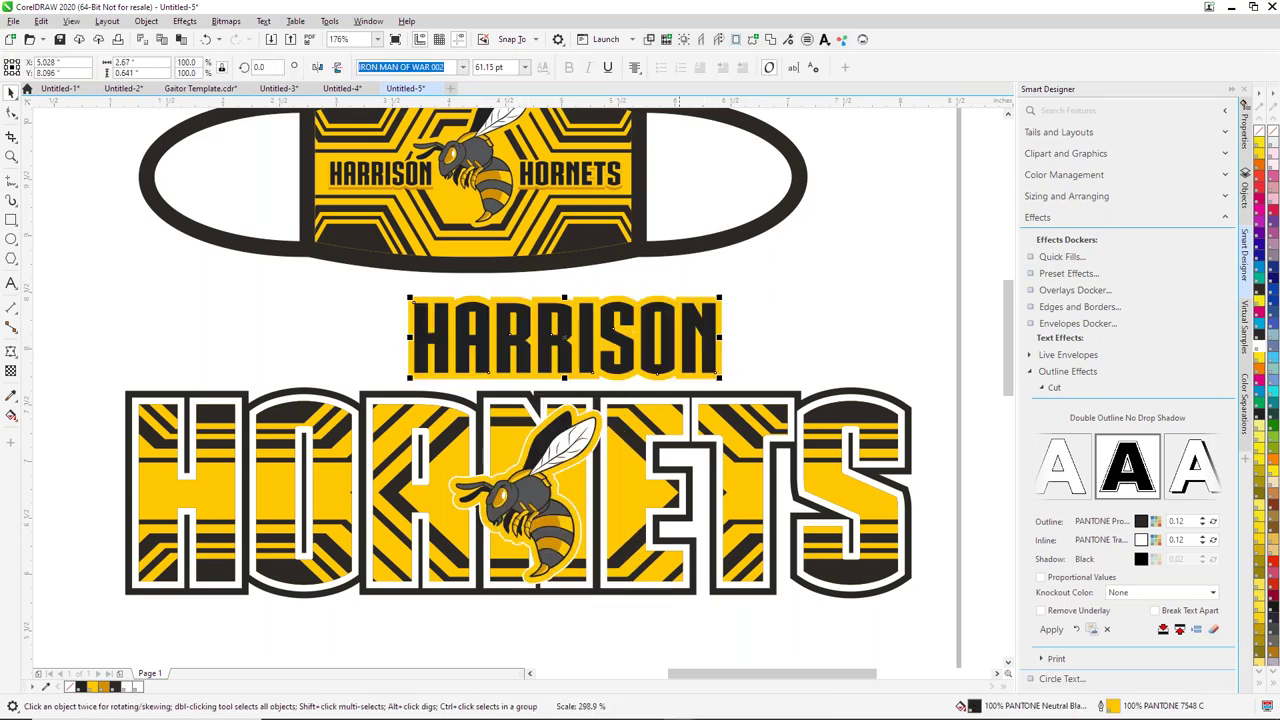
left_click_drag(562, 342, 502, 343)
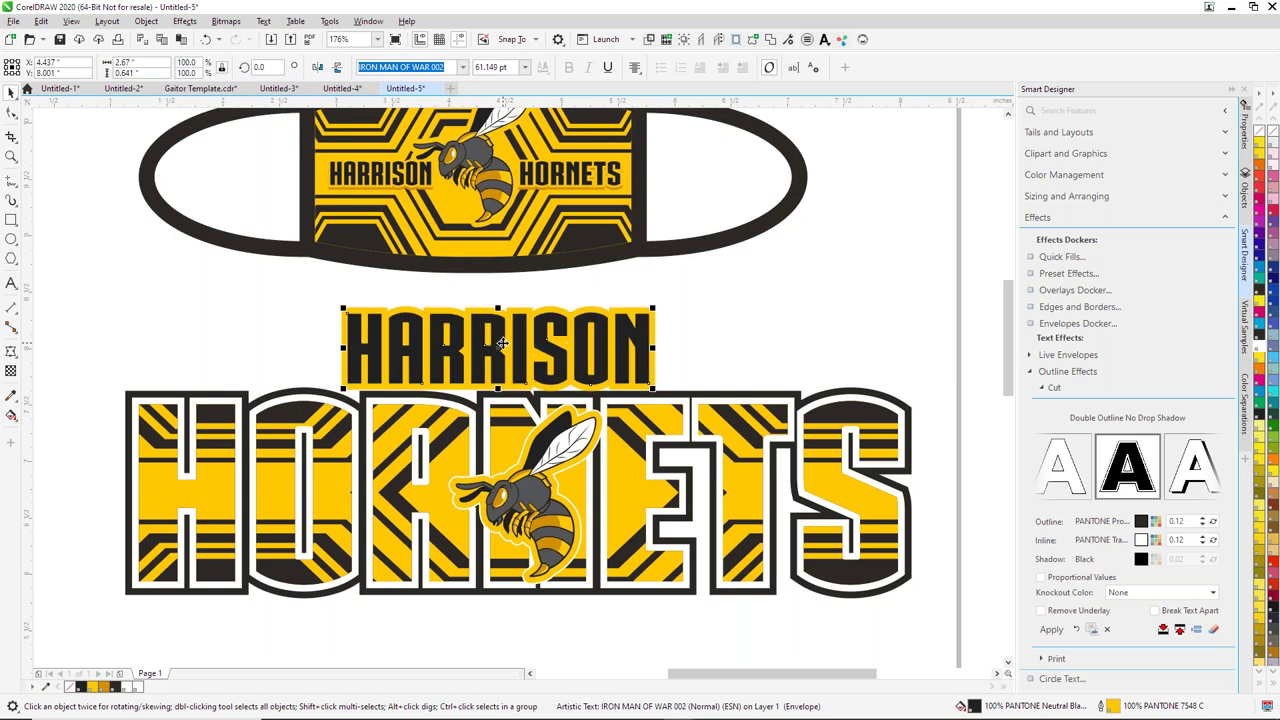
key("Delete")
Step: Apply the complete HORNETS and bee artwork to the PC 61 T Shirt Athletic Heather LC product blank as a virtual sample
scroll(695, 410, "down", 3)
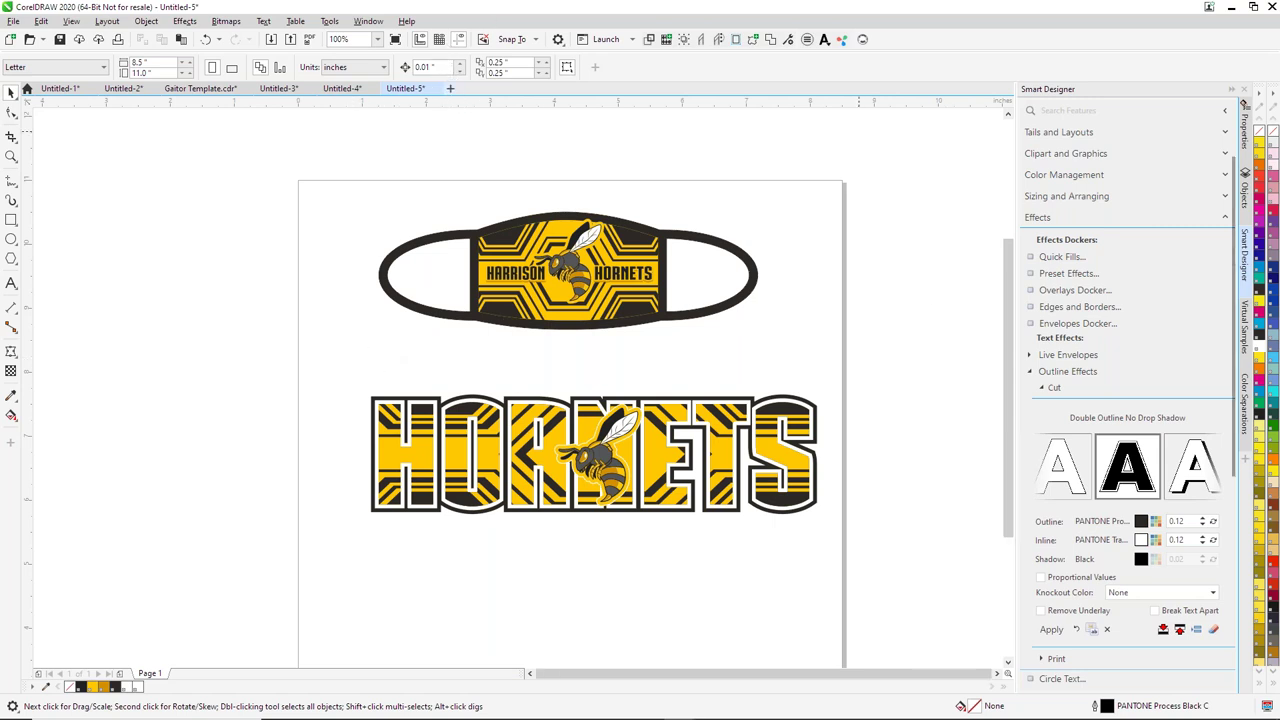
left_click(405, 89)
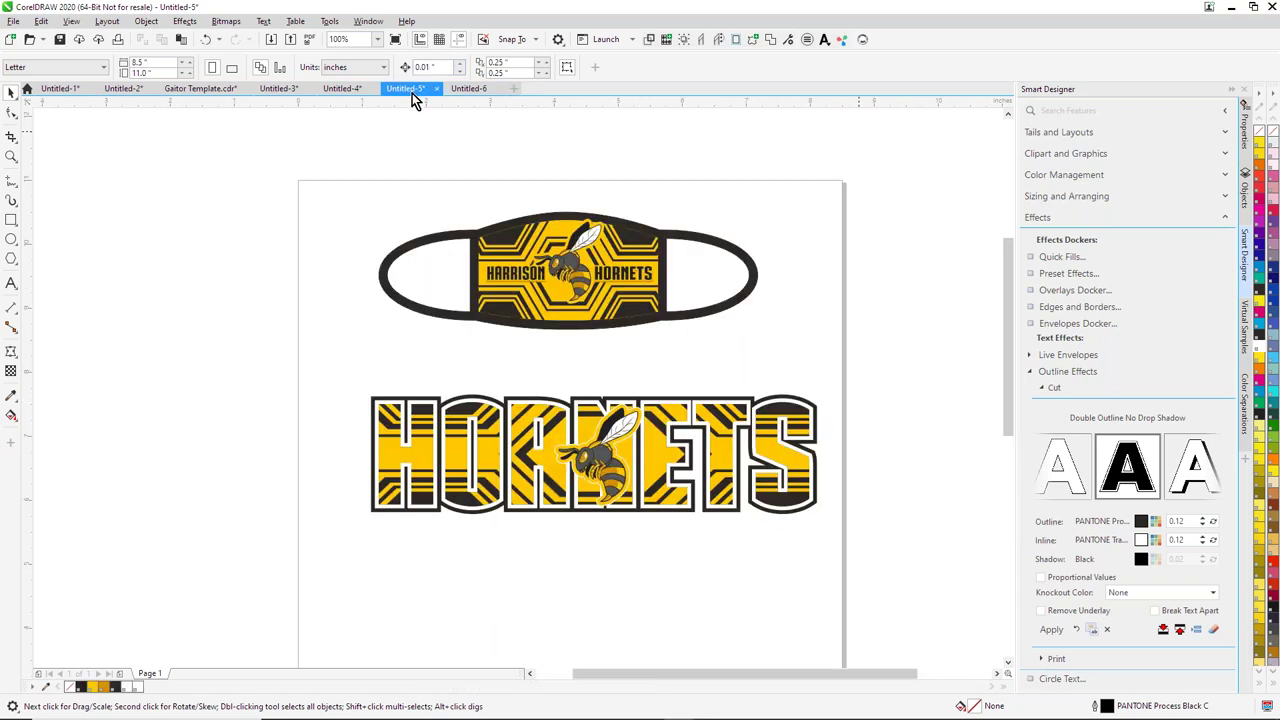
left_click_drag(310, 376, 846, 608)
left_click(1246, 330)
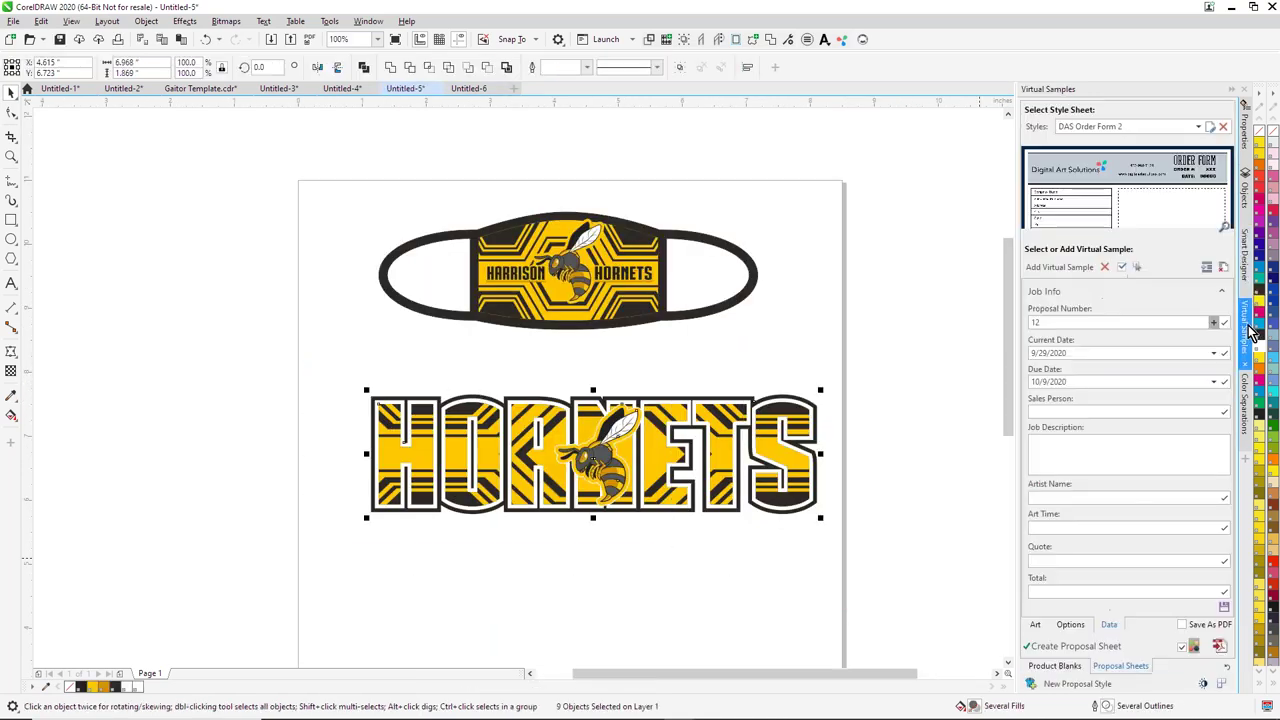
left_click(1055, 666)
left_click_drag(1231, 268, 1229, 366)
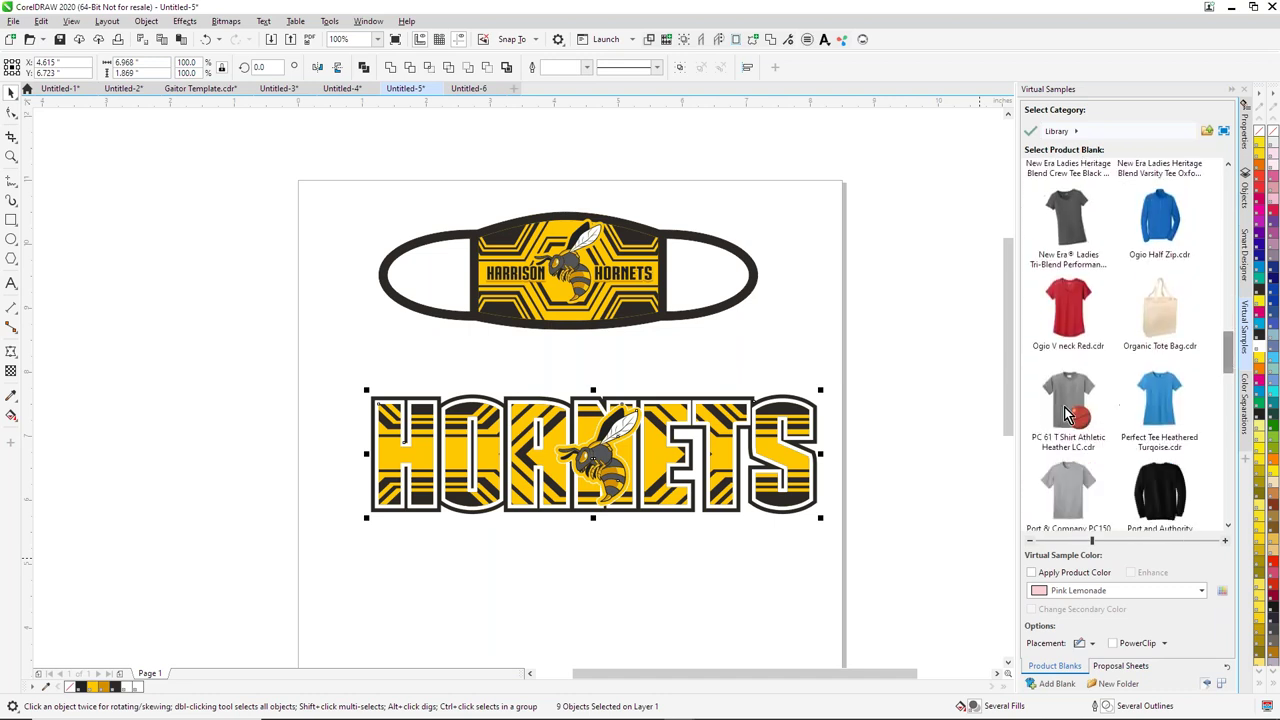
double_click(1068, 410)
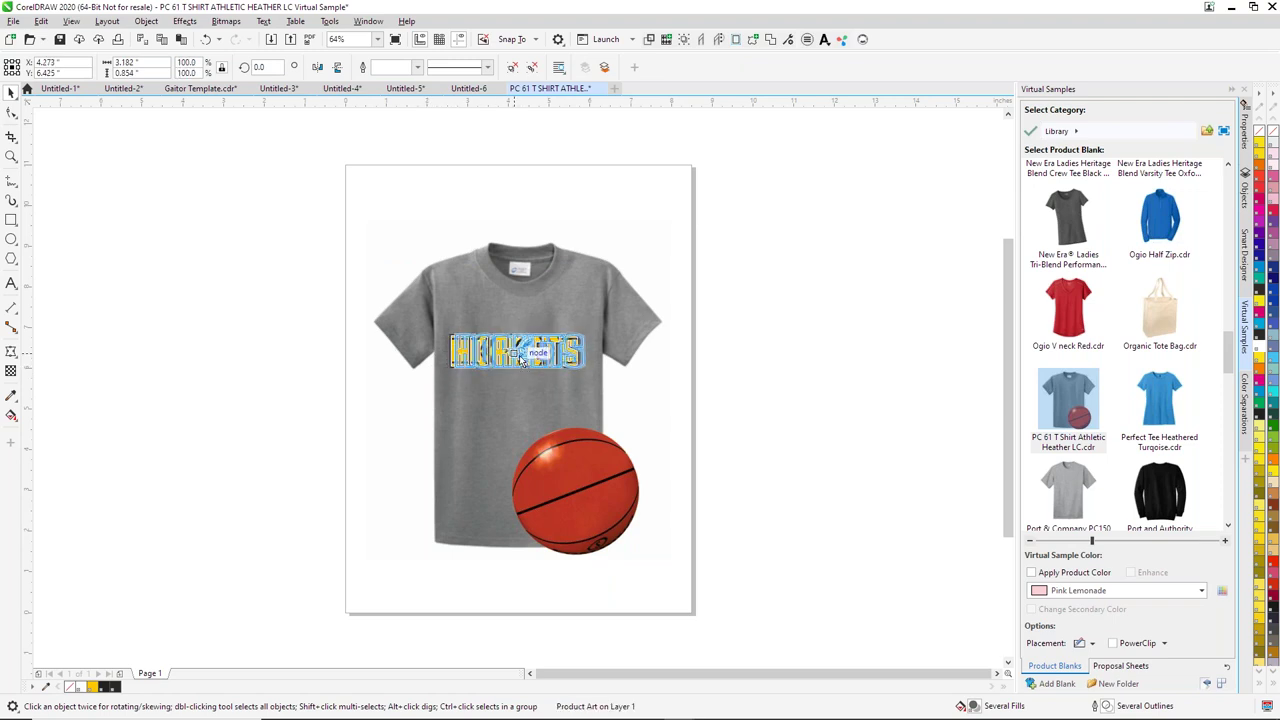
Step: Choose Style 2 as the style sheet for a proposal sheet
left_click(771, 355)
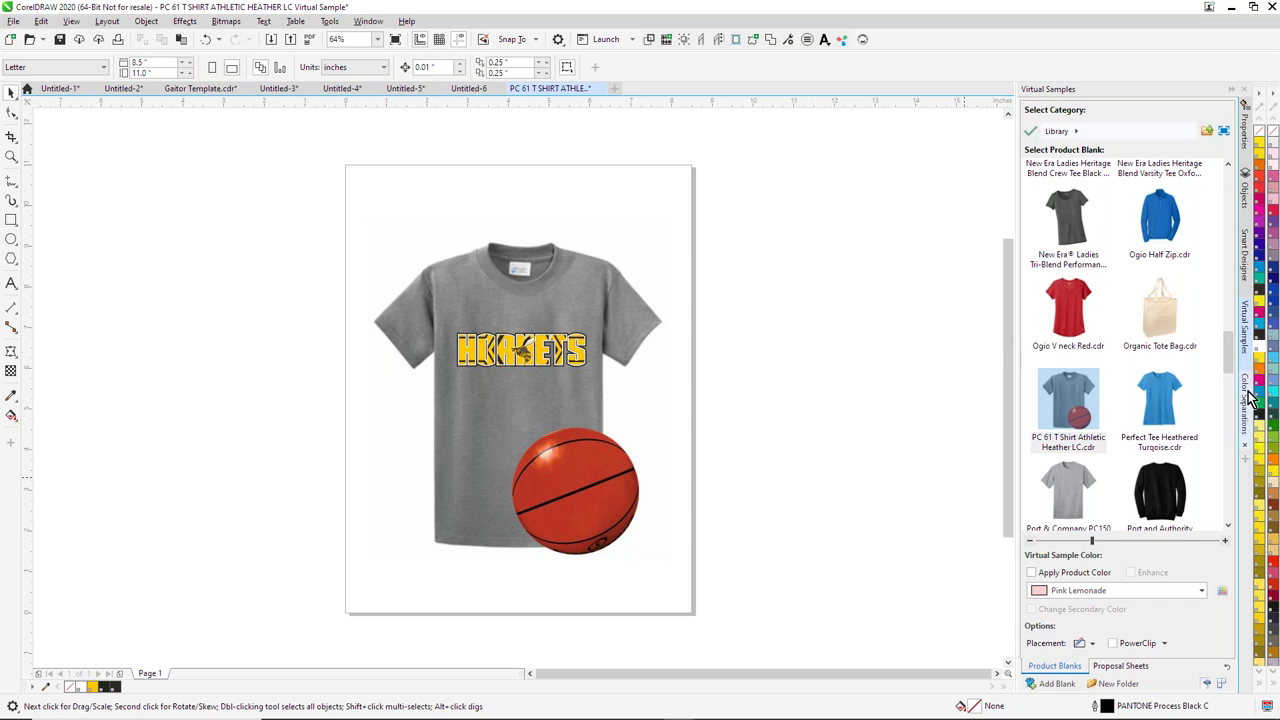
left_click(1240, 332)
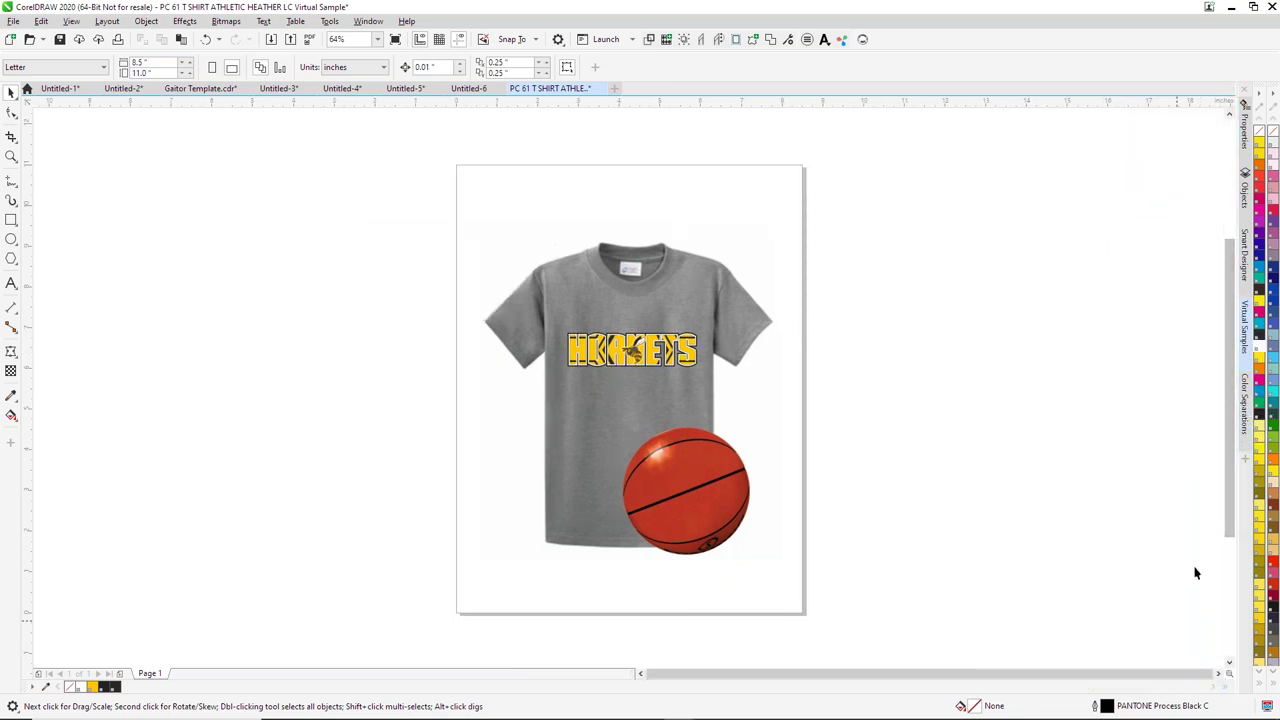
left_click(1240, 328)
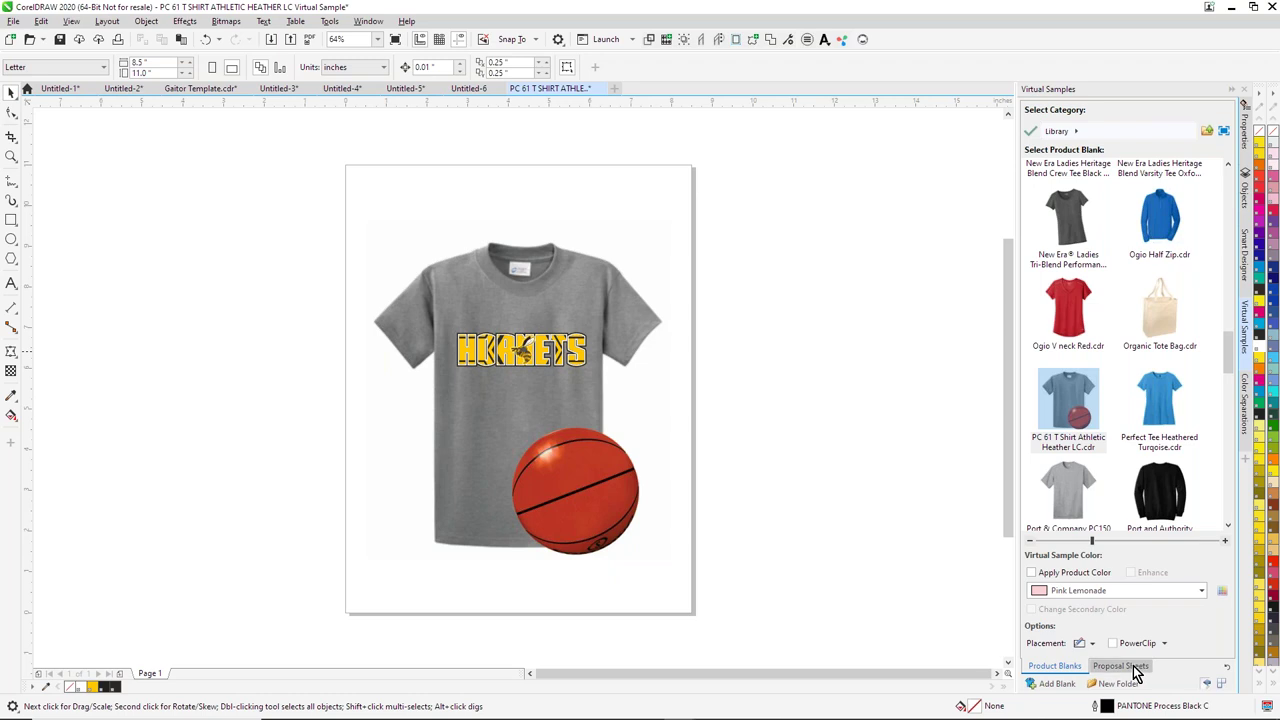
left_click(1136, 667)
left_click(1198, 127)
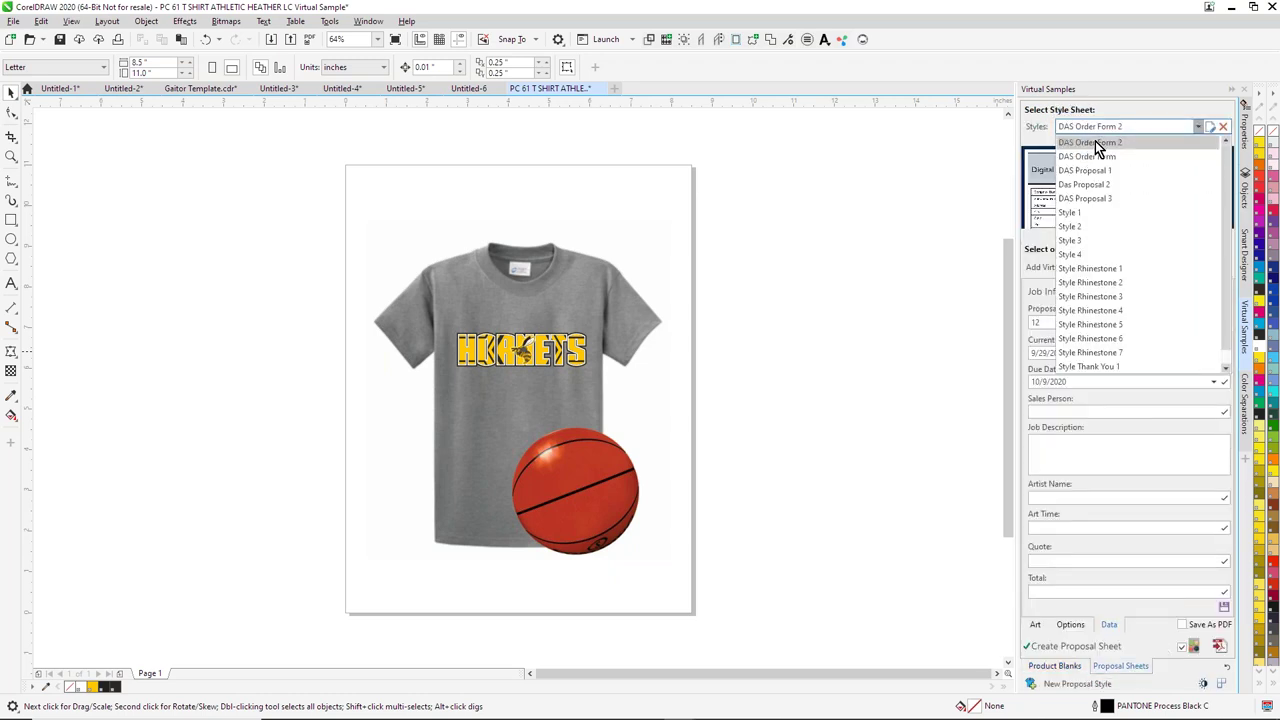
left_click(1085, 228)
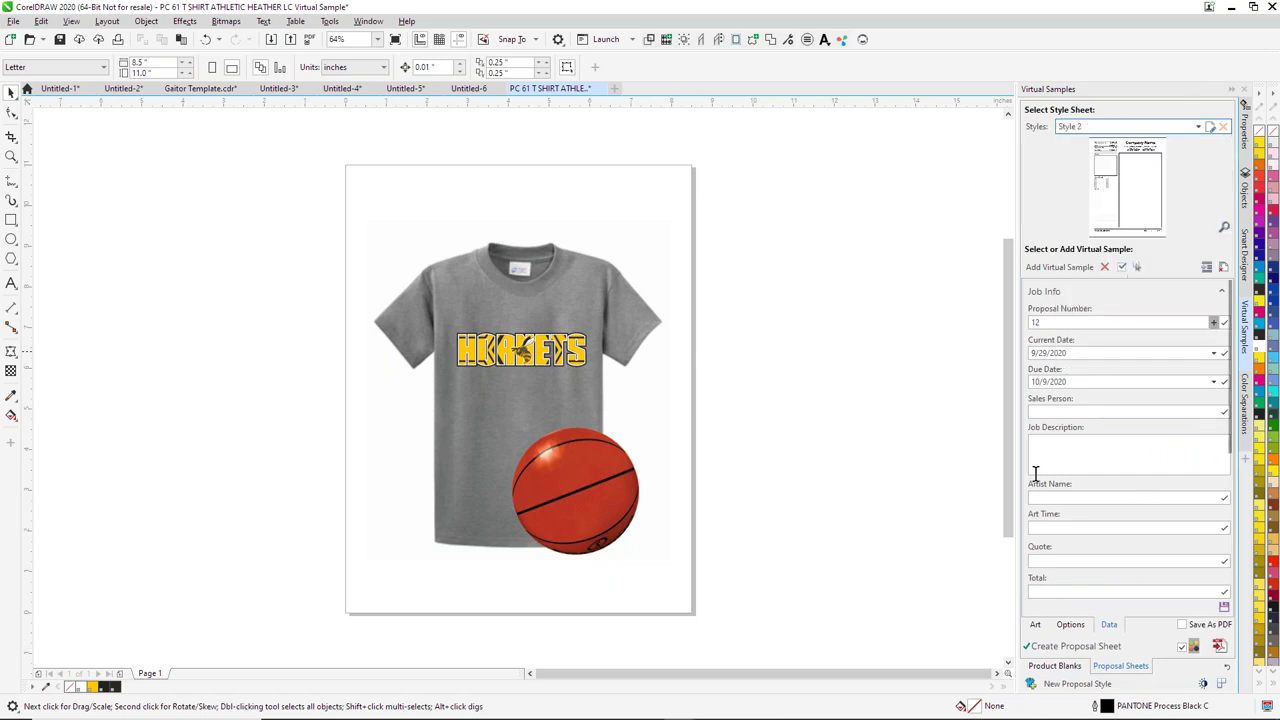
left_click(1064, 670)
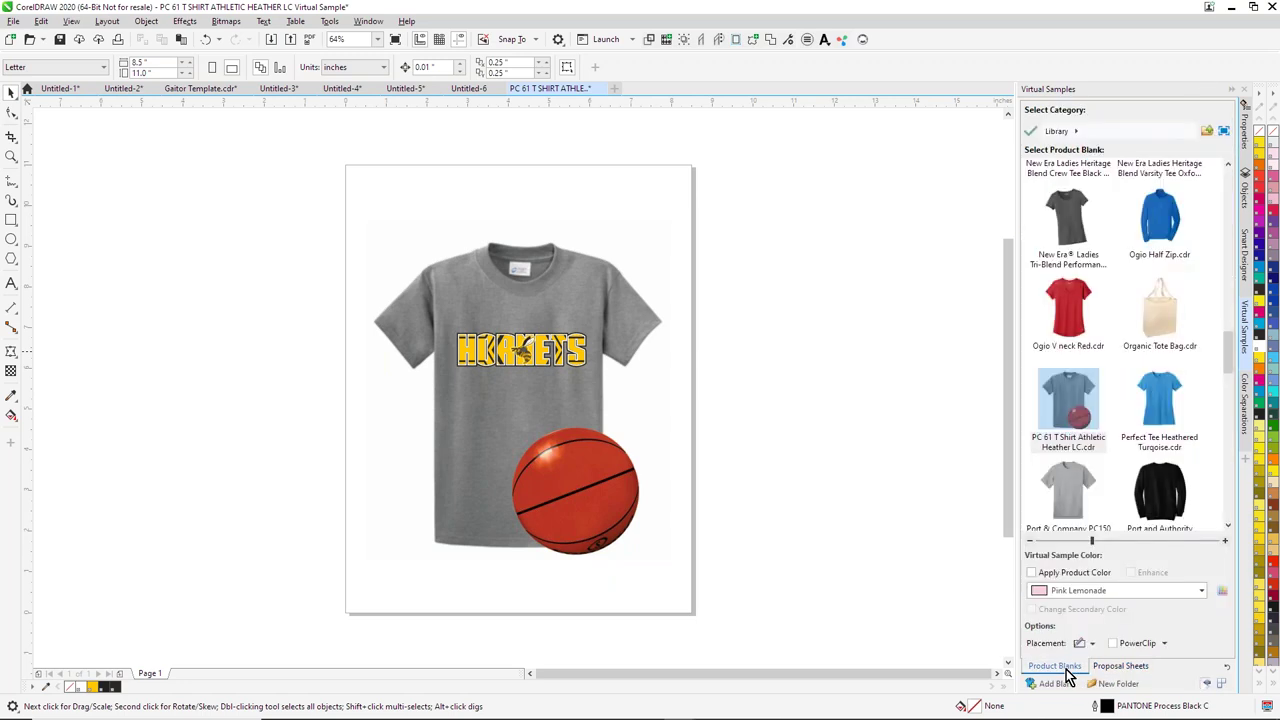
left_click(1118, 666)
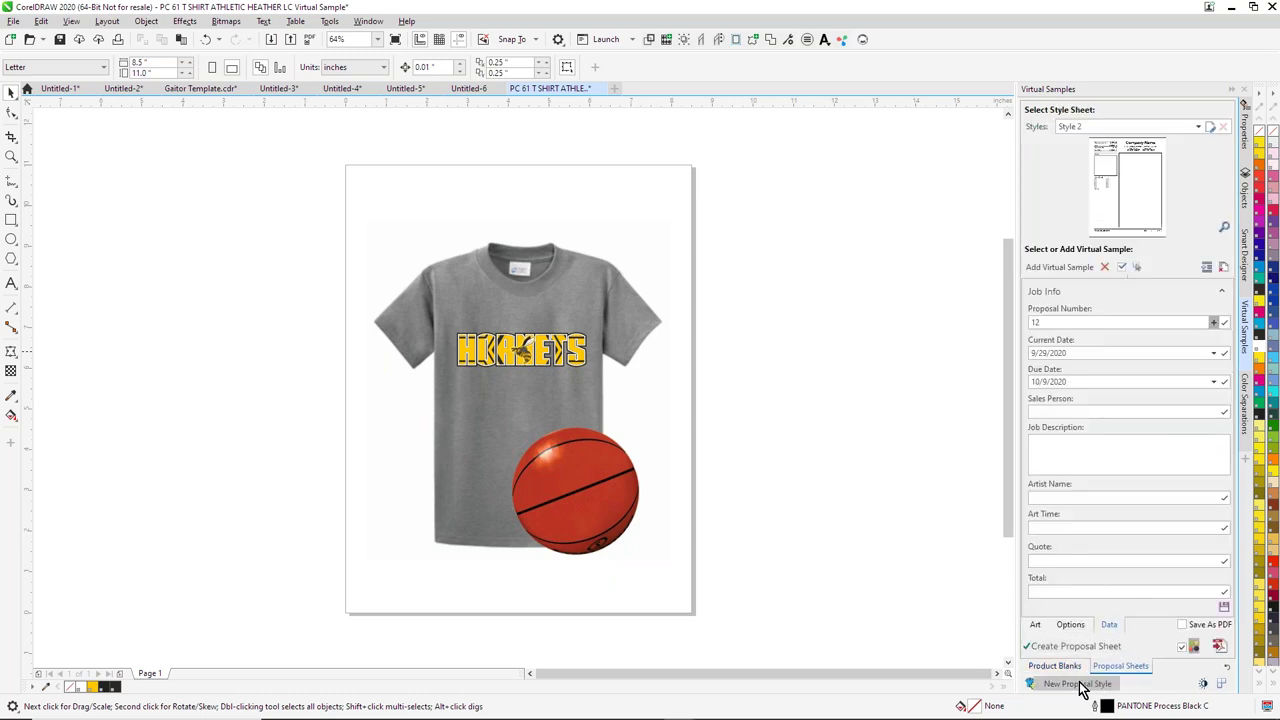
Step: Clear the proposal's virtual sample list and add the complete T-shirt with the HORNETS artwork and basketball as a sample
left_click(1035, 624)
left_click(1106, 267)
left_click(685, 391)
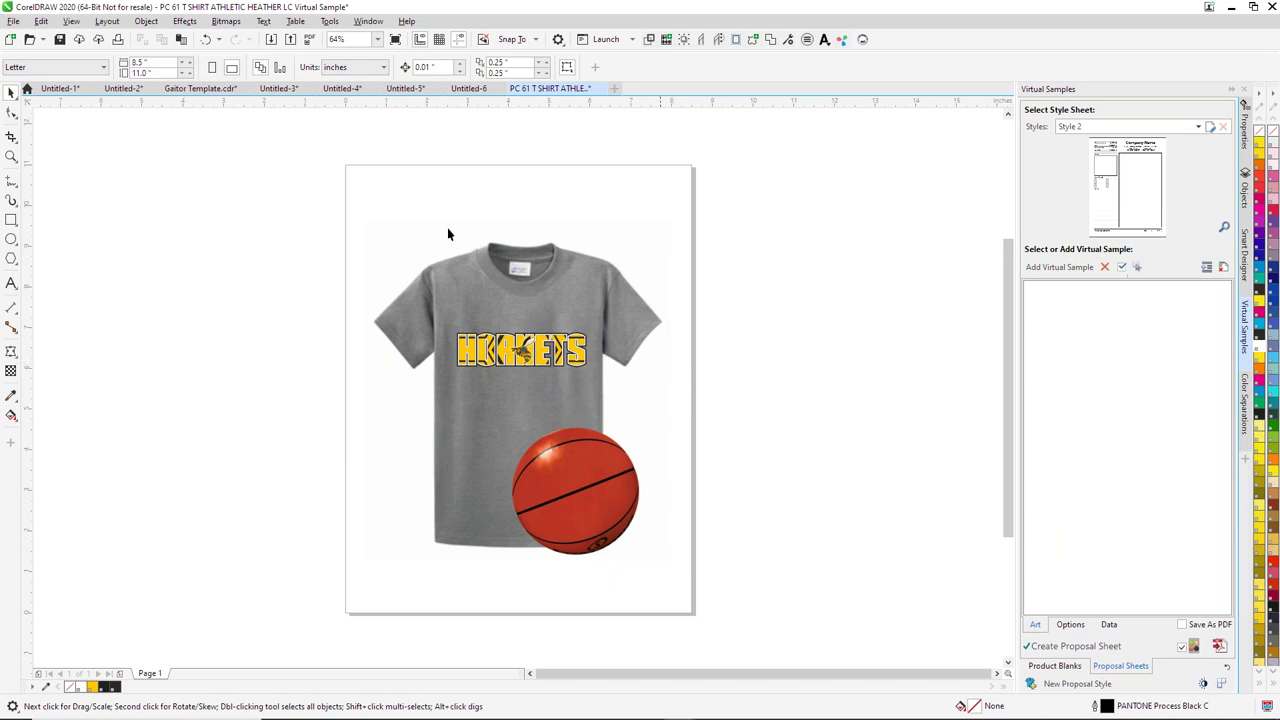
left_click_drag(287, 199, 751, 631)
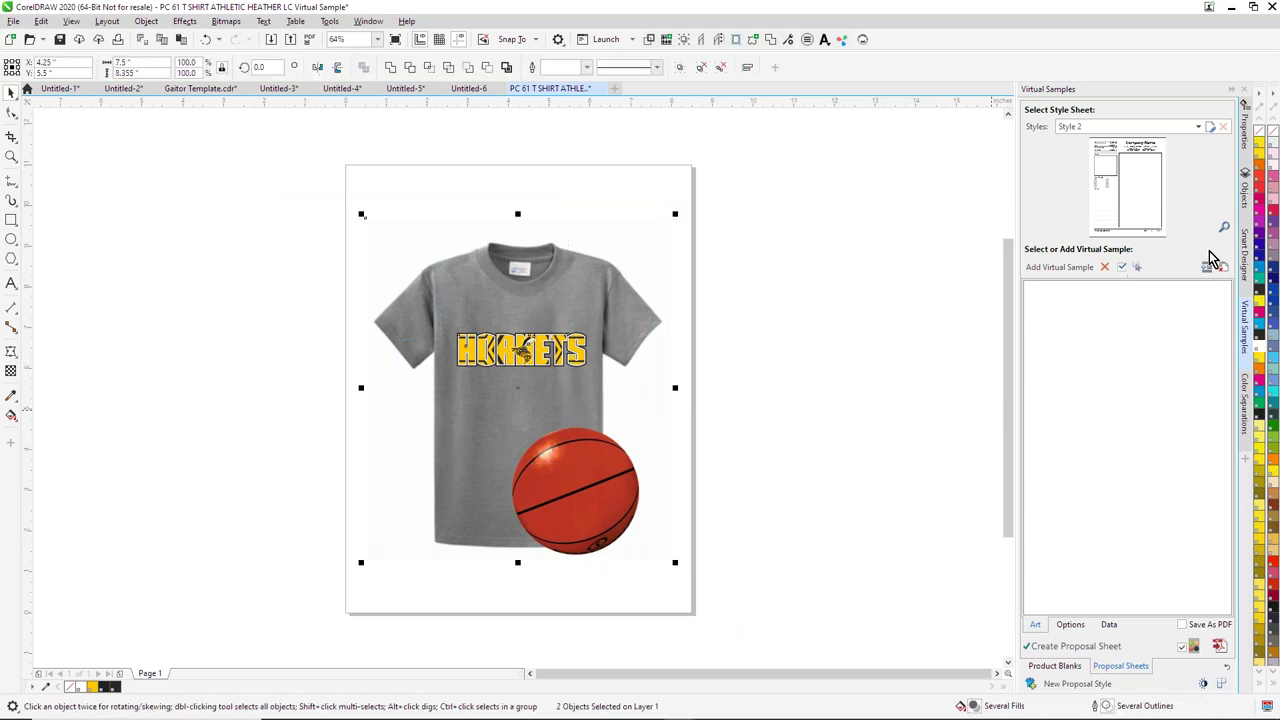
left_click(1059, 268)
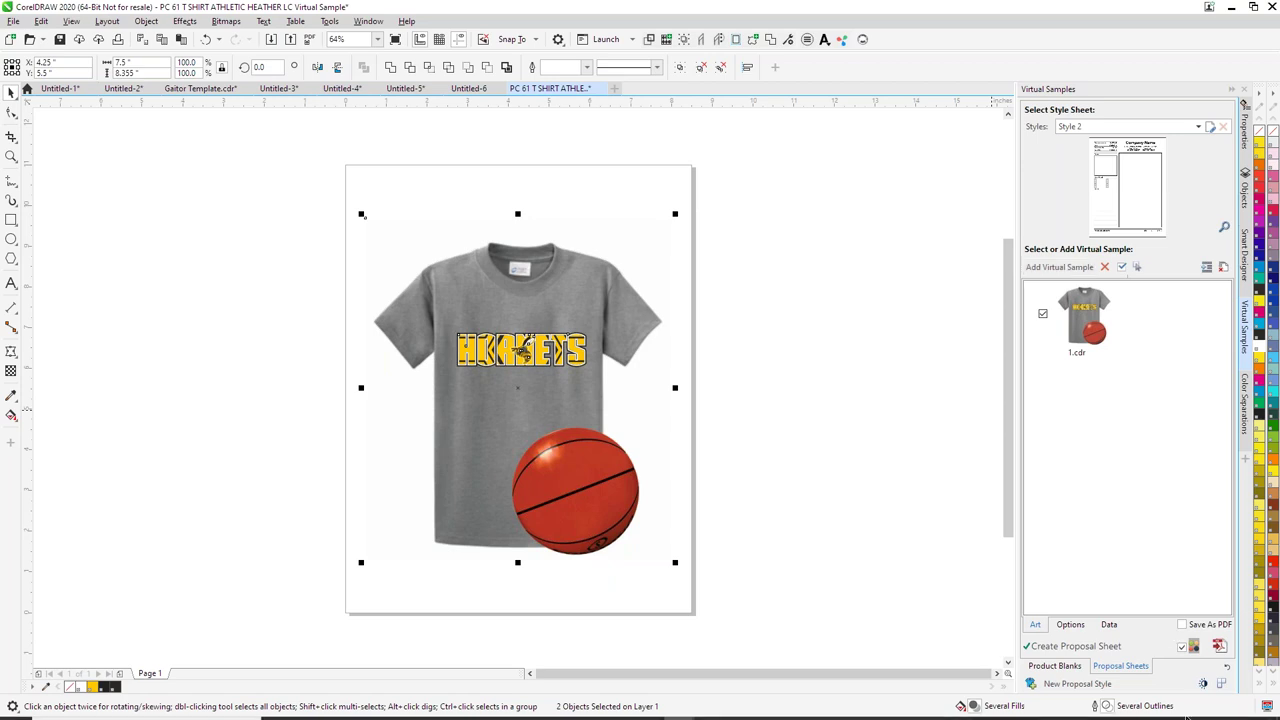
Step: Create the proposal sheet and move the T-shirt sample lower in its frame, to about X 5.641, Y 4.607 inches
left_click(1080, 648)
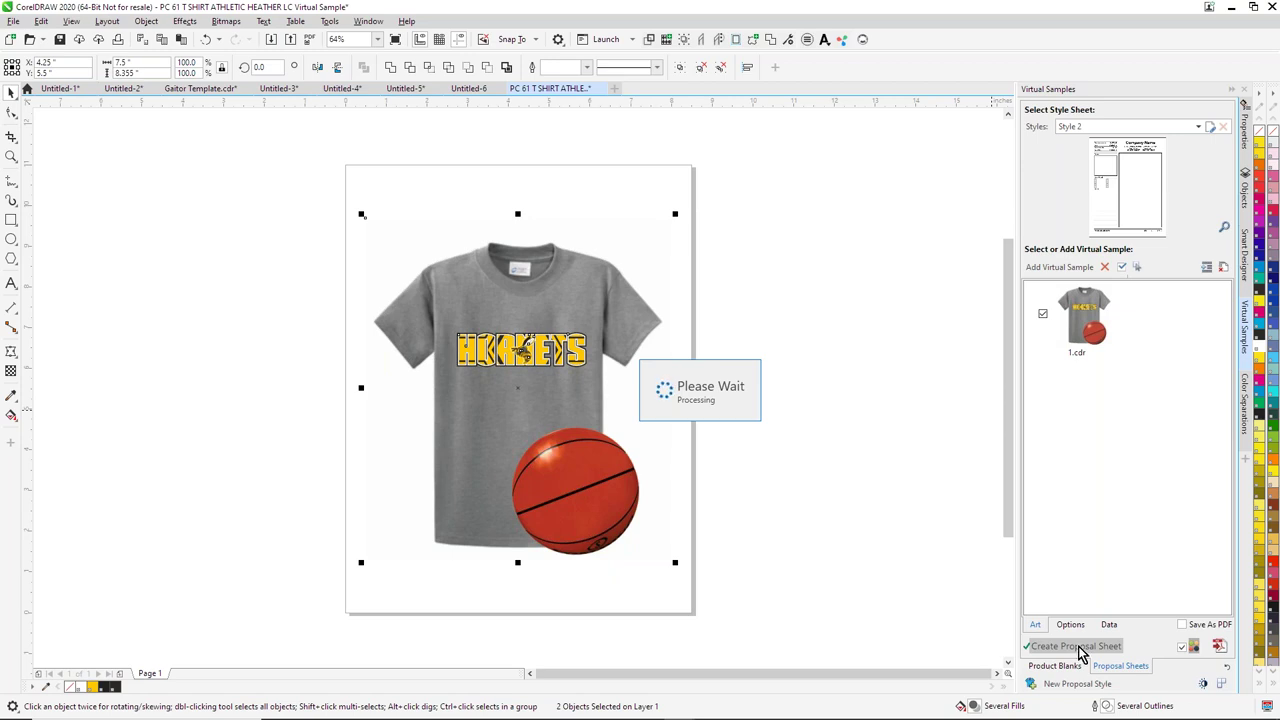
left_click_drag(658, 403, 630, 545)
left_click_drag(746, 278, 477, 526)
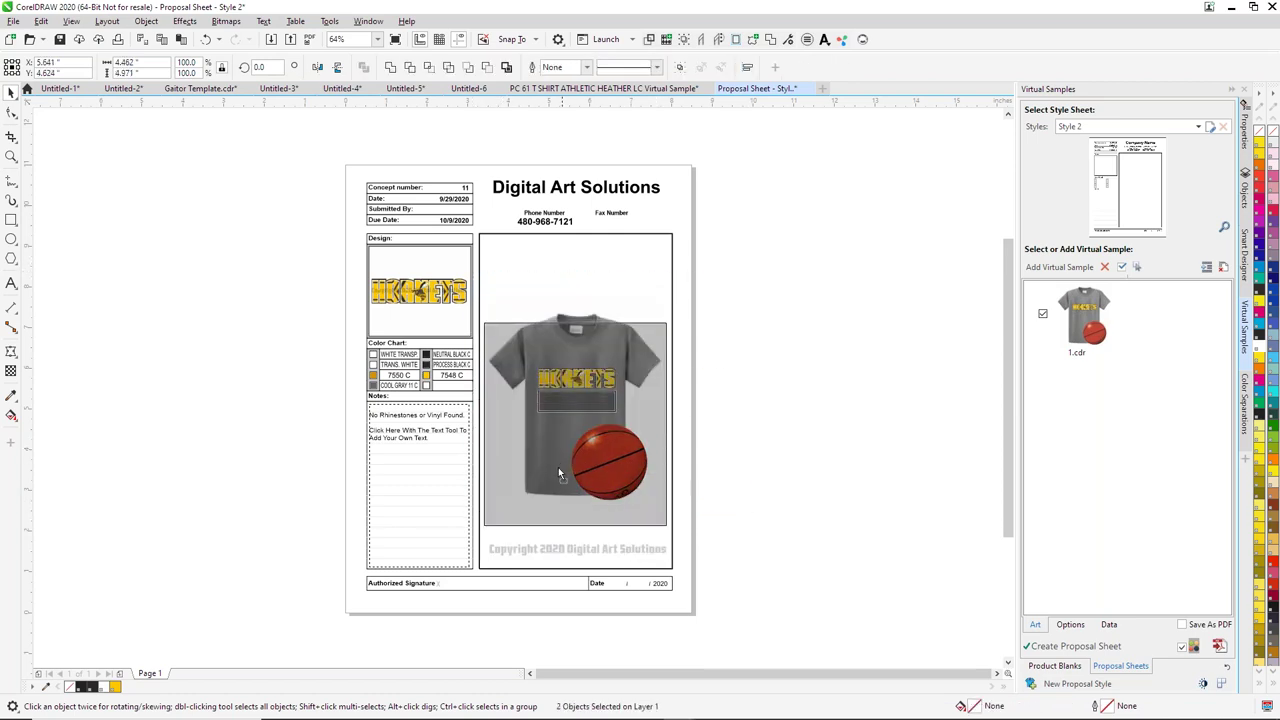
Step: Copy the complete HARRISON HORNETS mask from the Untitled-5 document and paste it into the Style 2 proposal sheet
left_click(468, 90)
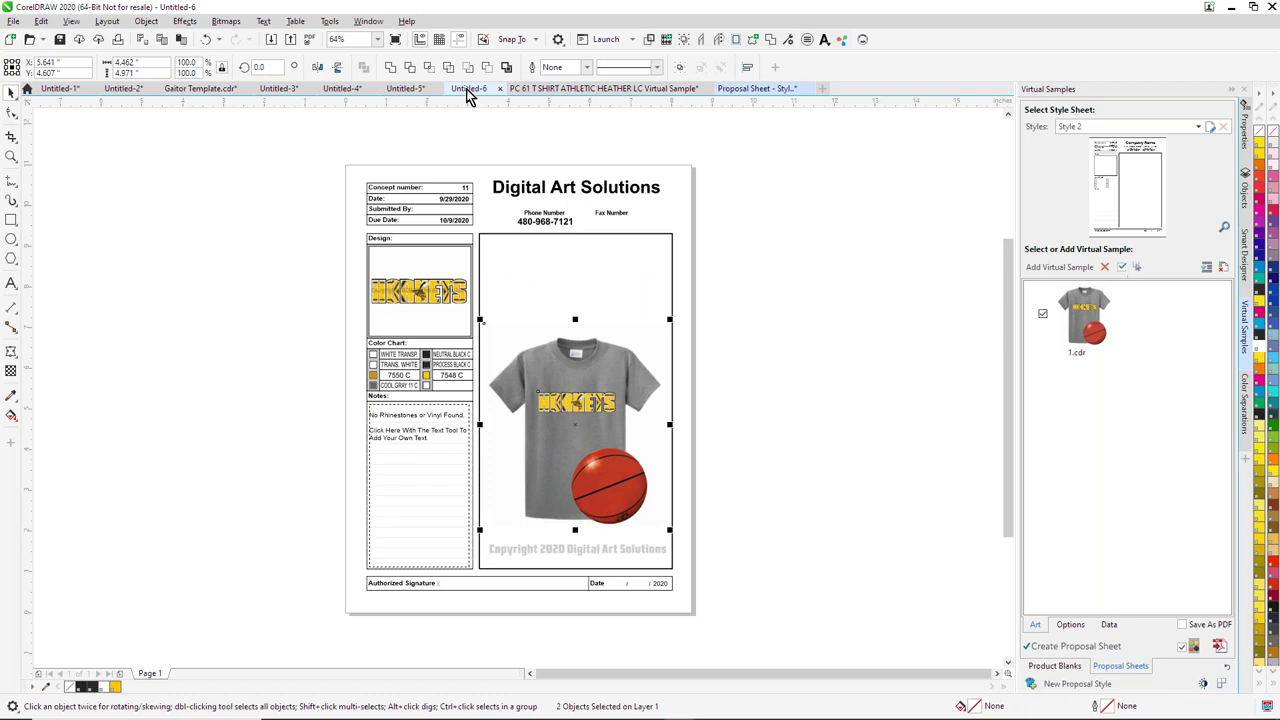
left_click(657, 89)
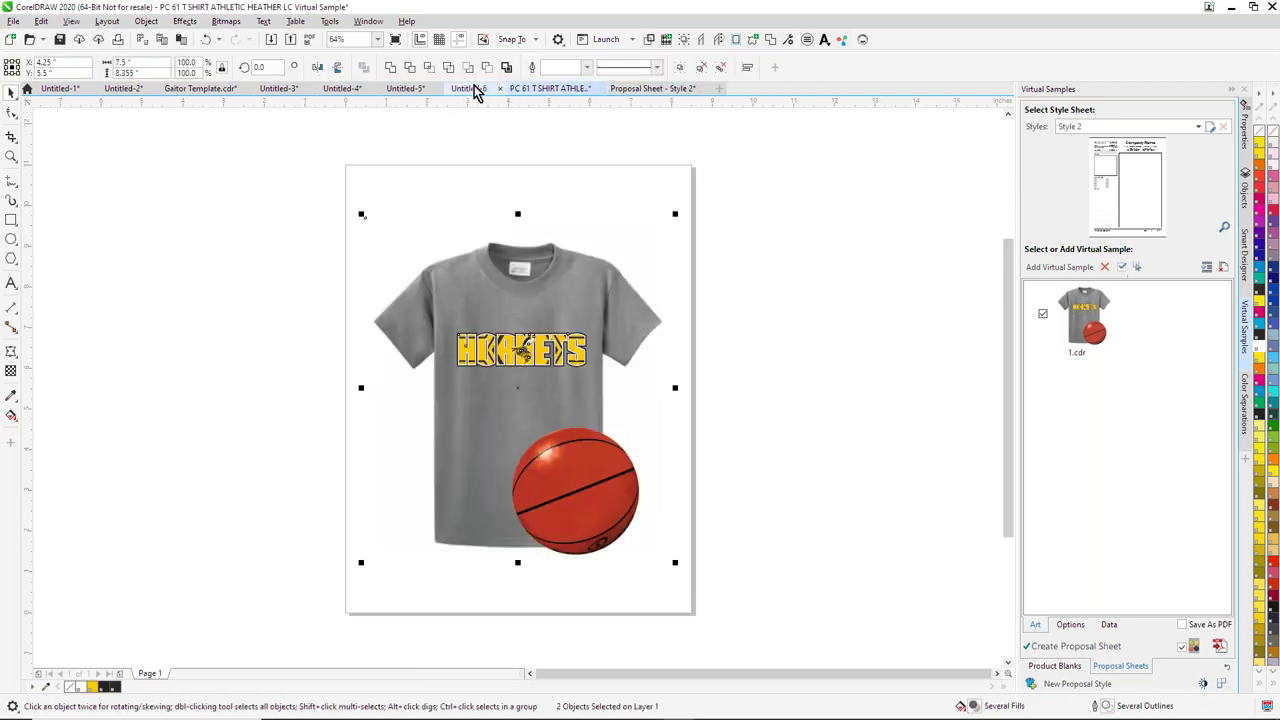
left_click(474, 88)
left_click(389, 89)
left_click_drag(292, 176, 811, 363)
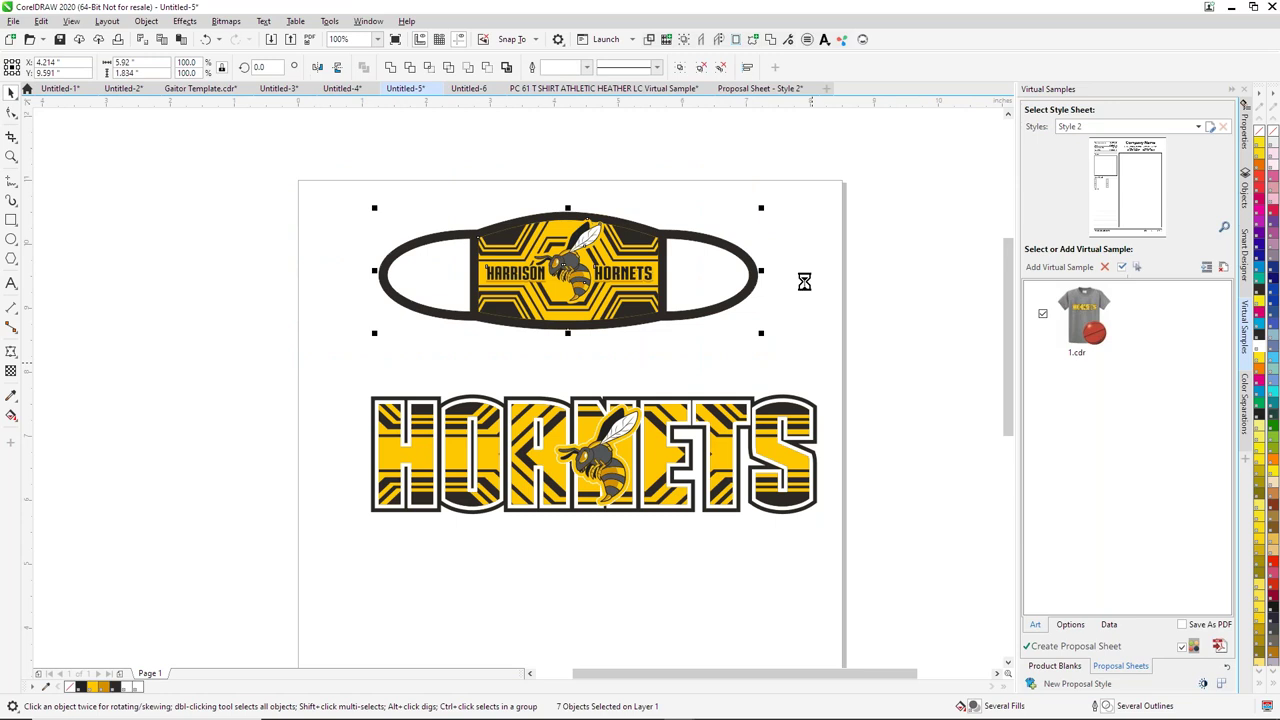
left_click(758, 89)
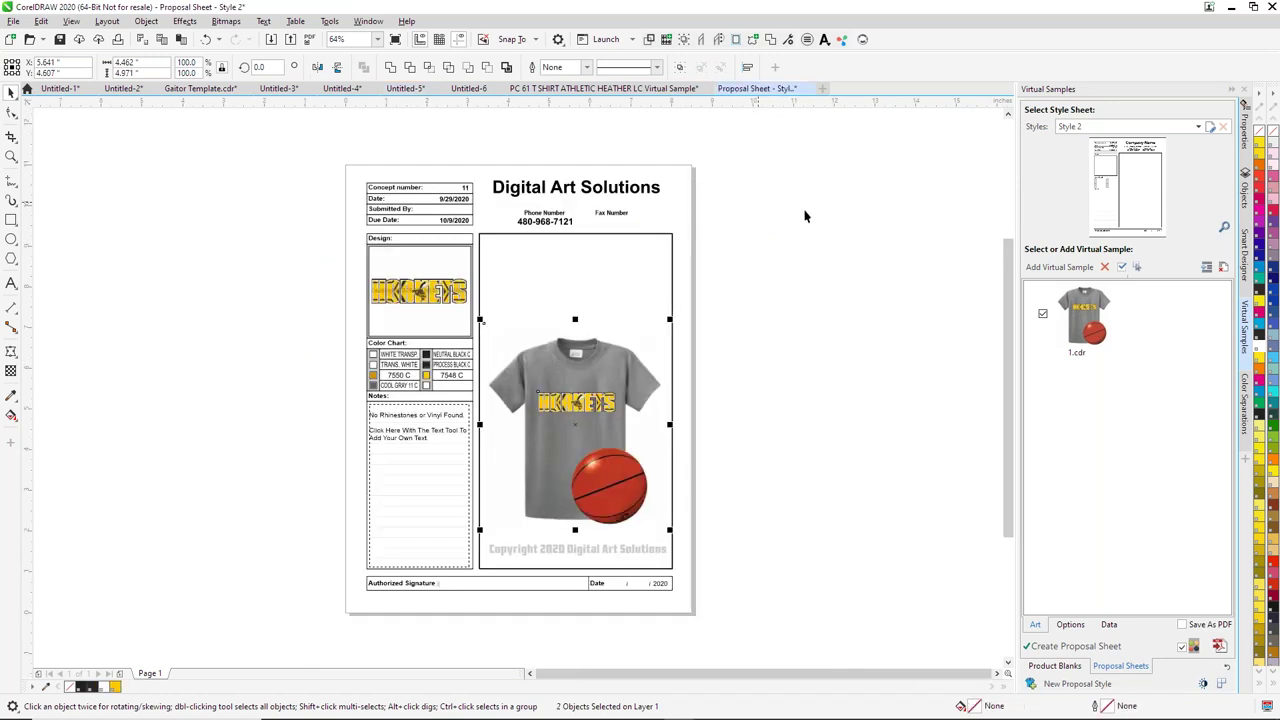
key("ctrl+v")
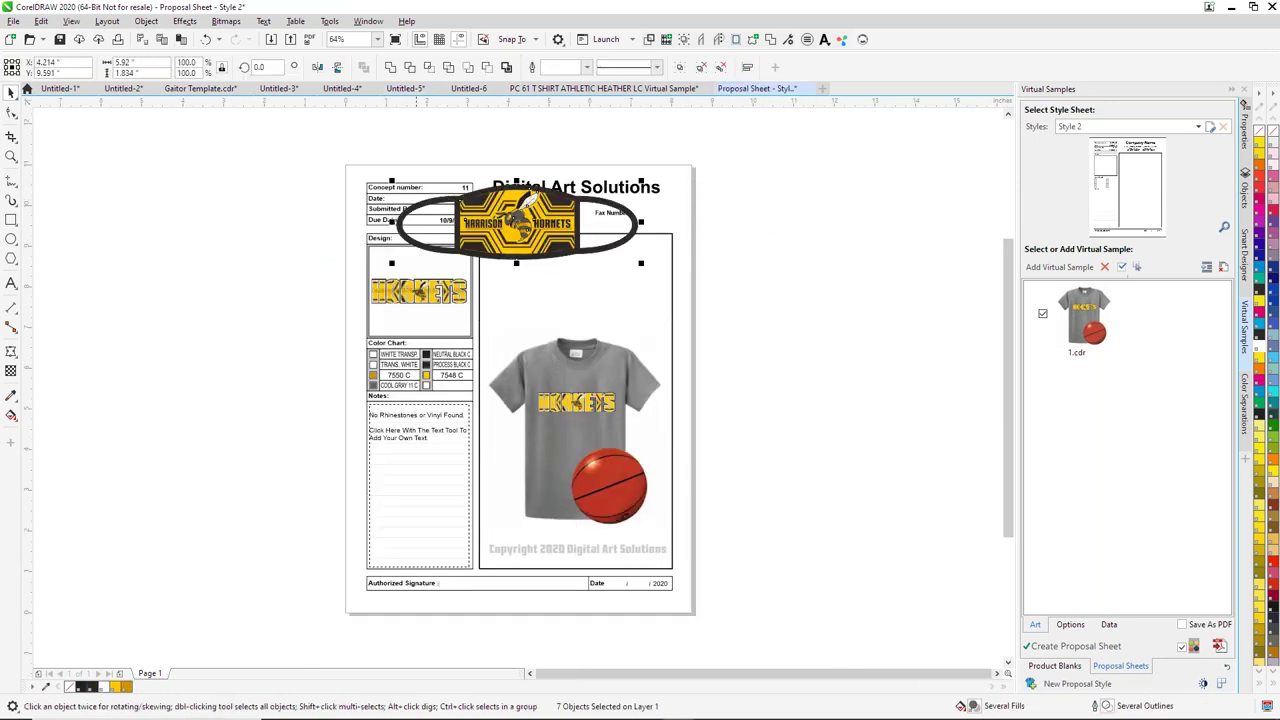
Step: Shrink the pasted mask to fit the proposal's large frame and center it above the T-shirt
left_click_drag(390, 182, 452, 201)
left_click_drag(521, 229, 551, 286)
left_click_drag(673, 255, 647, 265)
left_click(789, 259)
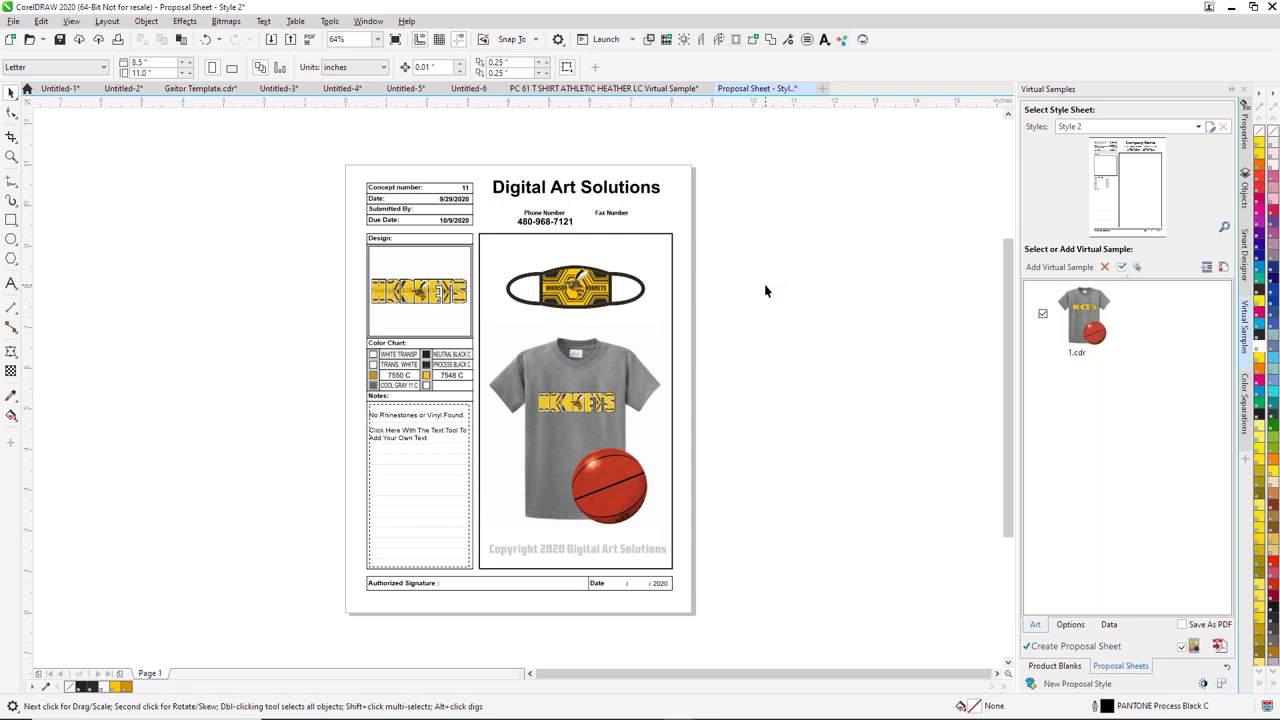
left_click(677, 90)
left_click(480, 87)
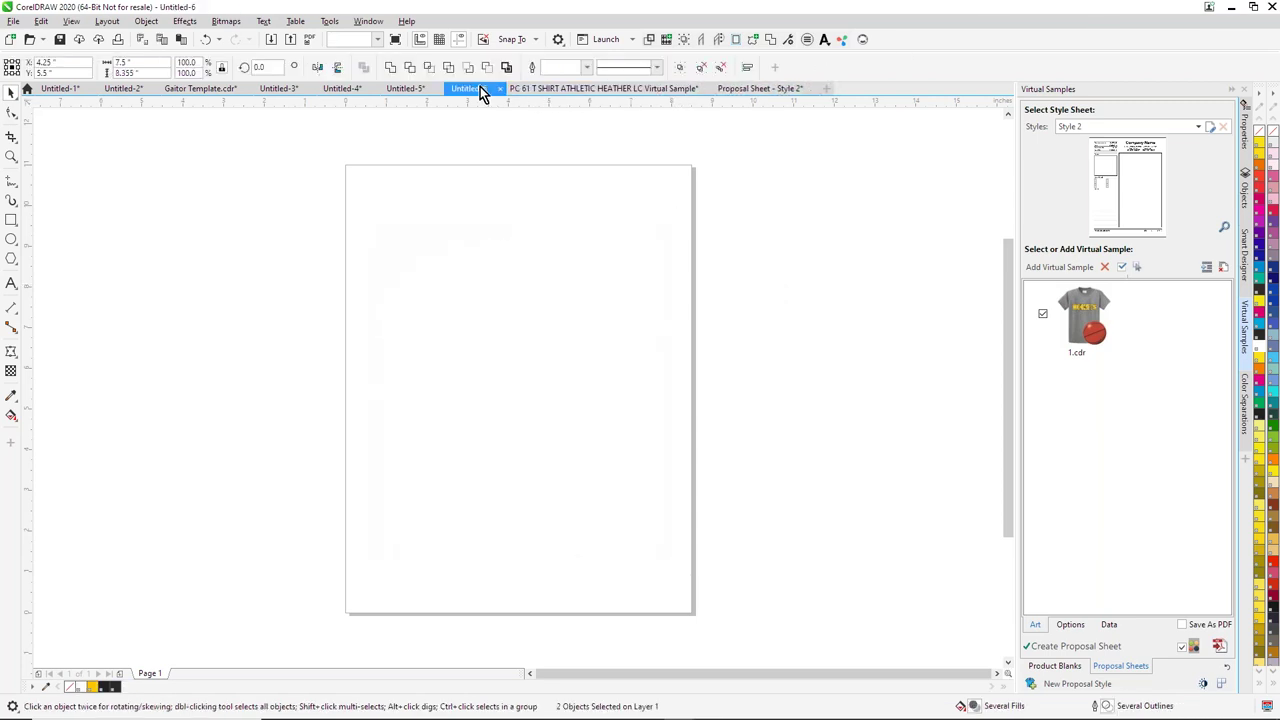
left_click(410, 90)
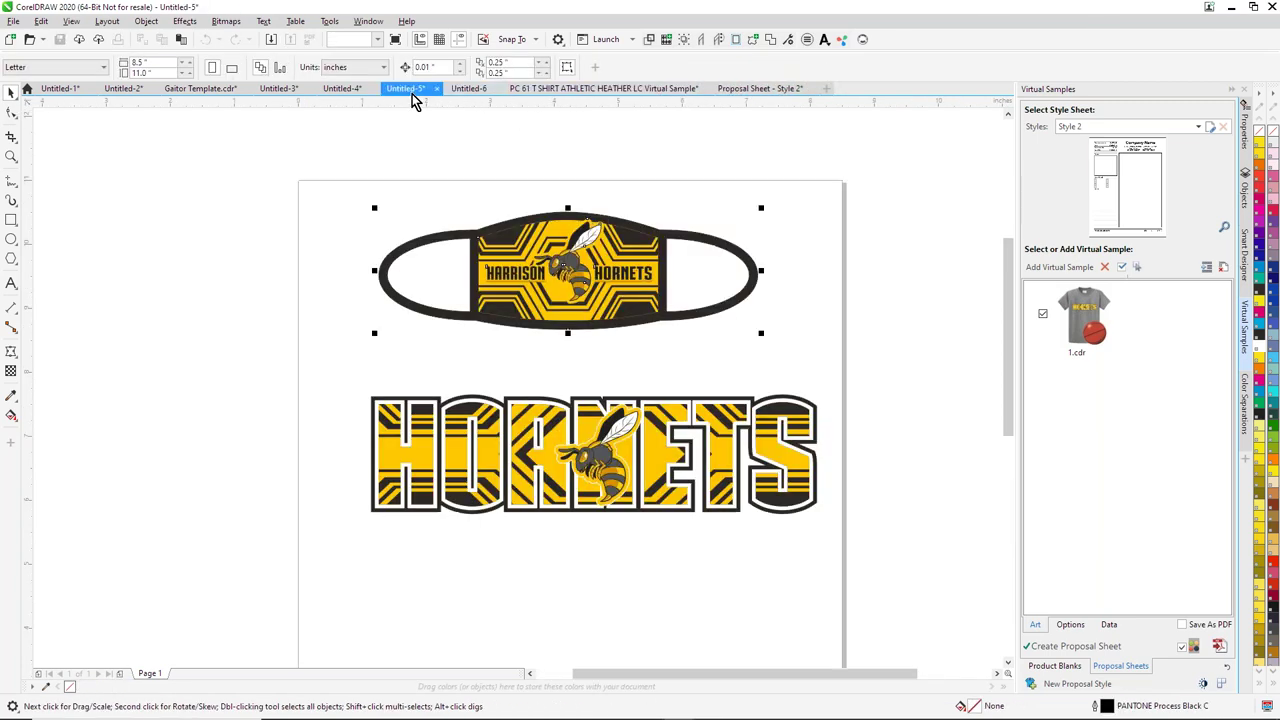
left_click(897, 449)
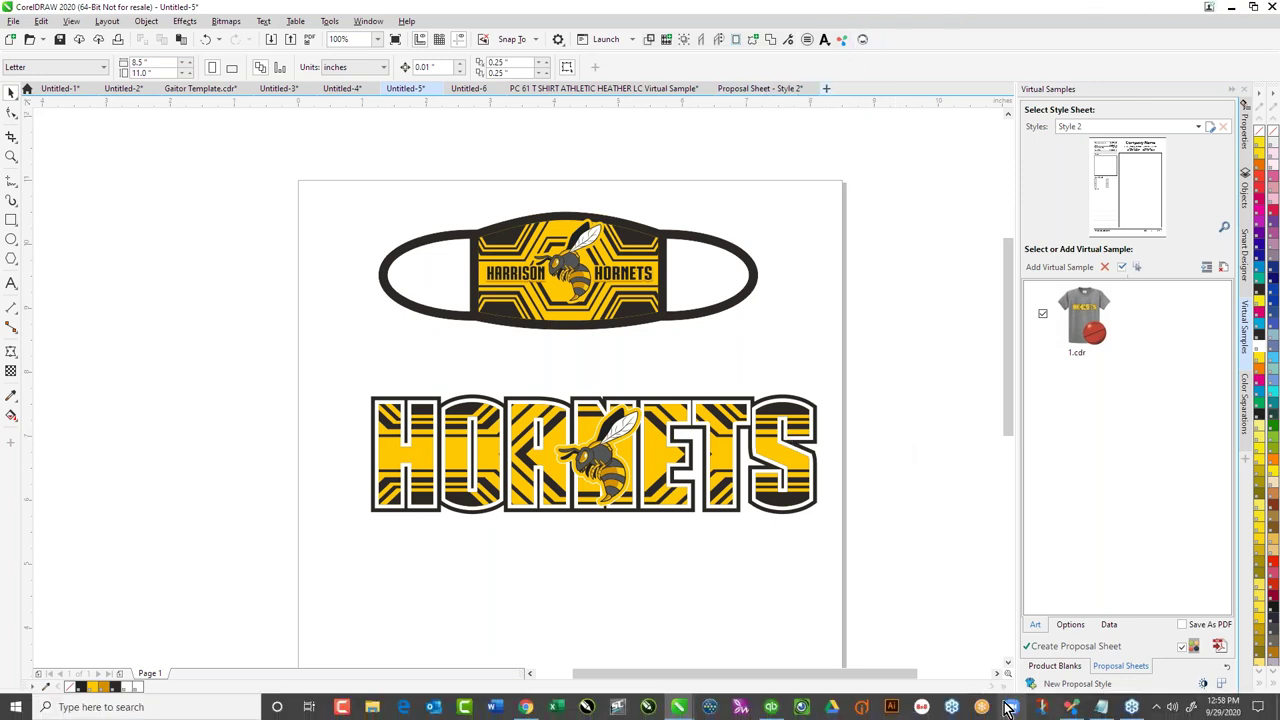
Step: Load the MB01_MOCKUP16_C.cdr mask mockup from the Digital Art Solutions Graphics Browser into the new blank document
left_click(1072, 710)
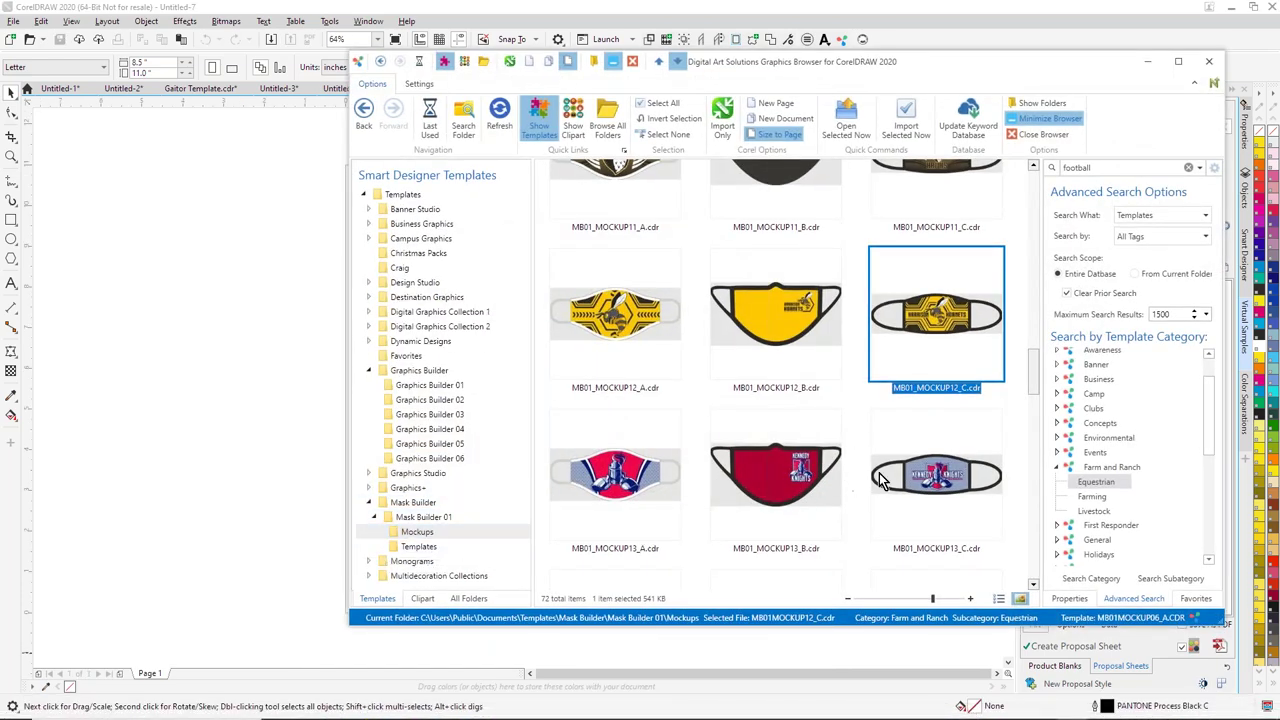
scroll(879, 475, "down", 3)
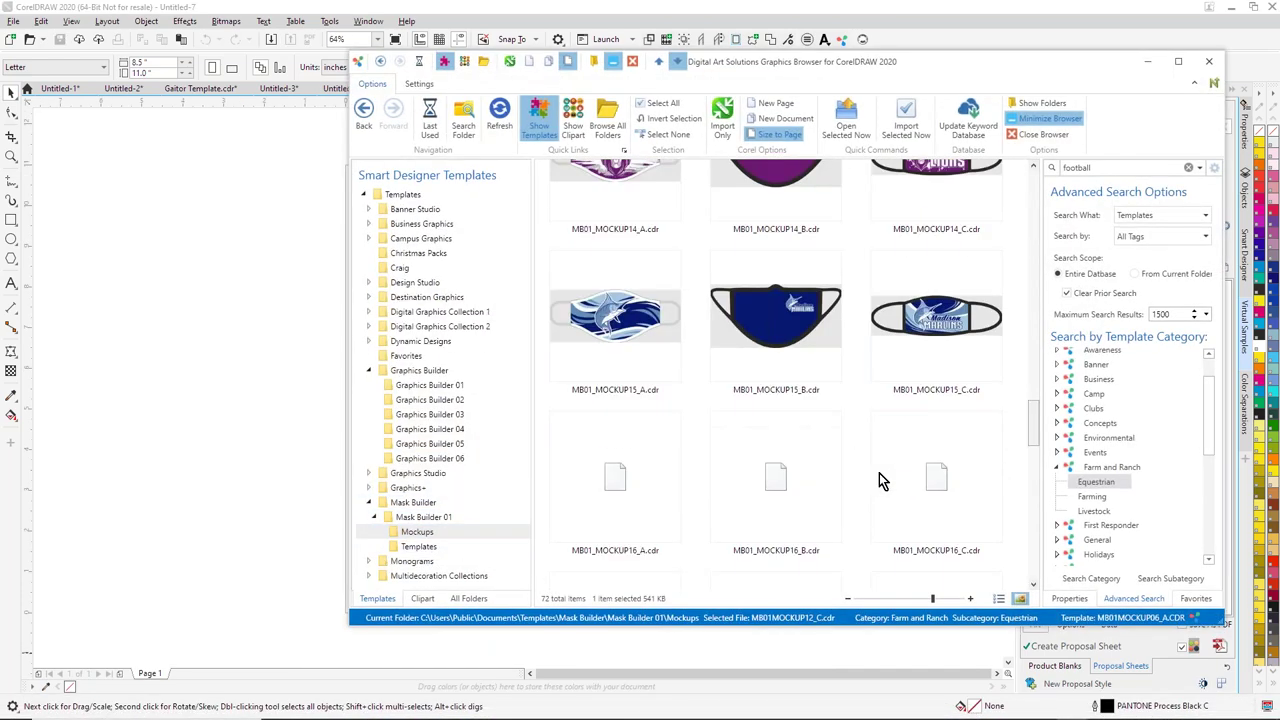
double_click(928, 490)
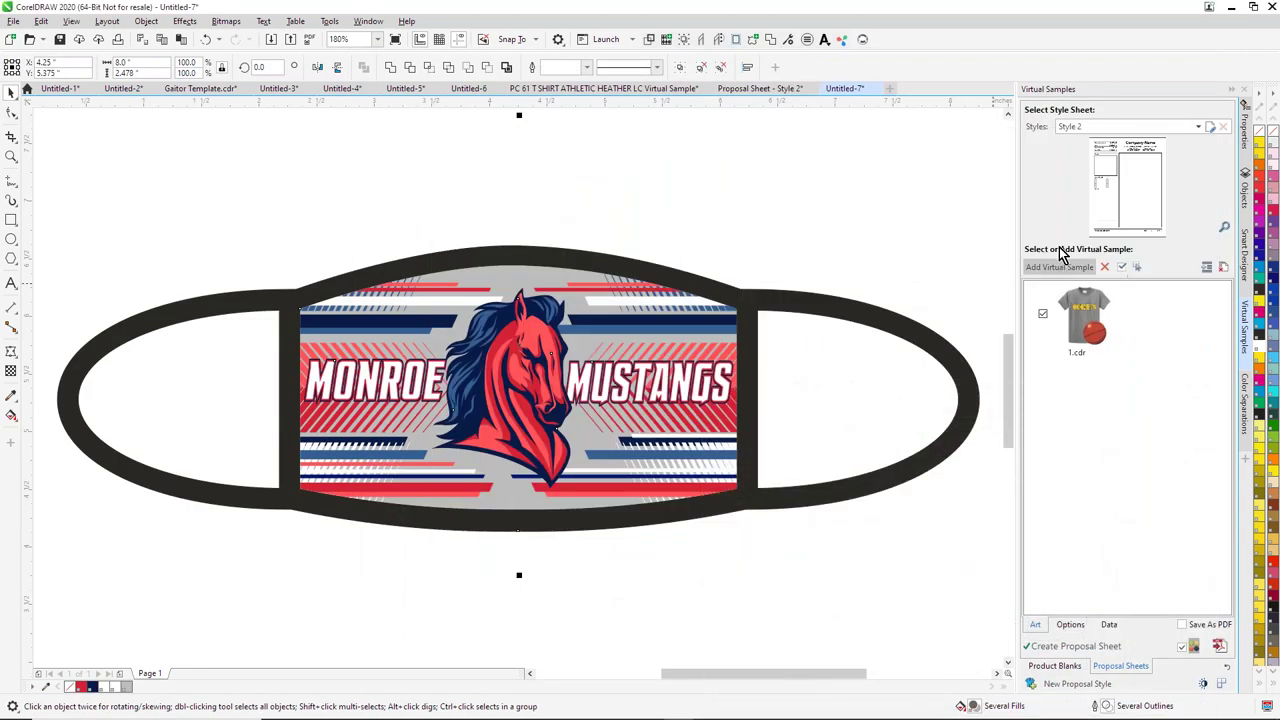
Step: Change the mask template's MONROE text to MADISON
left_click(1246, 272)
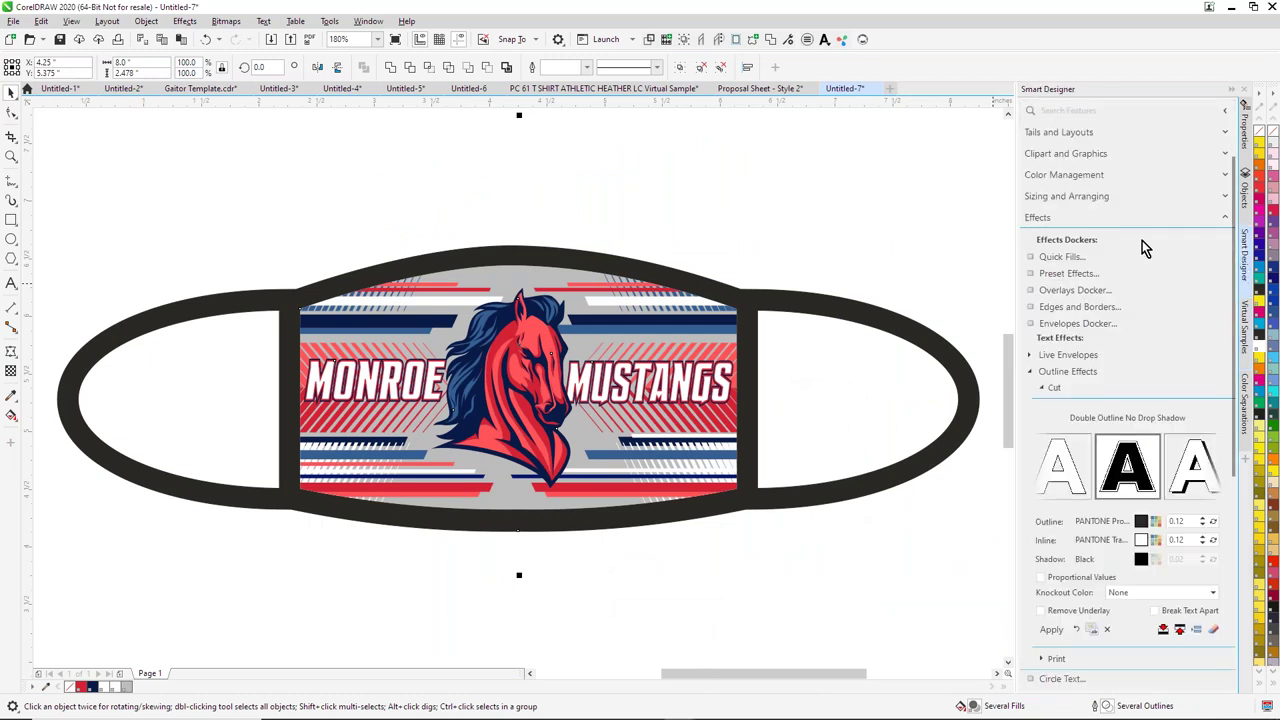
scroll(1060, 212, "up", 3)
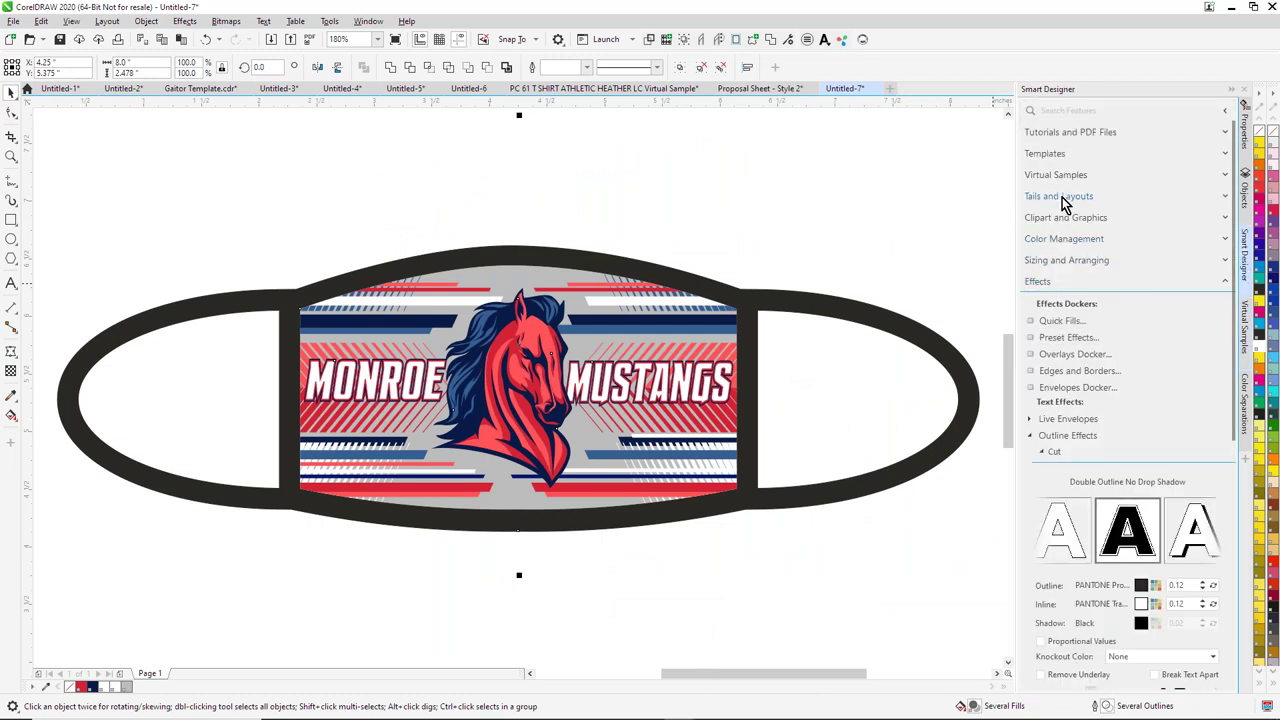
left_click(1040, 150)
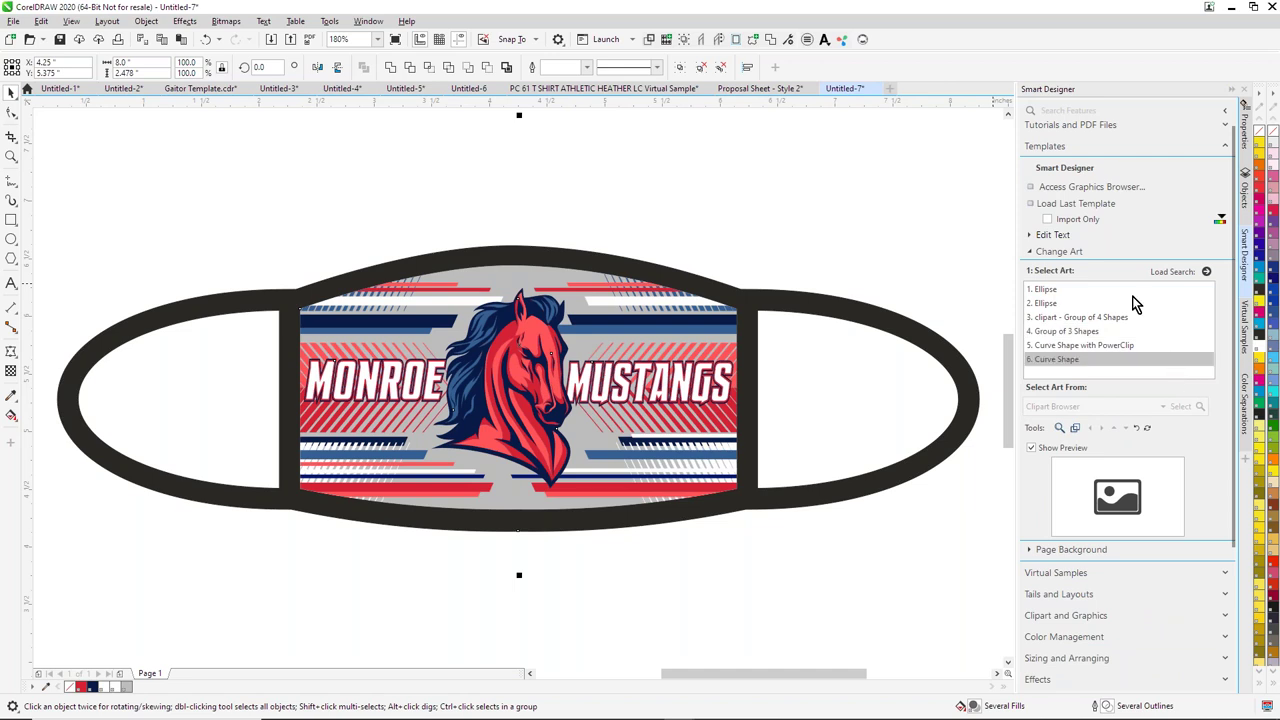
left_click(1027, 236)
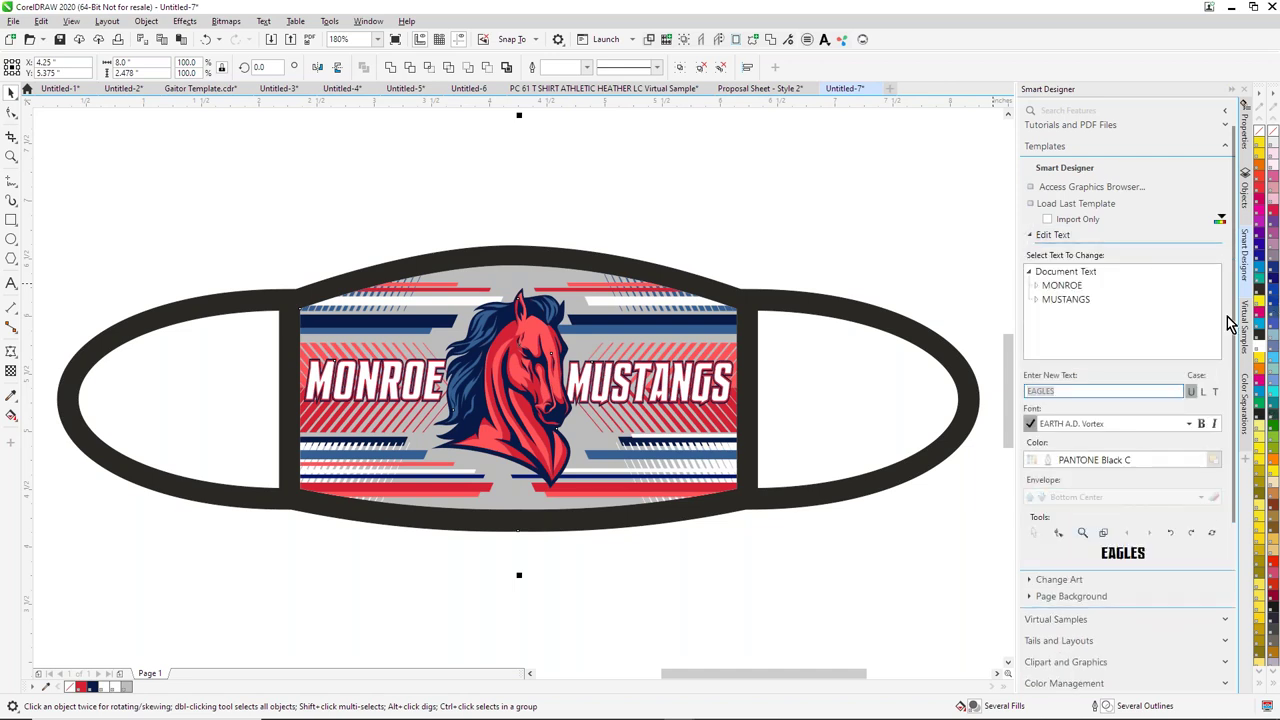
left_click(1062, 286)
type("MADISON")
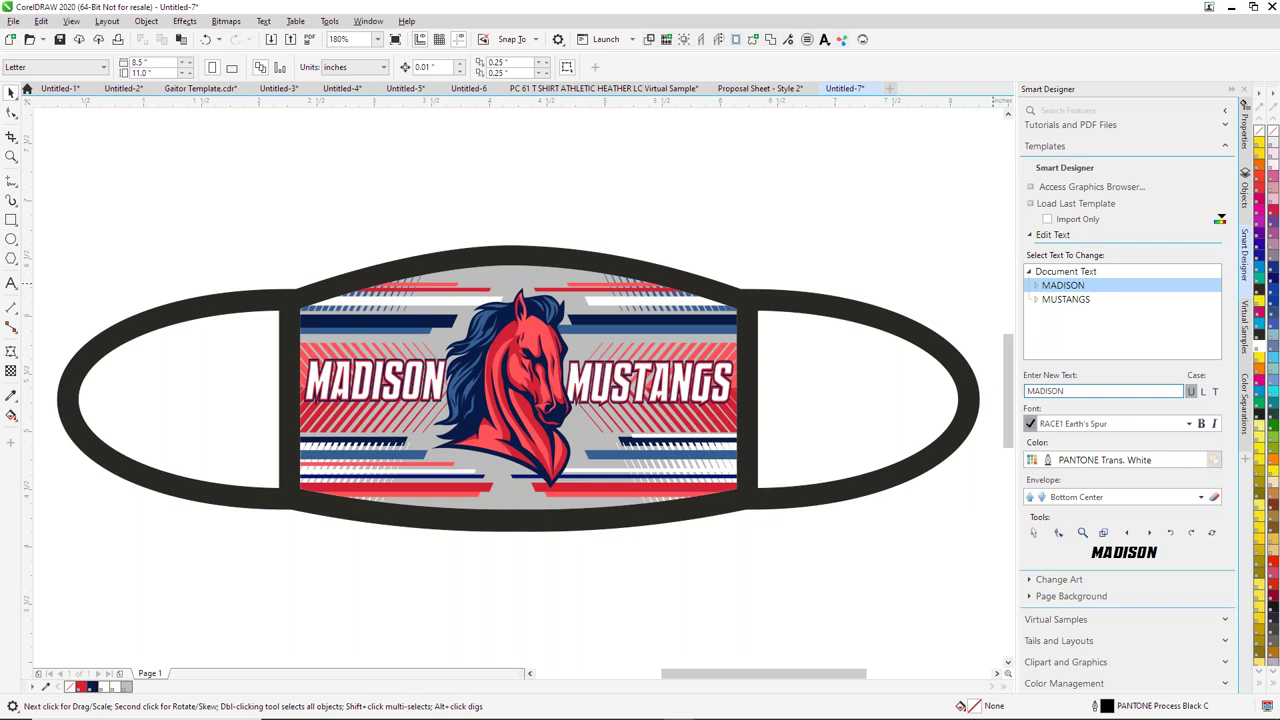
Step: Start a new document and load the MB01_MOCKUP20_A.cdr mask mockup from the Graphics Browser
left_click(889, 91)
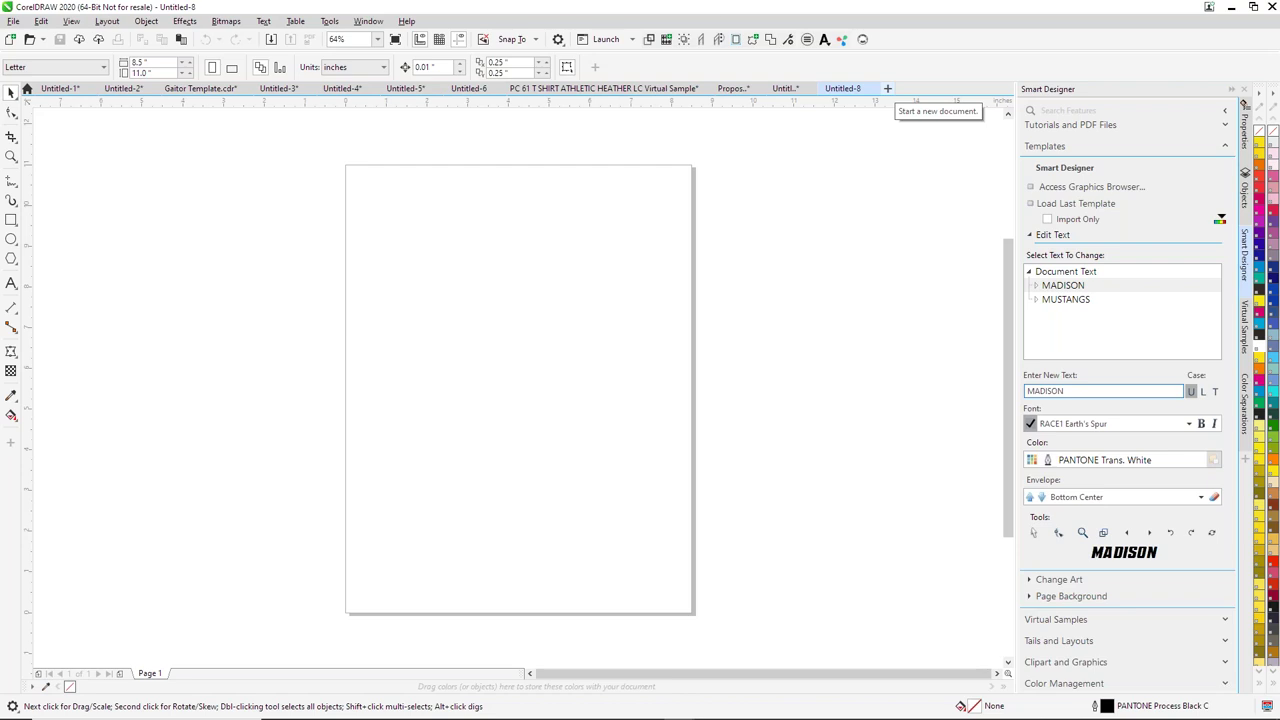
left_click(1074, 708)
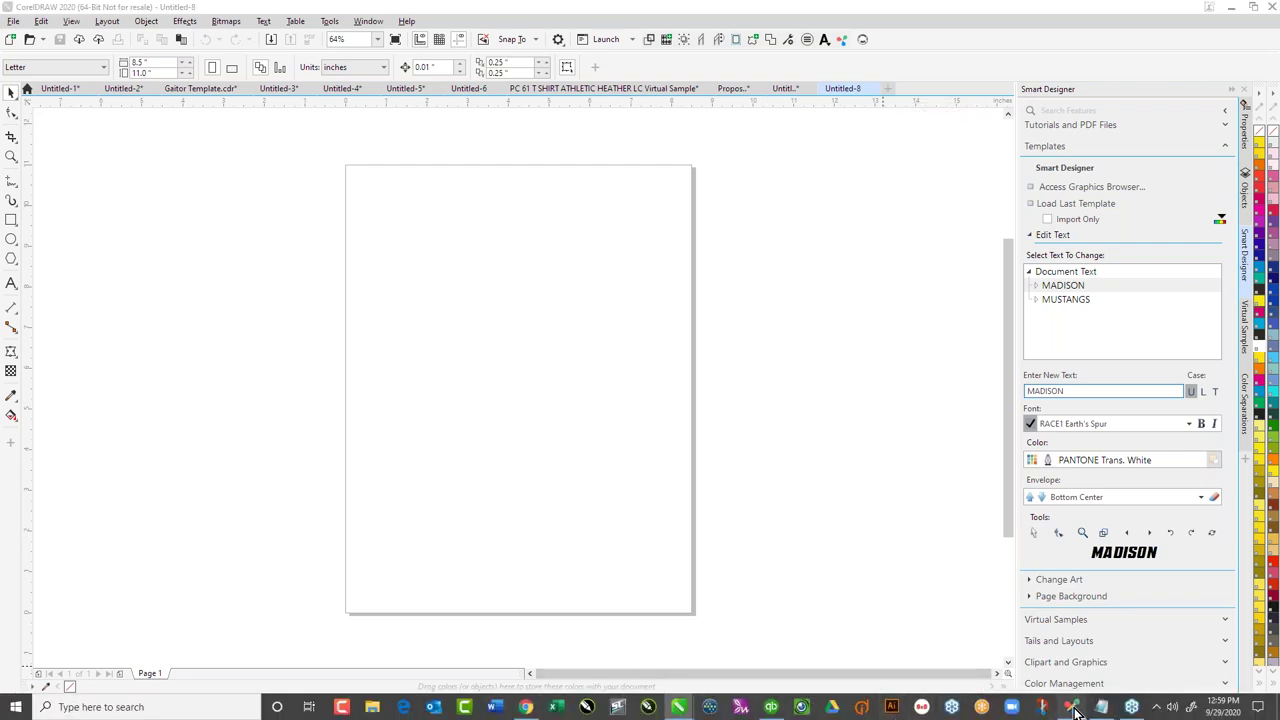
scroll(759, 412, "down", 5)
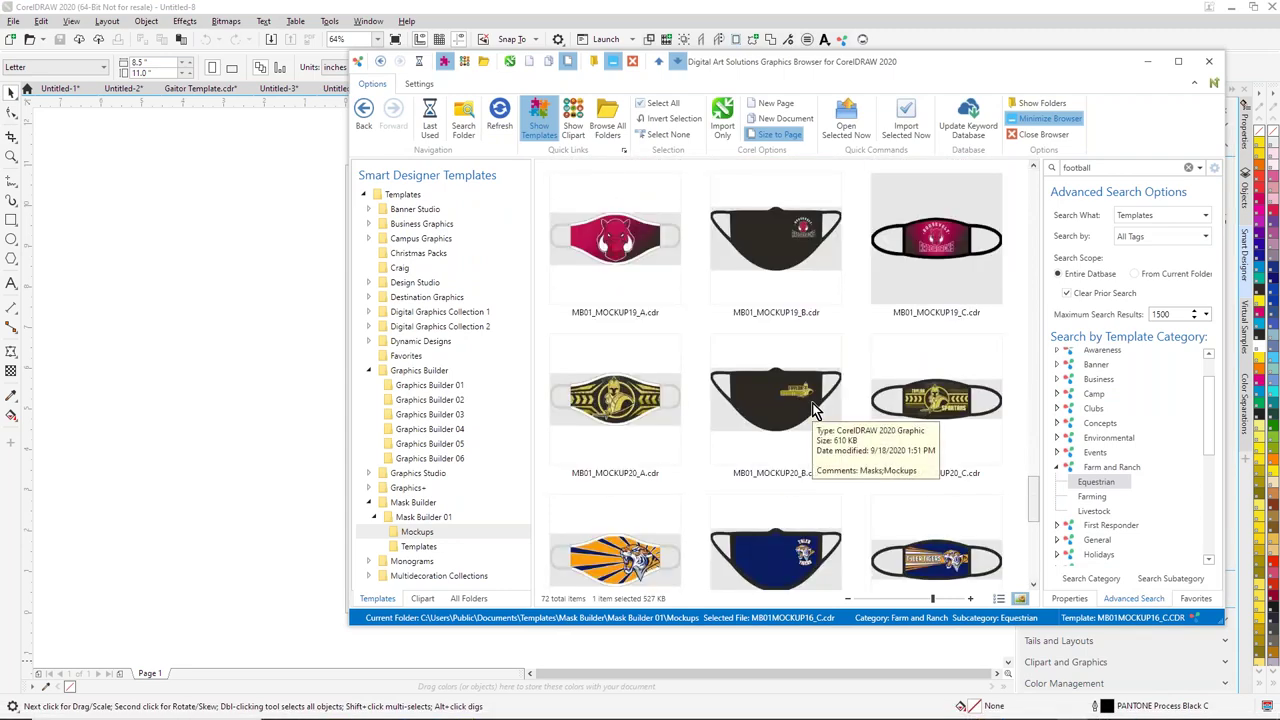
double_click(603, 415)
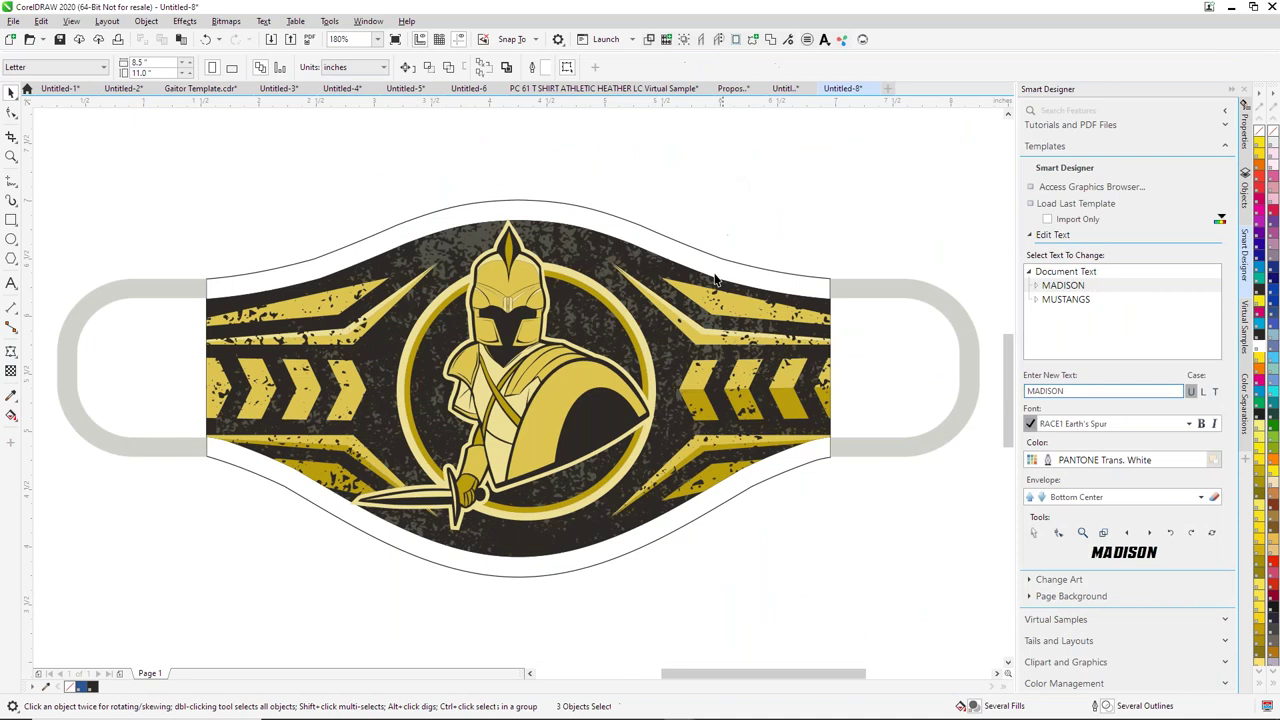
Step: Extract the contents of the Spartan mask's PowerClip and select the extracted background artwork
left_click(715, 280)
right_click(710, 299)
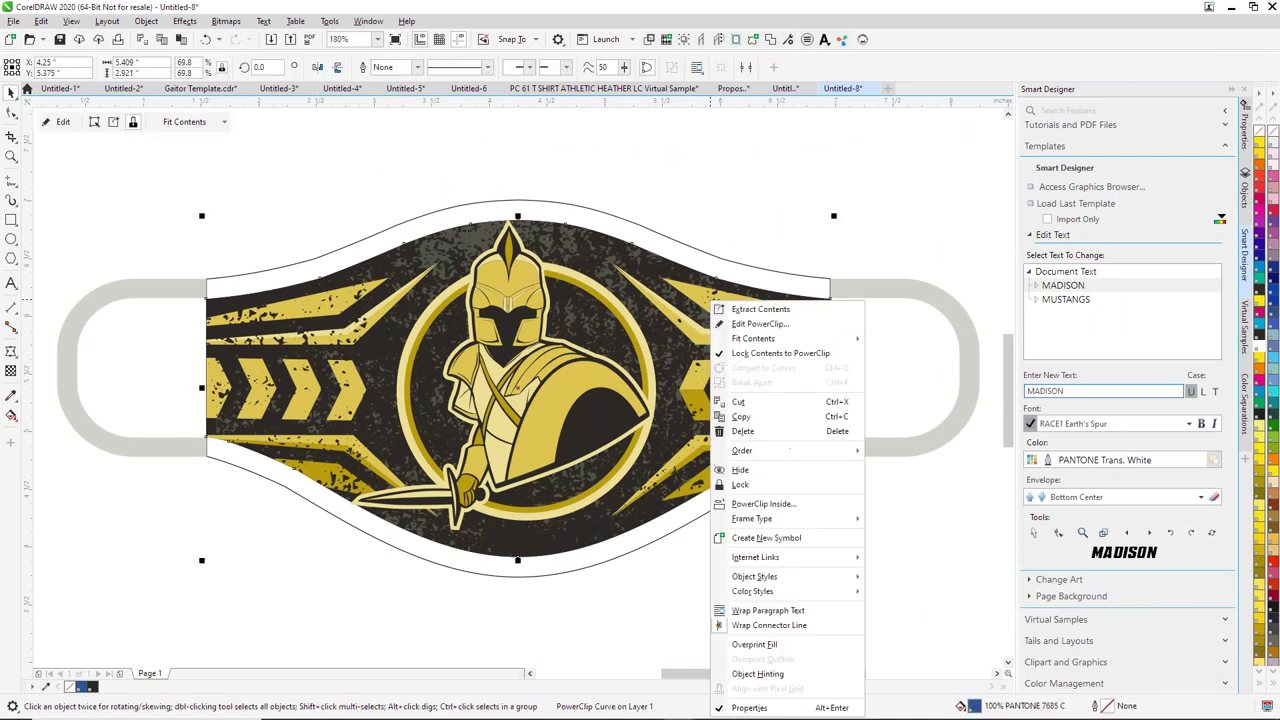
left_click(778, 314)
left_click(780, 314)
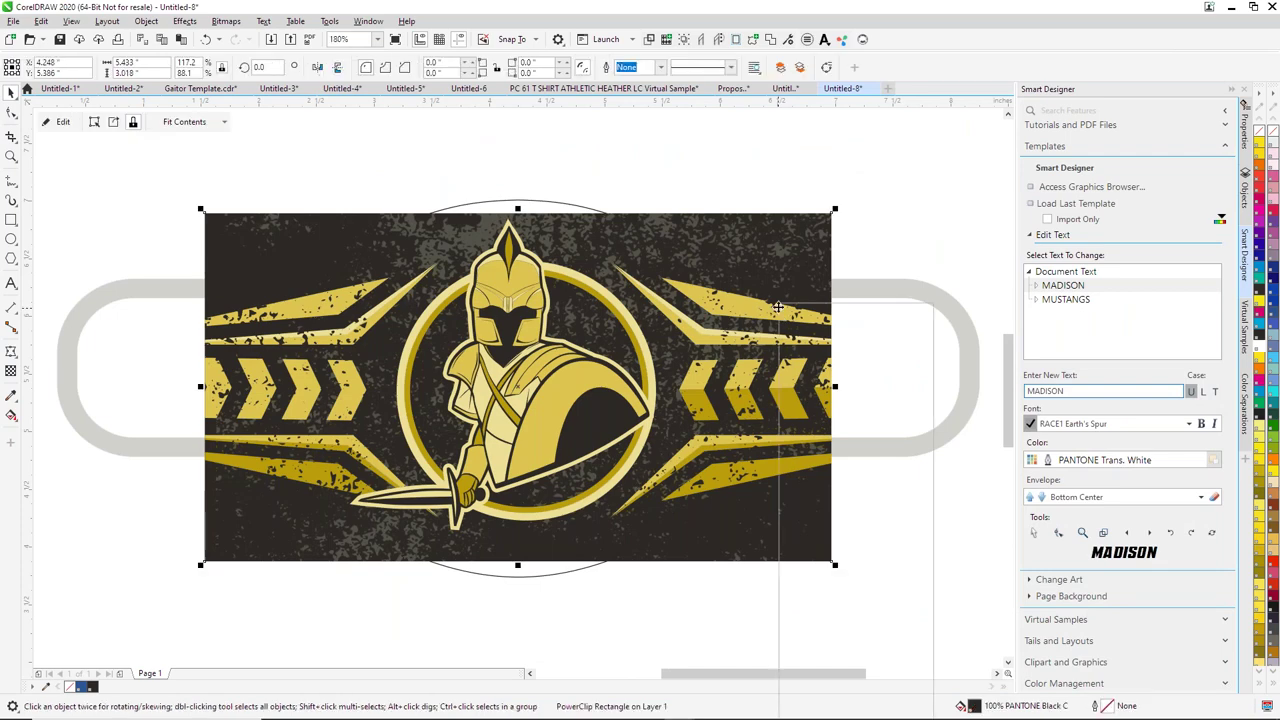
Step: Extract the contents of the dark rectangle's PowerClip in the Spartan mask artwork
right_click(782, 316)
left_click(836, 326)
left_click(836, 326)
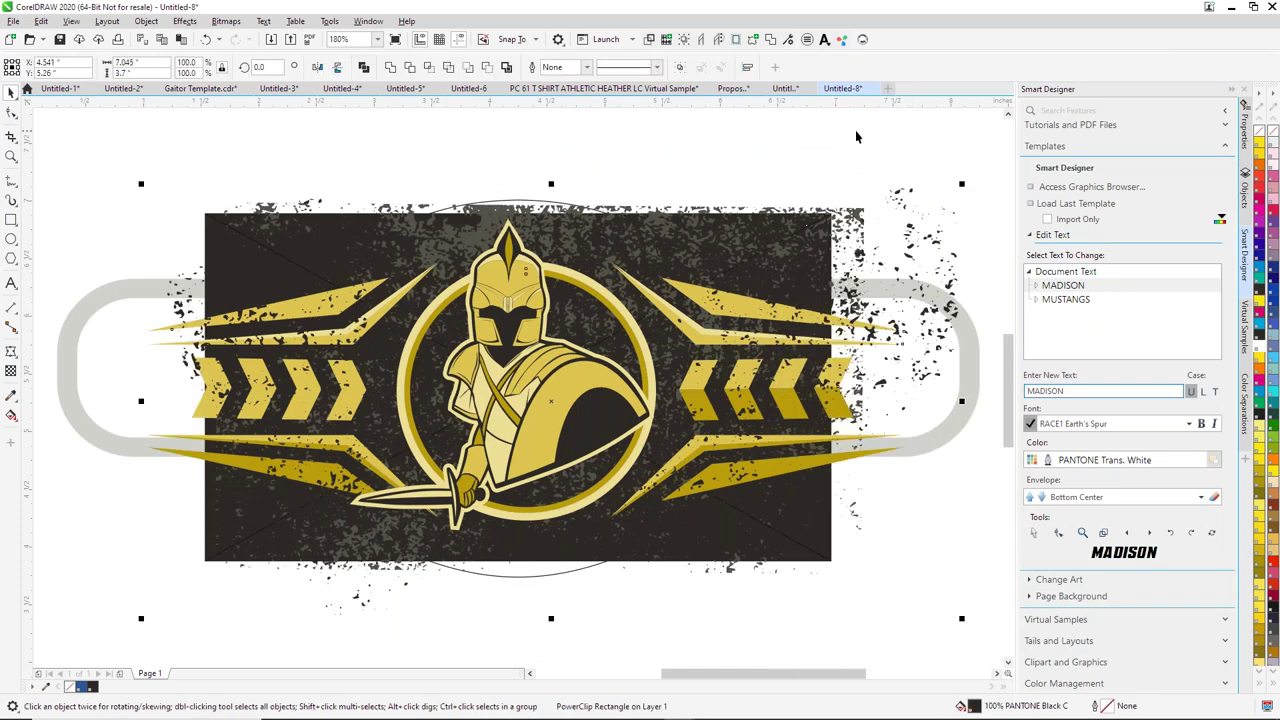
Step: Move the extracted Spartan mascot, distress textures, stripes and chevrons apart and away from the dark rectangle, then deselect everything
scroll(831, 347, "down", 3)
left_click_drag(430, 312, 40, 312)
left_click_drag(578, 335, 572, 524)
left_click_drag(648, 392, 710, 235)
left_click_drag(797, 427, 952, 512)
left_click_drag(761, 295, 450, 157)
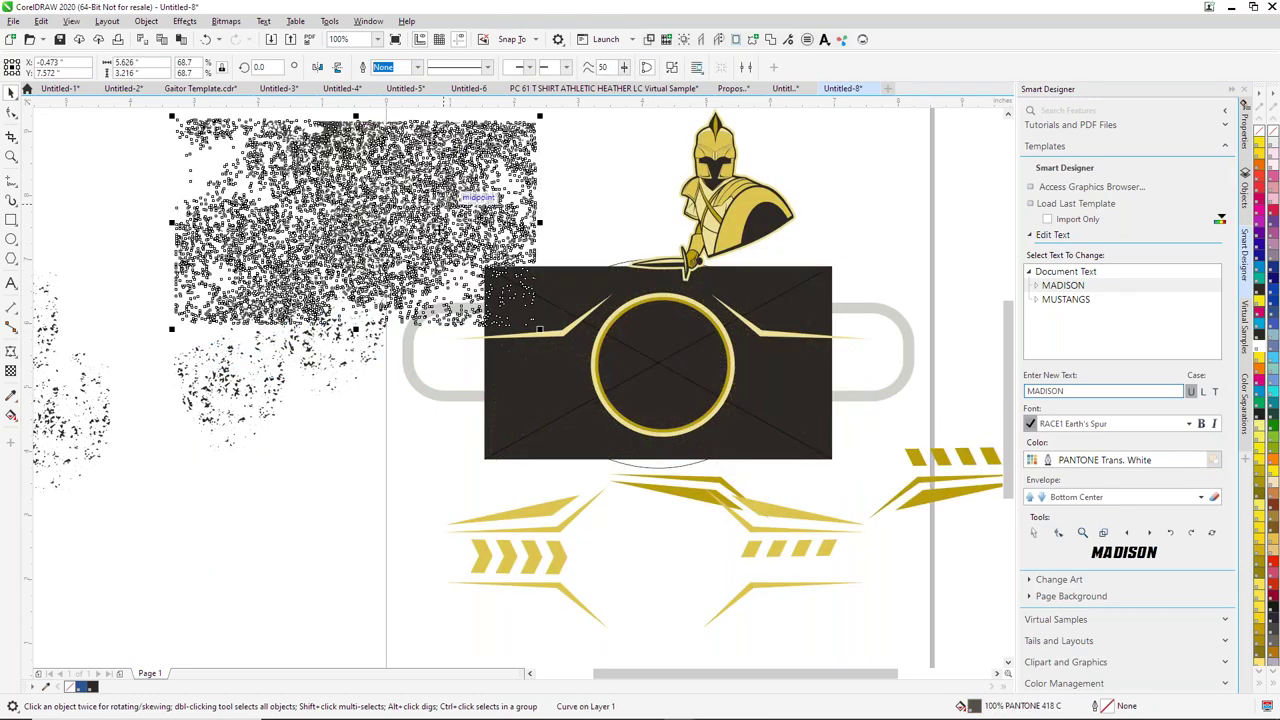
left_click(381, 507)
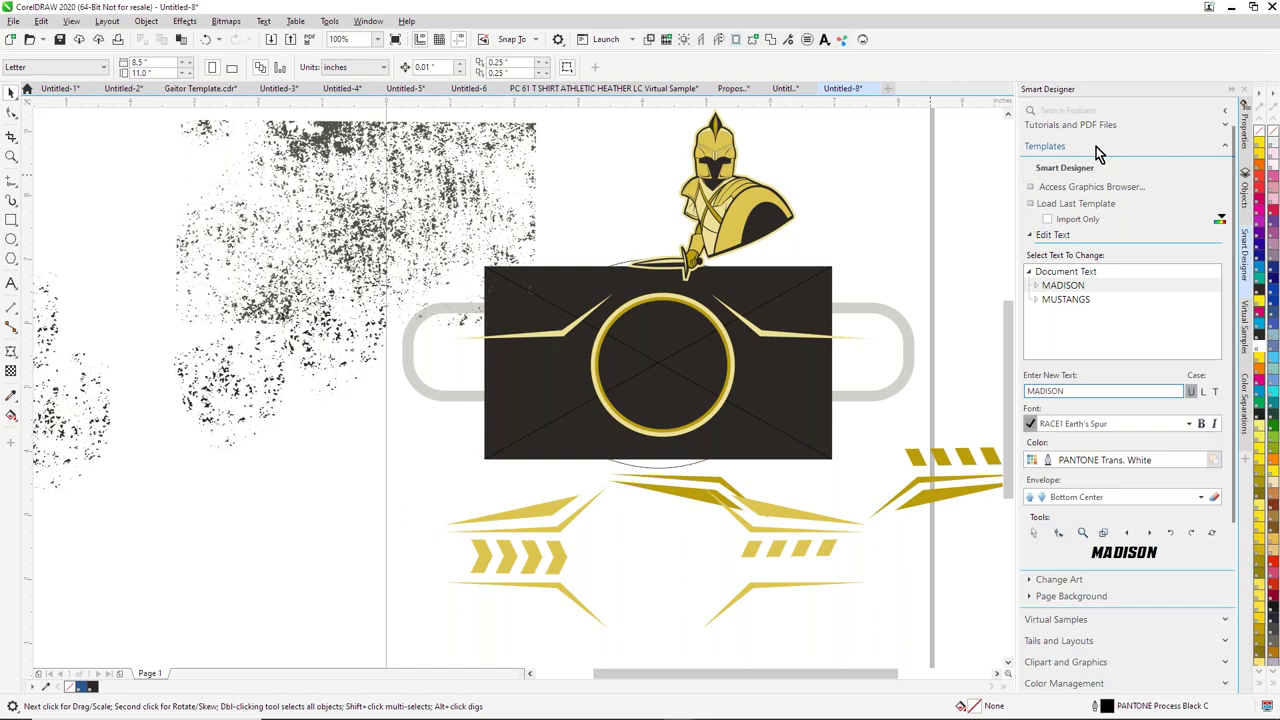
Step: Review the face mask designs in the Mask Builder 01 Mockups folder of the Graphics Browser
left_click(1072, 707)
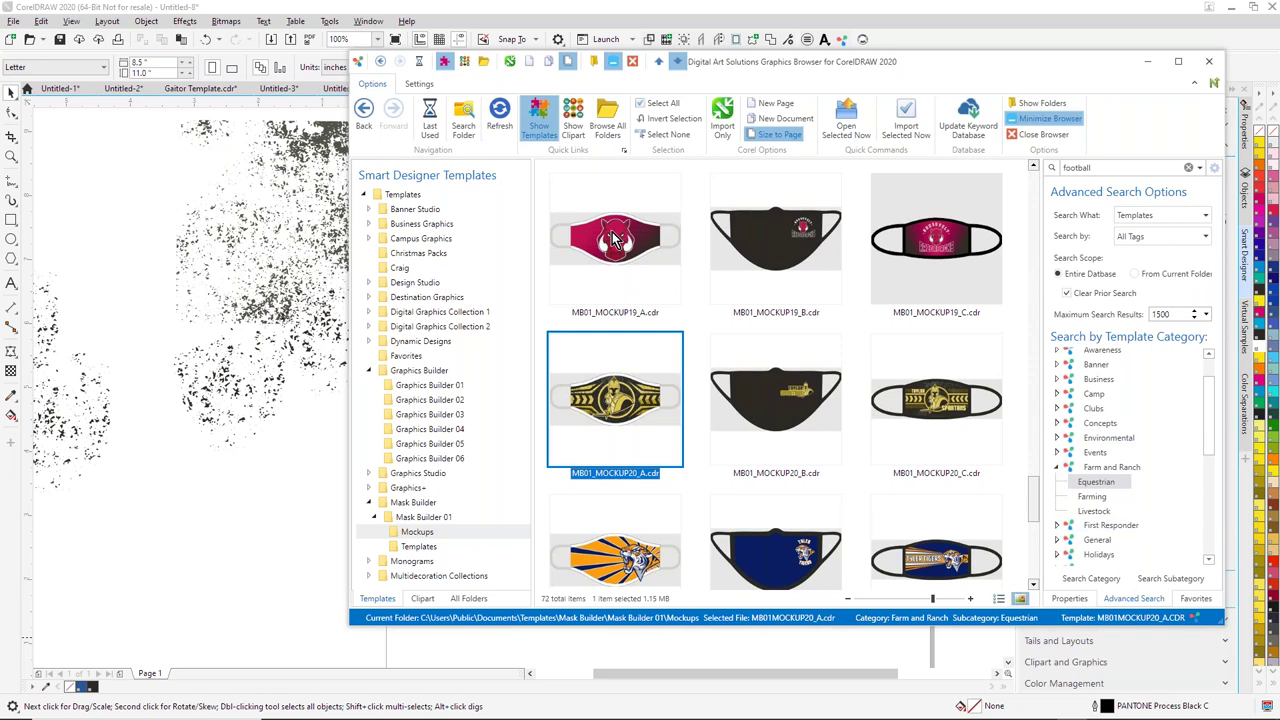
mouse_move(897, 243)
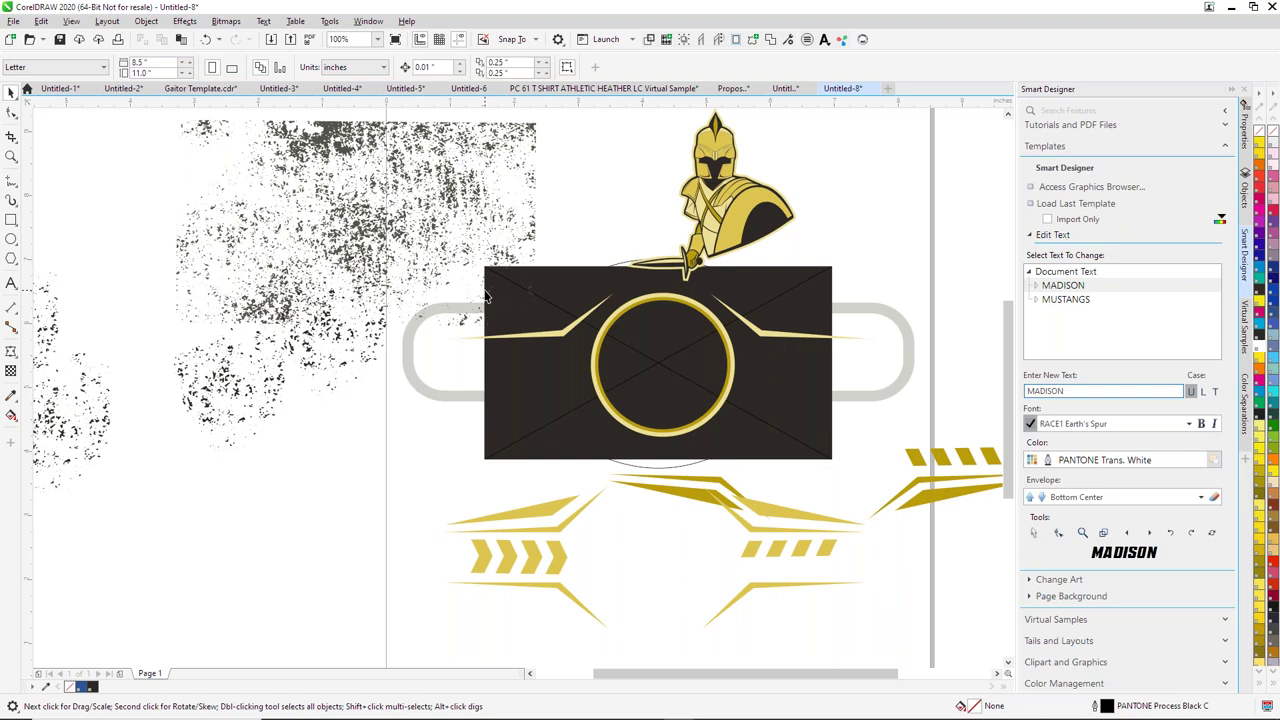
Step: Switch to Chrome and open the stogagraphics.com website in a new tab
mouse_move(640, 714)
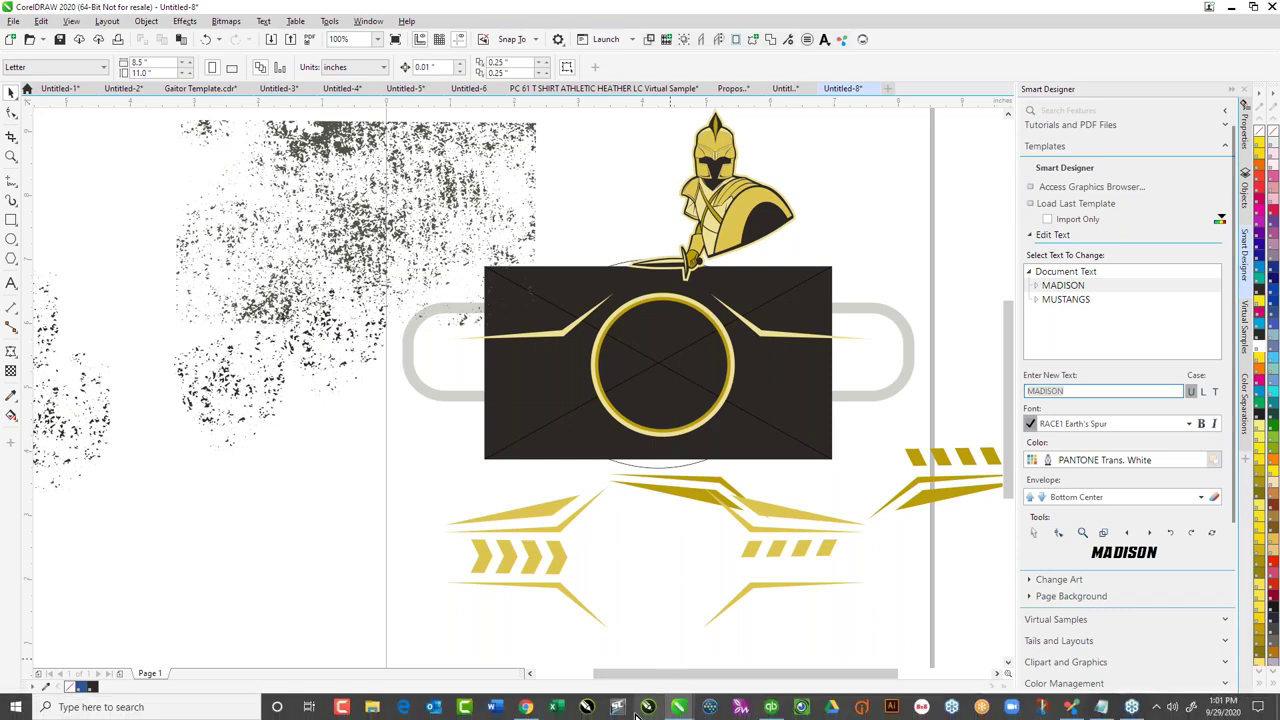
left_click(526, 707)
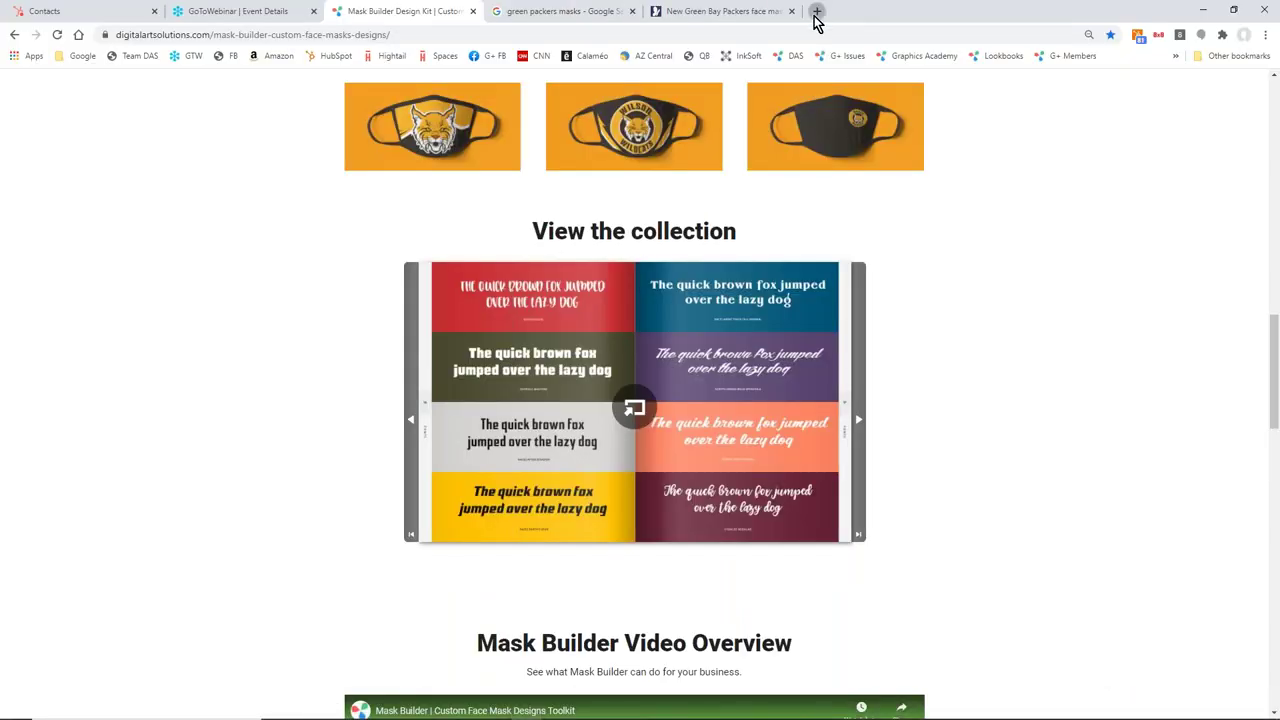
left_click(816, 11)
left_click(514, 33)
type("sto")
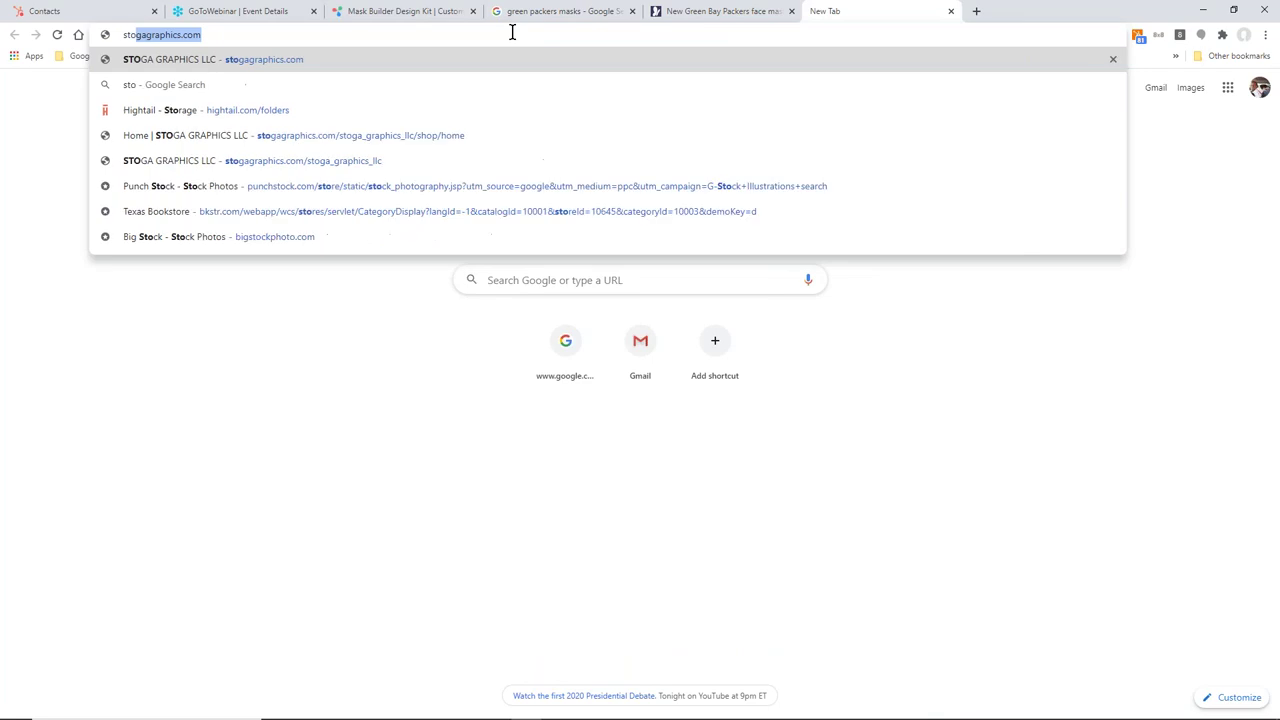
key("Return")
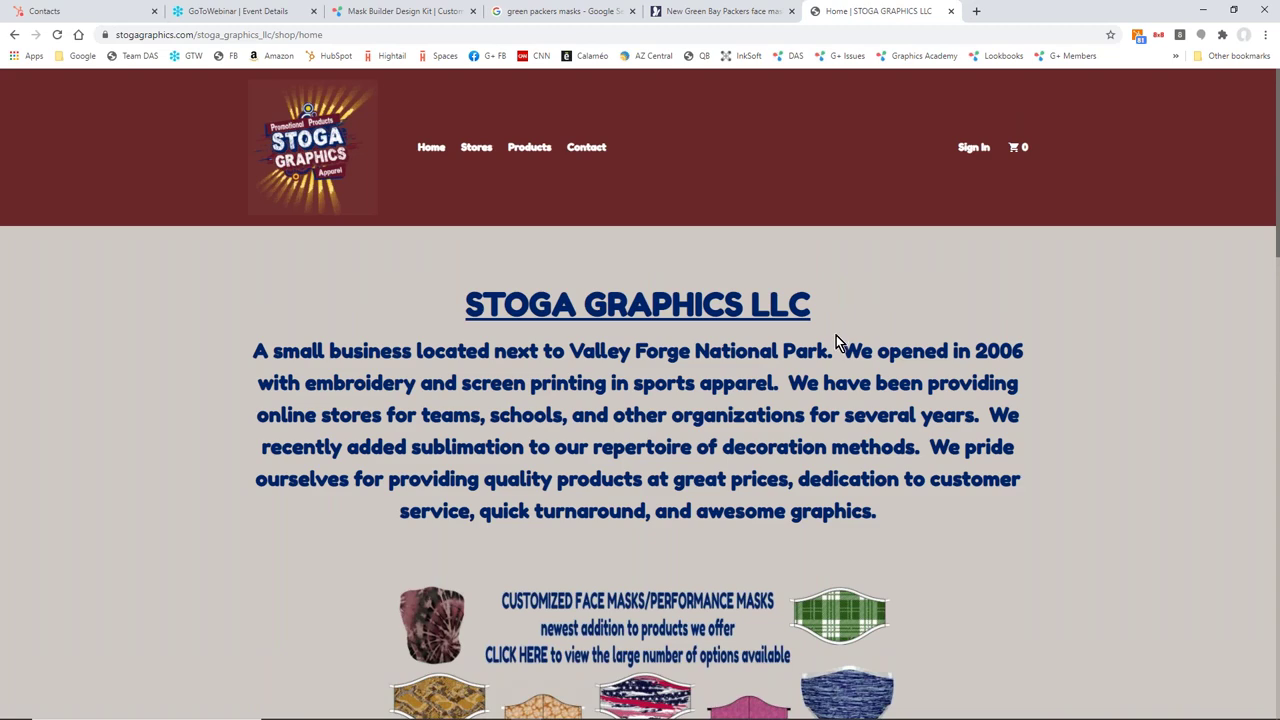
Step: Open the Mask Builder 01 catalog from the site's Face Mask Builder page and browse back through its font samples
scroll(742, 273, "down", 8)
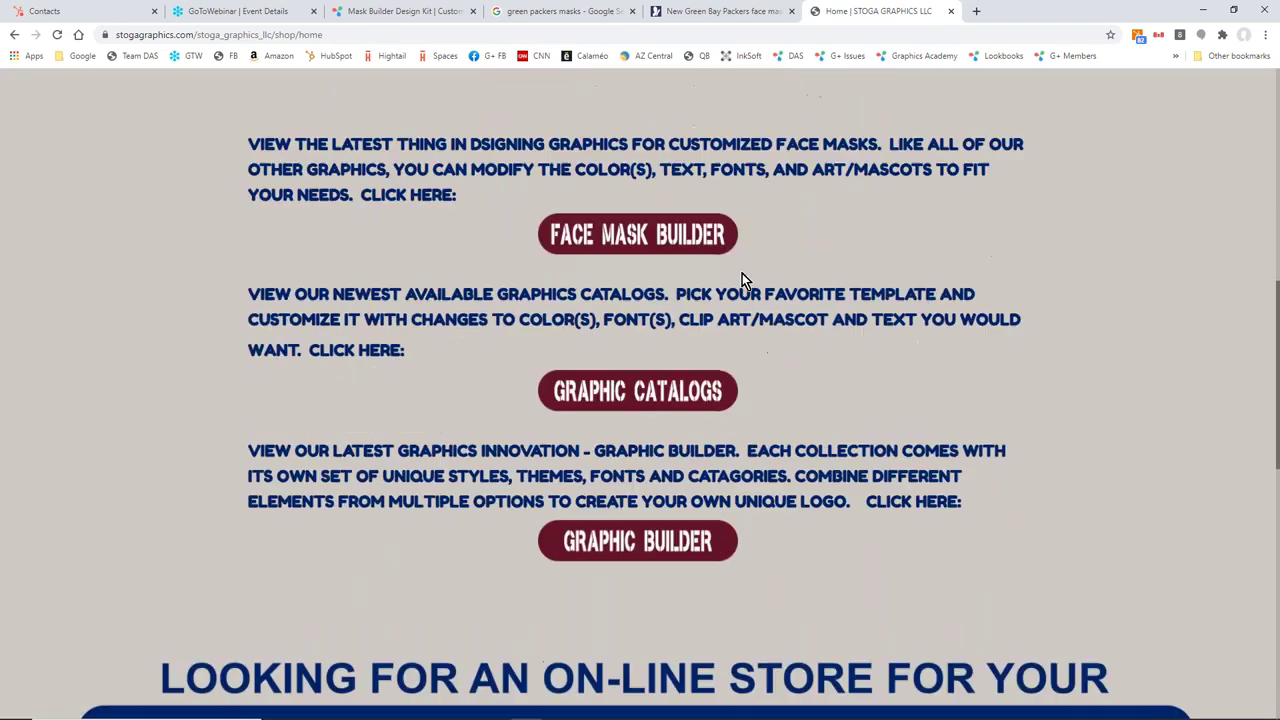
left_click(680, 242)
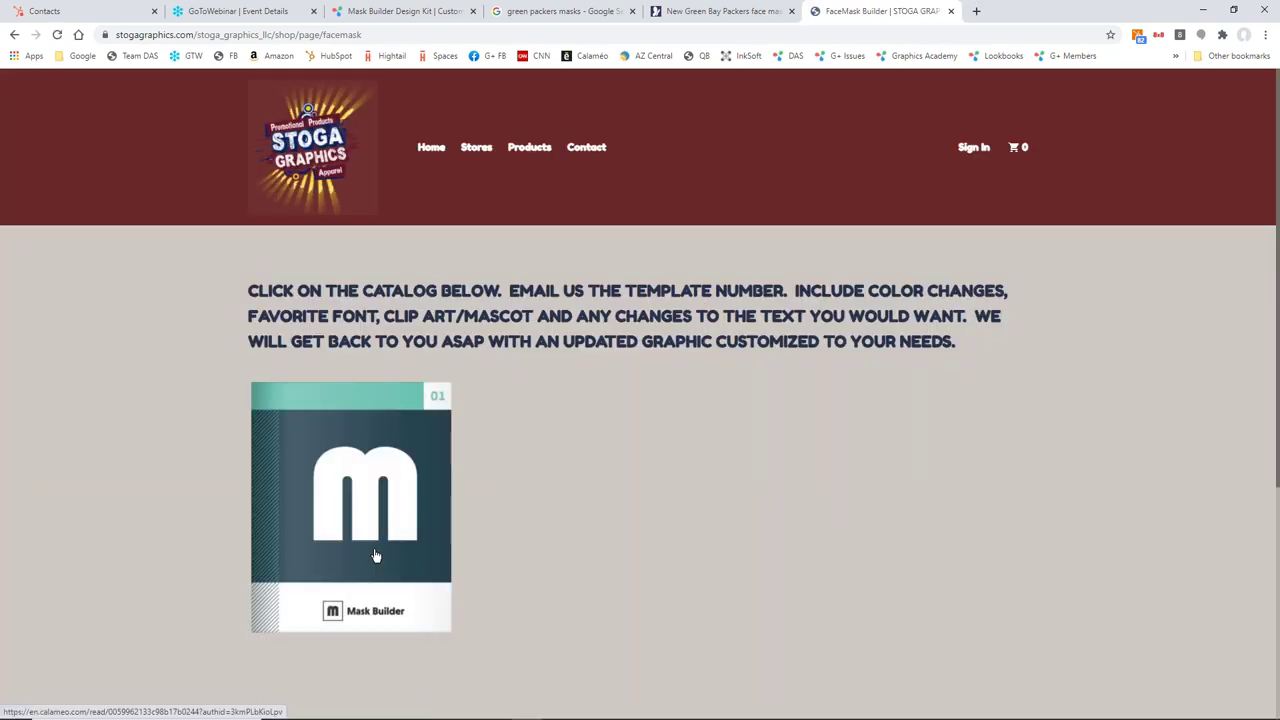
left_click(368, 497)
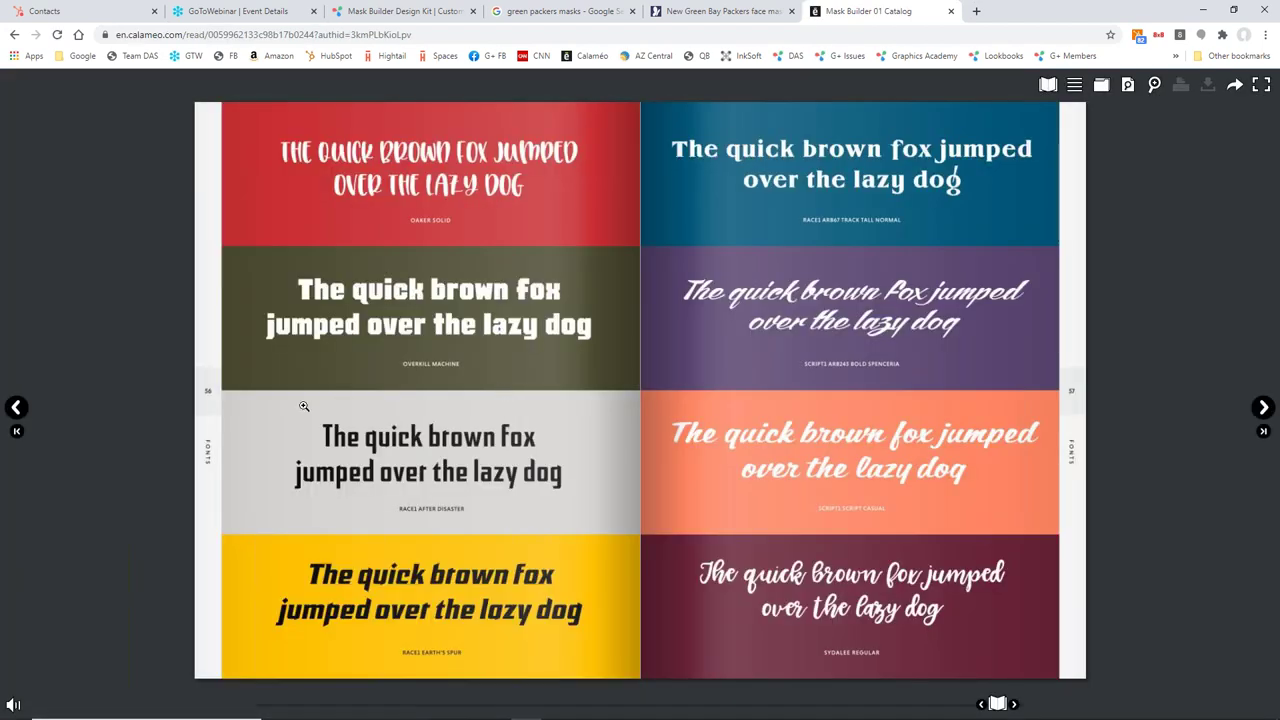
left_click(16, 407)
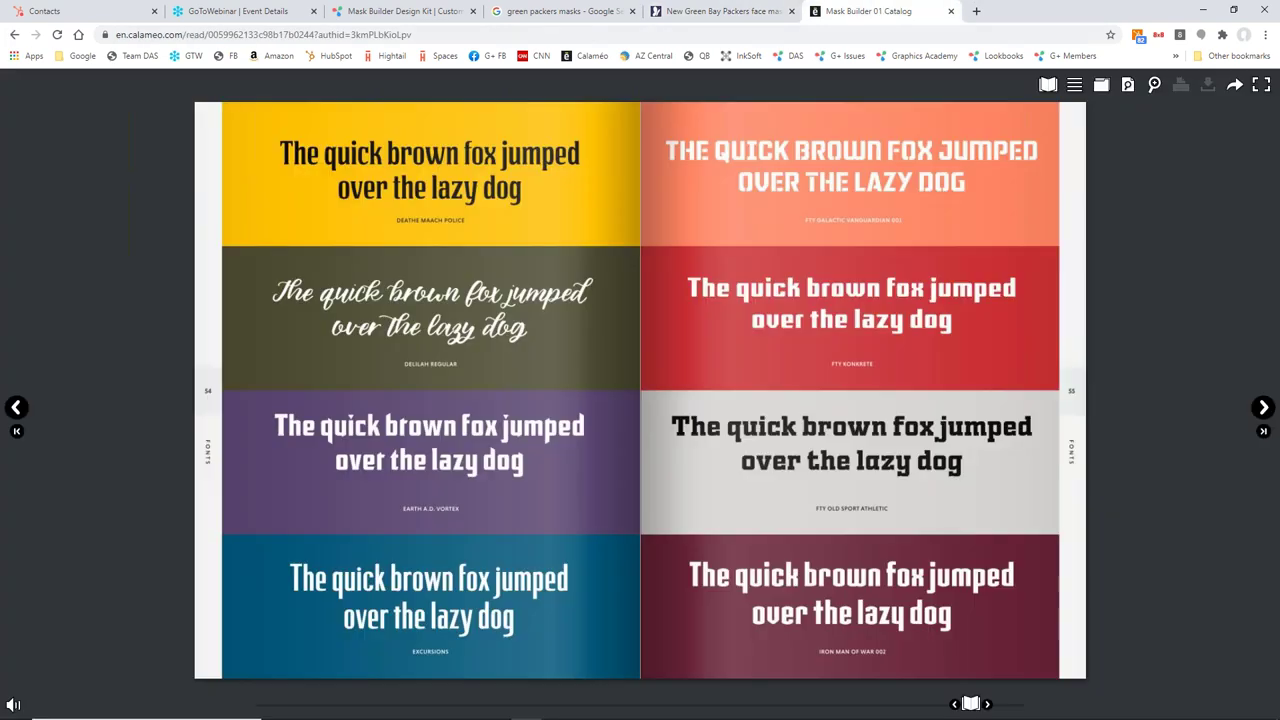
Step: Return to the Stoga Graphics home page and look through its catalog links, online store examples and store request section
left_click(16, 40)
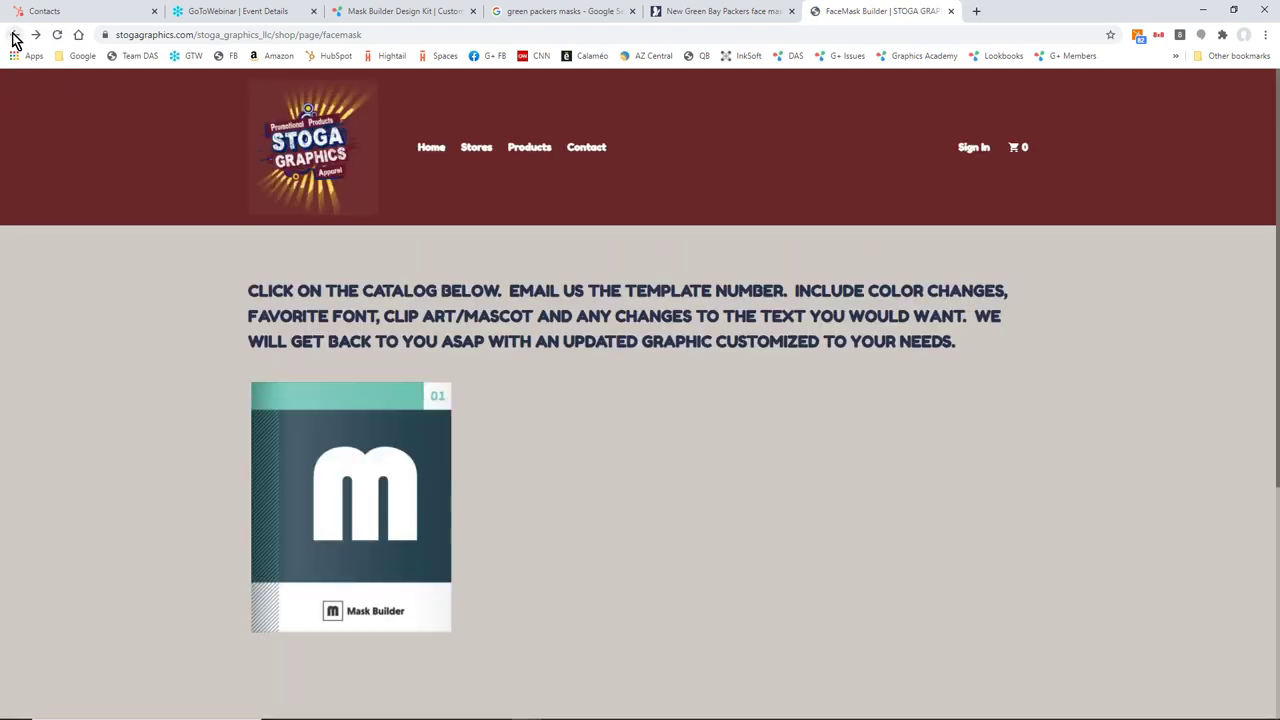
left_click(14, 35)
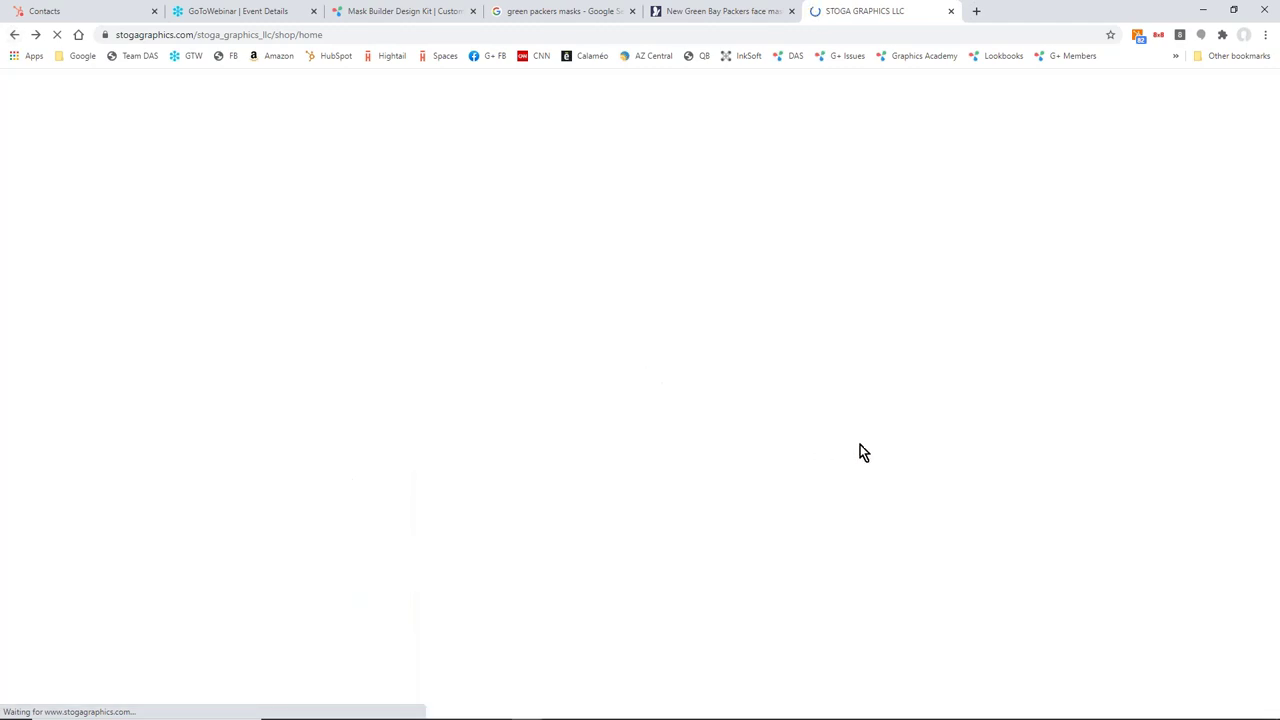
scroll(869, 421, "down", 3)
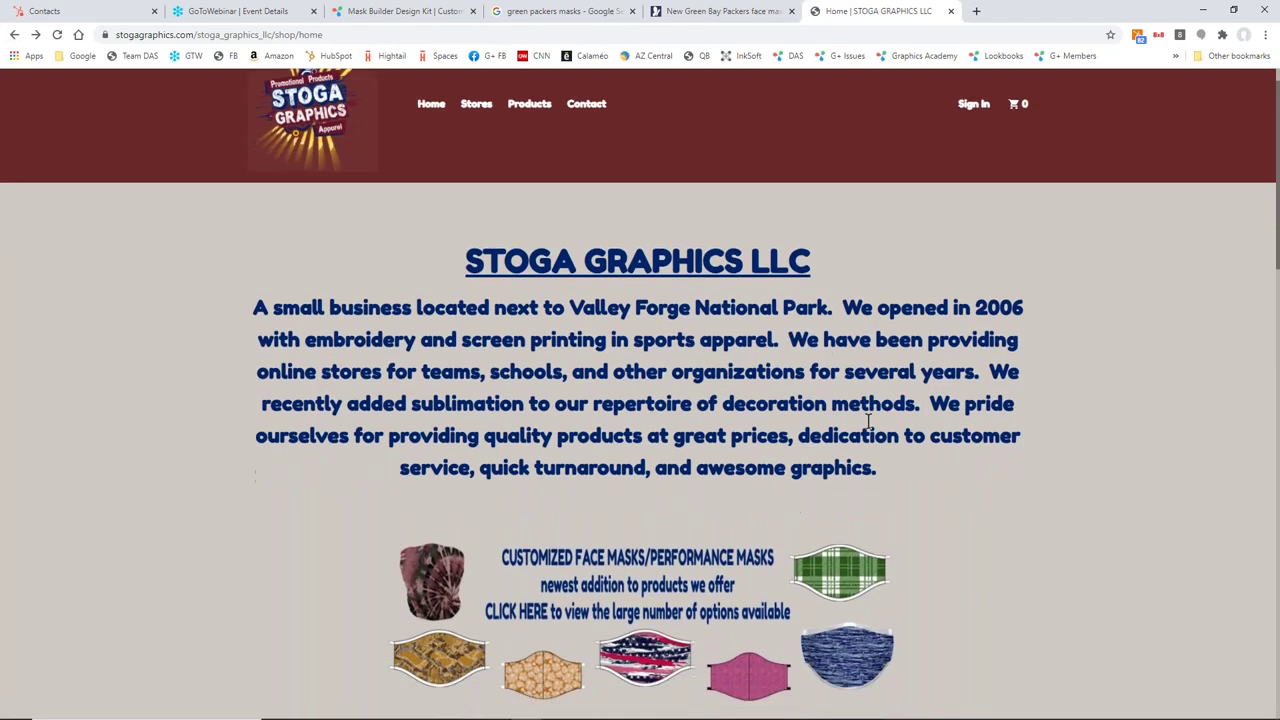
scroll(869, 421, "down", 5)
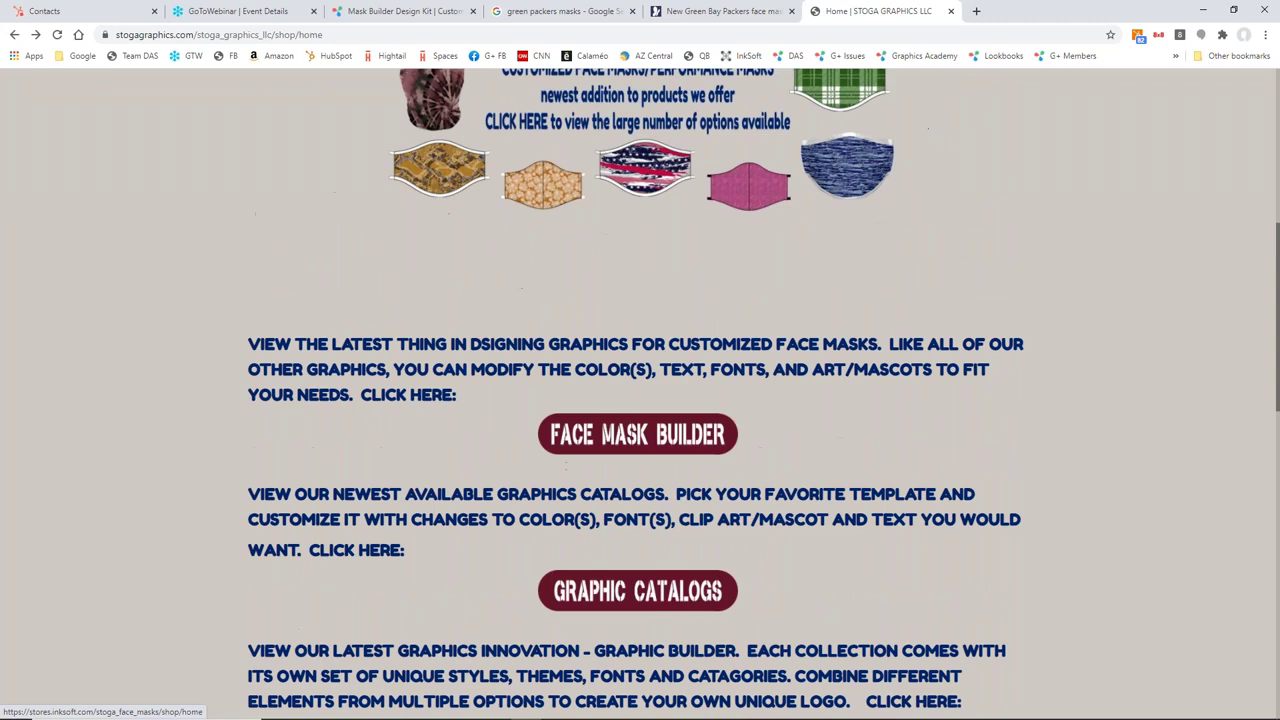
scroll(640, 394, "down", 4)
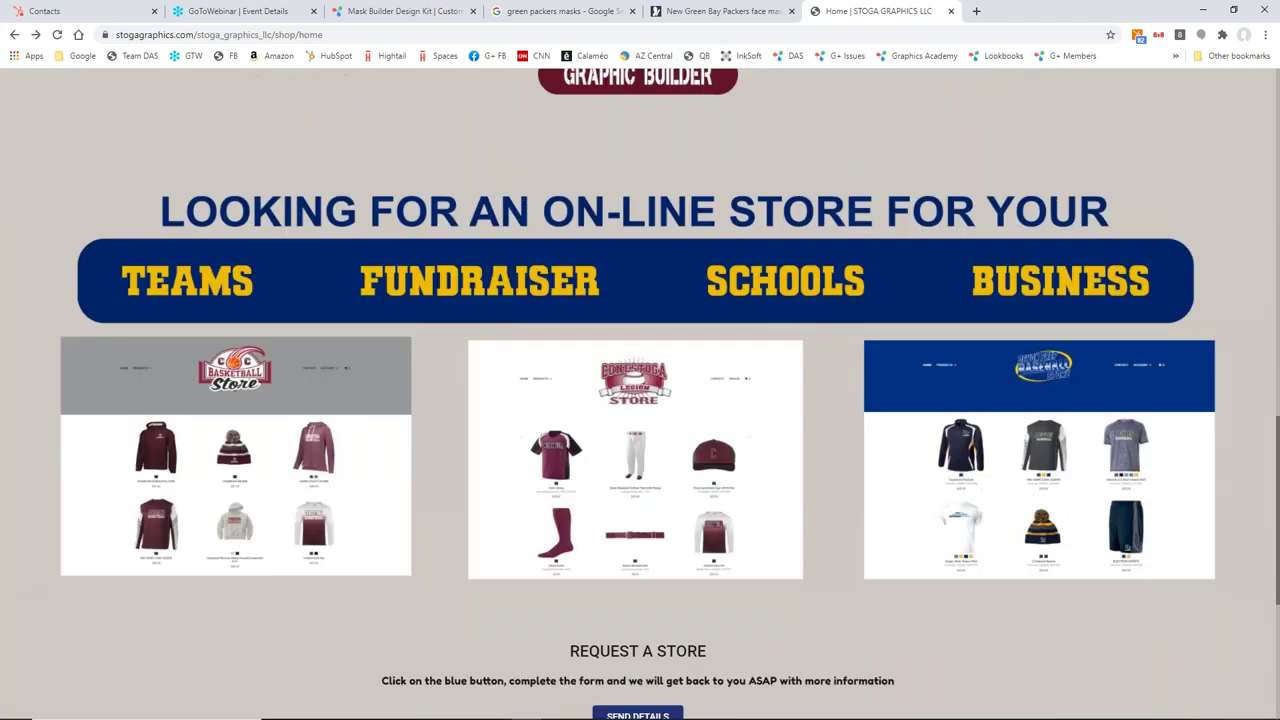
scroll(640, 428, "down", 2)
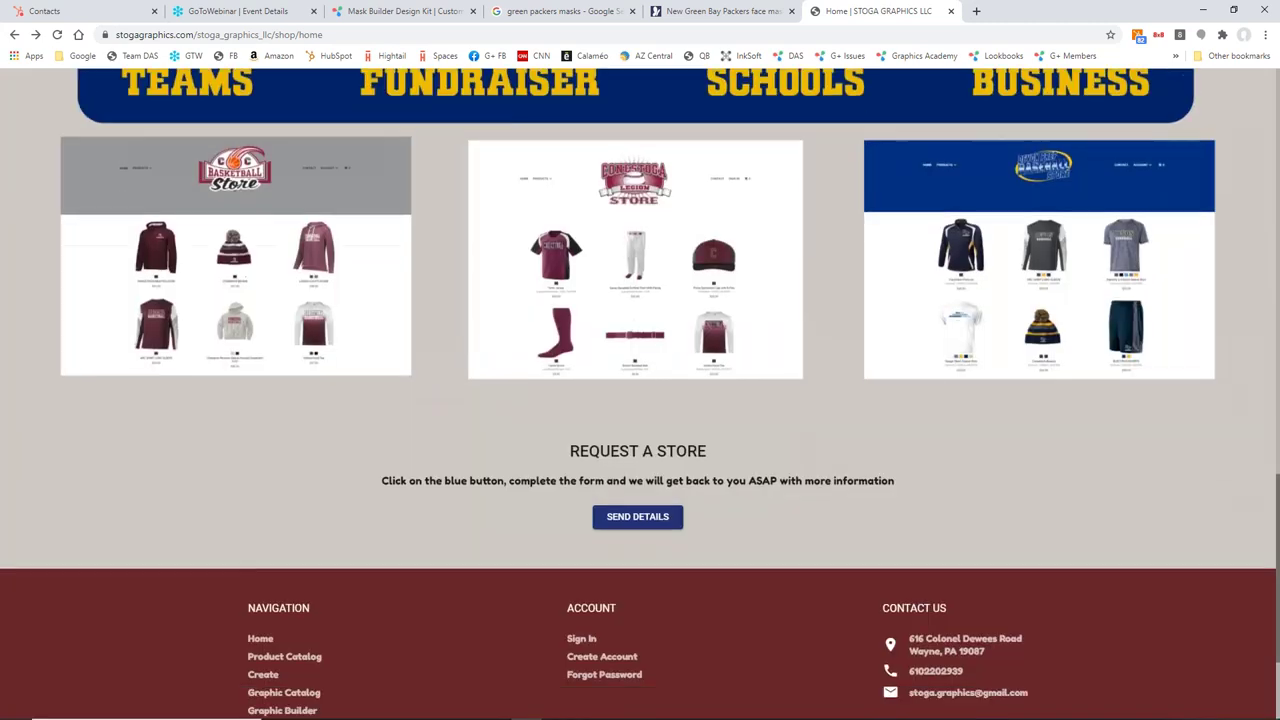